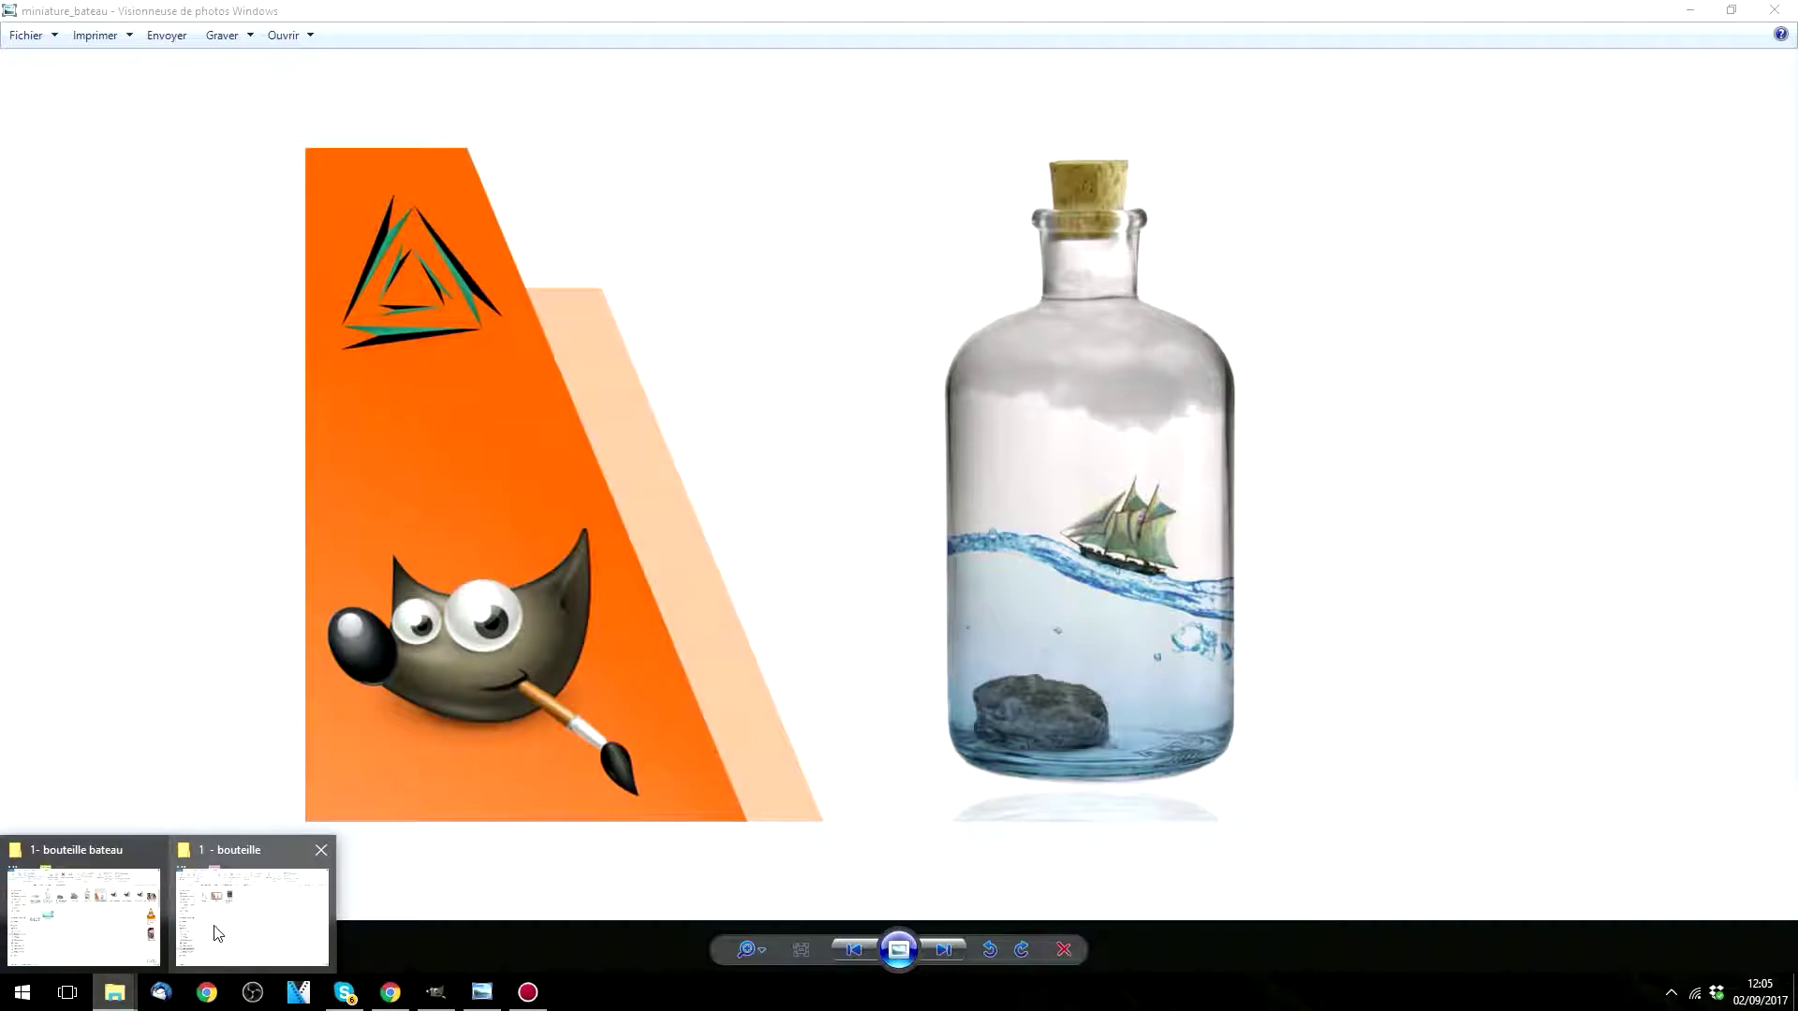
Step: View the finished composition image_final from the "1- bouteille bateau" folder
click(92, 938)
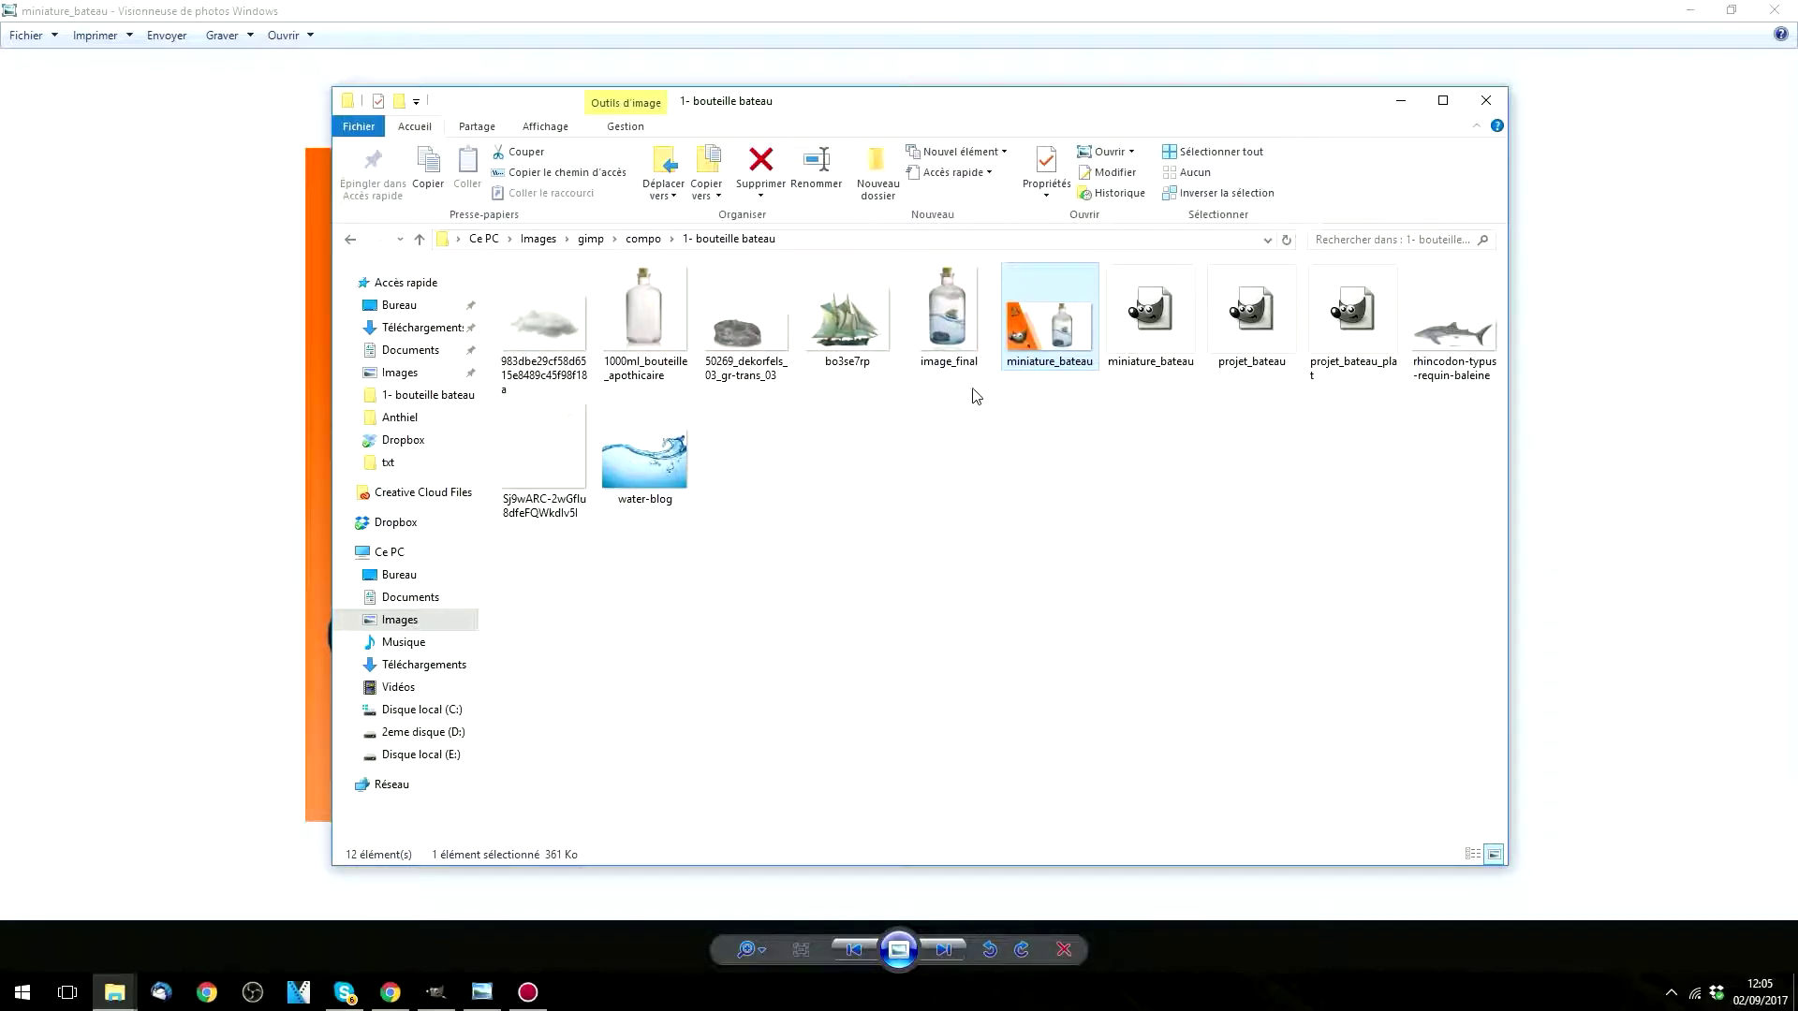
double_click(961, 344)
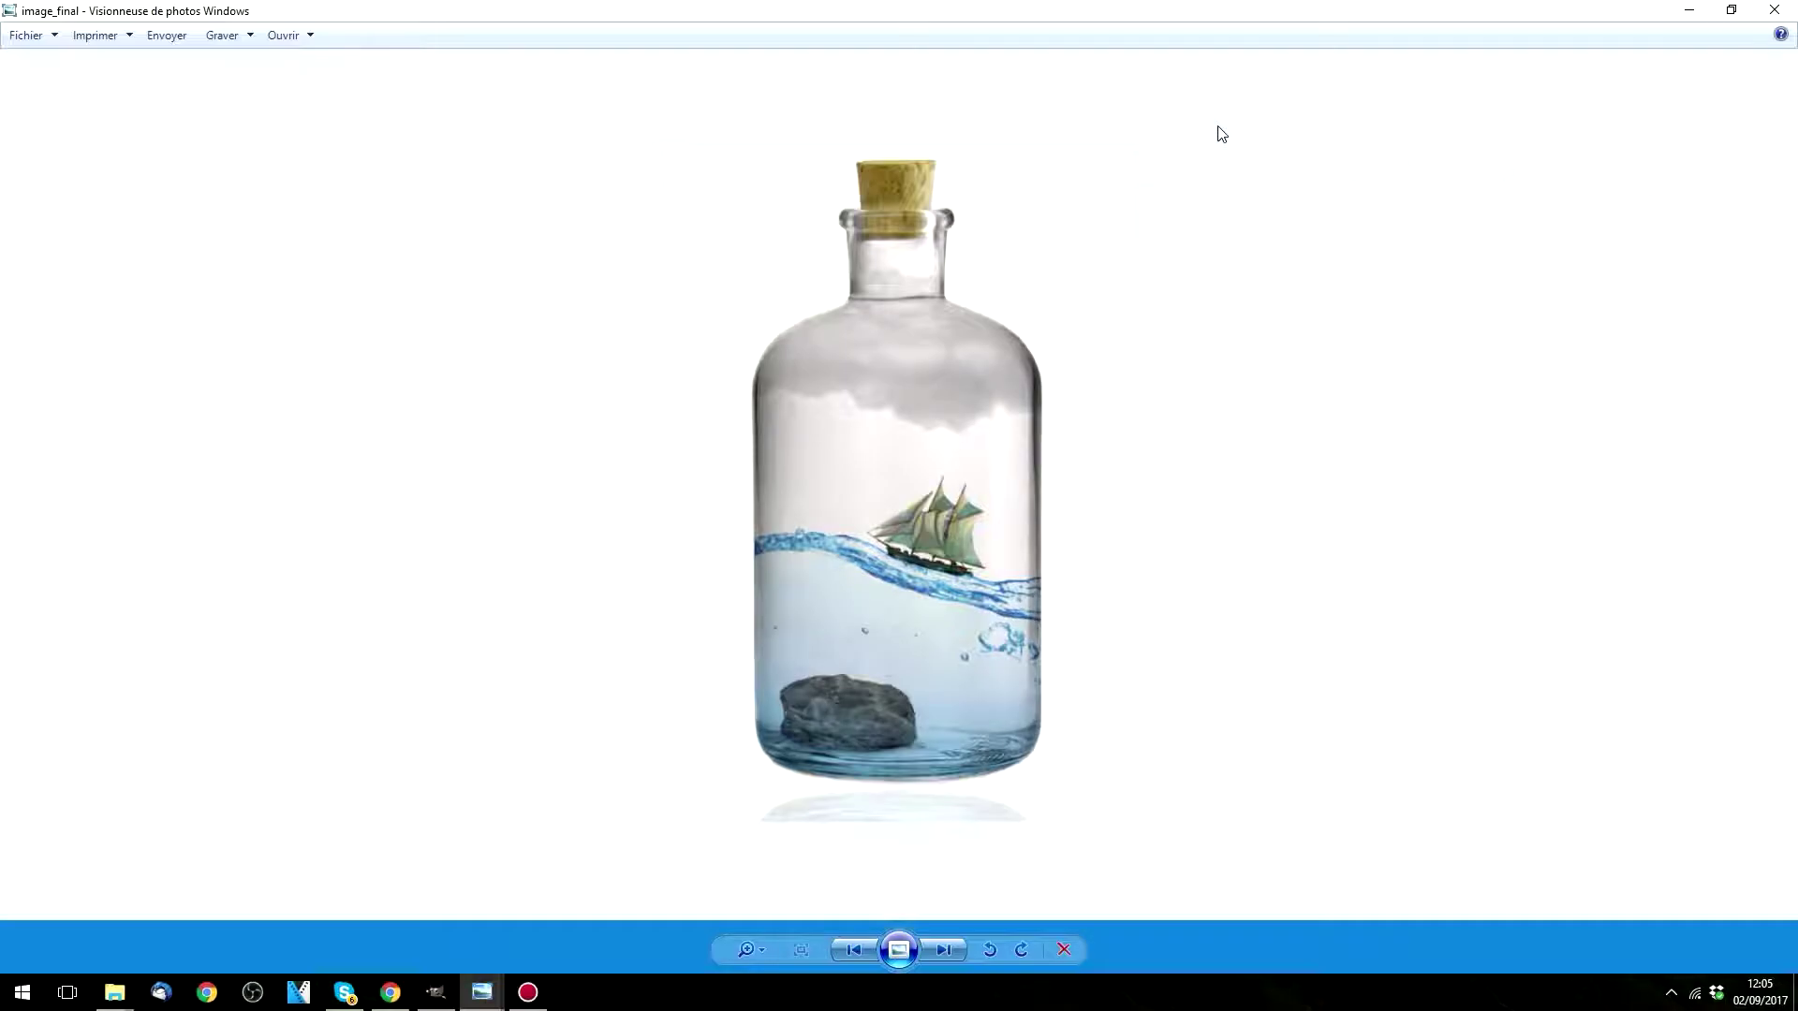
click(1781, 11)
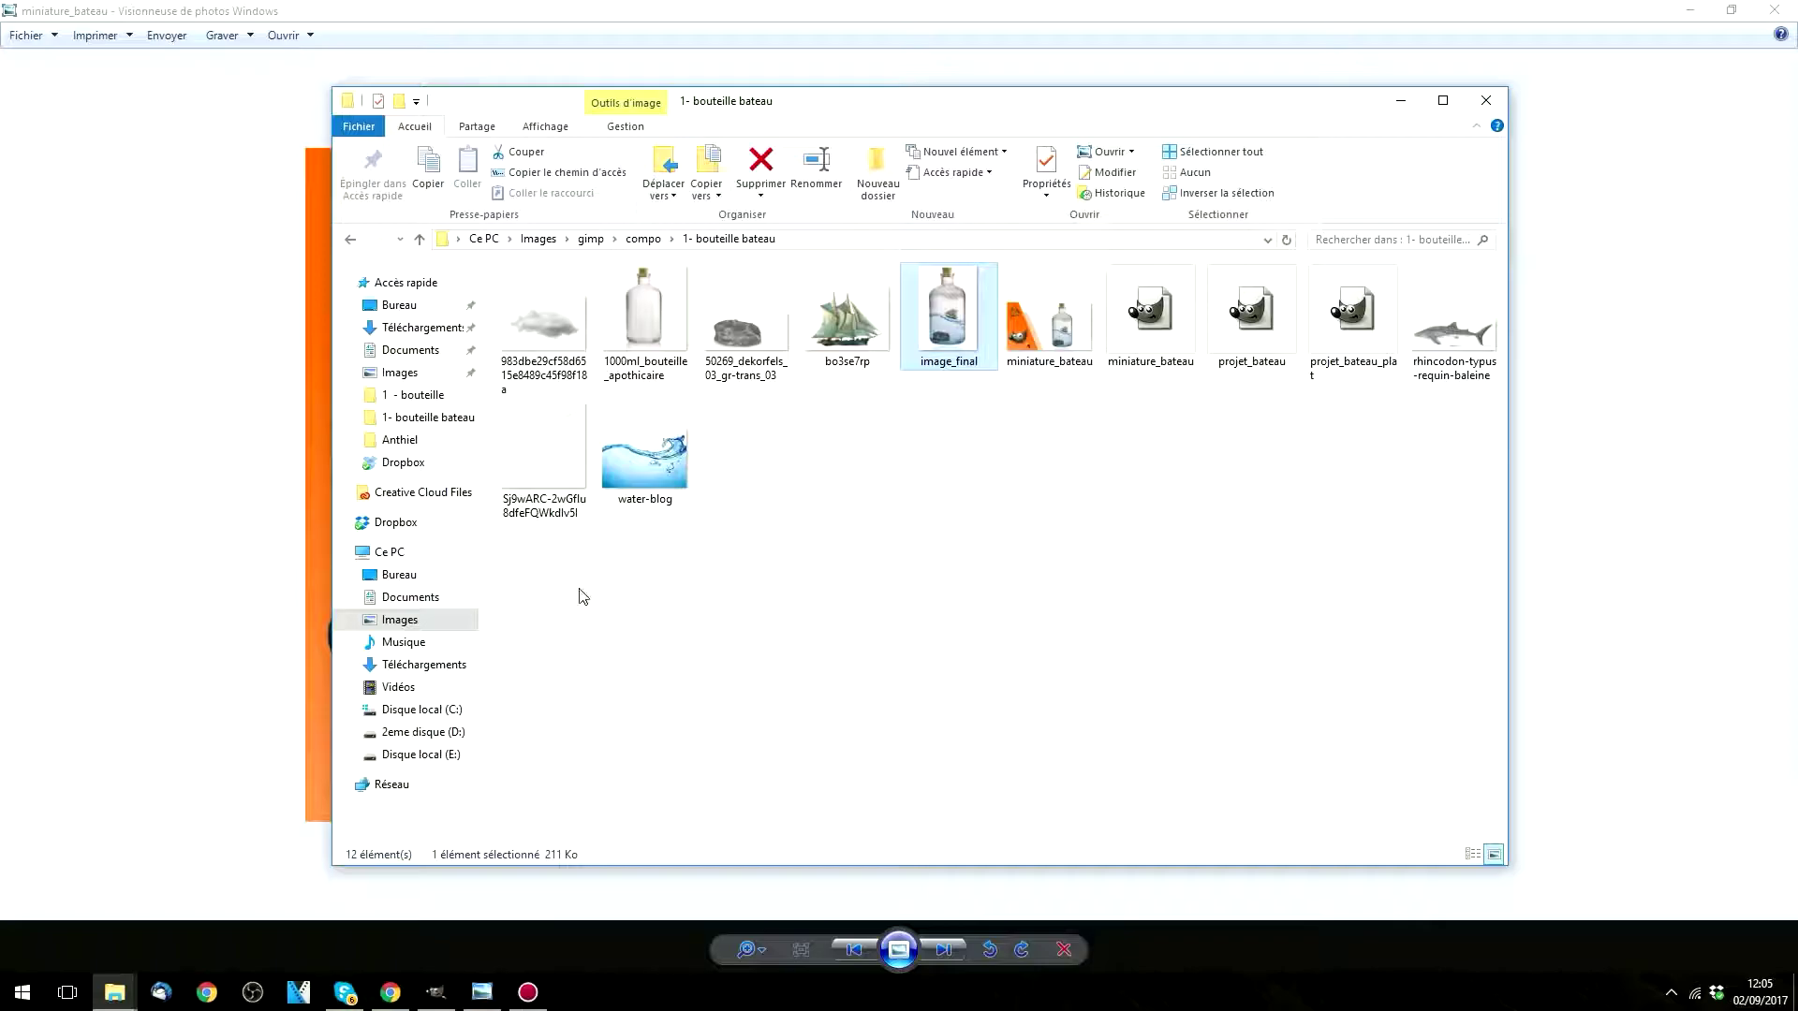
Step: Switch to GIMP and create a new image of 1280 x 720 px
click(433, 991)
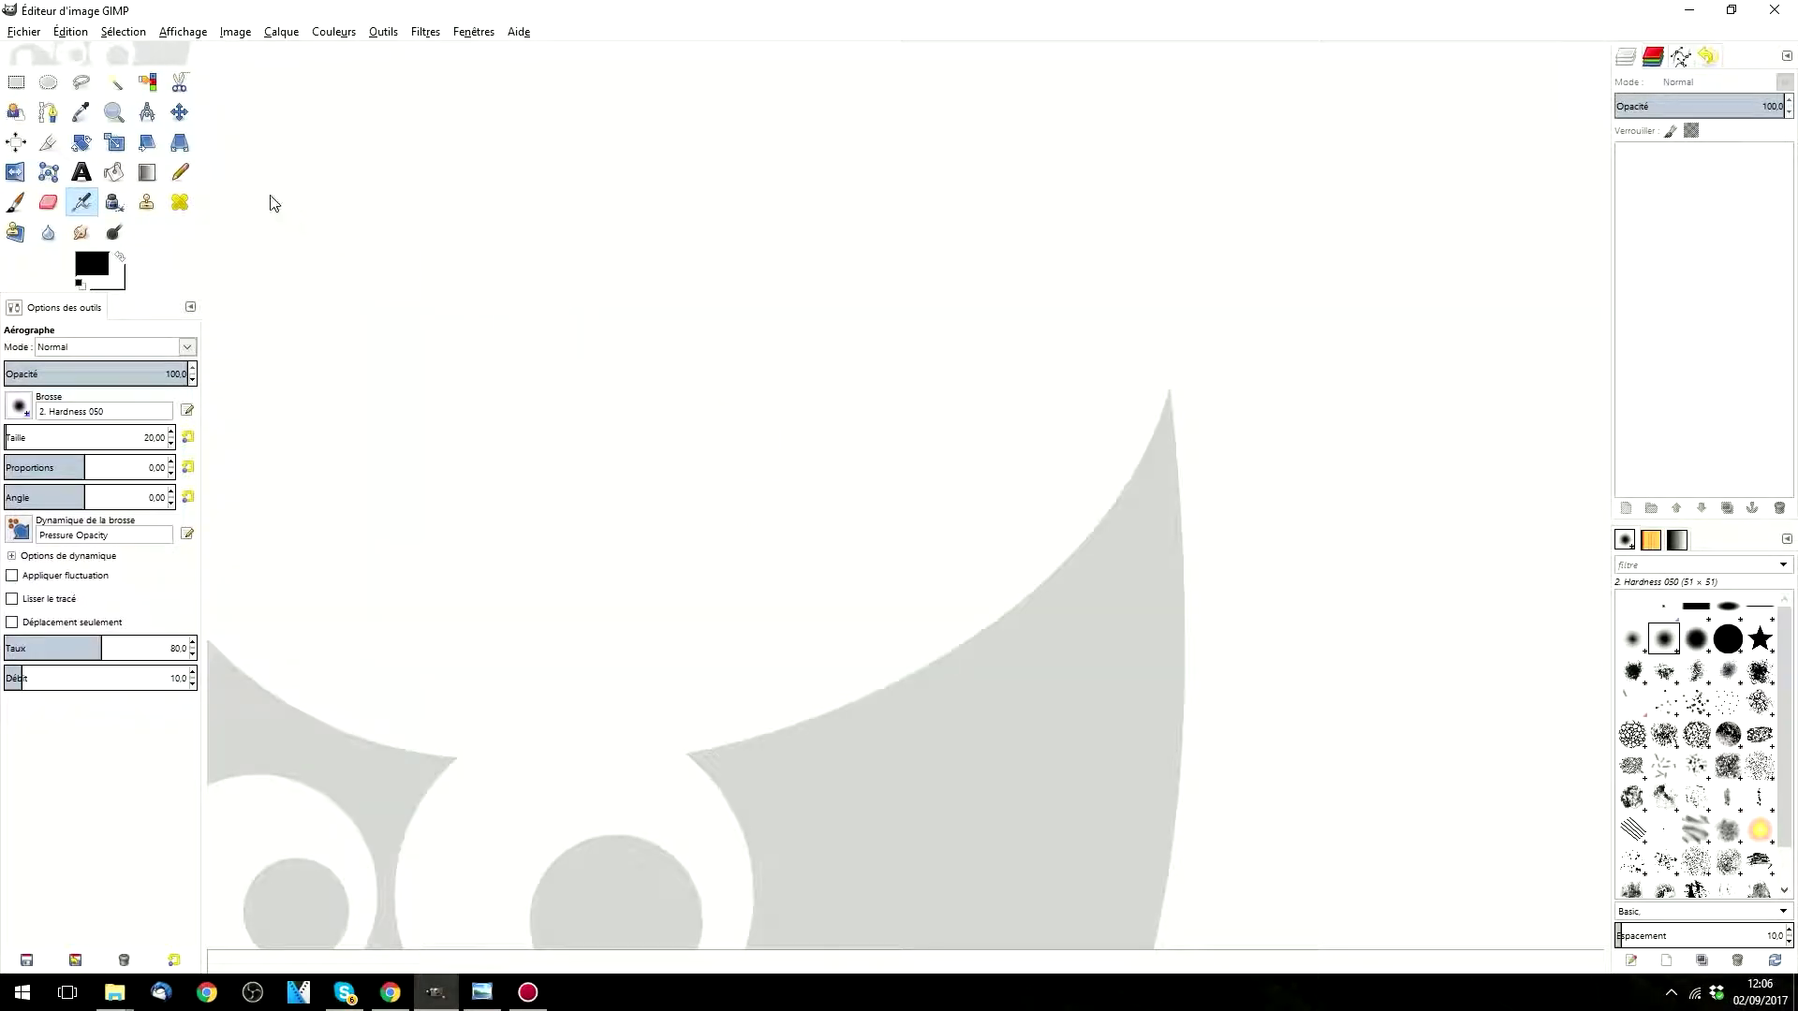
click(23, 31)
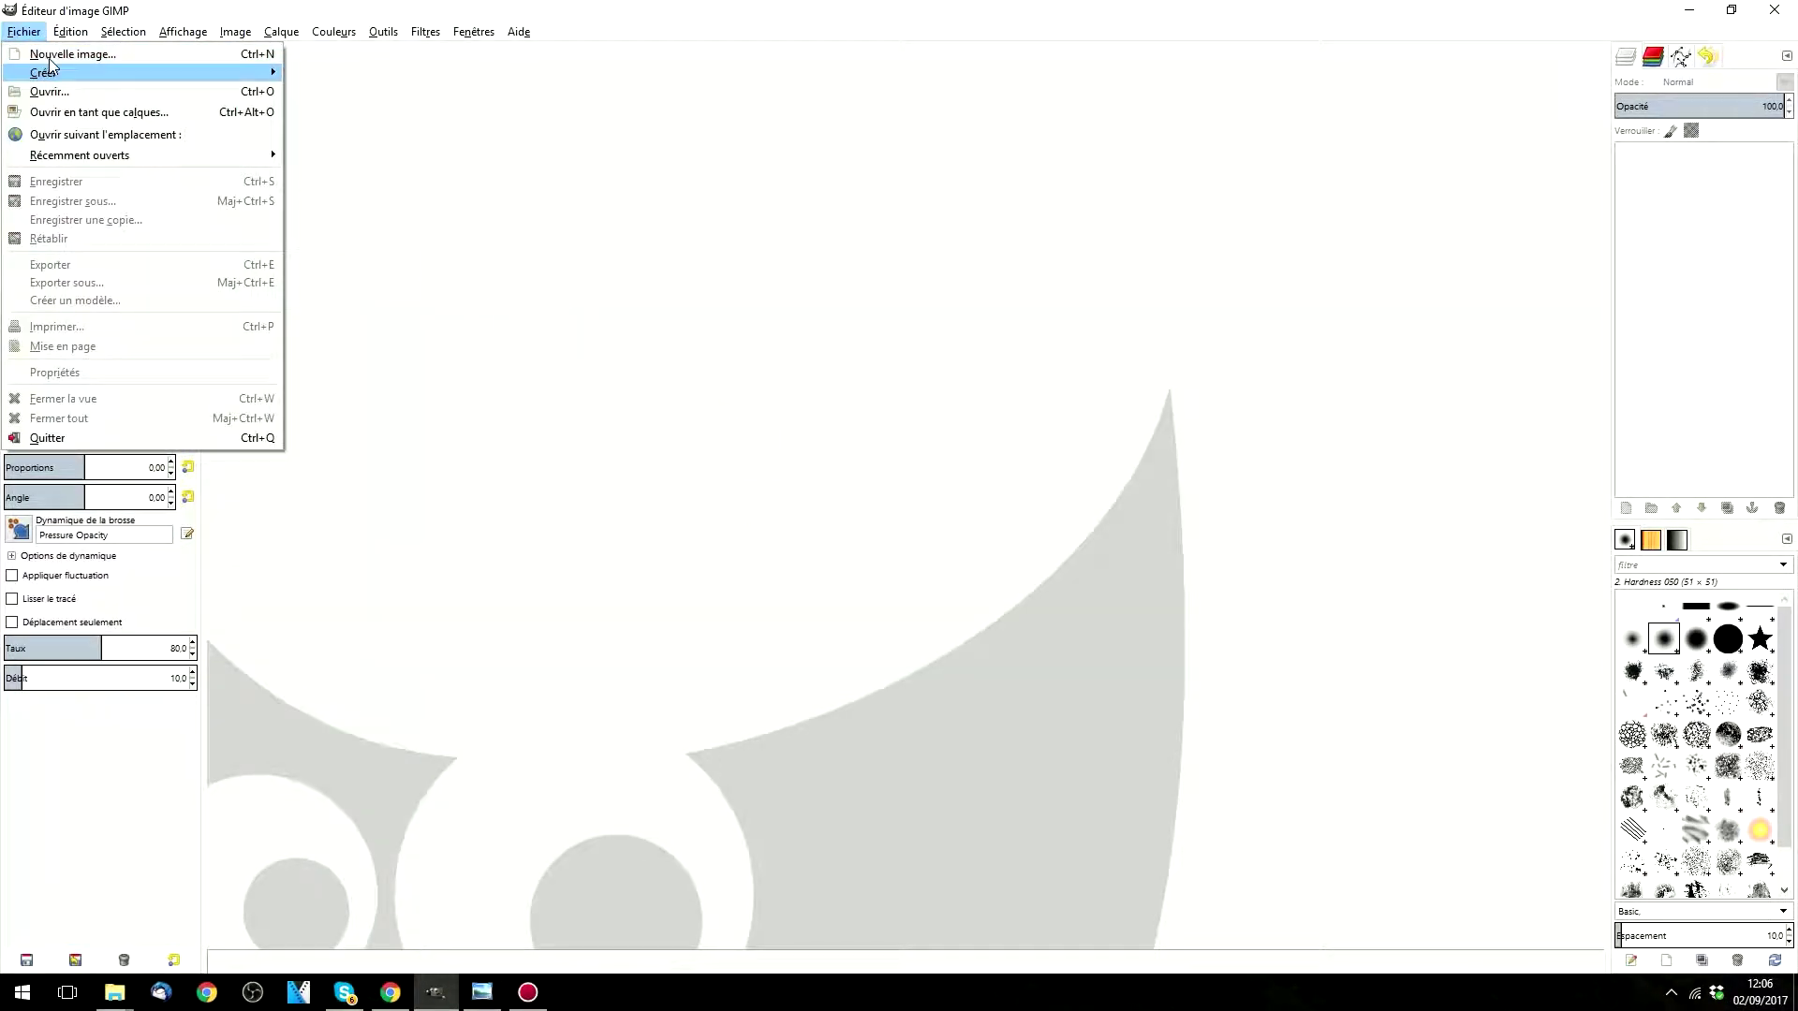
click(65, 57)
drag(133, 31, 682, 235)
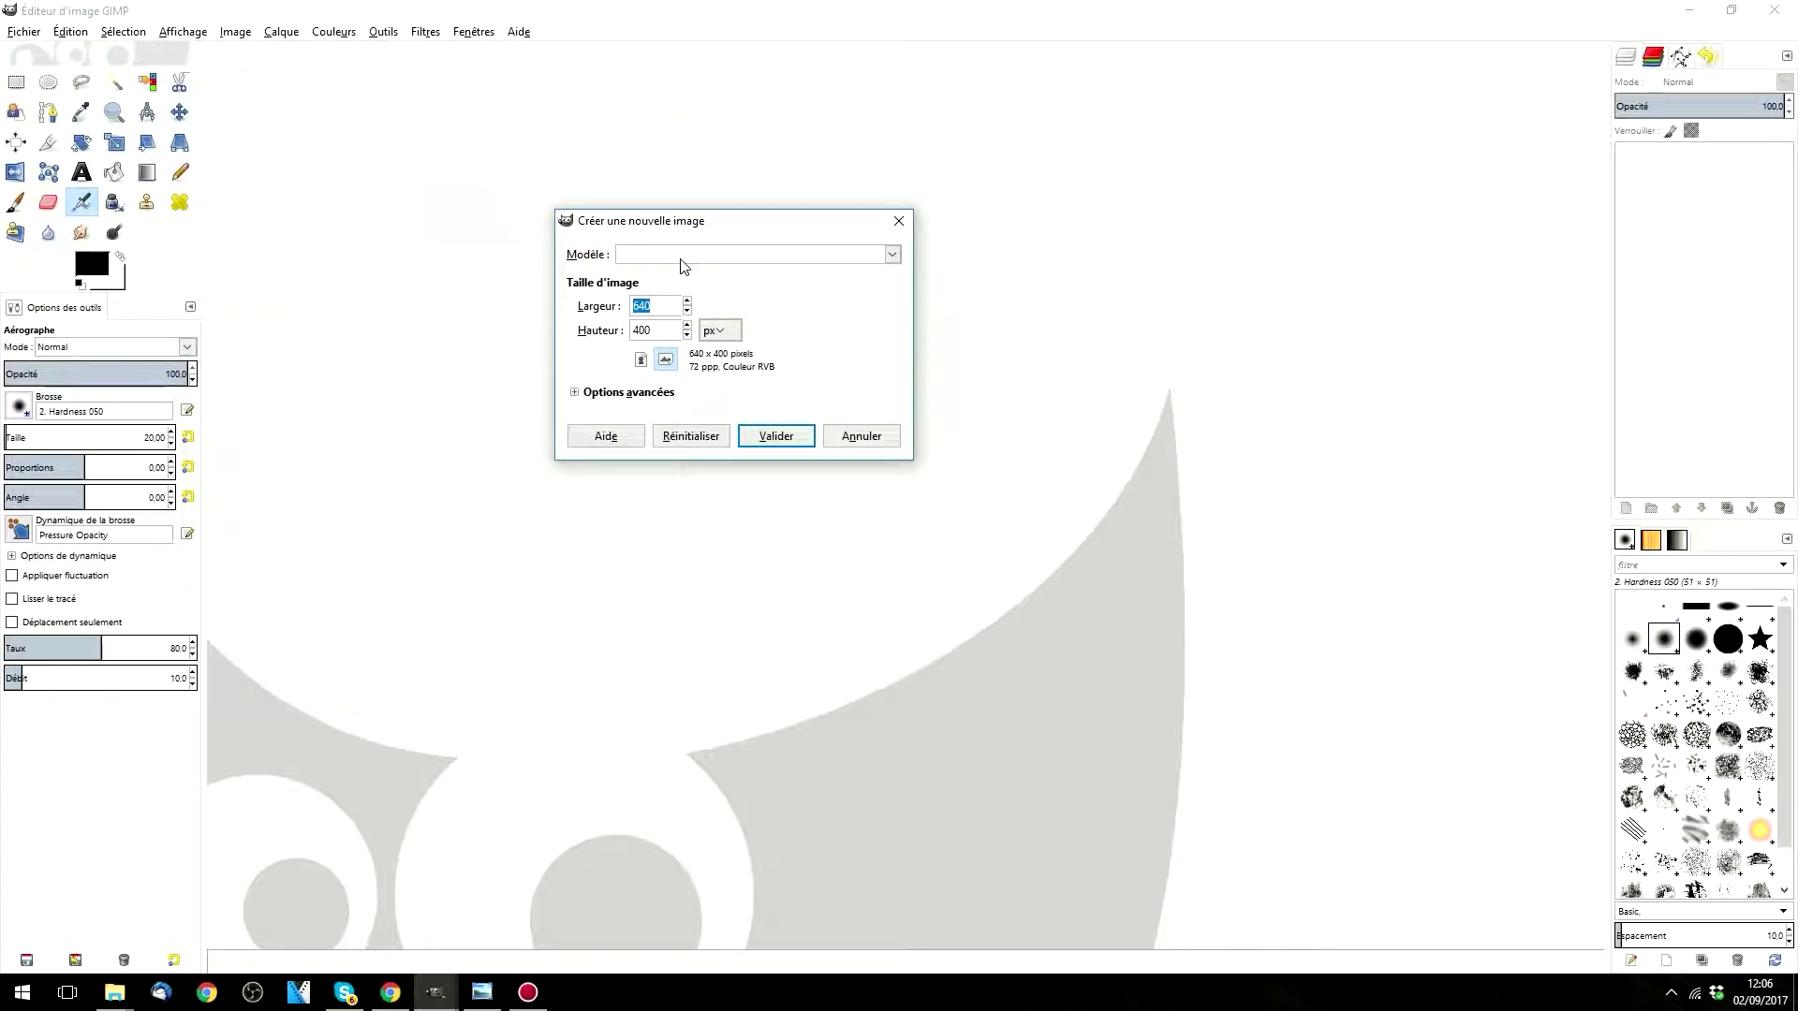
text(1280)
key(Tab)
click(773, 436)
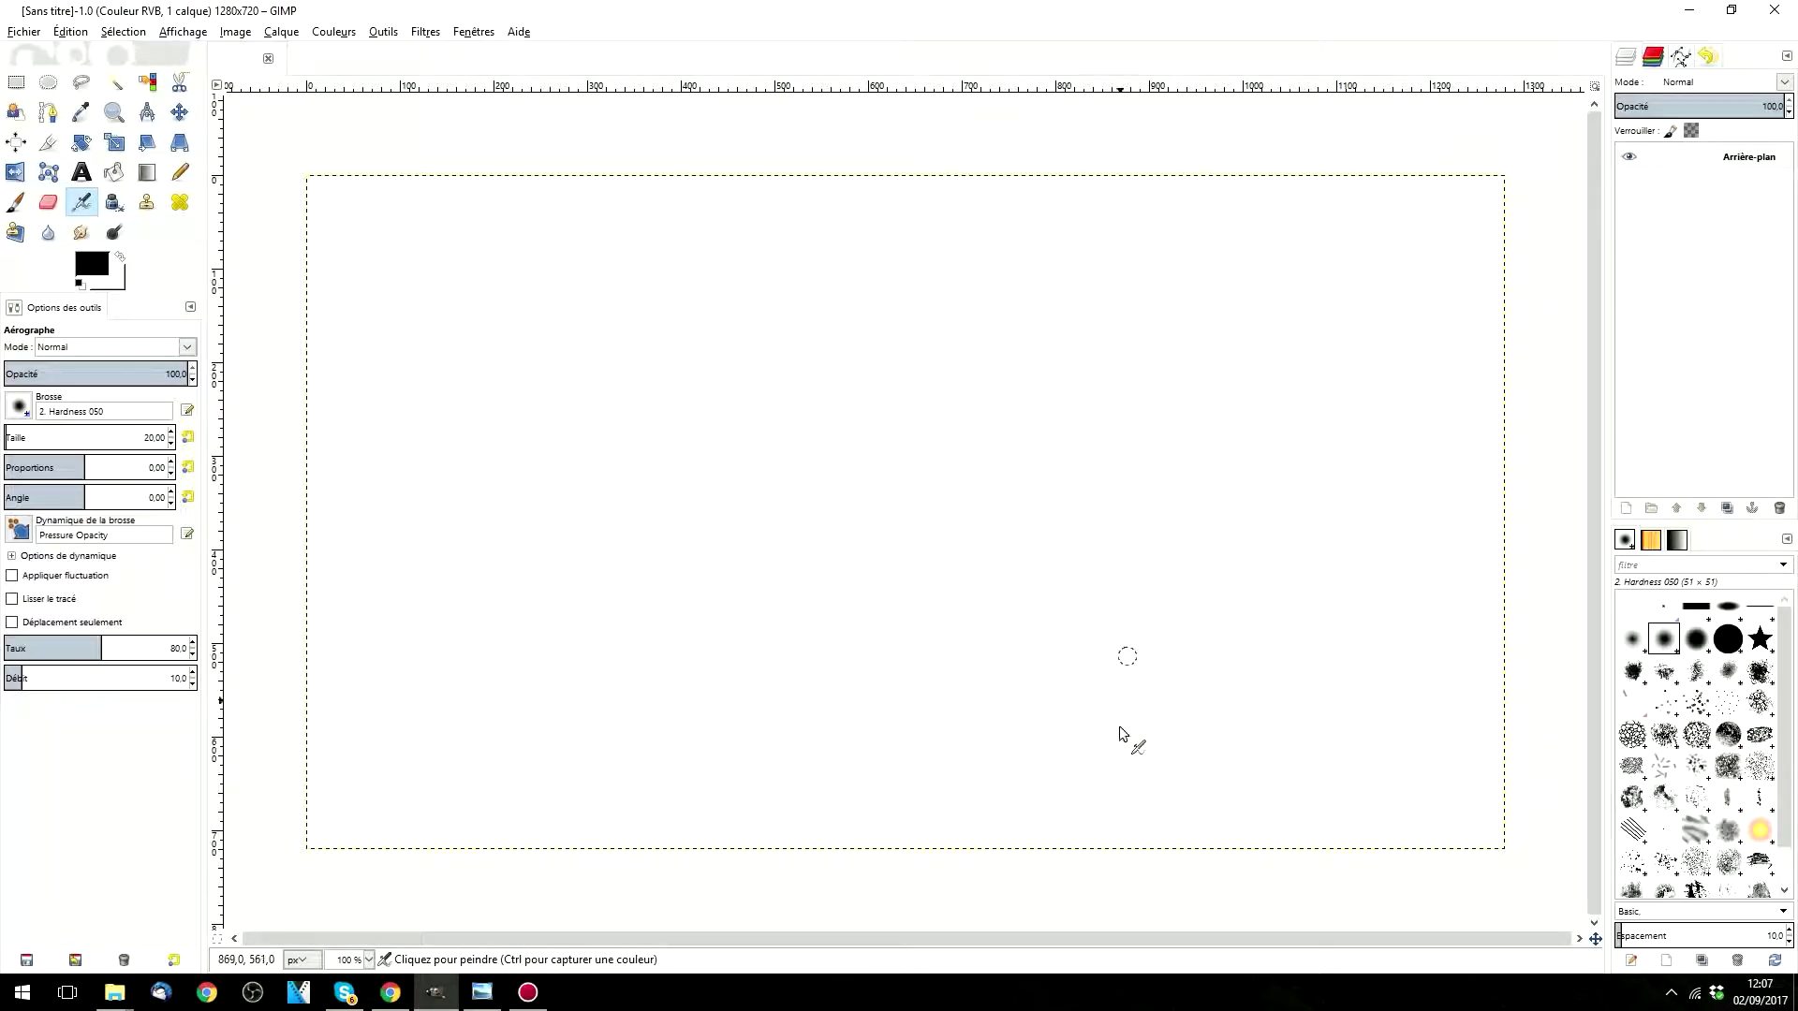
Step: Bring the 1000ml_bouteille_apothicaire picture from the "1- bouteille bateau" folder into the image as a new layer
mouse_move(114, 991)
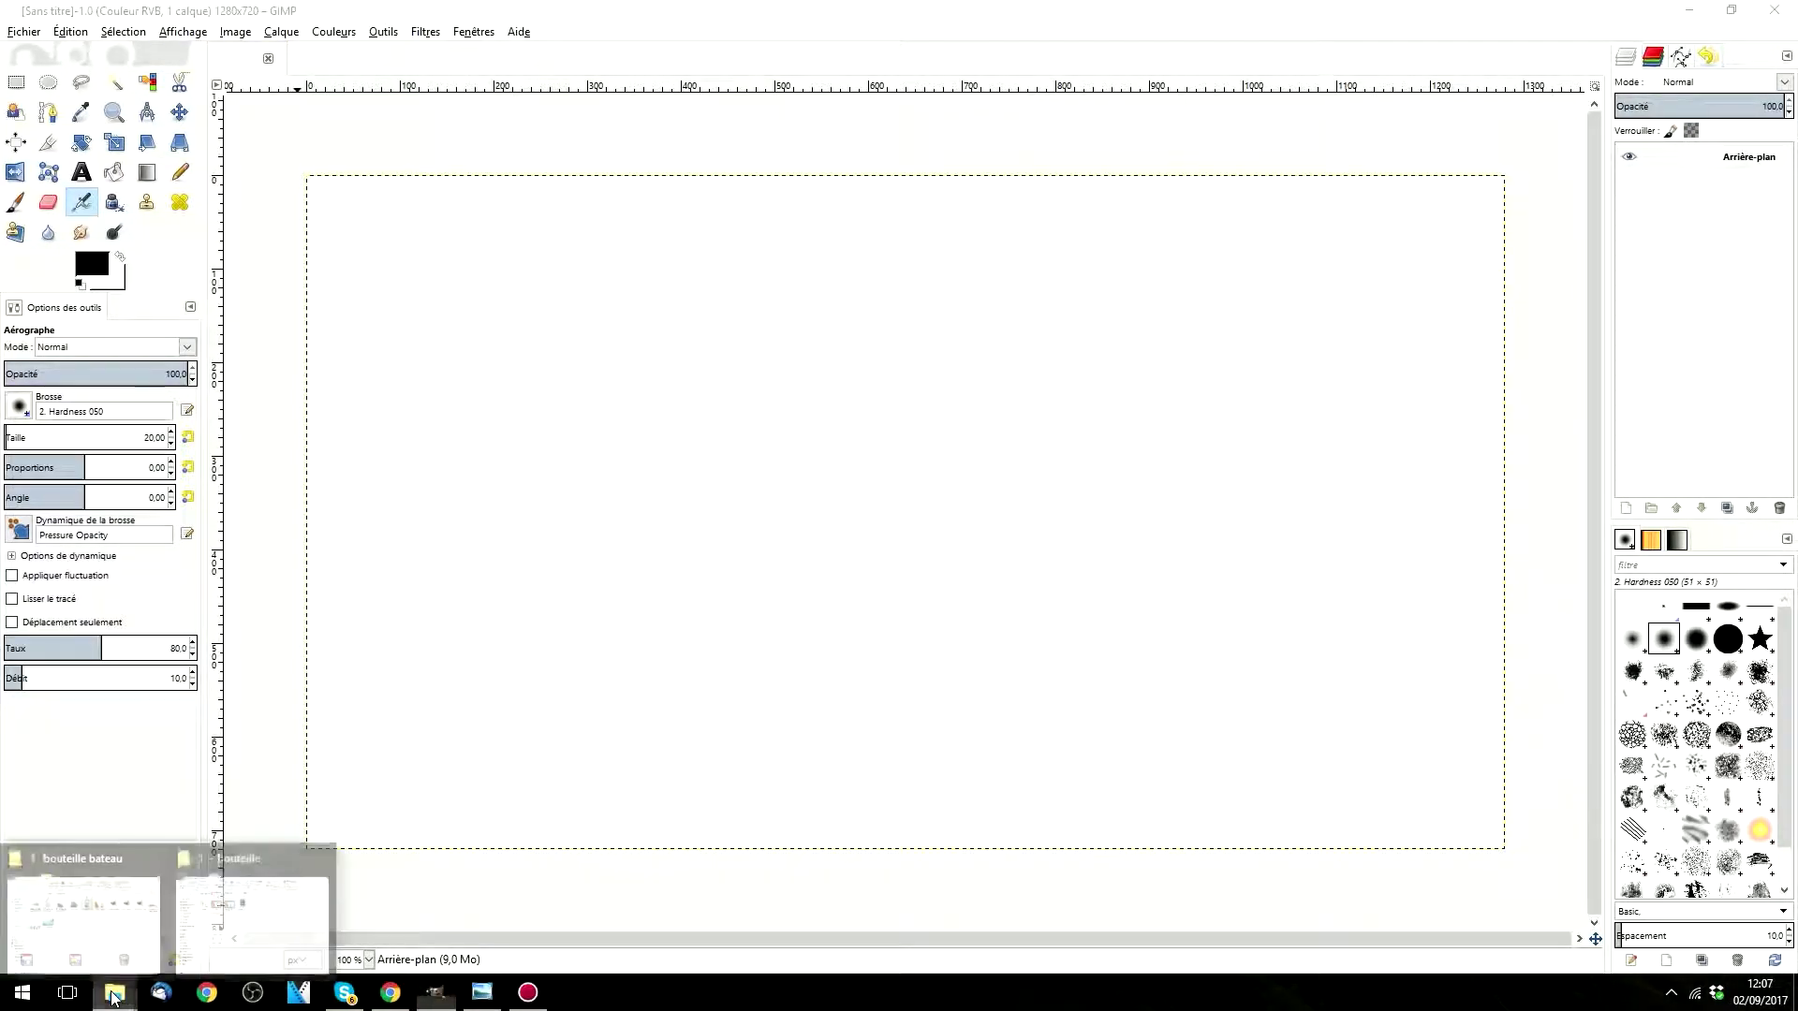
click(117, 930)
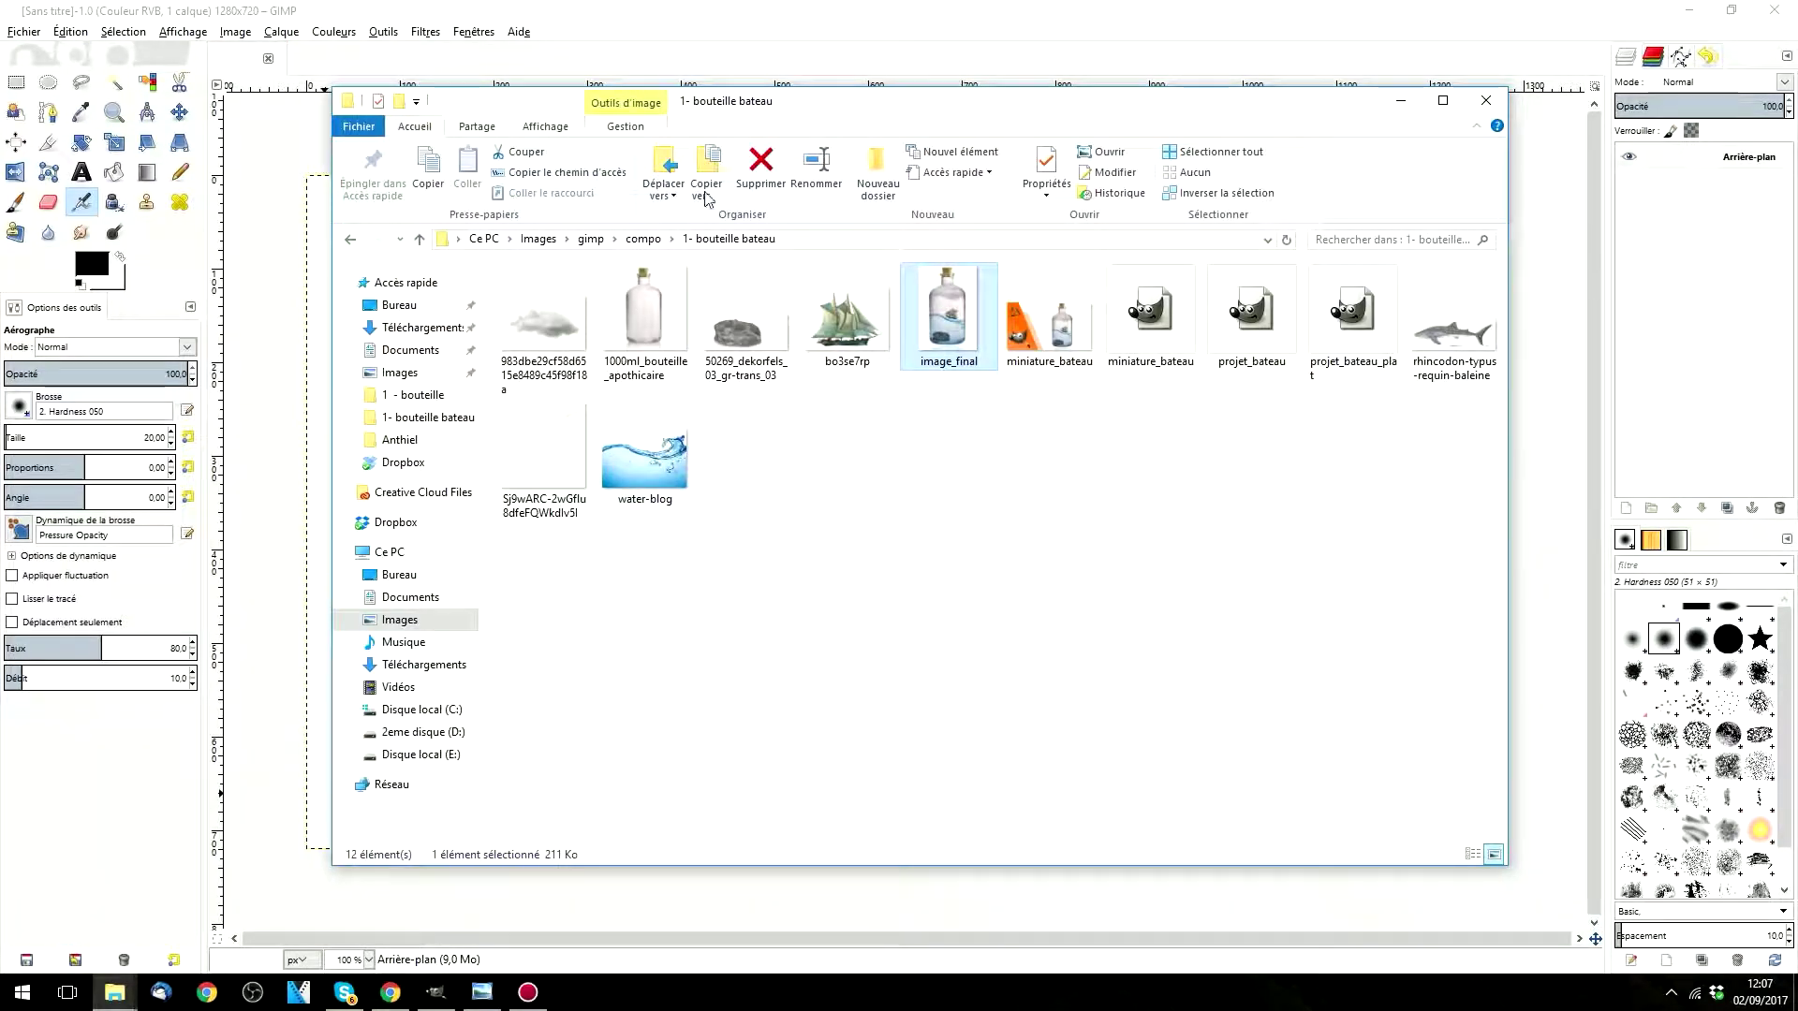
drag(801, 110, 1087, 54)
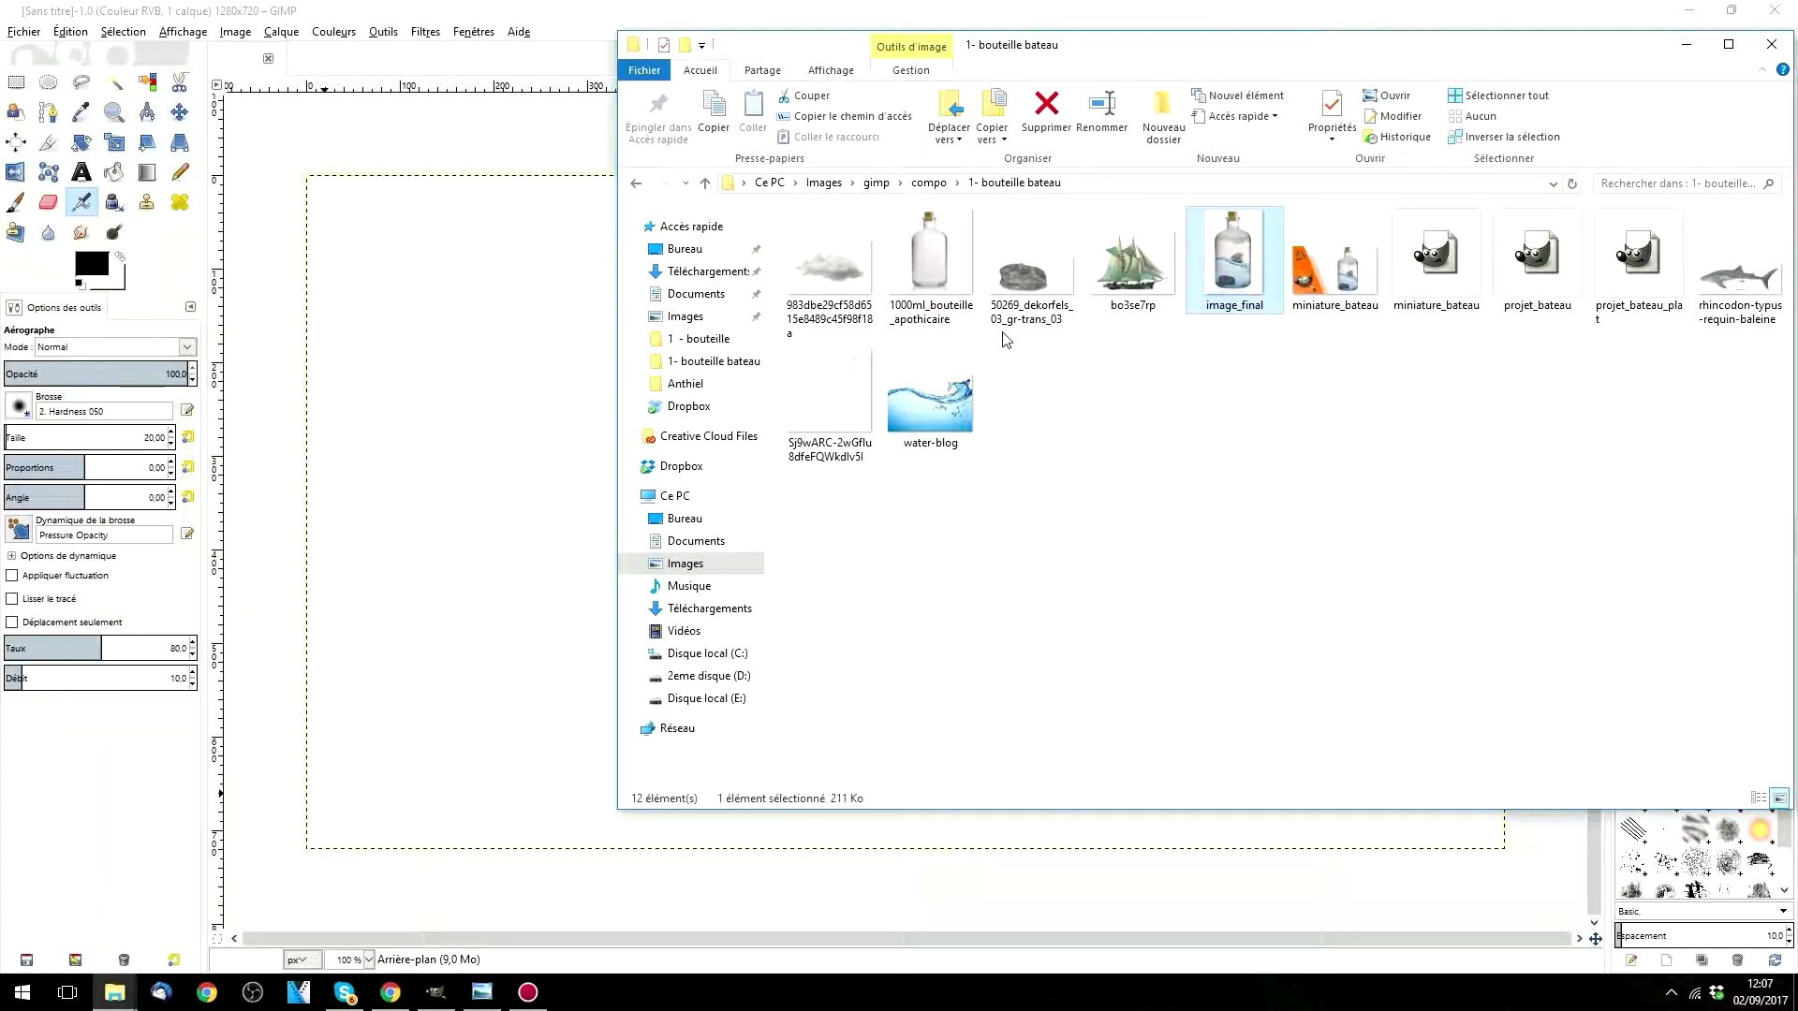
drag(932, 264, 474, 370)
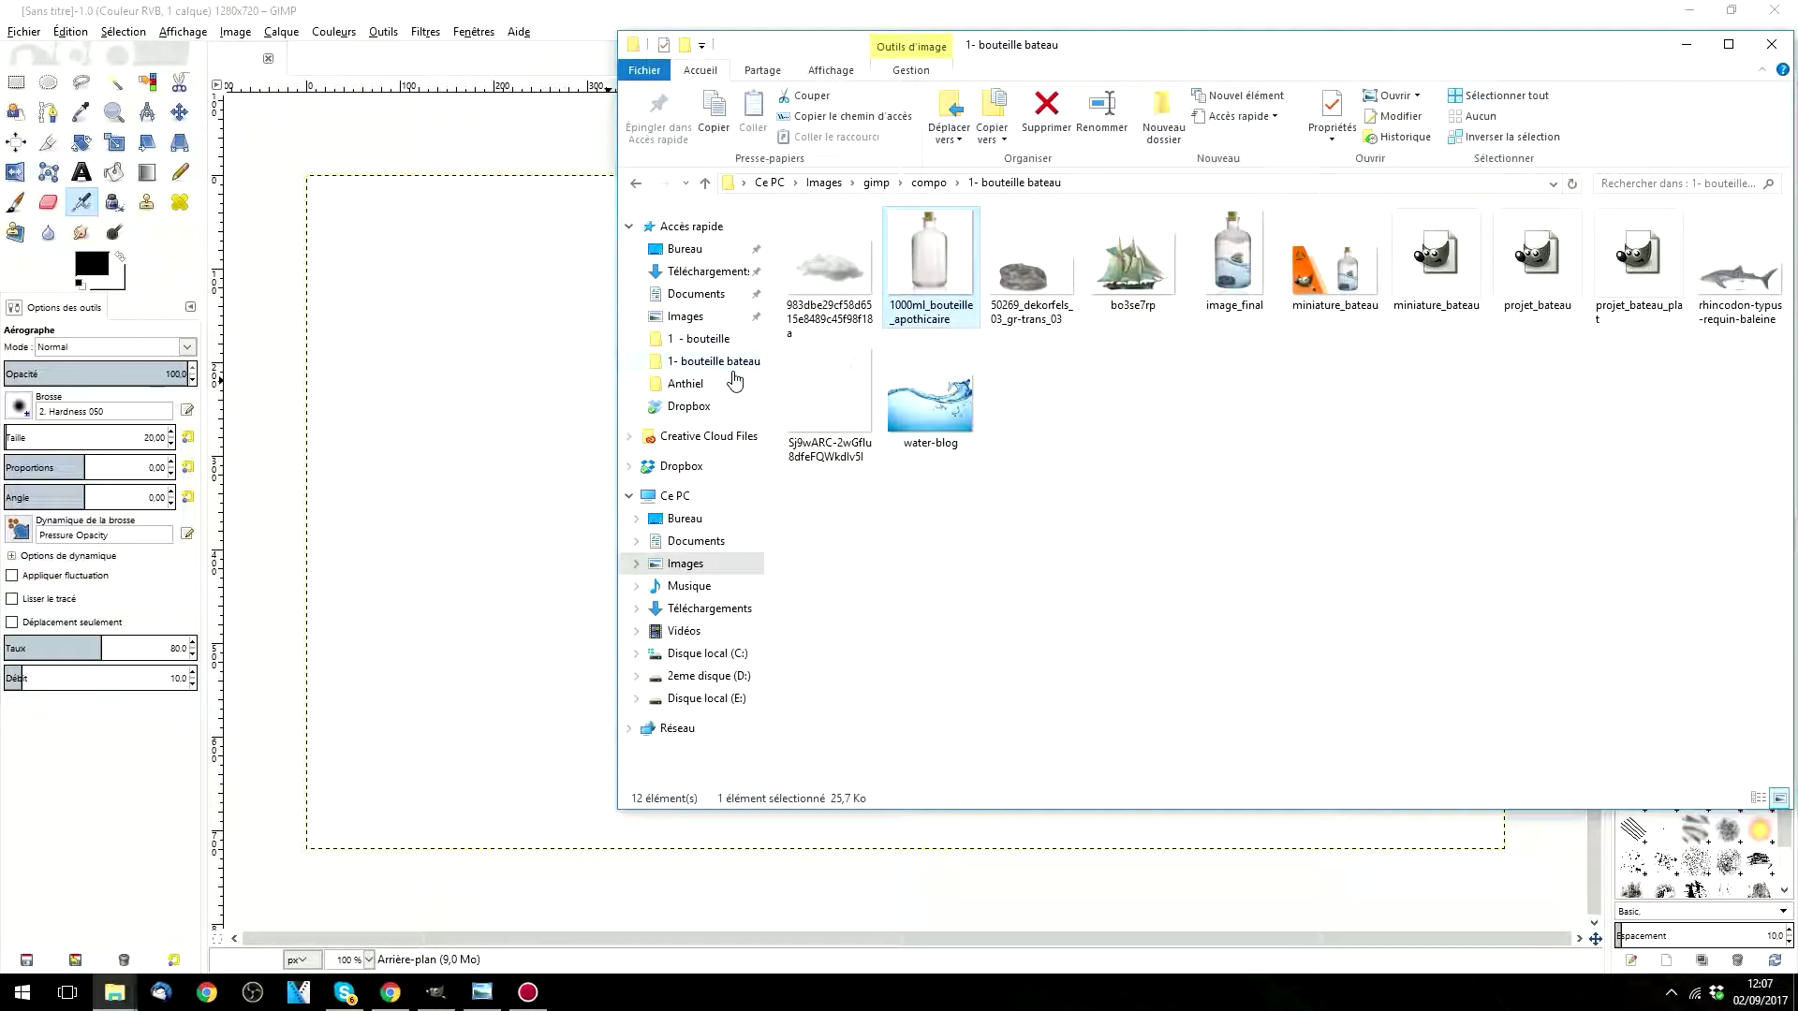
Step: Scale the bottle layer down proportionally to 658 x 658 px
click(116, 144)
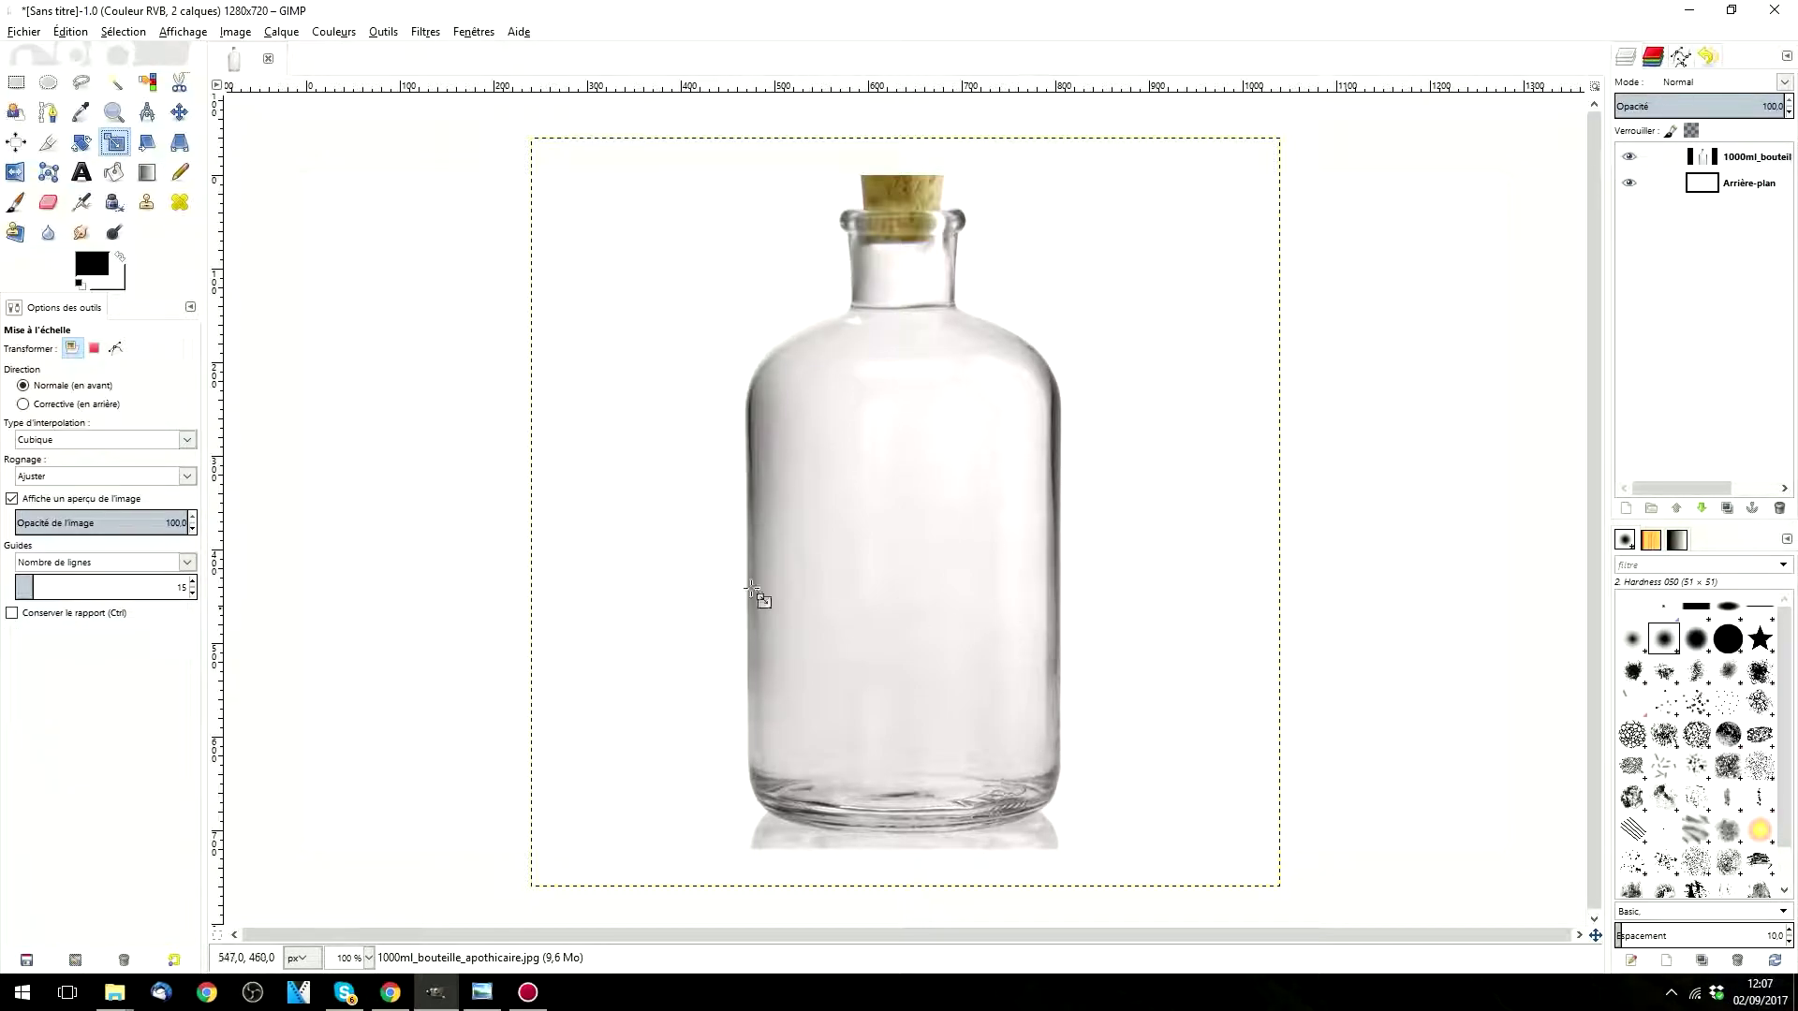
click(858, 425)
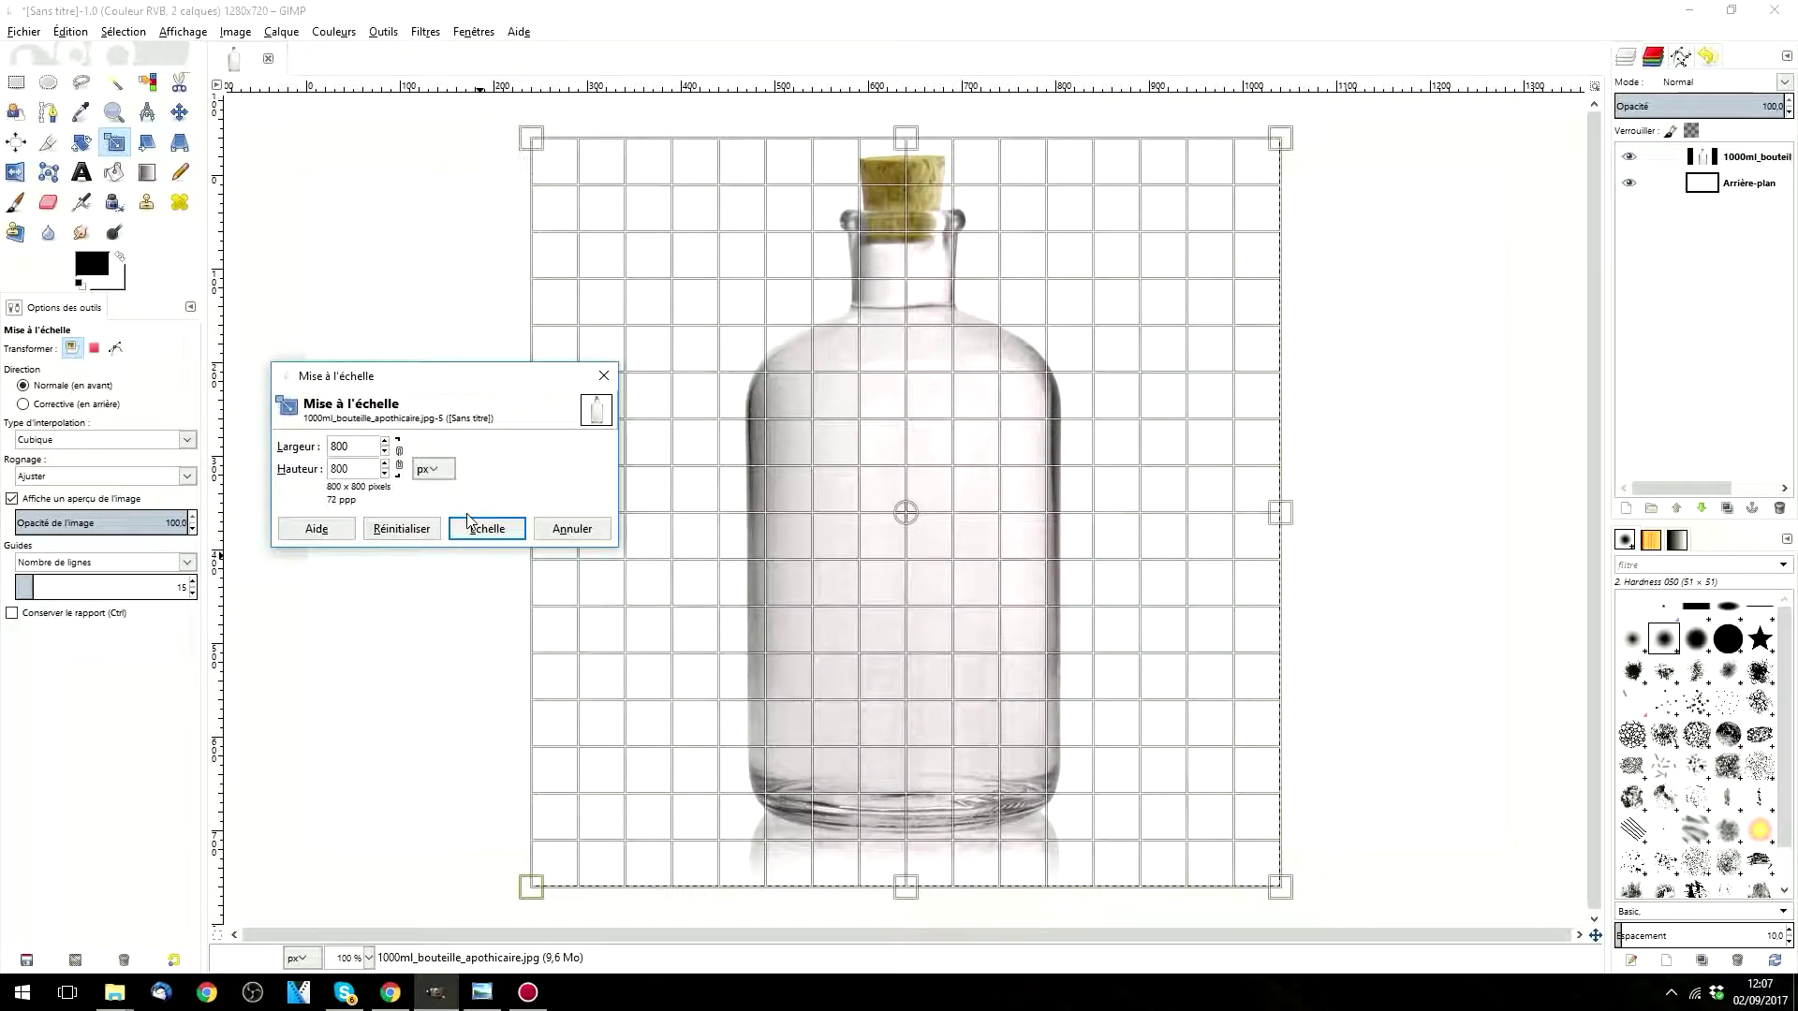
click(399, 458)
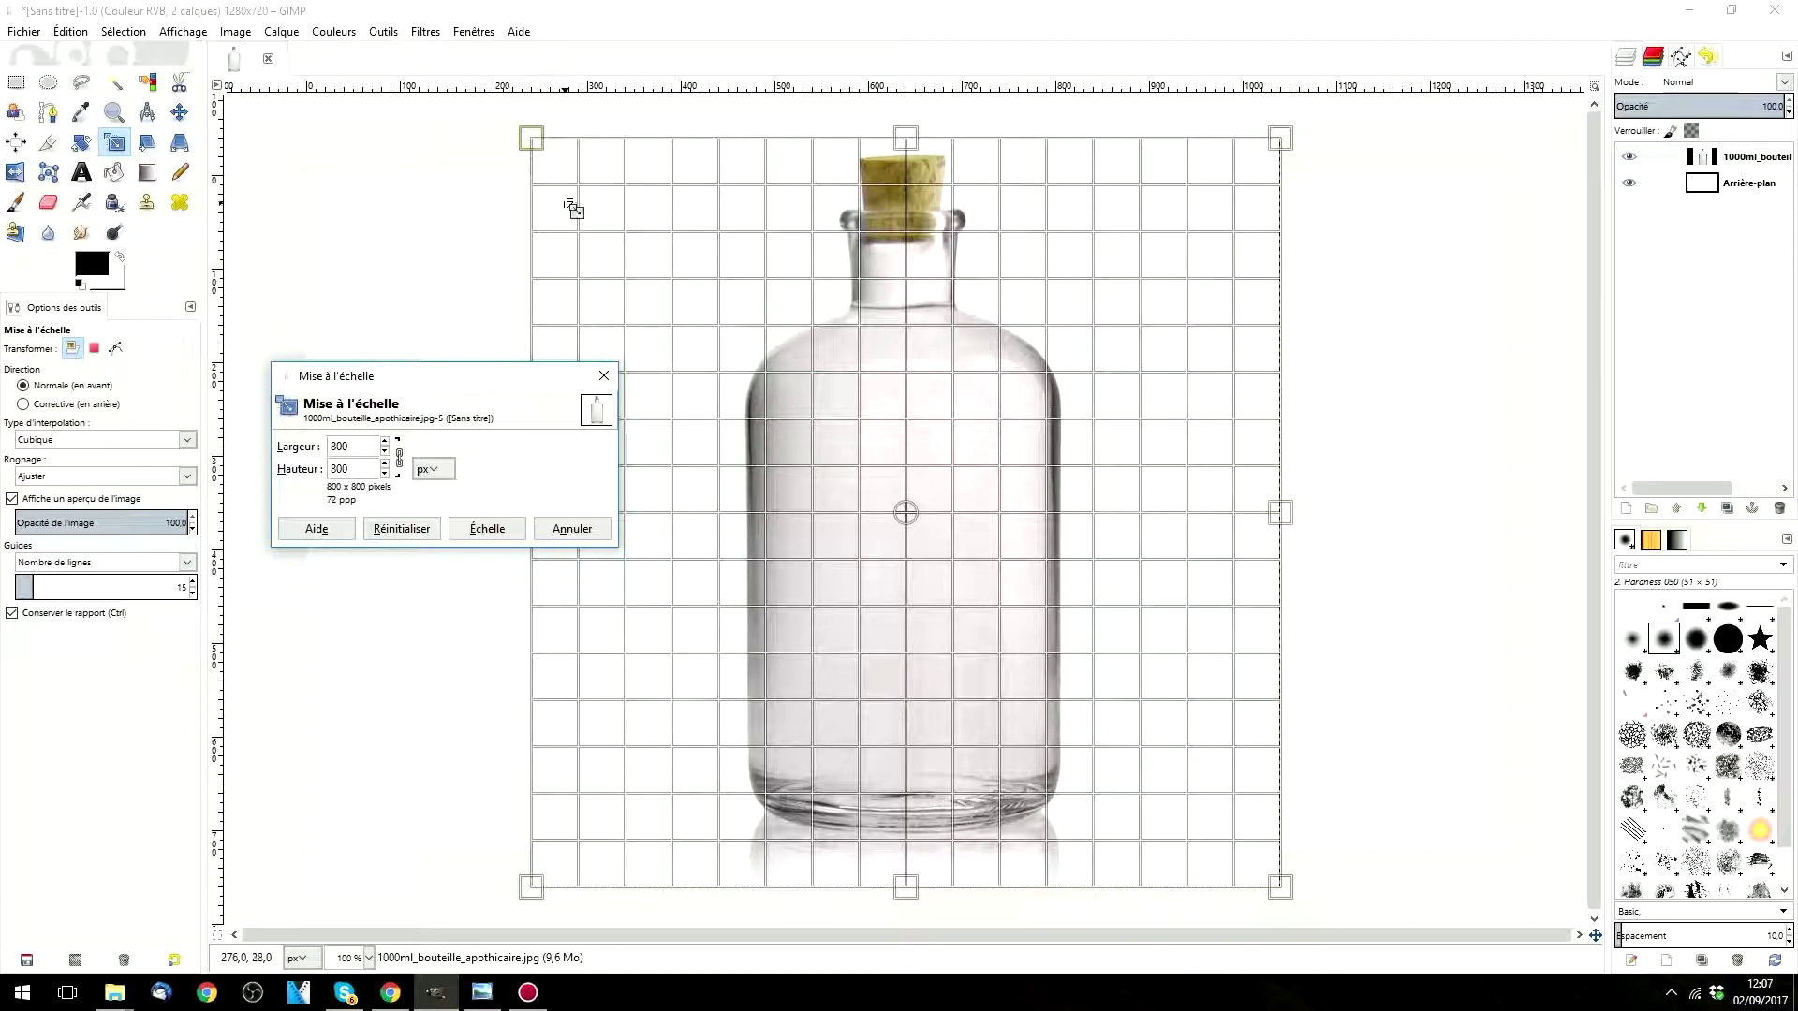
drag(527, 141, 191, 281)
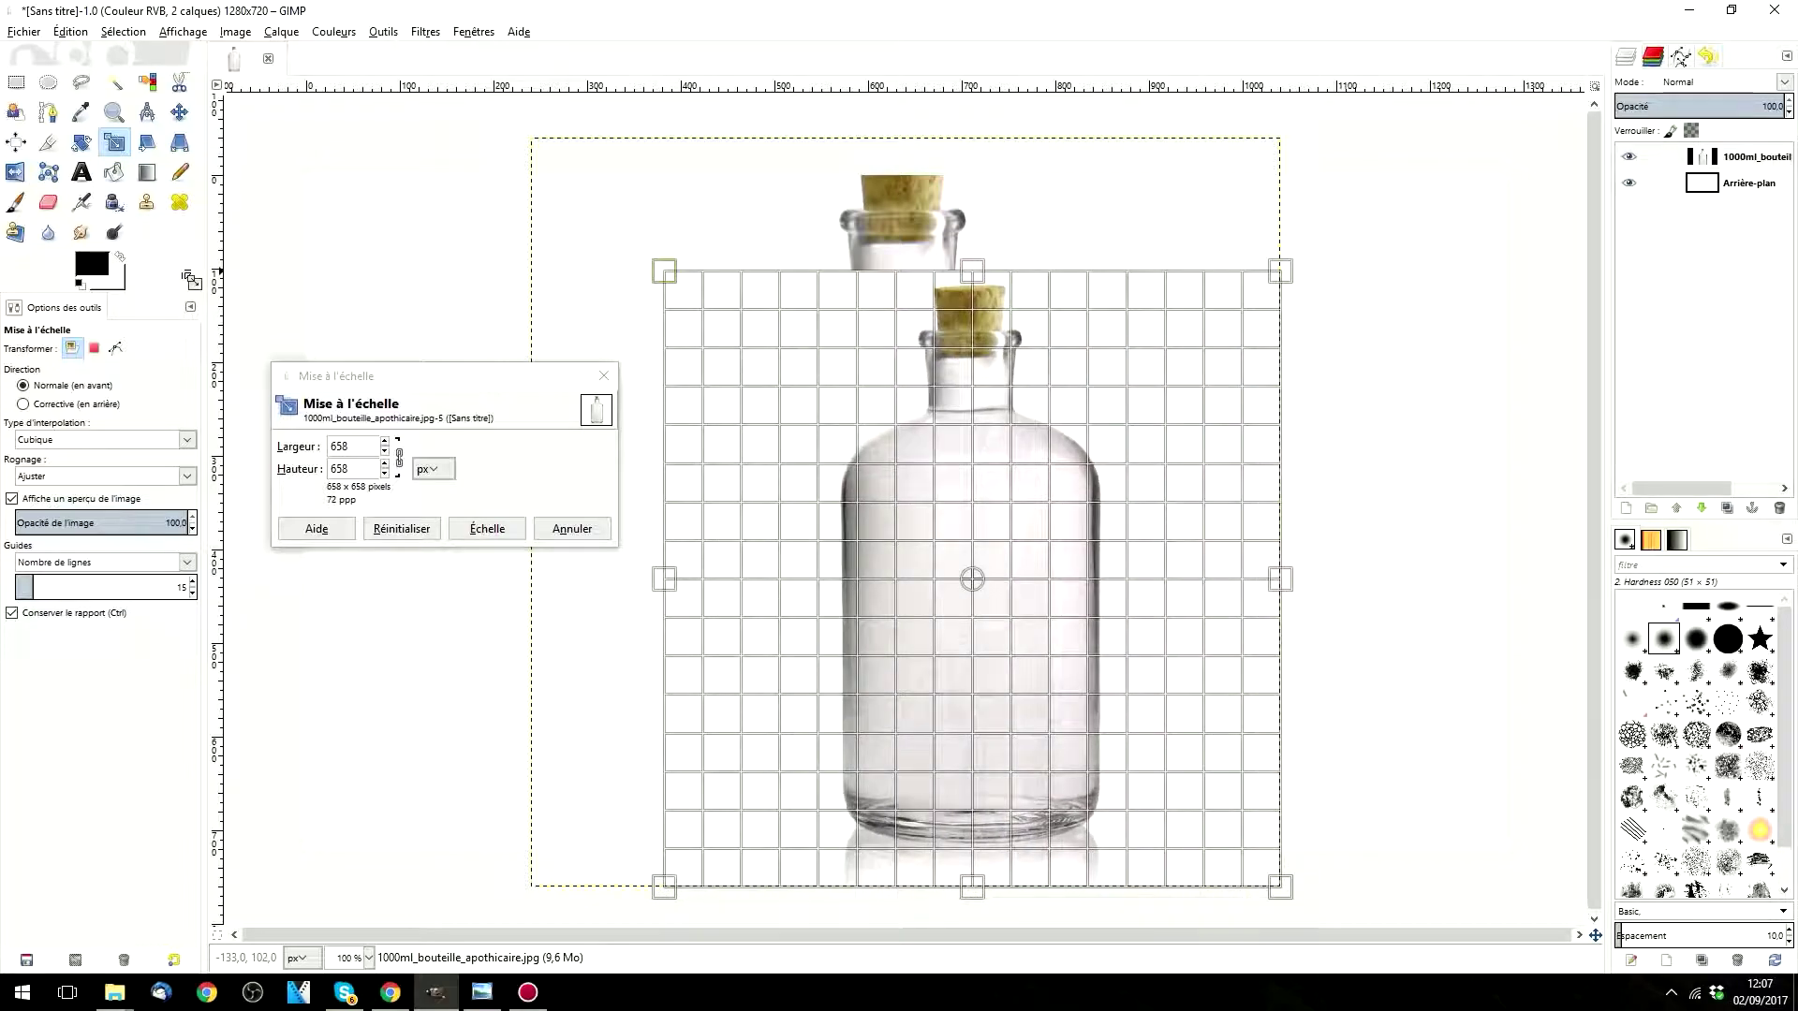
click(483, 530)
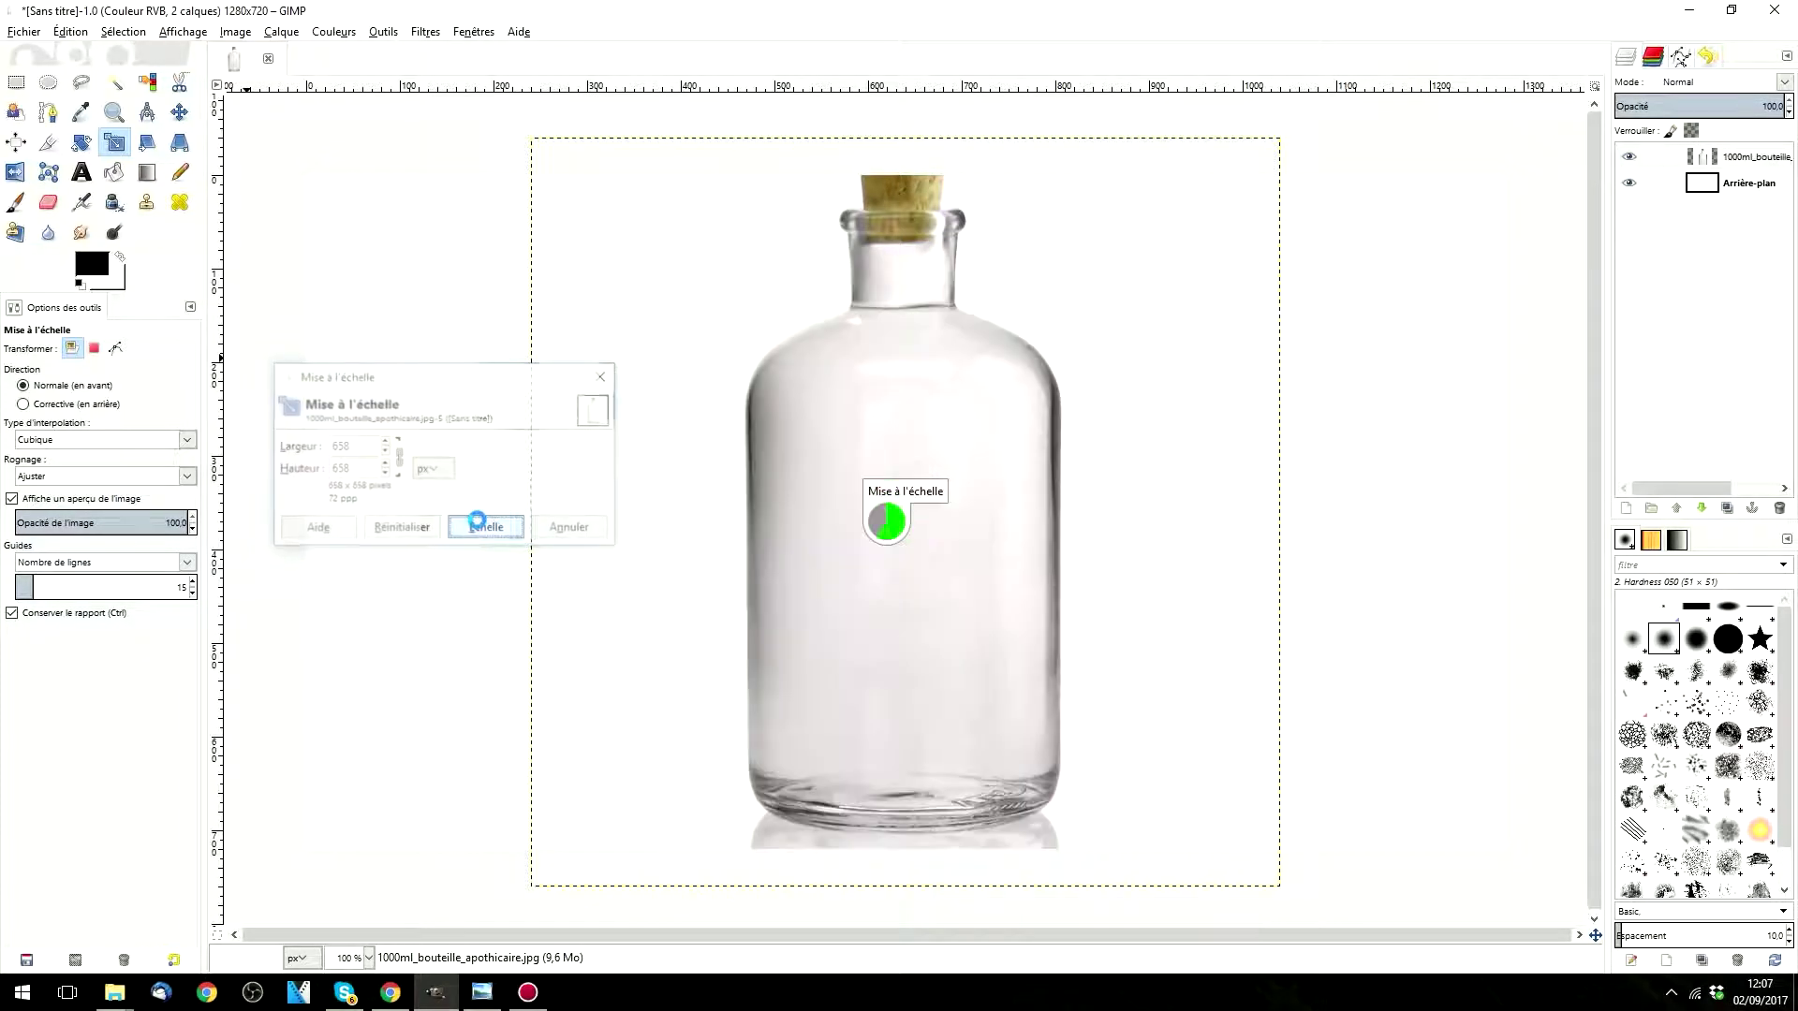
Step: Move the bottle layer up and to the left so the whole bottle fits inside the canvas
click(180, 113)
drag(942, 546, 842, 478)
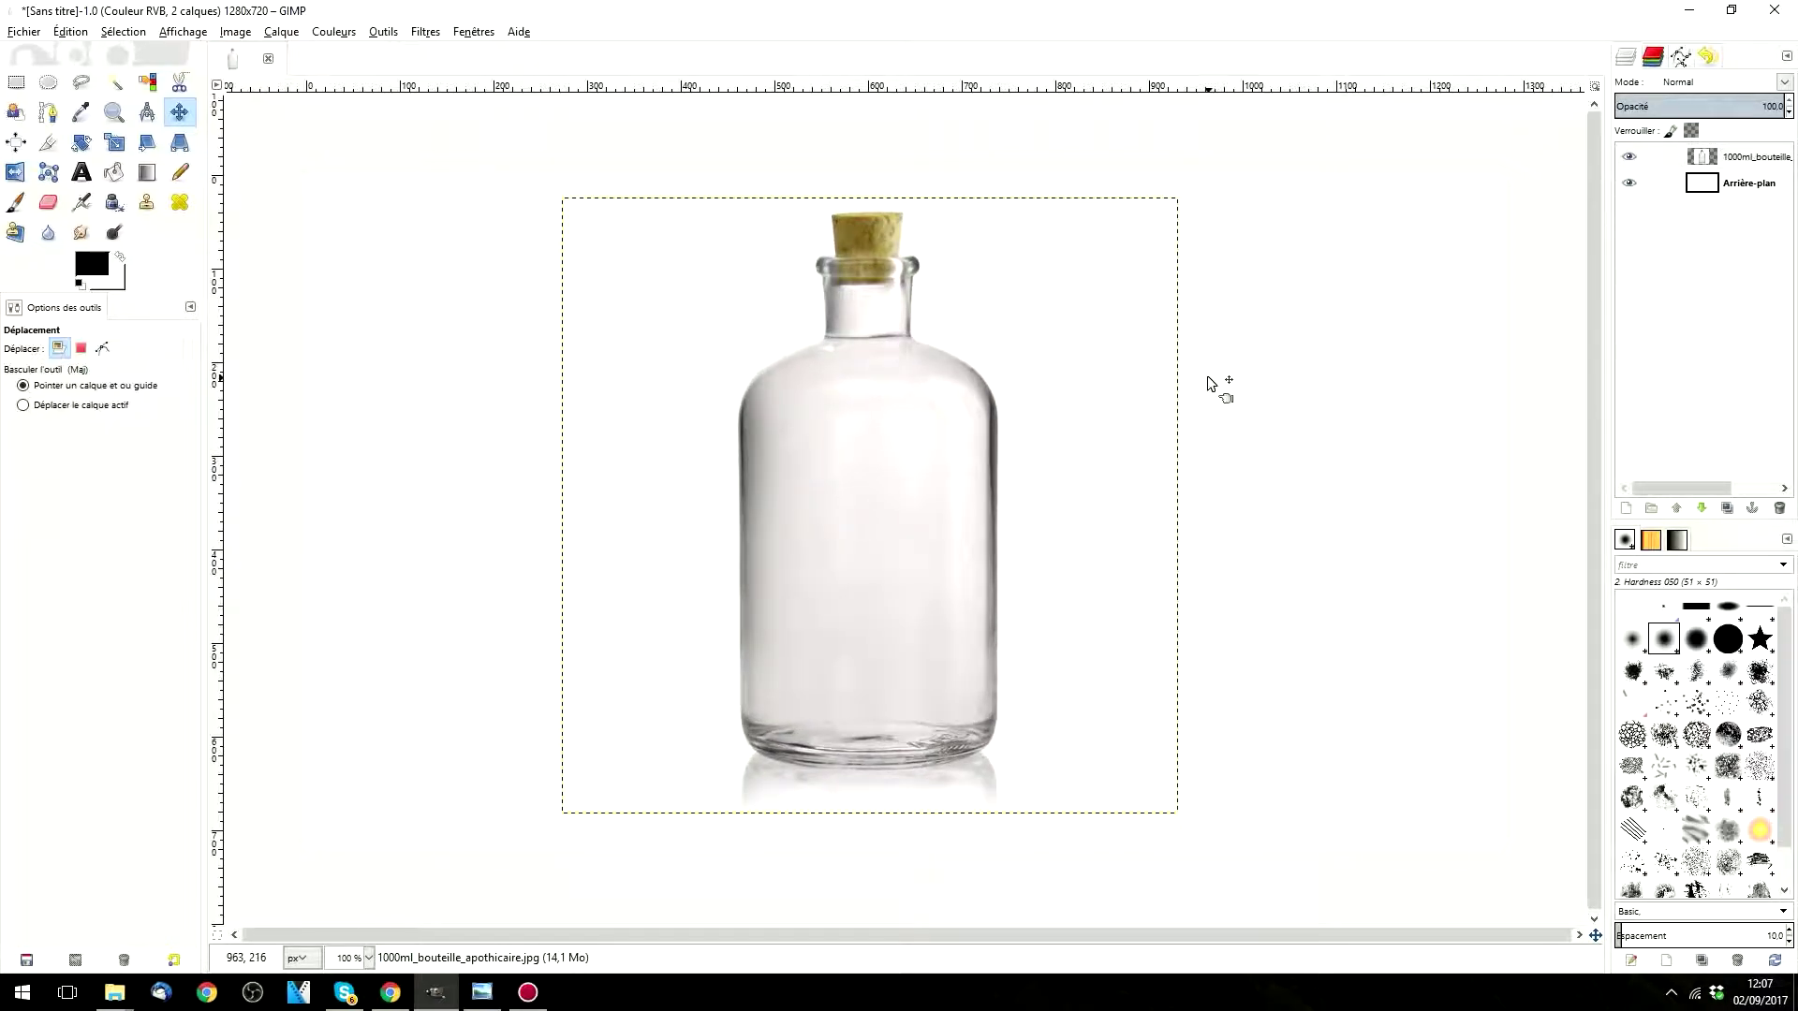
click(1629, 184)
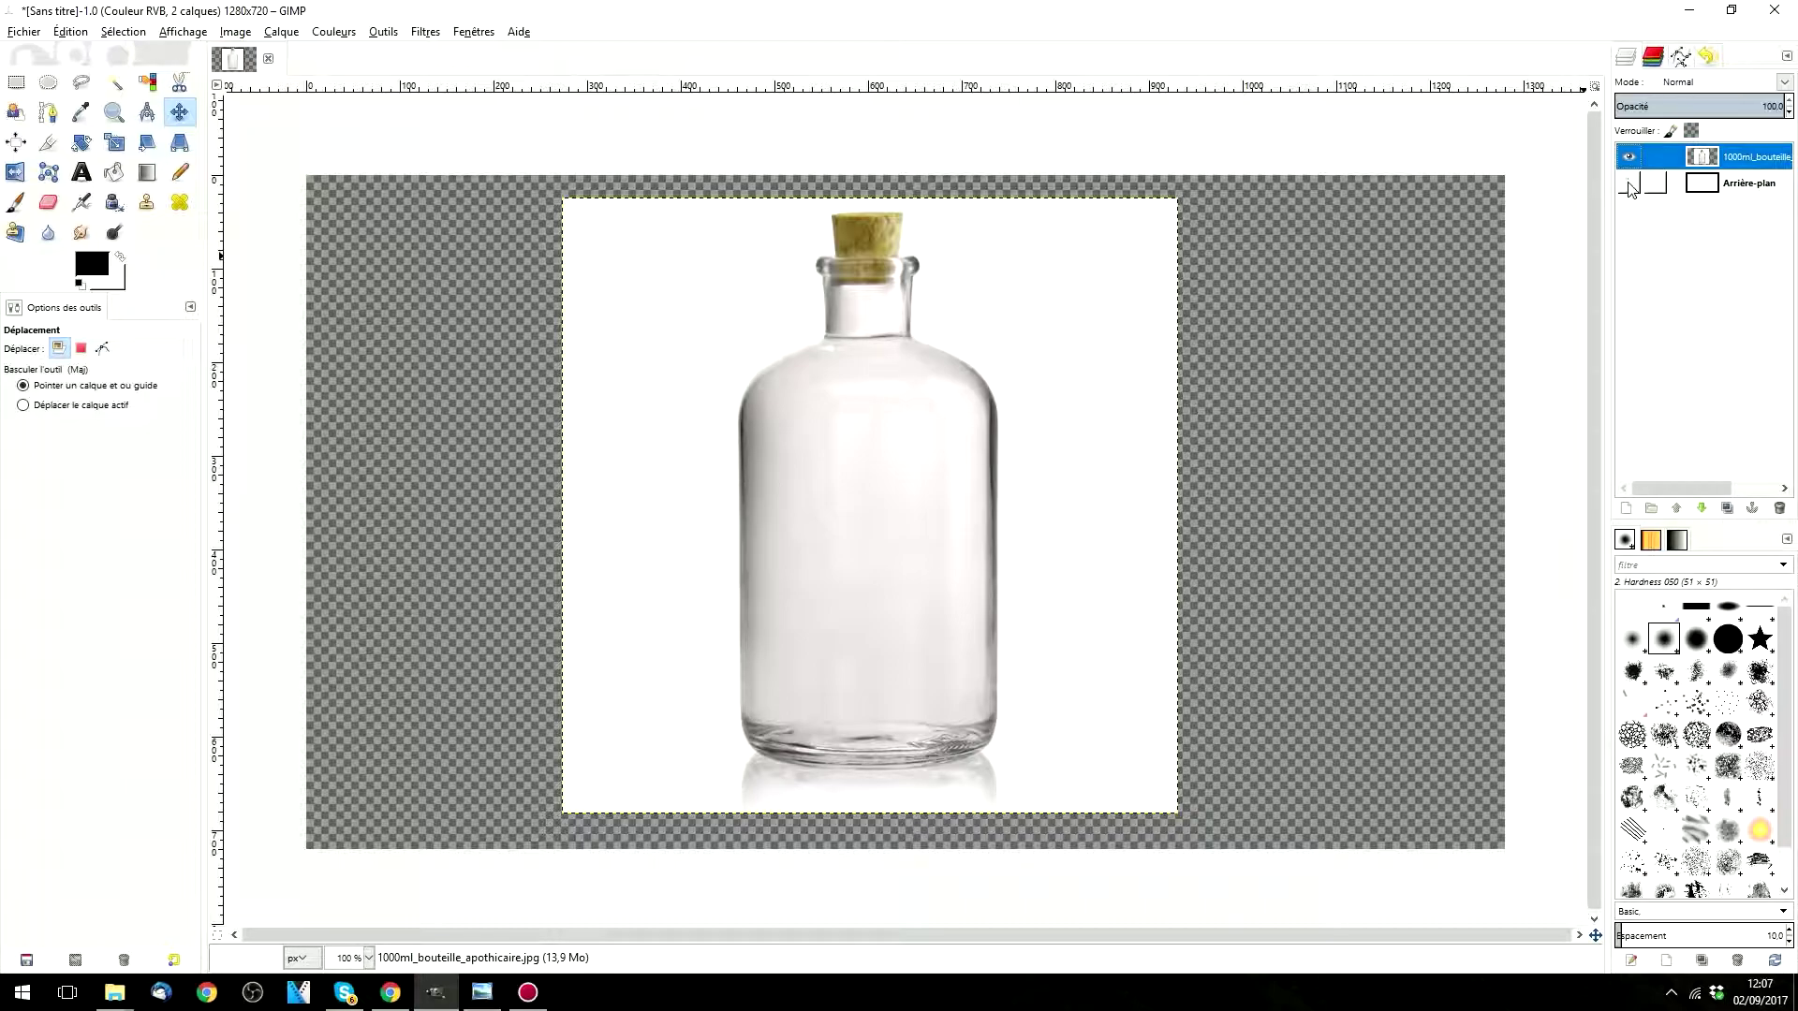
click(1630, 184)
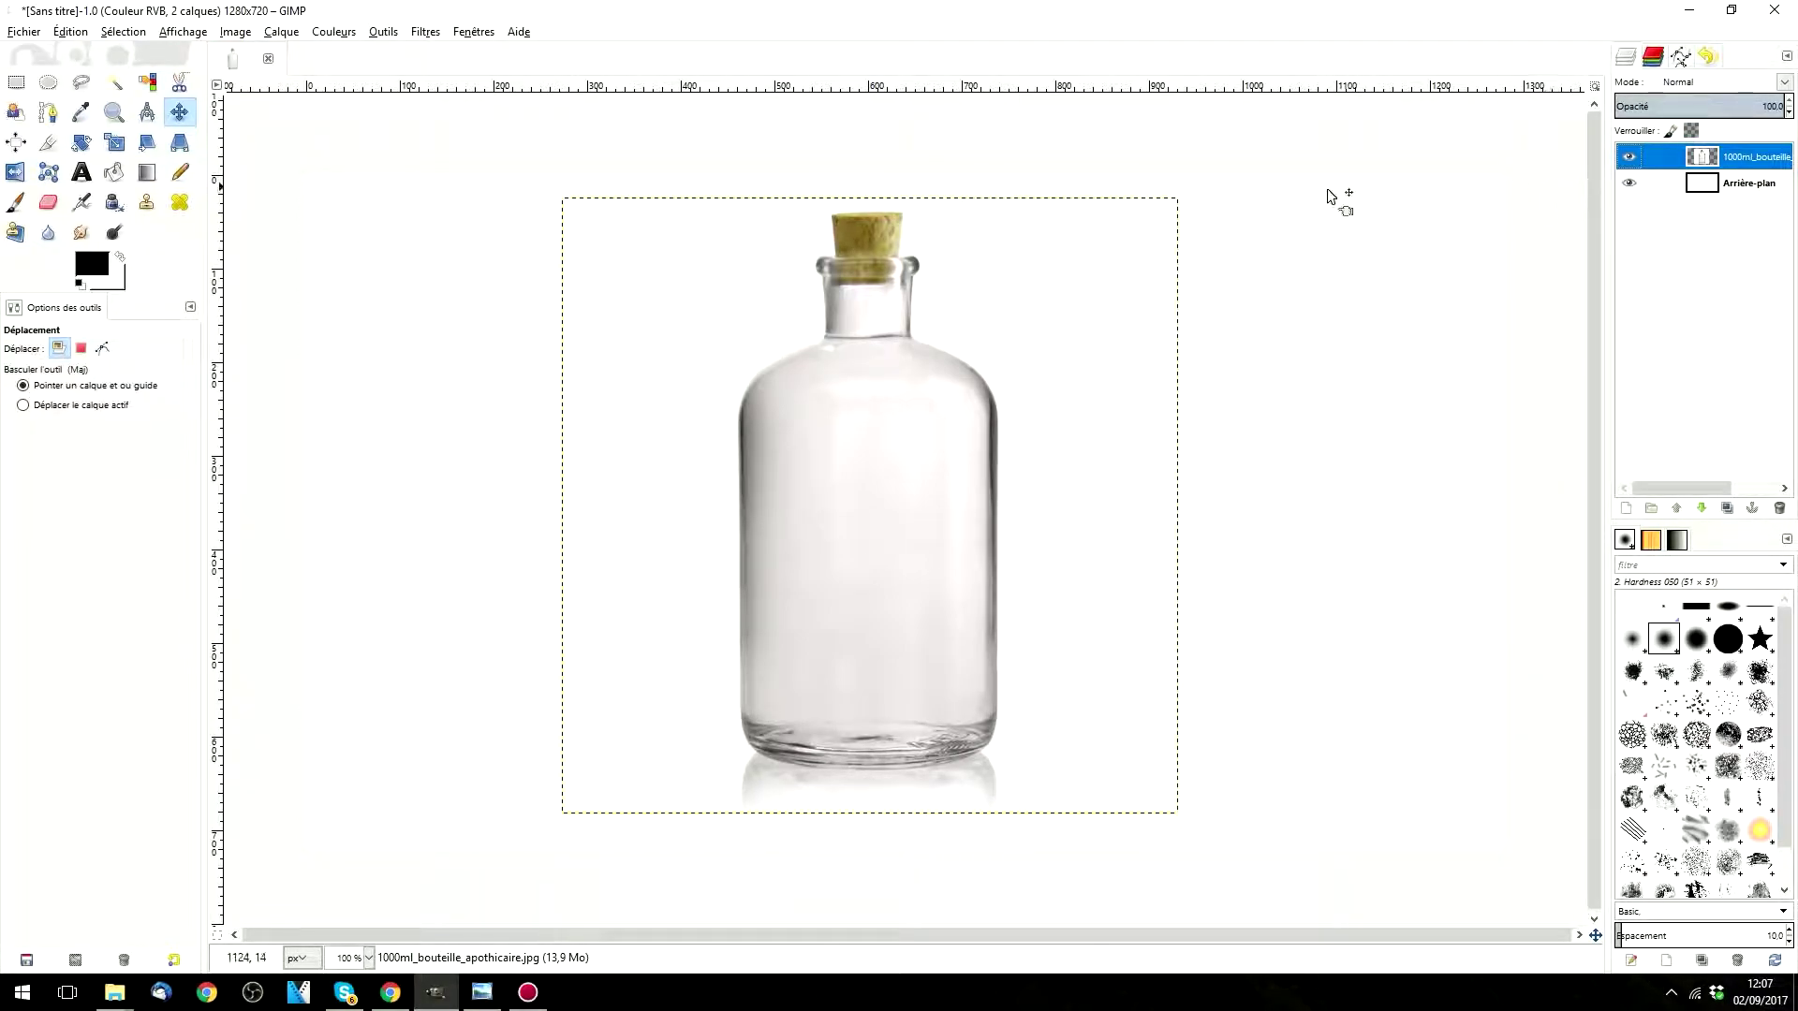
Step: Select the white area around the bottle by contiguous colour, delete it to transparency, and hide the Arrière-plan layer
click(112, 87)
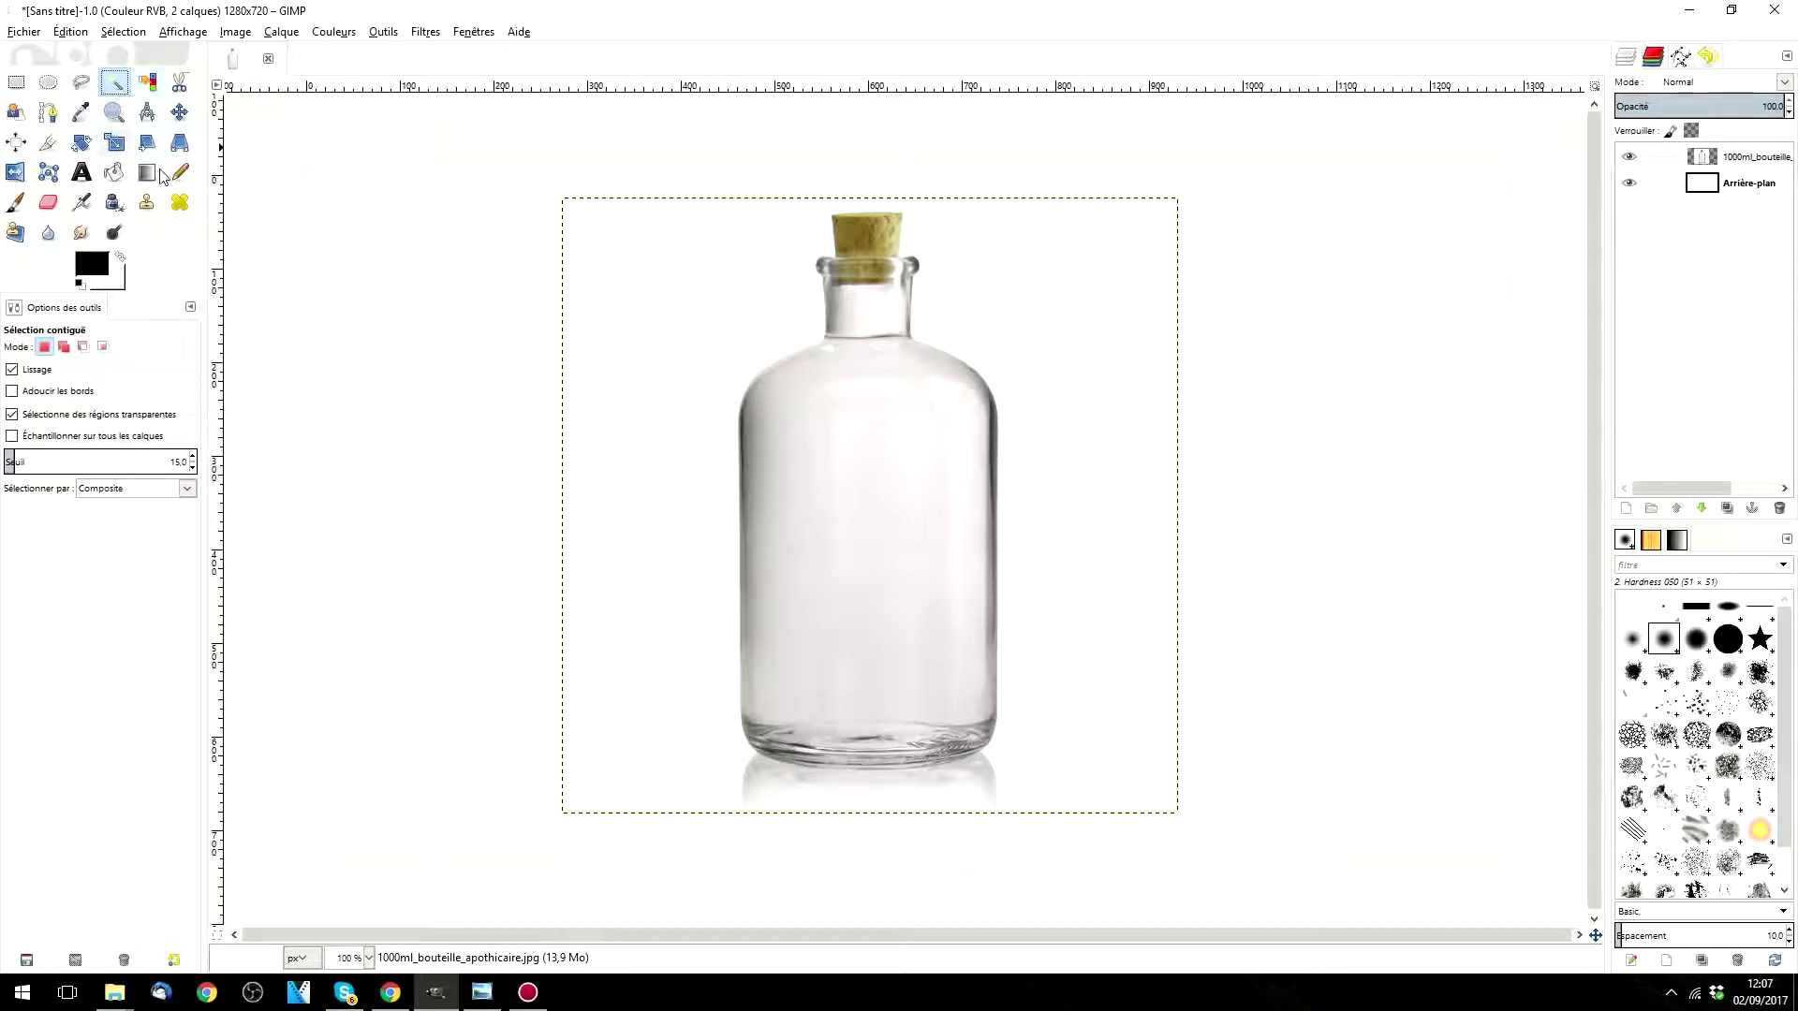
click(626, 329)
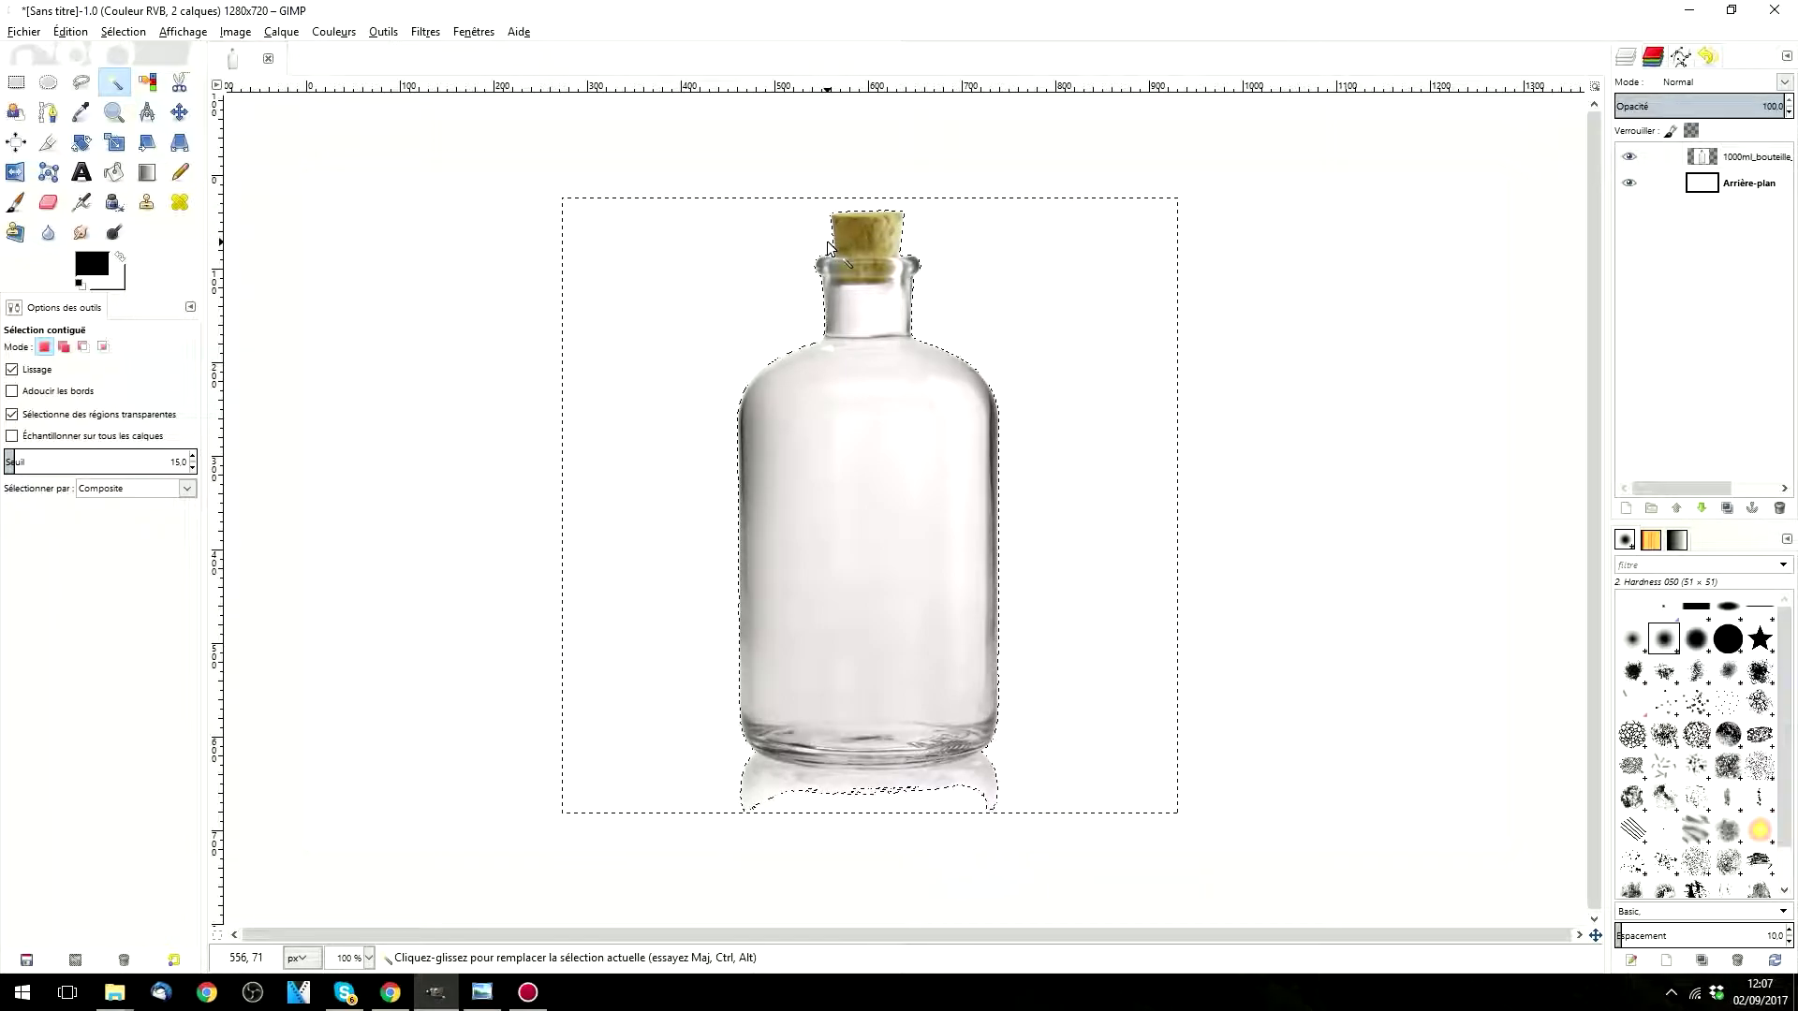
click(1630, 183)
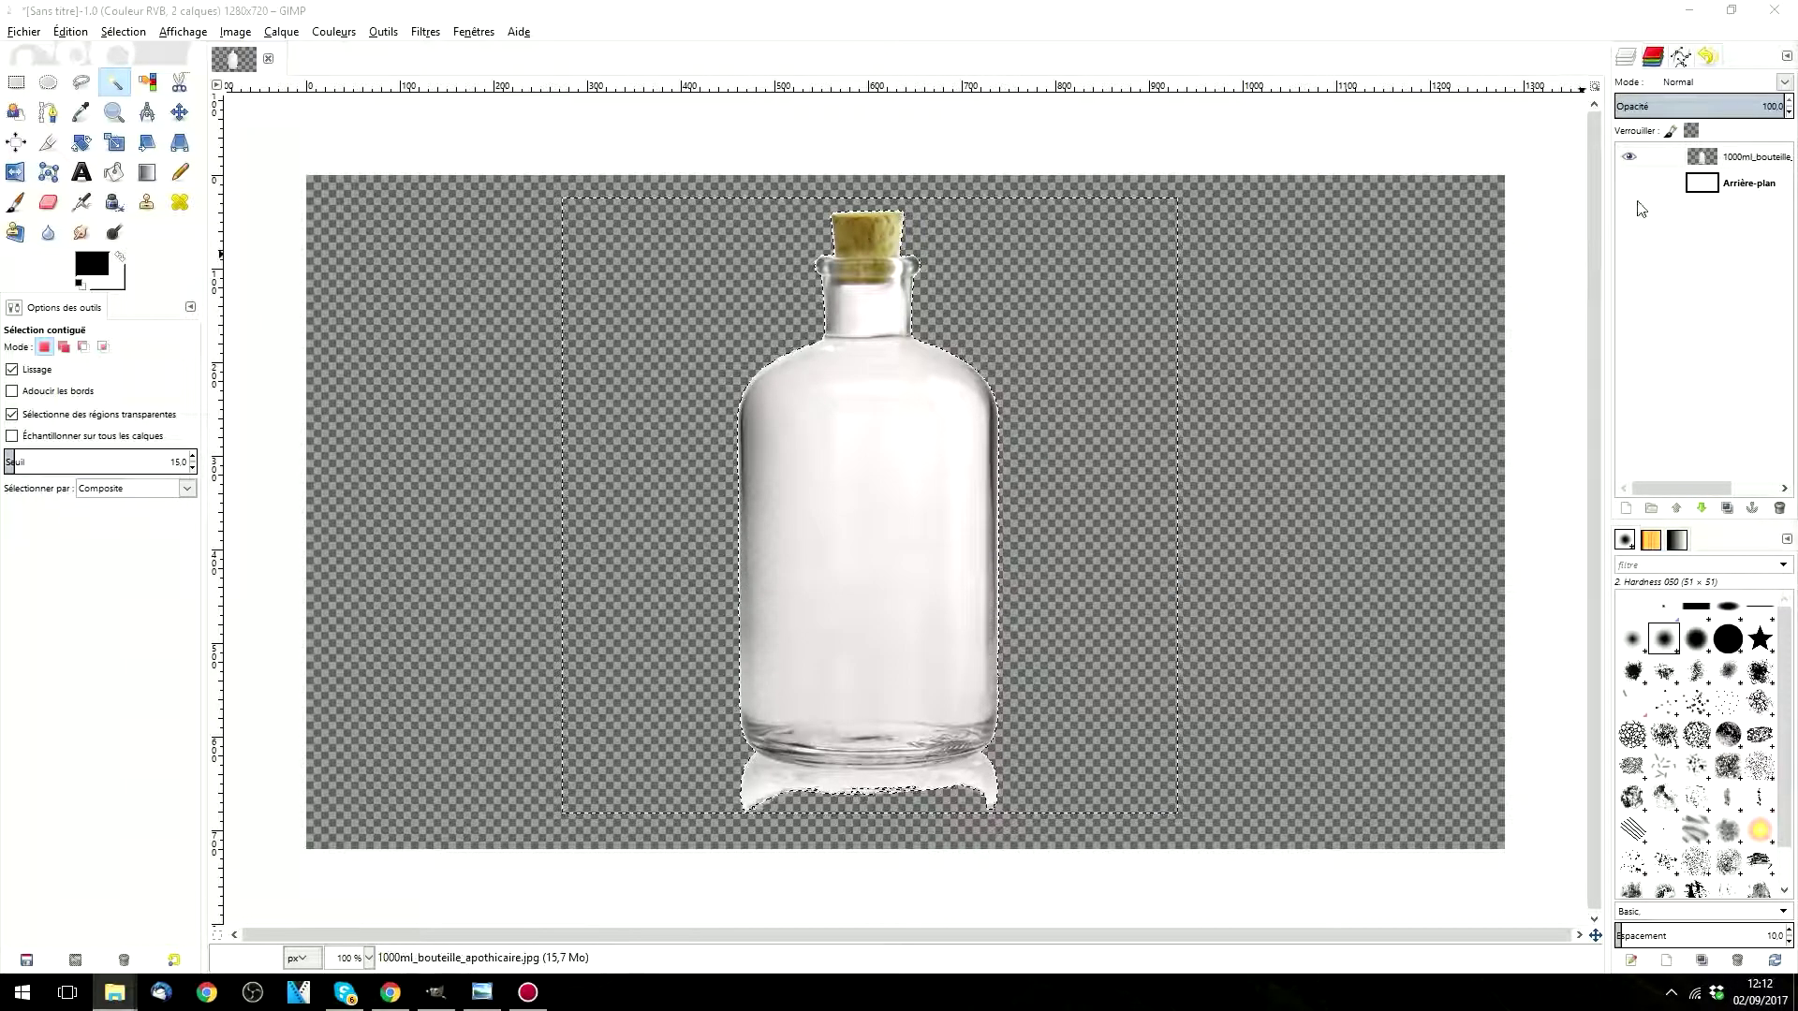
Step: Add a white (full opacity) layer mask to the bottle layer and clear the selection
right_click(1712, 164)
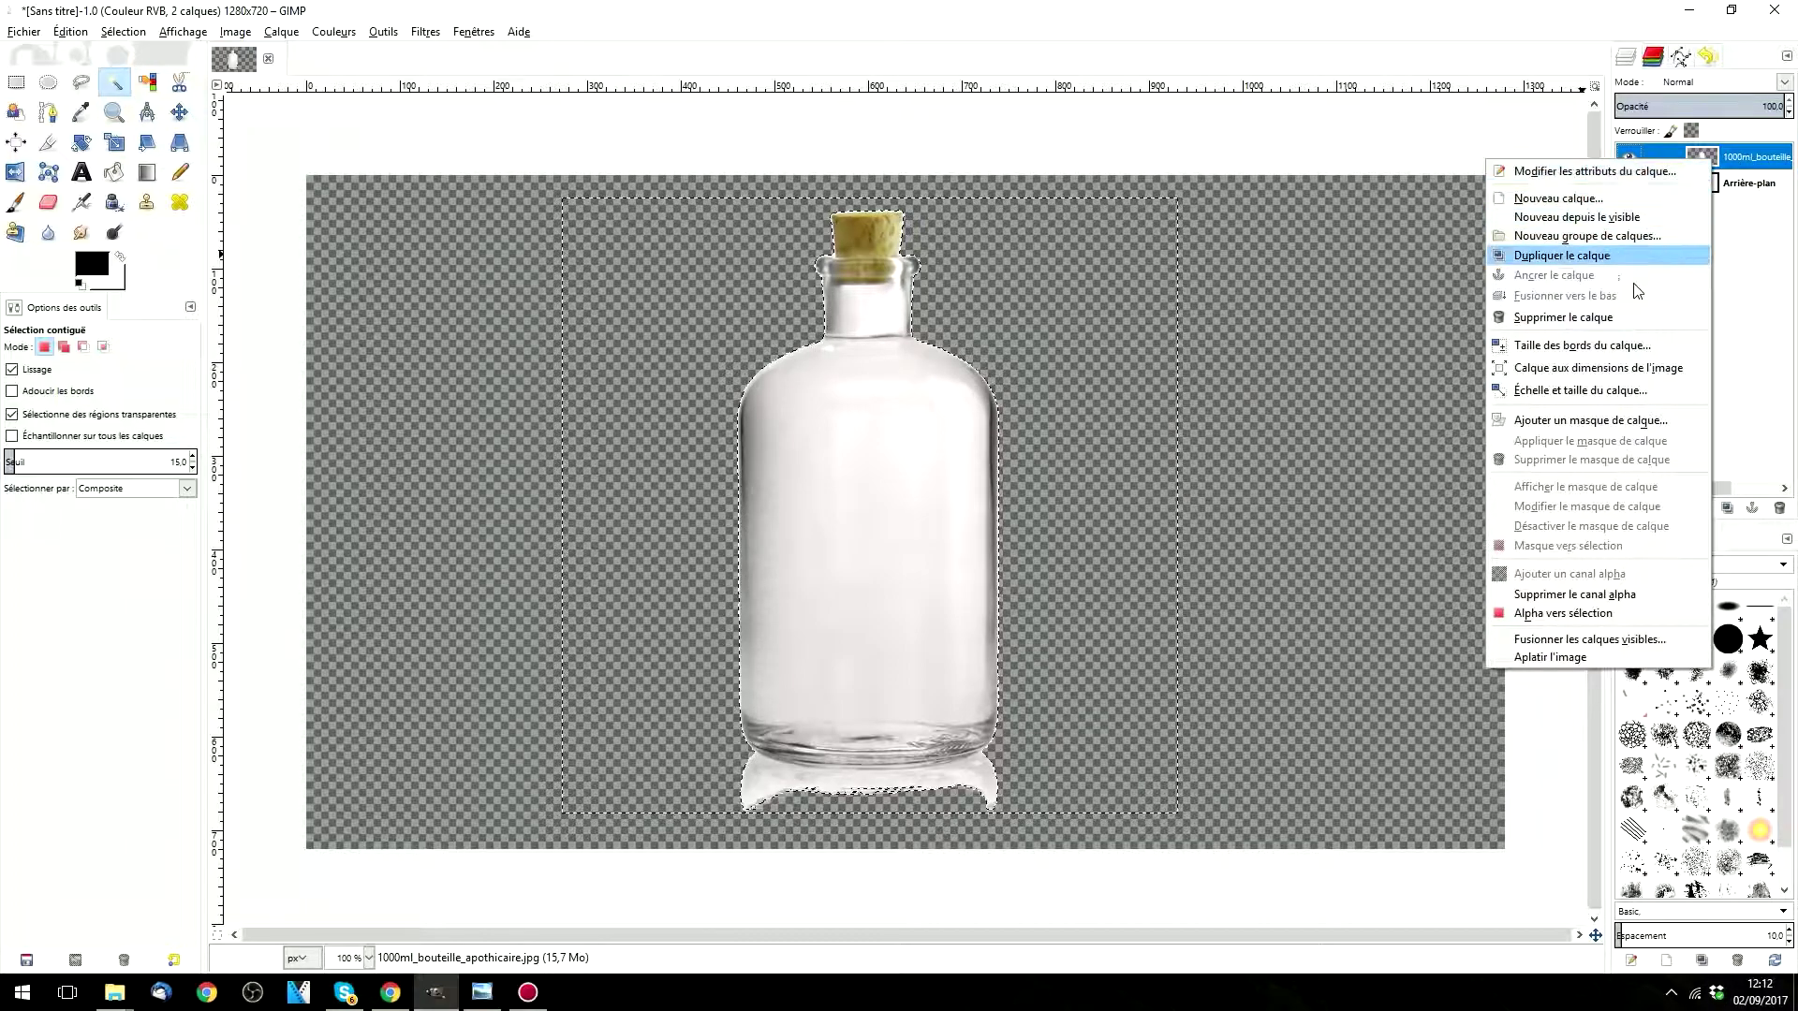
click(1588, 421)
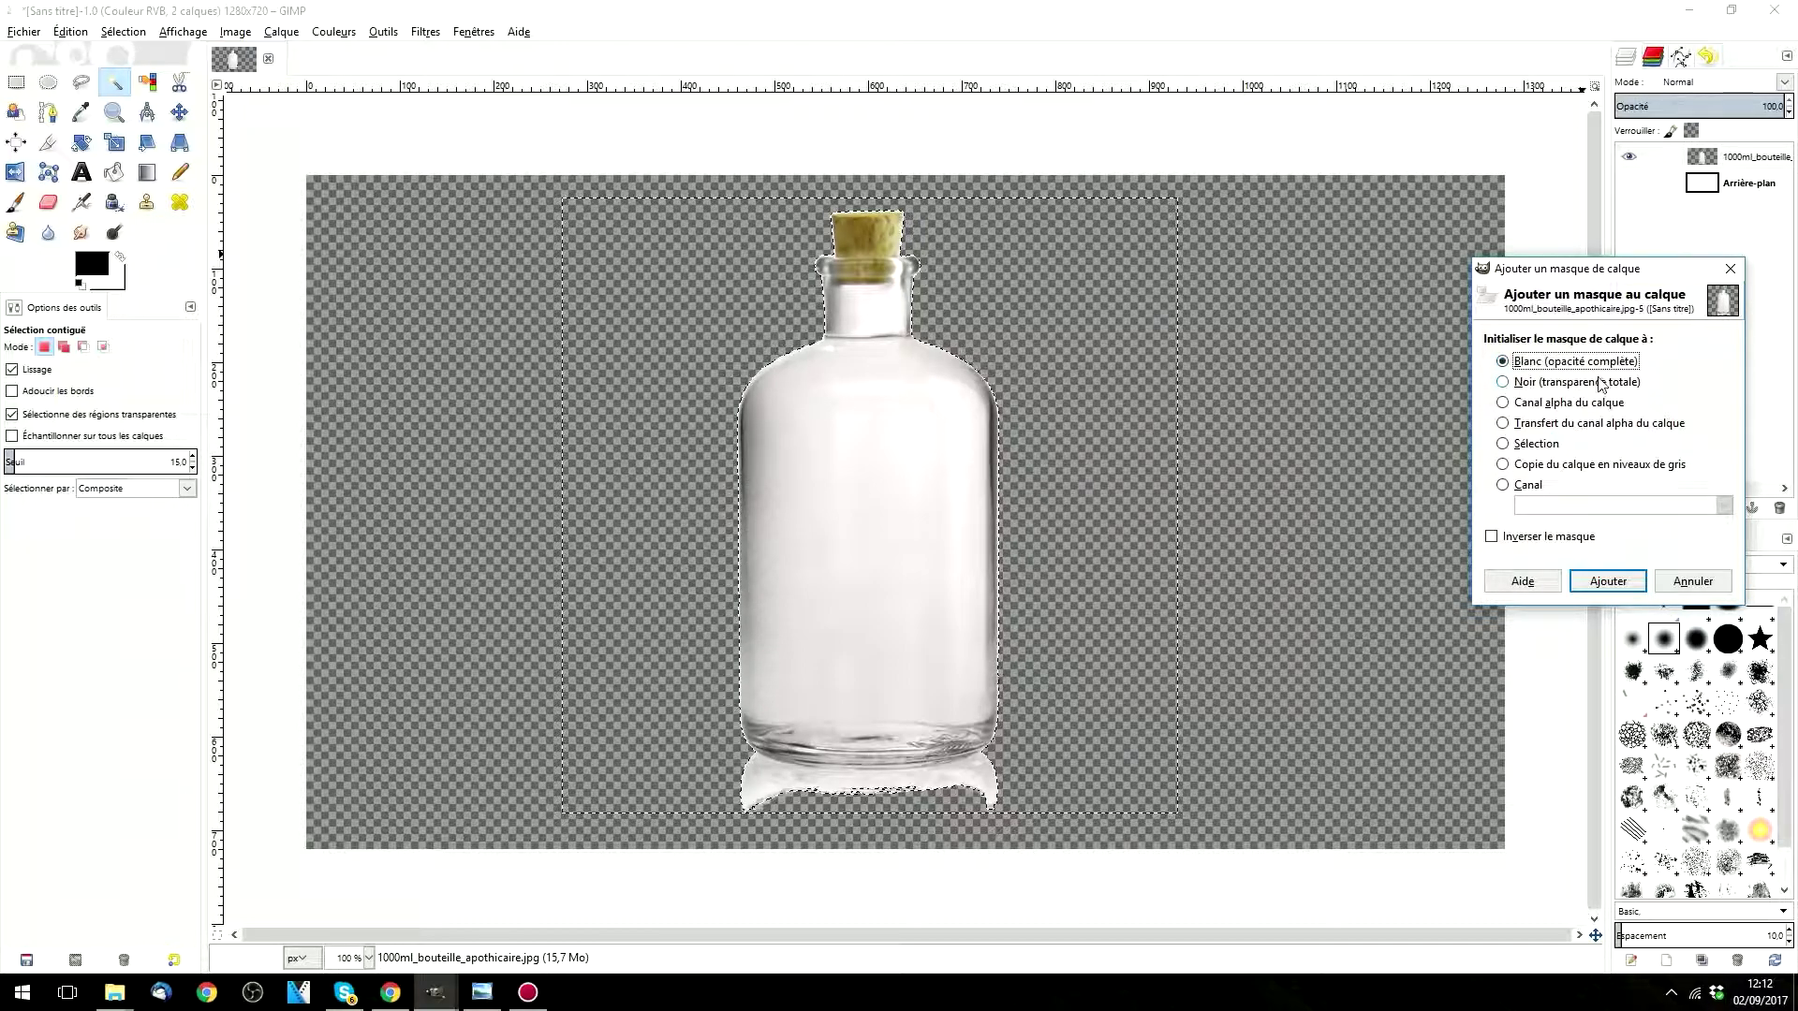
click(1608, 581)
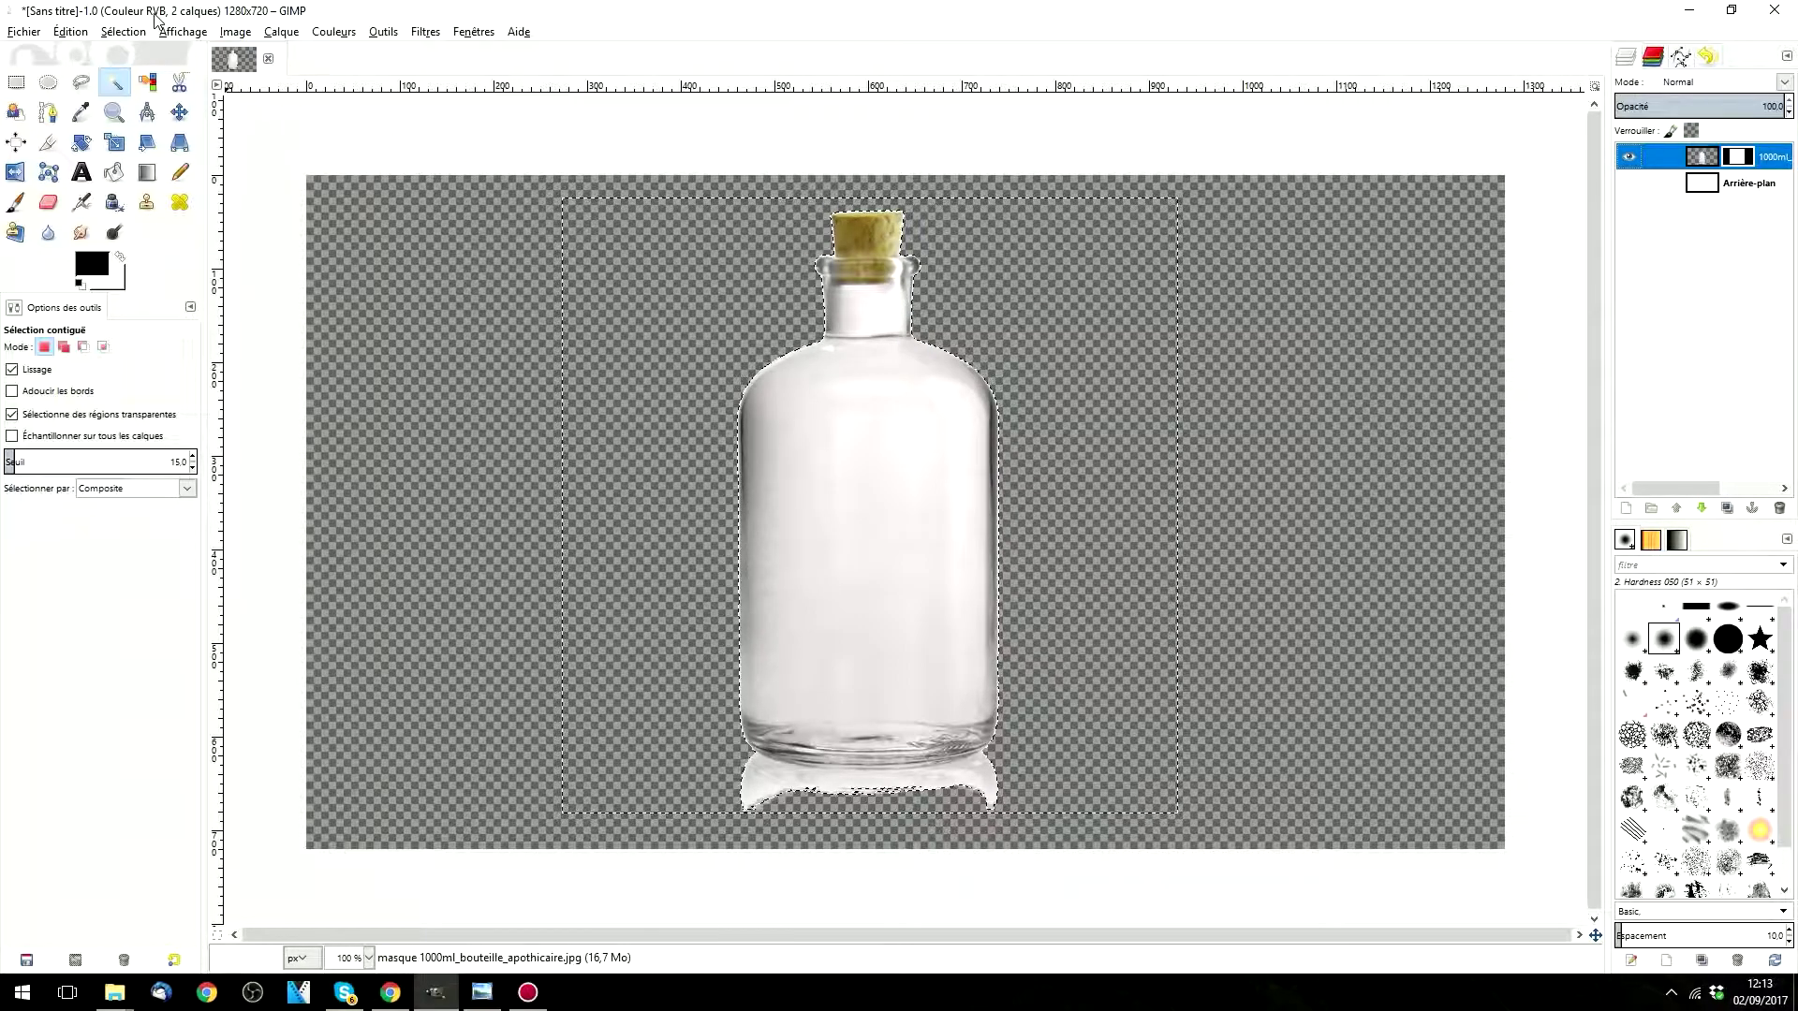
click(139, 32)
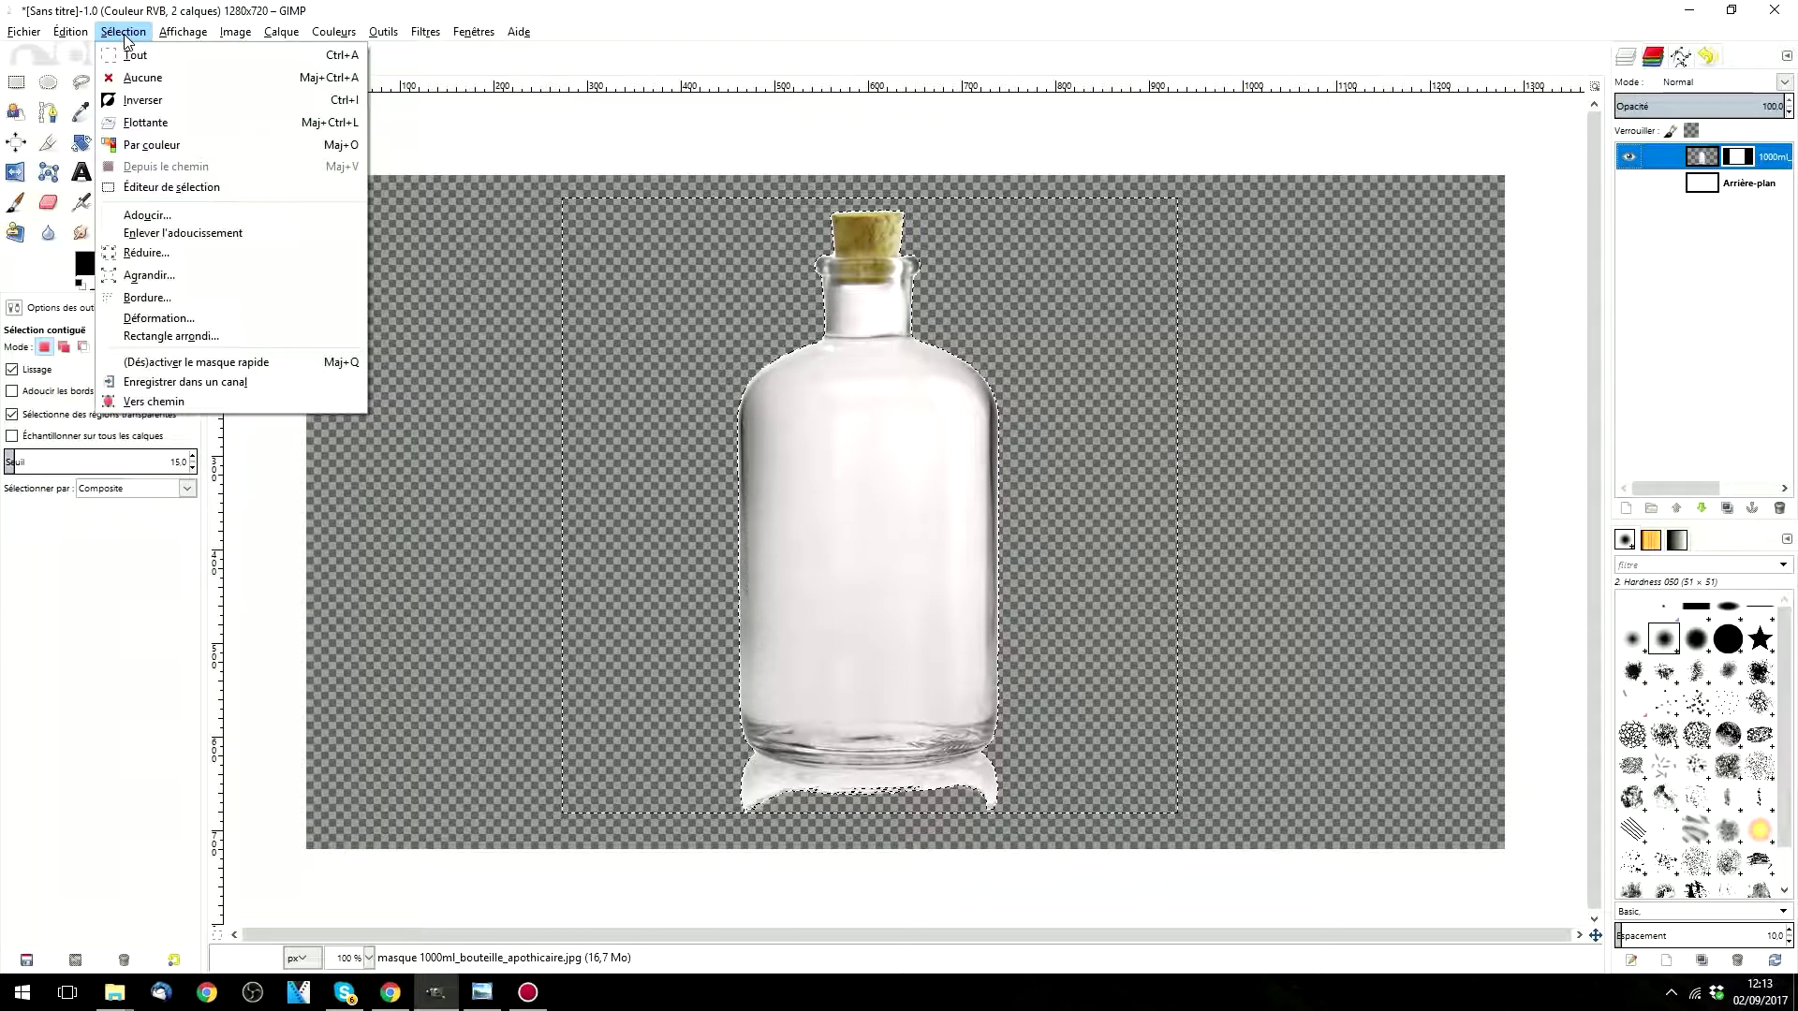
click(146, 79)
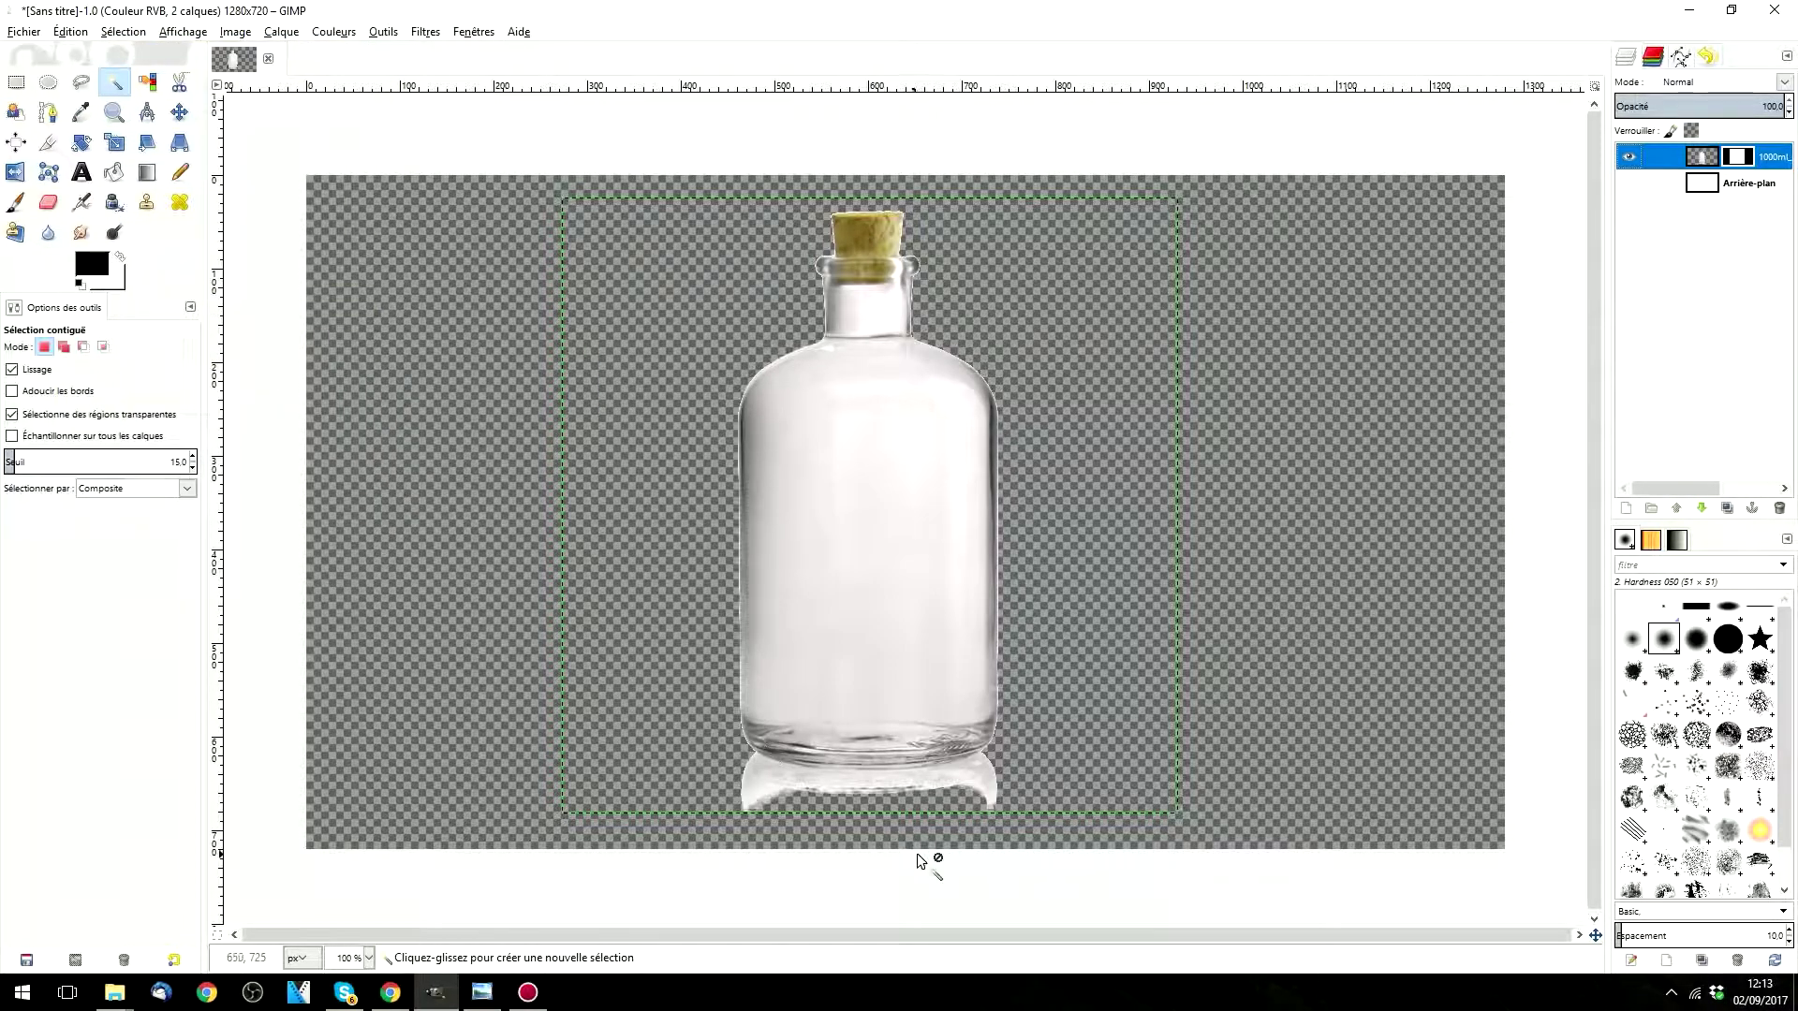
Step: With the Paintbrush at size 13, paint black on the bottle's layer mask to hide the reflection's left leg below the base
scroll(886, 796, up, 2)
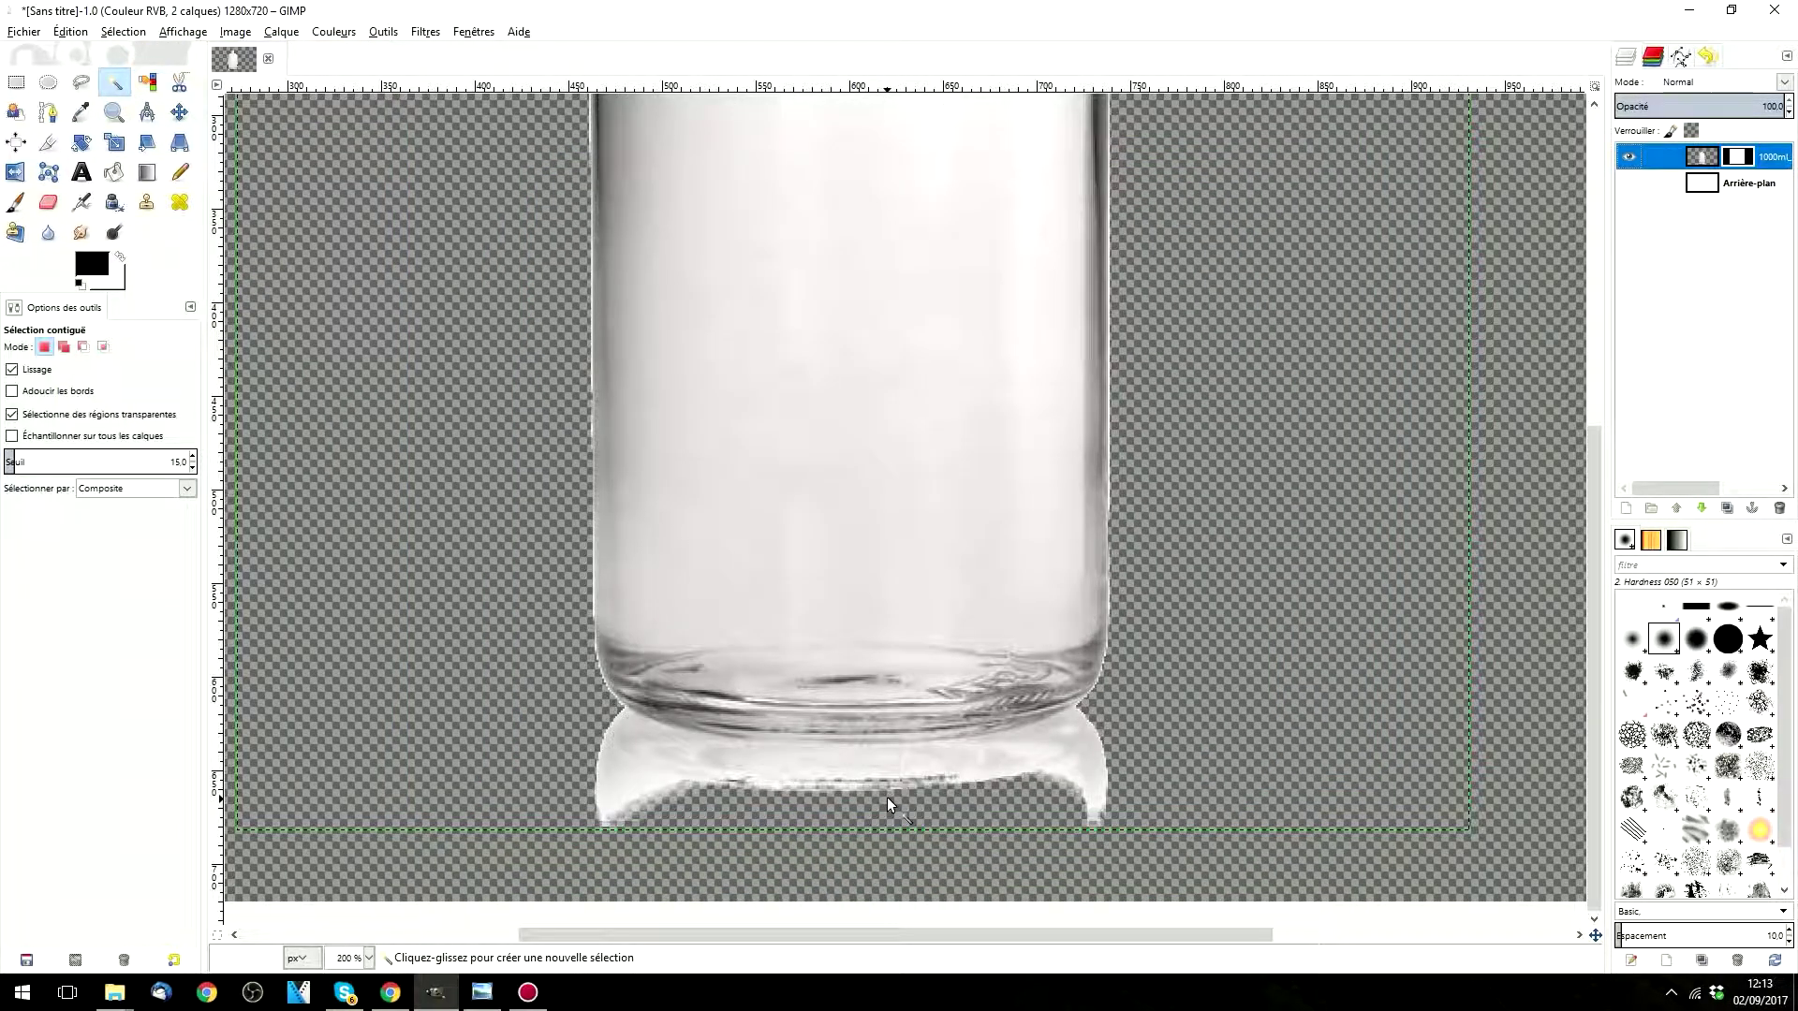
scroll(884, 800, up, 2)
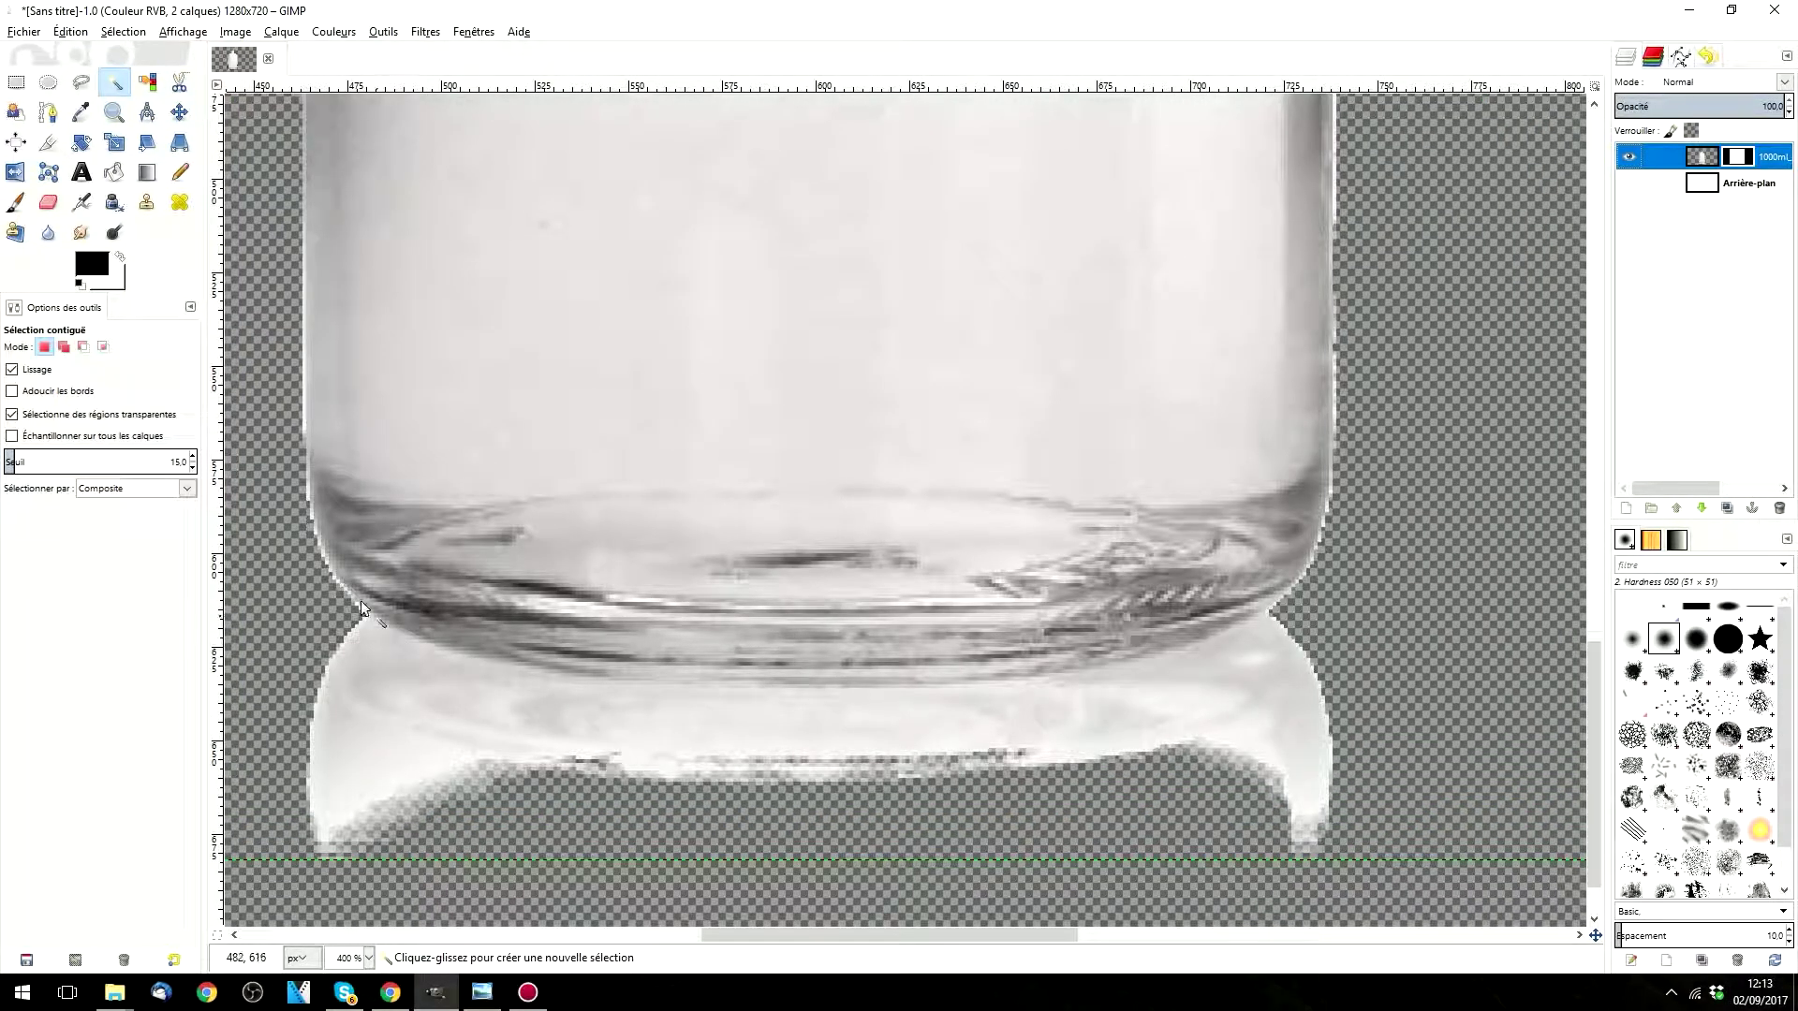
click(15, 202)
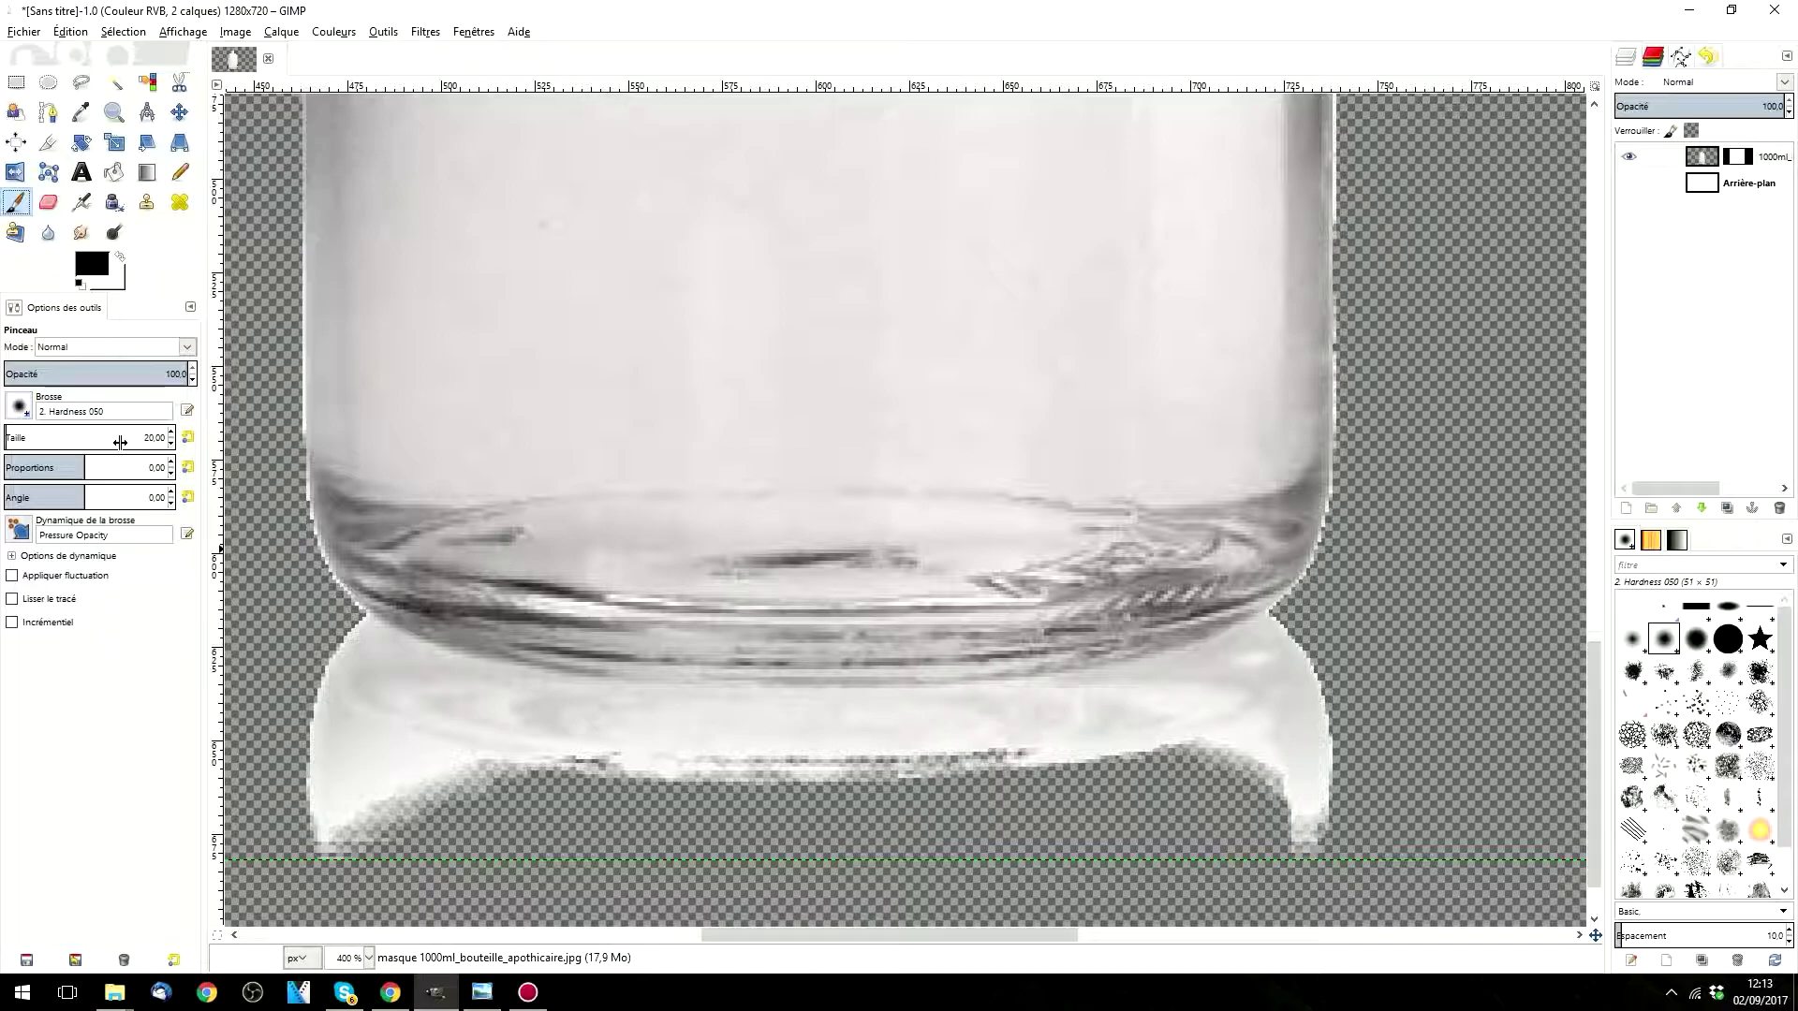
key(bracketleft)
key(bracketleft)
key(bracketleft)
key(bracketleft)
key(bracketleft)
key(bracketleft)
key(bracketleft)
key(bracketleft)
key(bracketleft)
key(bracketleft)
key(bracketleft)
key(bracketleft)
key(bracketleft)
key(bracketleft)
key(bracketleft)
key(bracketleft)
key(bracketleft)
key(bracketleft)
key(bracketleft)
scroll(311, 454, up, 1)
scroll(311, 453, down, 1)
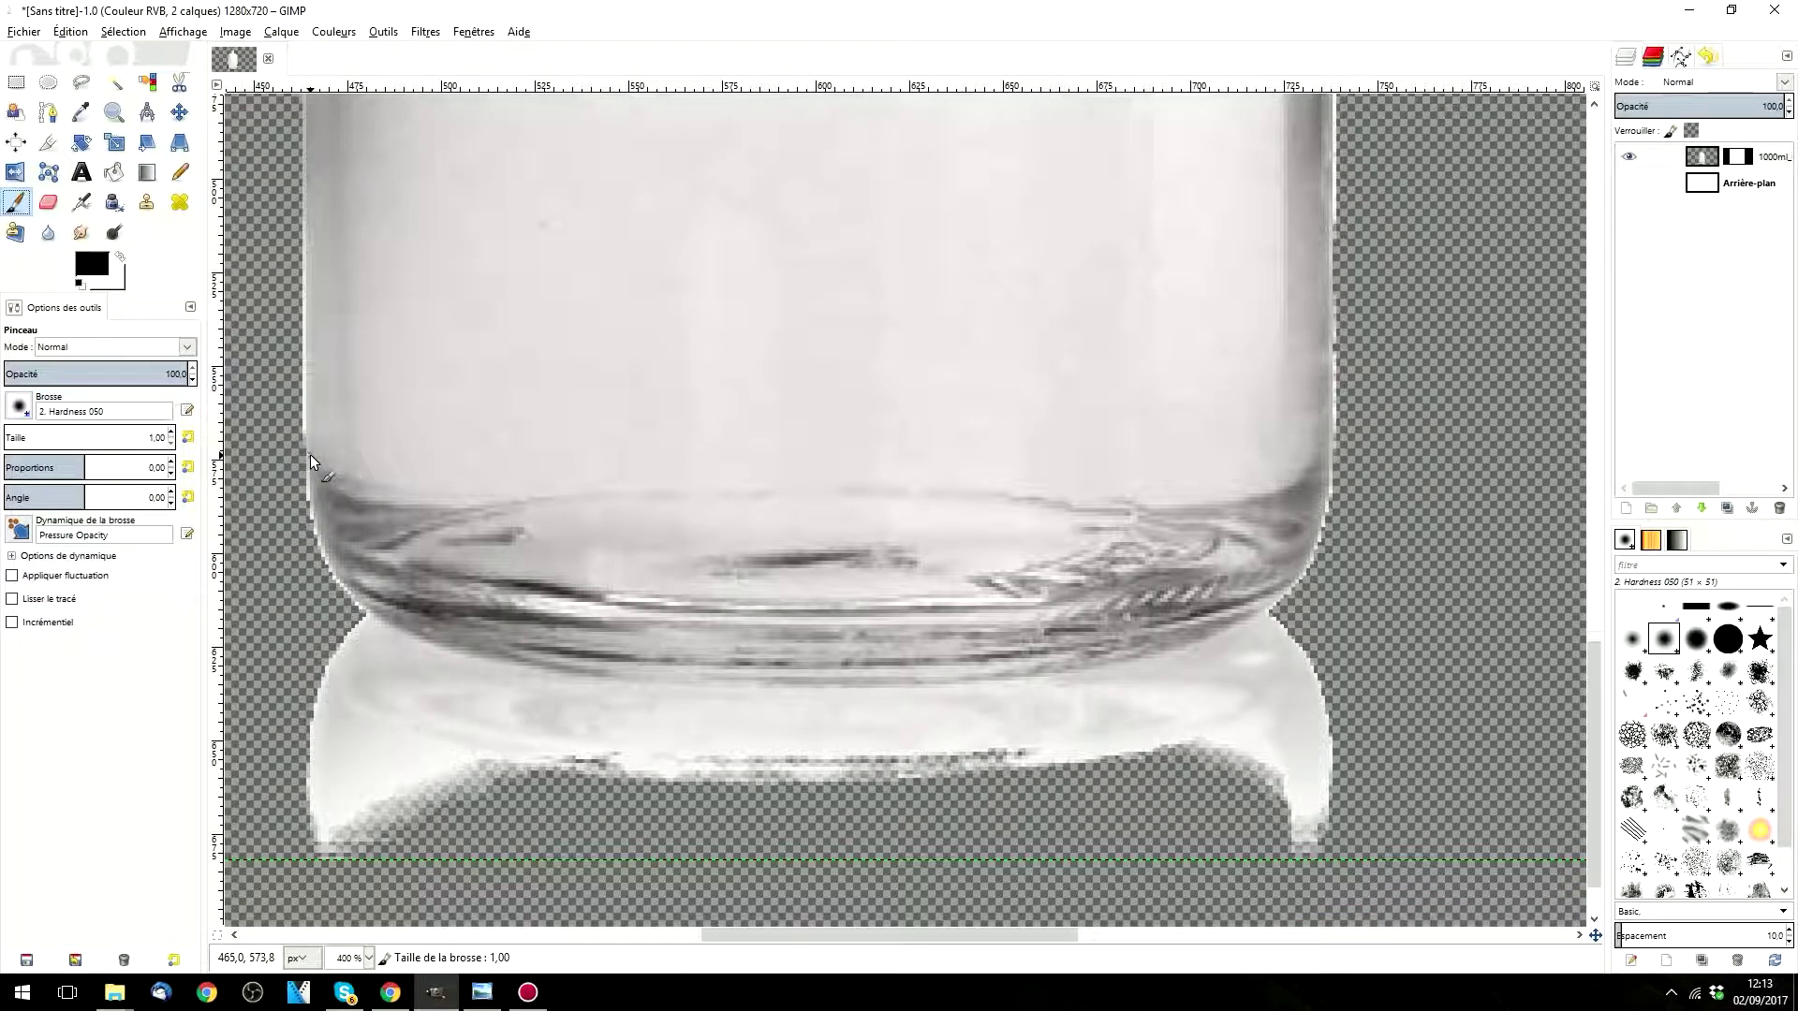
scroll(311, 454, up, 1)
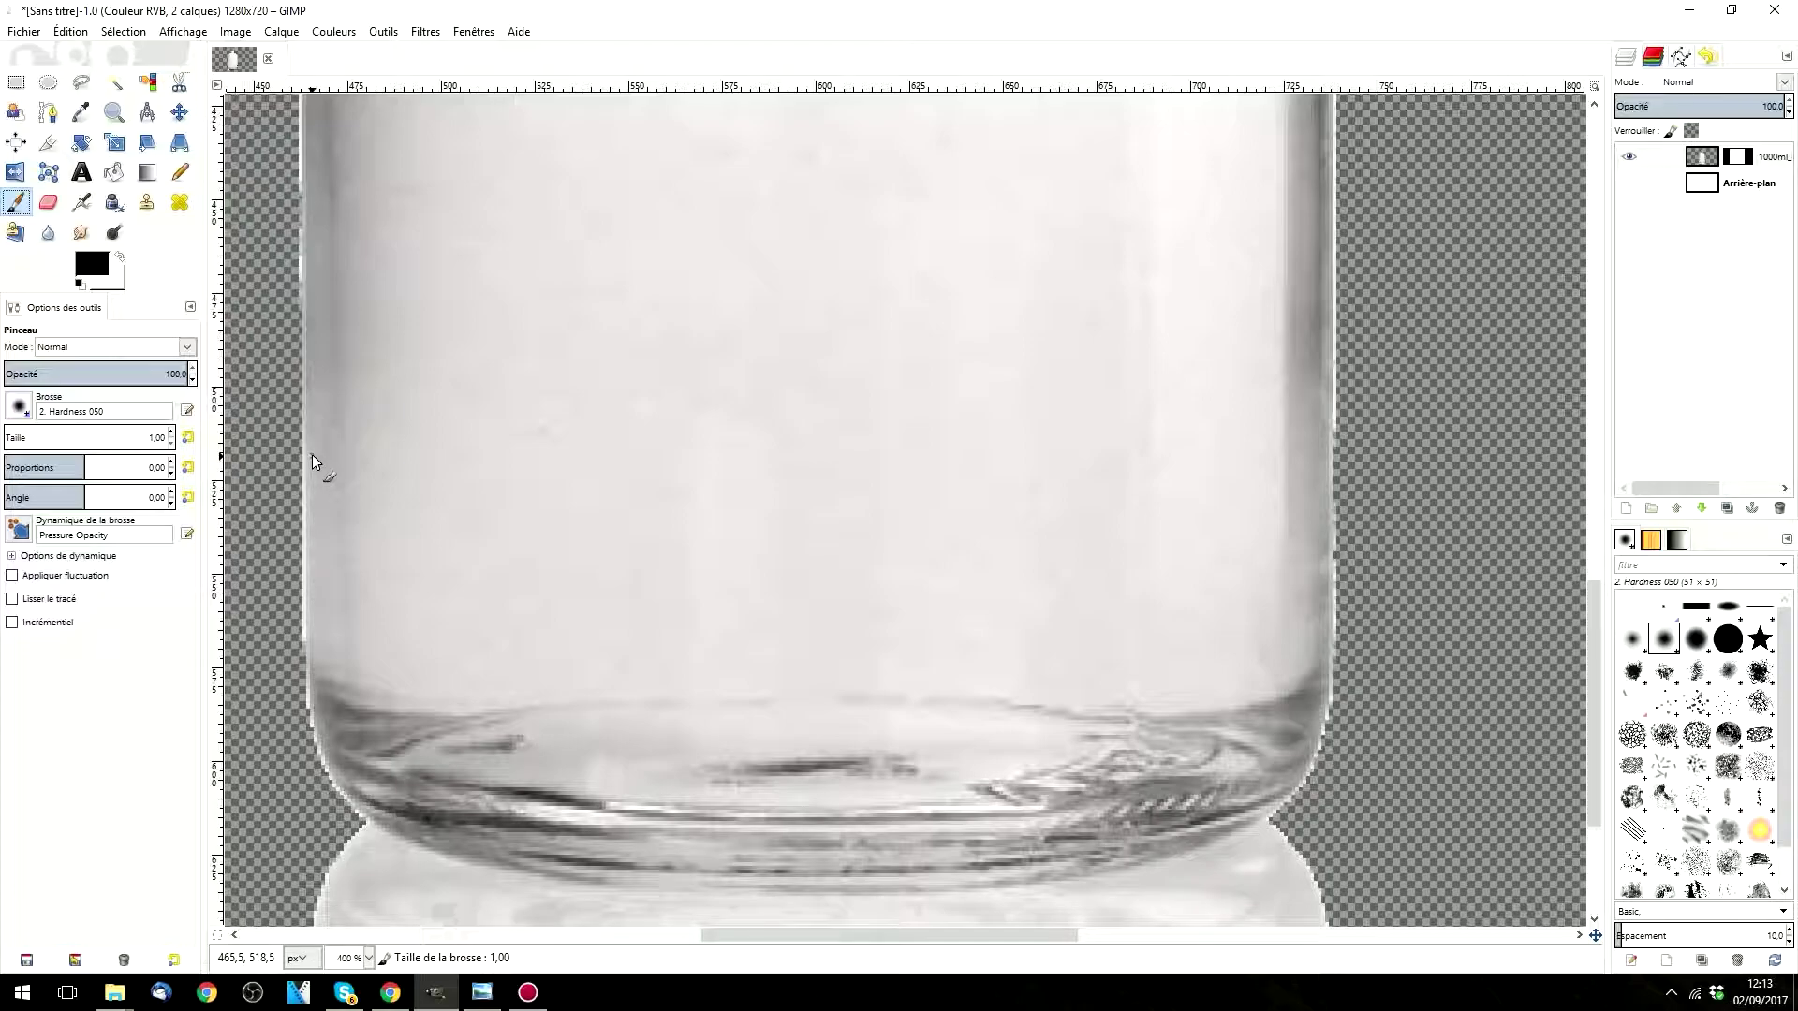
key(bracketright)
key(bracketright)
key(bracketright)
key(bracketright)
key(bracketright)
key(bracketright)
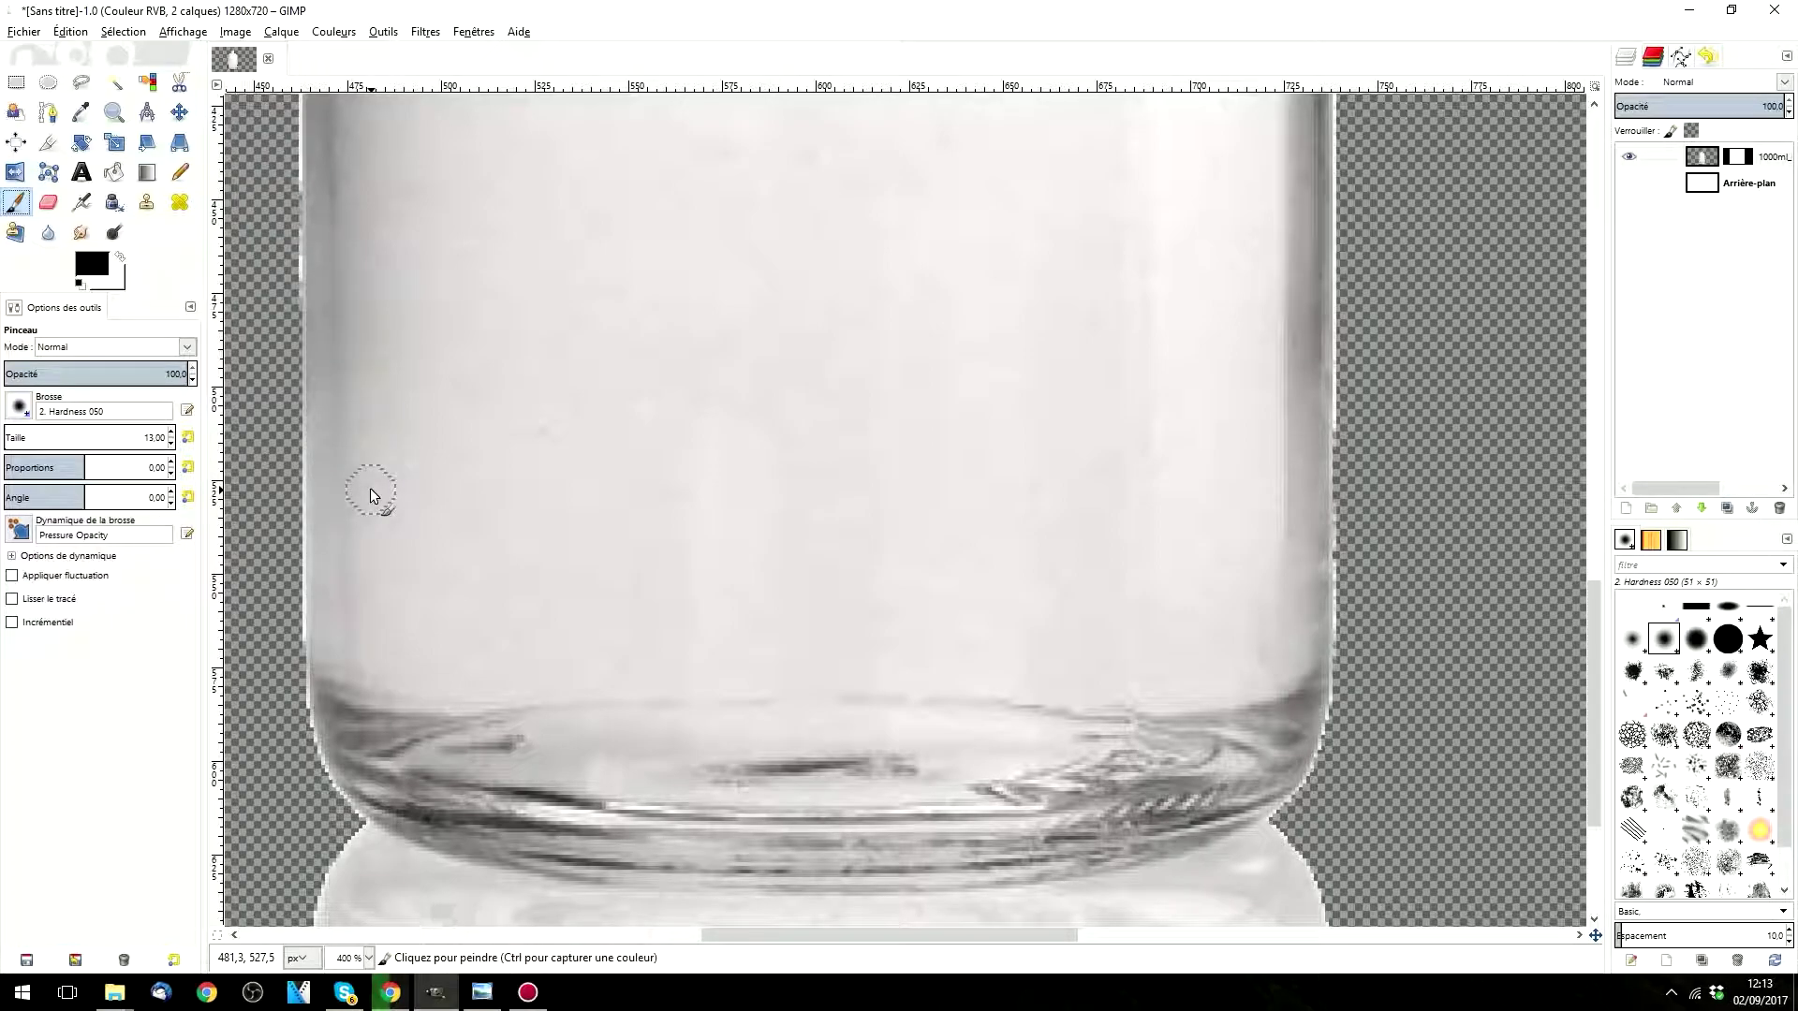
scroll(369, 489, down, 5)
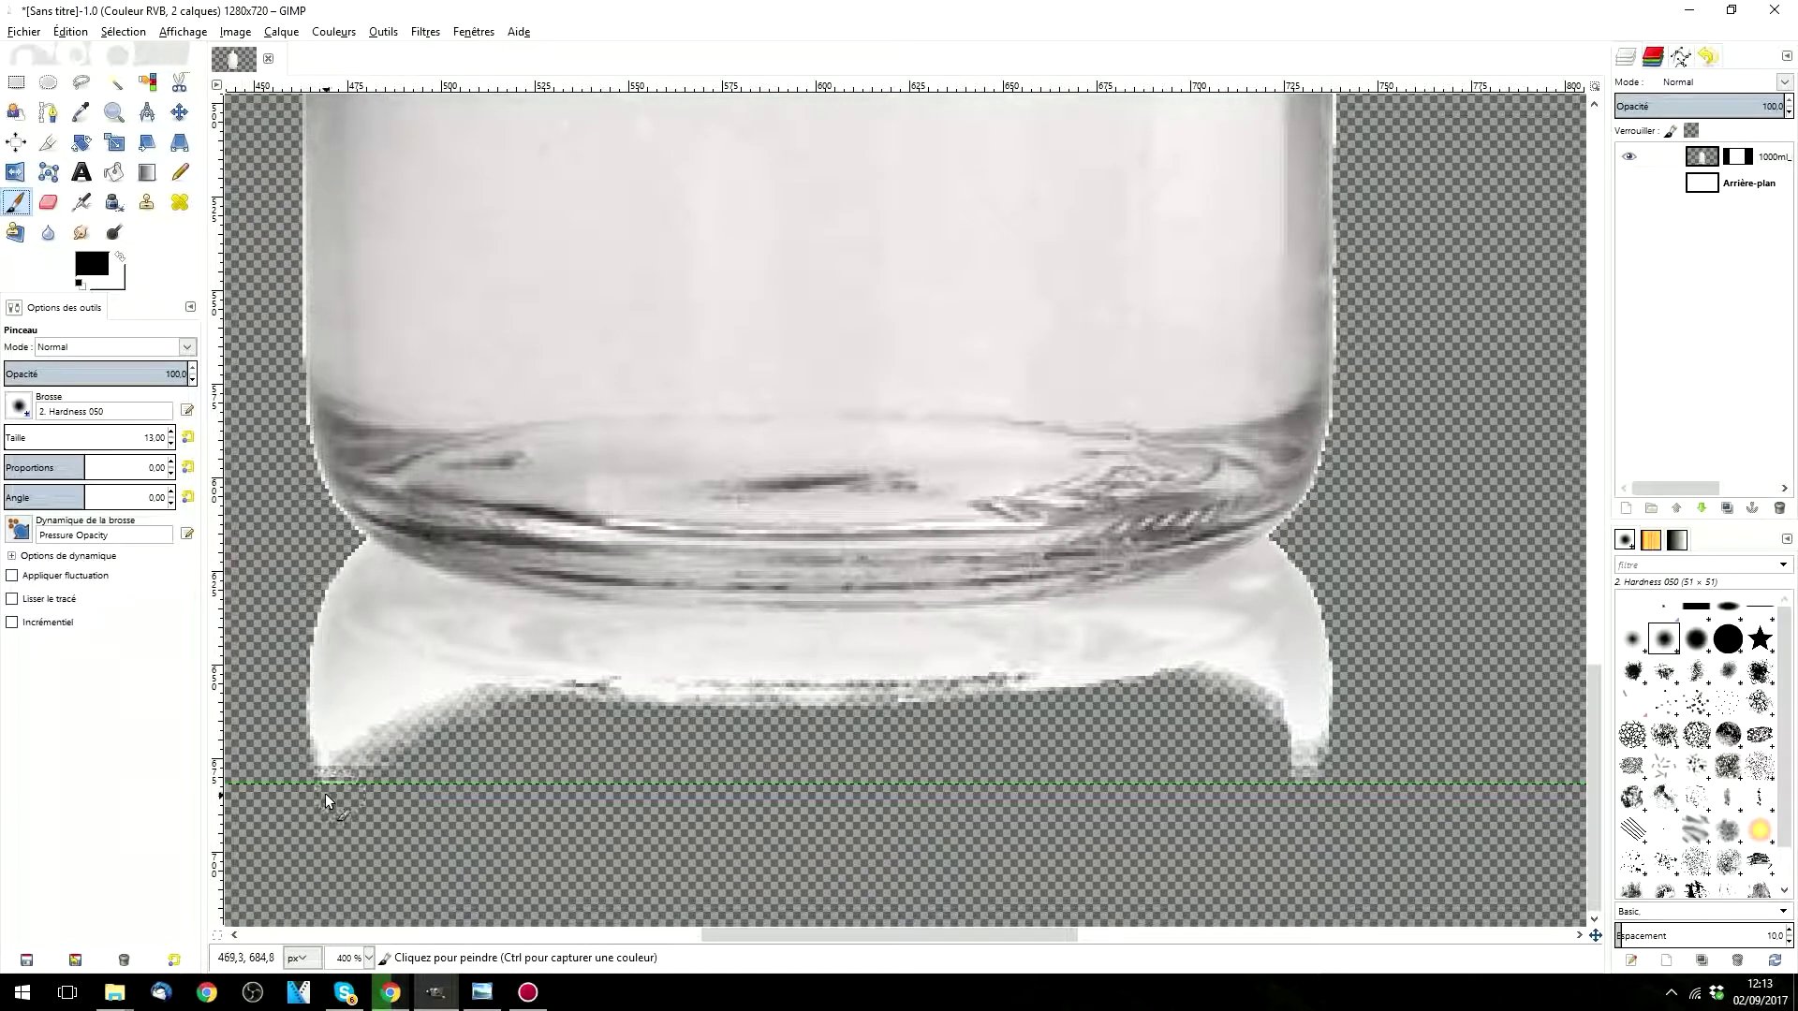
mouse_move(335, 761)
mouse_down()
mouse_move(285, 724)
mouse_move(316, 700)
mouse_up()
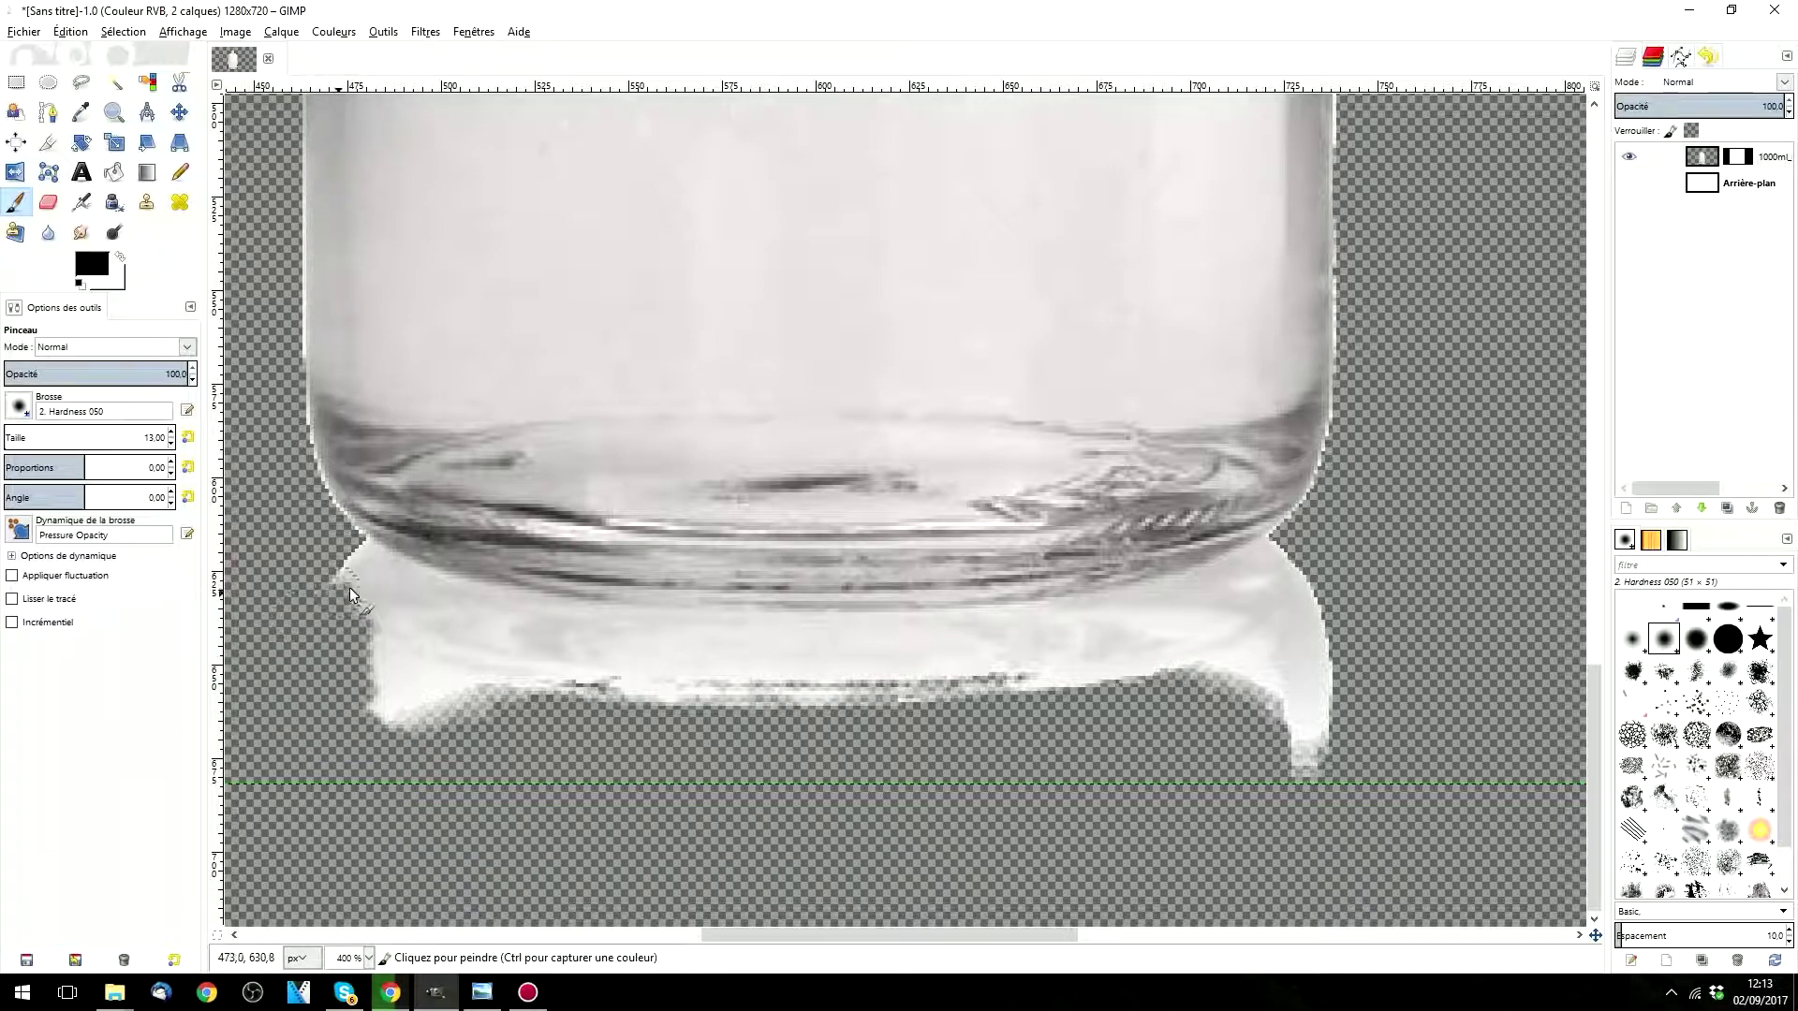
mouse_move(339, 569)
mouse_down()
mouse_move(418, 676)
mouse_move(375, 717)
mouse_move(399, 673)
mouse_move(347, 668)
mouse_move(627, 715)
mouse_move(347, 689)
mouse_up()
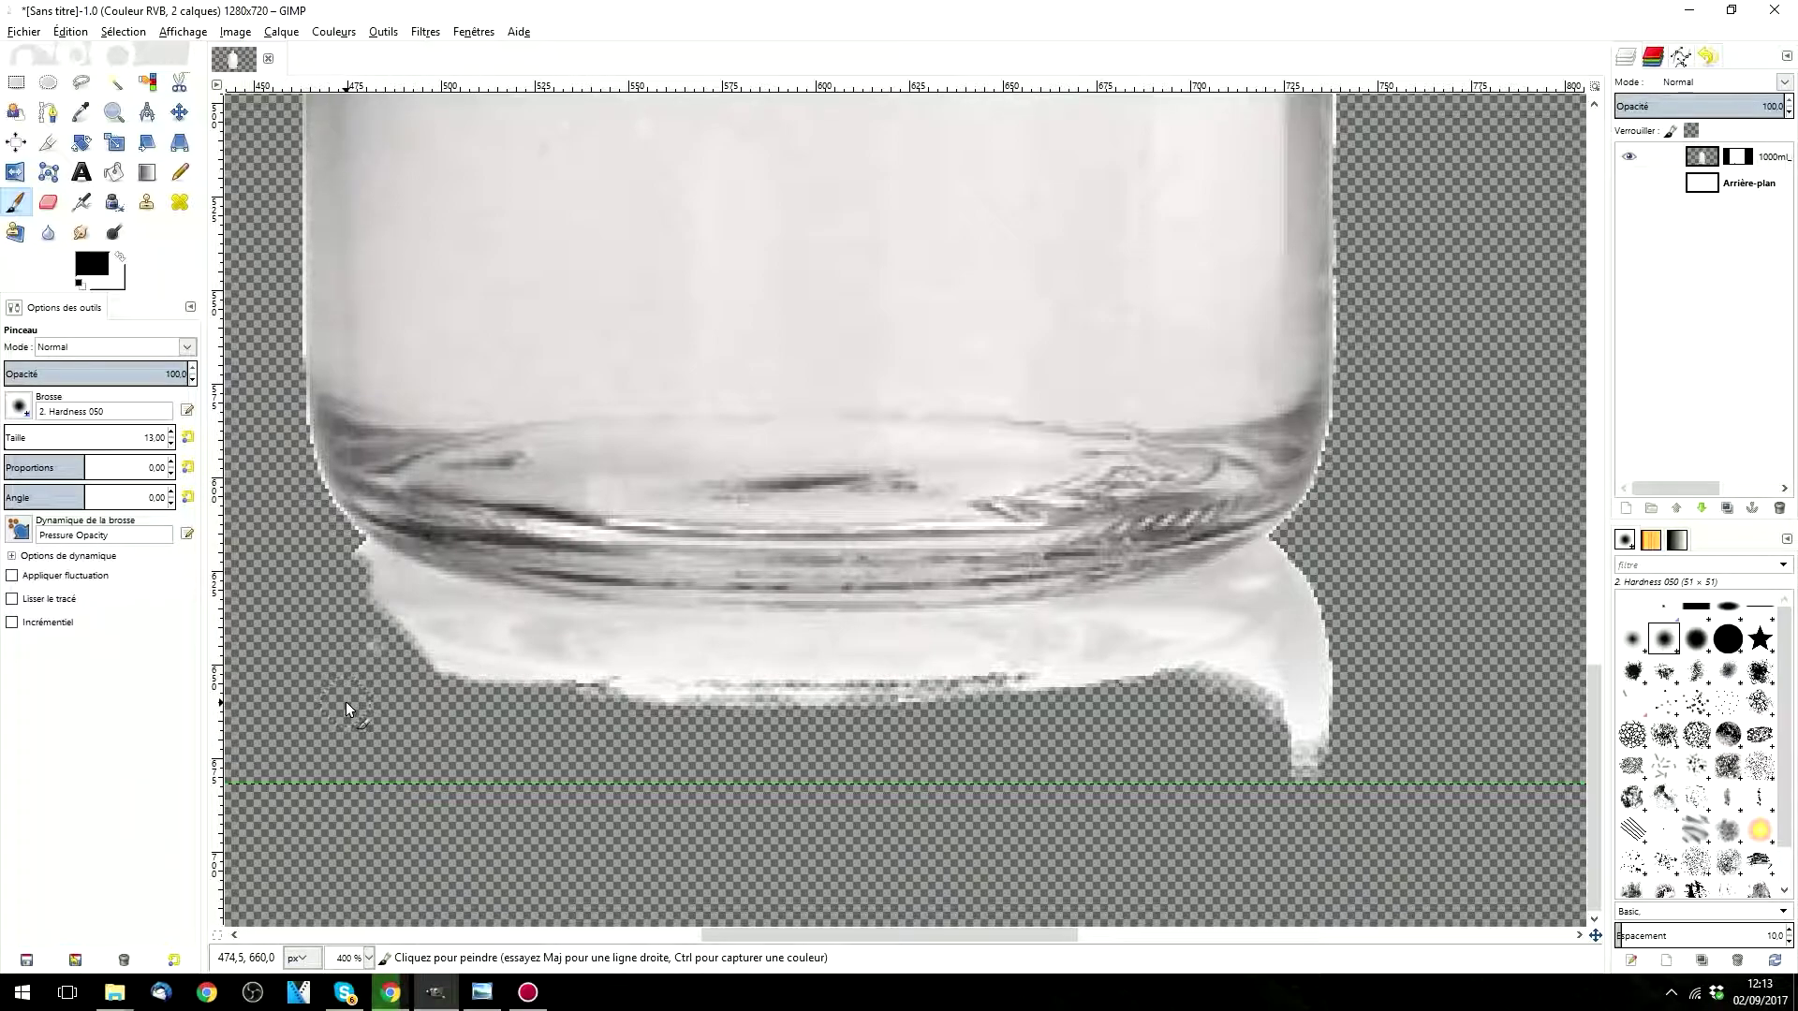
Step: With the brush at size 28, paint the mask black over the reflection's right leg and lower band beneath the bottle
key(bracketleft)
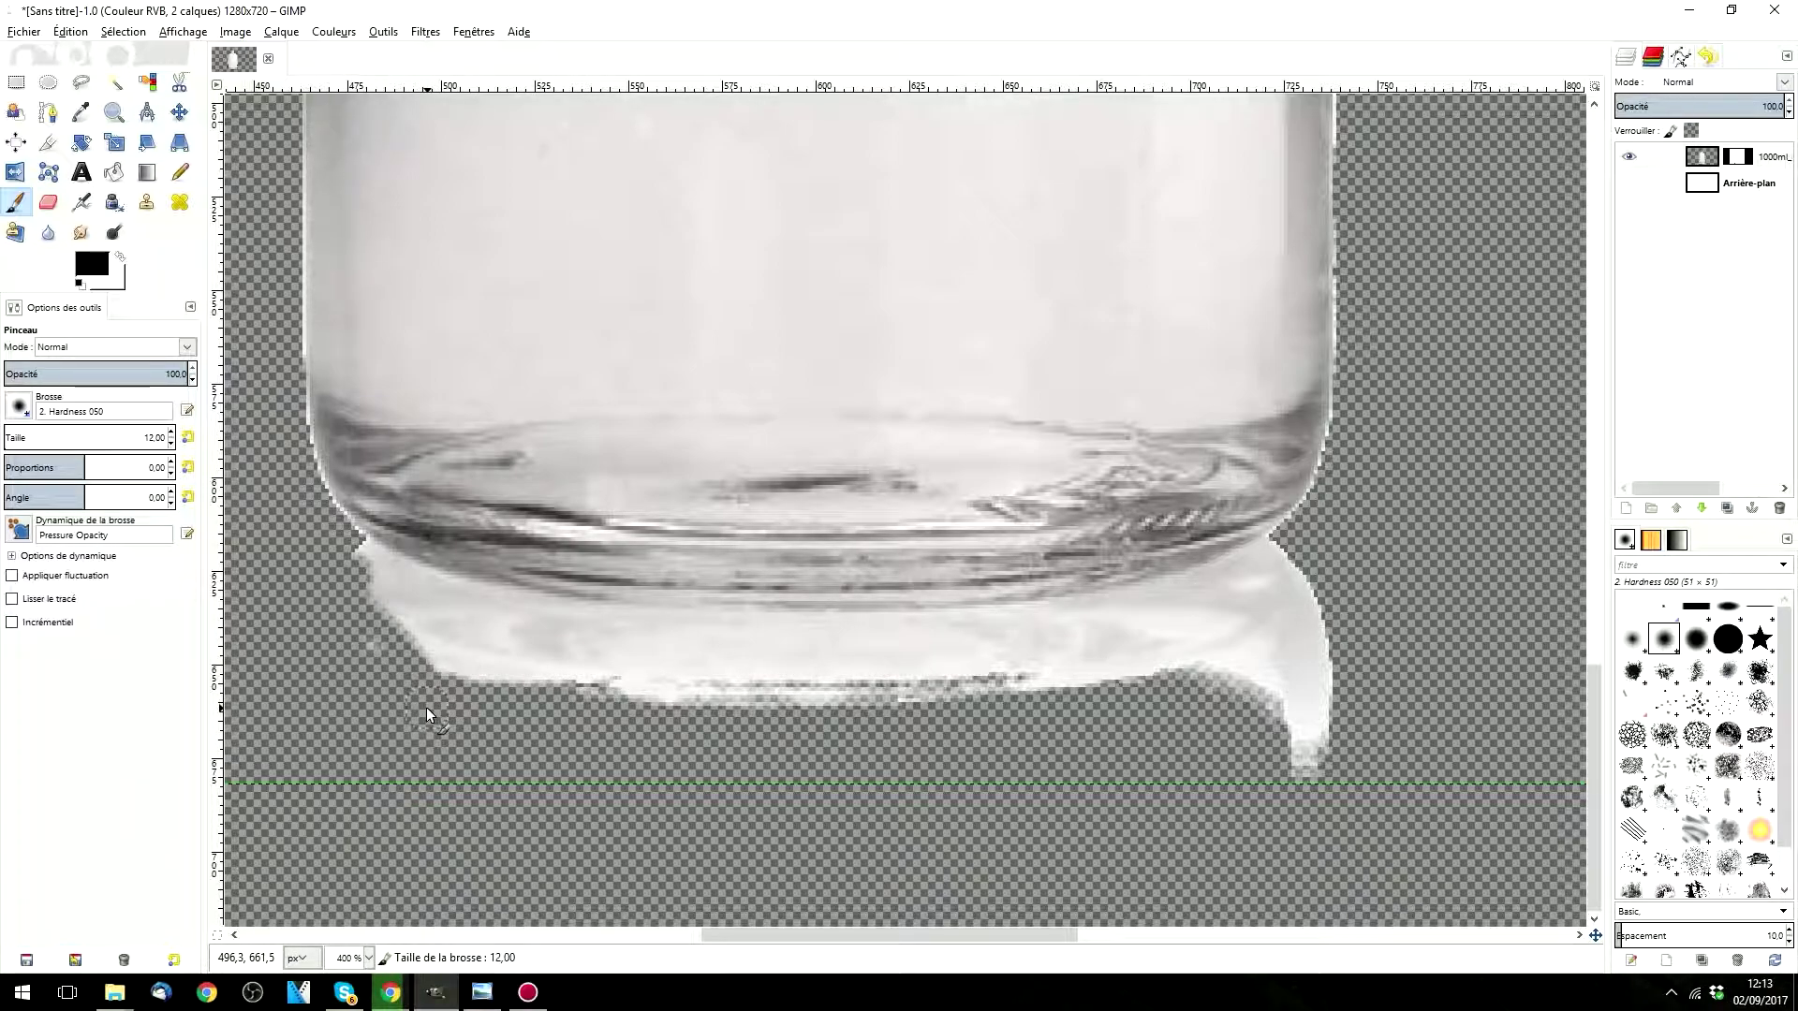
key(bracketright)
key(bracketright)
key(bracketright)
key(bracketright)
key(bracketright)
key(bracketright)
key(bracketright)
key(bracketright)
key(bracketright)
key(bracketright)
key(bracketright)
key(bracketright)
key(bracketright)
key(bracketright)
key(bracketright)
key(bracketright)
mouse_move(1320, 702)
mouse_down()
mouse_move(1313, 660)
mouse_move(1341, 599)
mouse_move(1255, 666)
mouse_move(1048, 705)
mouse_move(295, 656)
mouse_up()
mouse_move(378, 615)
mouse_down()
mouse_move(464, 661)
mouse_move(620, 678)
mouse_up()
drag(733, 689, 1075, 694)
mouse_move(1273, 628)
mouse_down()
mouse_move(972, 707)
mouse_move(806, 712)
mouse_up()
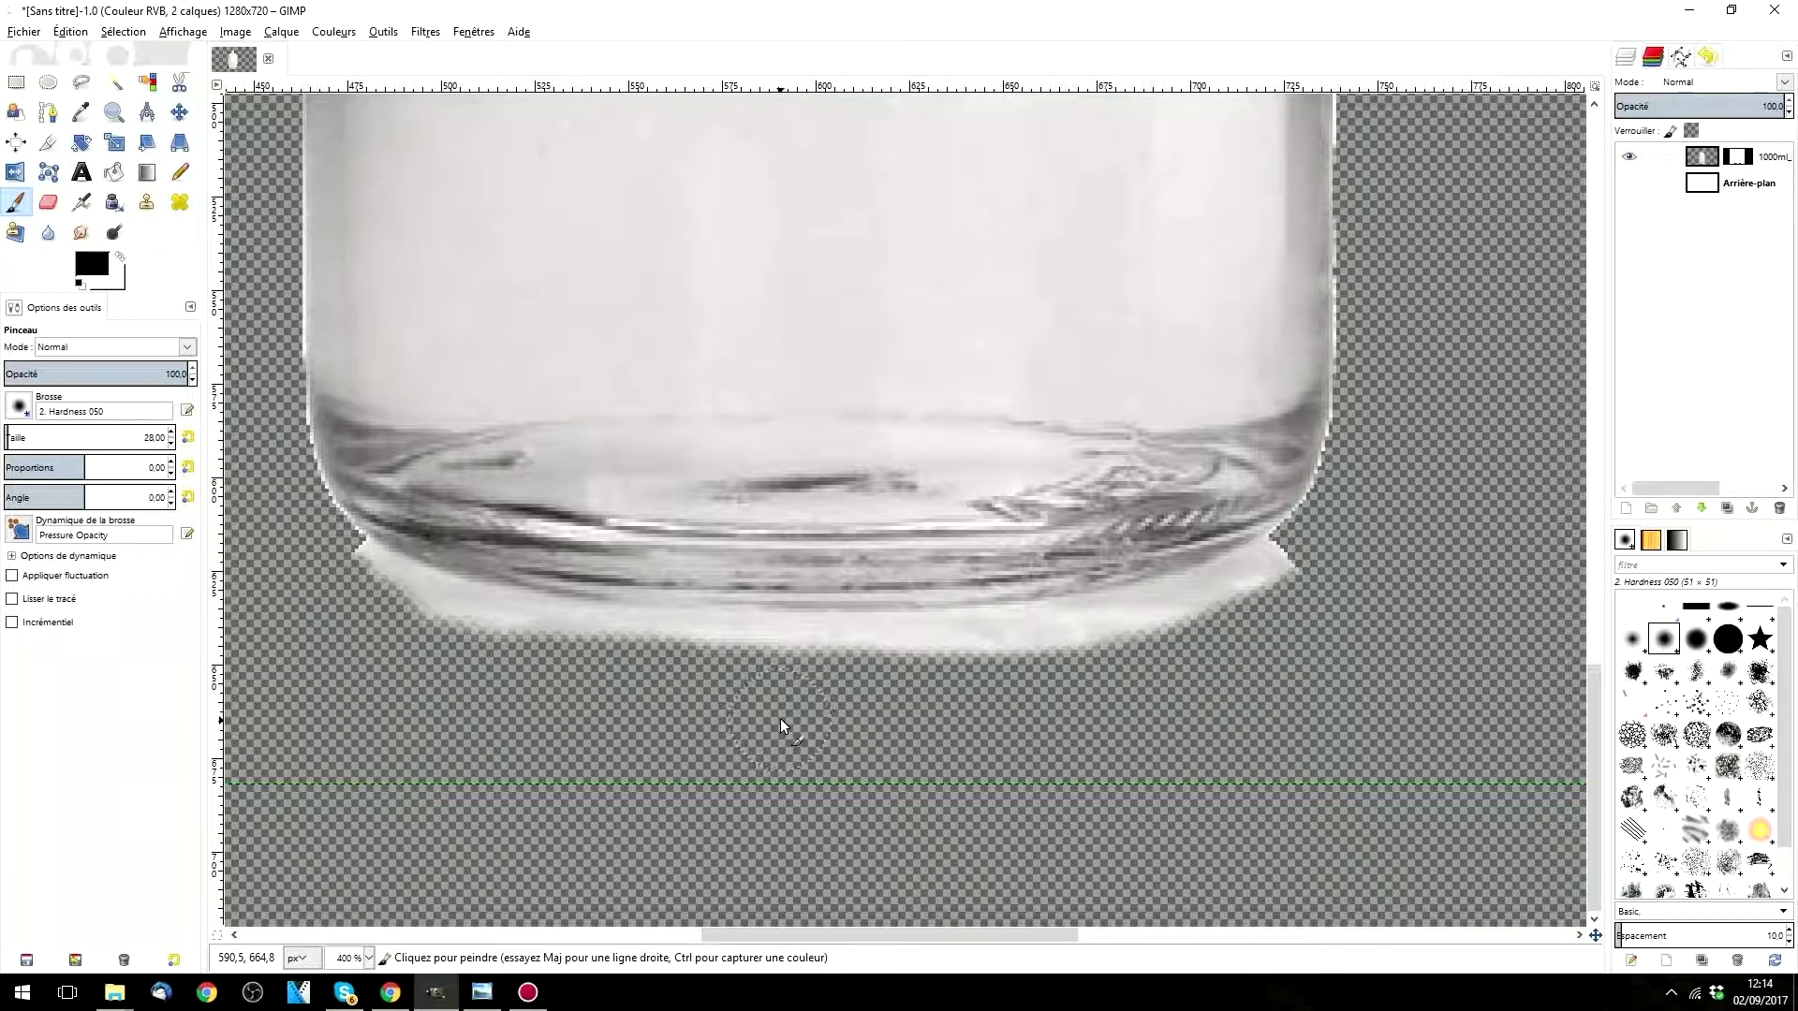
Step: Reduce the brush to size 12 and mask the leftover reflection along the bottle's curved base, undoing and repainting the stroke on the right side
key(bracketleft)
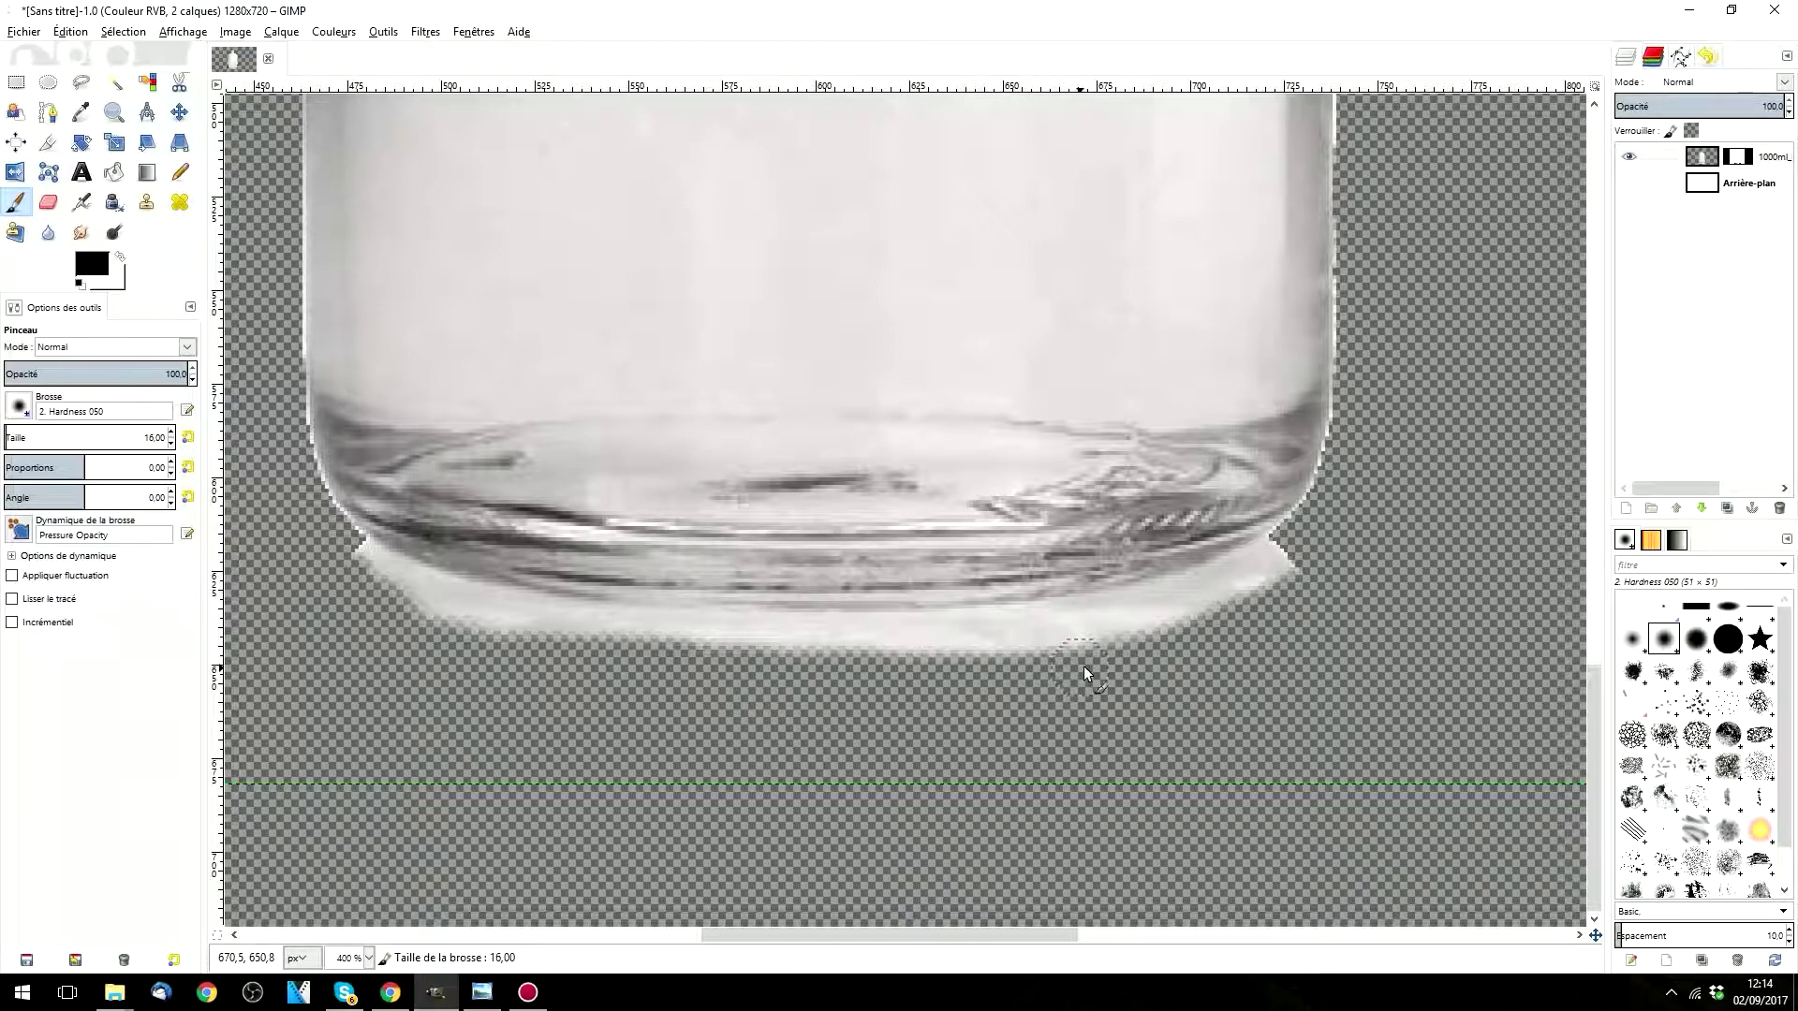
mouse_move(1269, 584)
mouse_down()
mouse_move(1275, 569)
mouse_move(1283, 547)
mouse_move(1258, 574)
mouse_up()
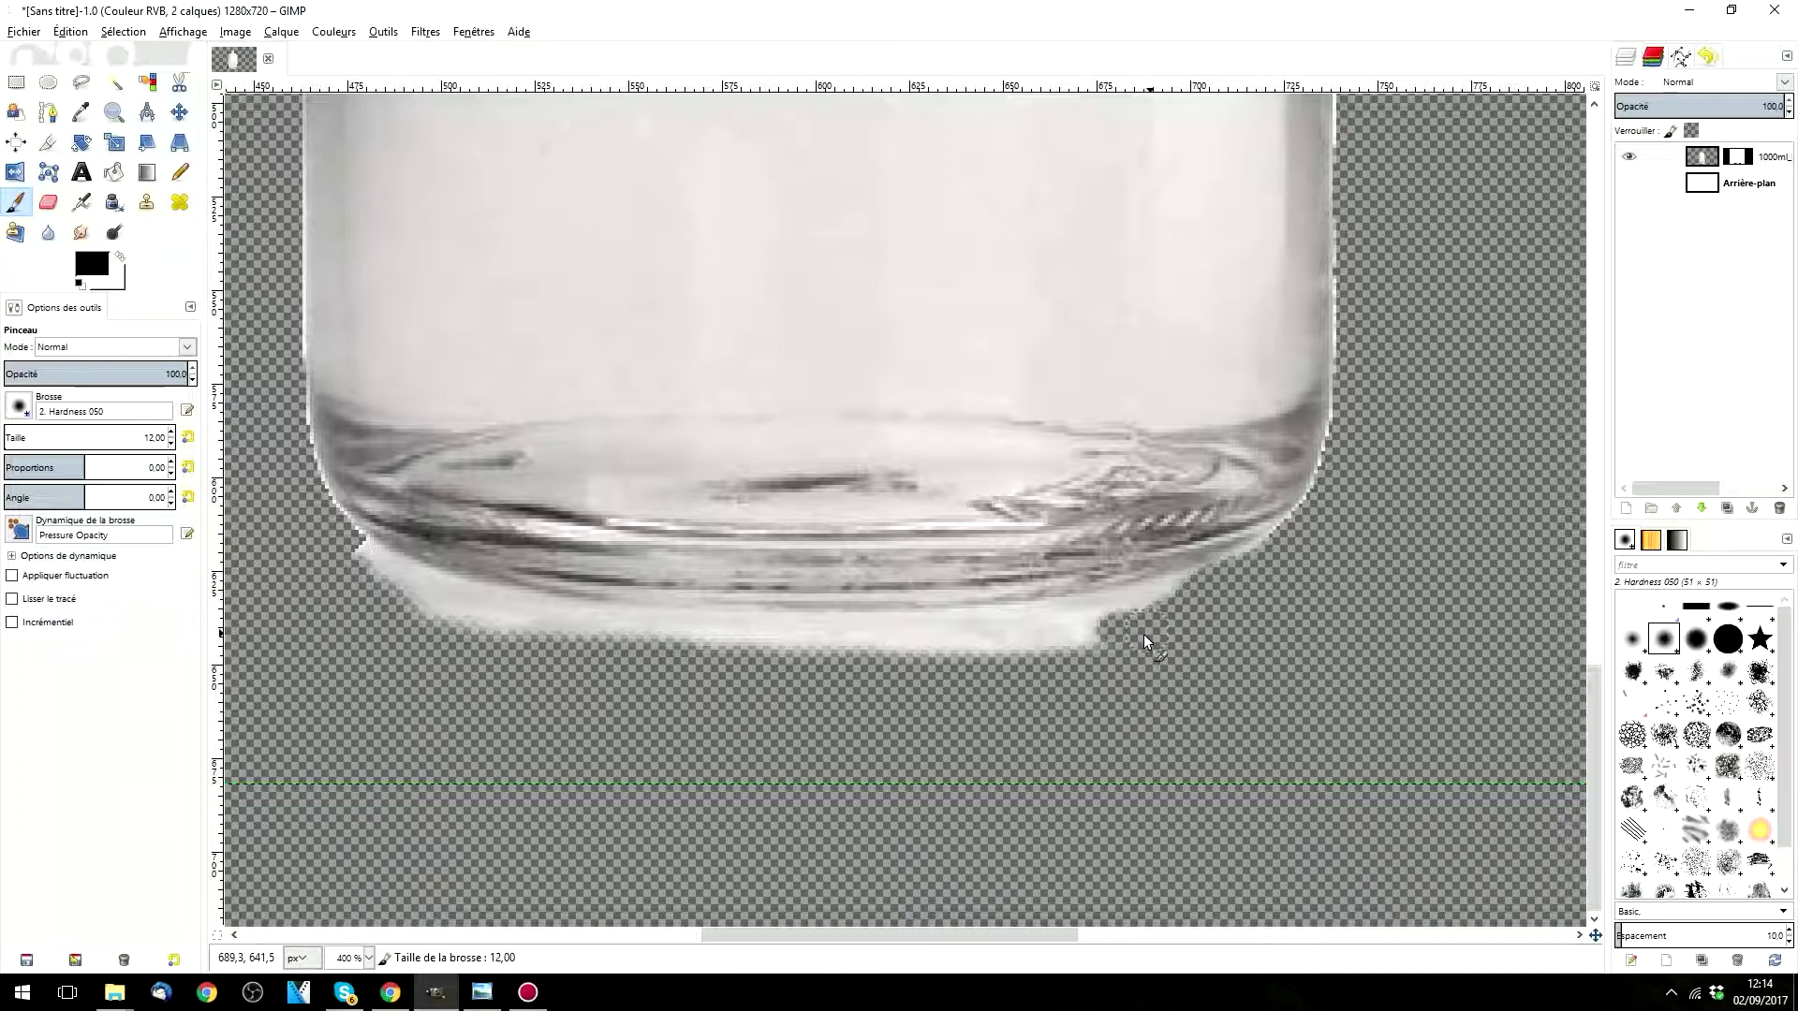
drag(1071, 638, 953, 661)
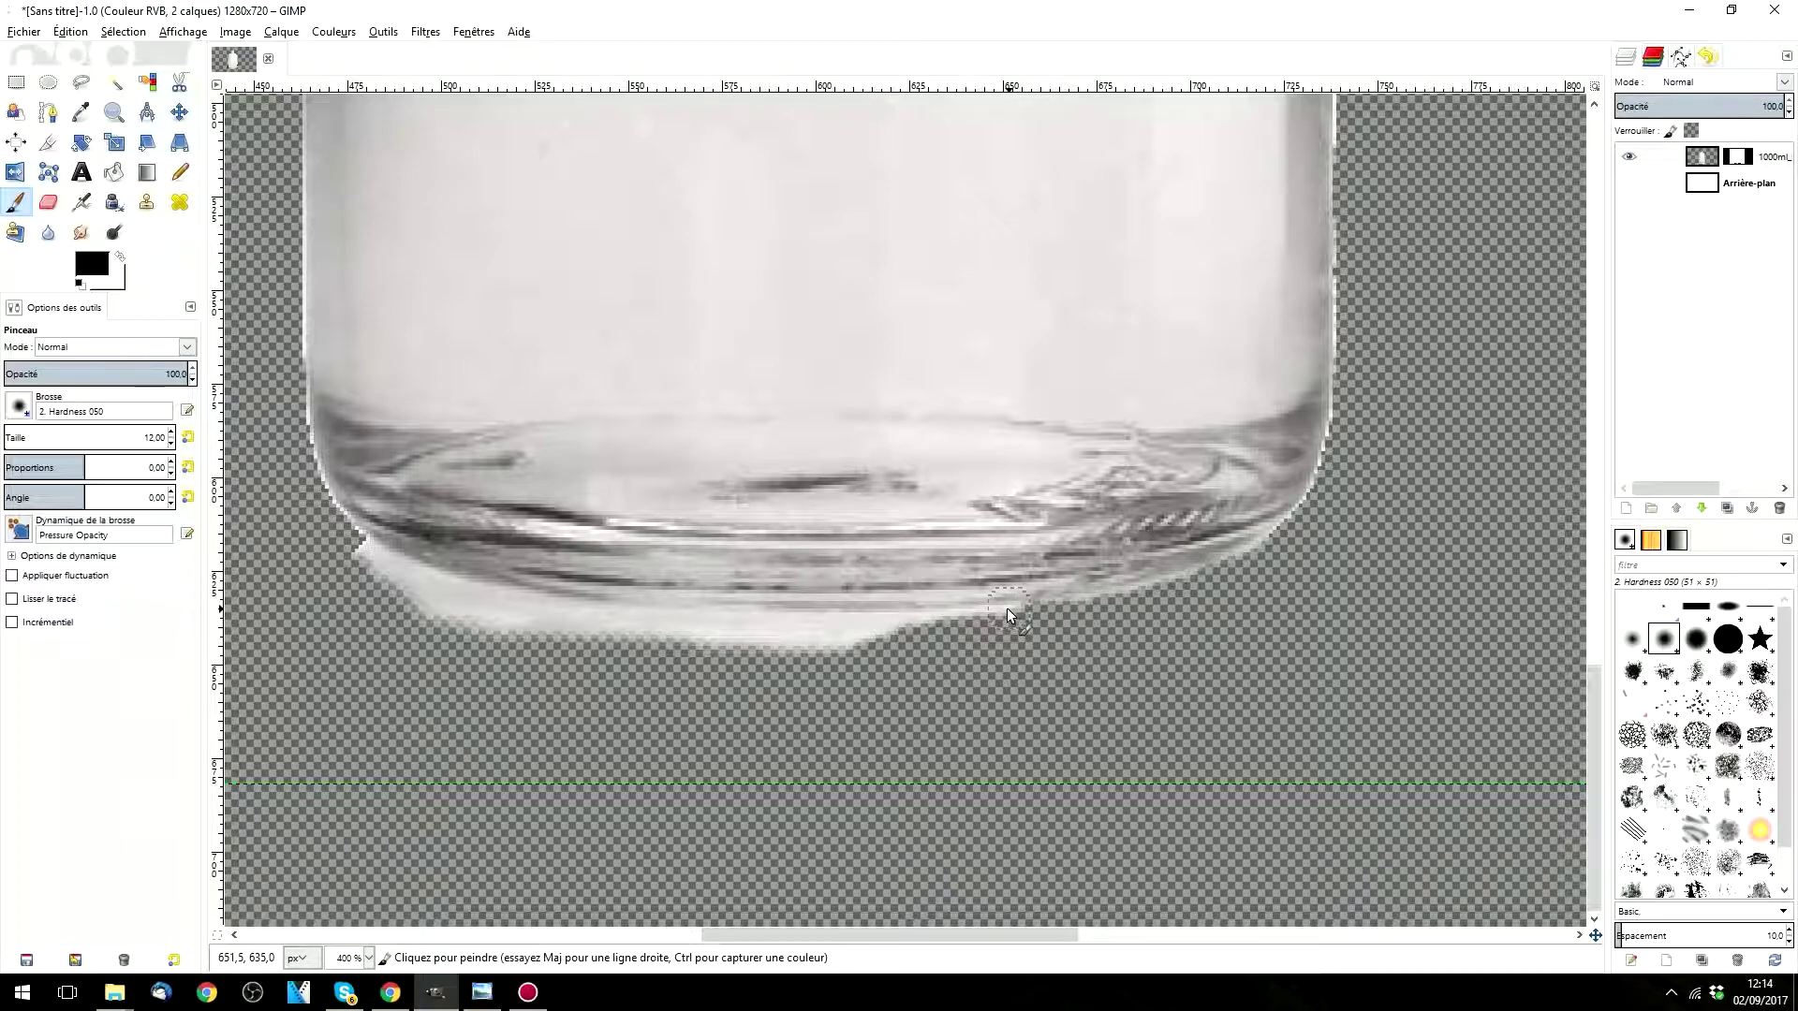
key(ctrl+z)
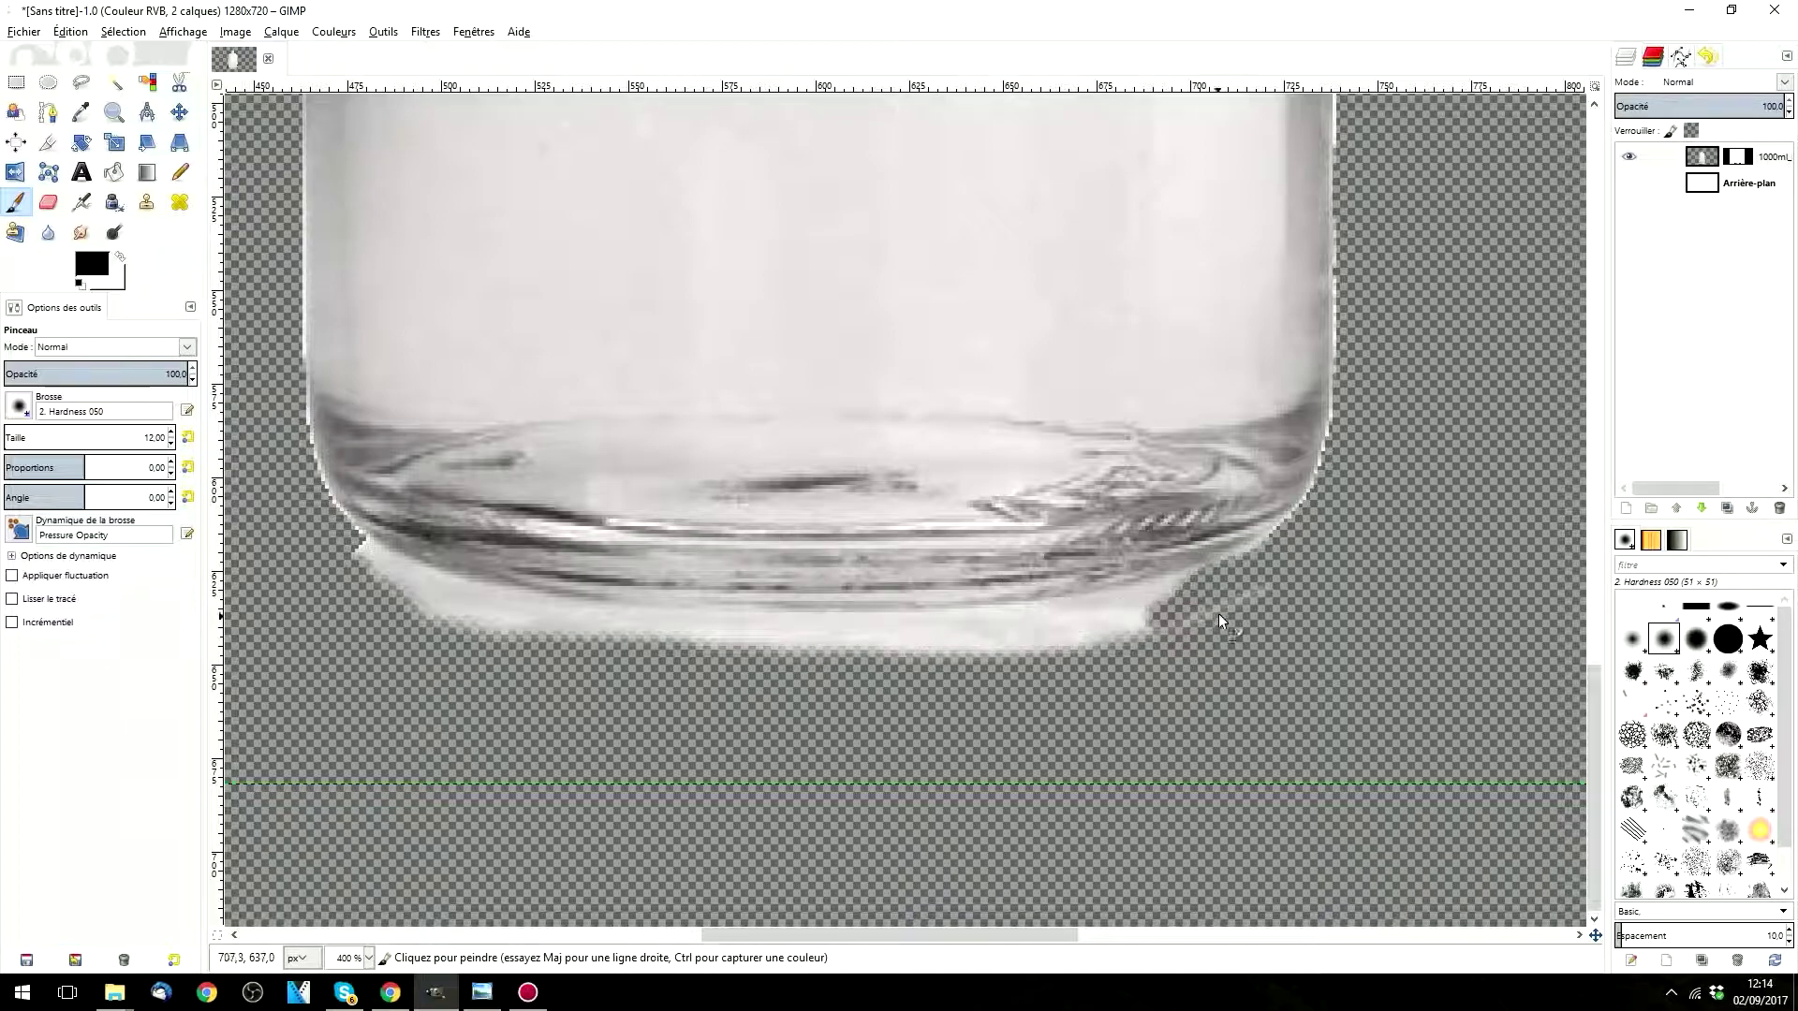
drag(1238, 604, 1021, 650)
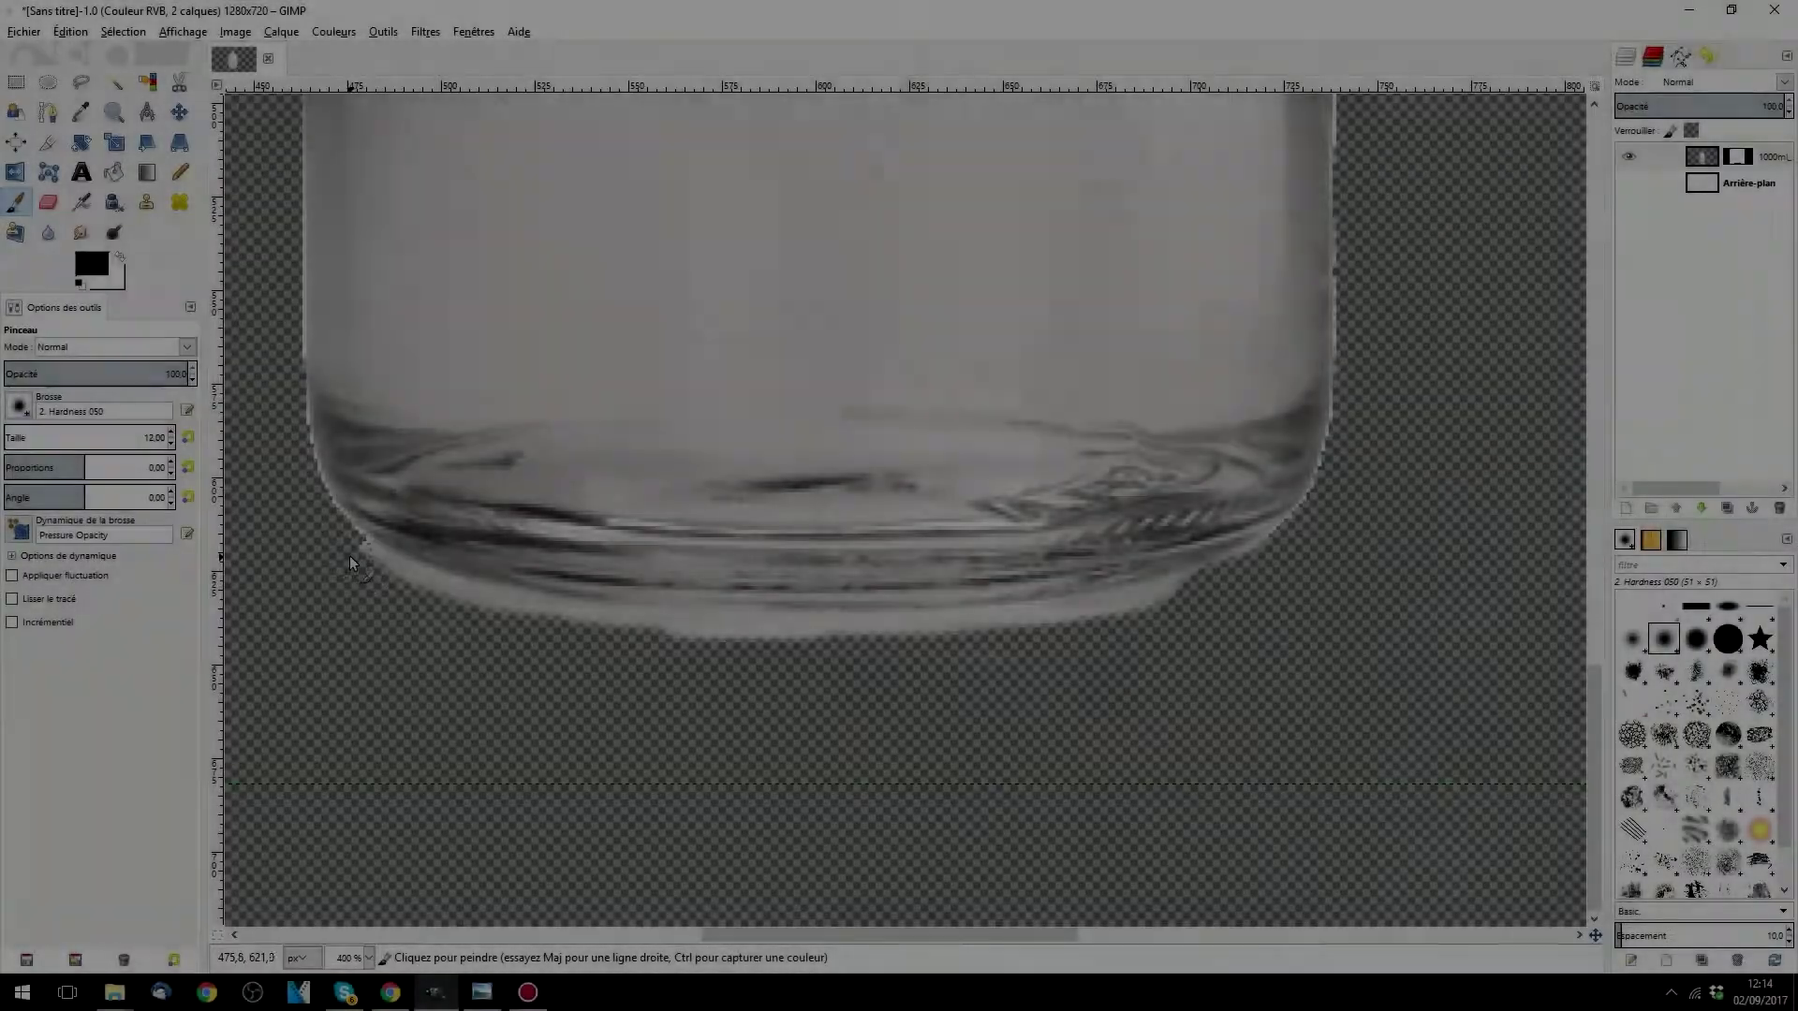
drag(350, 554, 610, 627)
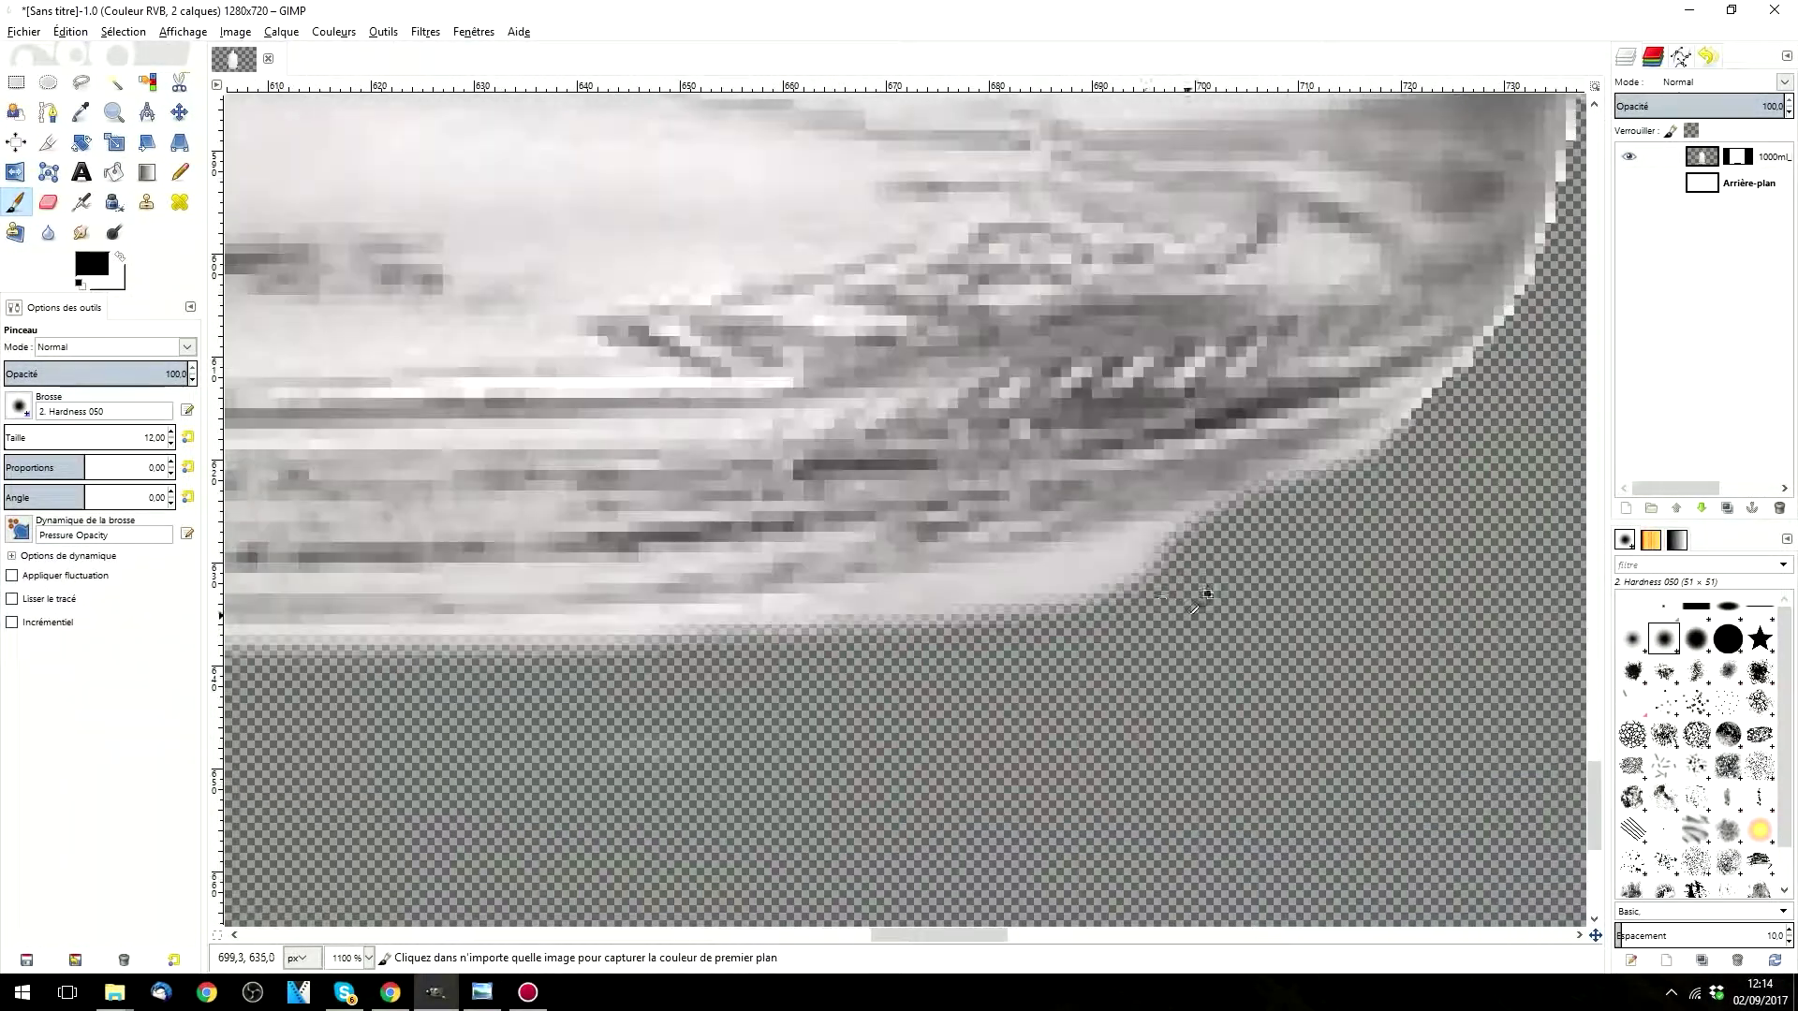
Step: Mask the remaining light fringe along the lower right and lower left edges of the bottle's base with the size 12 brush
scroll(1037, 627, up, 3)
mouse_move(1133, 564)
mouse_down()
mouse_move(1172, 586)
mouse_move(1156, 583)
mouse_move(1413, 491)
mouse_up()
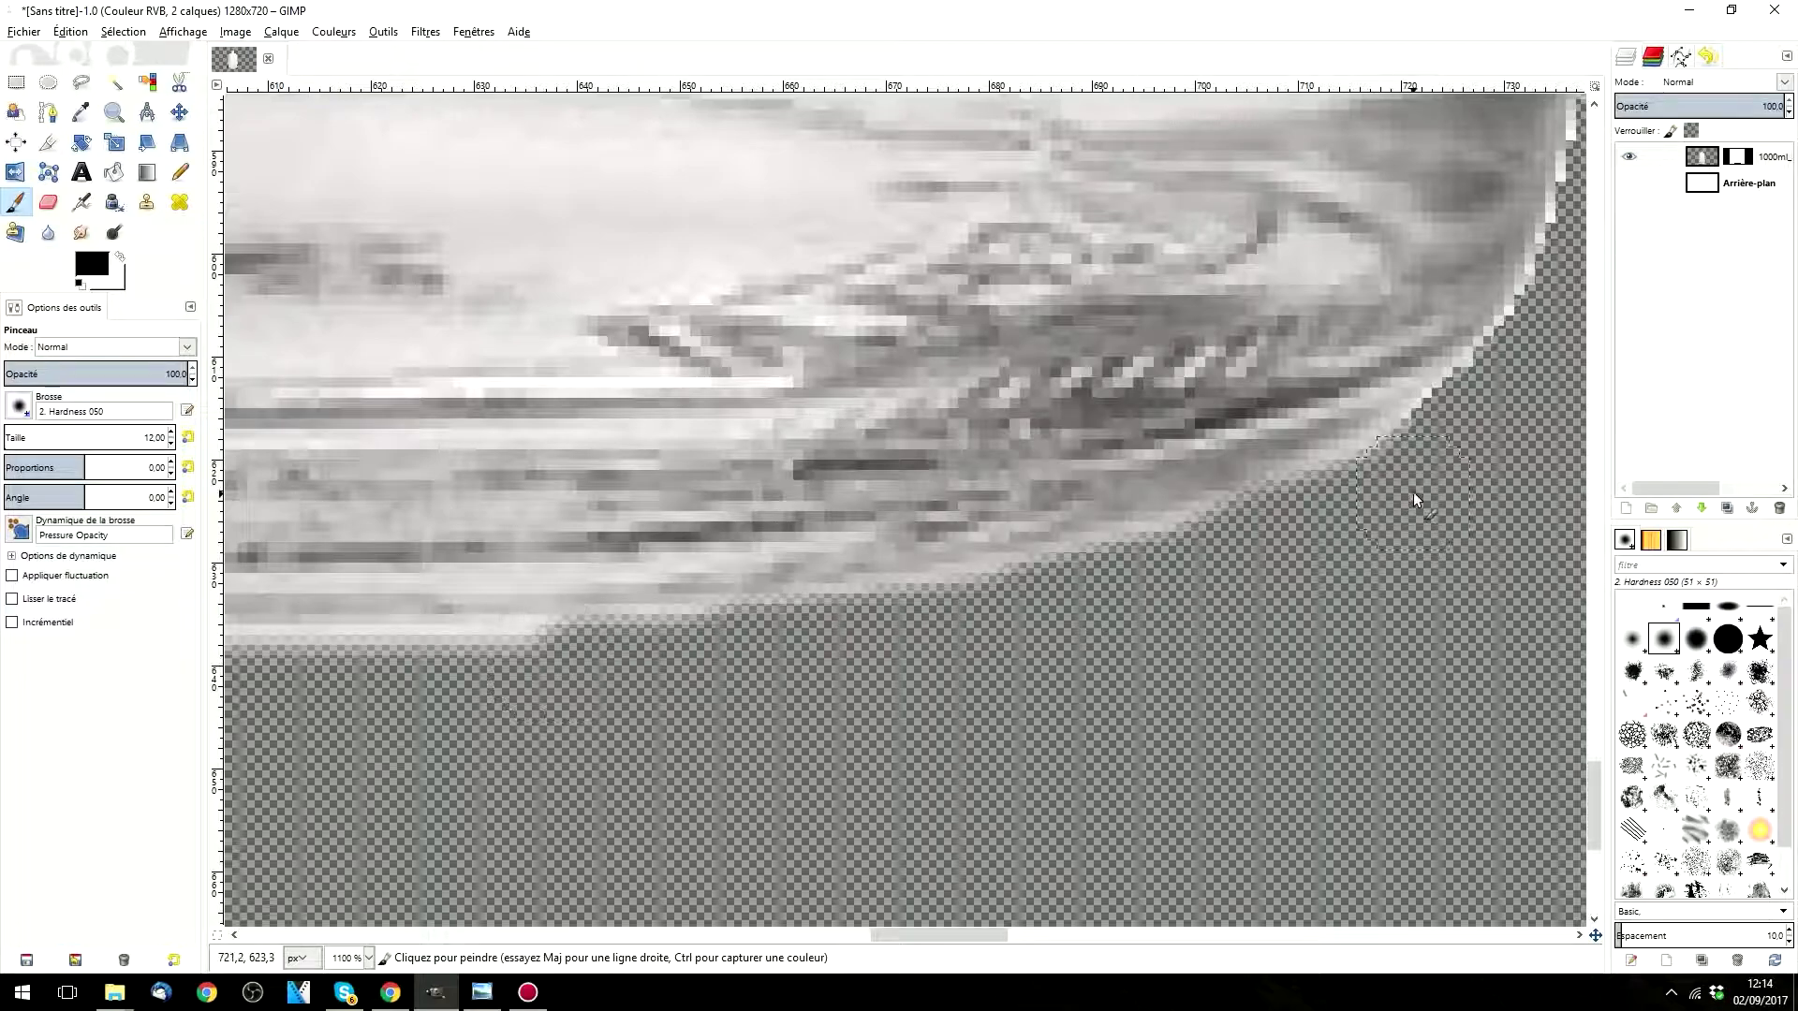
drag(934, 937, 873, 941)
scroll(1289, 693, down, 1)
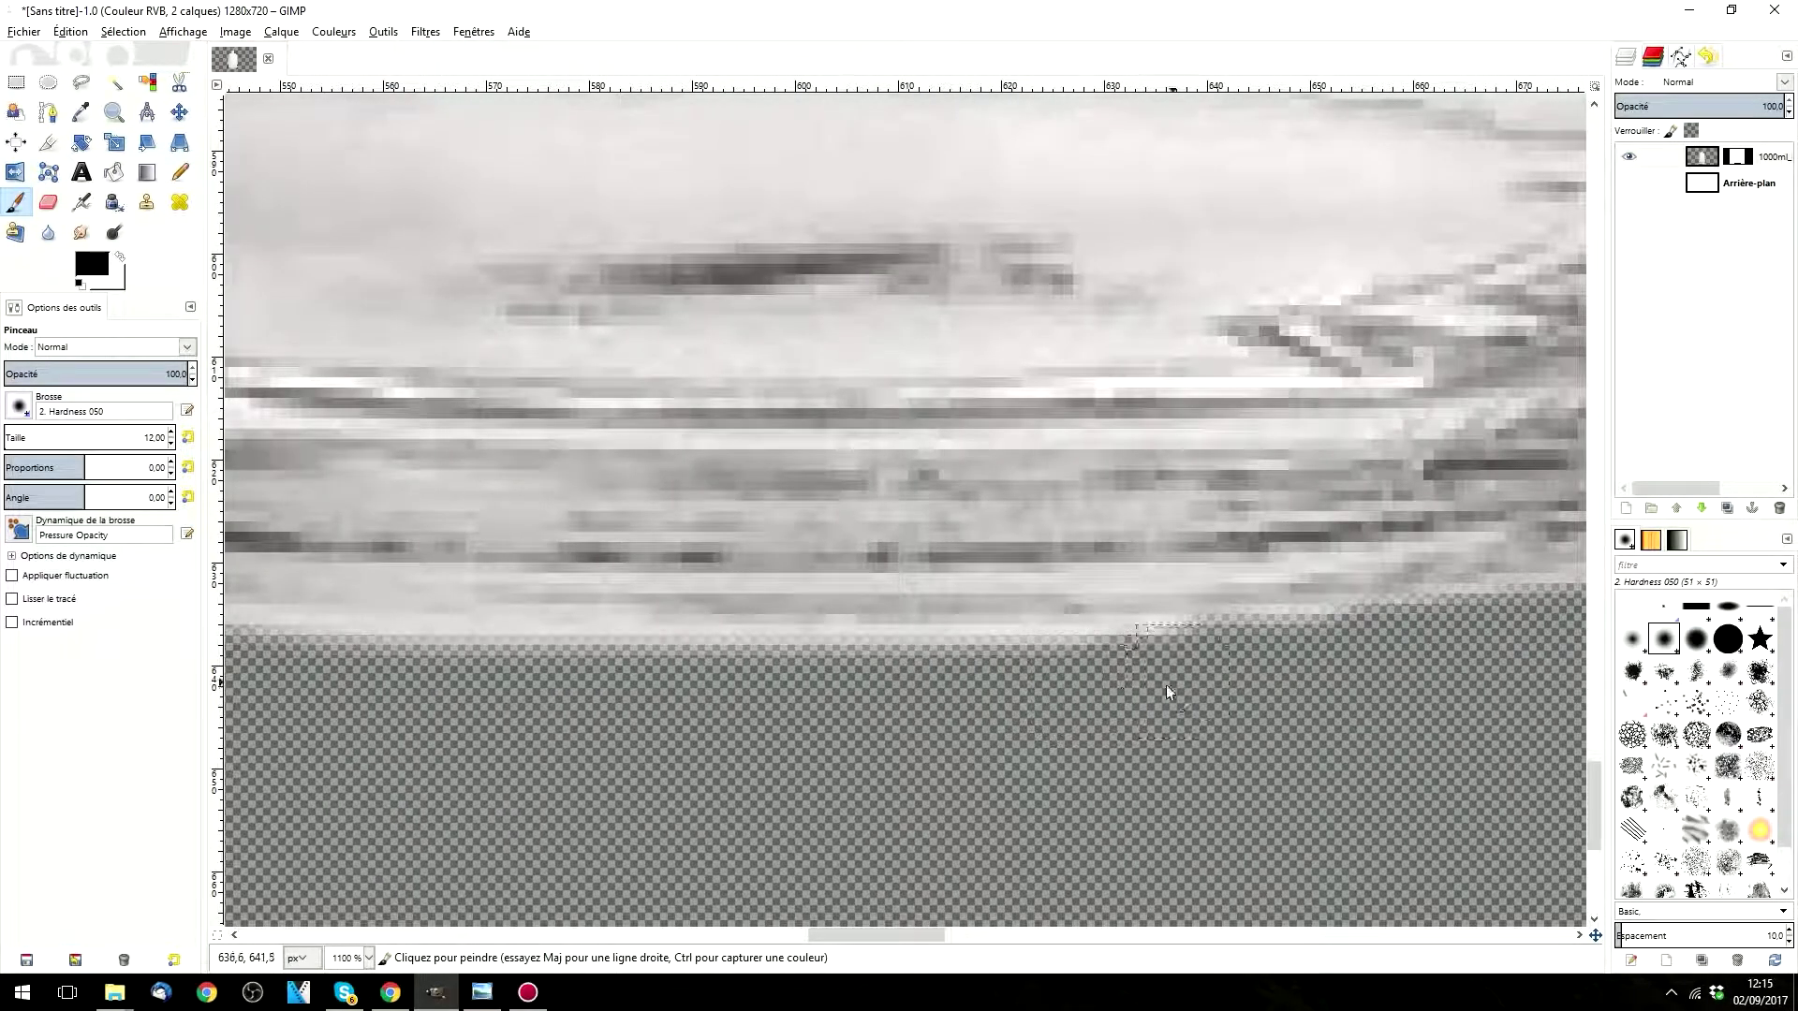
scroll(947, 701, down, 1)
scroll(236, 590, up, 3)
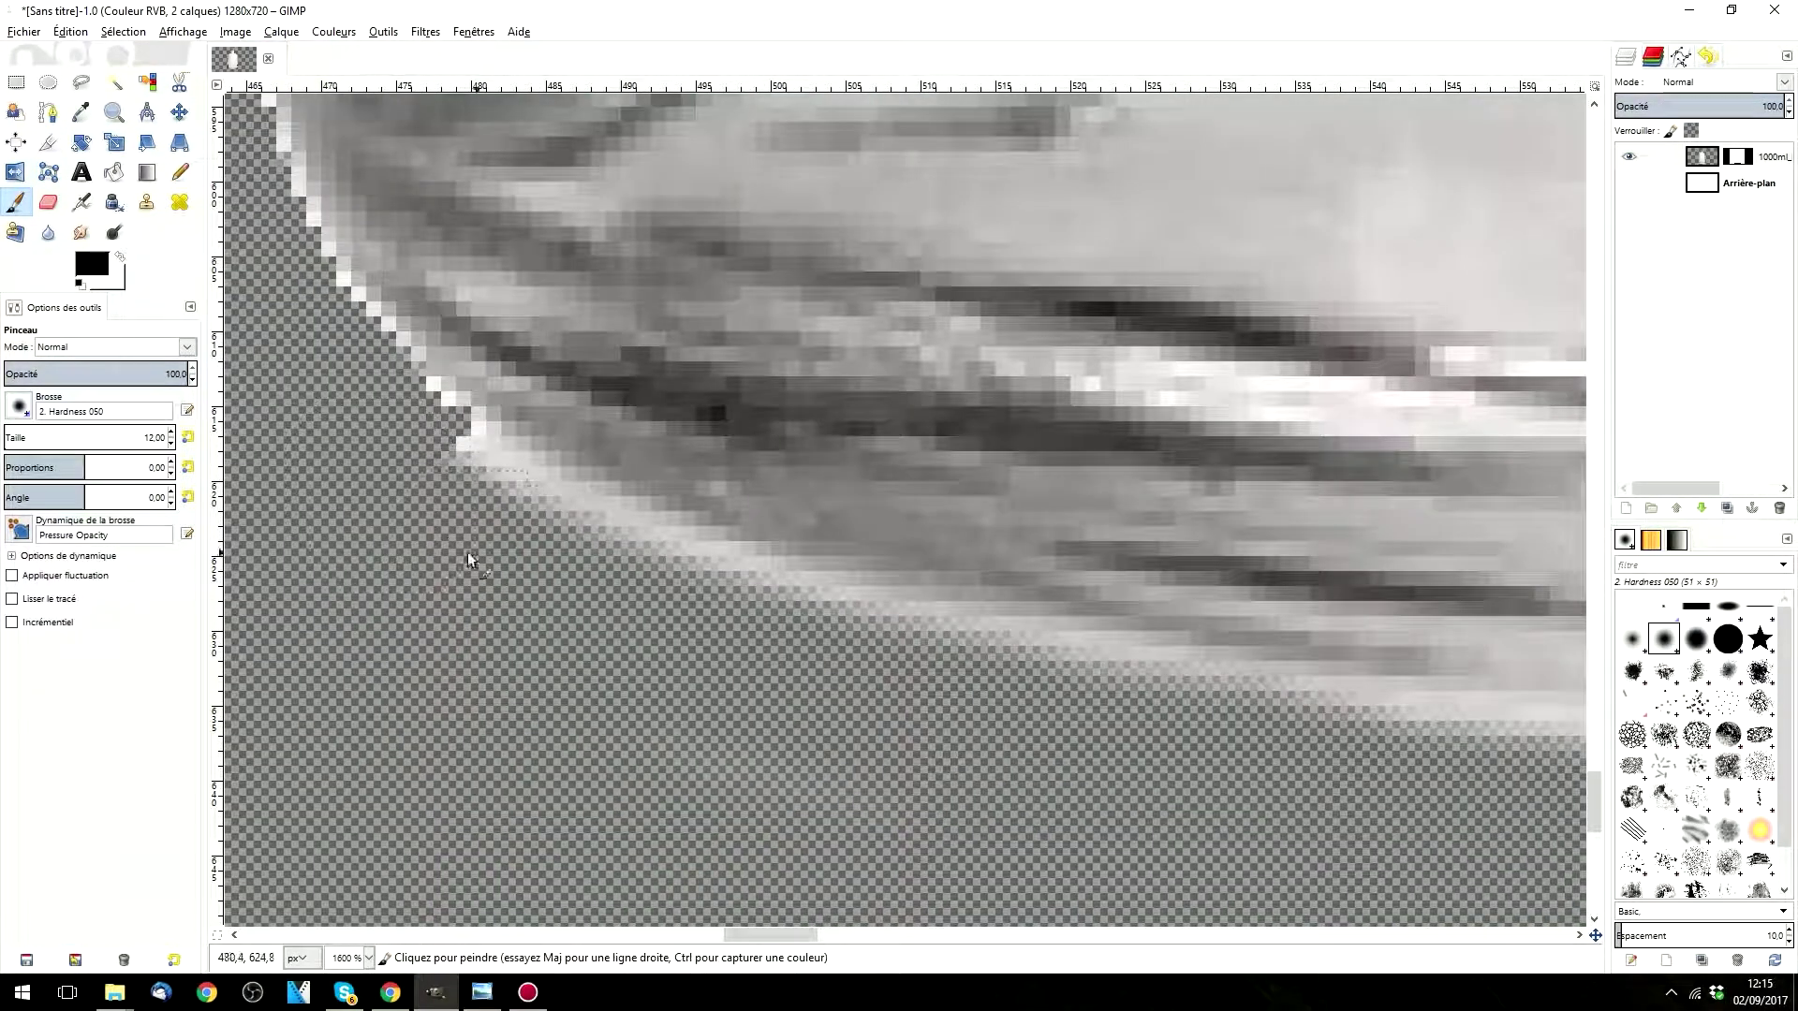
drag(459, 440, 628, 622)
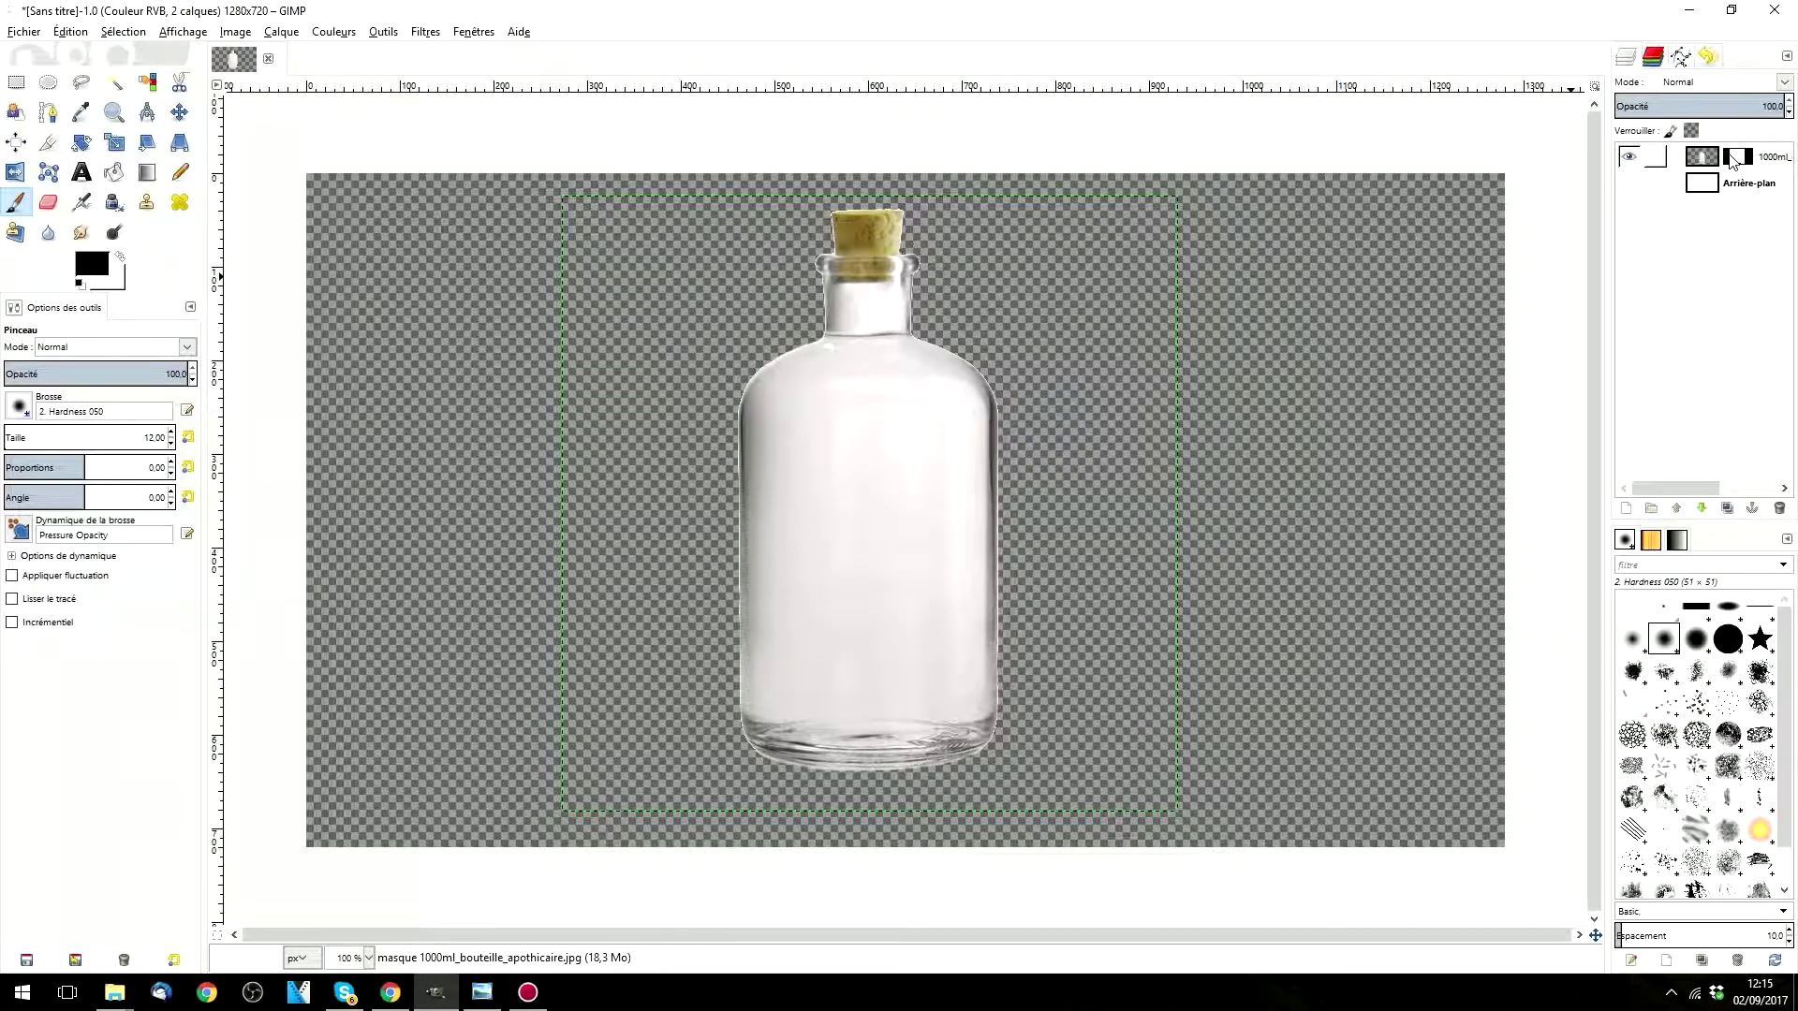
Step: Apply the bottle layer's mask permanently to the layer
right_click(1741, 159)
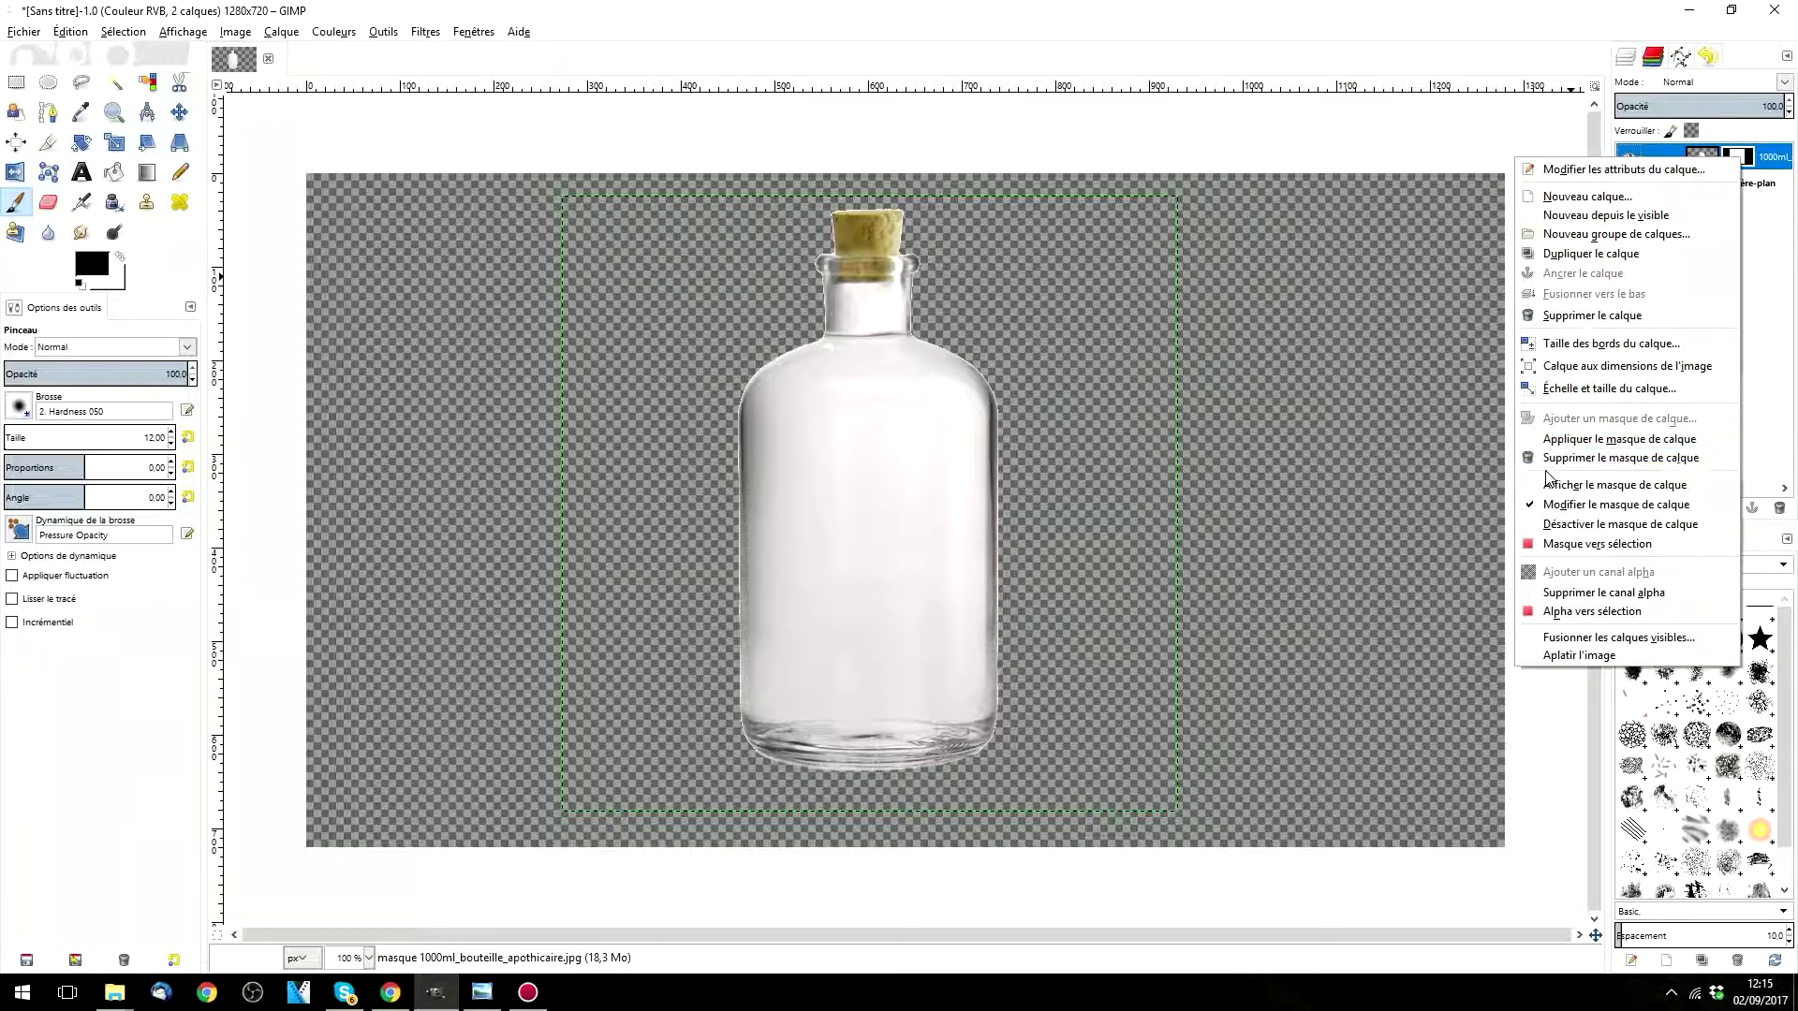
click(1659, 439)
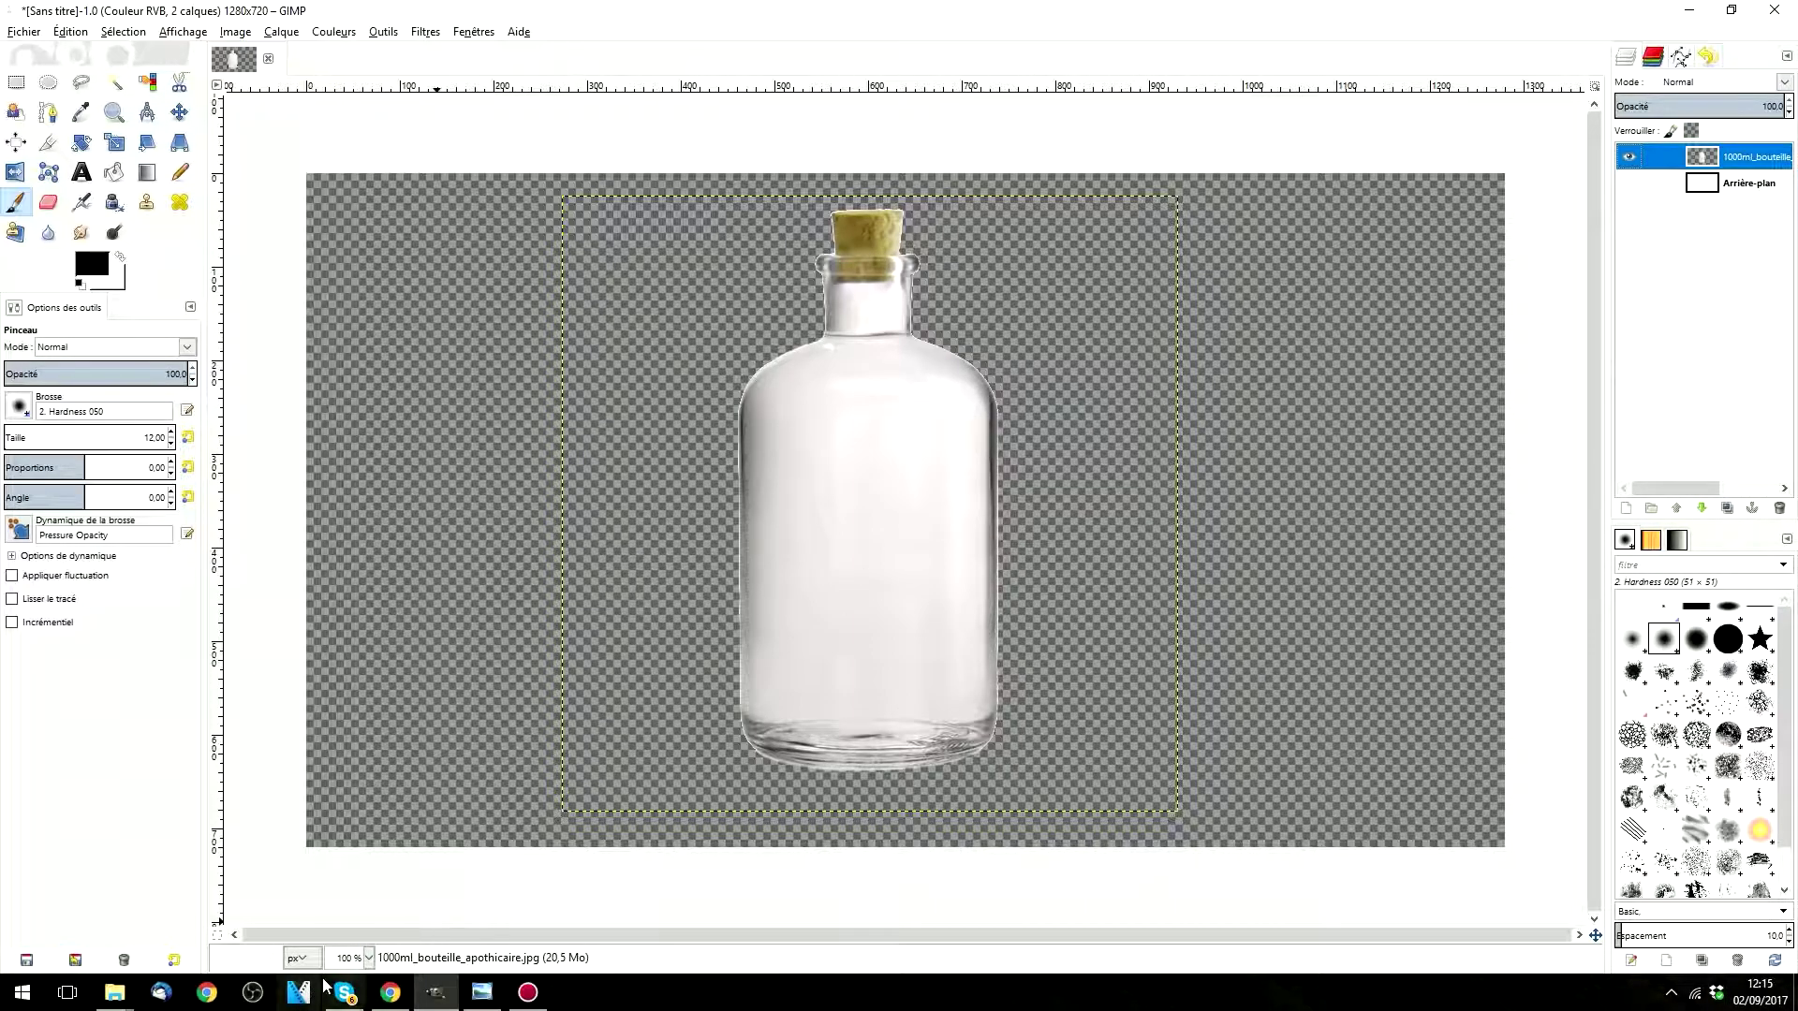
Step: Switch to the file explorer's "1- bouteille bateau" folder and add the water-blog image to the composition as a new layer
click(116, 995)
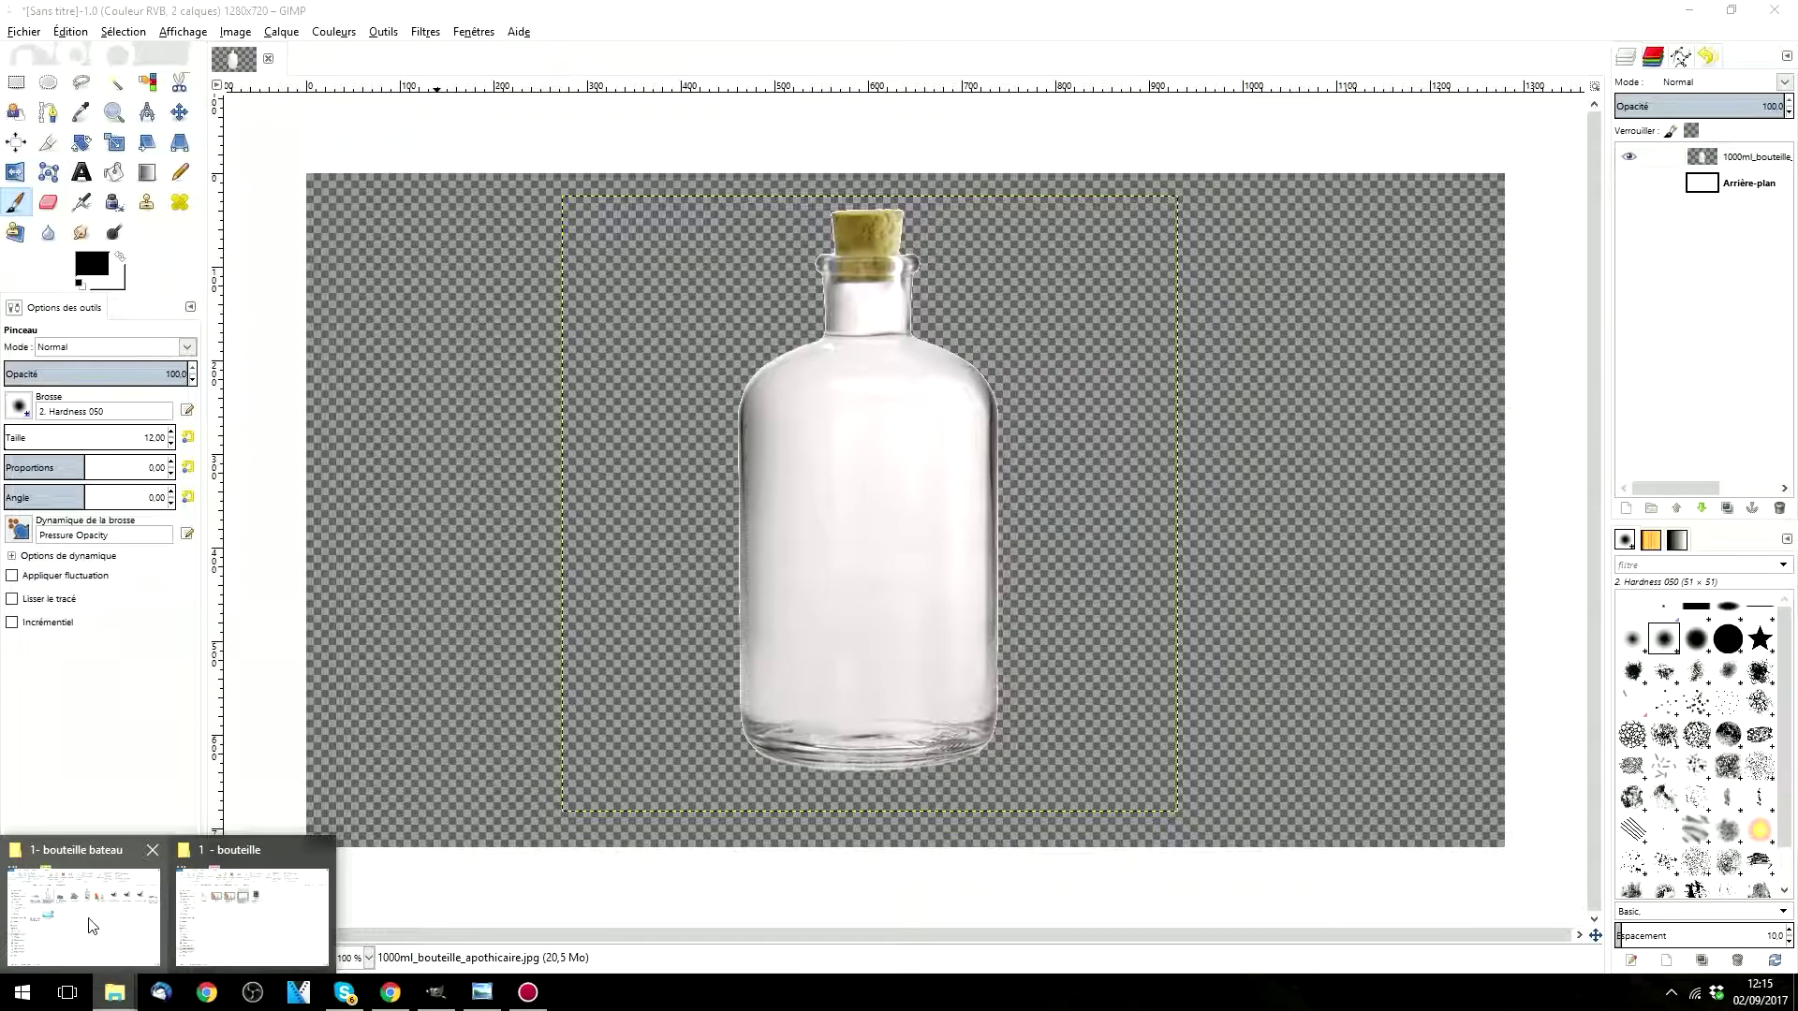
click(89, 928)
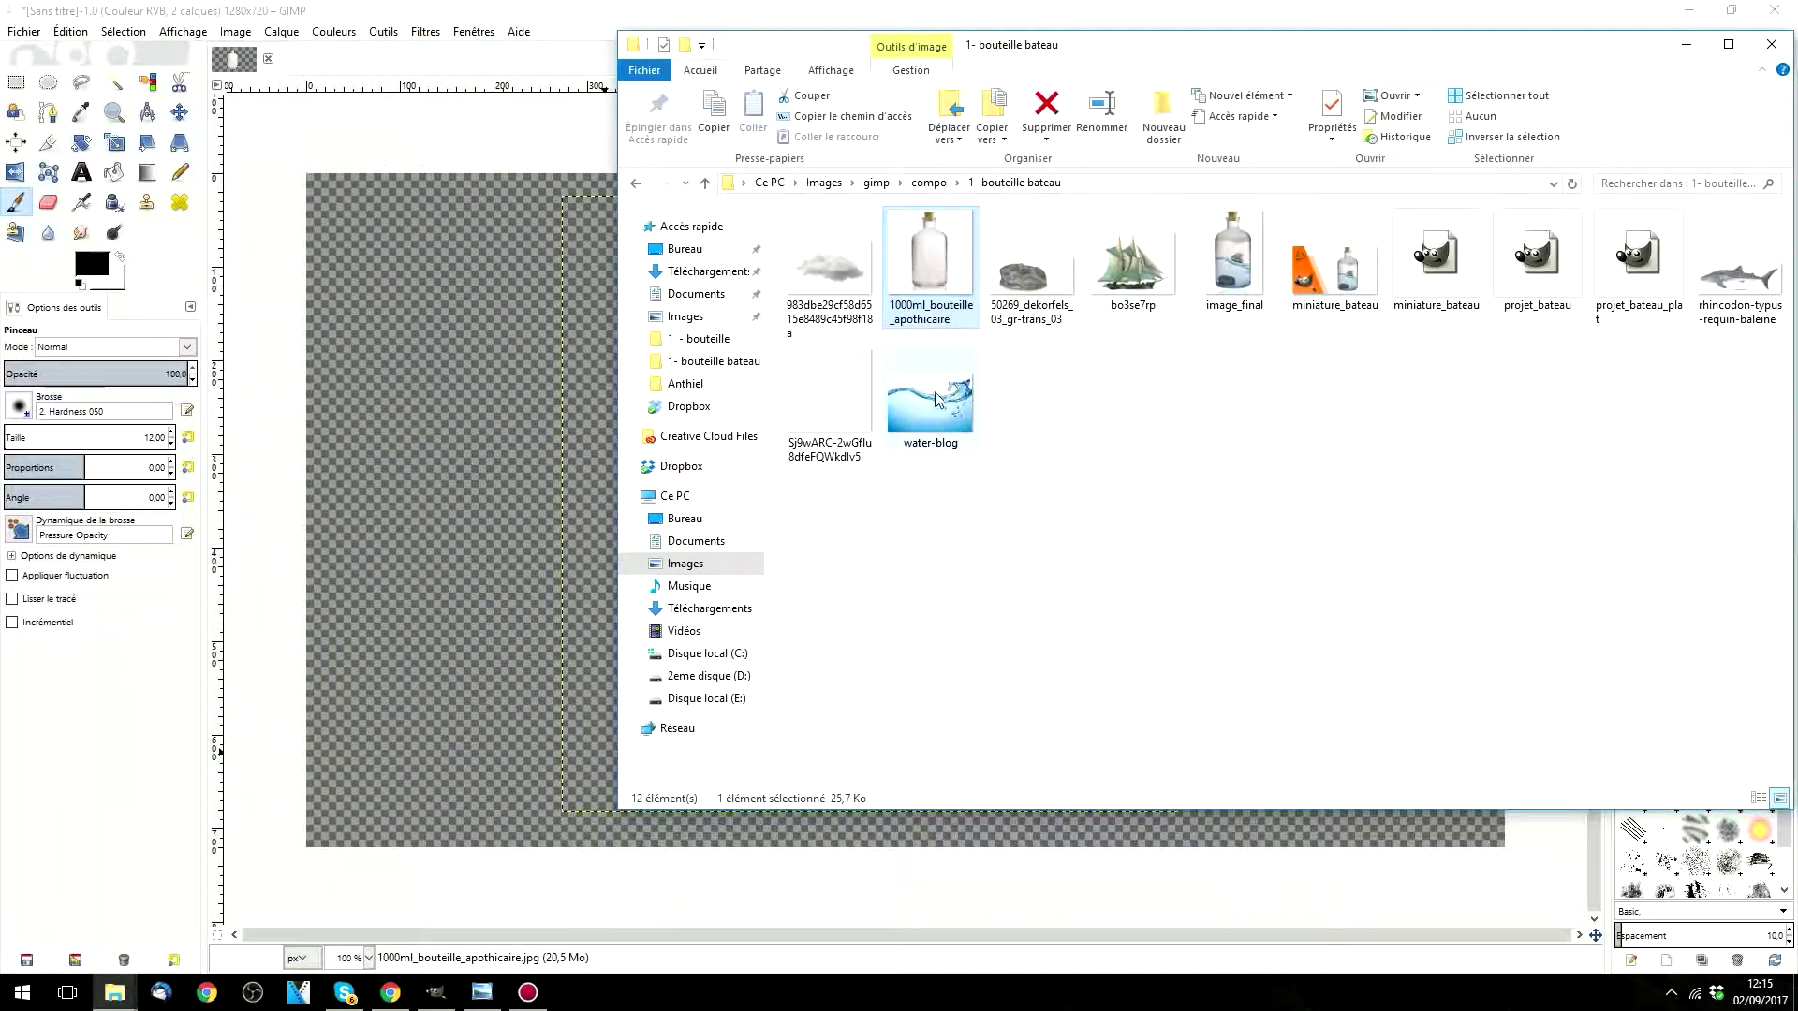
drag(1102, 53, 1324, 54)
drag(1166, 415, 565, 435)
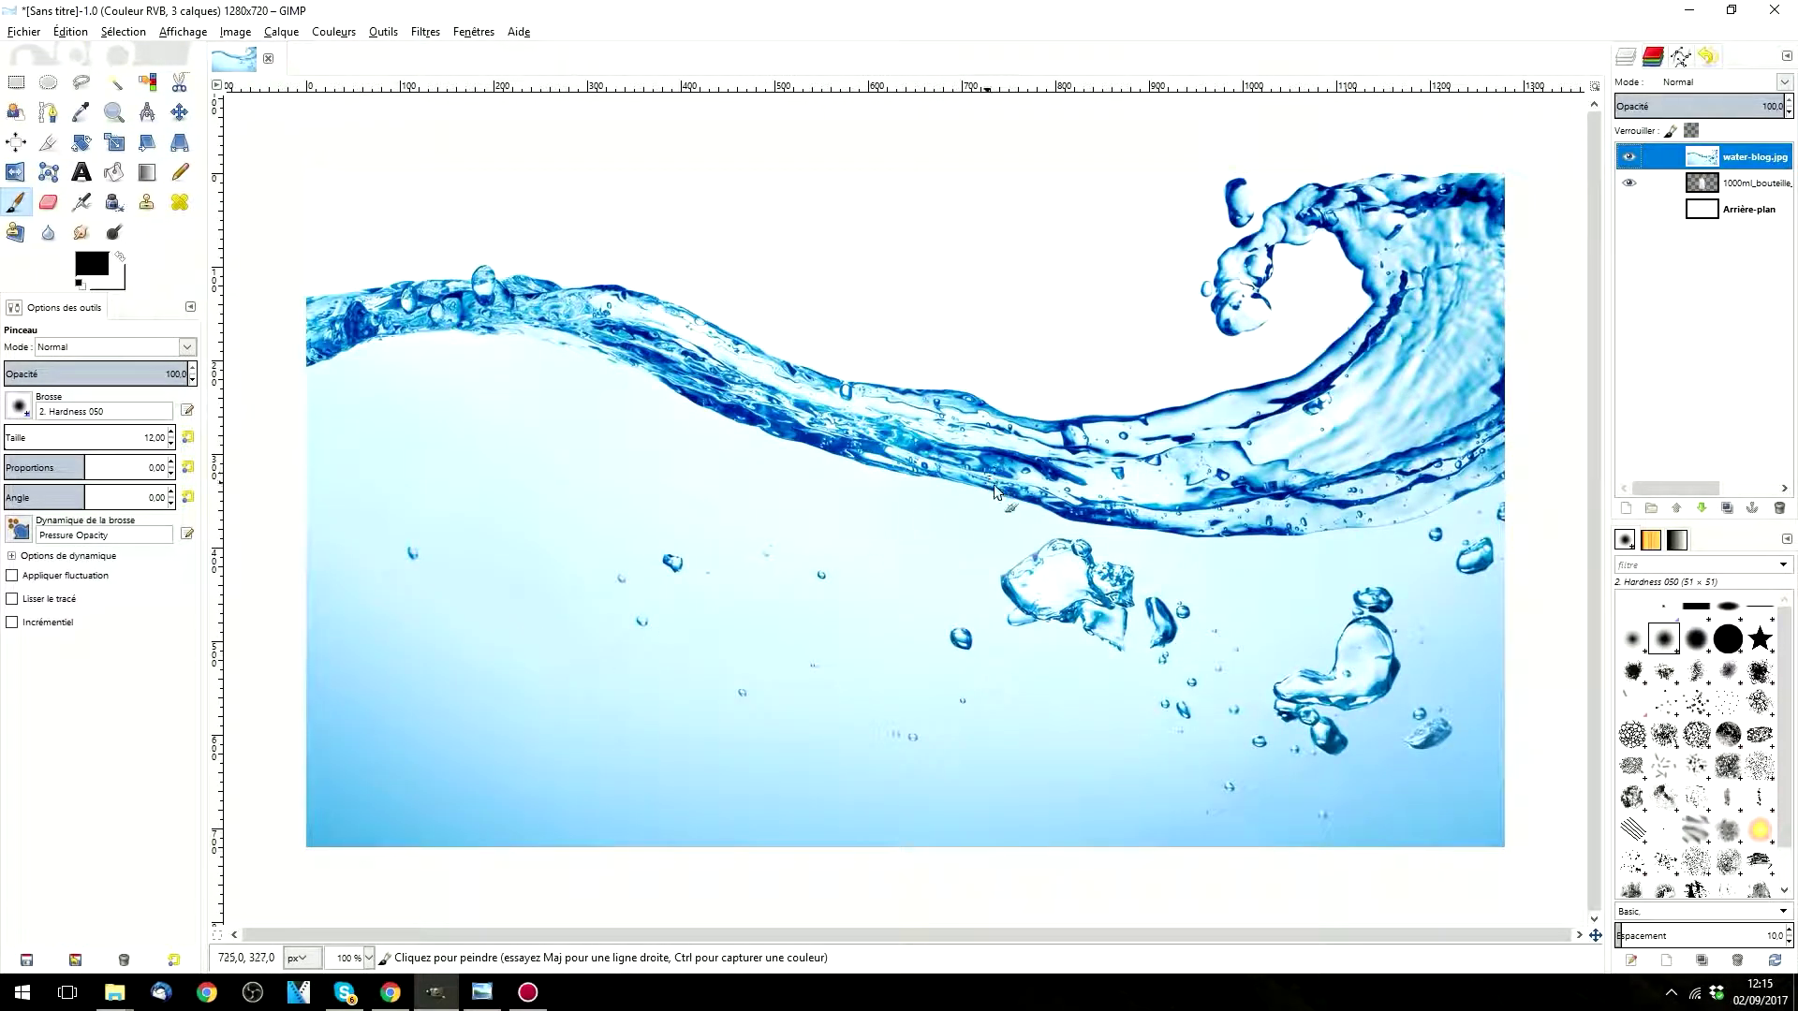
click(1631, 185)
click(114, 82)
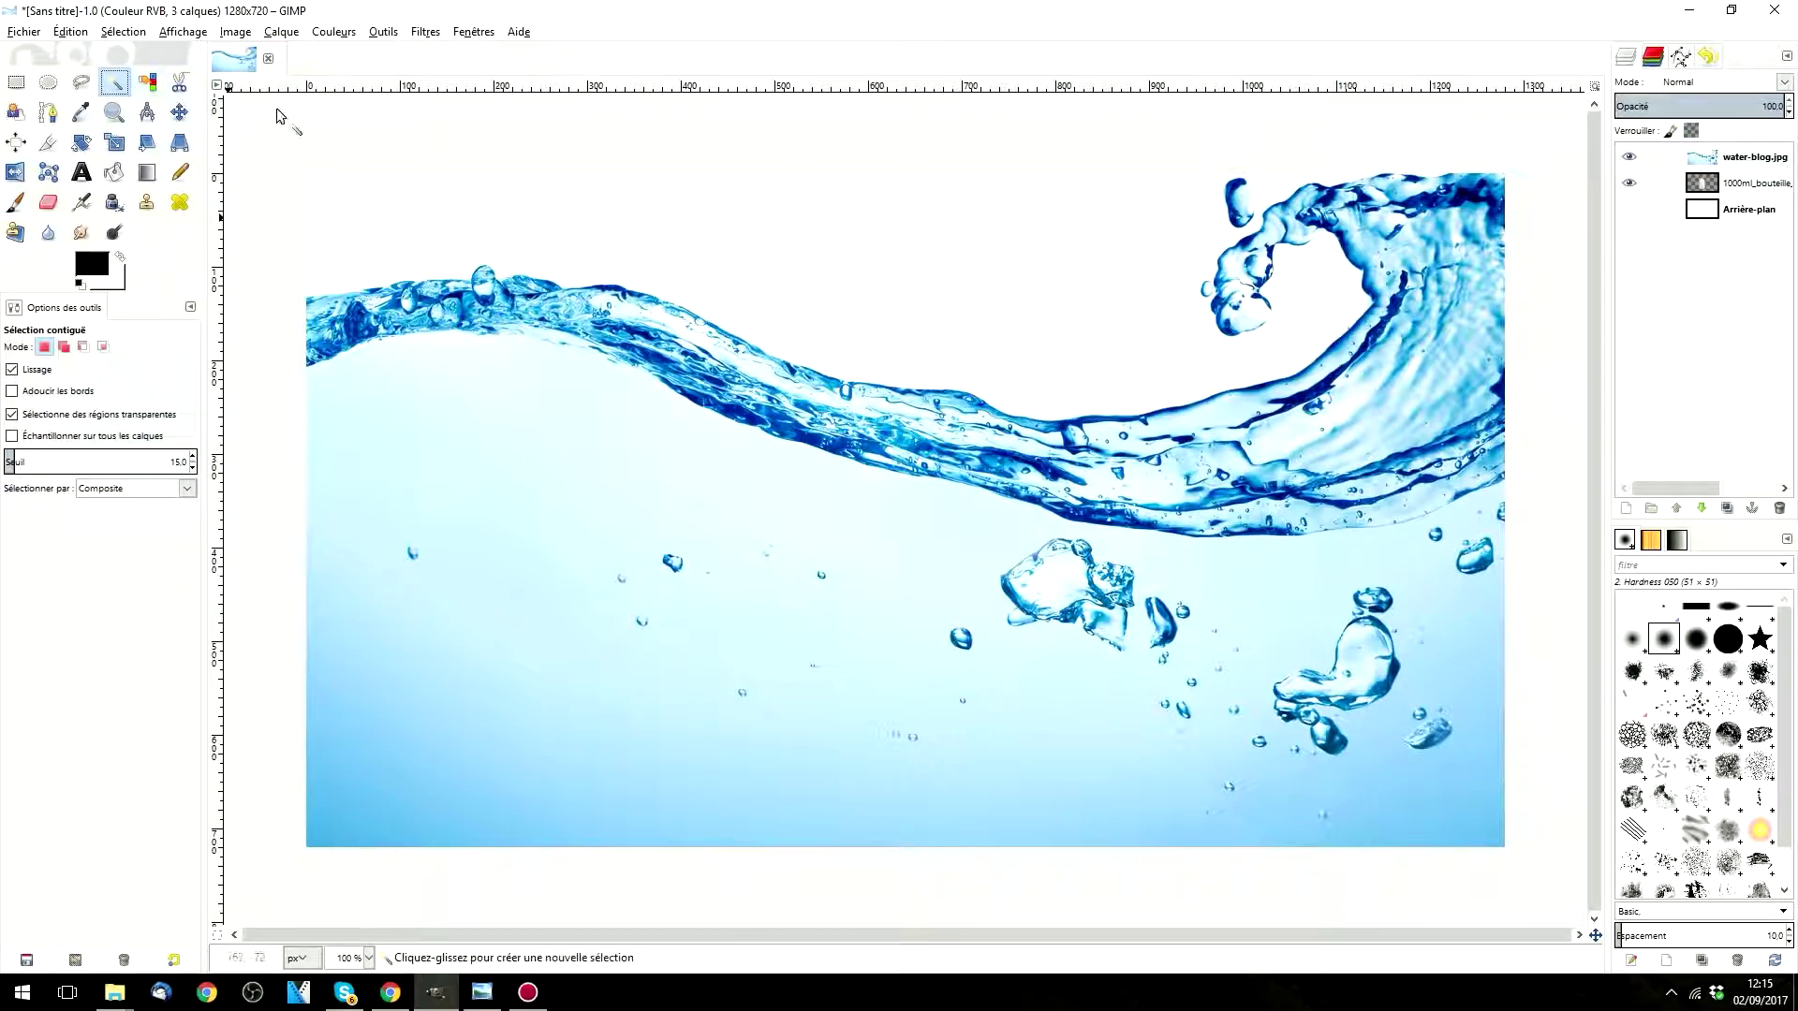
click(864, 260)
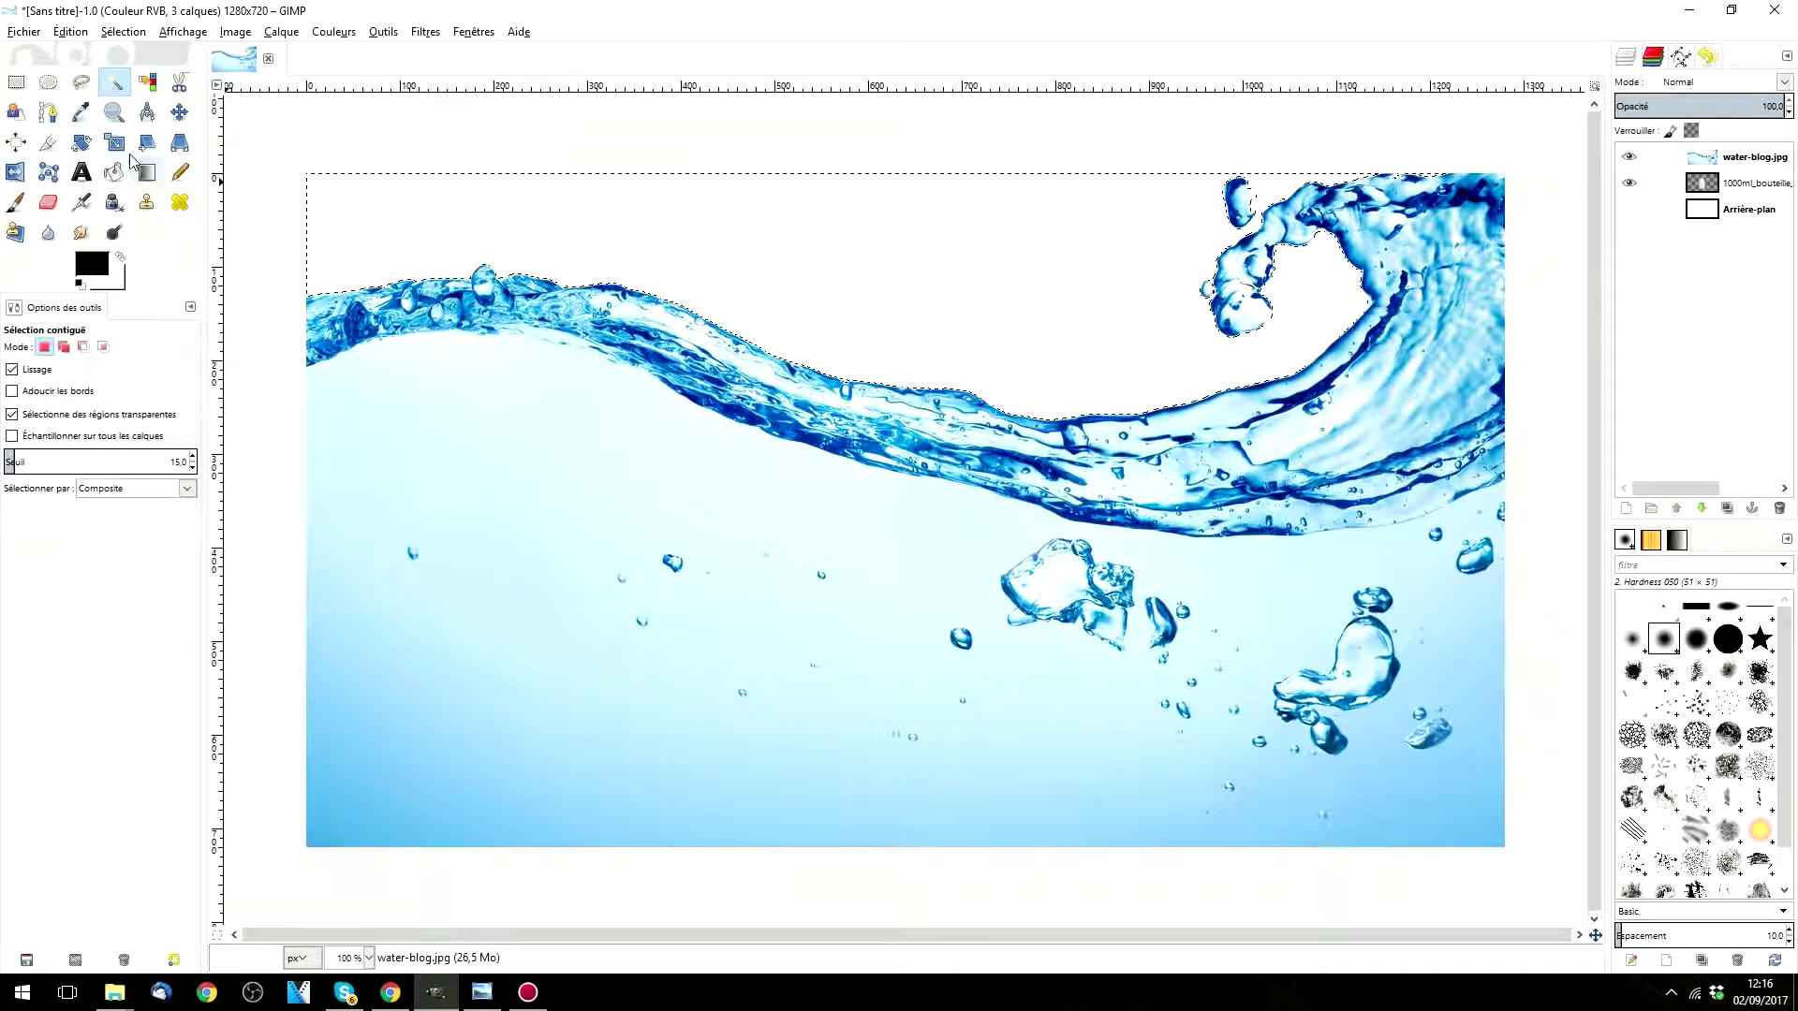
click(131, 32)
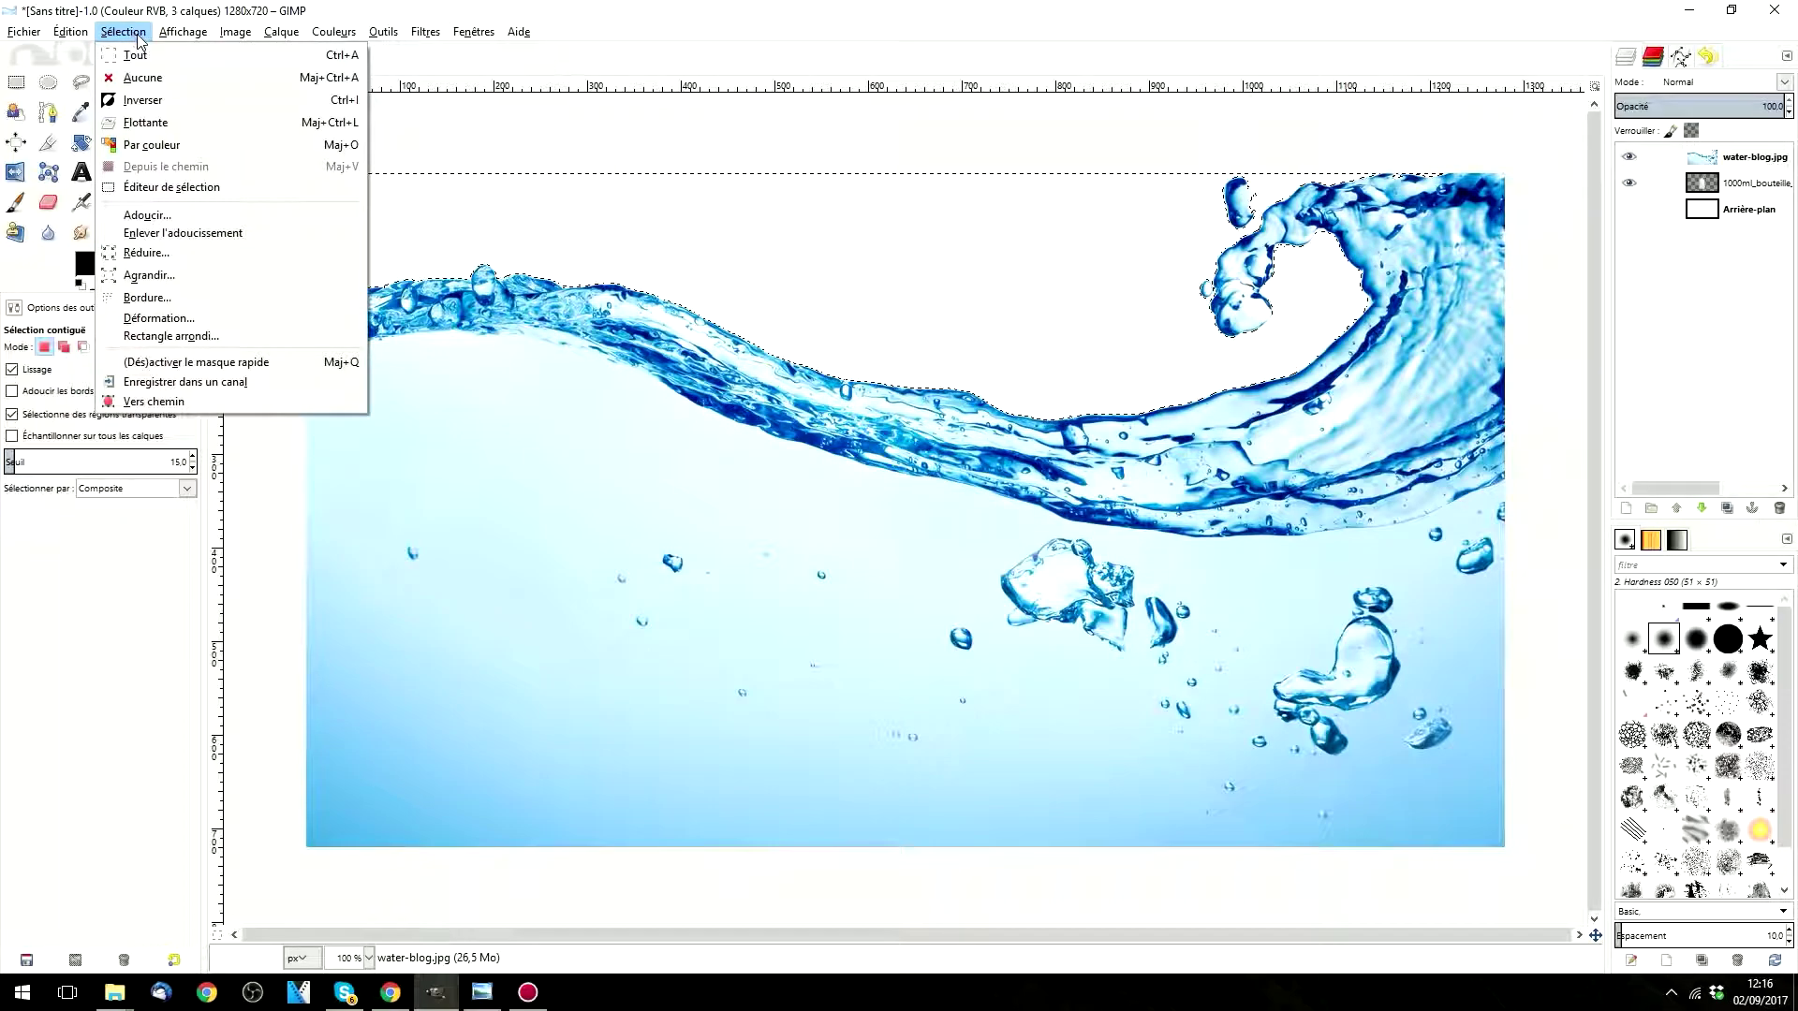
click(153, 79)
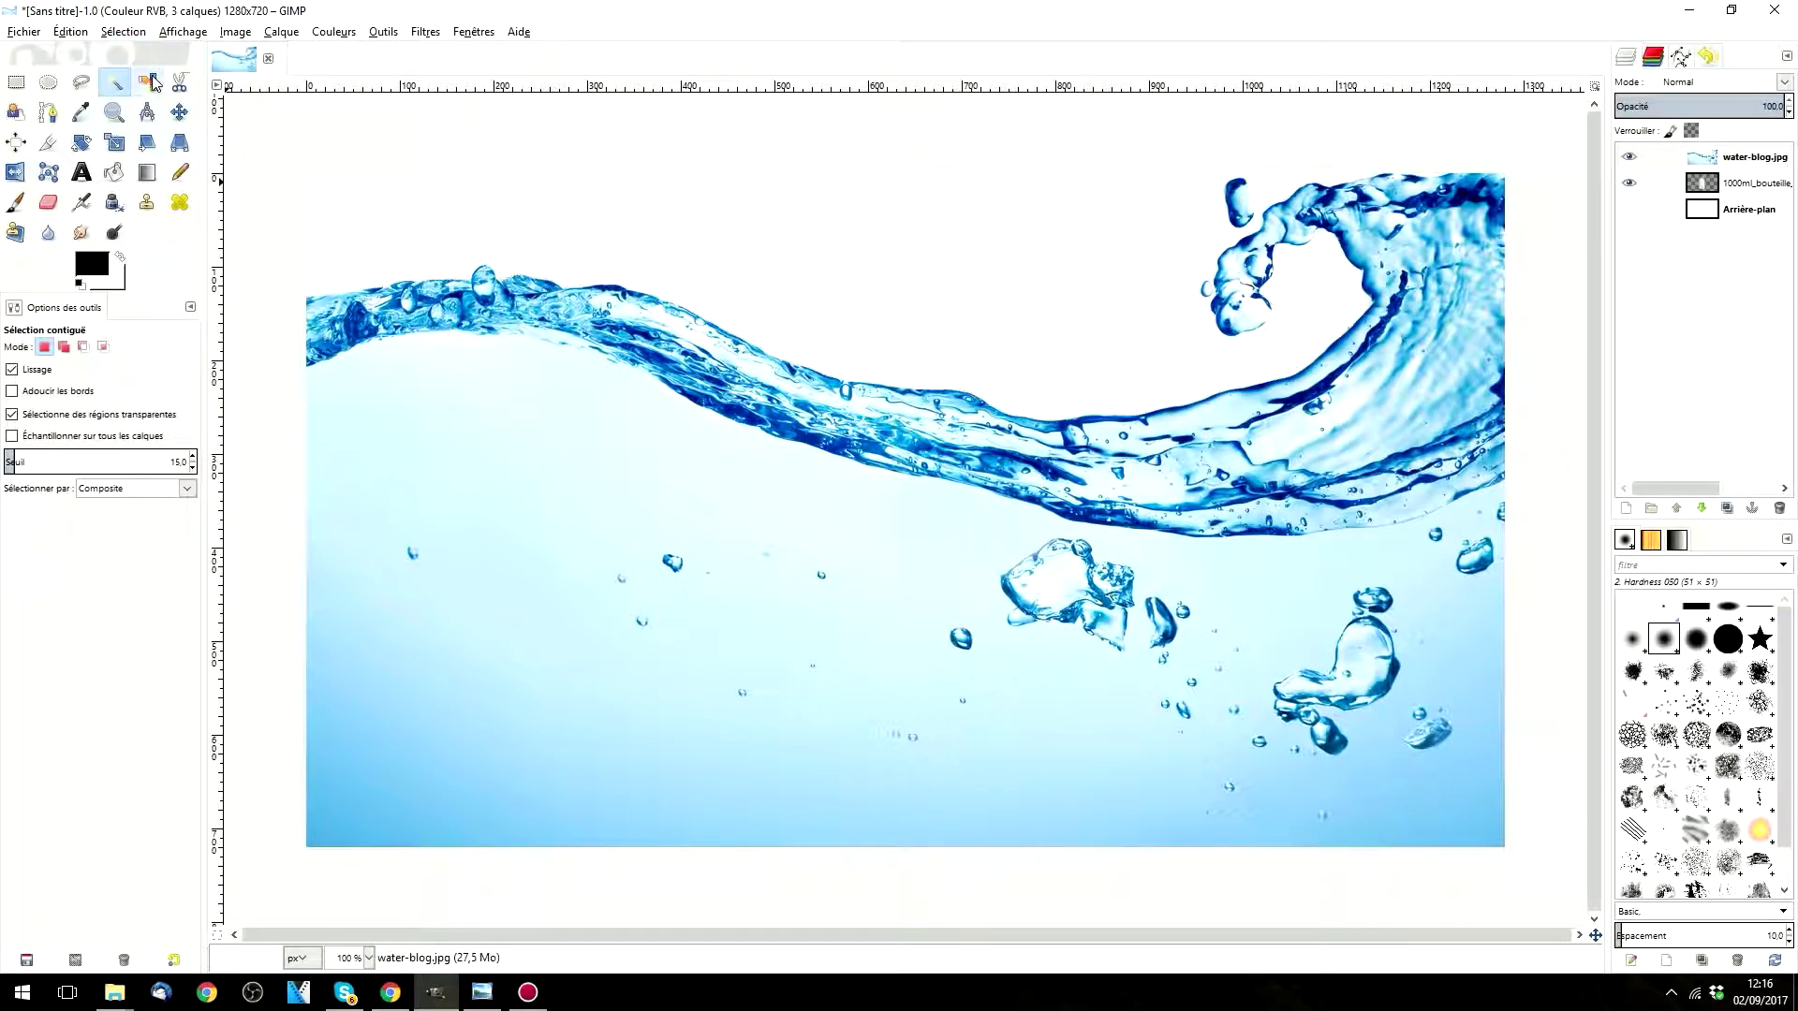
click(116, 32)
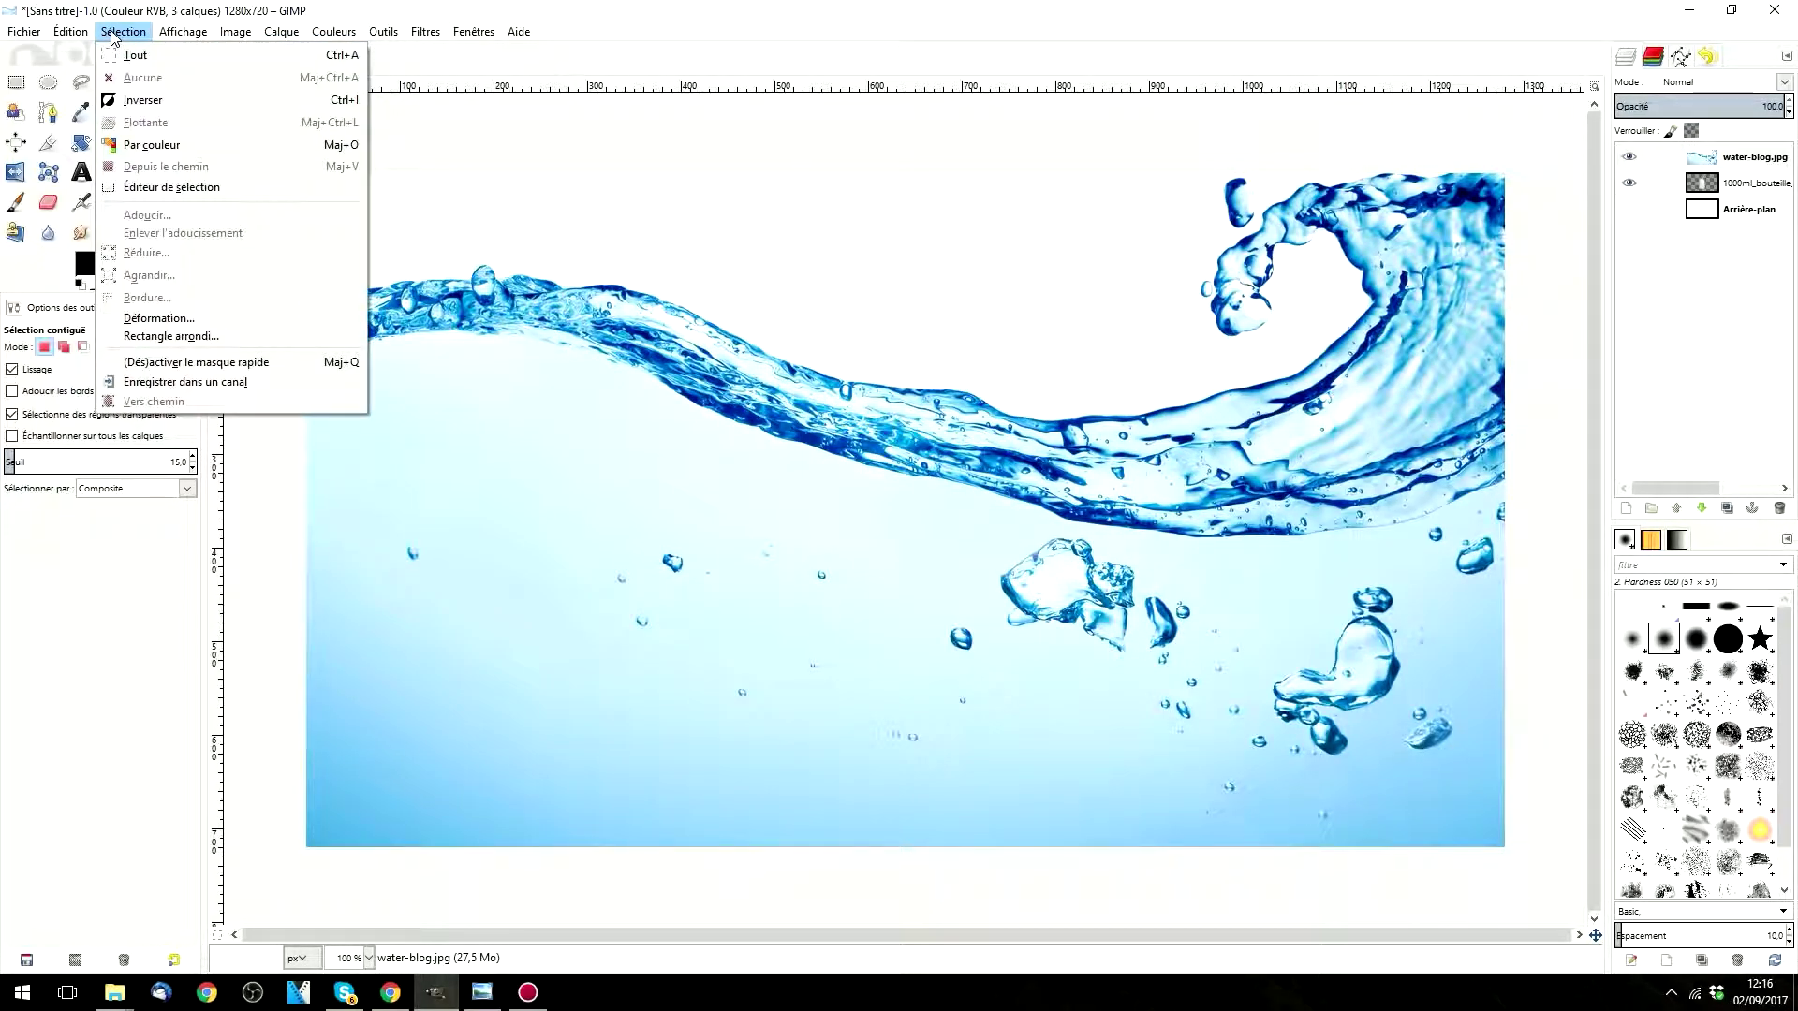
mouse_move(71, 32)
click(14, 167)
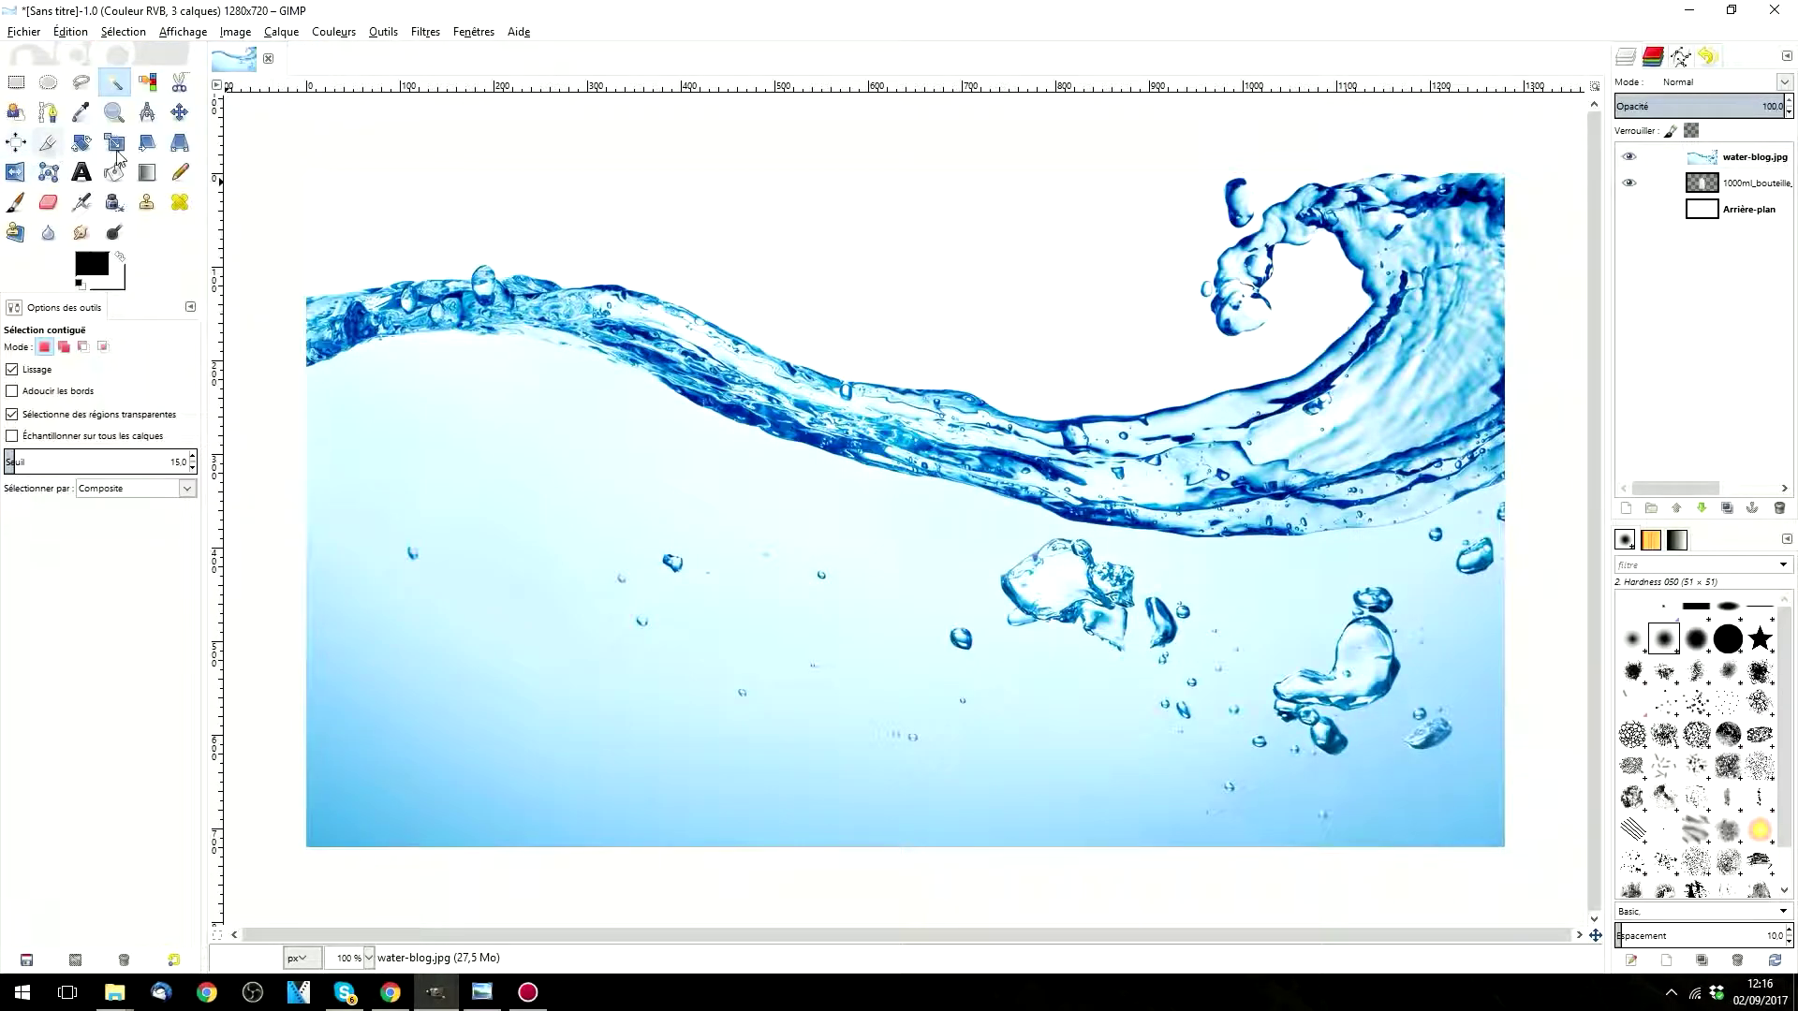
Step: Scale the water-blog layer down proportionally to about half its size and move it over the body of the bottle
click(114, 142)
click(716, 329)
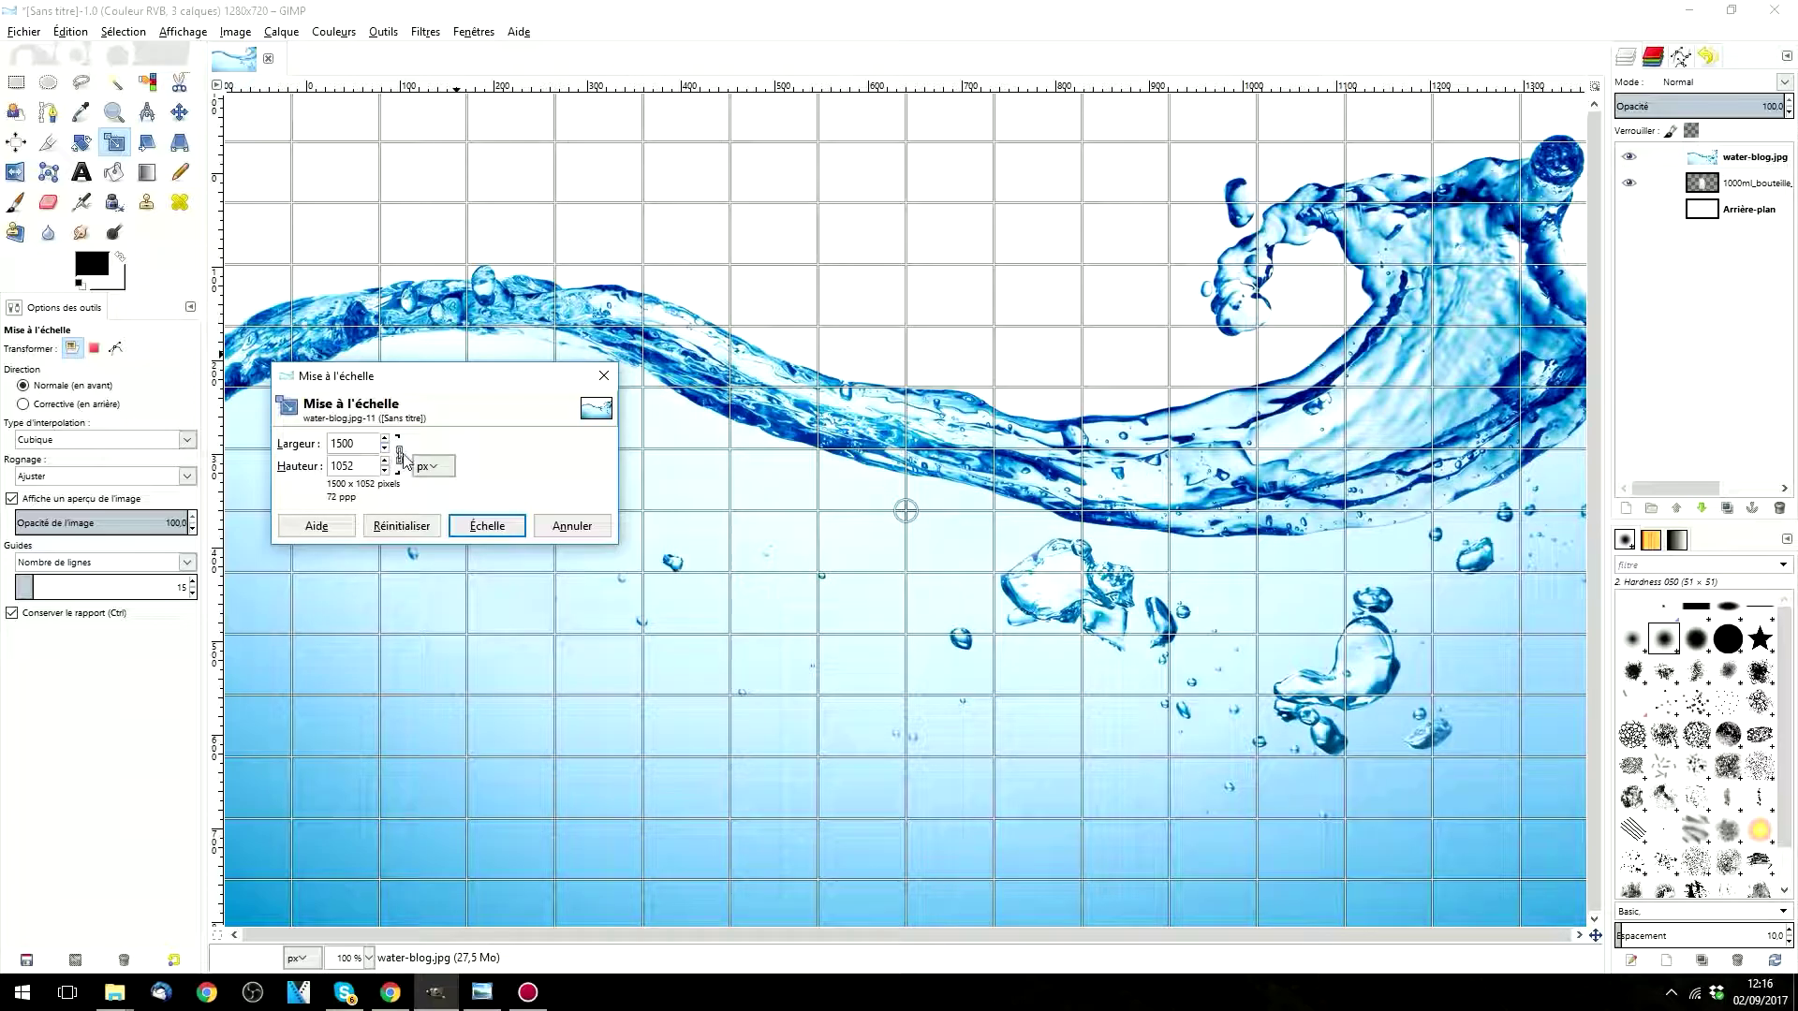
drag(384, 451, 384, 451)
click(487, 525)
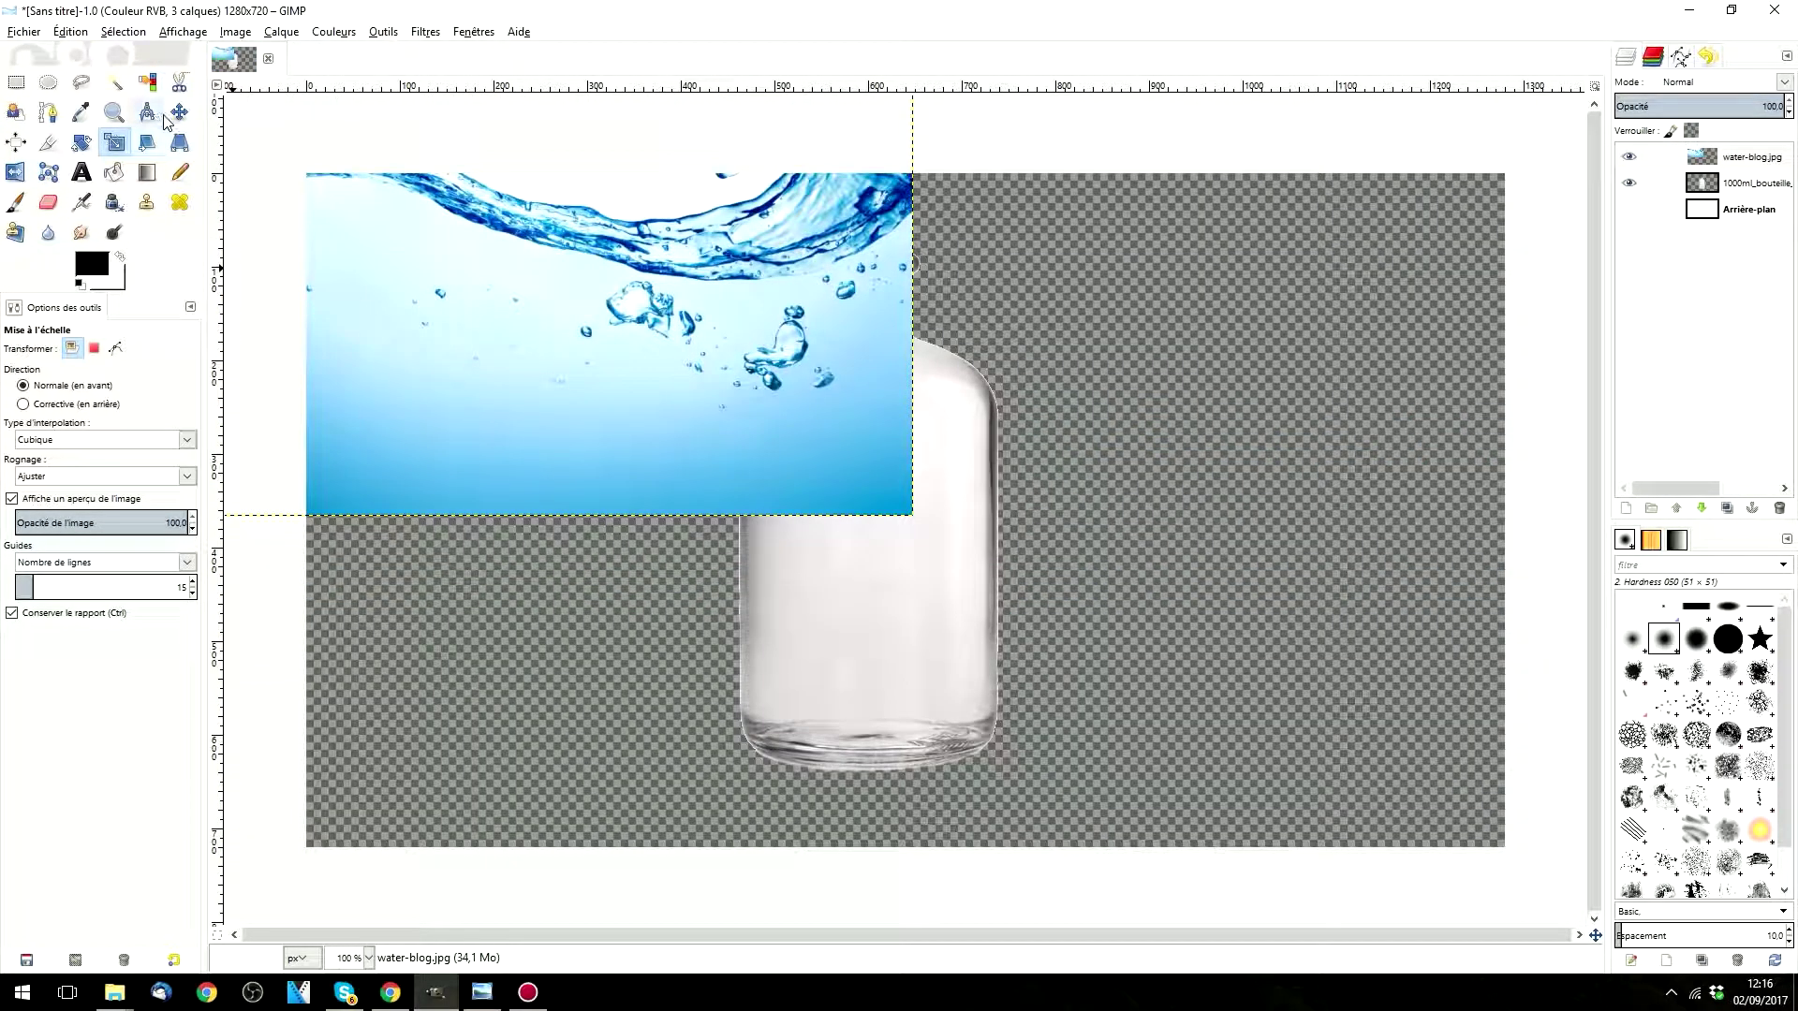
click(179, 112)
drag(707, 357, 1061, 669)
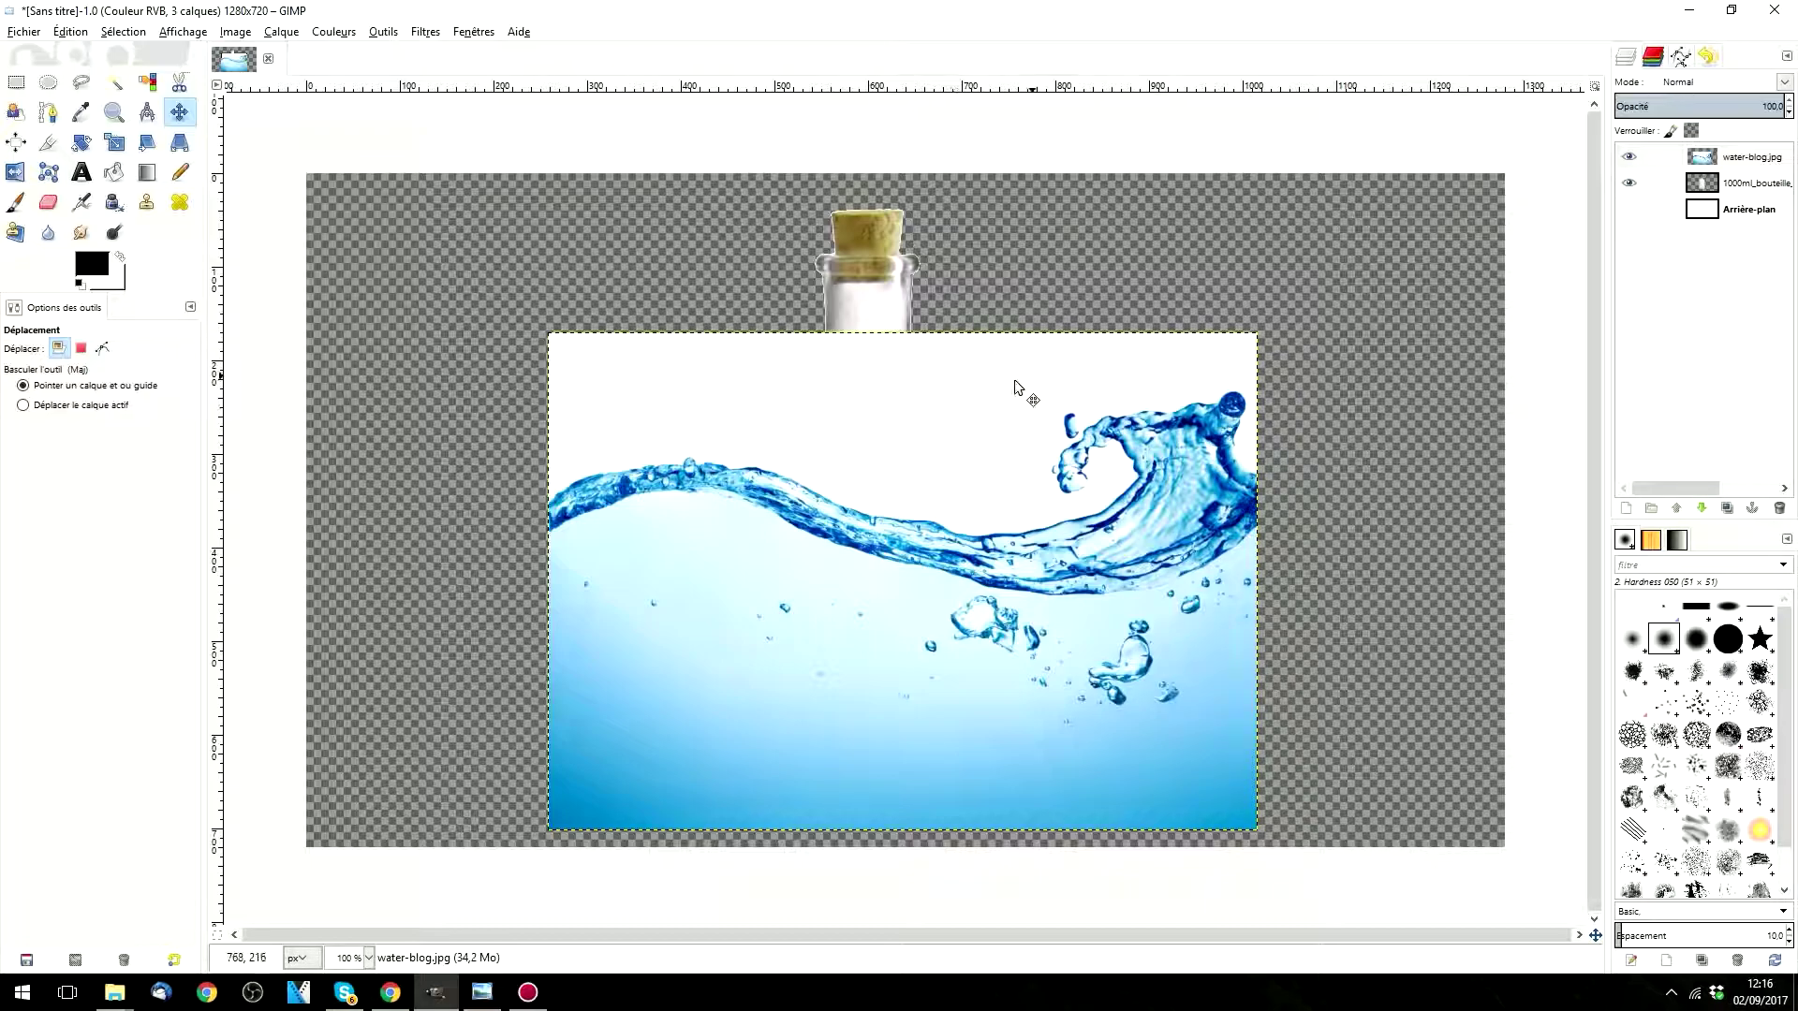
Step: Examine the file properties of the water-blog image in the file explorer and return to the GIMP composition
key(alt+Tab)
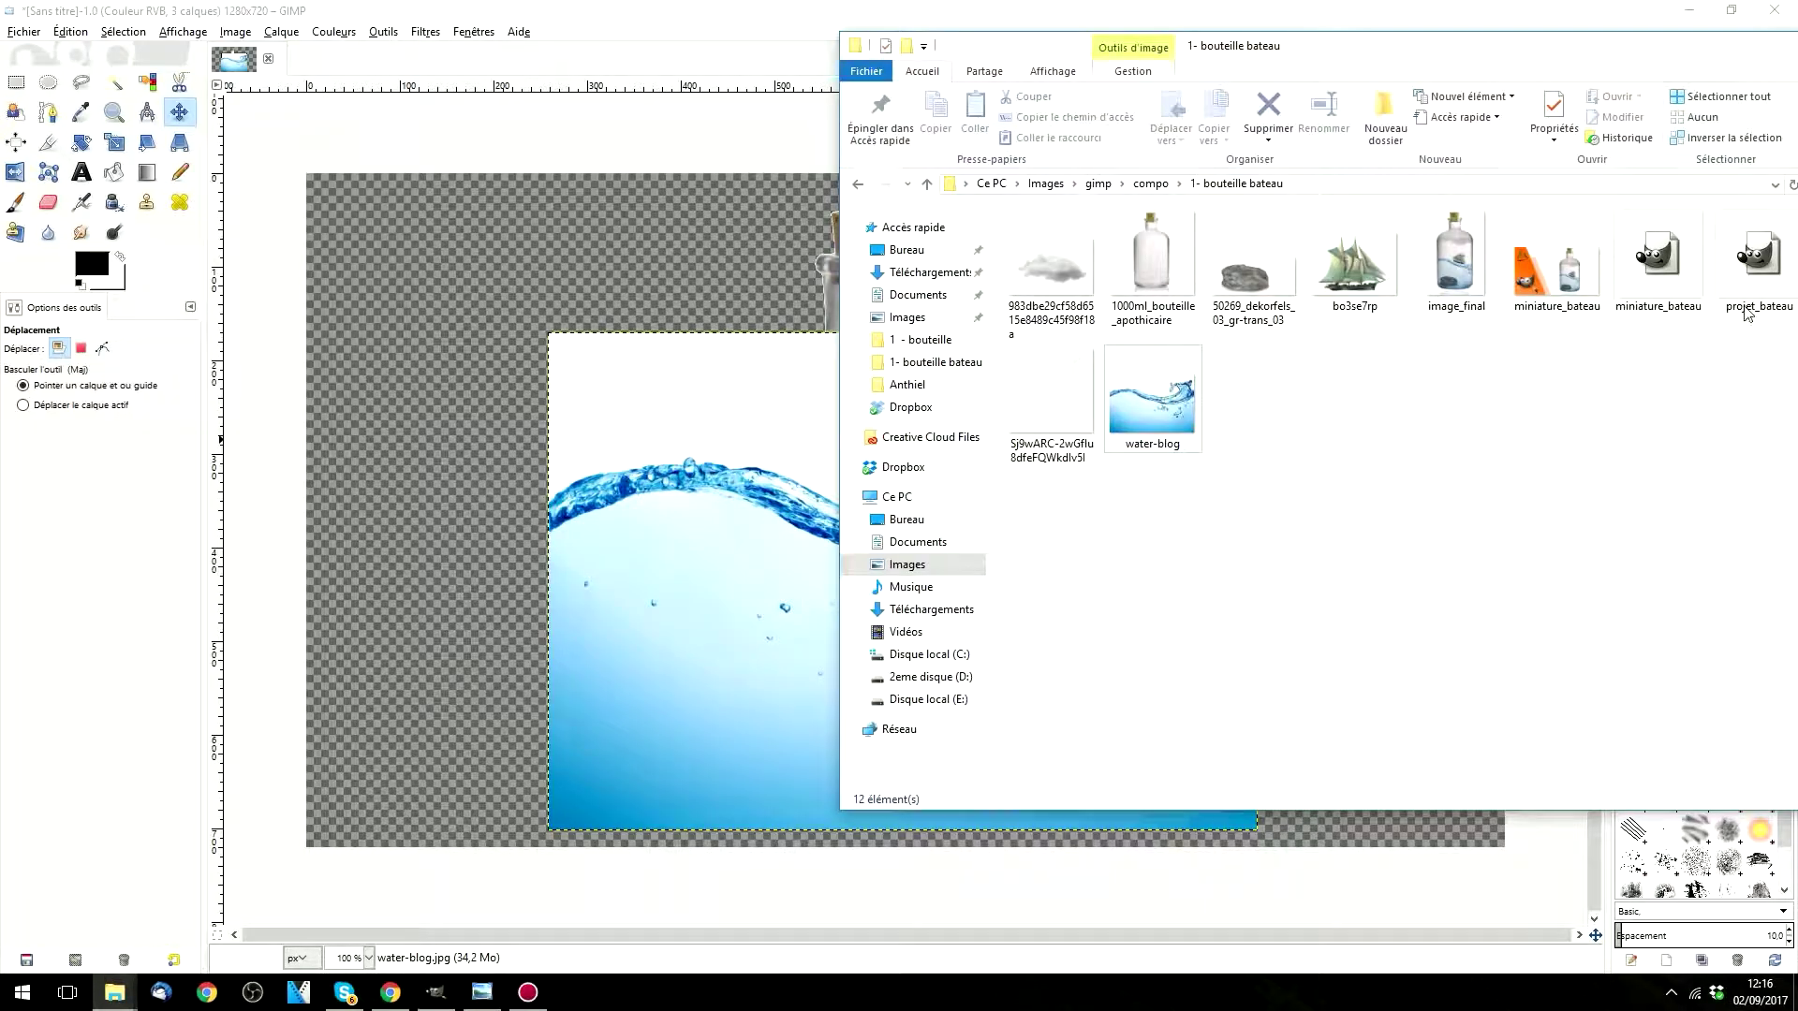
drag(1393, 60, 931, 58)
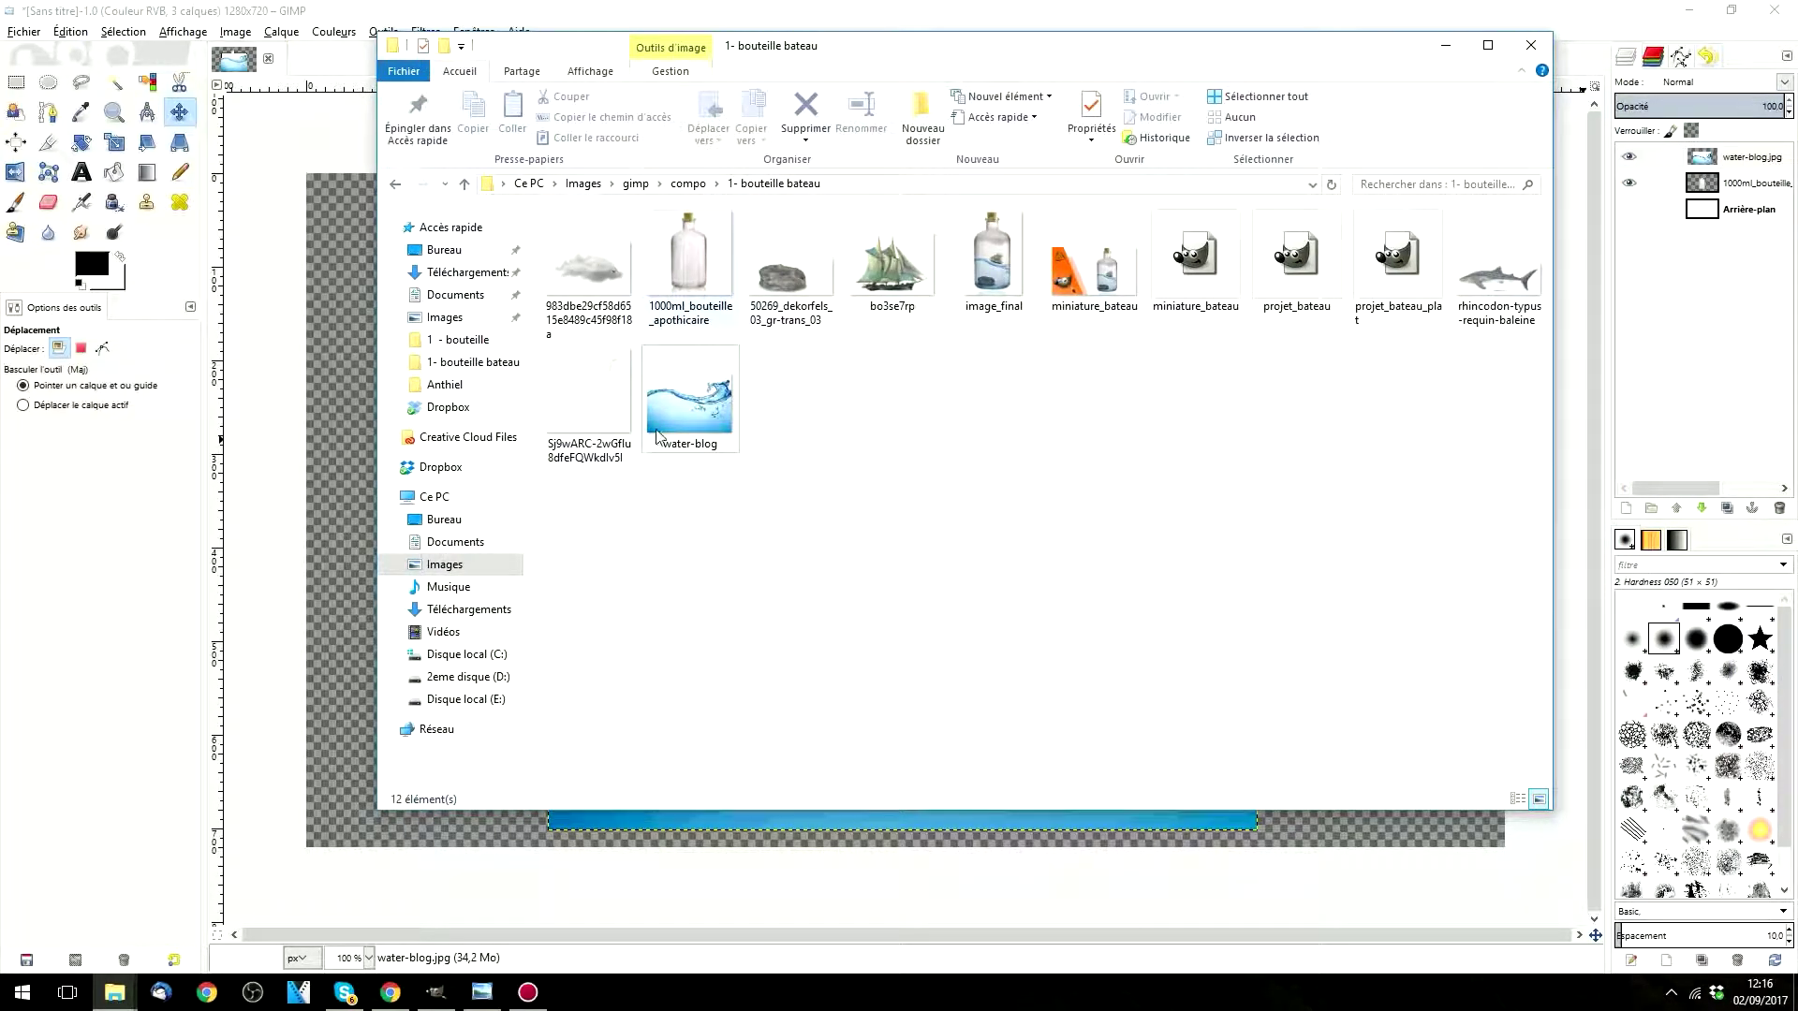
click(694, 444)
right_click(728, 405)
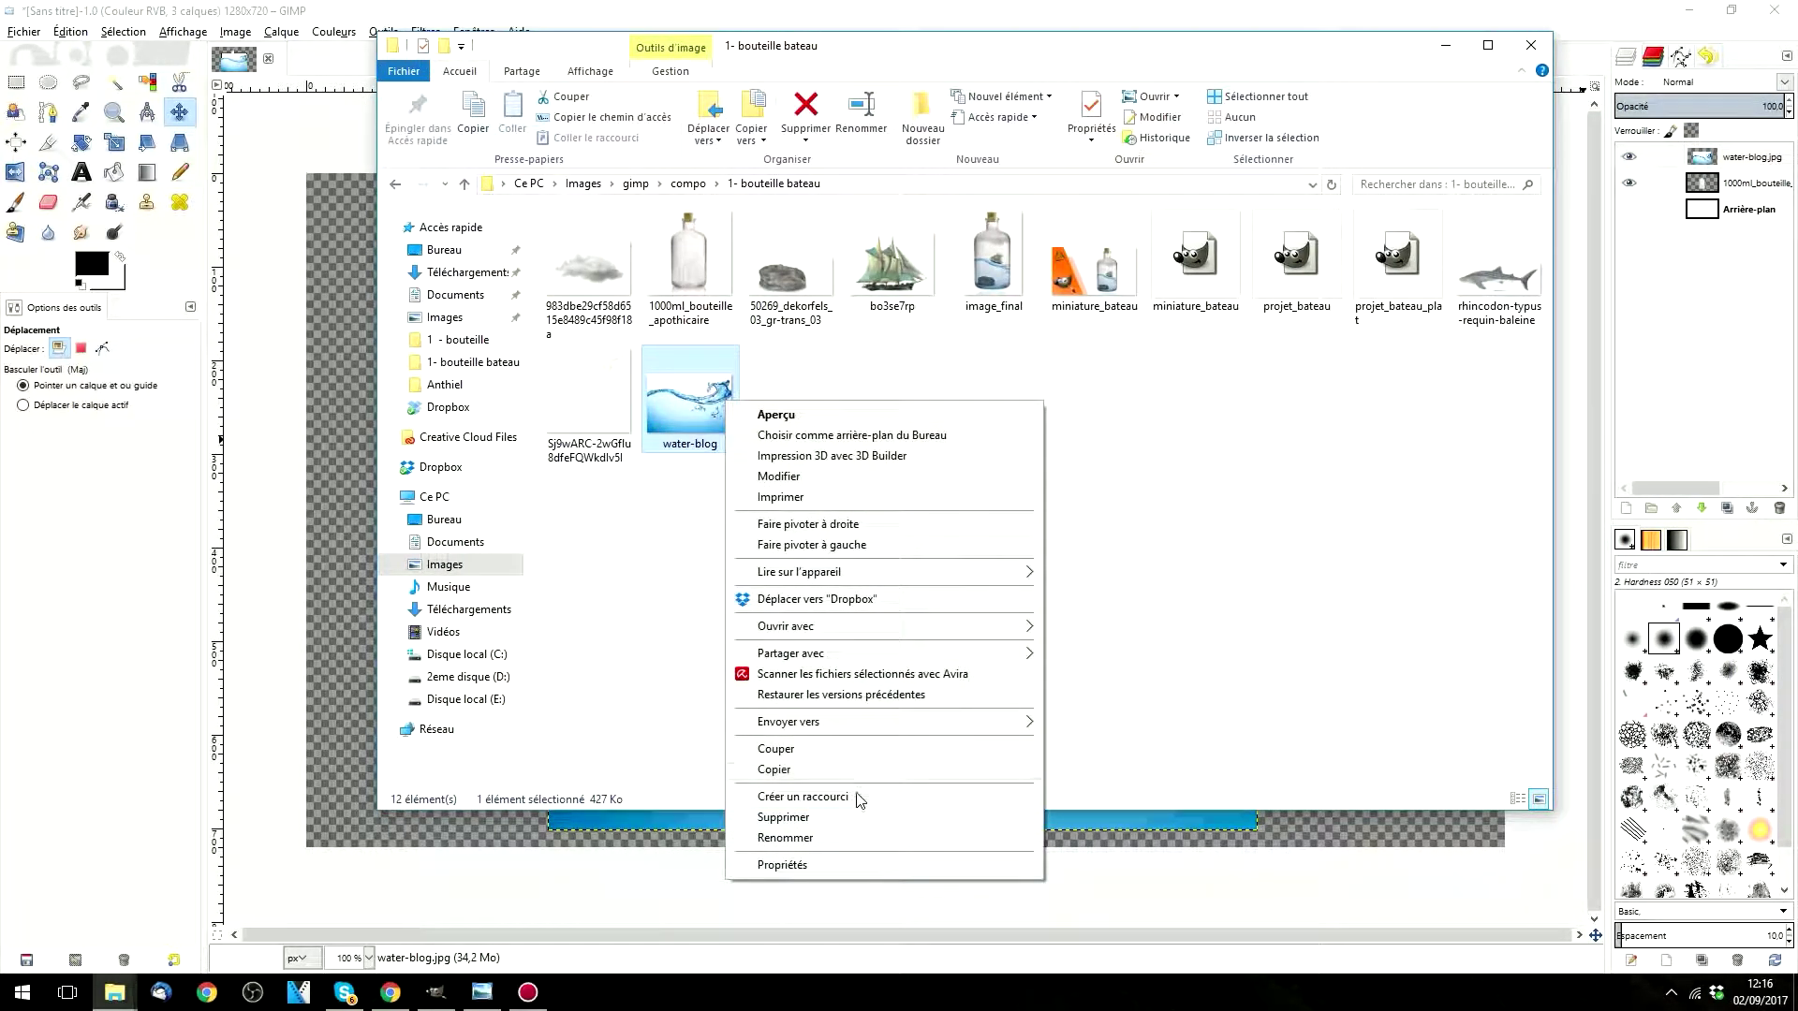
click(855, 857)
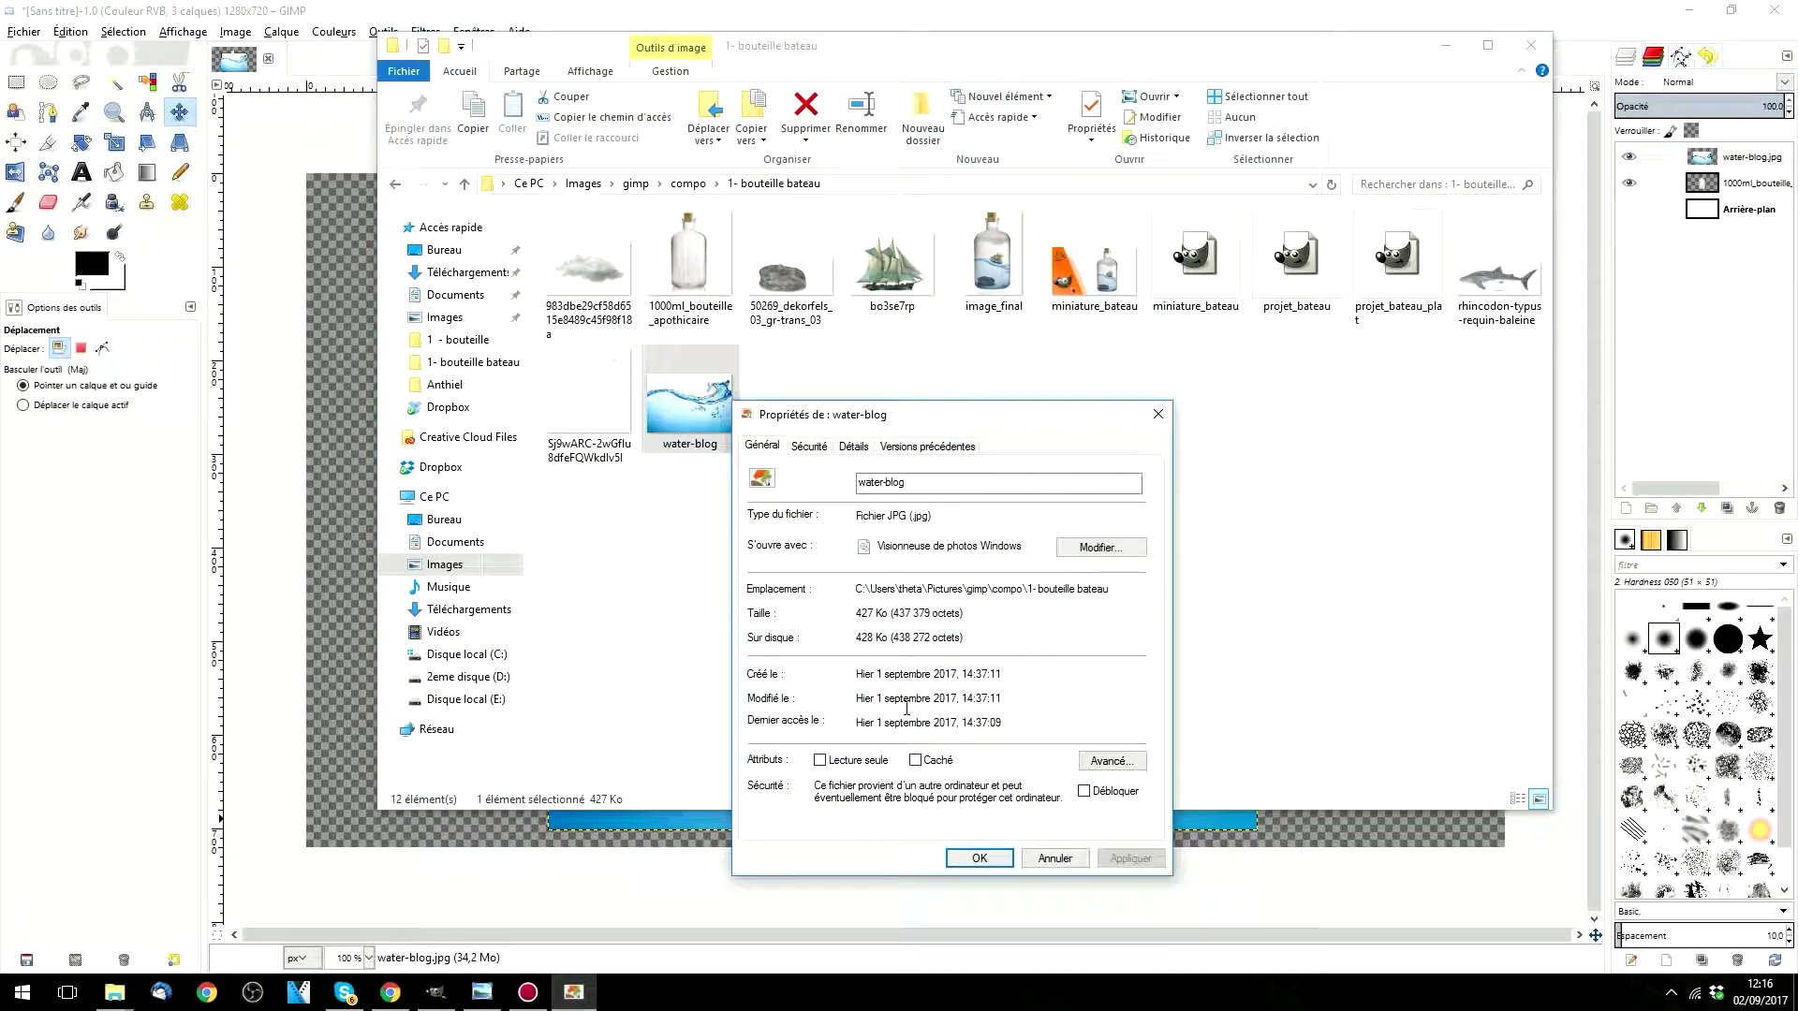
click(1161, 415)
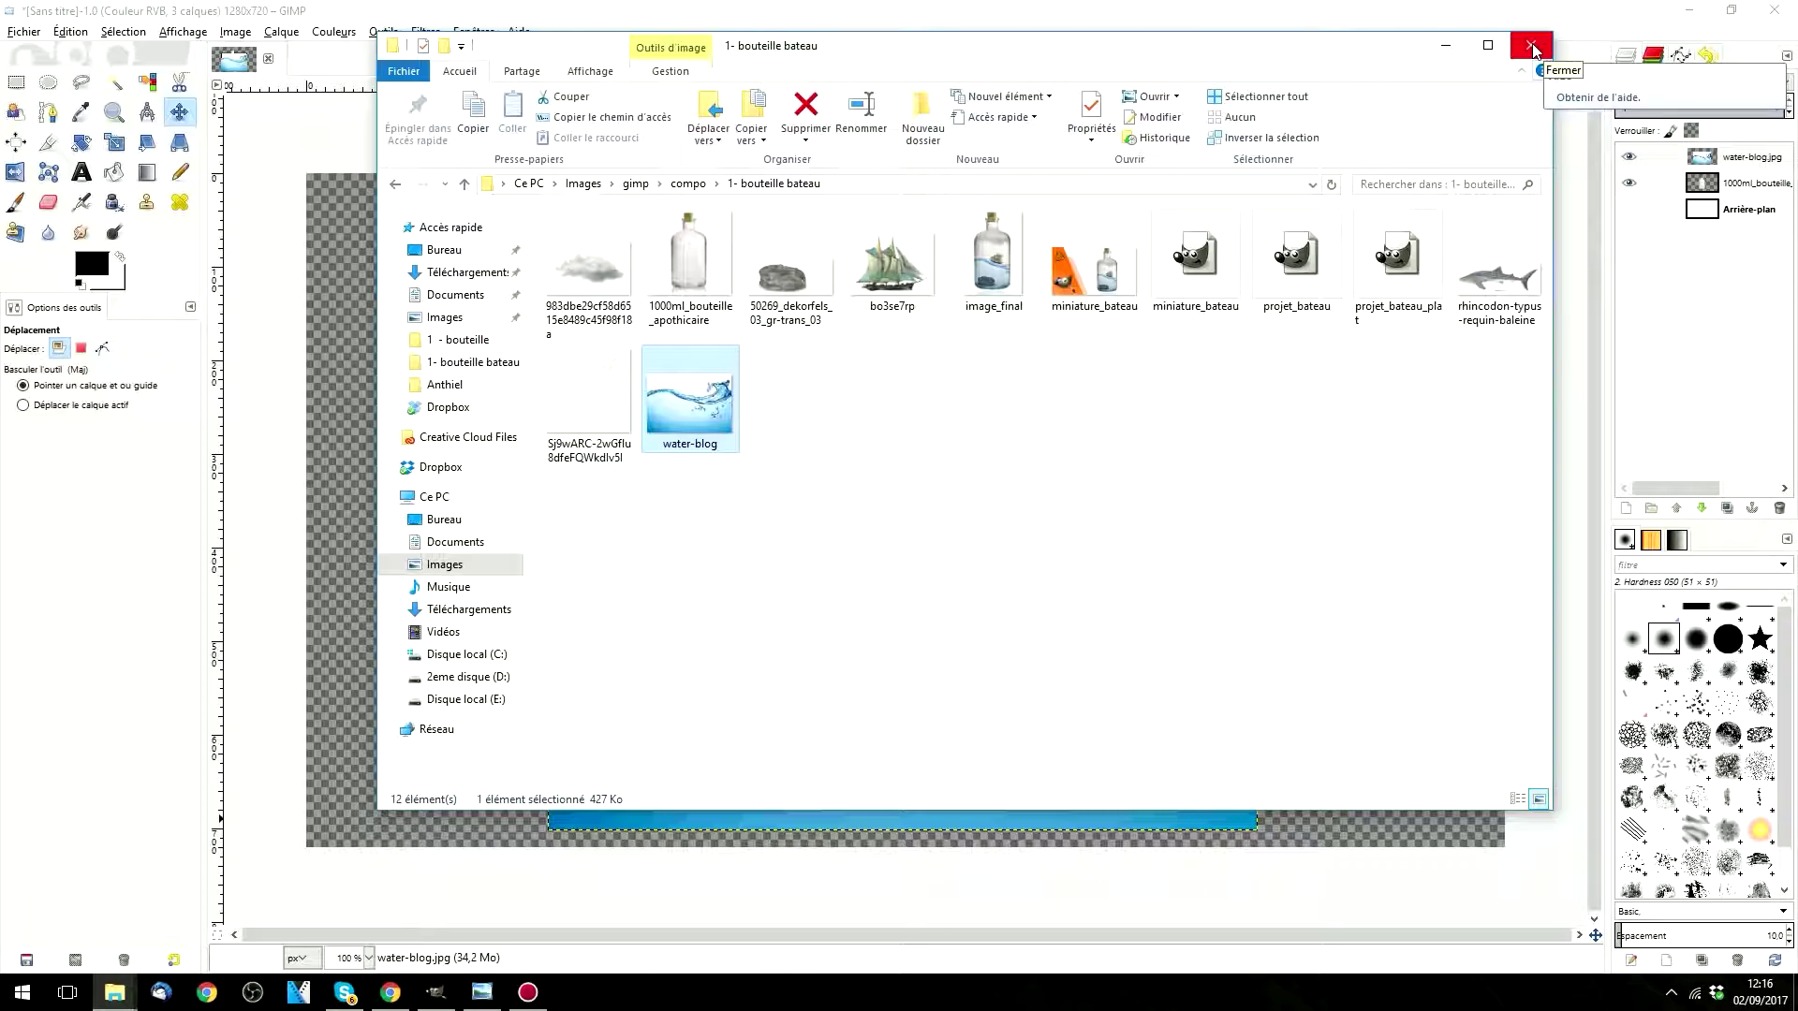
click(1447, 47)
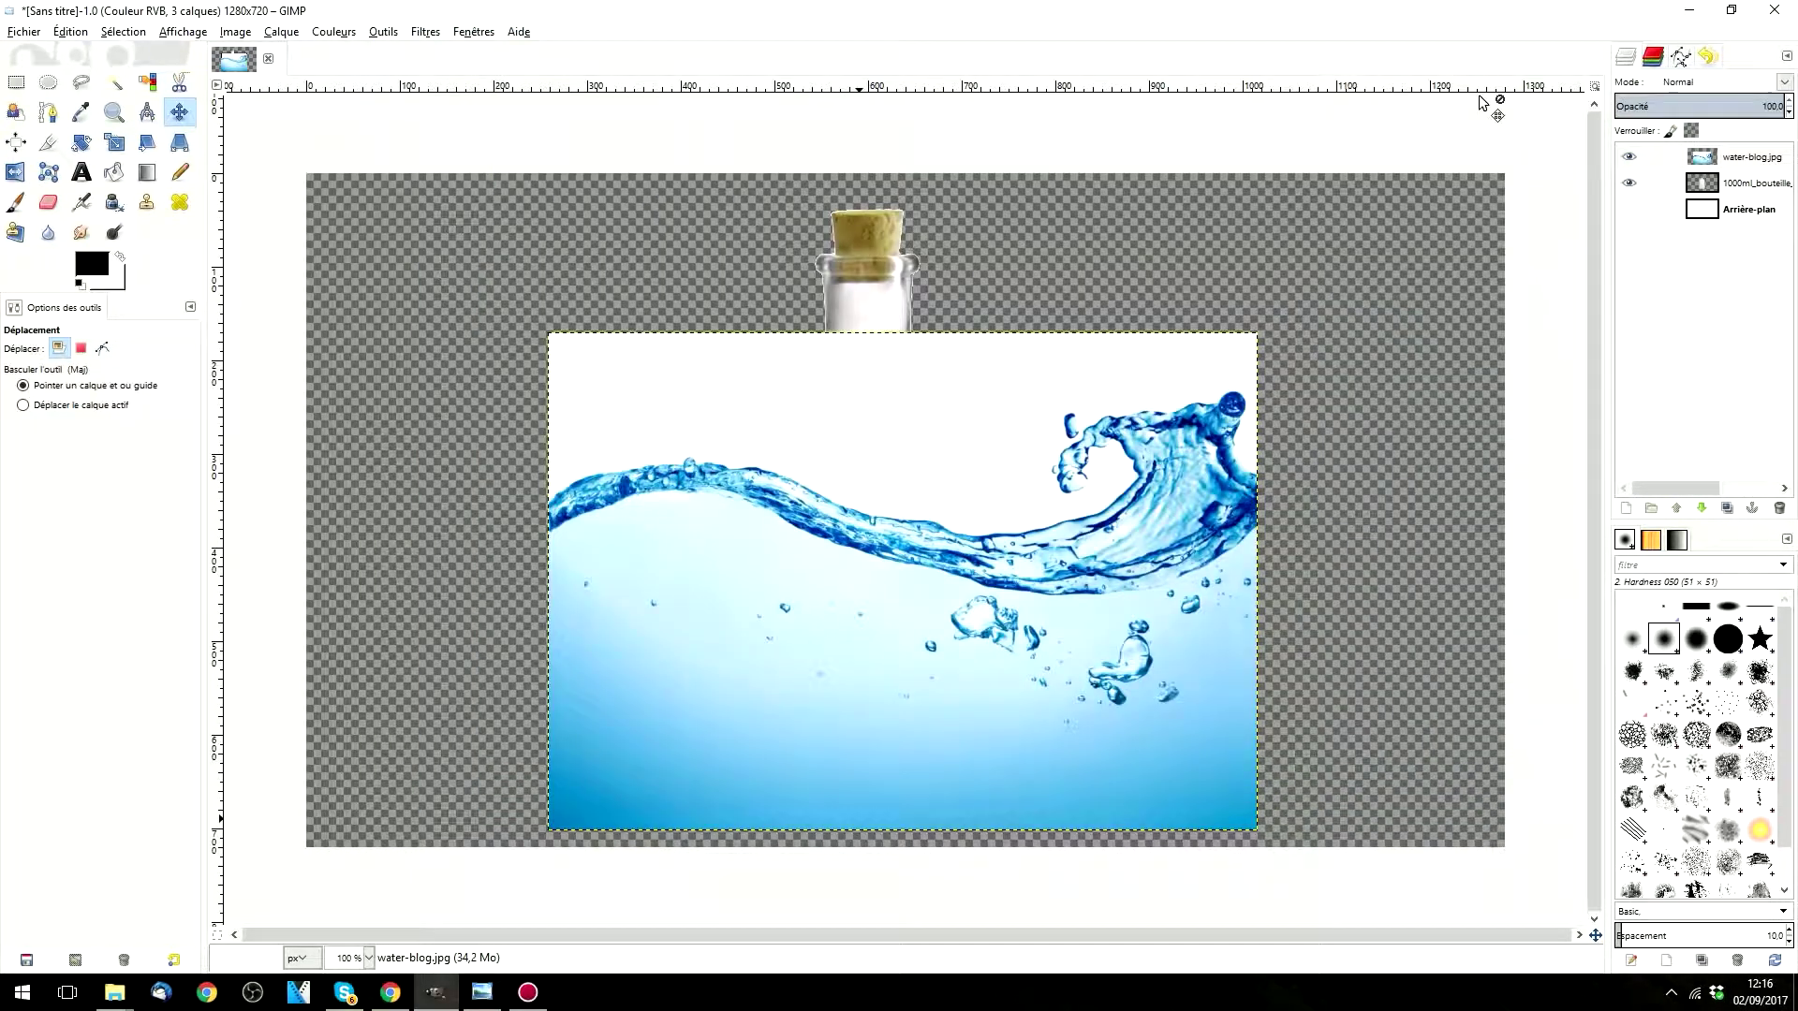
Step: Remove the water-blog layer's alpha channel and add an alpha channel back to the same layer
right_click(1733, 168)
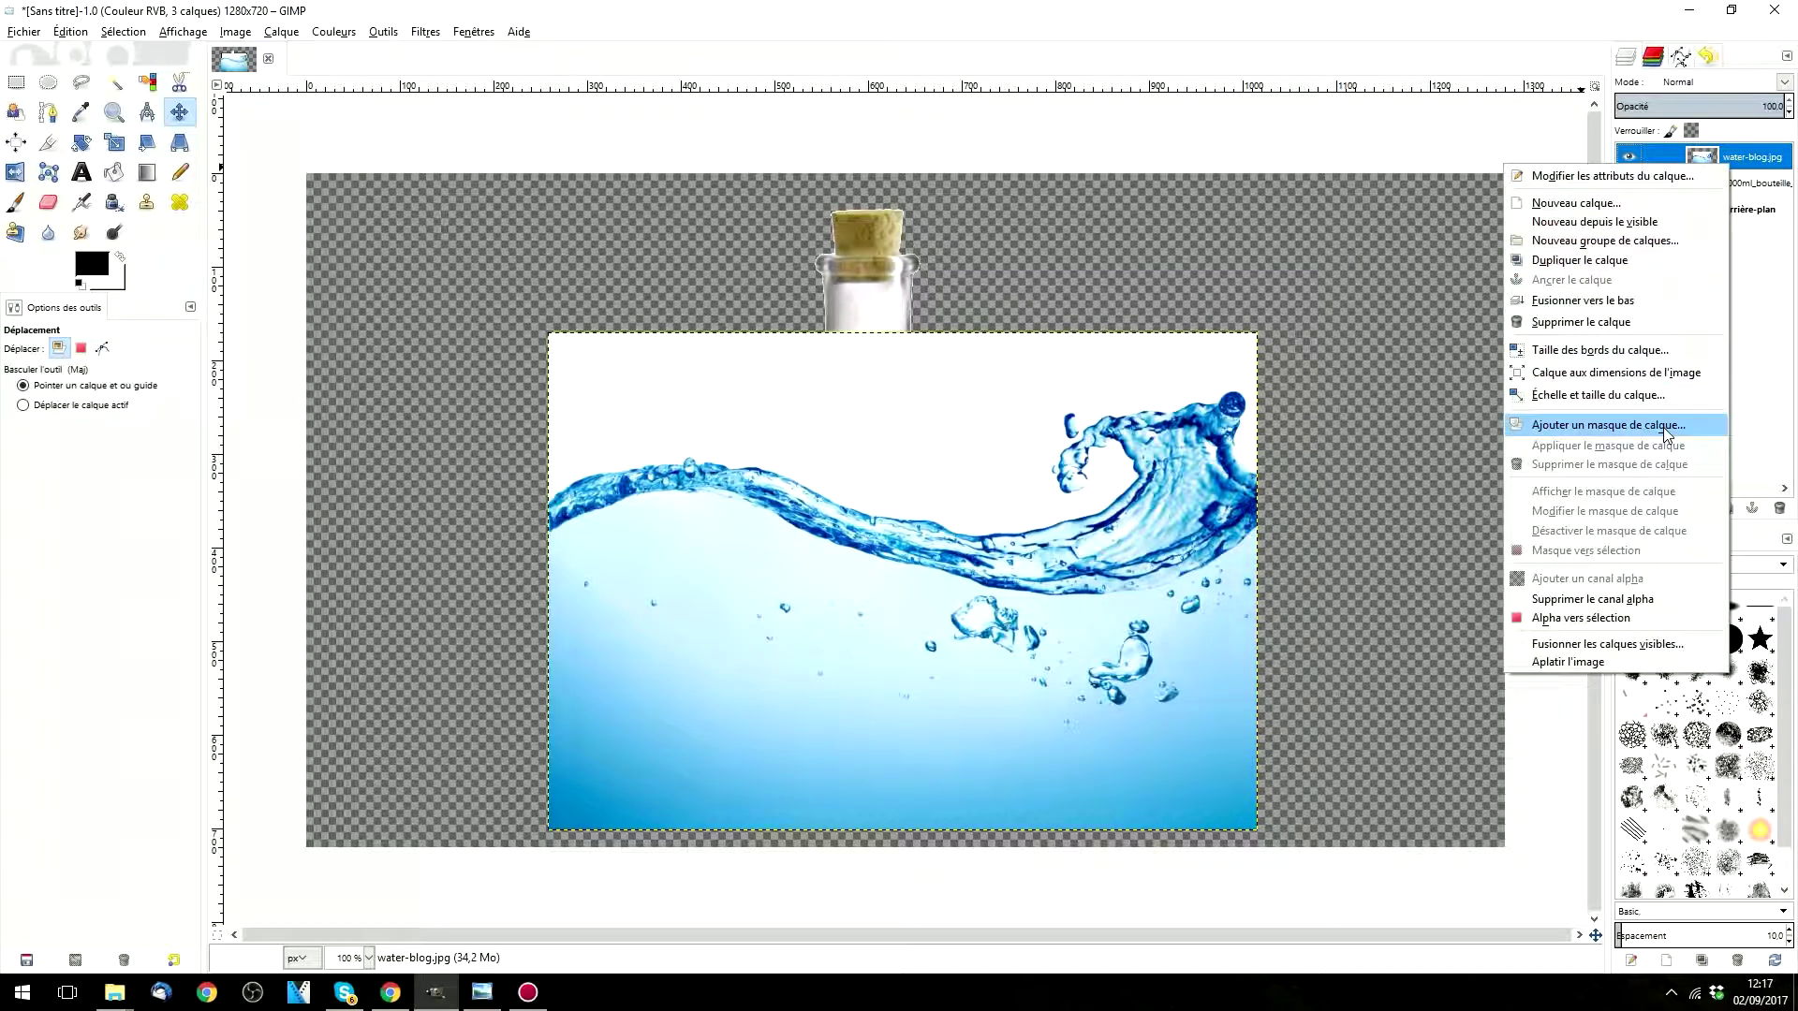
click(1602, 600)
right_click(1728, 157)
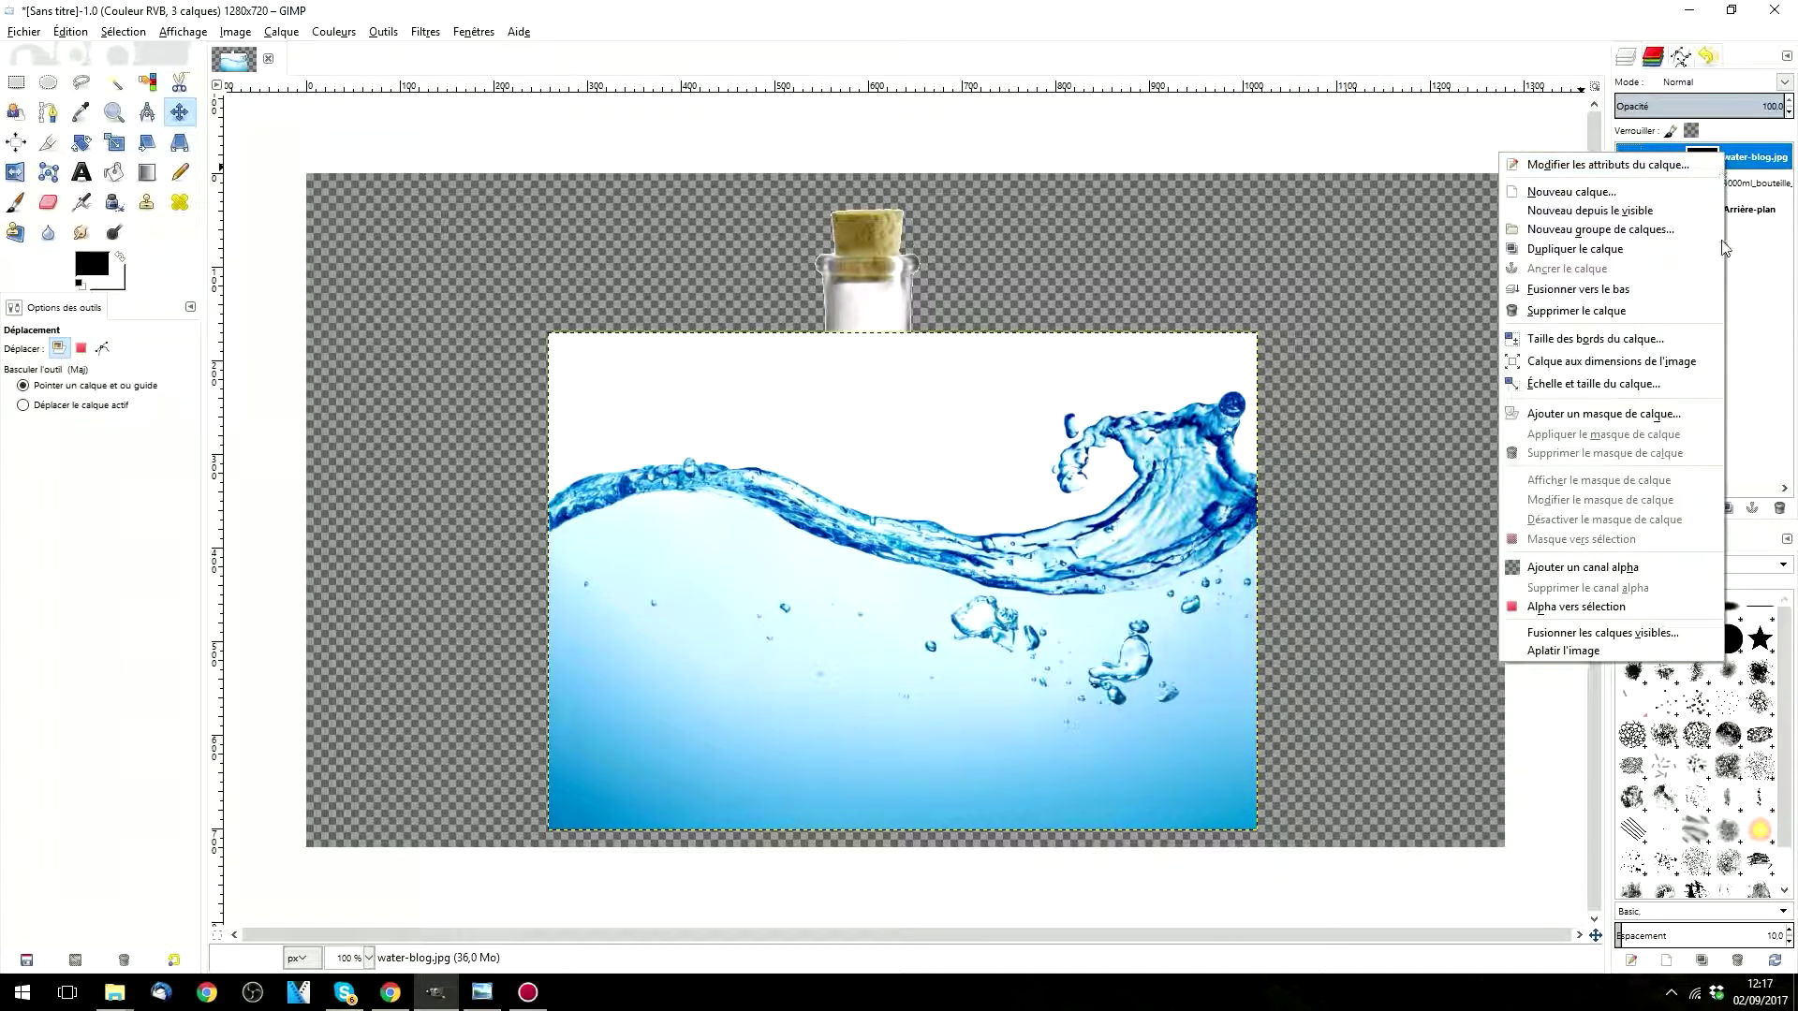
click(1575, 569)
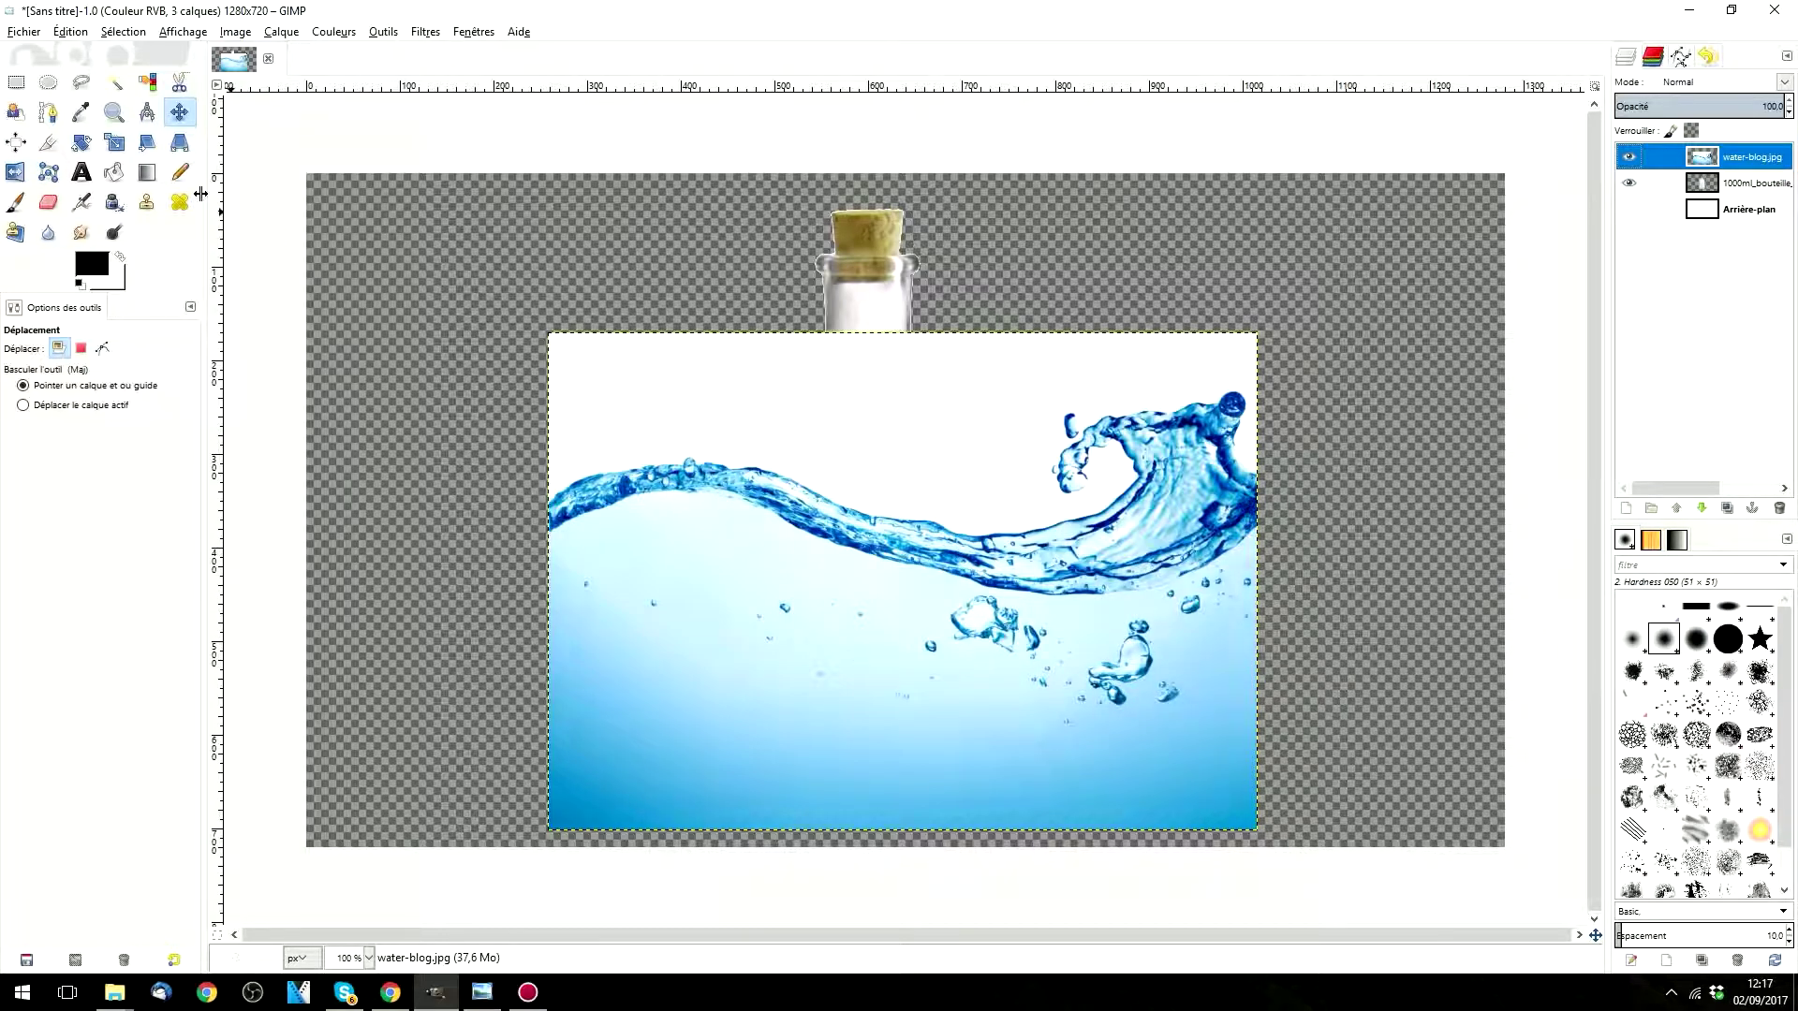
Step: Select the white area above the wave on the water-blog layer with the fuzzy select tool and delete it
click(114, 81)
click(751, 409)
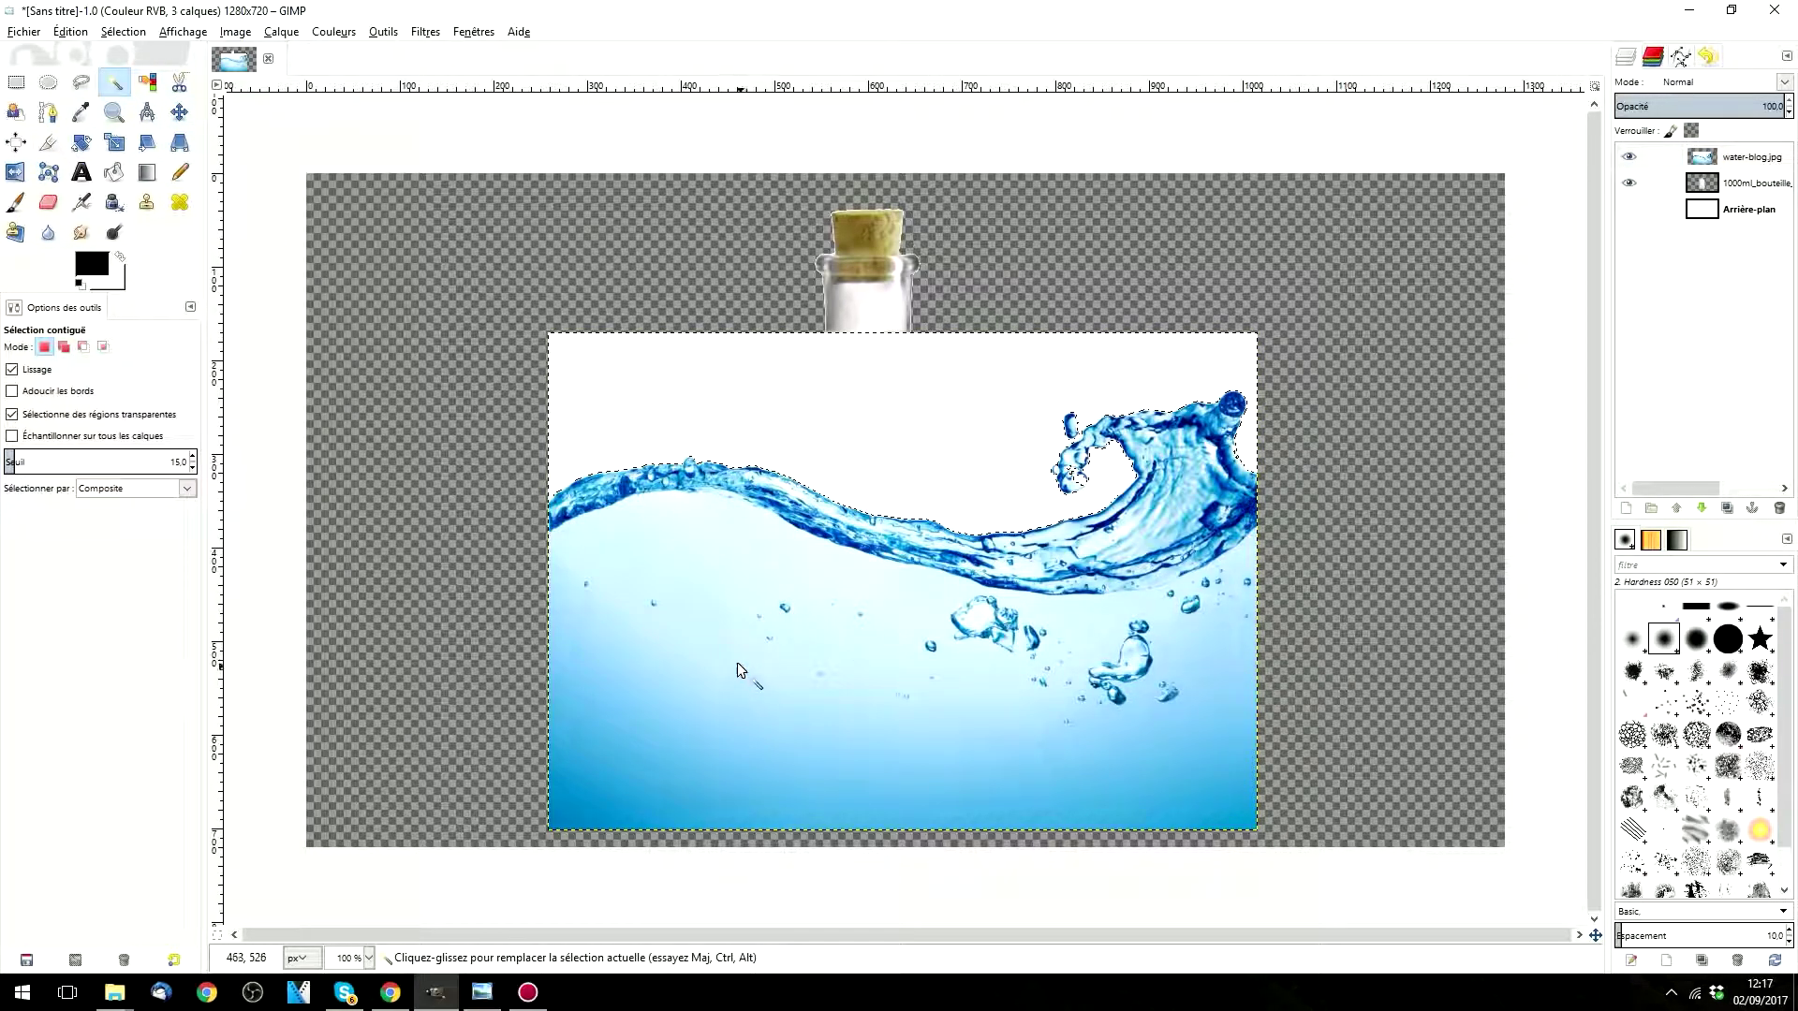
key(Delete)
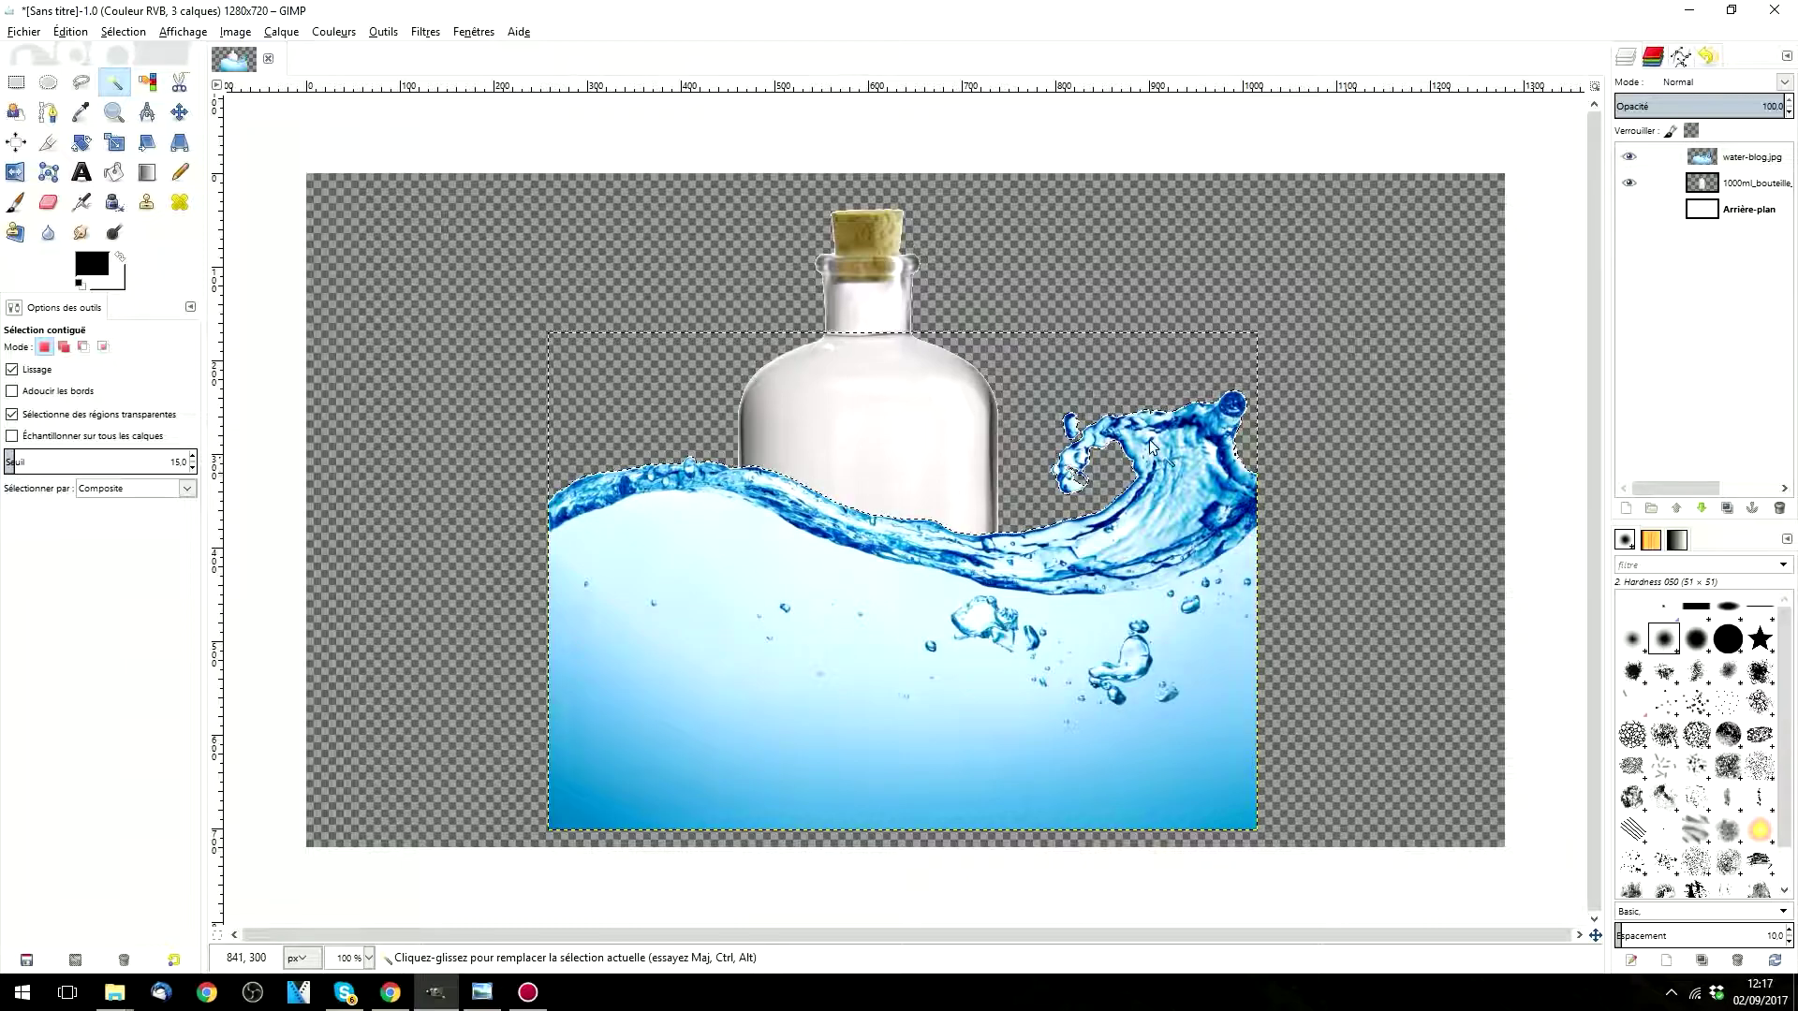
click(1733, 159)
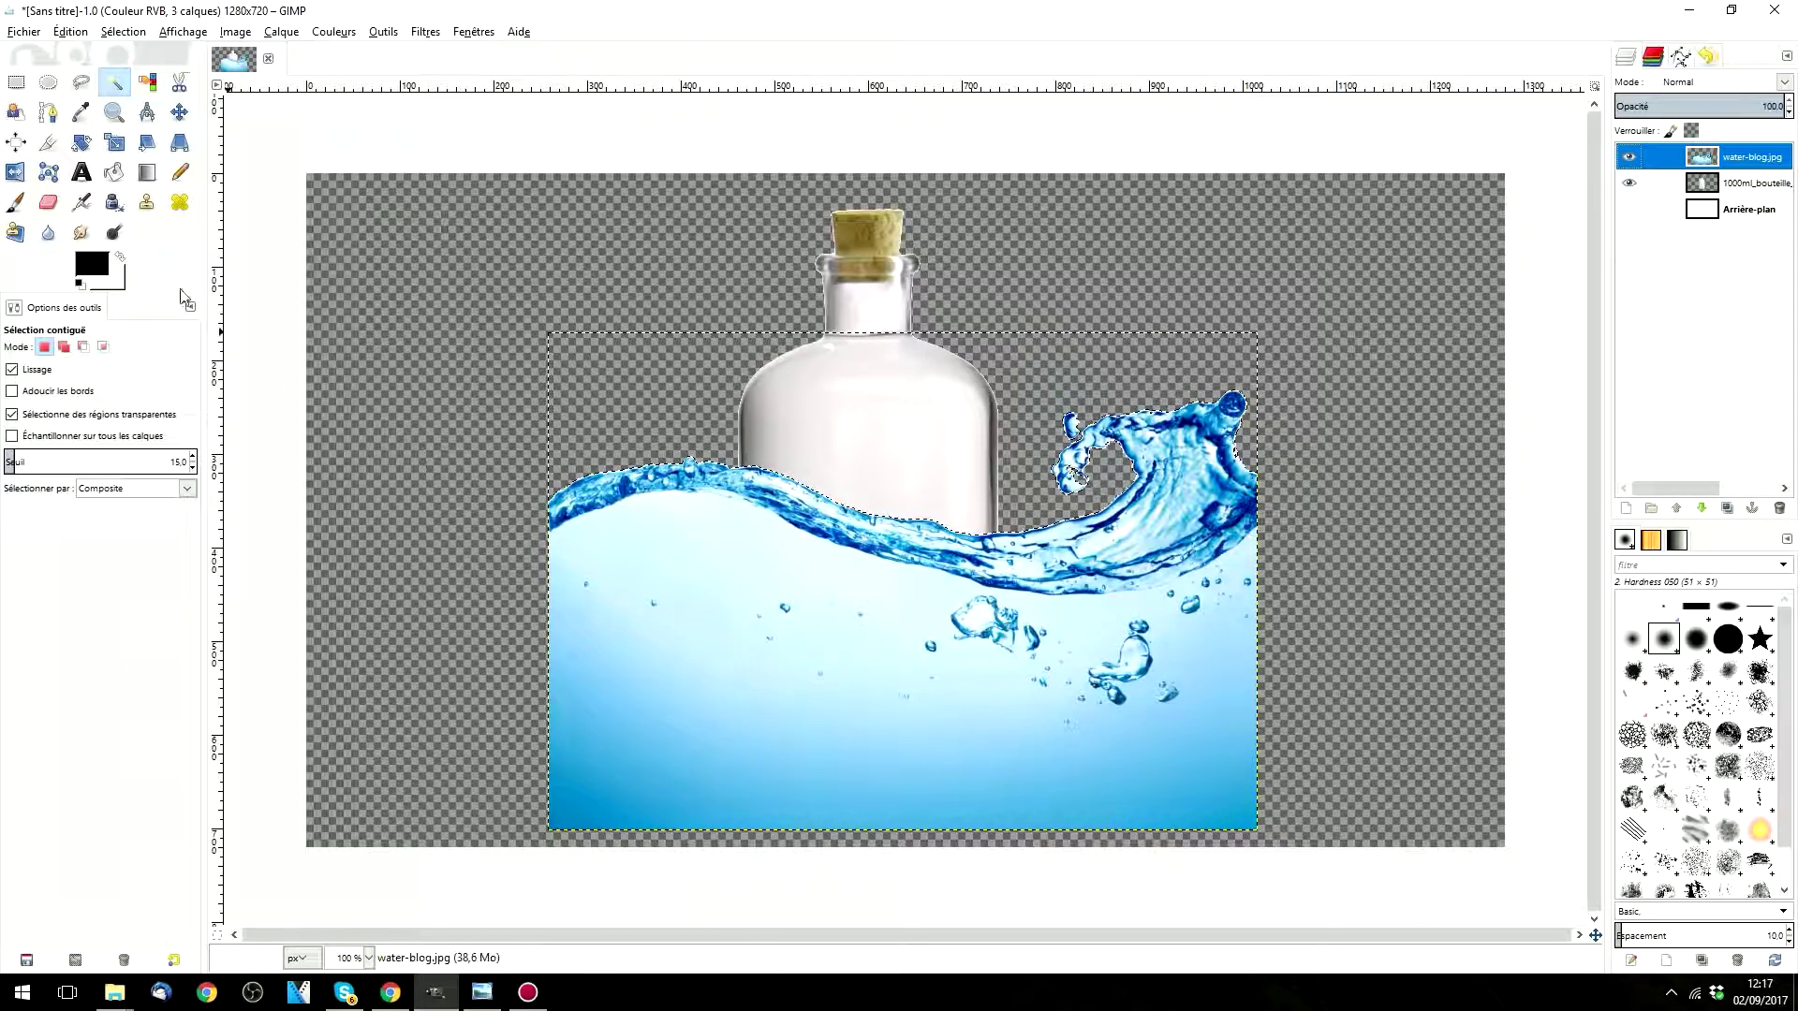
click(114, 143)
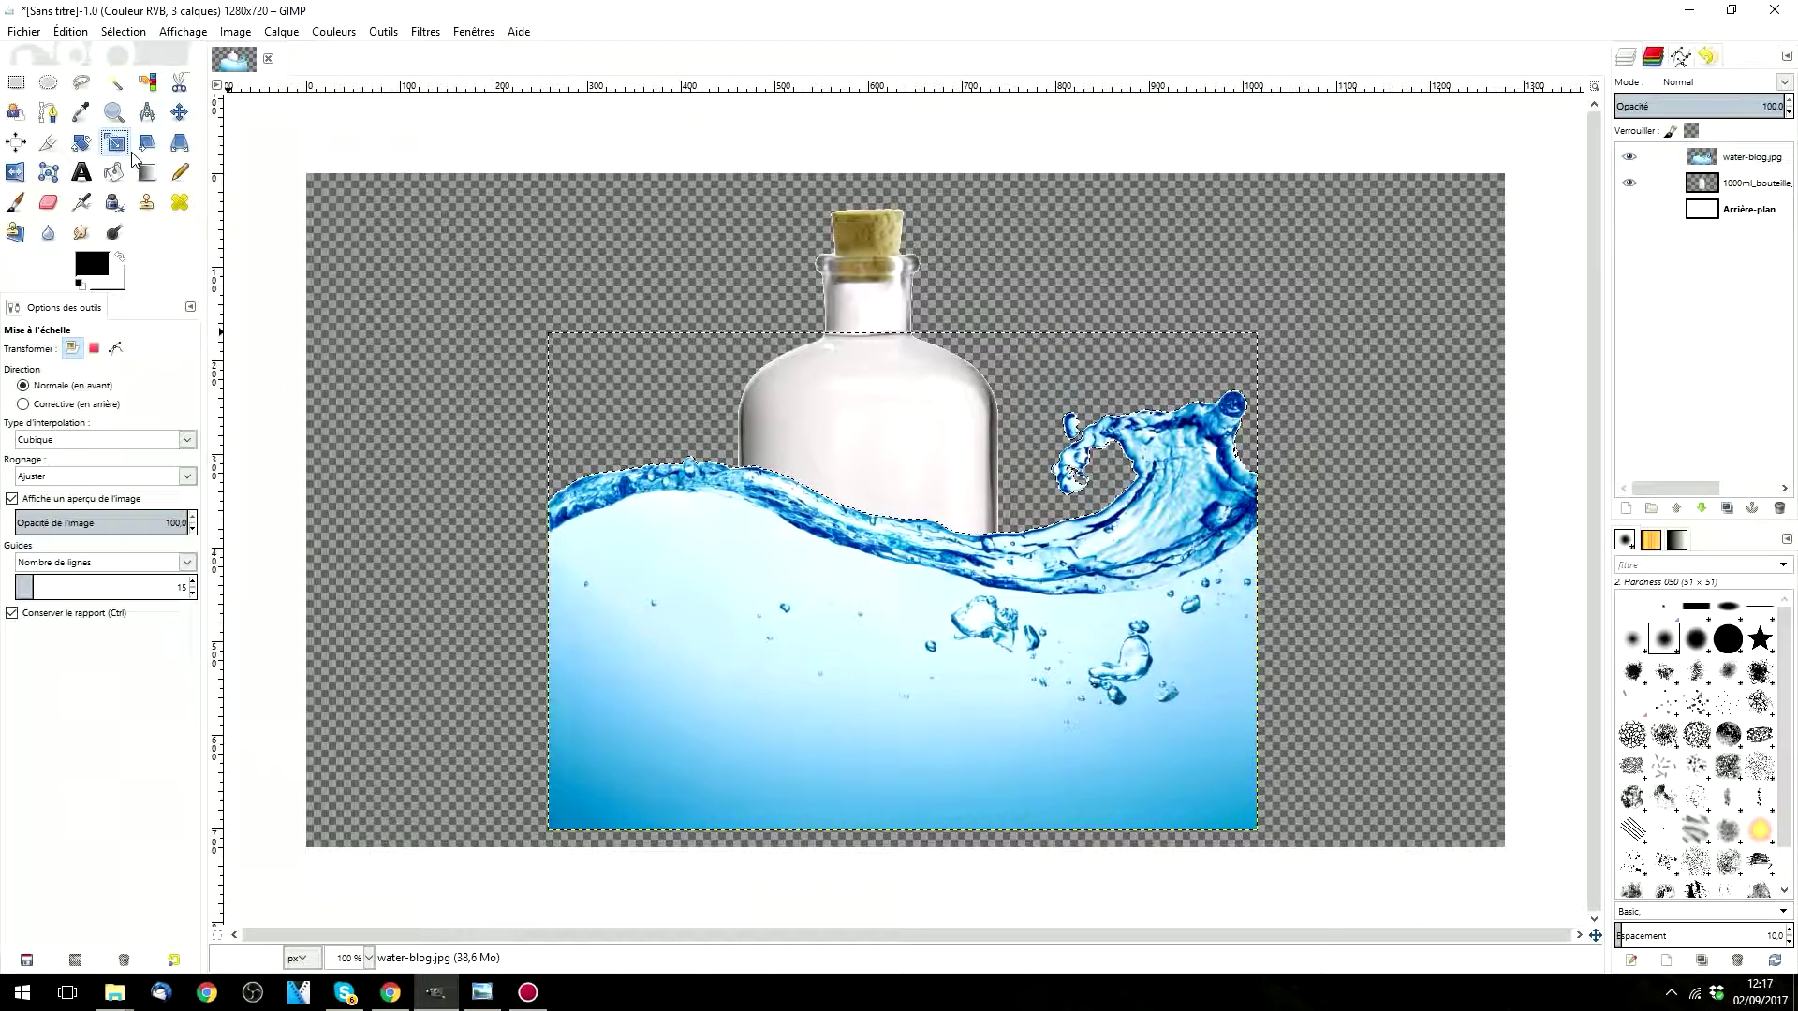
click(766, 640)
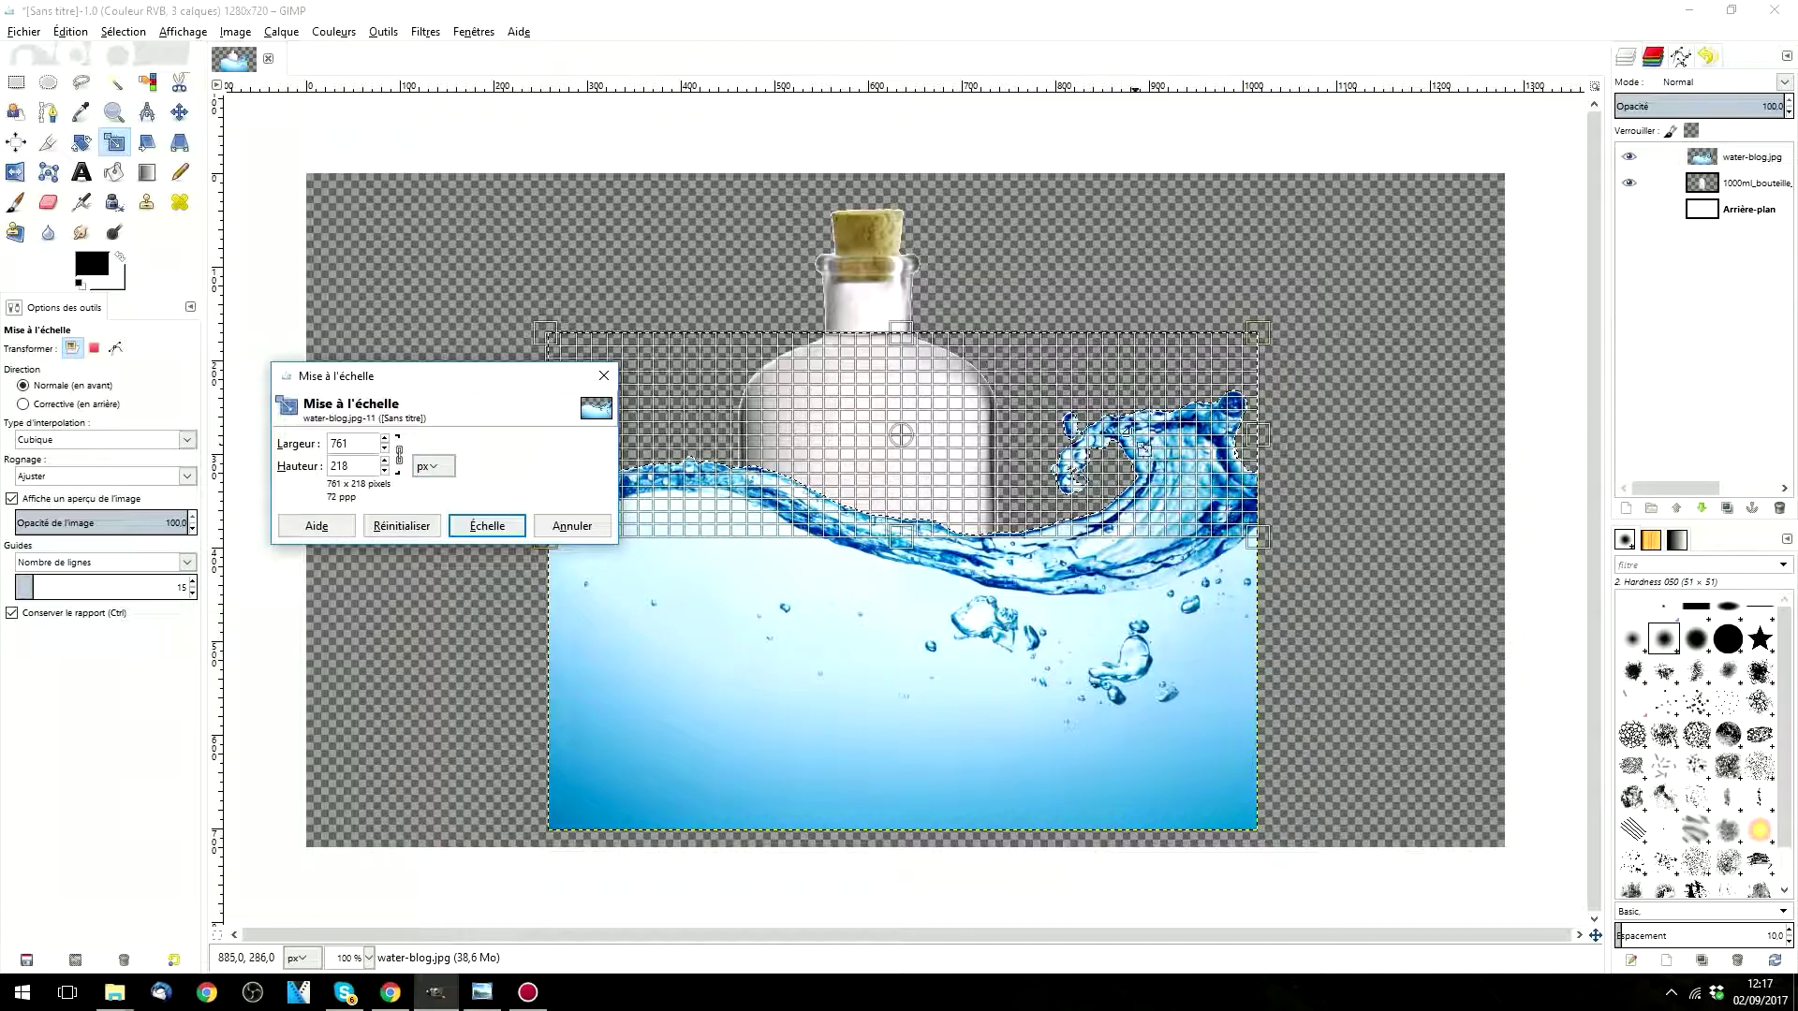
drag(1256, 334, 1420, 326)
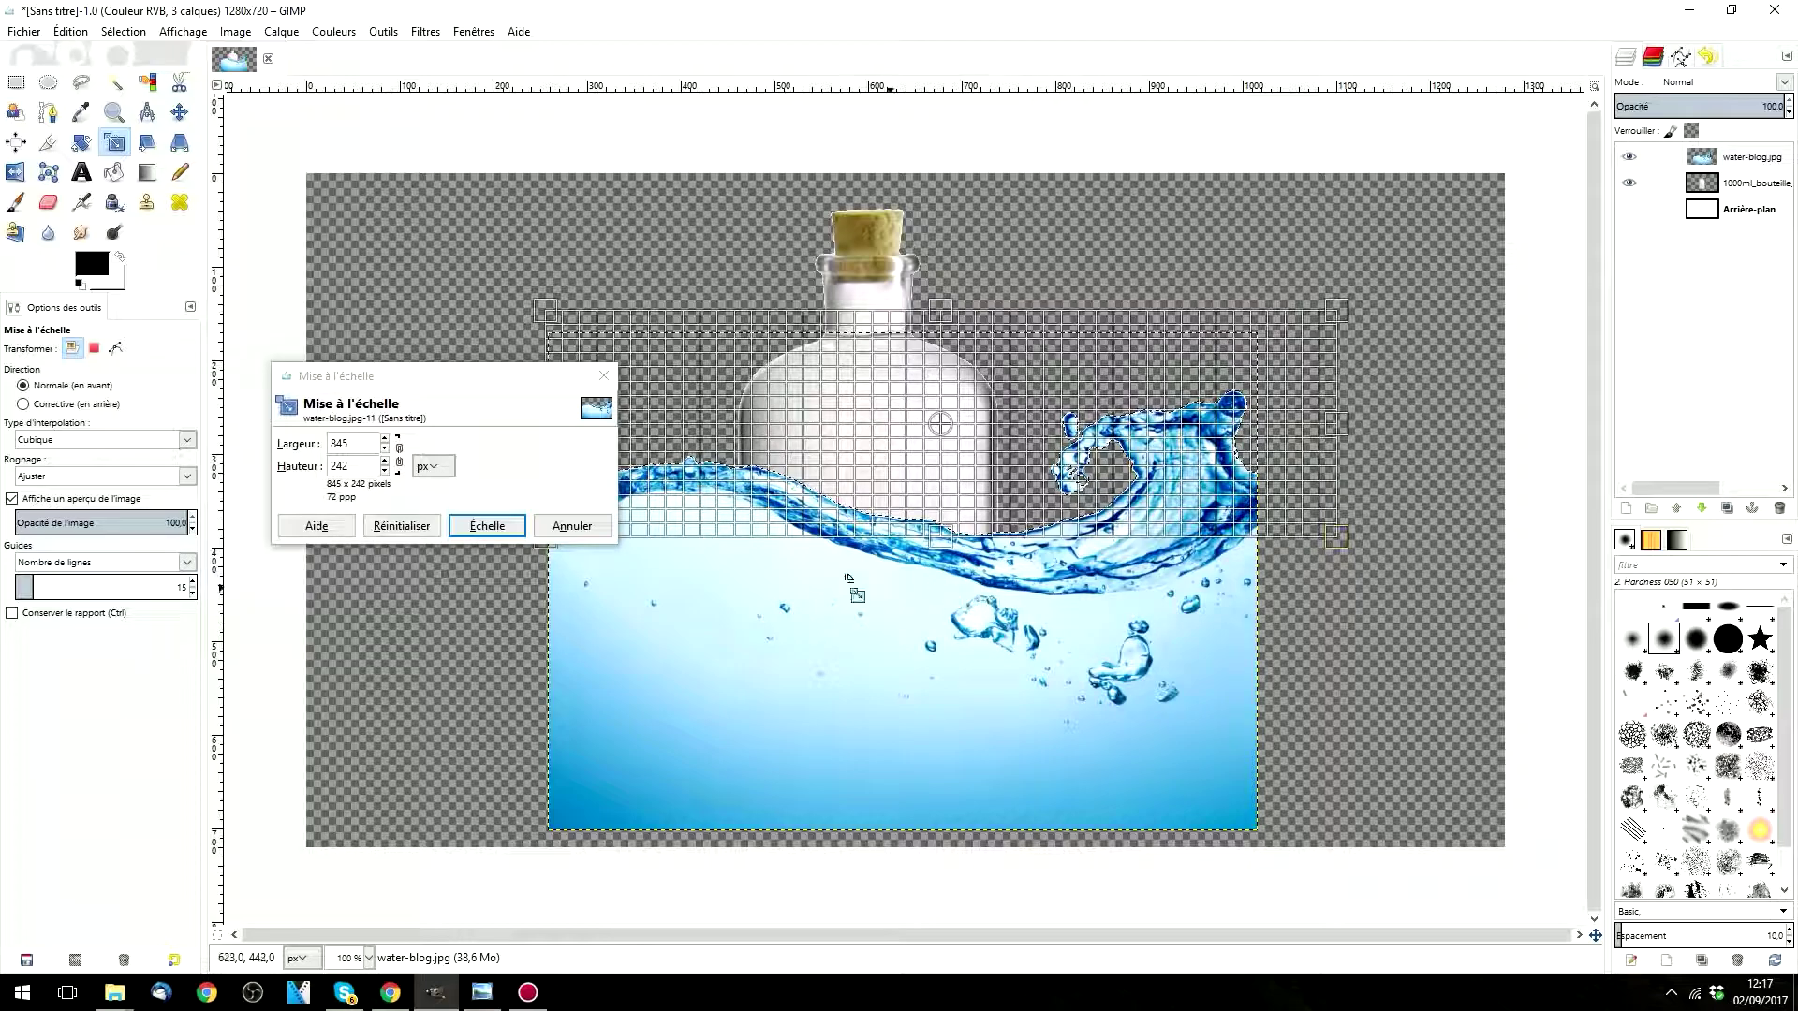
click(574, 527)
Step: Clear the selection and scale the whole water-blog layer down proportionally to about 389 × 273 px
click(122, 31)
click(141, 75)
click(899, 585)
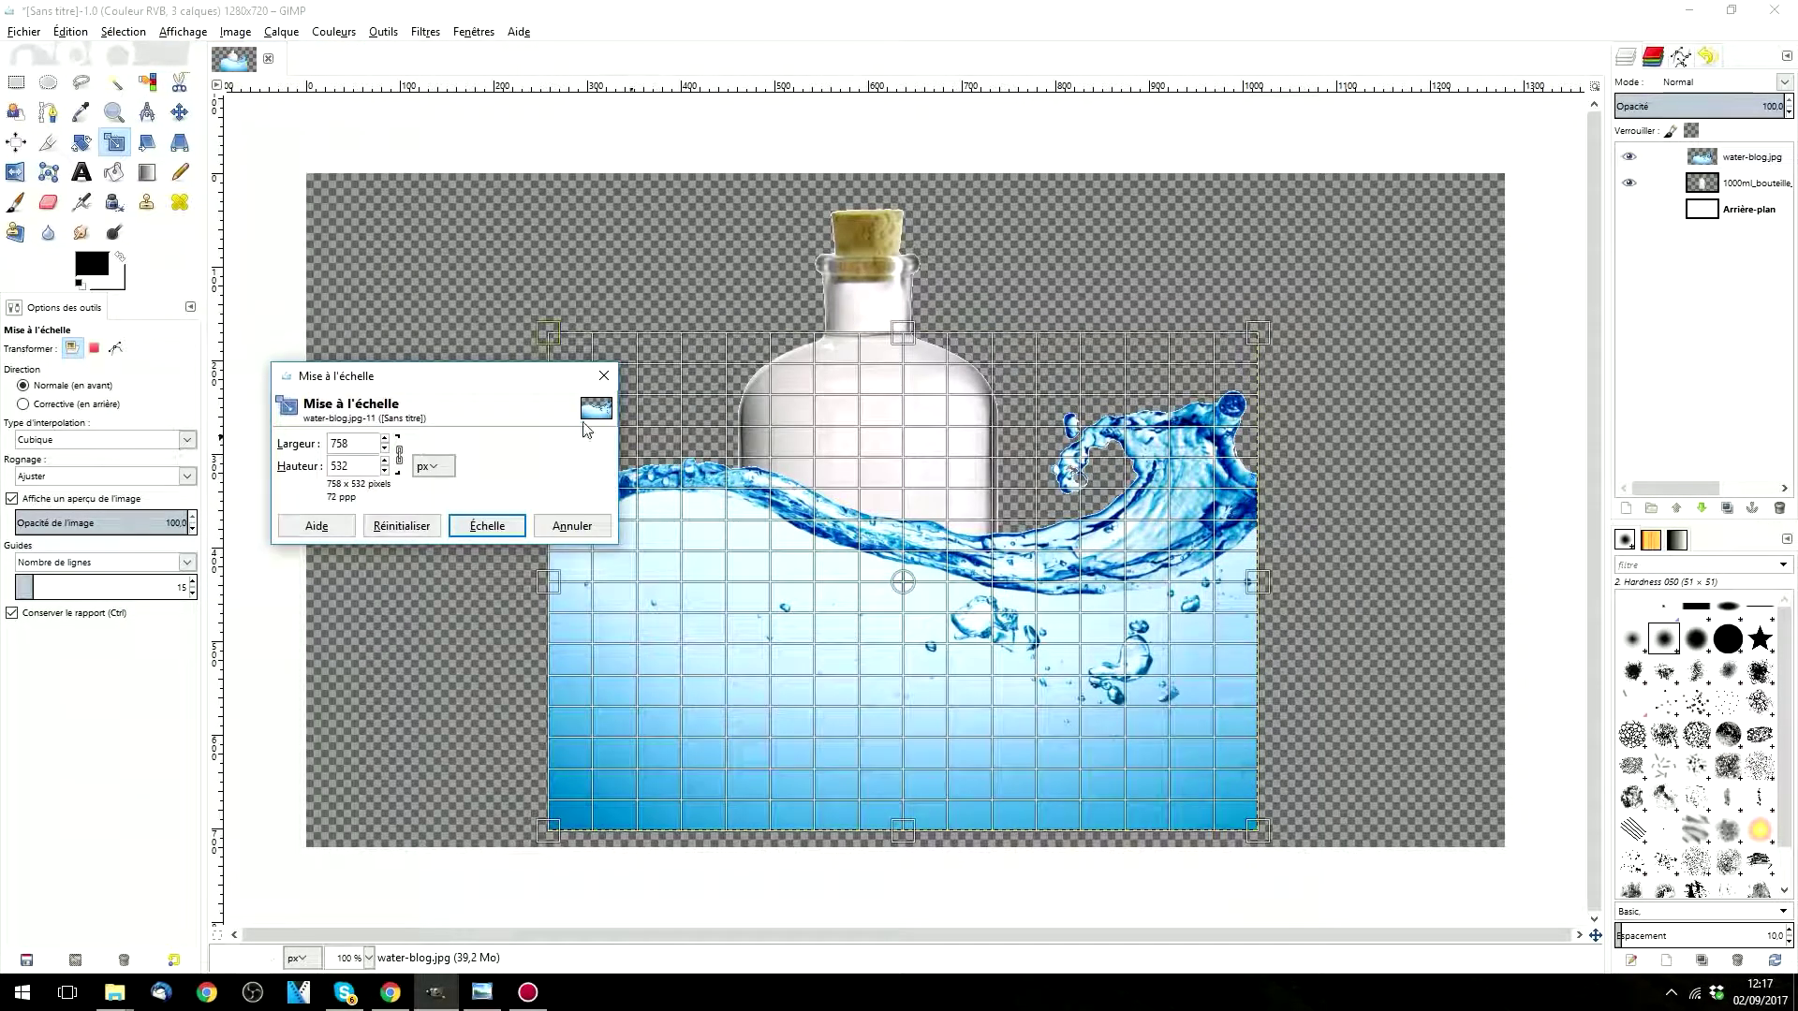
drag(1263, 339, 936, 573)
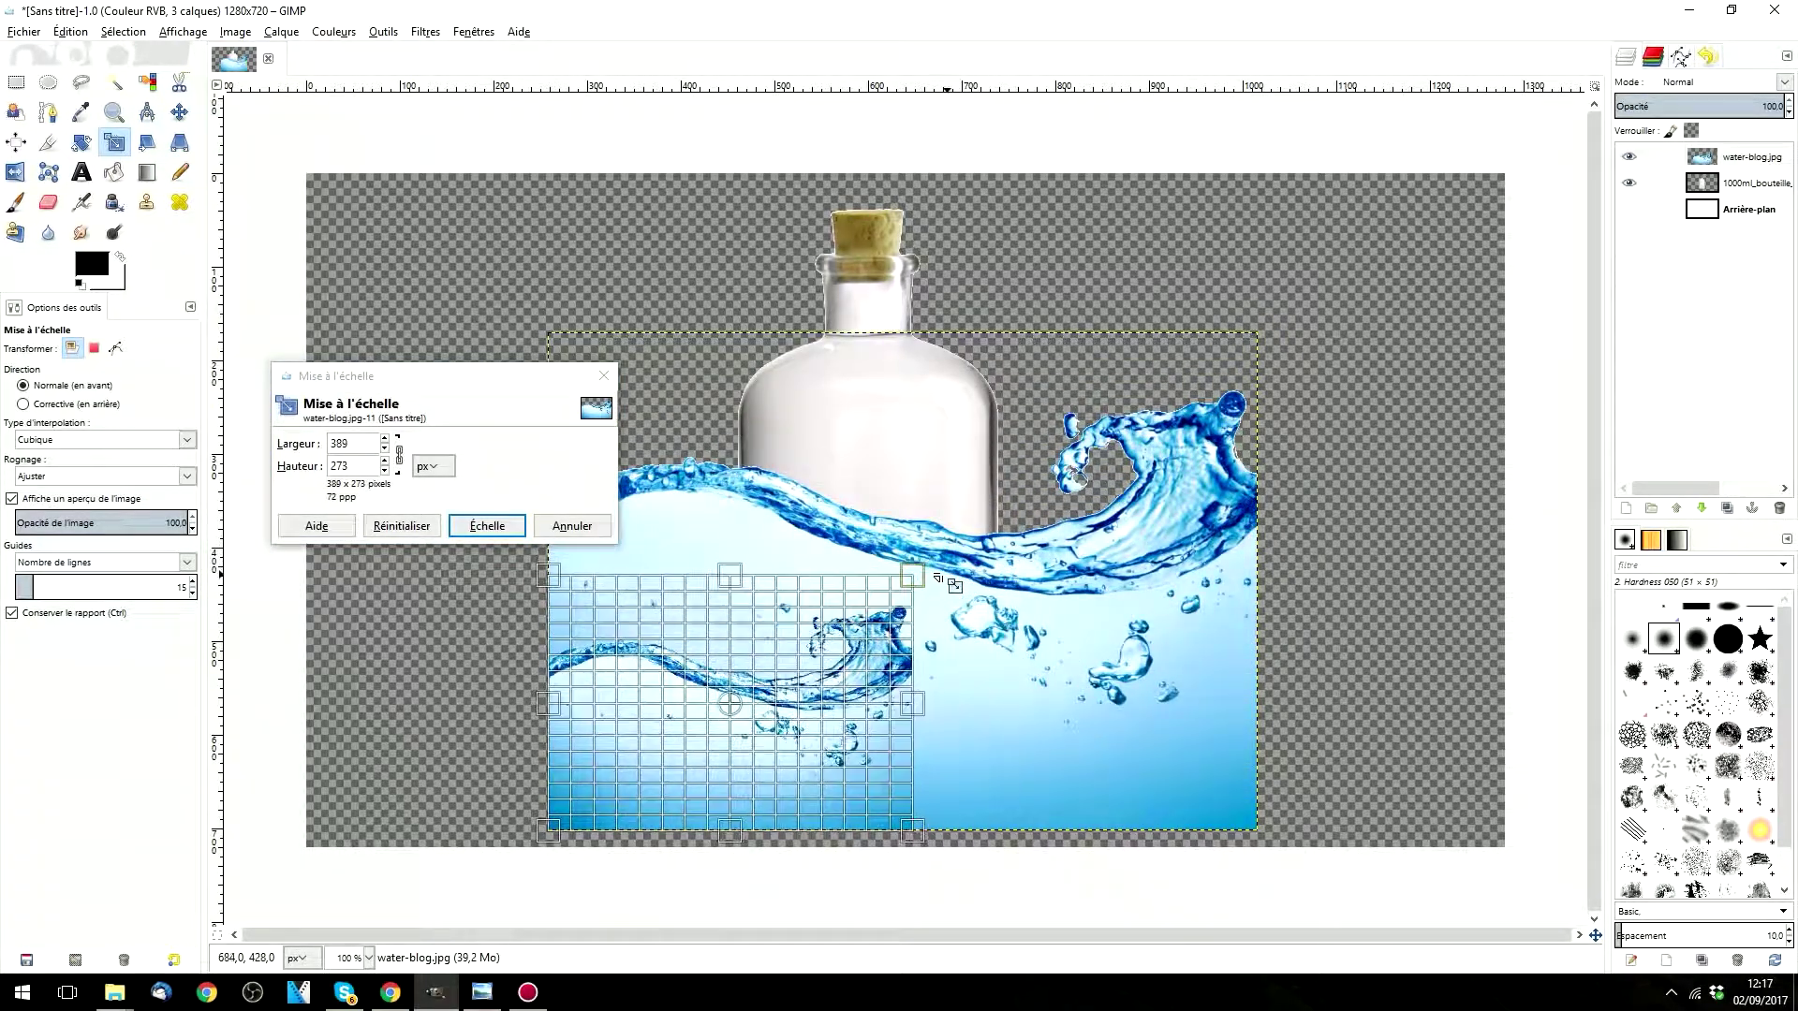
click(487, 526)
Step: Move the water layer over the lower part of the bottle, aligning its left edge with the bottle's left side
click(179, 111)
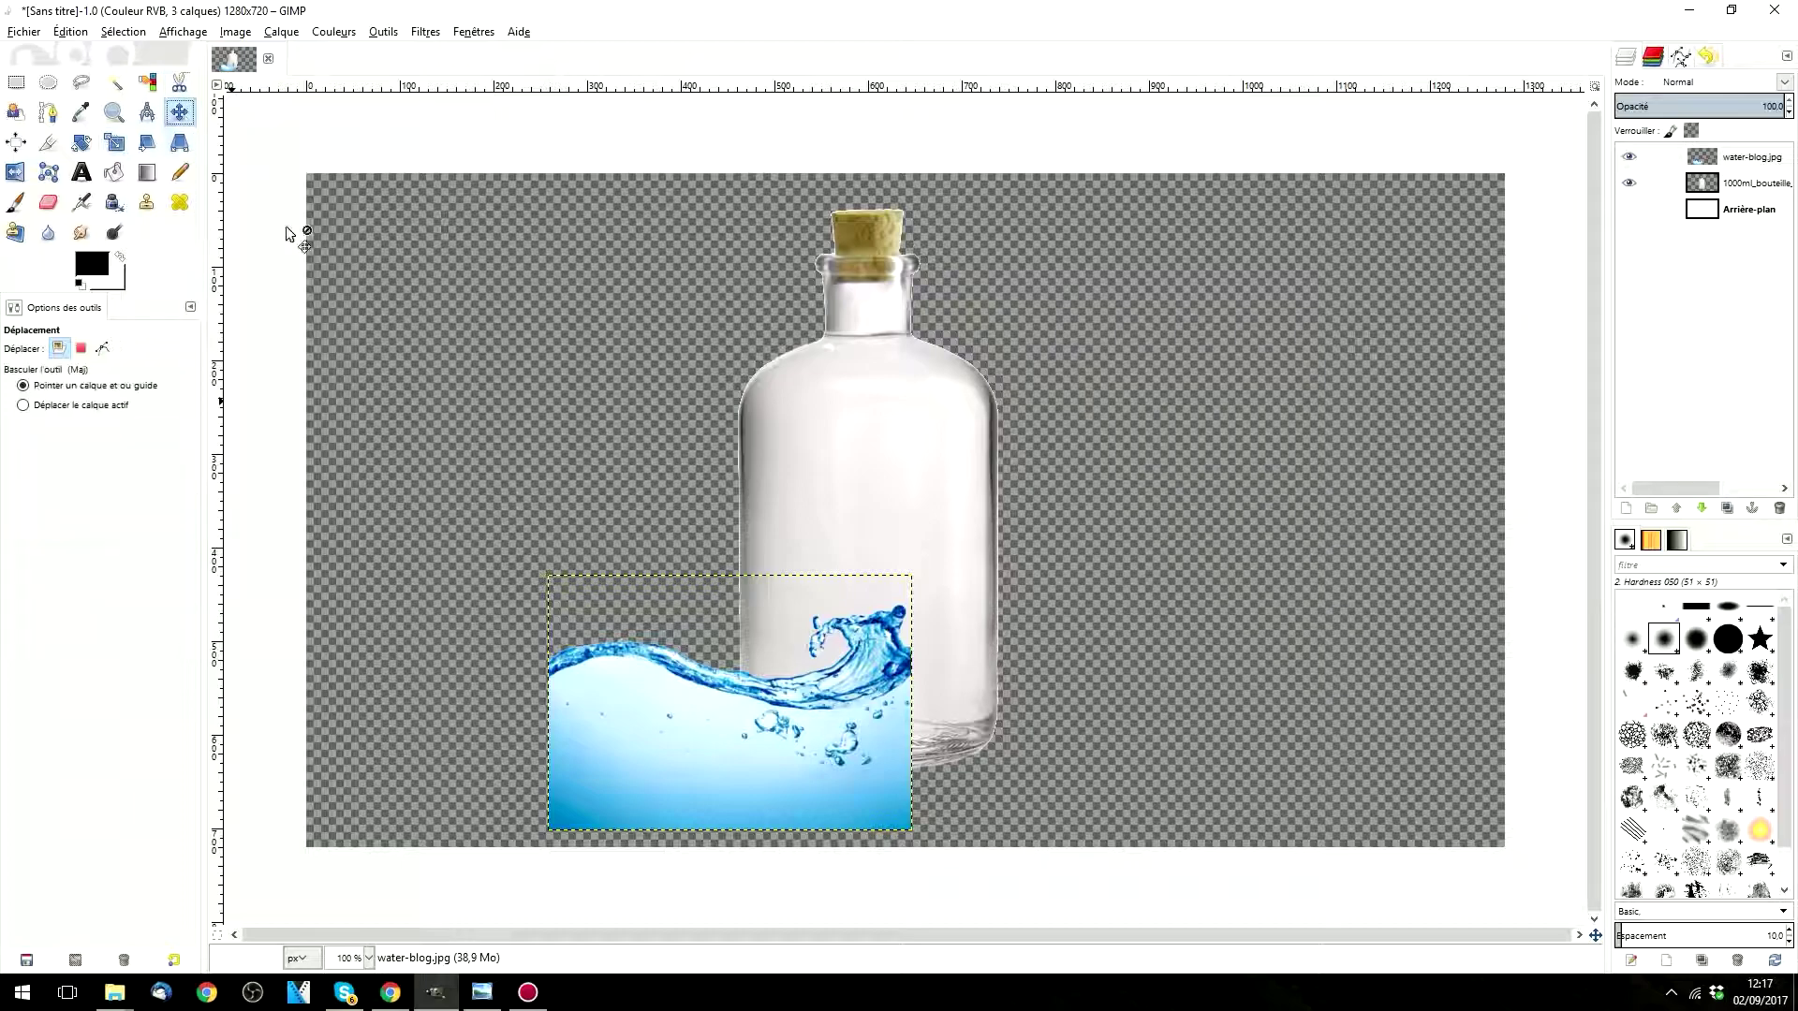
drag(860, 783, 1026, 716)
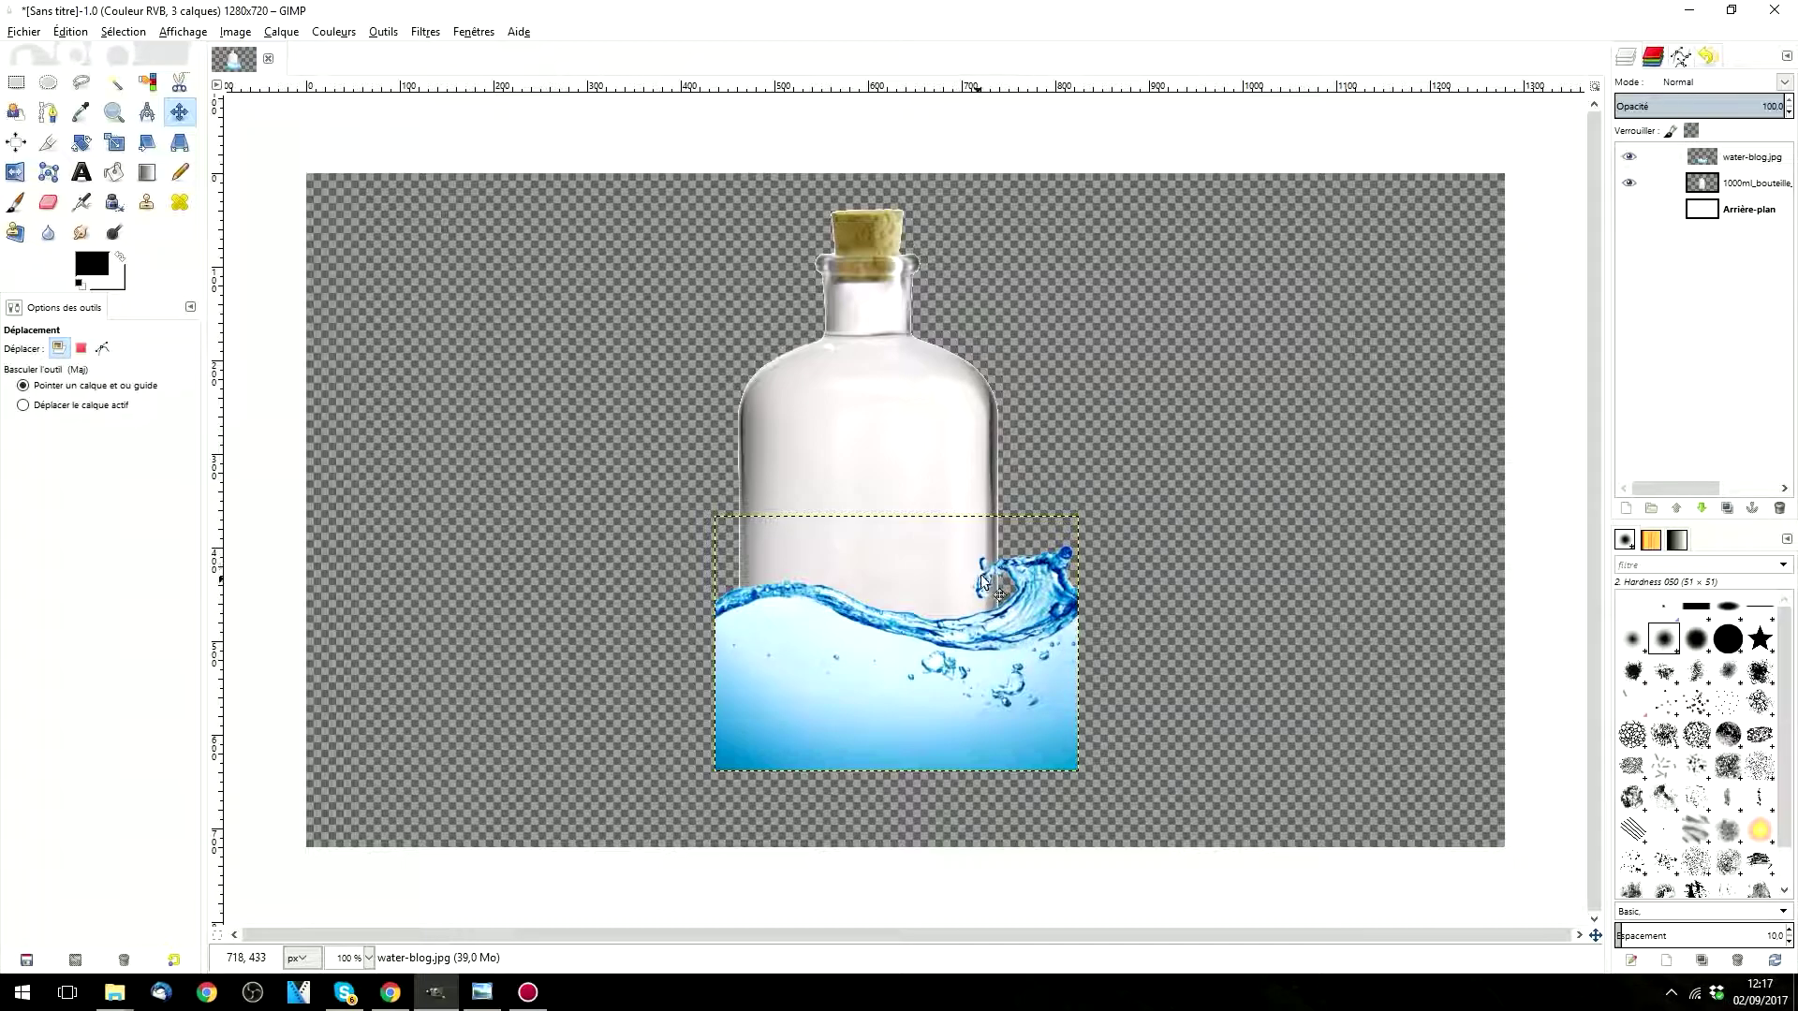
drag(979, 615, 985, 662)
scroll(1031, 647, up, 5)
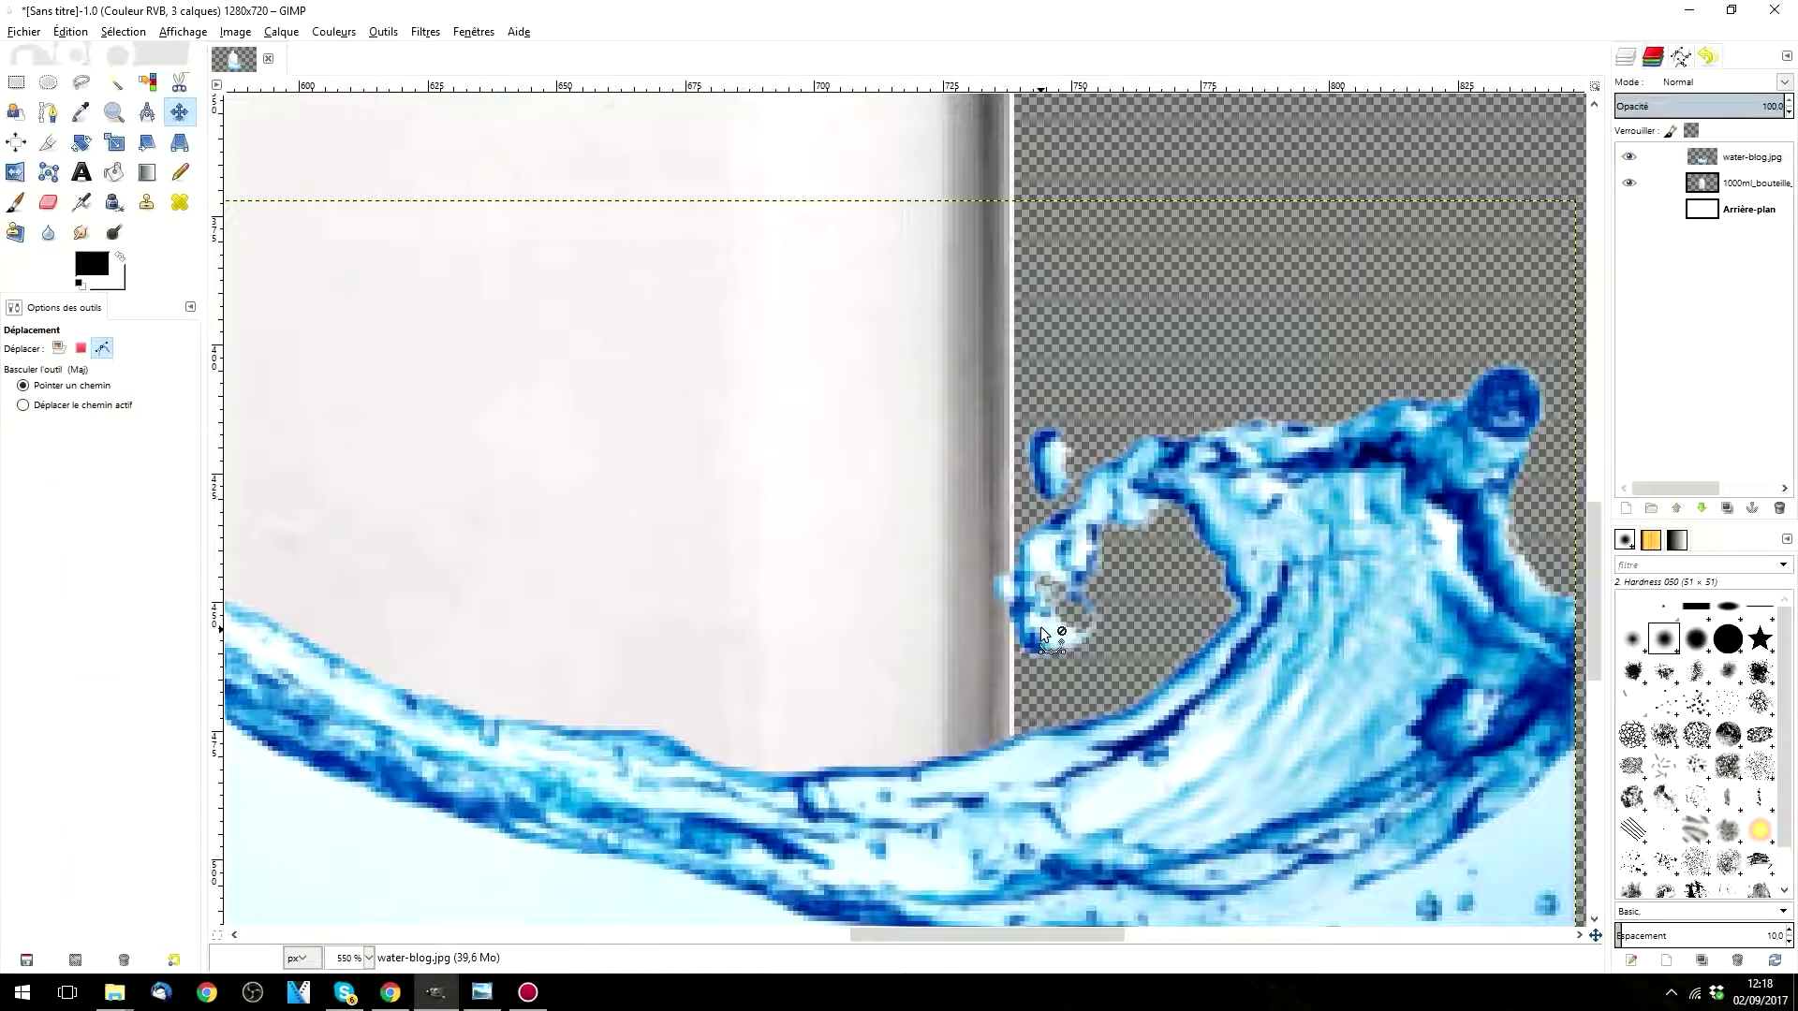
scroll(1042, 635, down, 5)
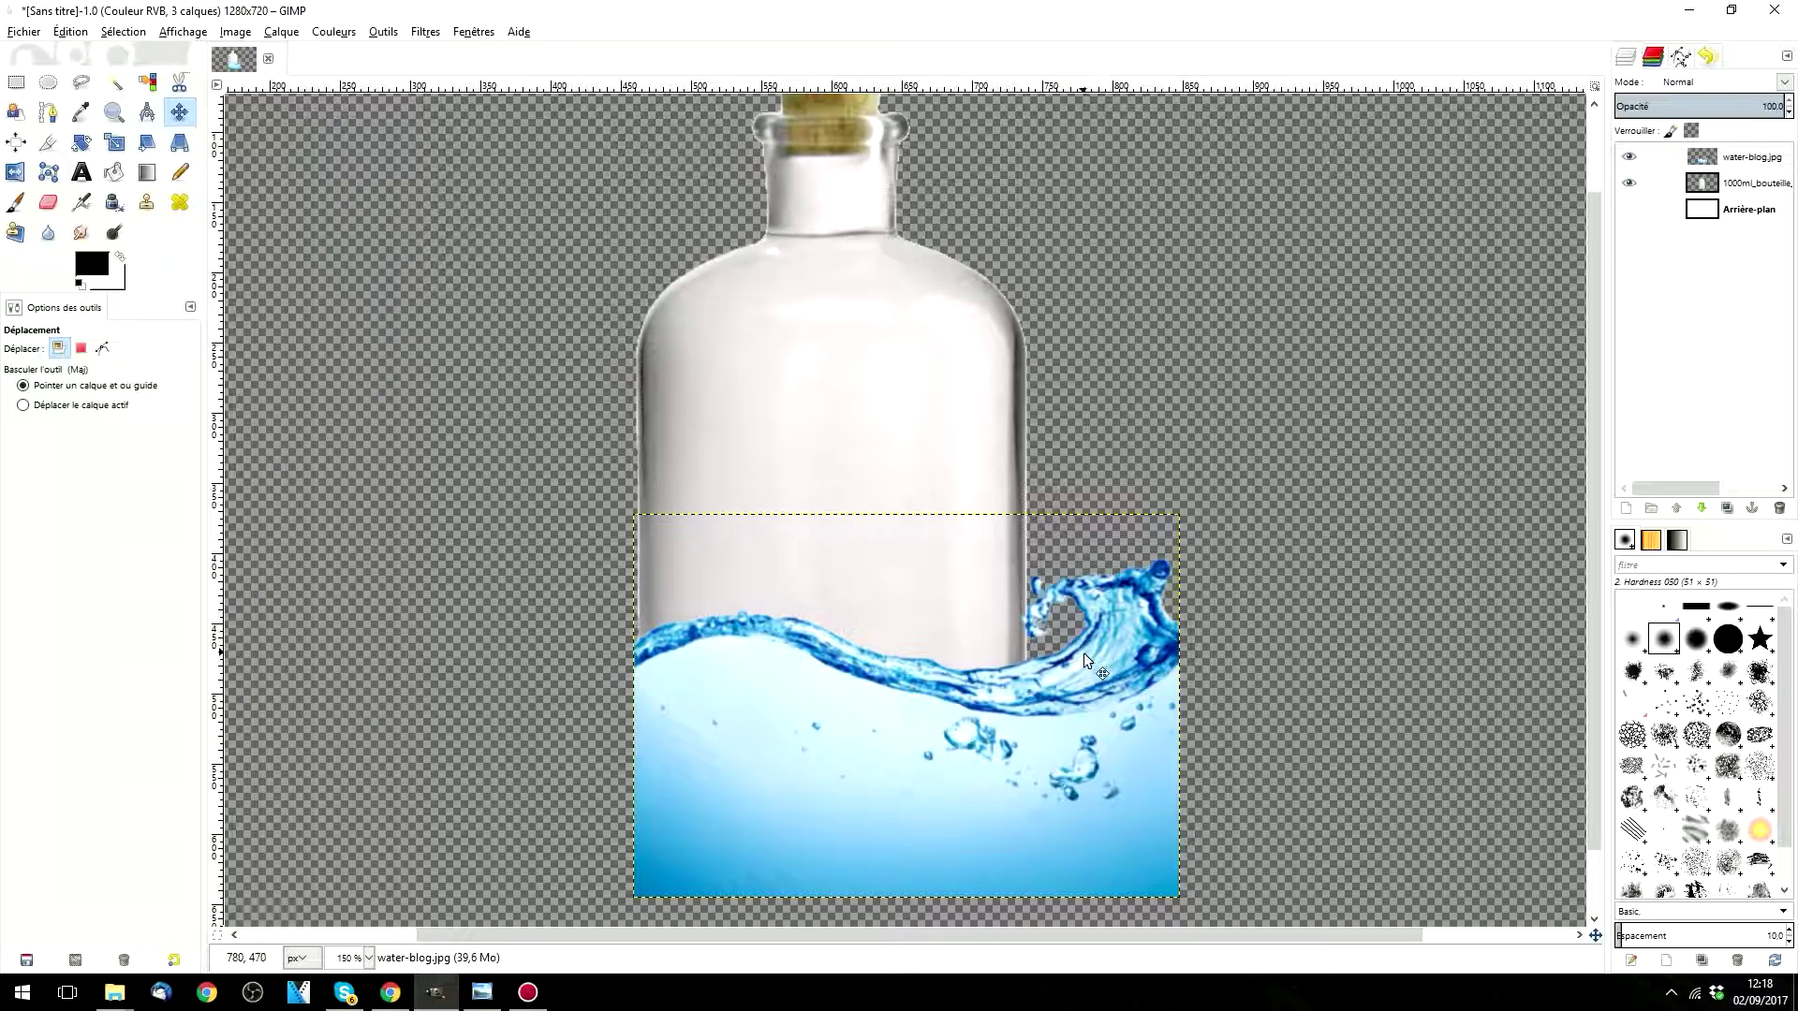
Step: Lower the water-blog layer's opacity to 38.5 and add a white (full opacity) layer mask to it
click(1740, 161)
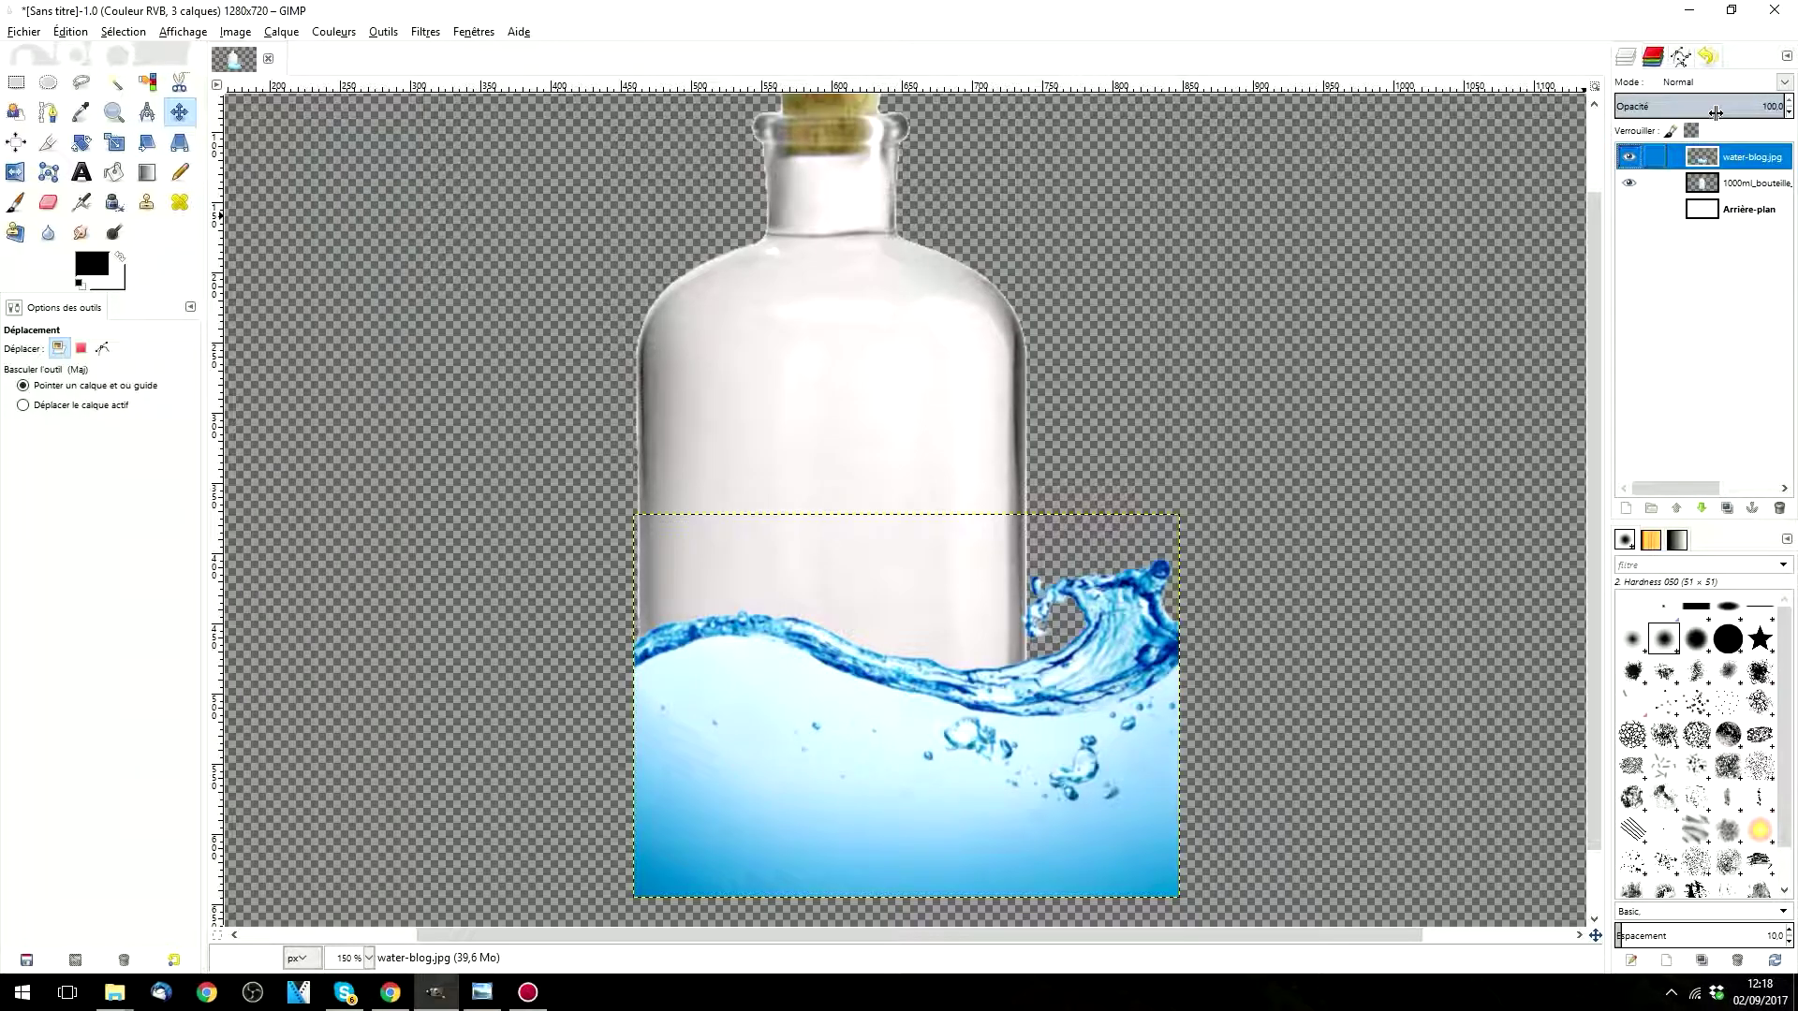
drag(1723, 100, 1681, 103)
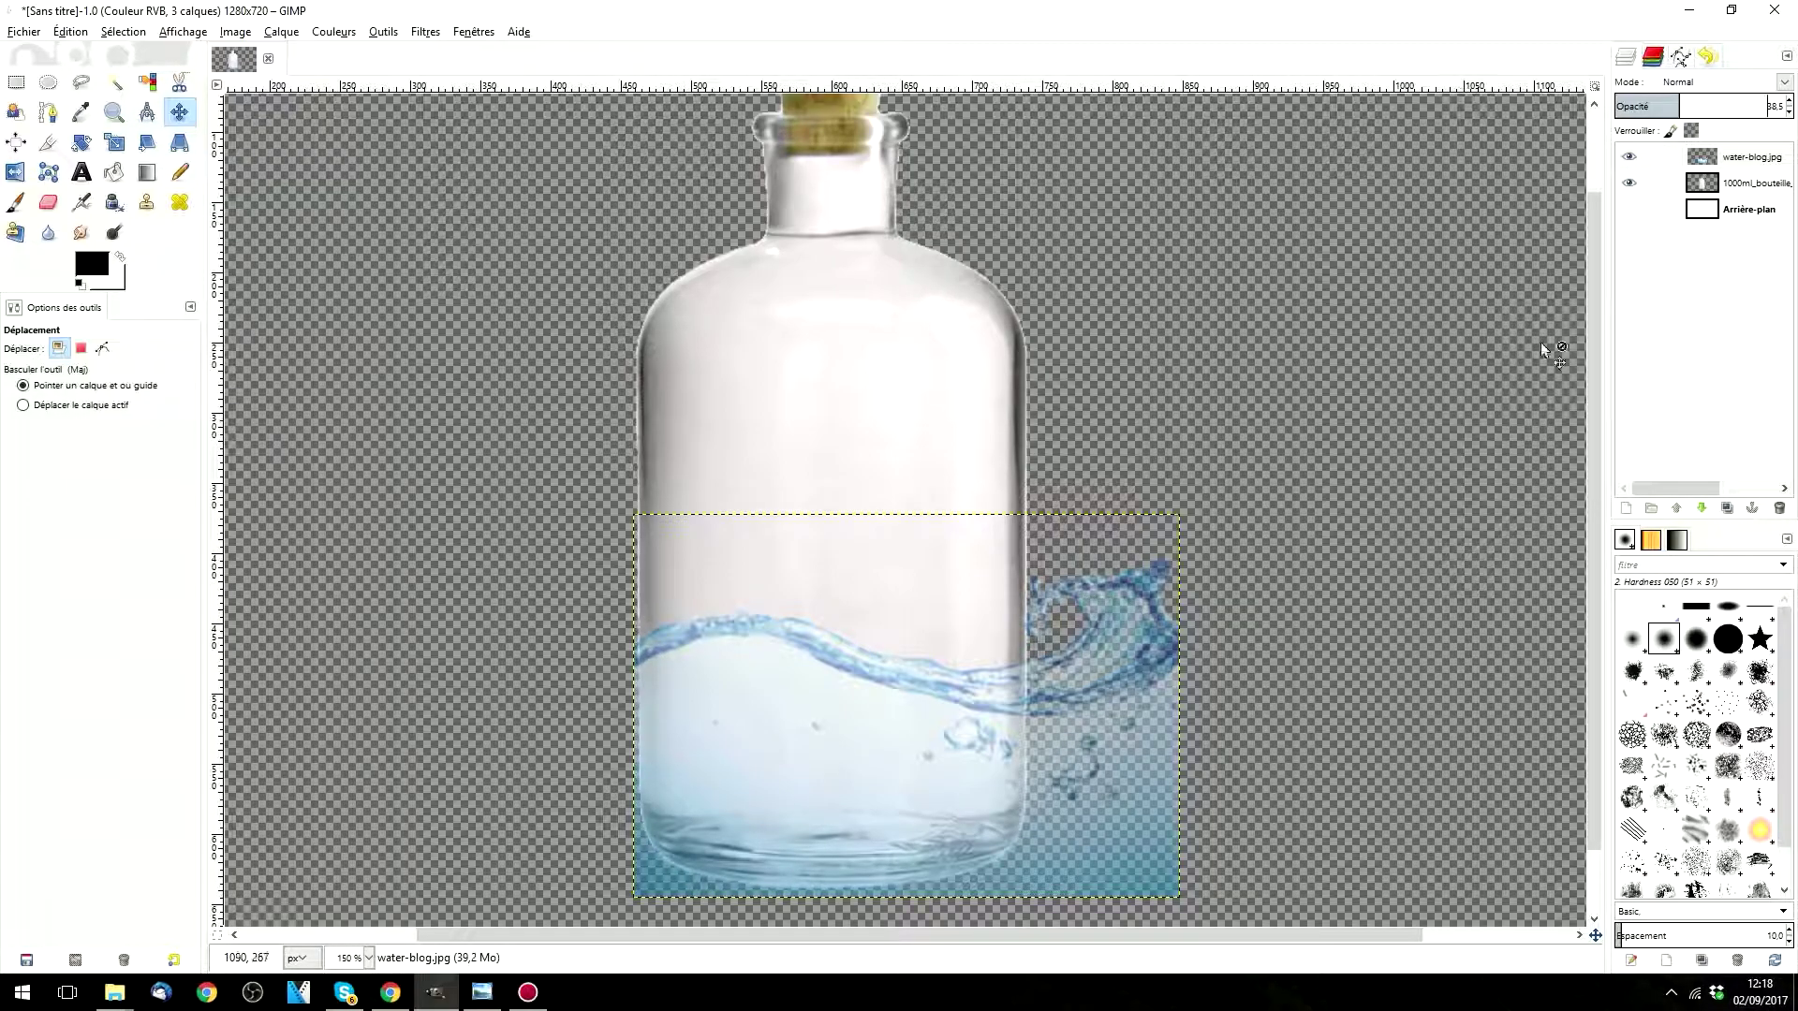
right_click(1653, 156)
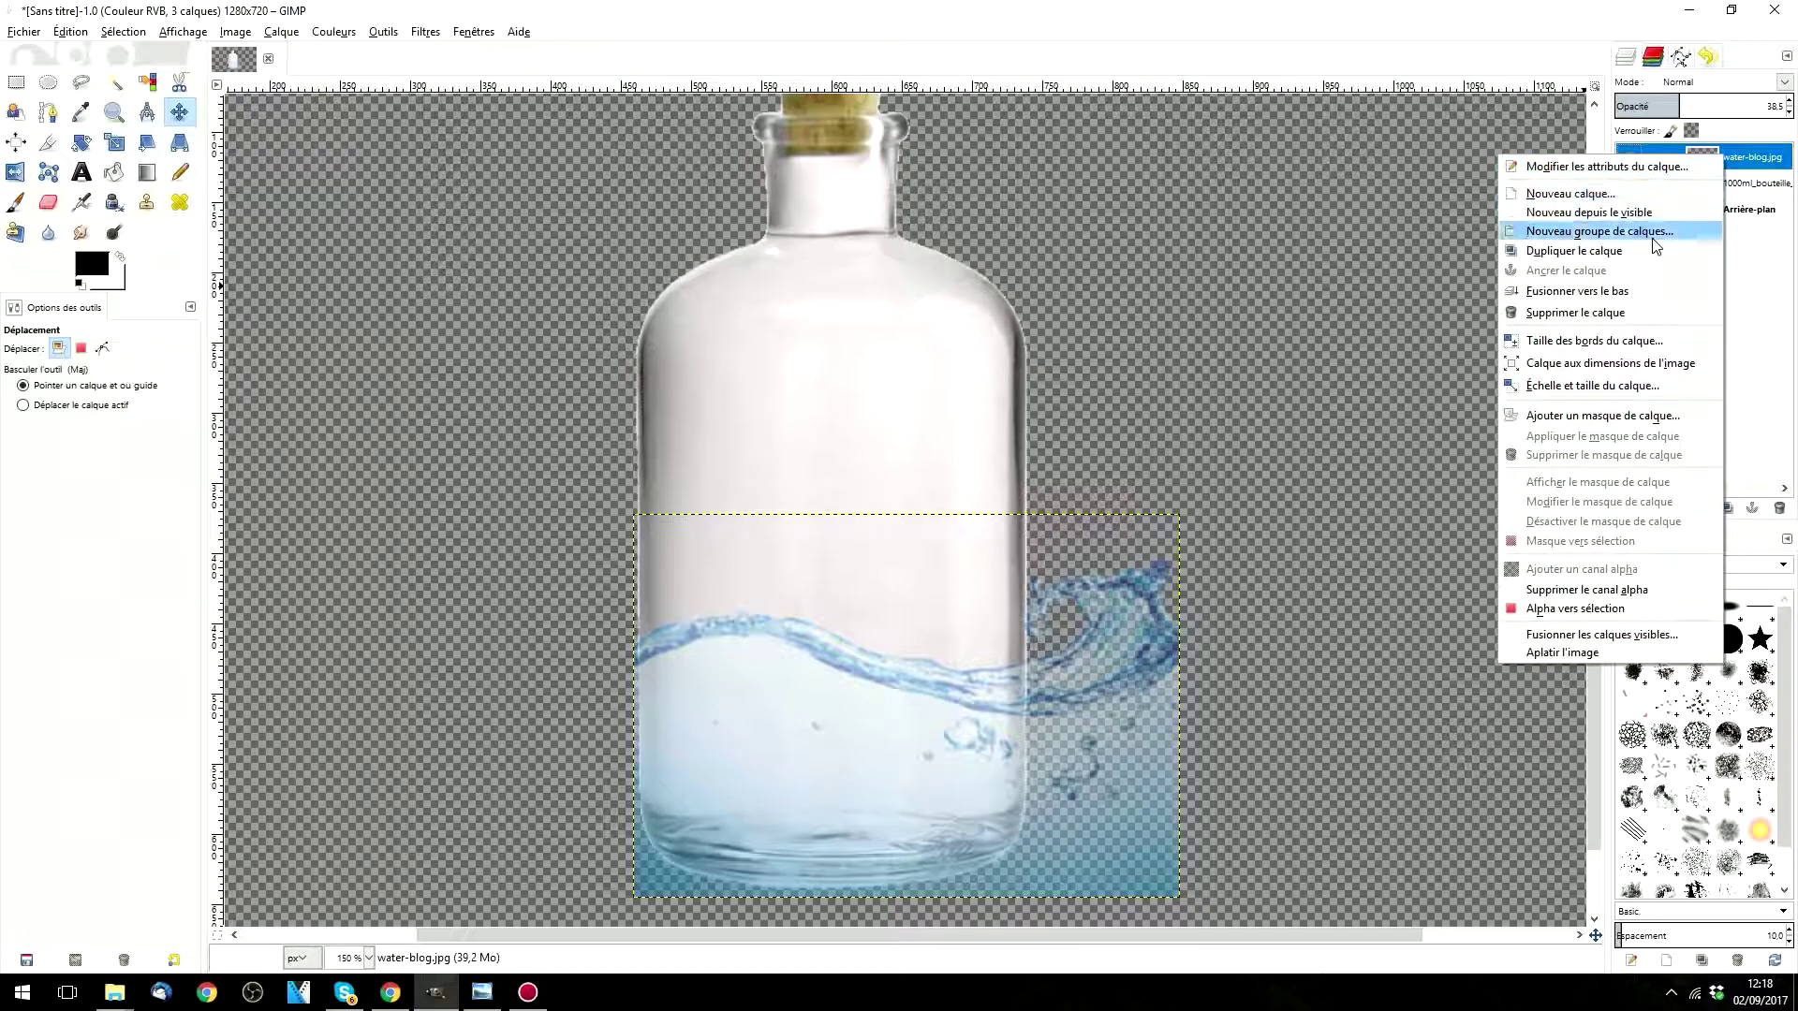
click(1611, 422)
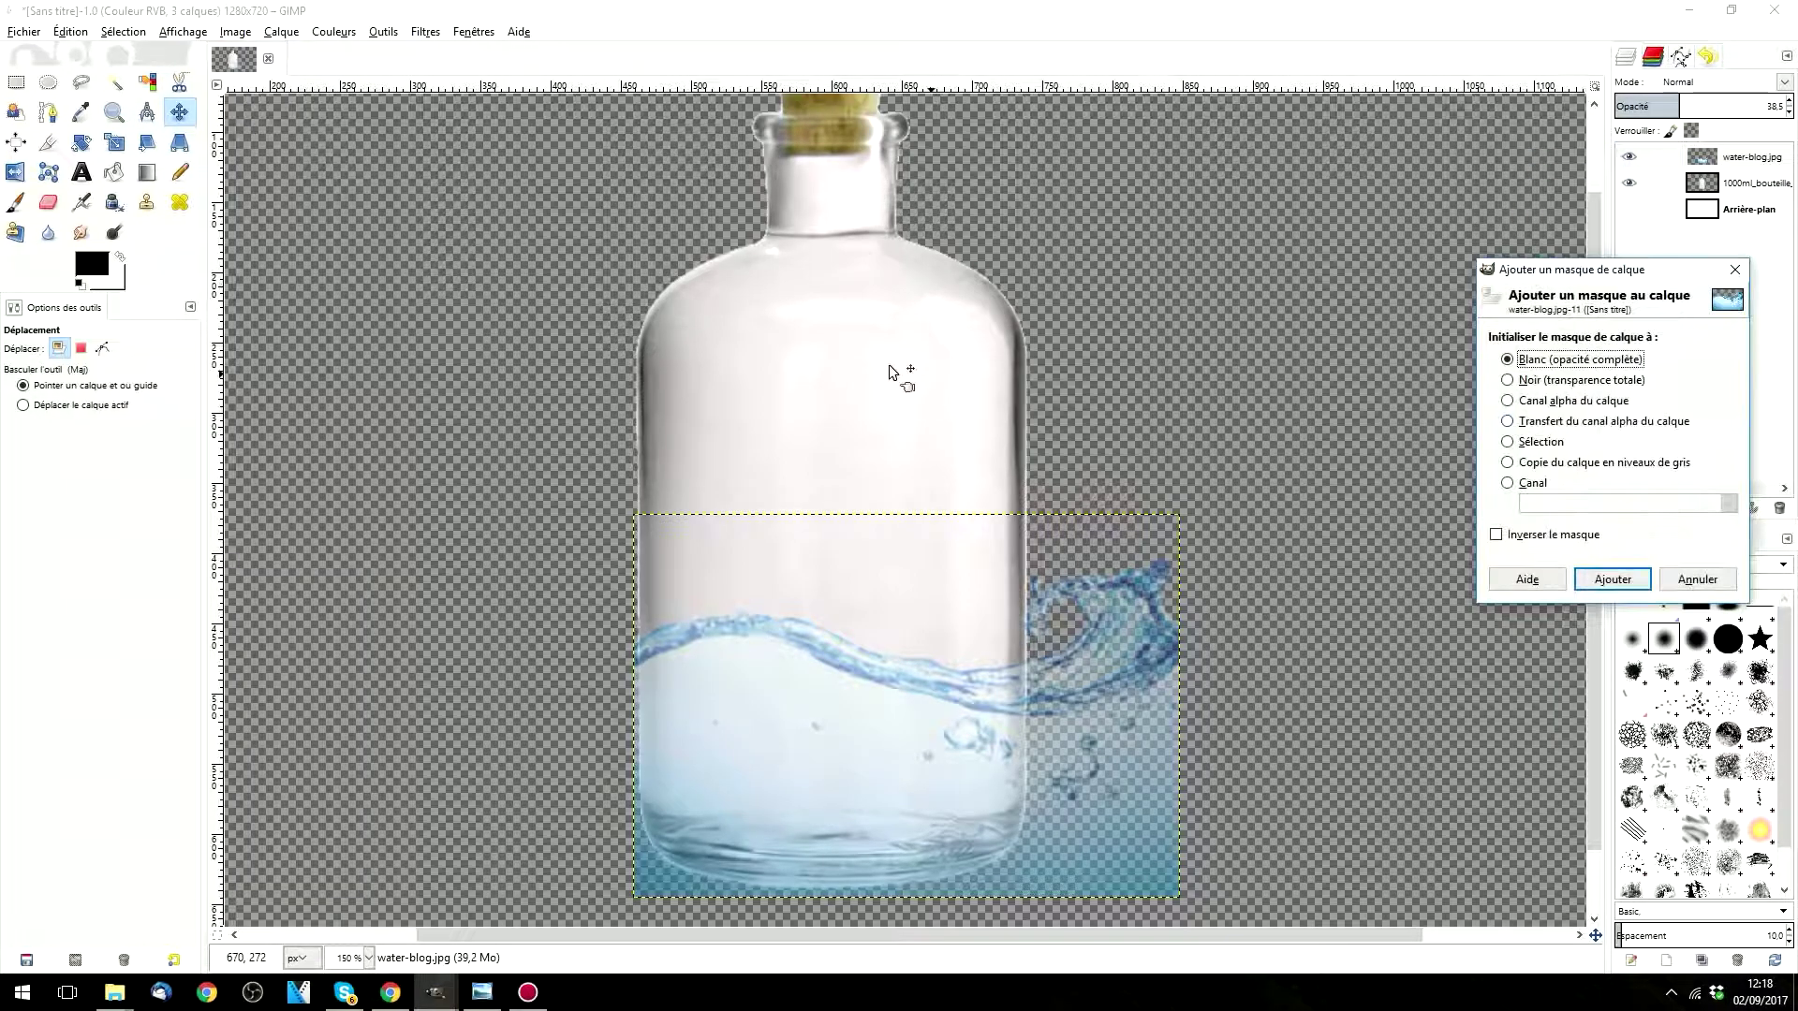
click(1611, 581)
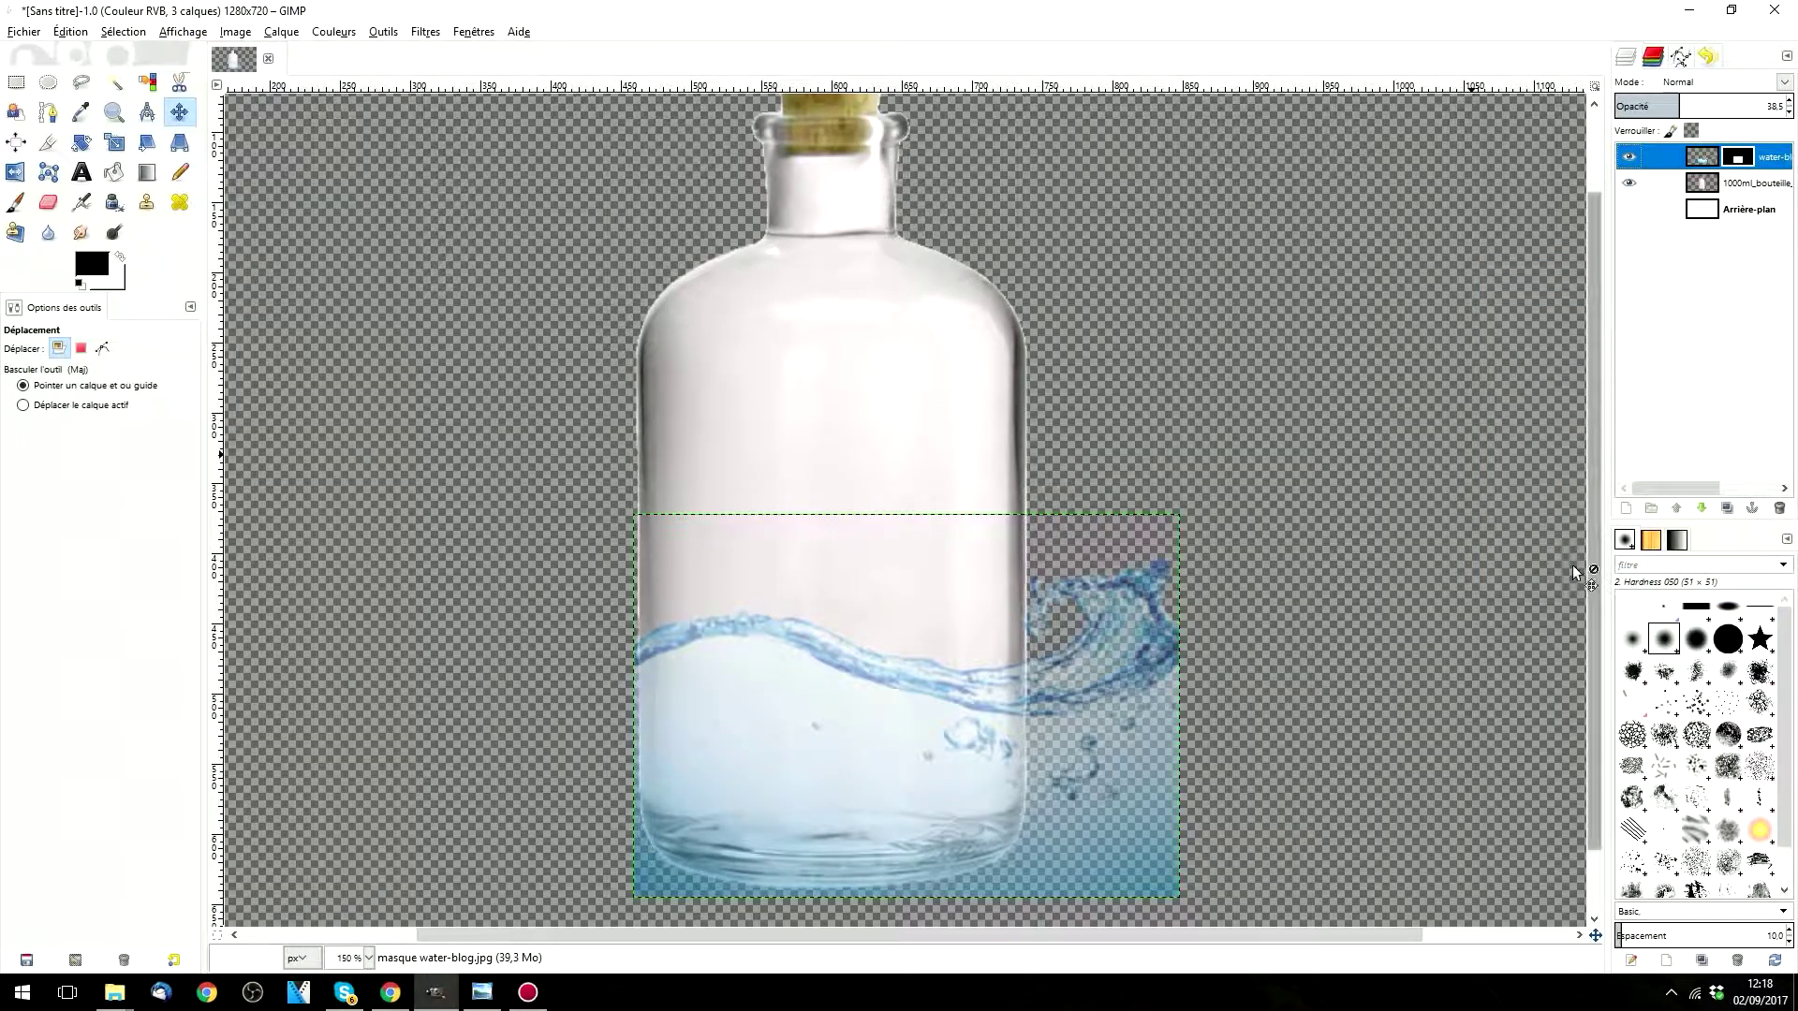
Step: Mask the far right part of the water with a black Hardness 050 brush at size 230.66
click(16, 202)
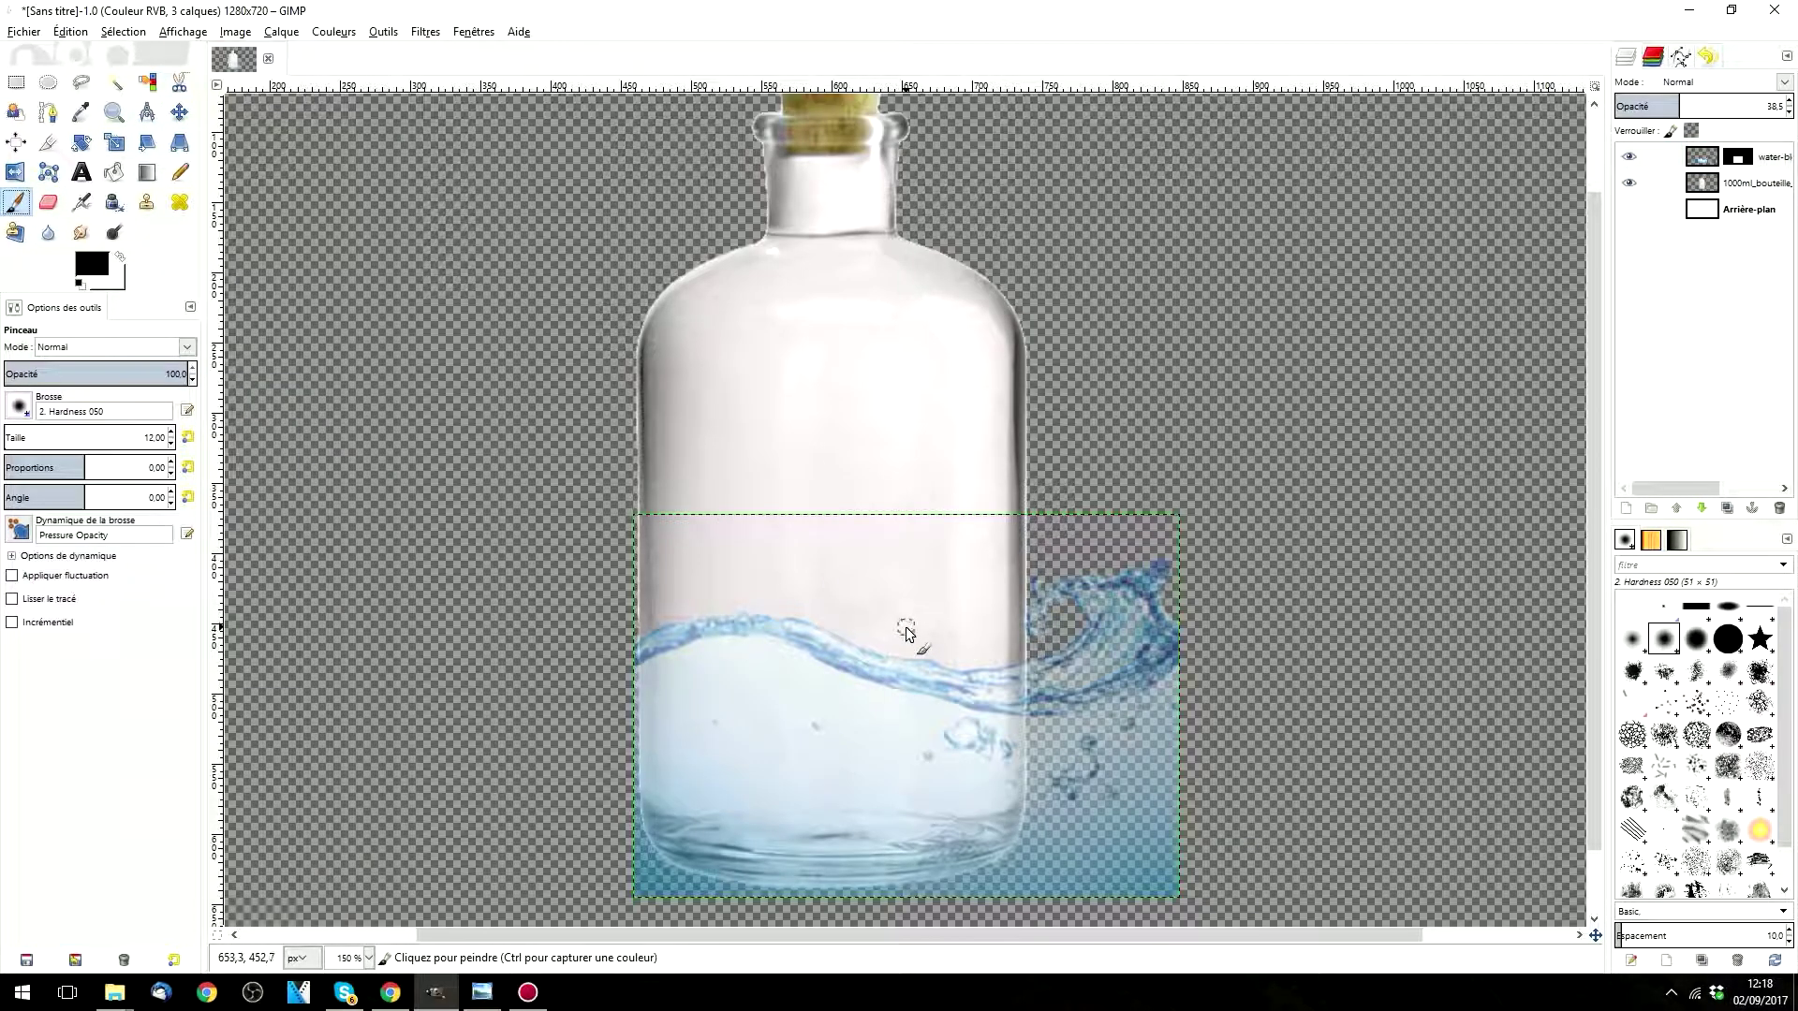
drag(9, 437, 40, 437)
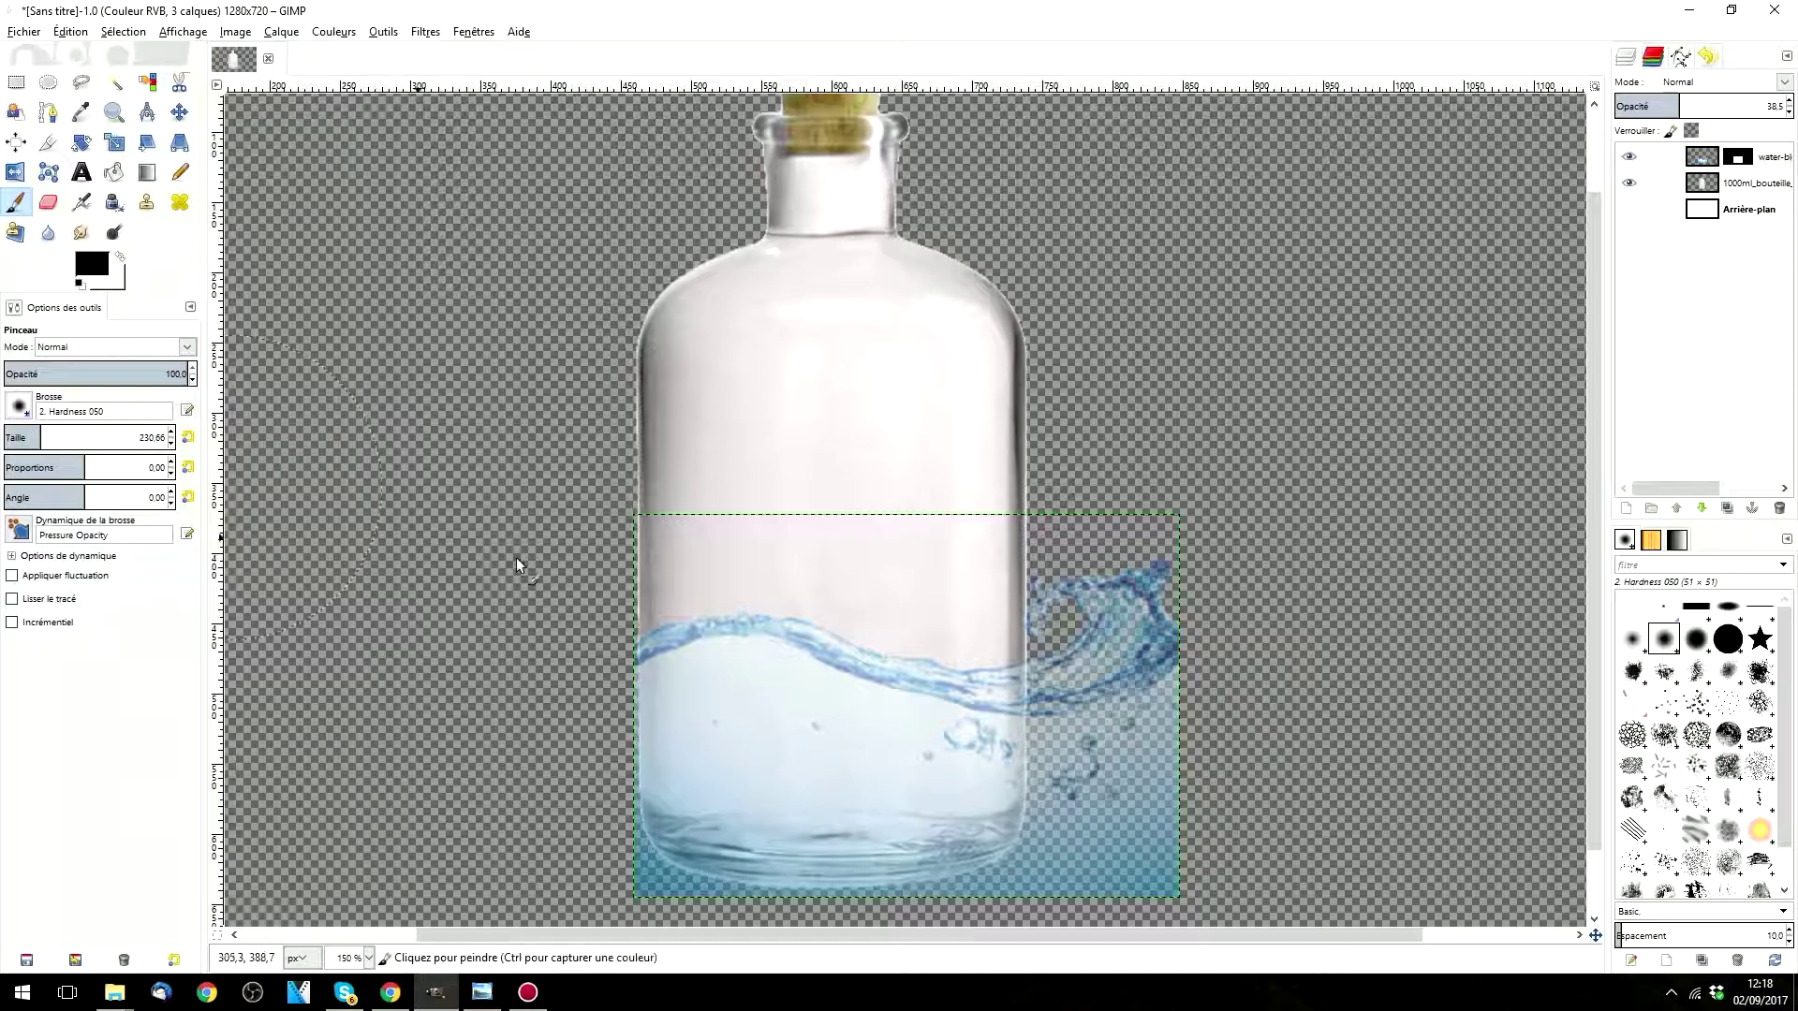
mouse_move(1247, 693)
mouse_down()
mouse_move(1219, 579)
mouse_move(1238, 680)
mouse_move(1225, 606)
mouse_move(1222, 856)
mouse_up()
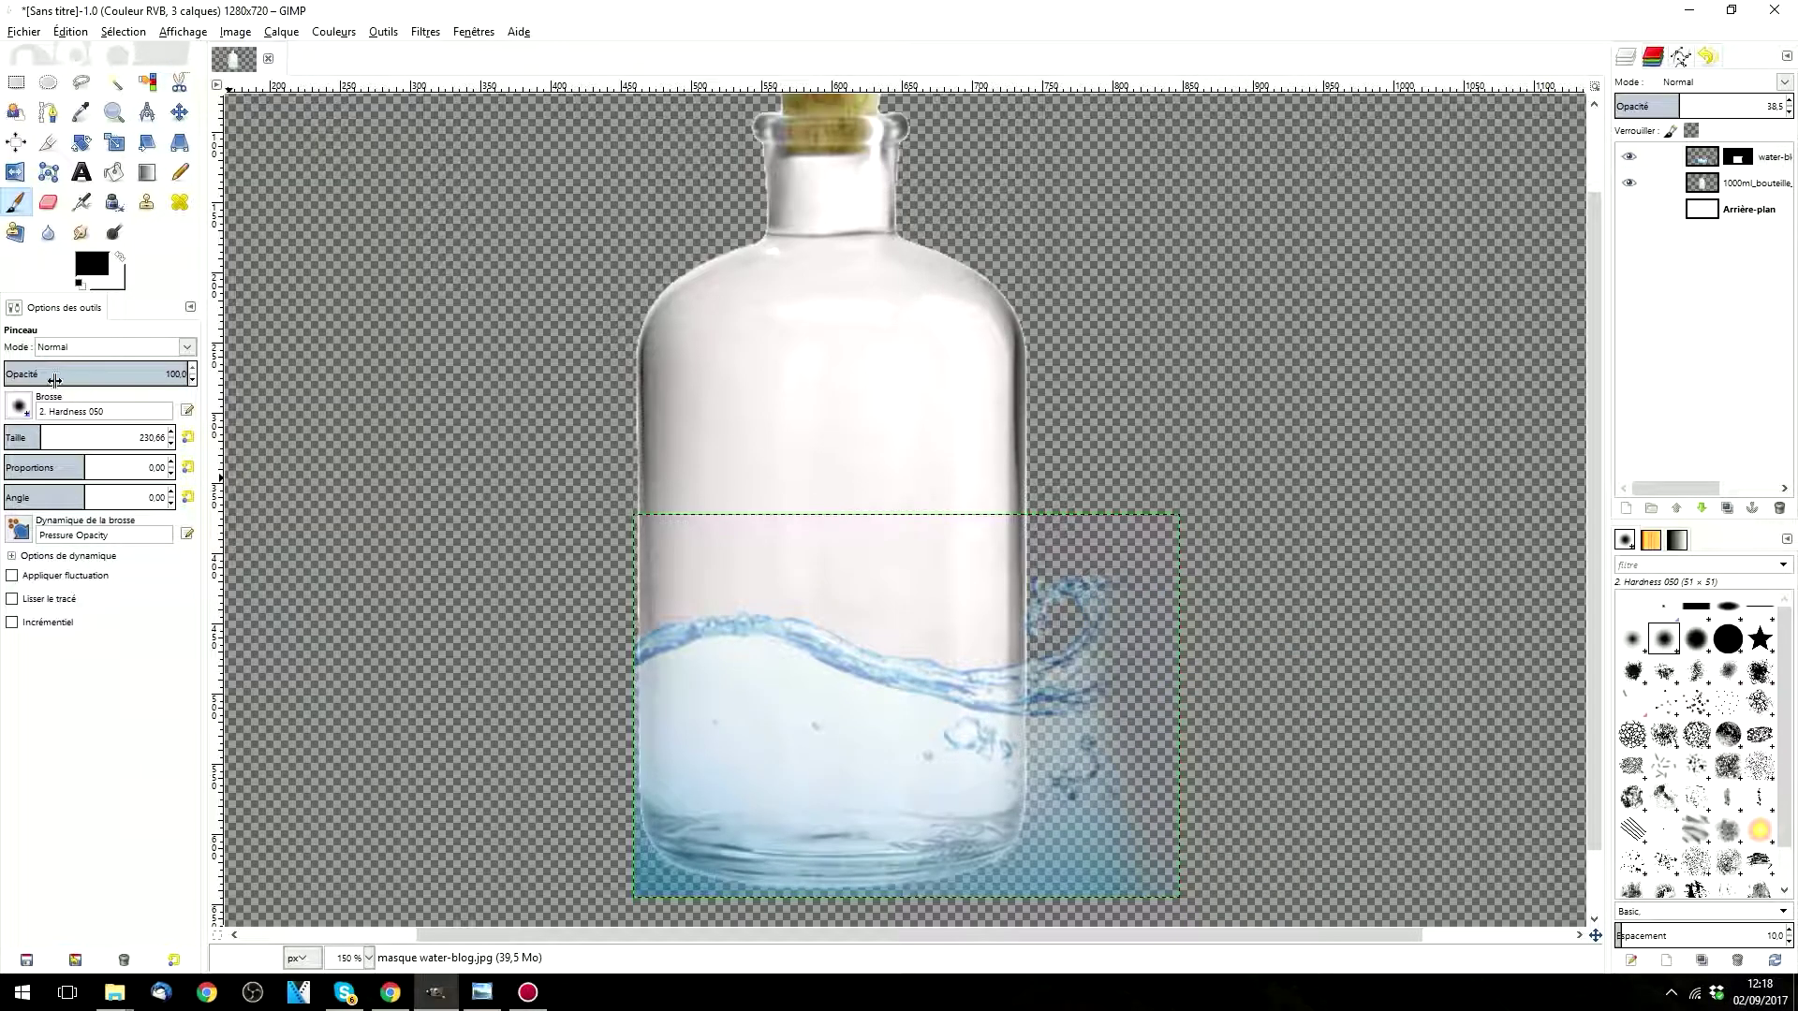
Step: Switch to the Hardness 100 brush and mask most of the water beyond the bottle's right side
click(17, 410)
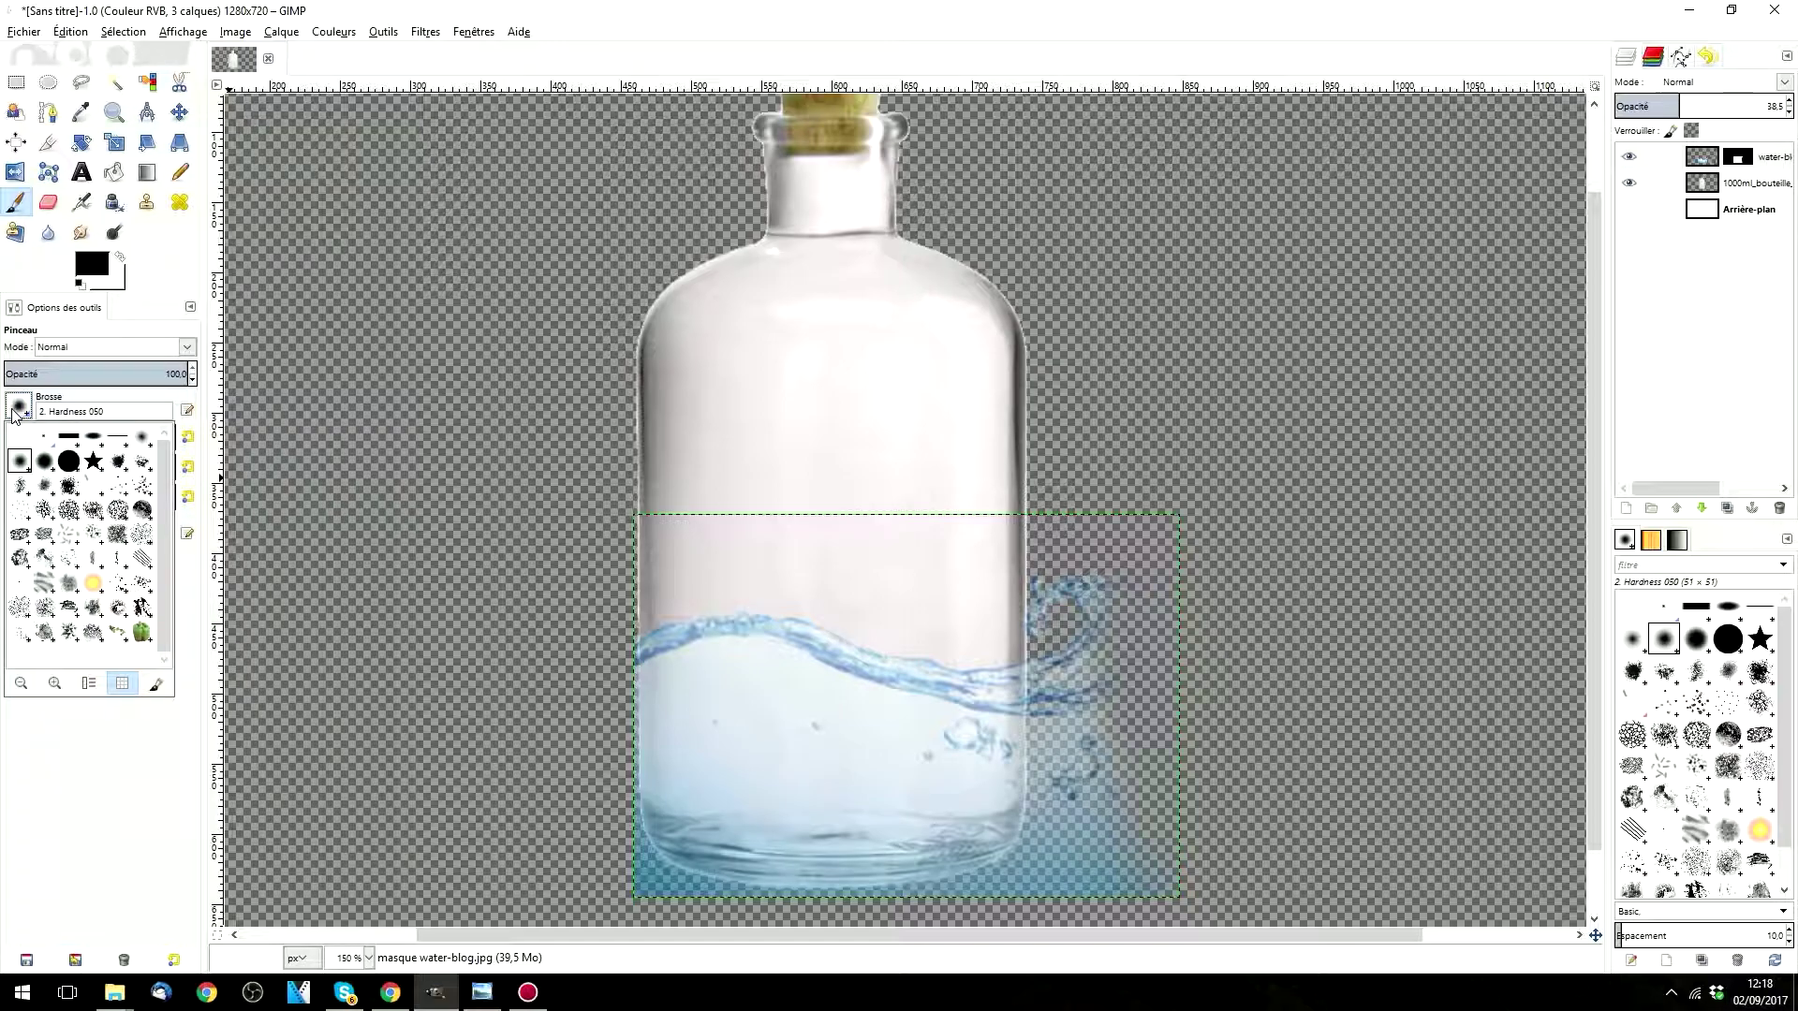
click(68, 461)
drag(1218, 729, 1249, 575)
drag(1244, 850, 1199, 904)
mouse_move(1222, 795)
mouse_down()
mouse_move(1214, 571)
mouse_move(1199, 791)
mouse_up()
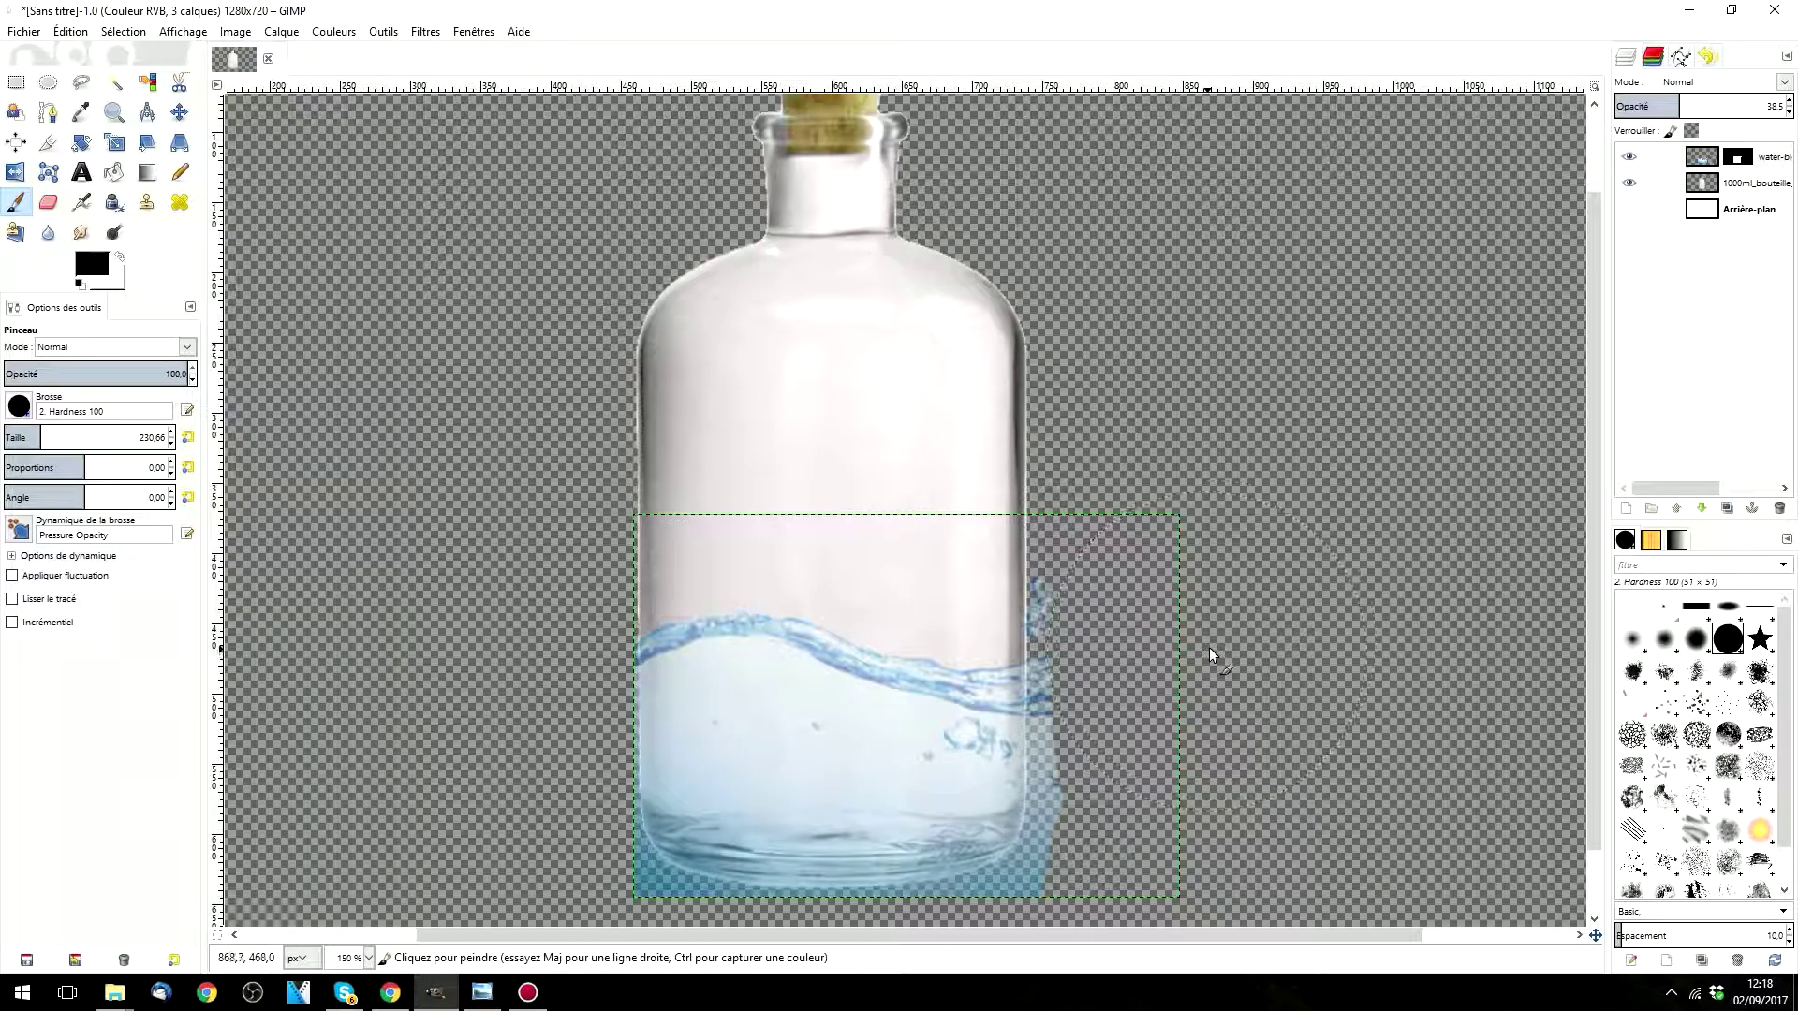
Step: With the Hardness 100 brush reduced to a size of about 29, mask the remaining water beyond the bottle's right side and lower-right corner
scroll(1352, 800, down, 2)
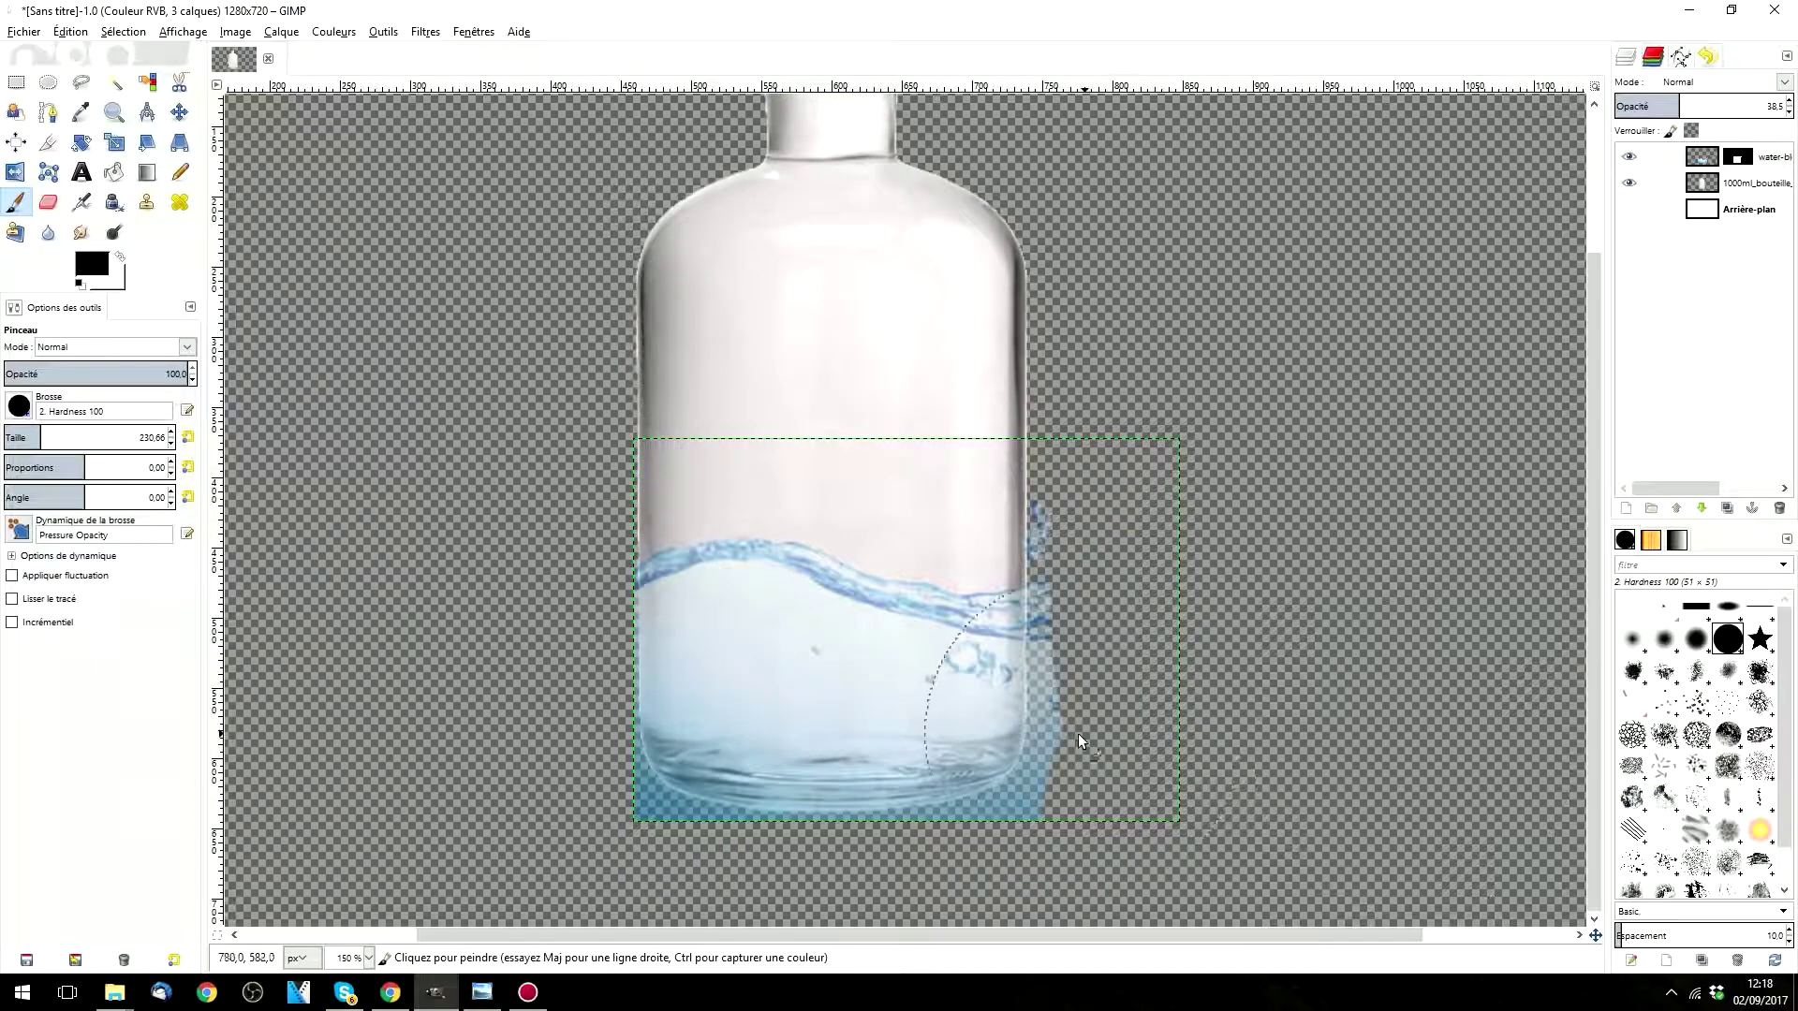
click(8, 438)
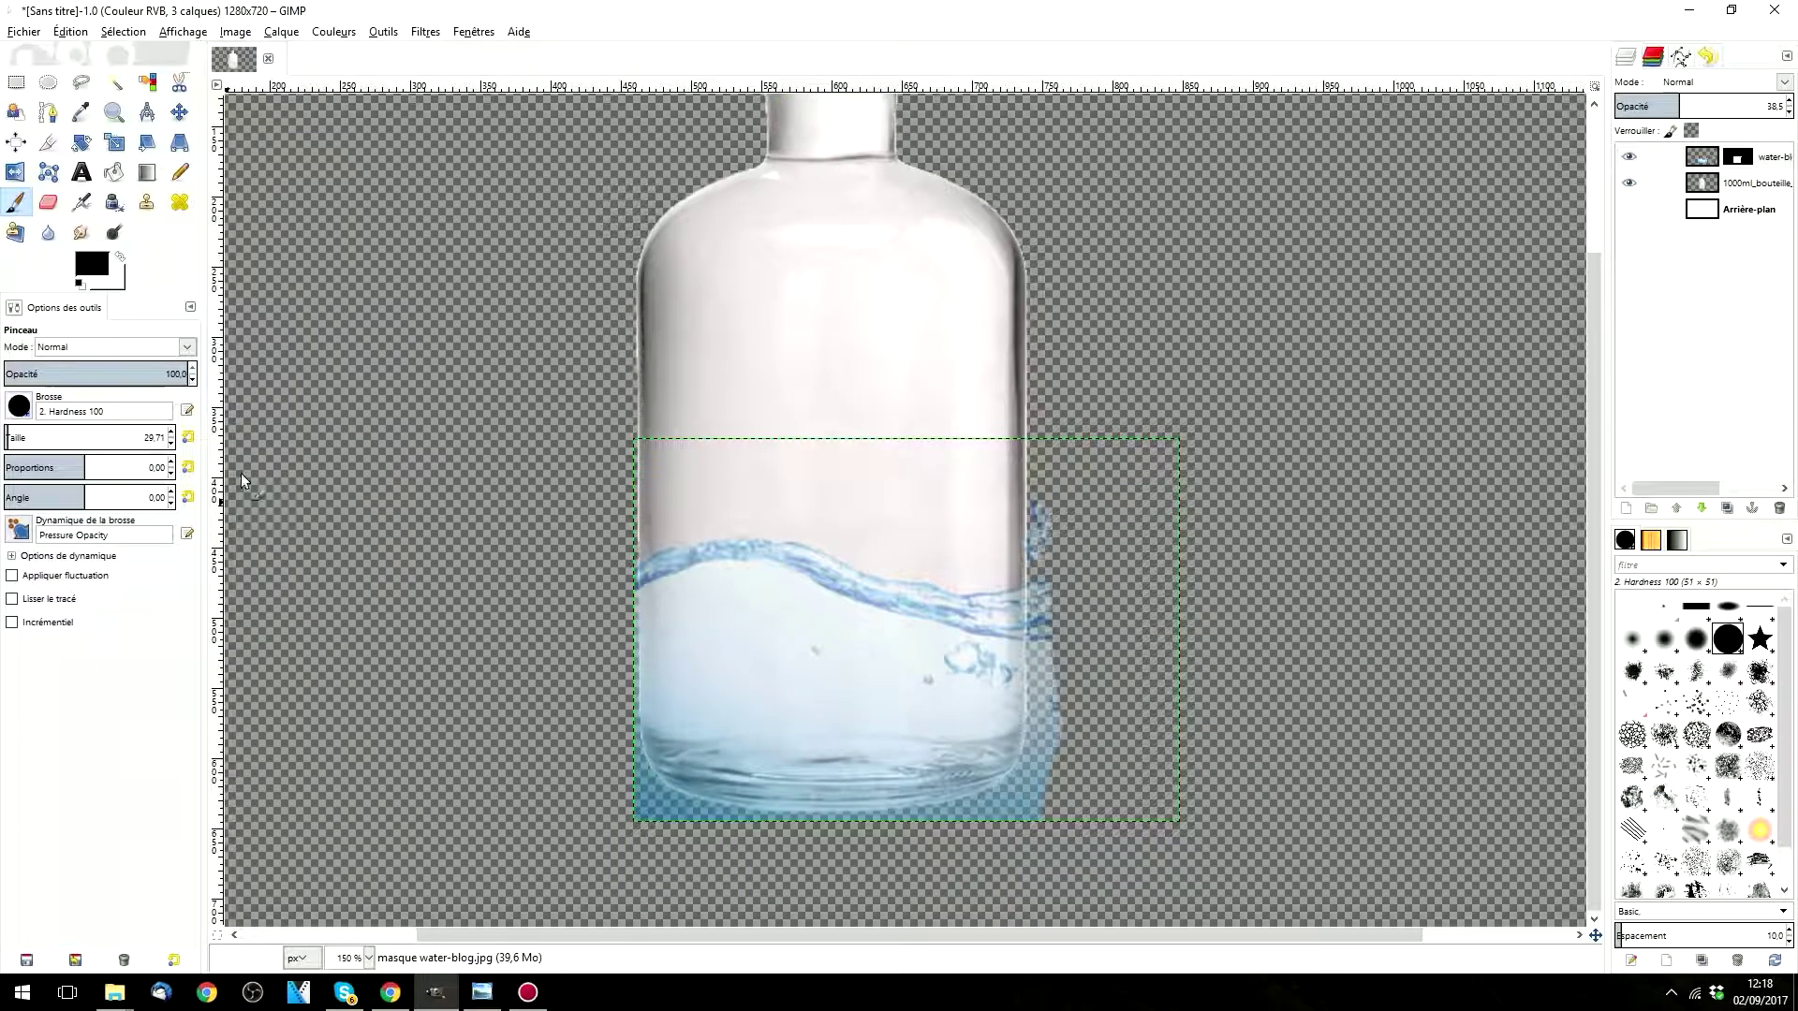
ctrl+scroll(1075, 614, up, 2)
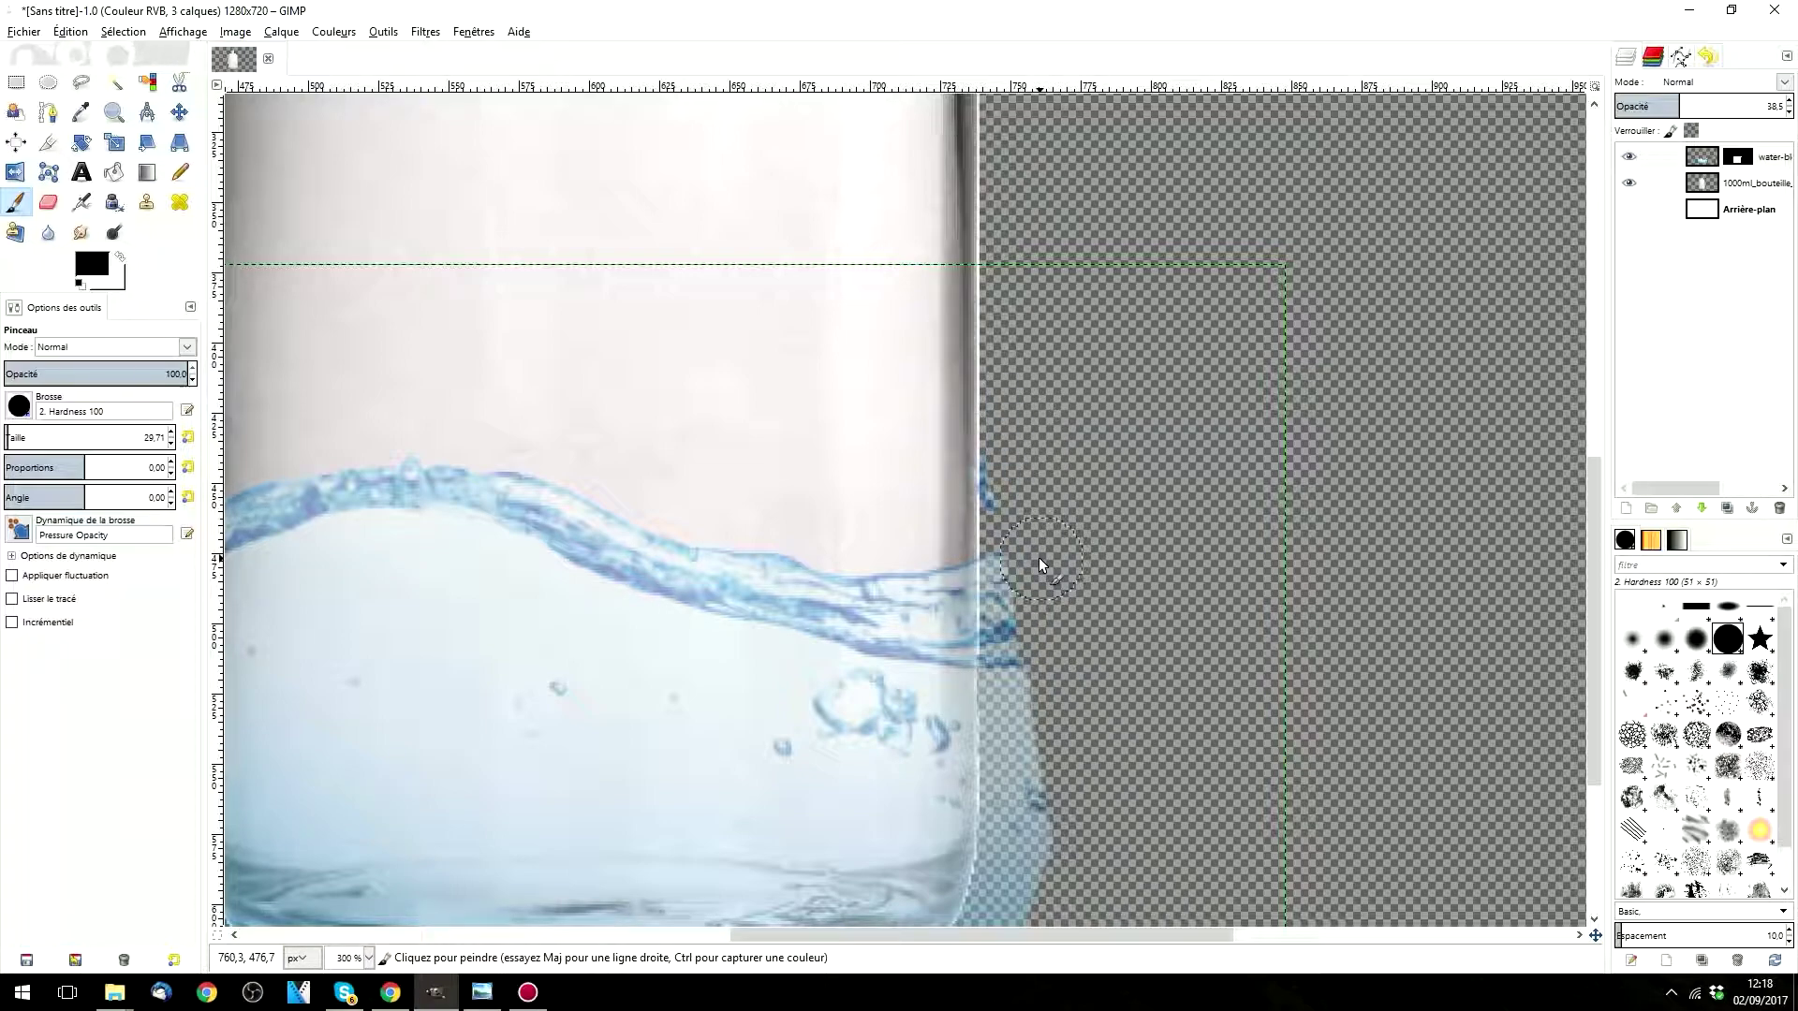
drag(1031, 610, 1030, 554)
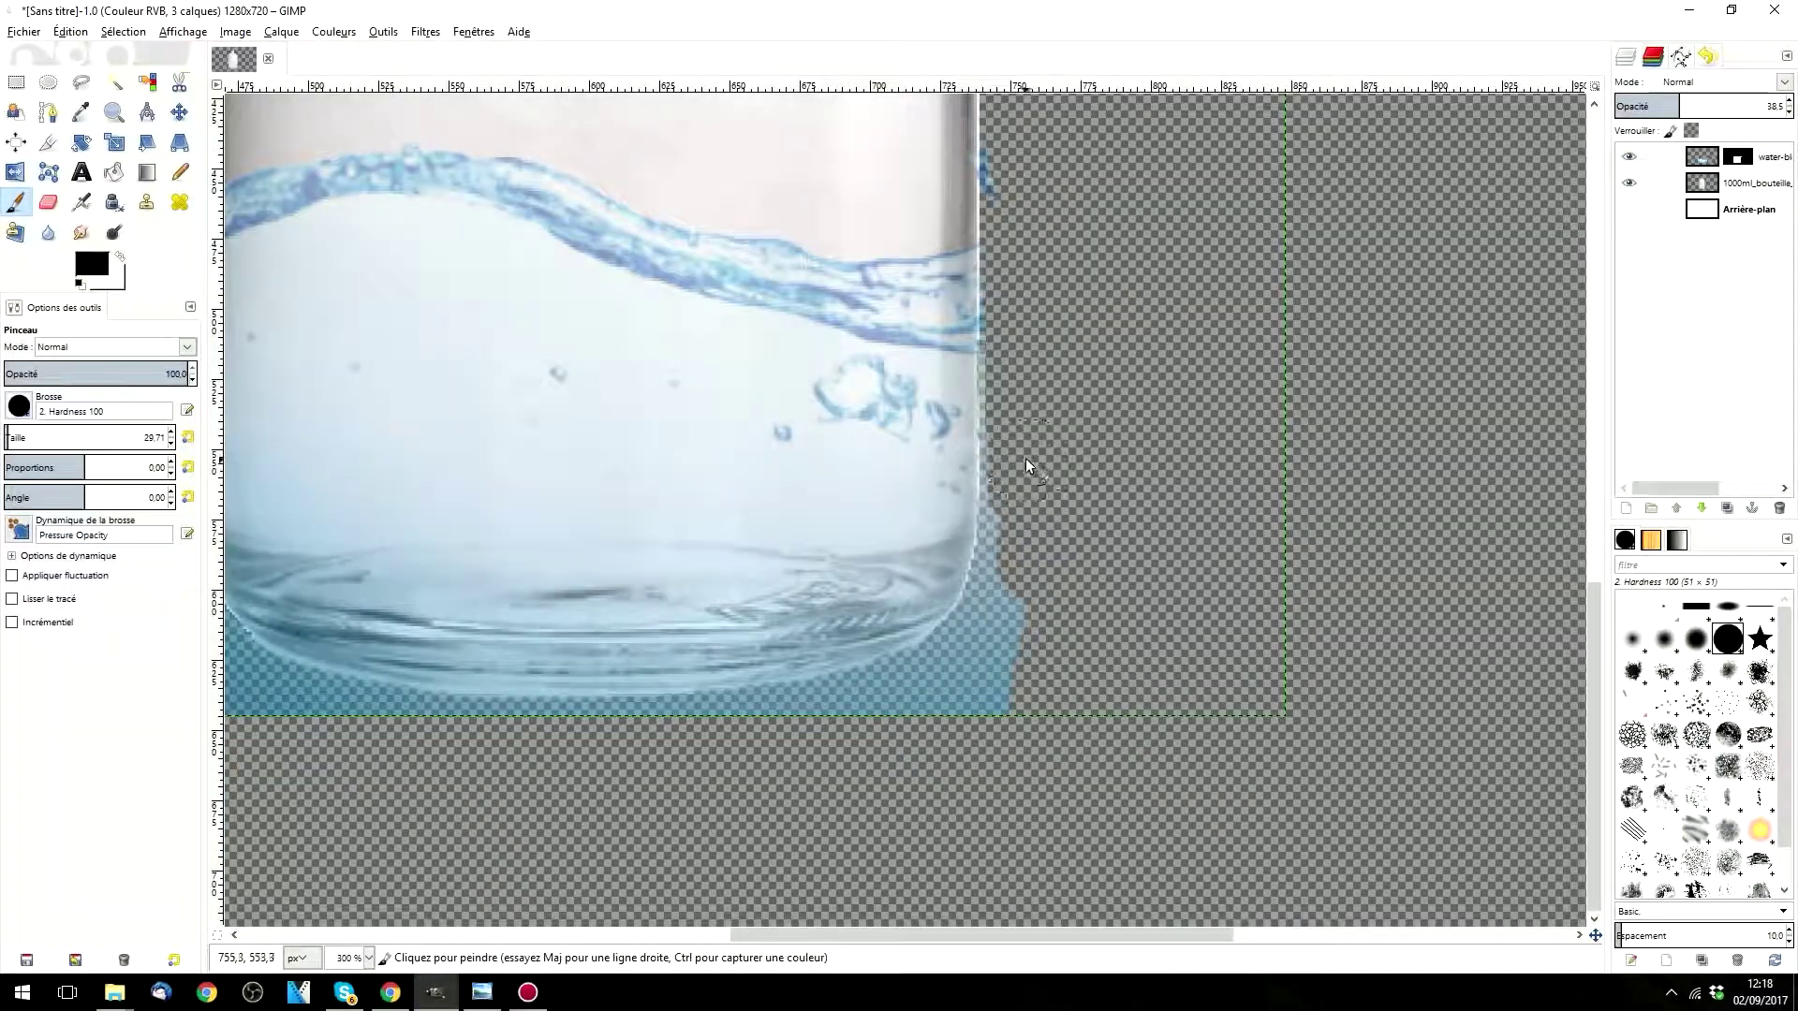
mouse_move(1025, 458)
mouse_down()
mouse_move(1026, 562)
mouse_move(888, 770)
mouse_up()
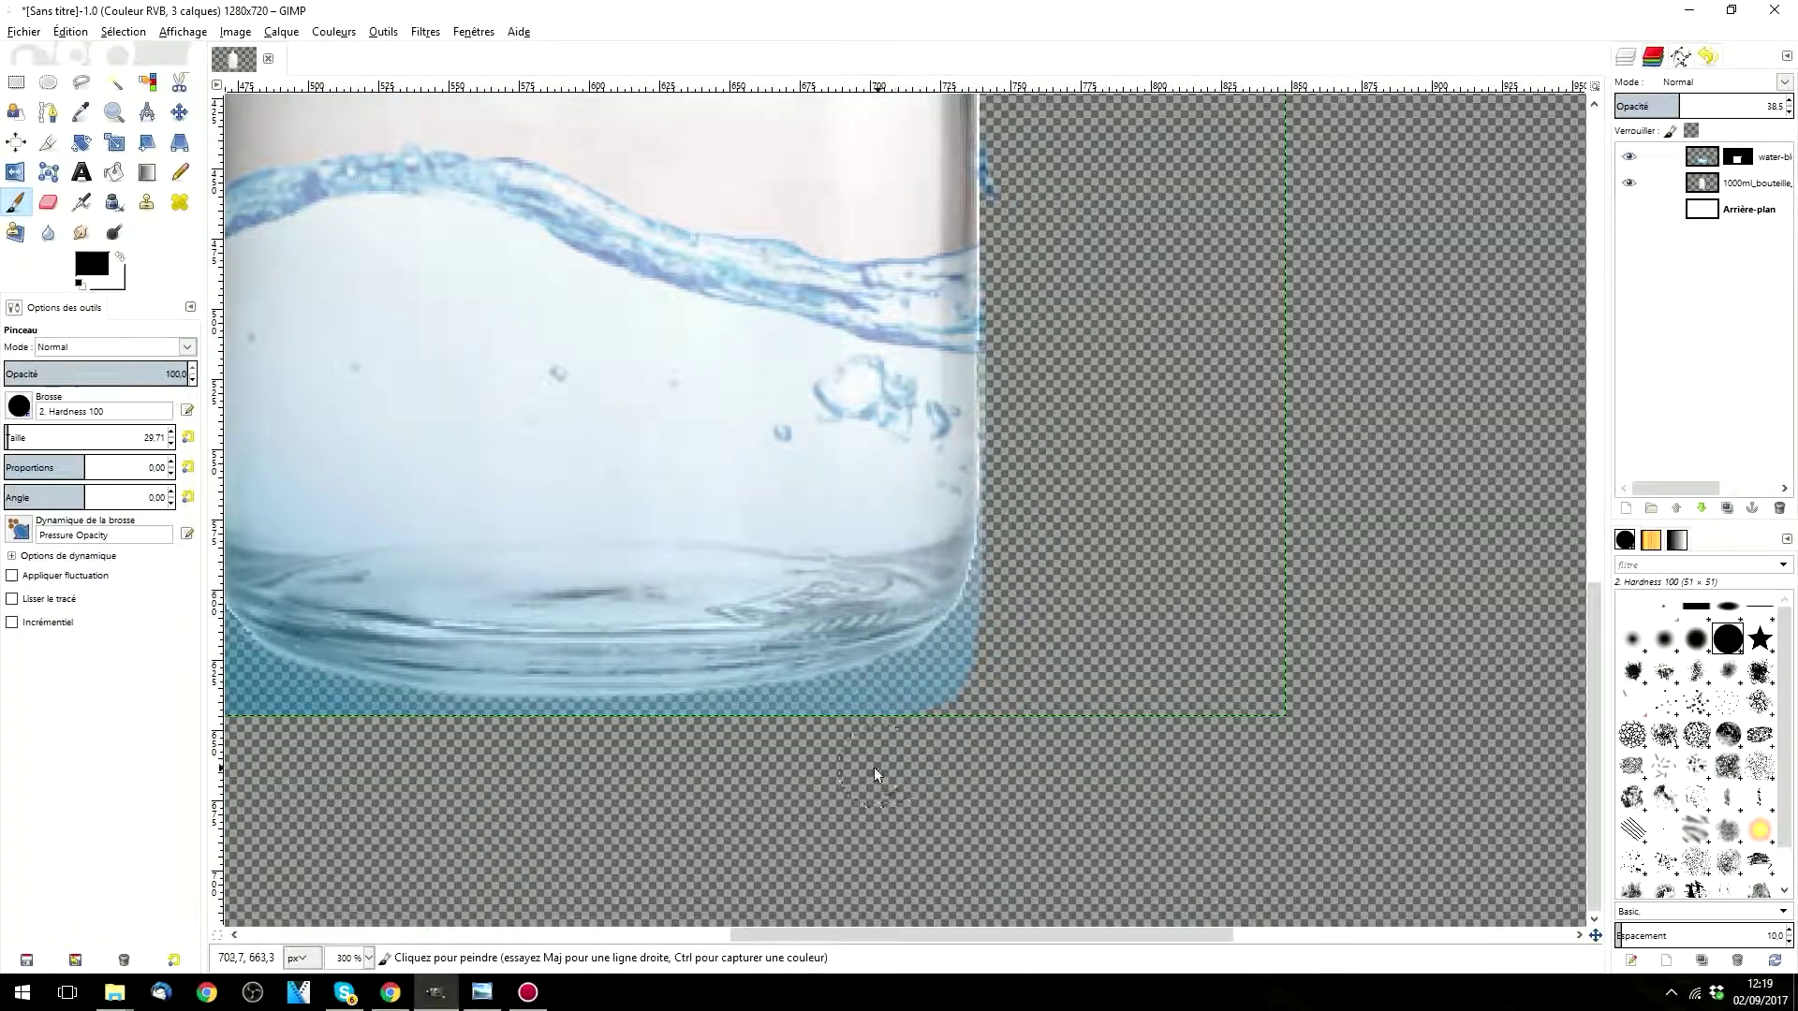
Step: Roughly mask the water outside the bottle's left side and beneath its base, rounding both lower corners
shift+scroll(888, 770, left, 5)
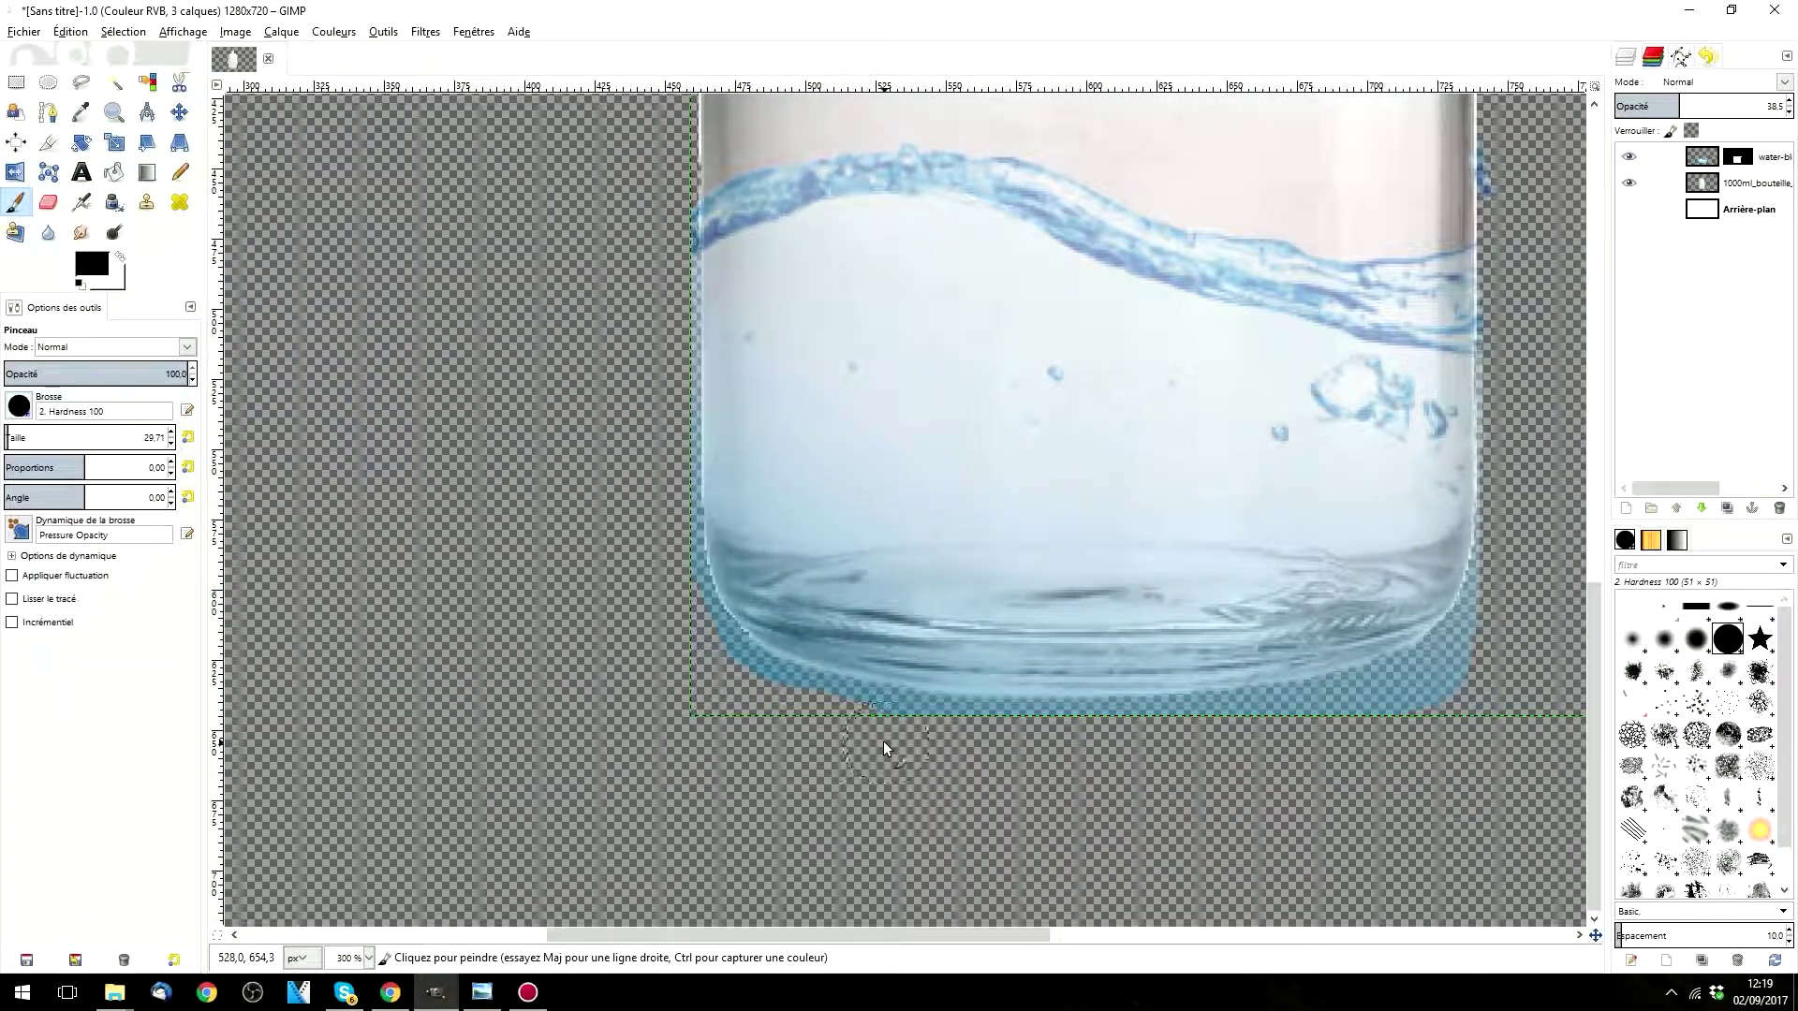
drag(913, 755, 1223, 755)
drag(1520, 640, 1504, 603)
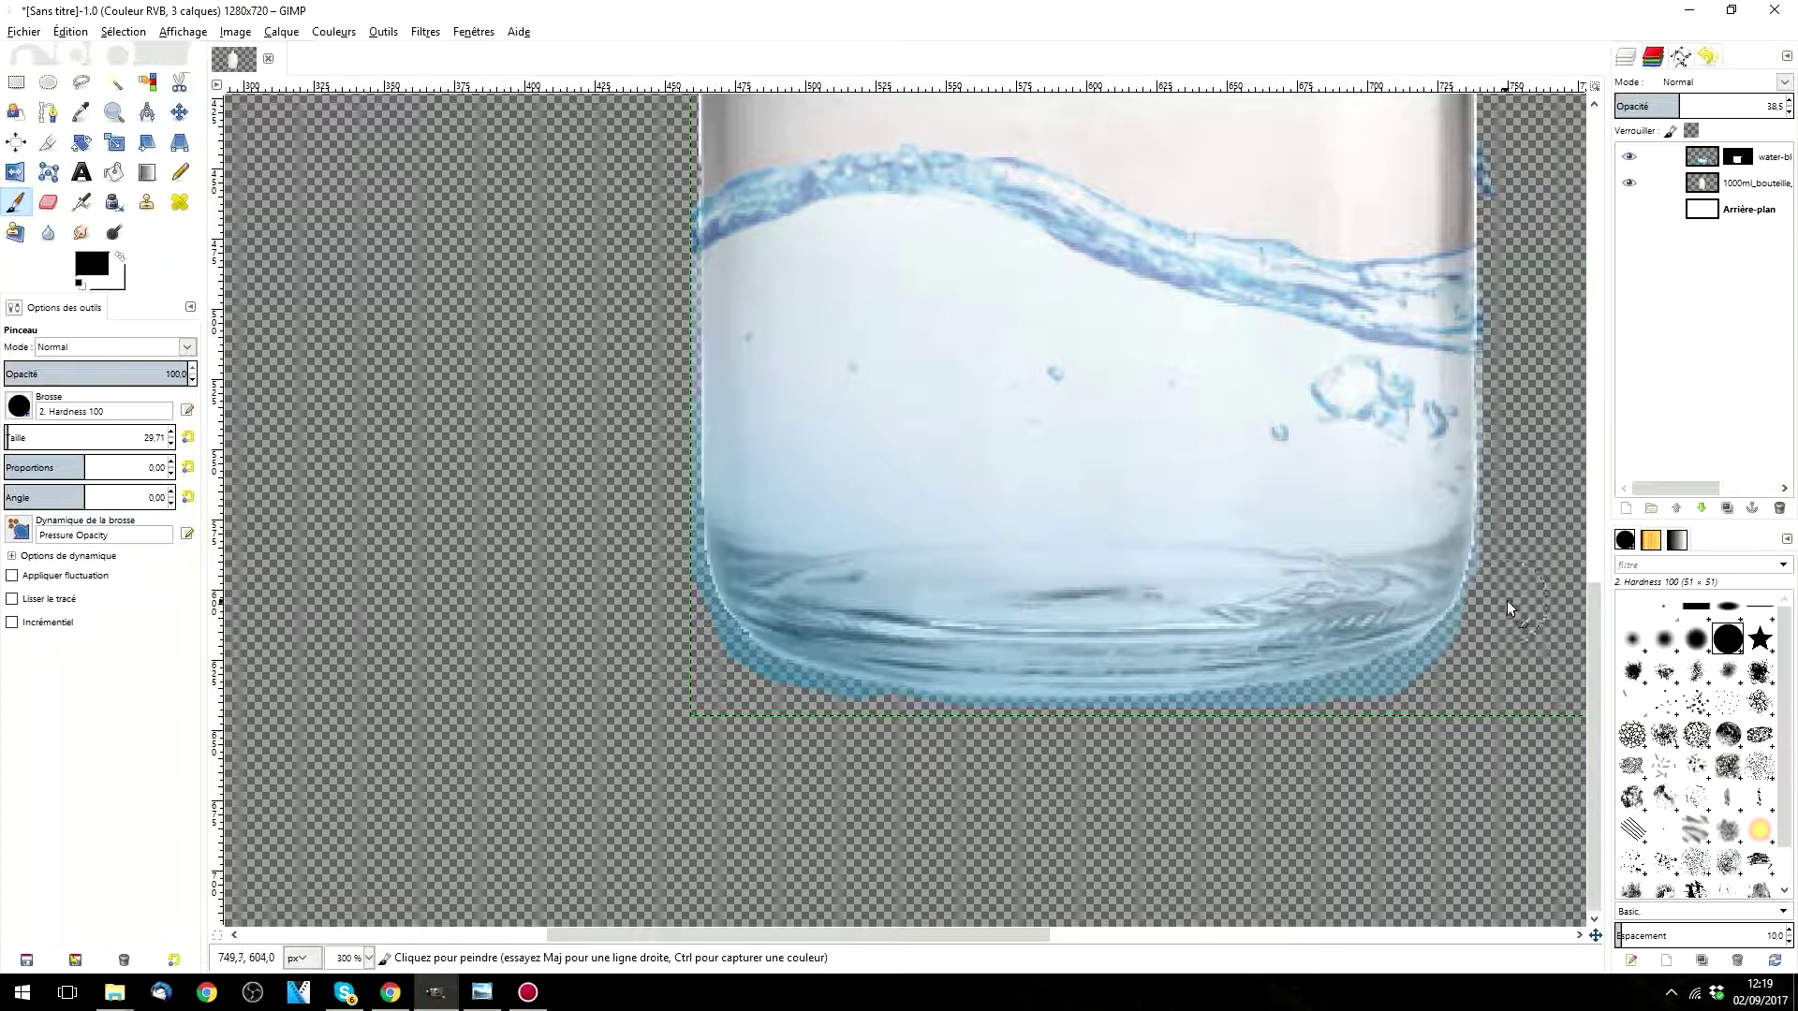
Step: Reduce the brush size to 18.71 and mask the thin fringe of water along the bottle's straight right edge
scroll(82, 437, down, 4)
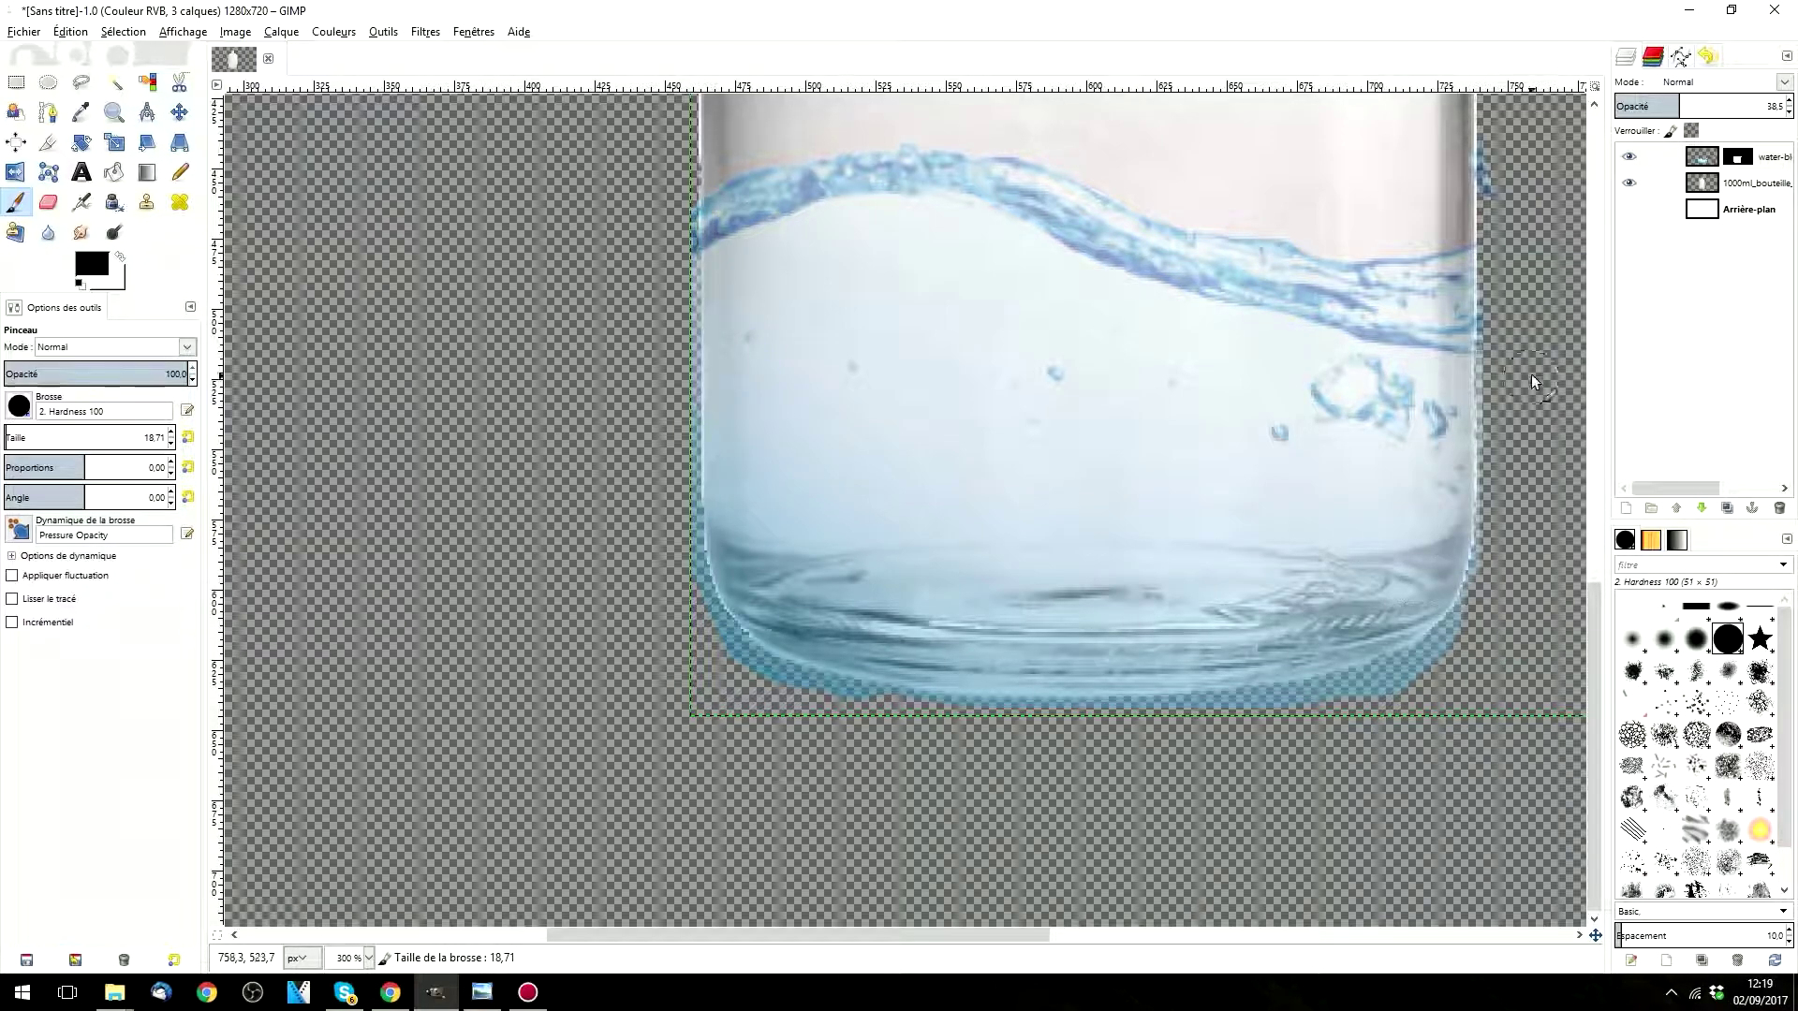
scroll(1531, 382, up, 3)
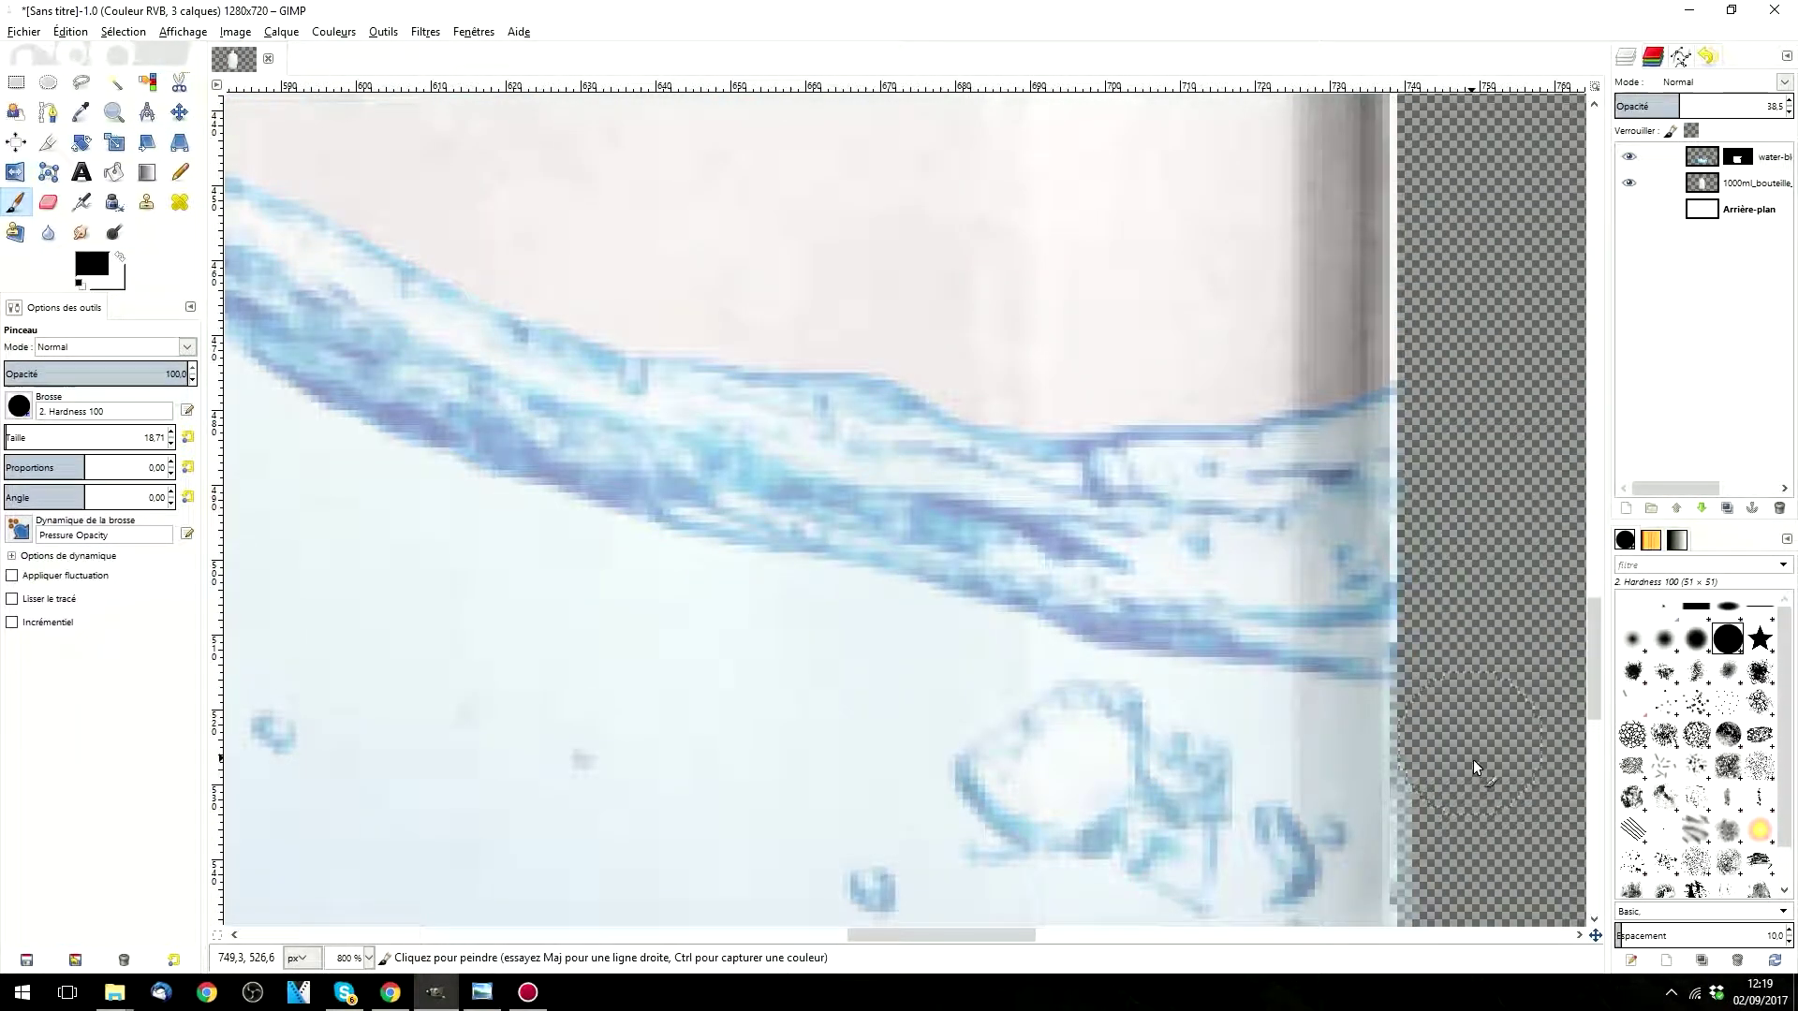
scroll(1474, 761, down, 1)
drag(1471, 590, 1467, 639)
drag(1457, 182, 1452, 616)
key(ctrl+z)
drag(1468, 712, 1457, 199)
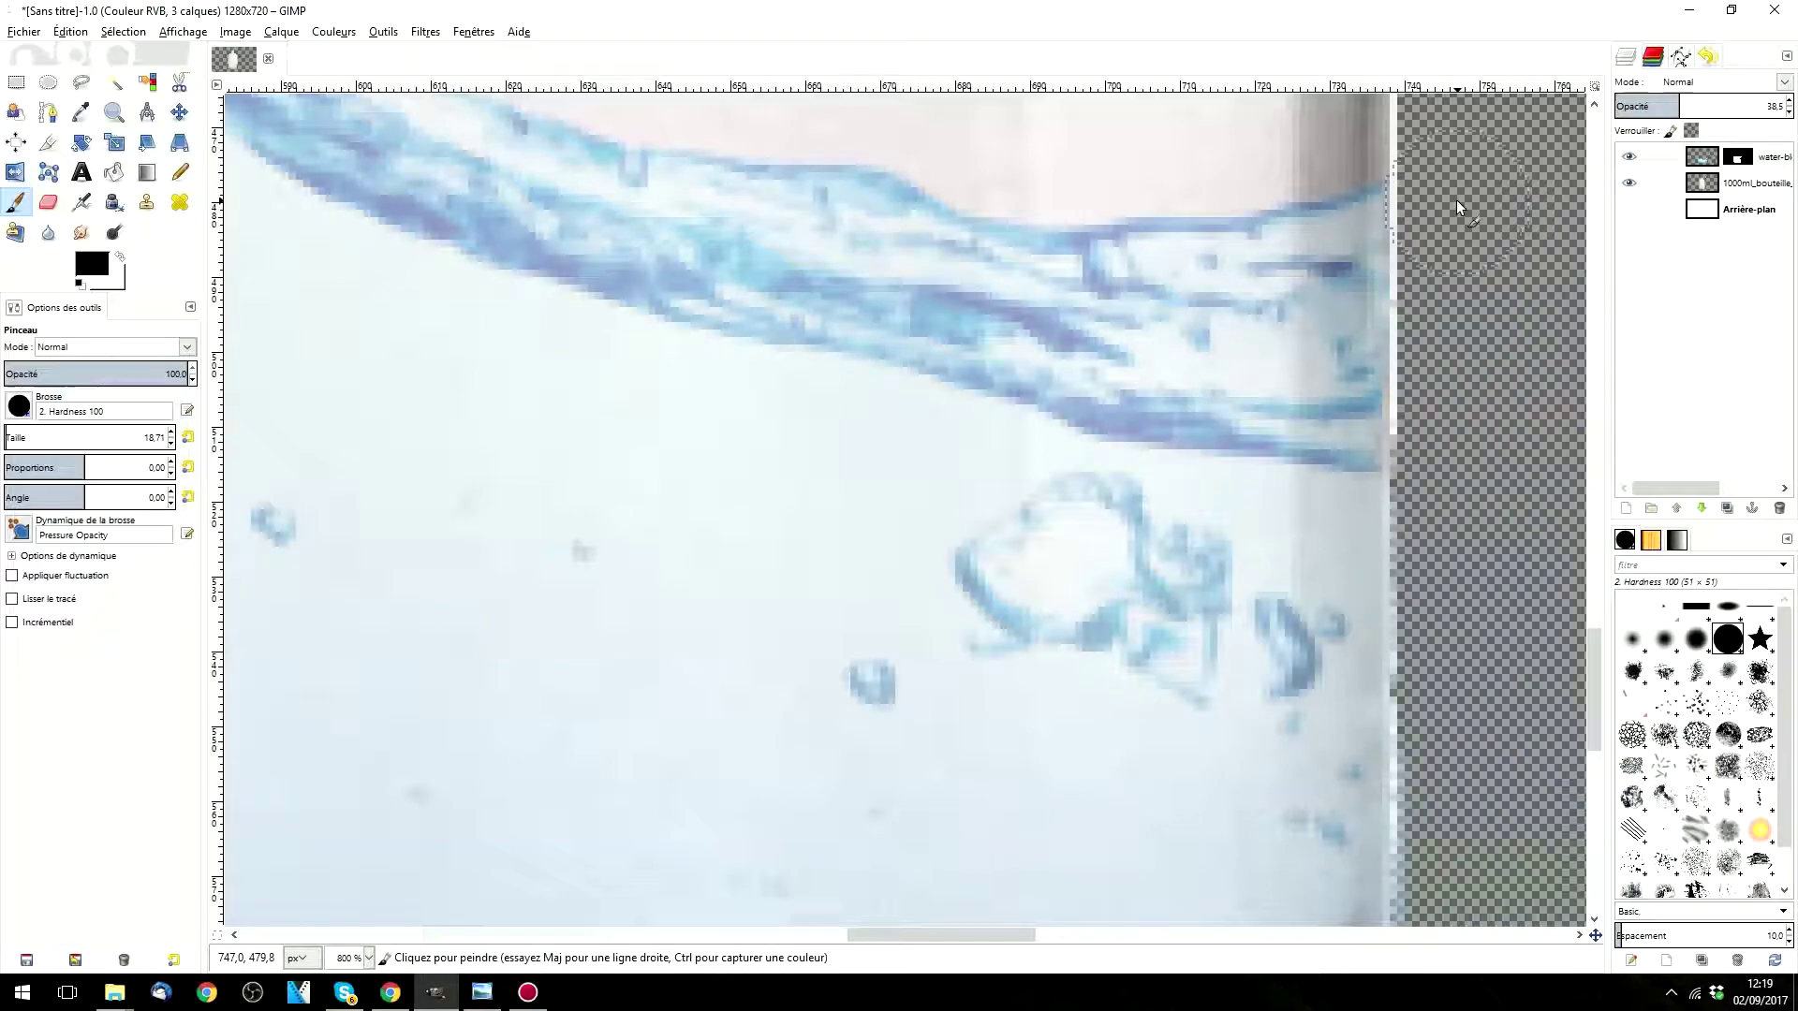
scroll(1476, 693, down, 2)
mouse_move(1454, 663)
mouse_down()
mouse_move(1474, 311)
mouse_move(1464, 578)
mouse_move(1455, 192)
mouse_up()
scroll(1485, 361, up, 1)
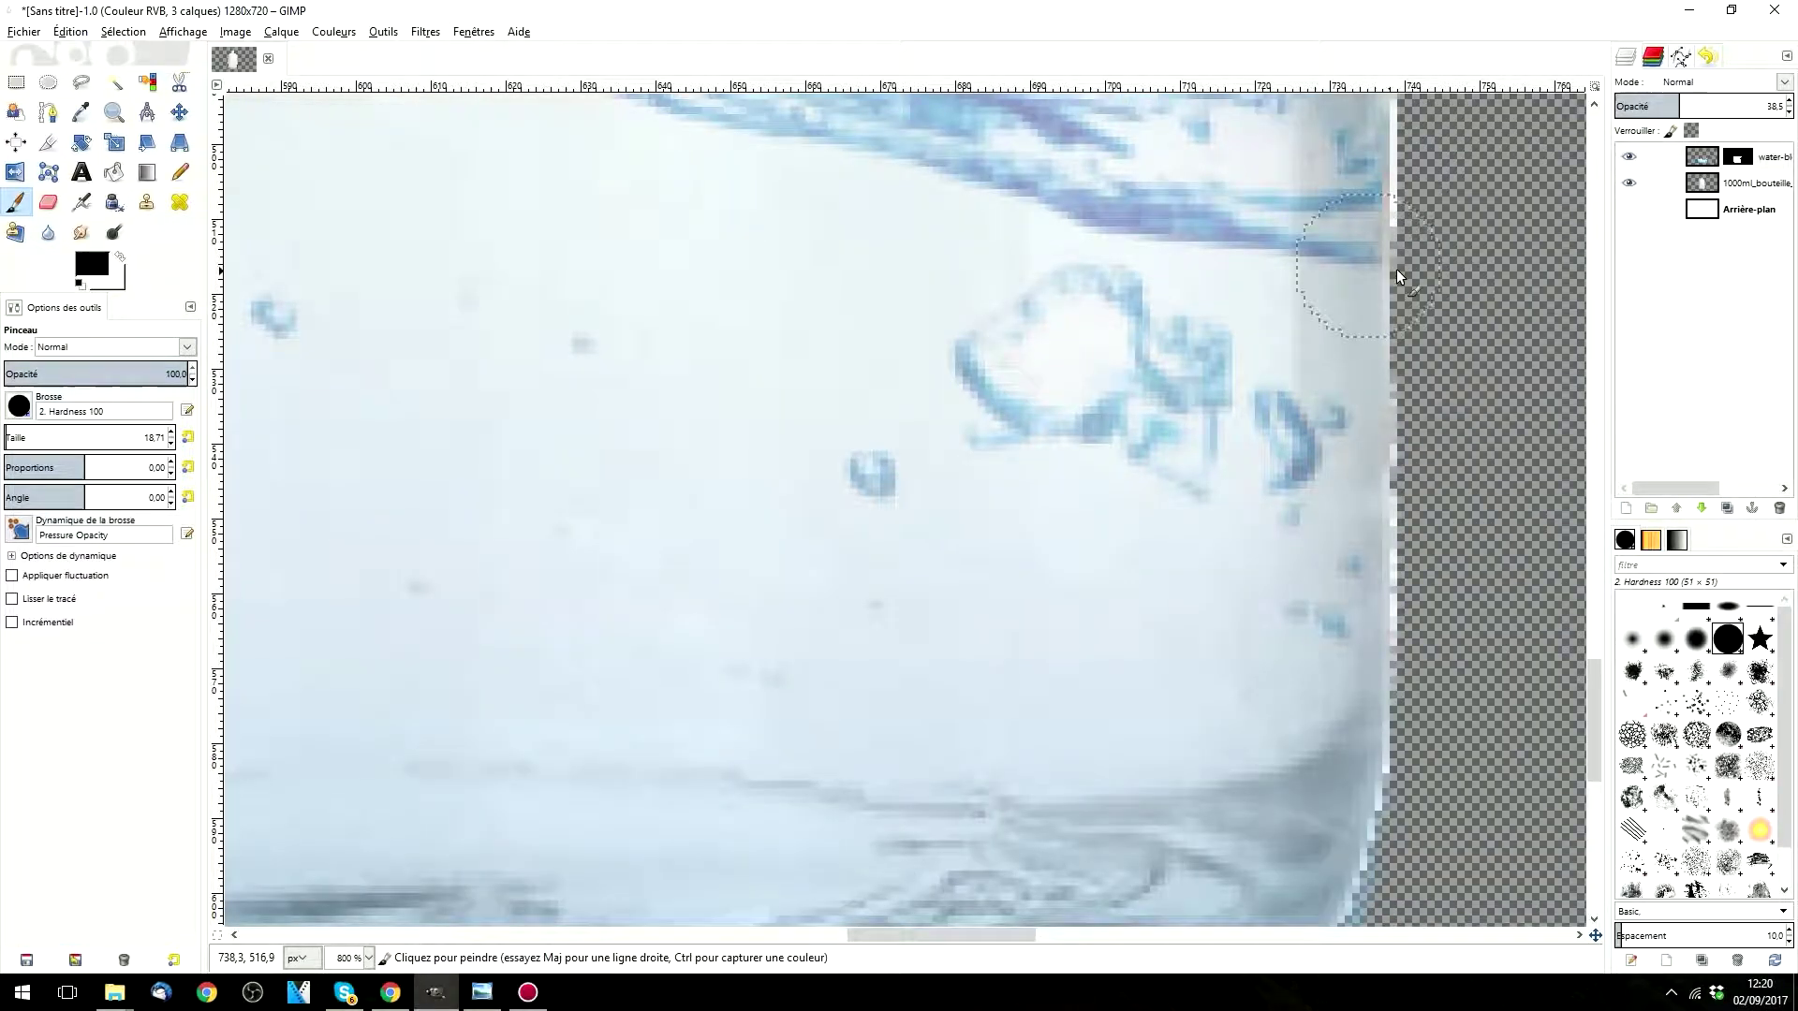
Step: Mask the water outside the bottle's lower-right curve, painting white to restore any glass-side water removed by mistake
scroll(1380, 268, down, 3)
mouse_move(1435, 305)
mouse_down()
mouse_move(1448, 195)
mouse_move(1334, 425)
mouse_move(1301, 228)
mouse_up()
key(x)
drag(1256, 313, 1247, 344)
key(x)
mouse_move(1335, 429)
mouse_down()
mouse_move(1391, 367)
mouse_move(1446, 196)
mouse_move(1362, 417)
mouse_up()
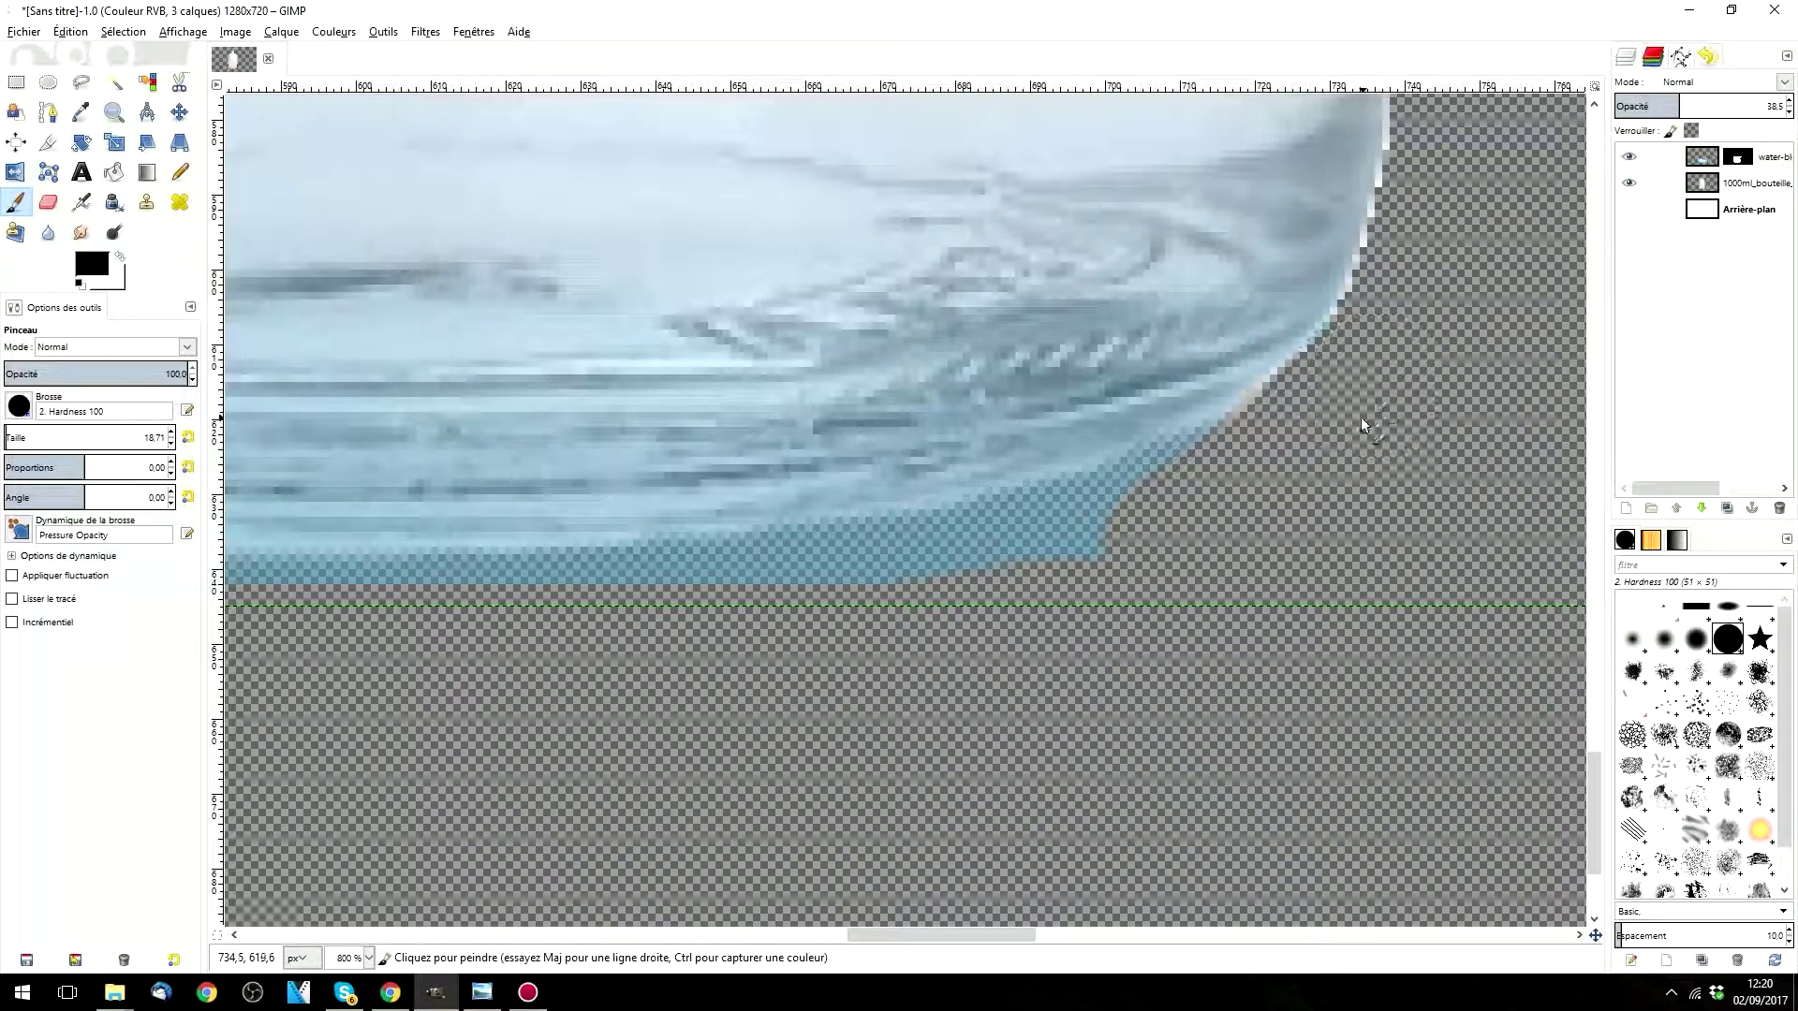
Step: Mask the leftover water under the right part of the bottle's base, undoing the stroke that cuts into the glass
click(1708, 58)
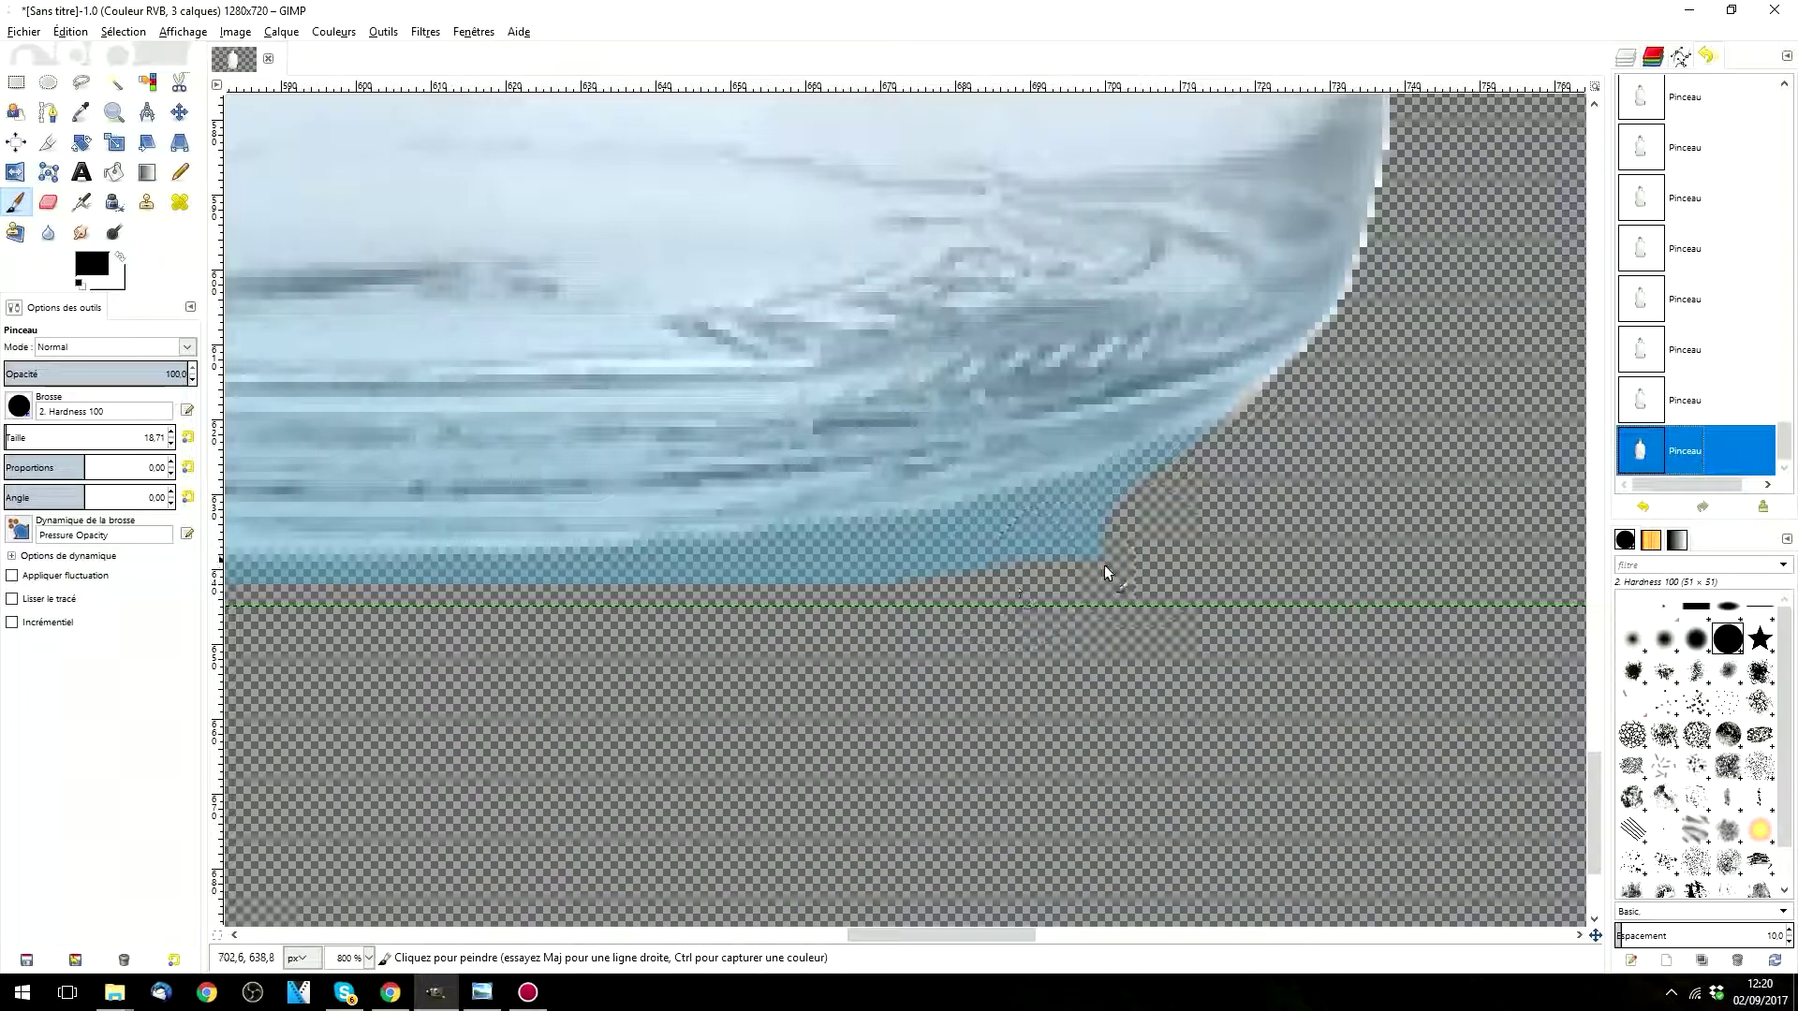
mouse_move(1227, 598)
mouse_down()
mouse_move(1083, 405)
mouse_move(835, 362)
mouse_up()
key(ctrl+z)
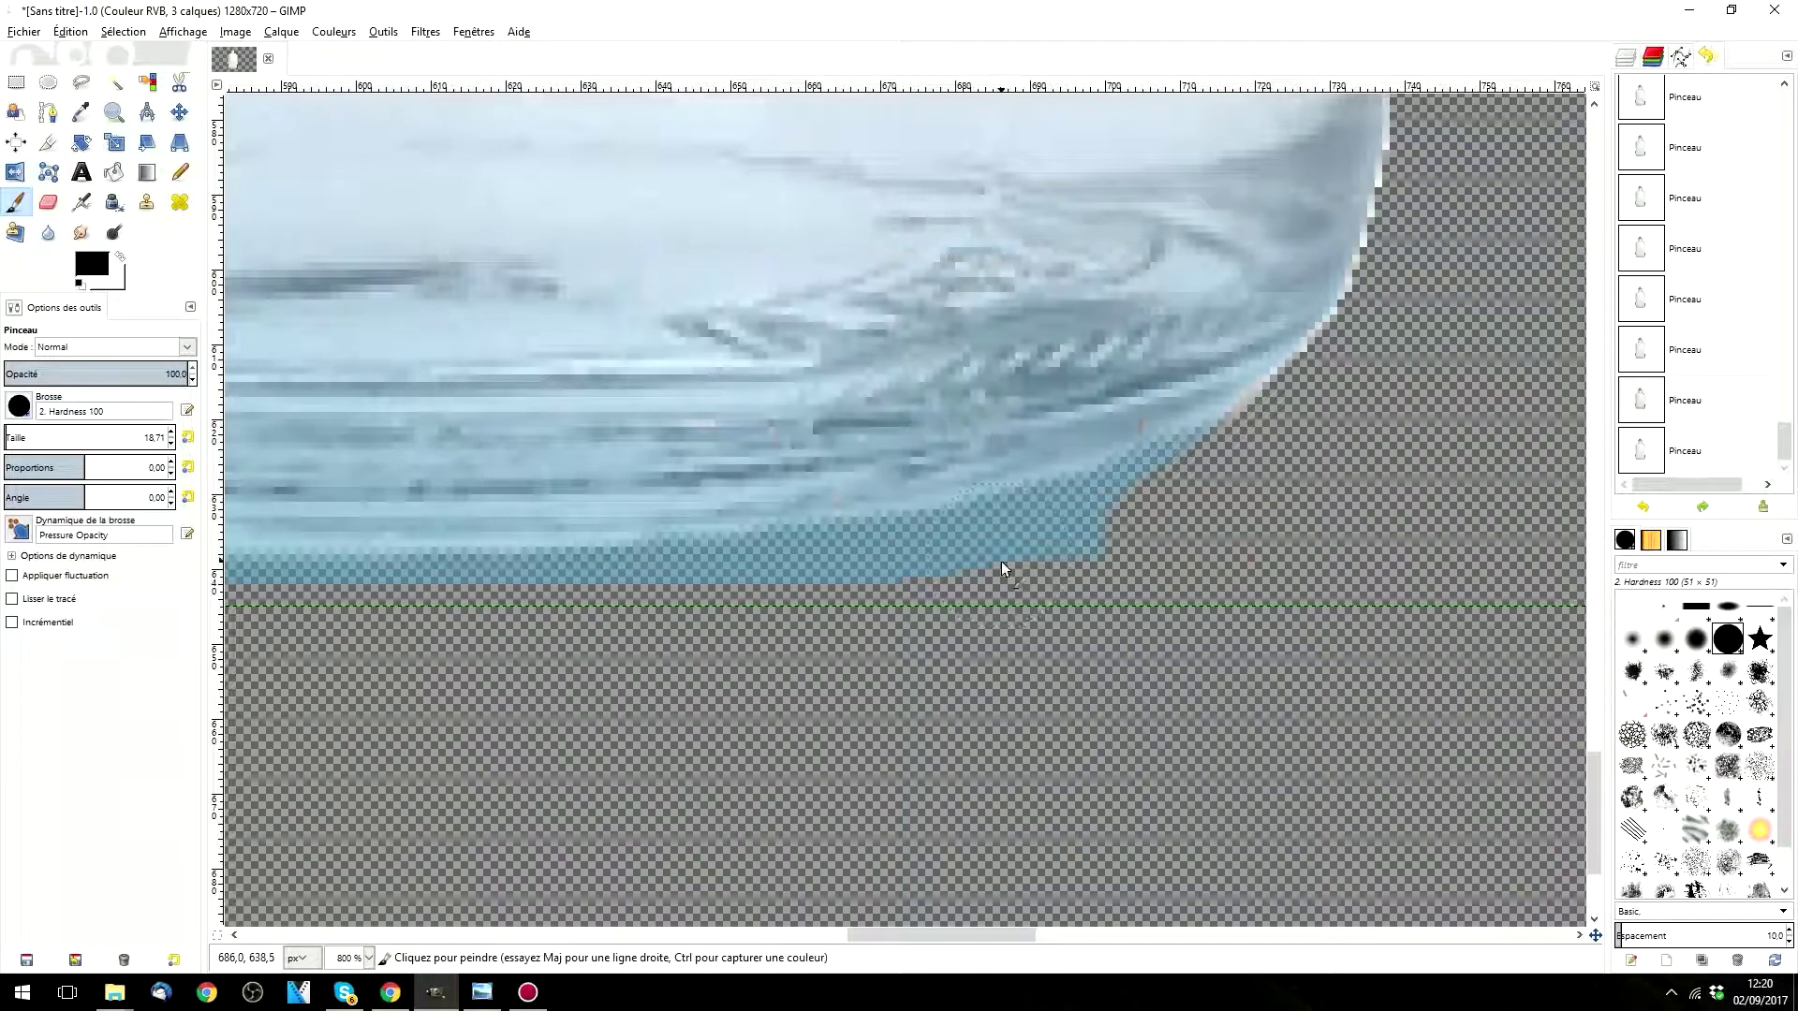
mouse_move(1188, 525)
mouse_down()
mouse_move(1014, 442)
mouse_move(1161, 430)
mouse_up()
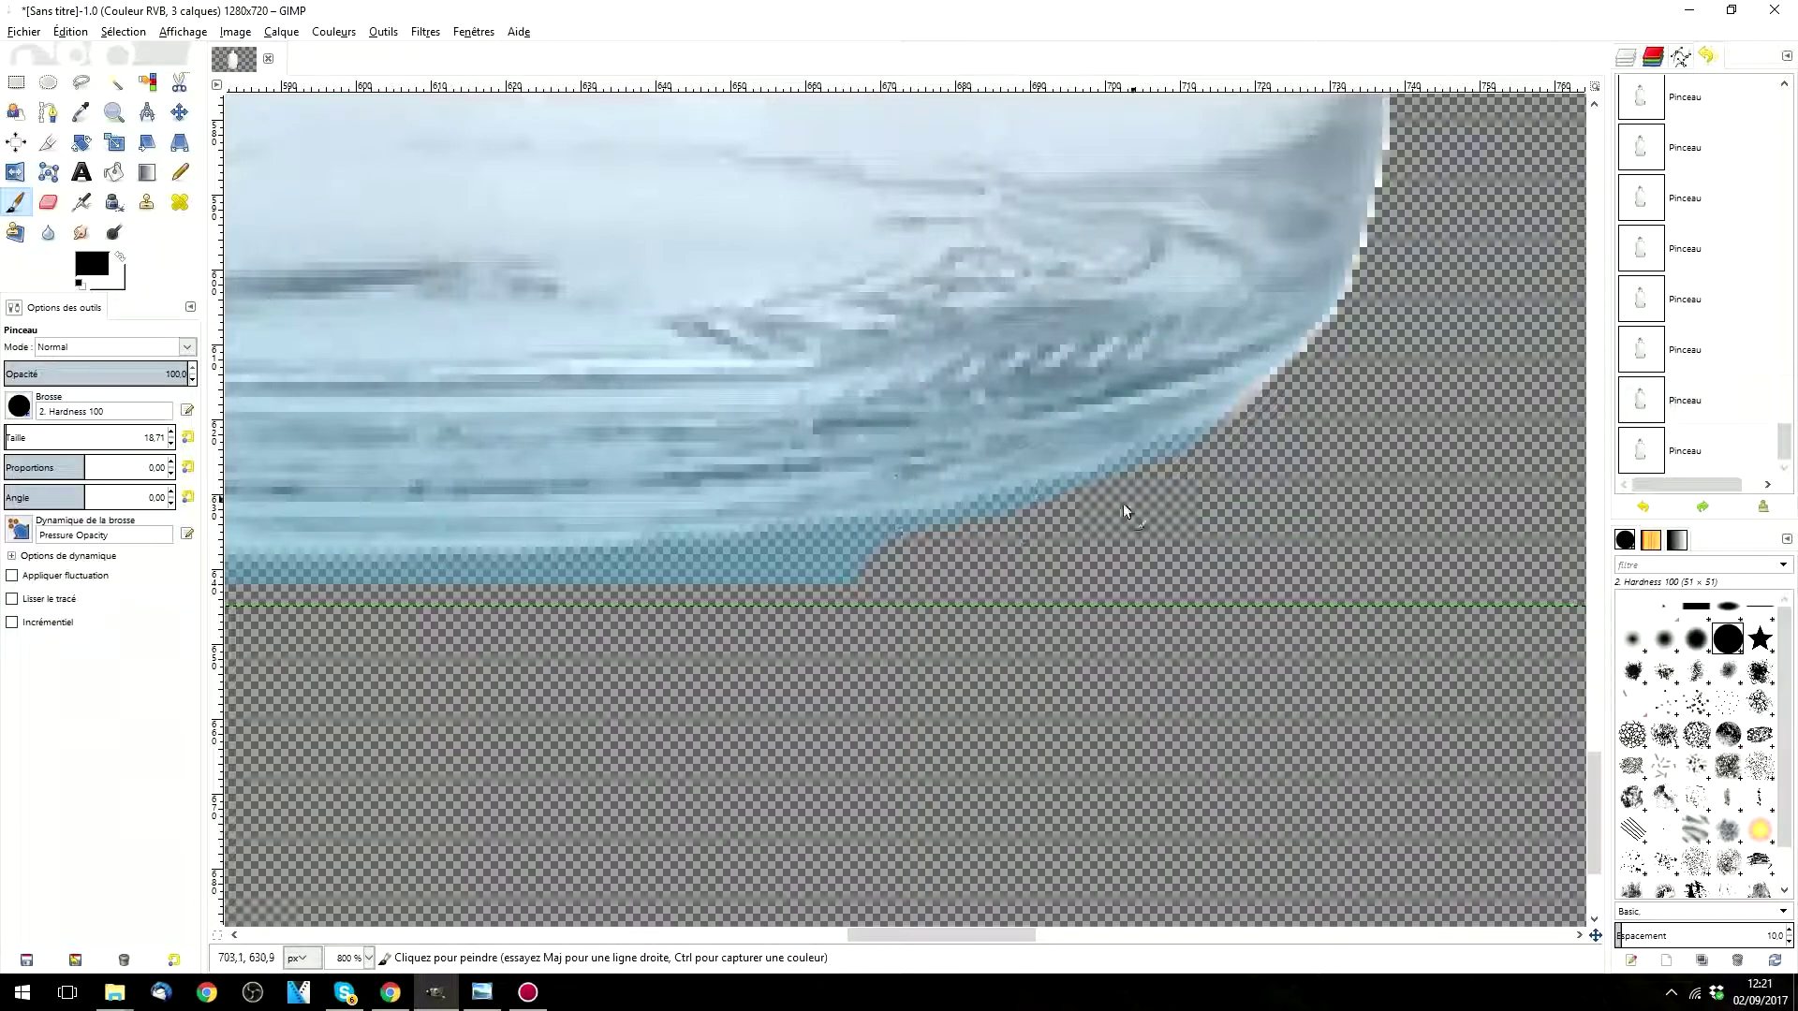
mouse_move(1238, 487)
mouse_down()
mouse_move(1044, 571)
mouse_move(1234, 498)
mouse_move(864, 583)
mouse_move(650, 601)
mouse_up()
Step: Continue masking the water below the bottle's base, from its middle round to the lower-left corner and left edge
drag(955, 937, 856, 937)
mouse_move(1291, 596)
mouse_down()
mouse_move(1311, 616)
mouse_move(820, 615)
mouse_up()
drag(779, 935, 727, 935)
drag(1120, 622, 880, 584)
scroll(565, 801, up, 2)
scroll(572, 799, down, 1)
mouse_move(839, 779)
mouse_down()
mouse_move(666, 766)
mouse_move(521, 668)
mouse_up()
scroll(341, 492, up, 10)
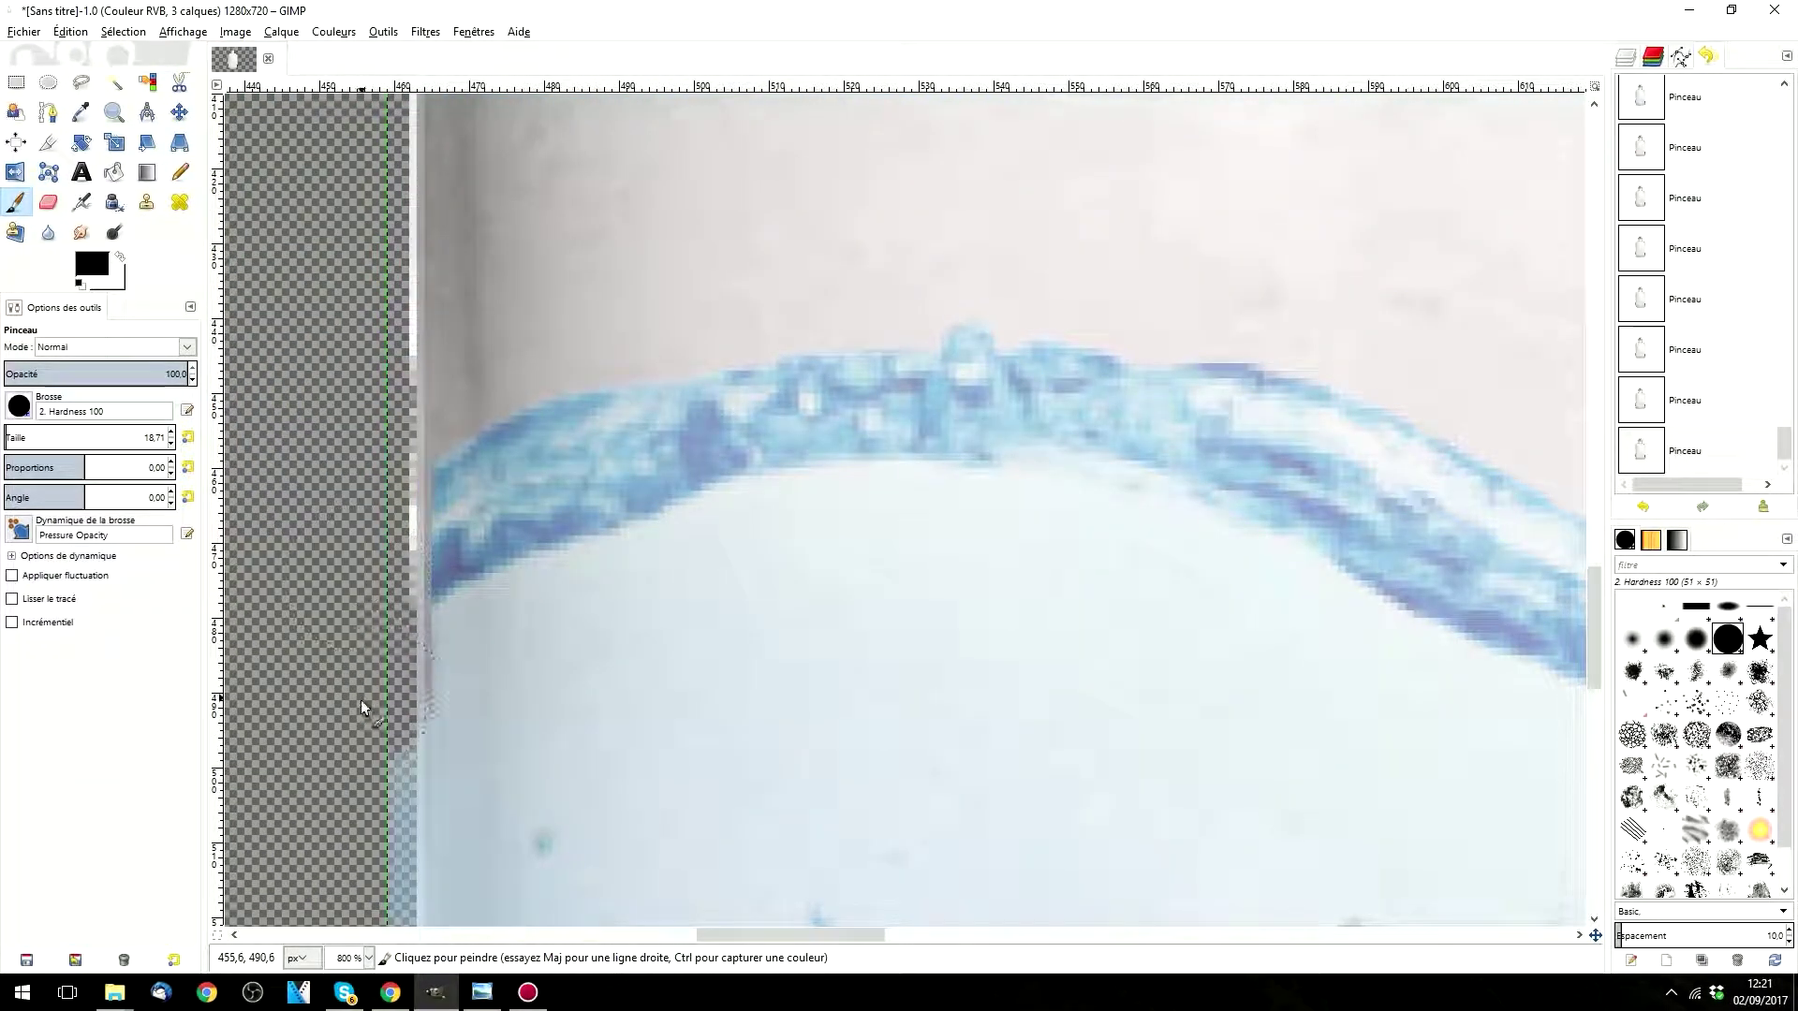
Step: Restore the water inside the bottle's left edge in white and mask the fringe outside that edge in black
key(x)
drag(490, 501, 487, 719)
key(x)
scroll(335, 625, down, 1)
drag(338, 543, 358, 756)
scroll(346, 562, down, 4)
mouse_move(346, 375)
mouse_down()
mouse_move(350, 779)
mouse_move(350, 665)
mouse_up()
scroll(351, 608, down, 4)
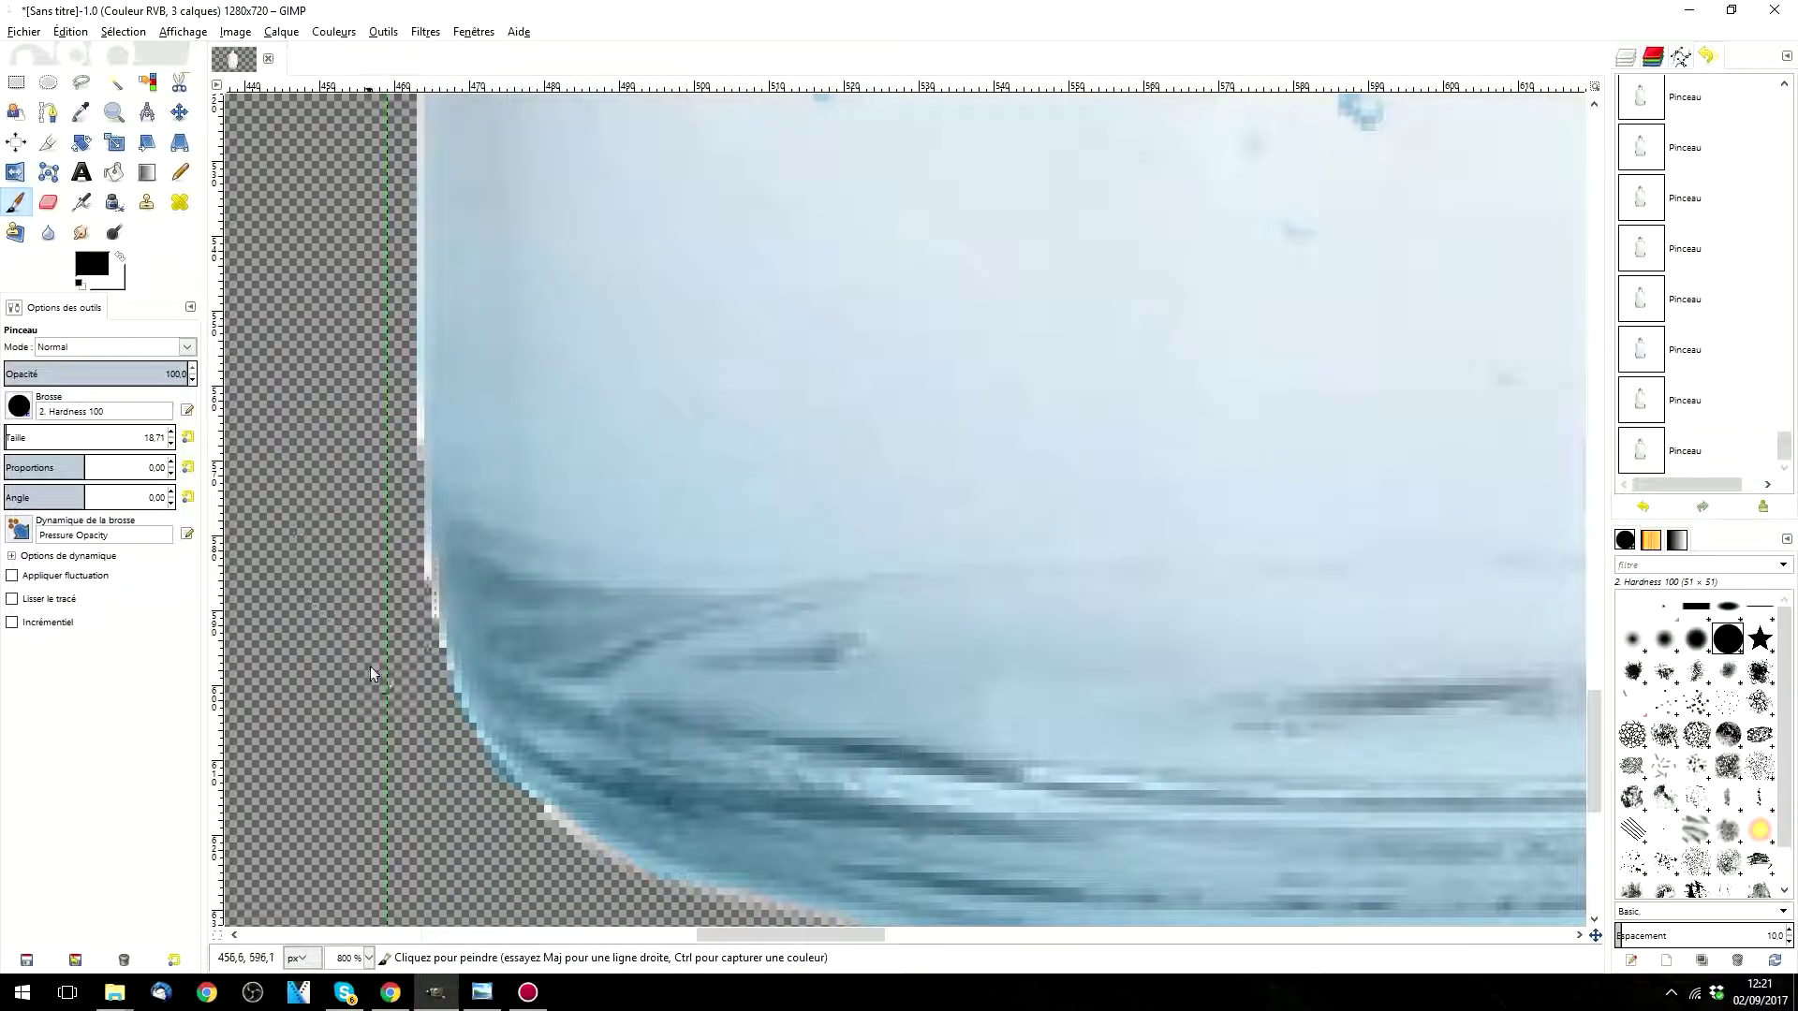
Step: Refine the water mask around the bottle's lower-left curve and base, alternating black and white strokes to follow the glass outline
key(x)
scroll(536, 667, down, 6)
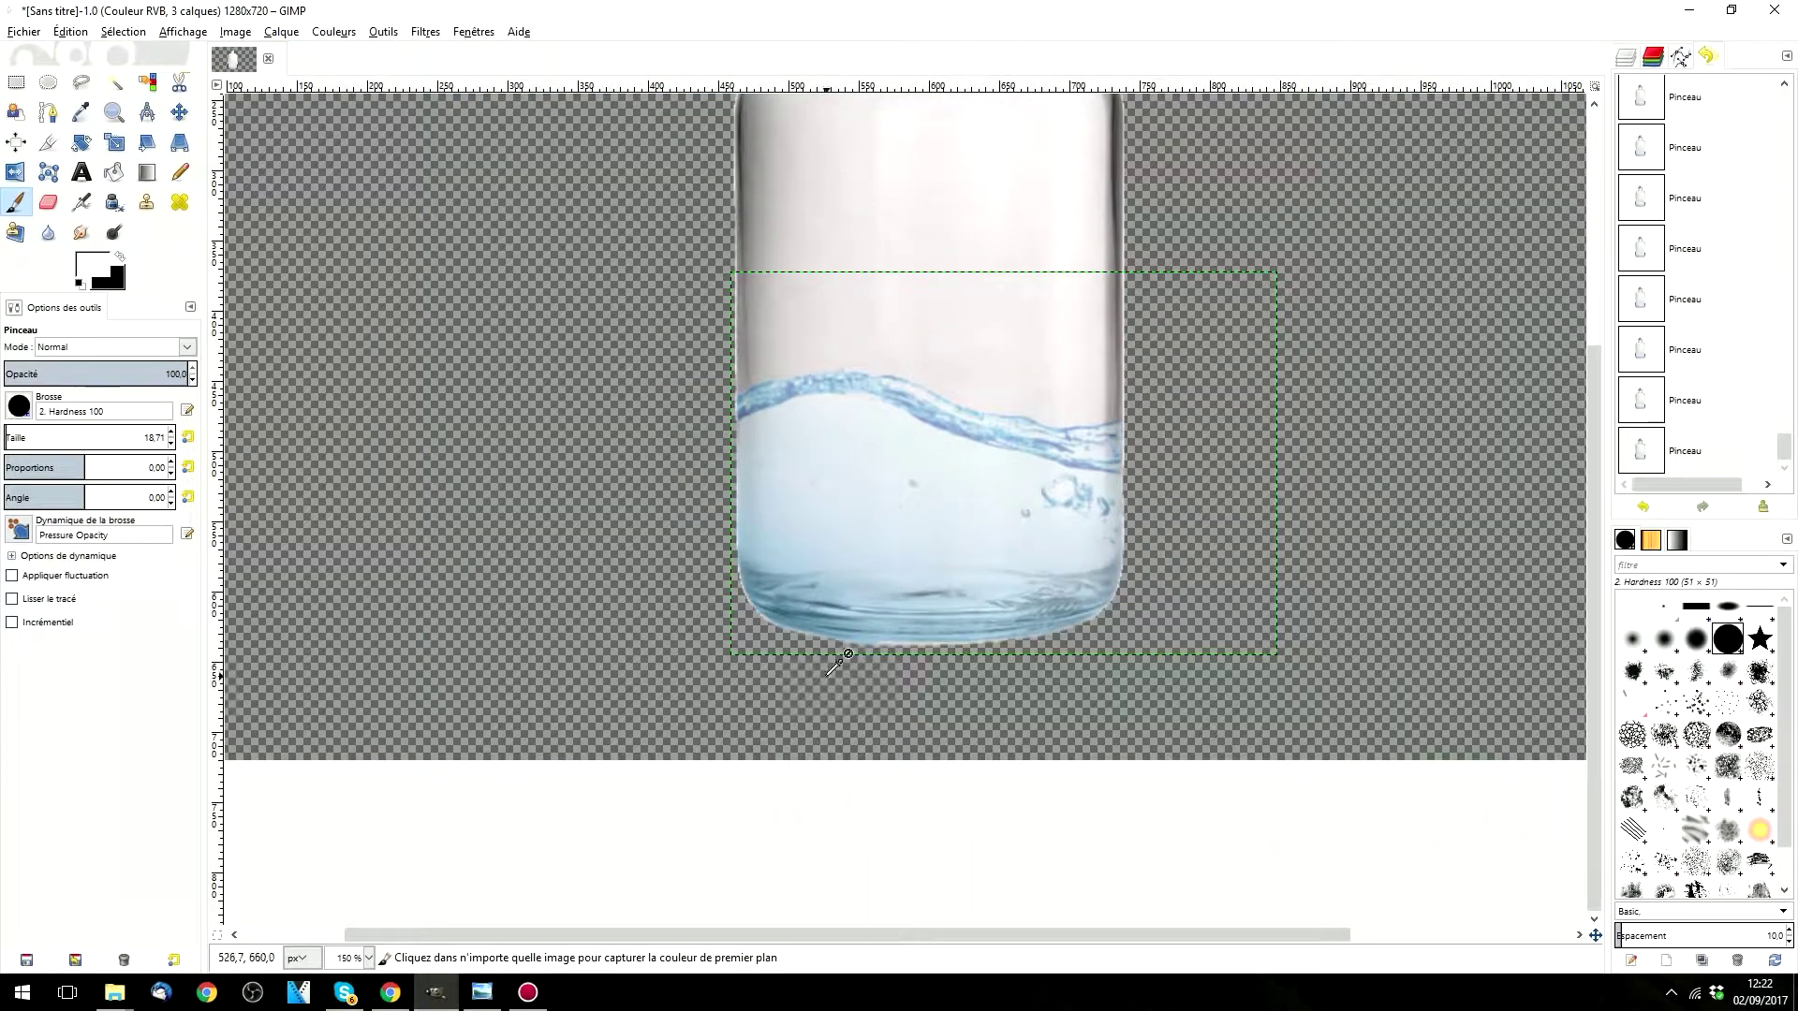
scroll(823, 659, up, 5)
key(x)
drag(975, 636, 806, 576)
key(x)
key(x)
drag(687, 555, 509, 451)
key(x)
drag(568, 391, 872, 473)
key(x)
drag(875, 603, 610, 543)
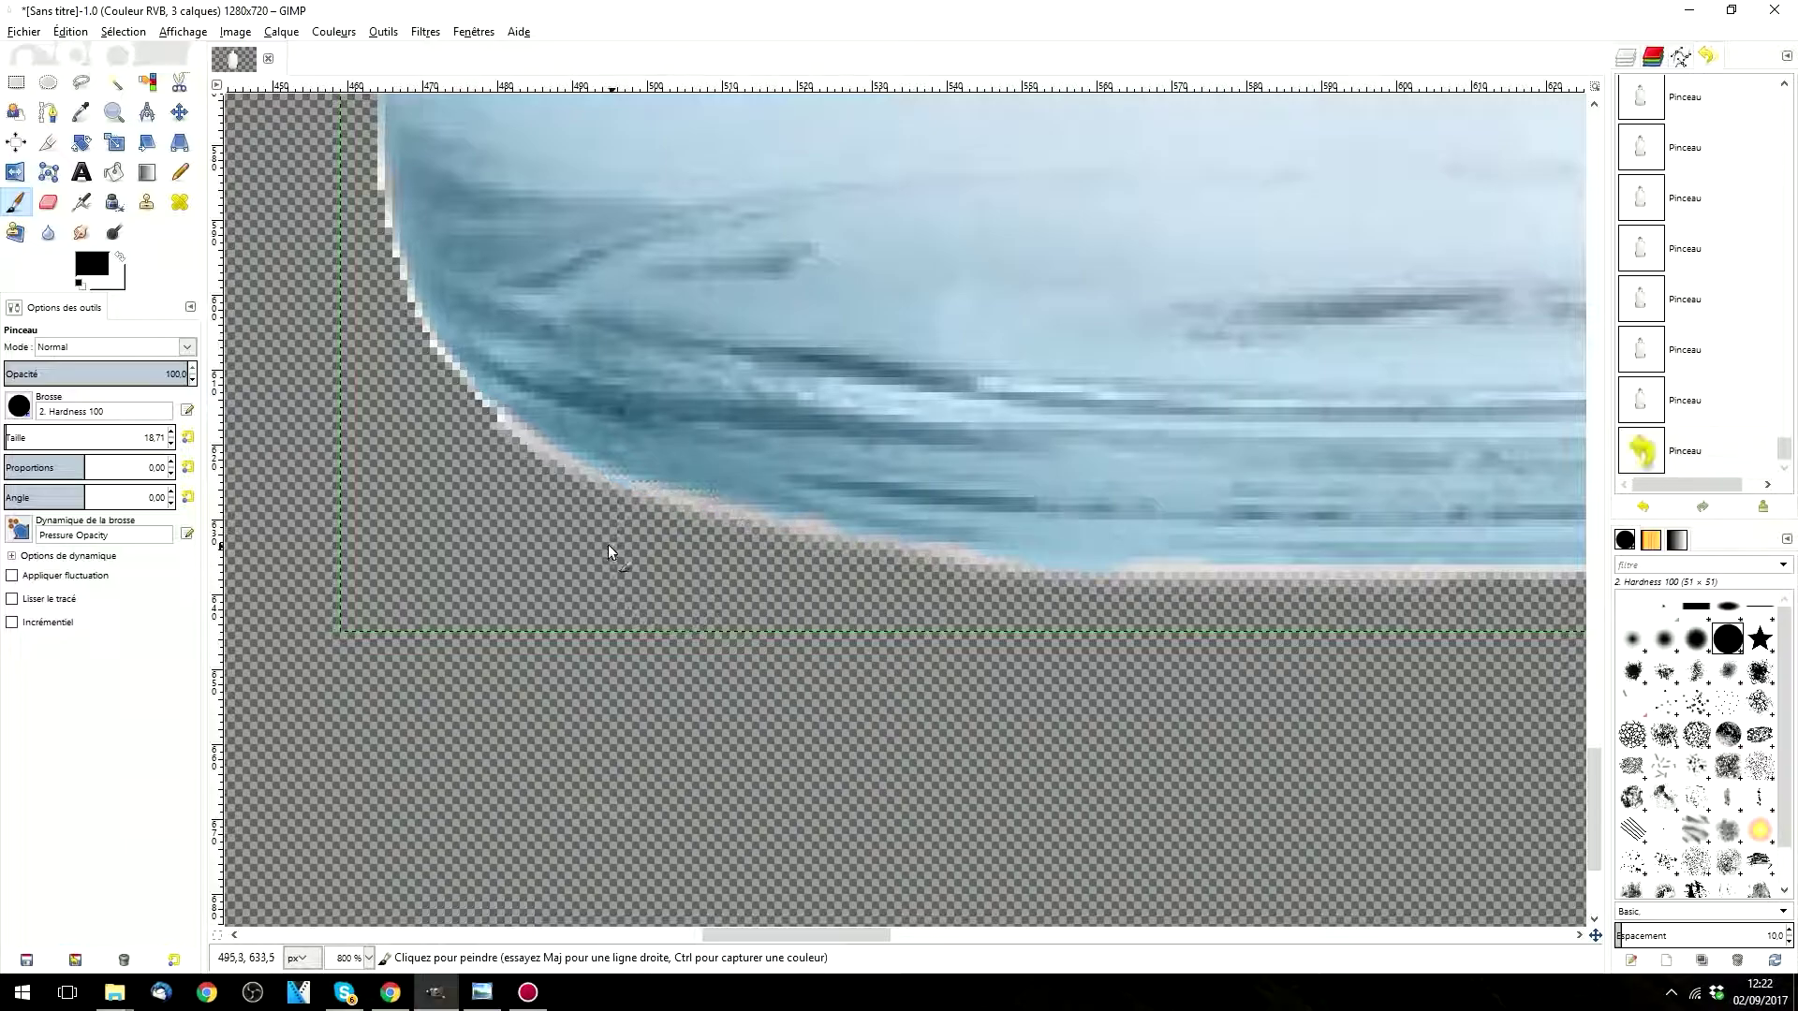
key(x)
scroll(424, 436, down, 3)
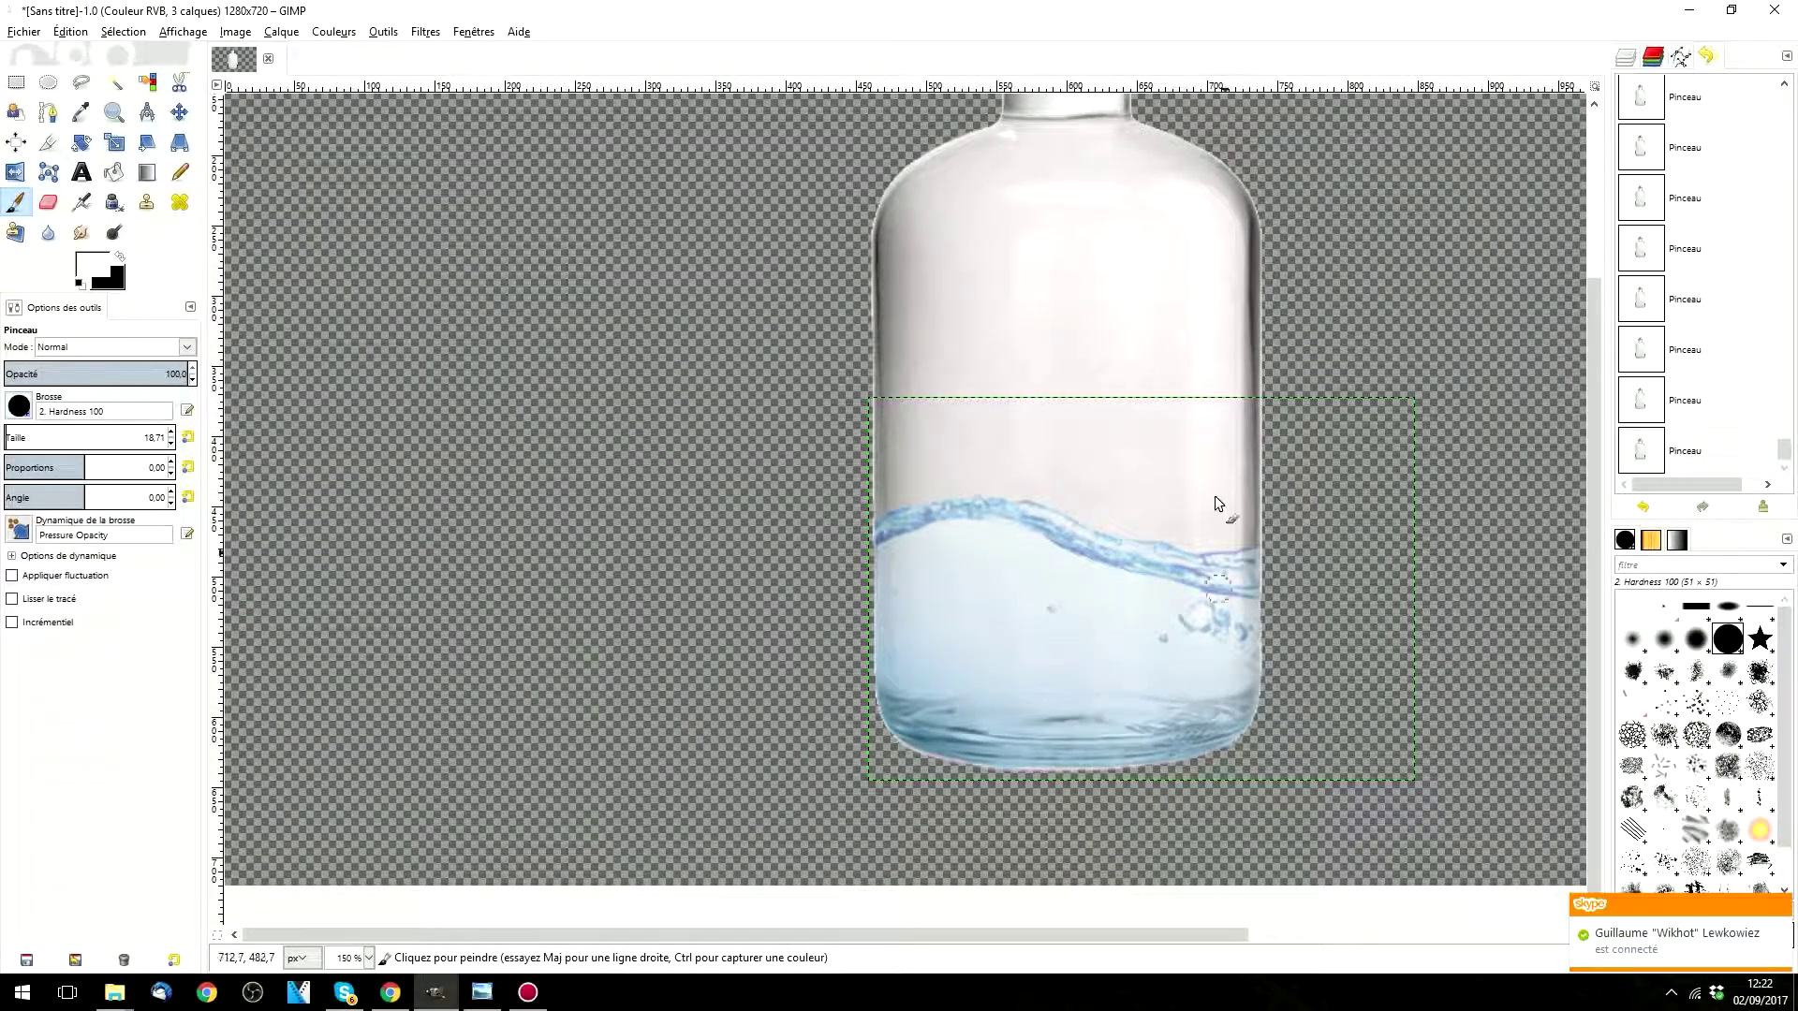
Step: Make the white Arrière-plan layer visible and apply the layer mask of the water-blog layer
scroll(1329, 487, down, 1)
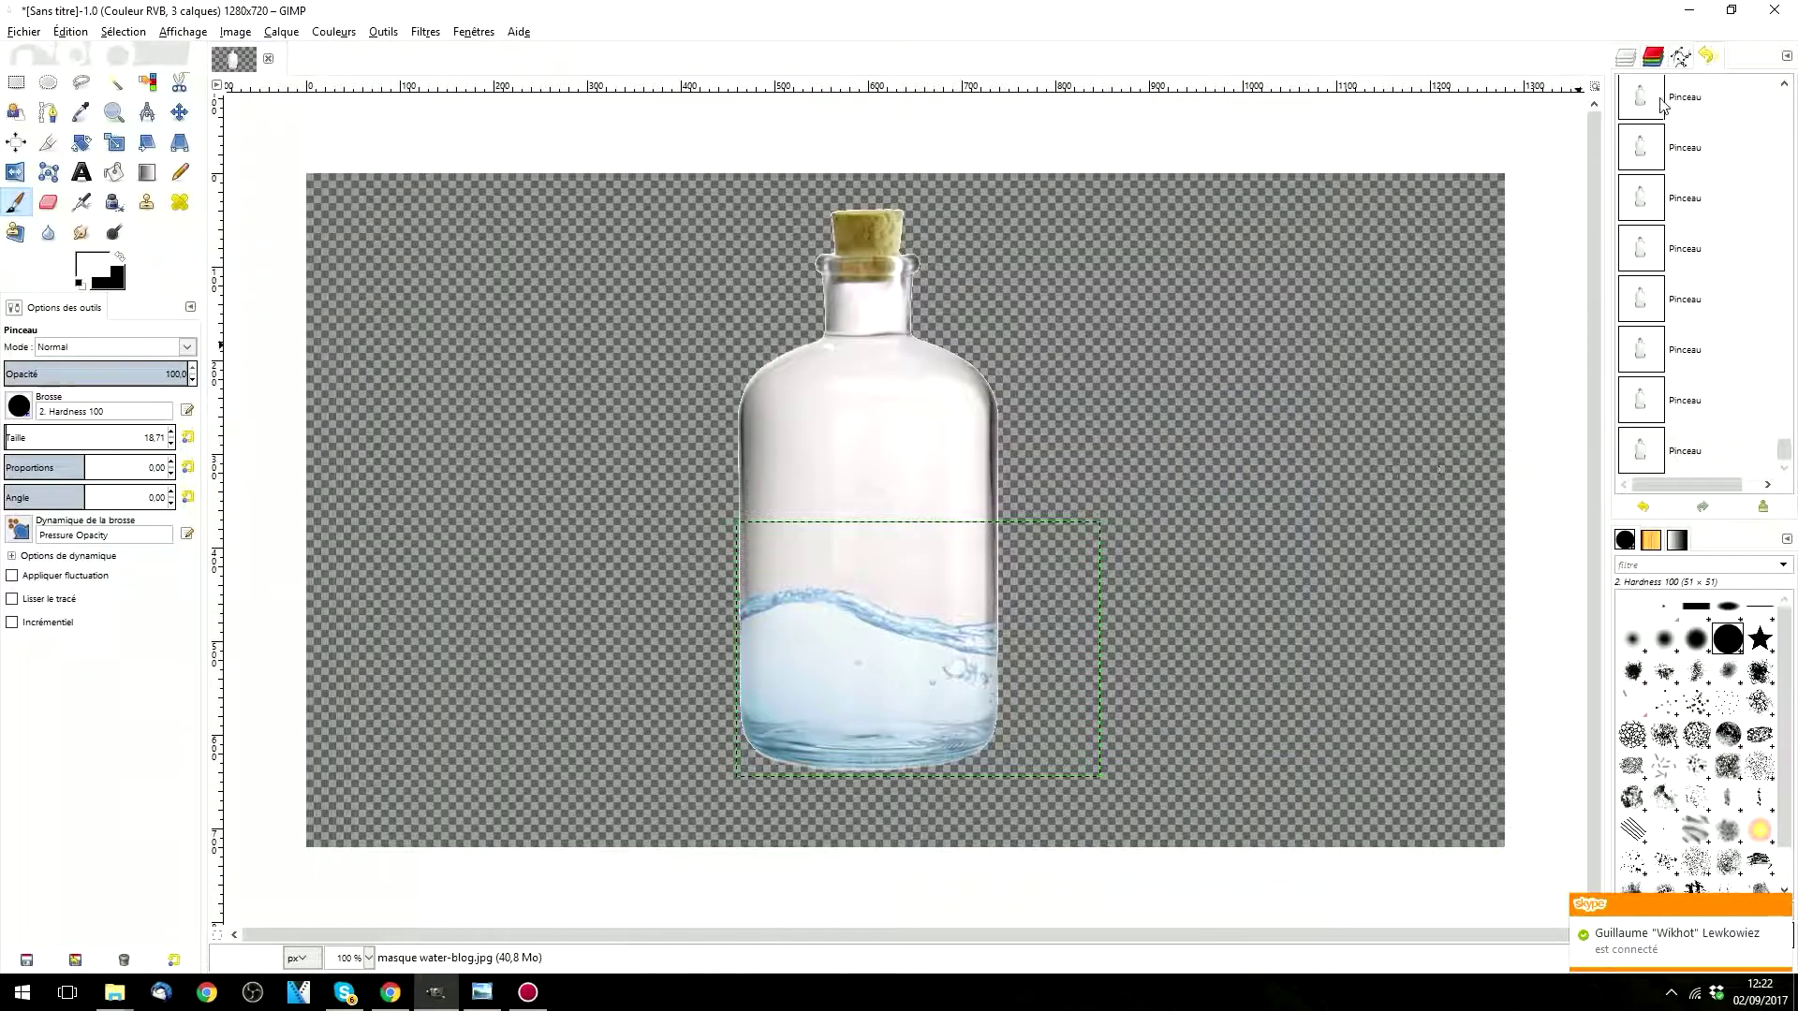
click(1627, 58)
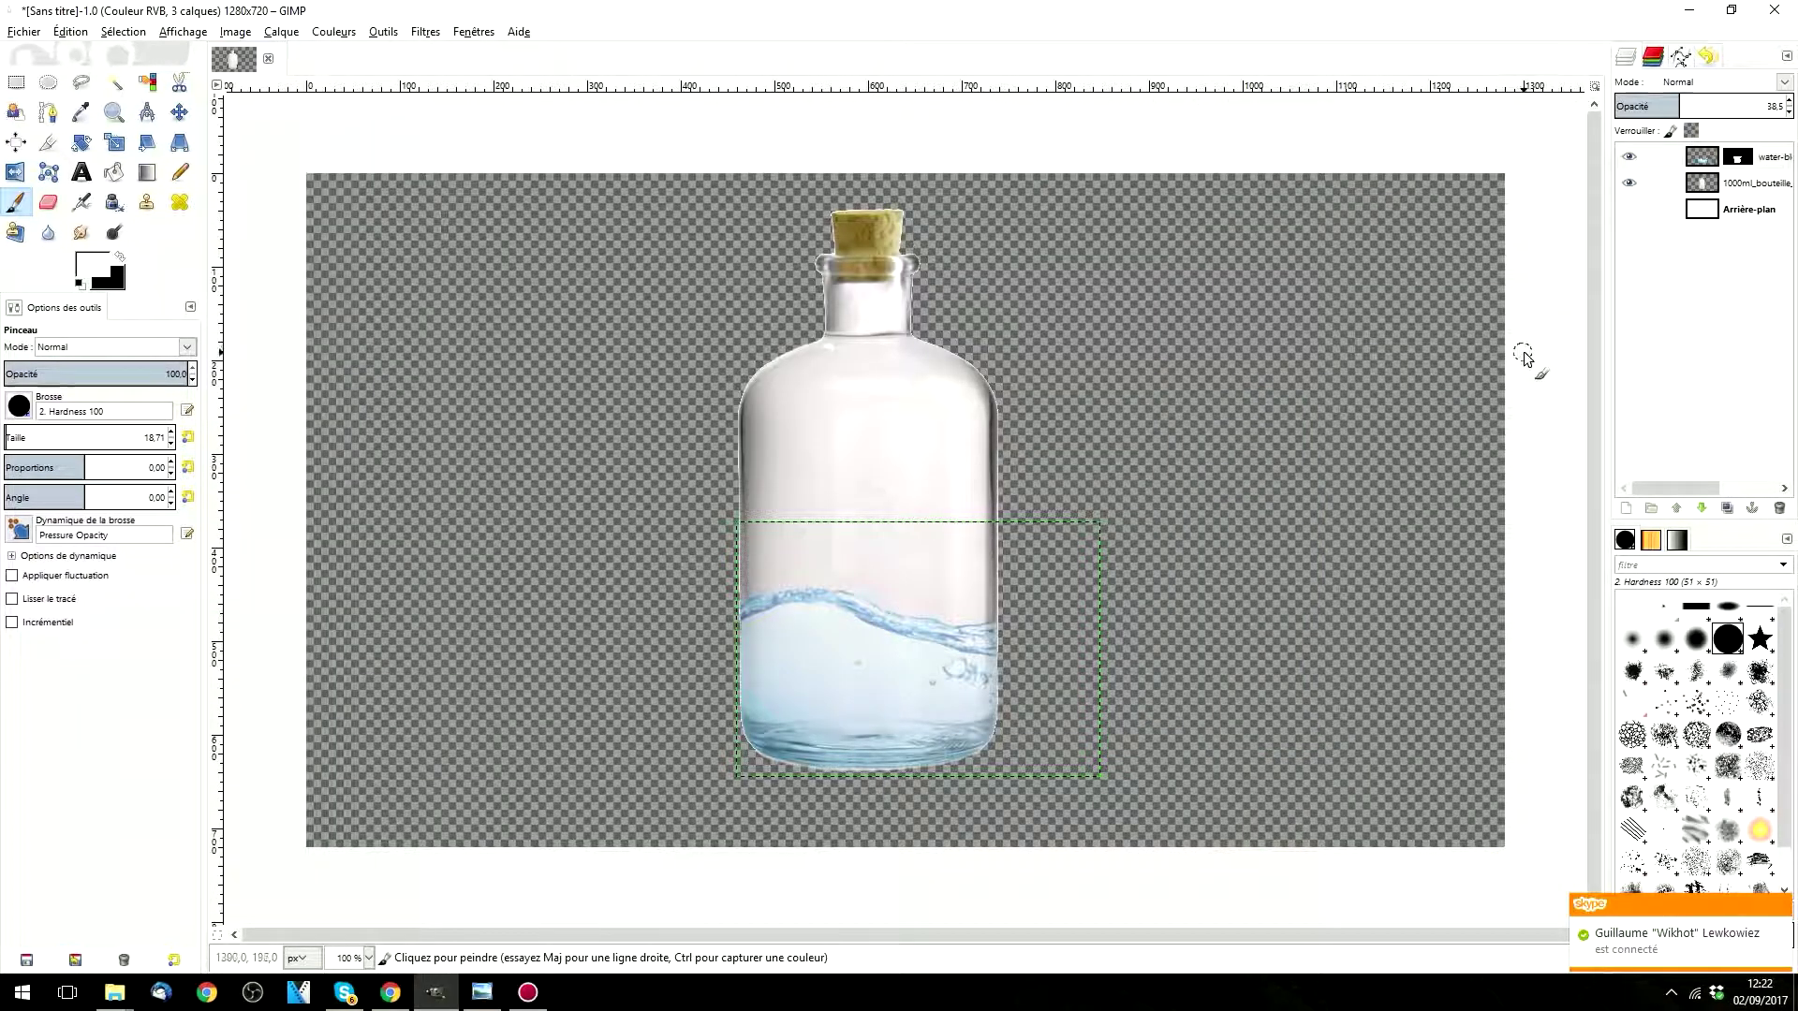
click(1630, 210)
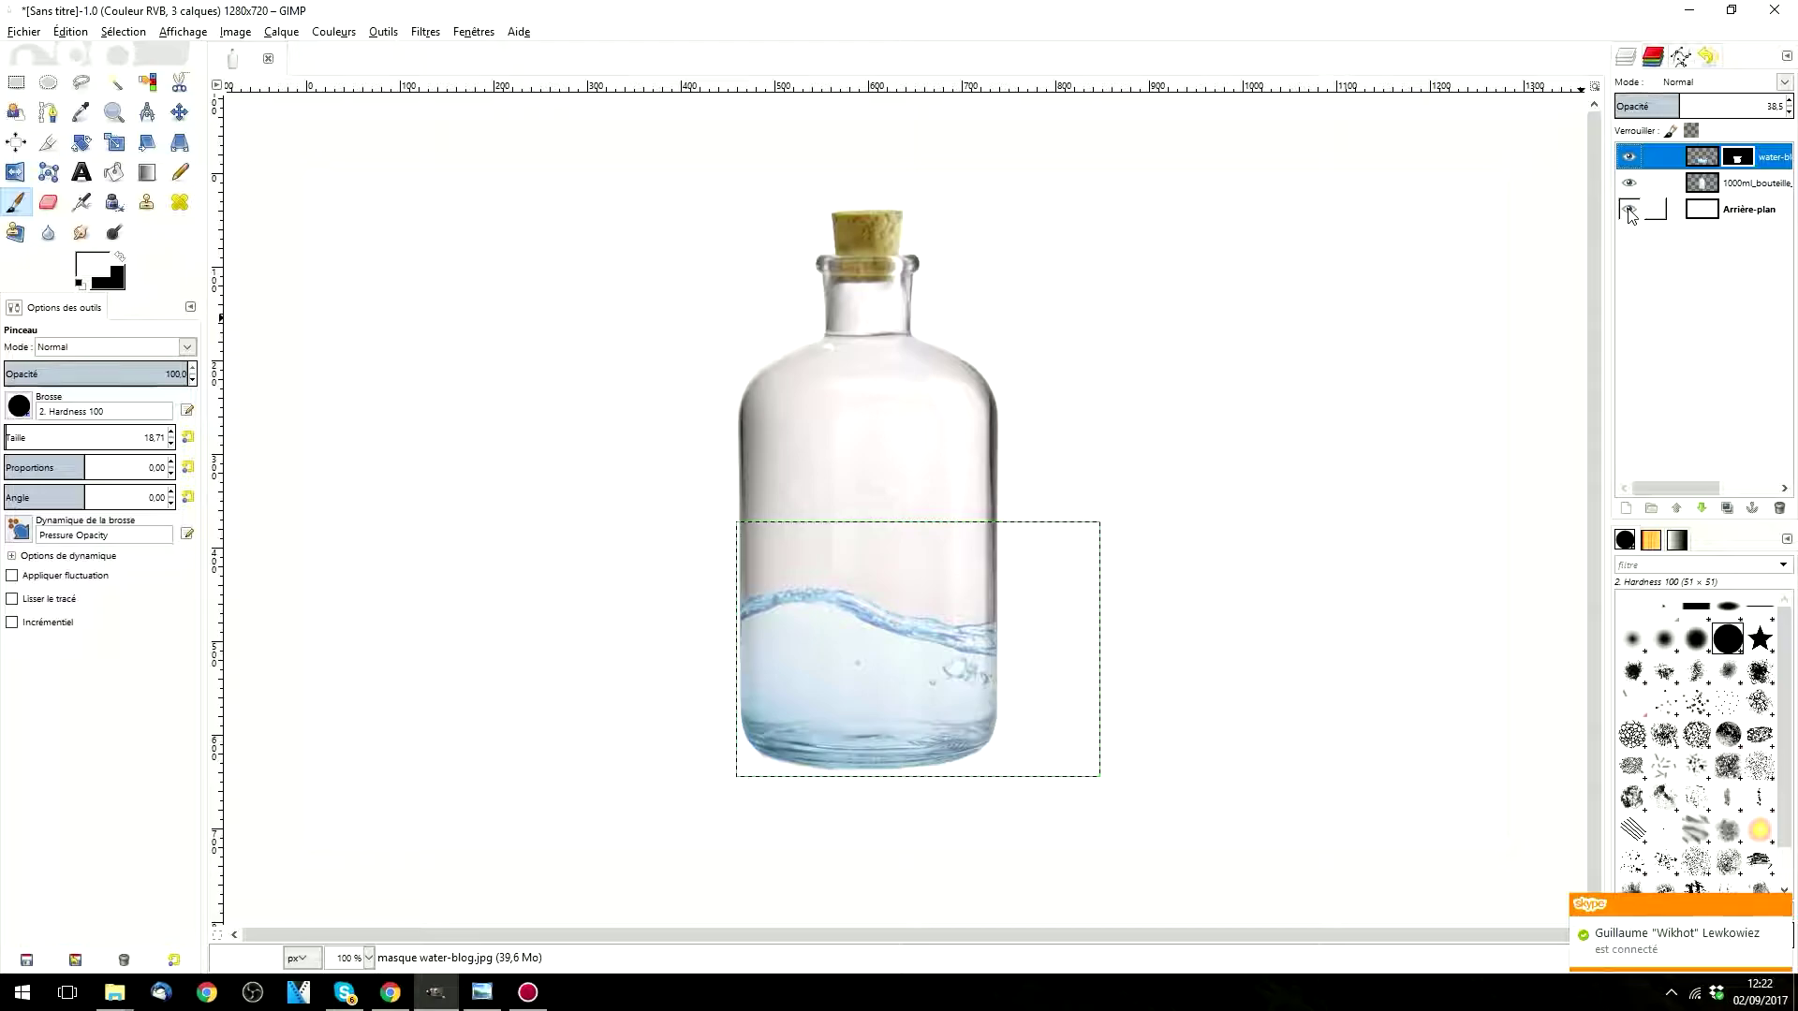
right_click(1778, 161)
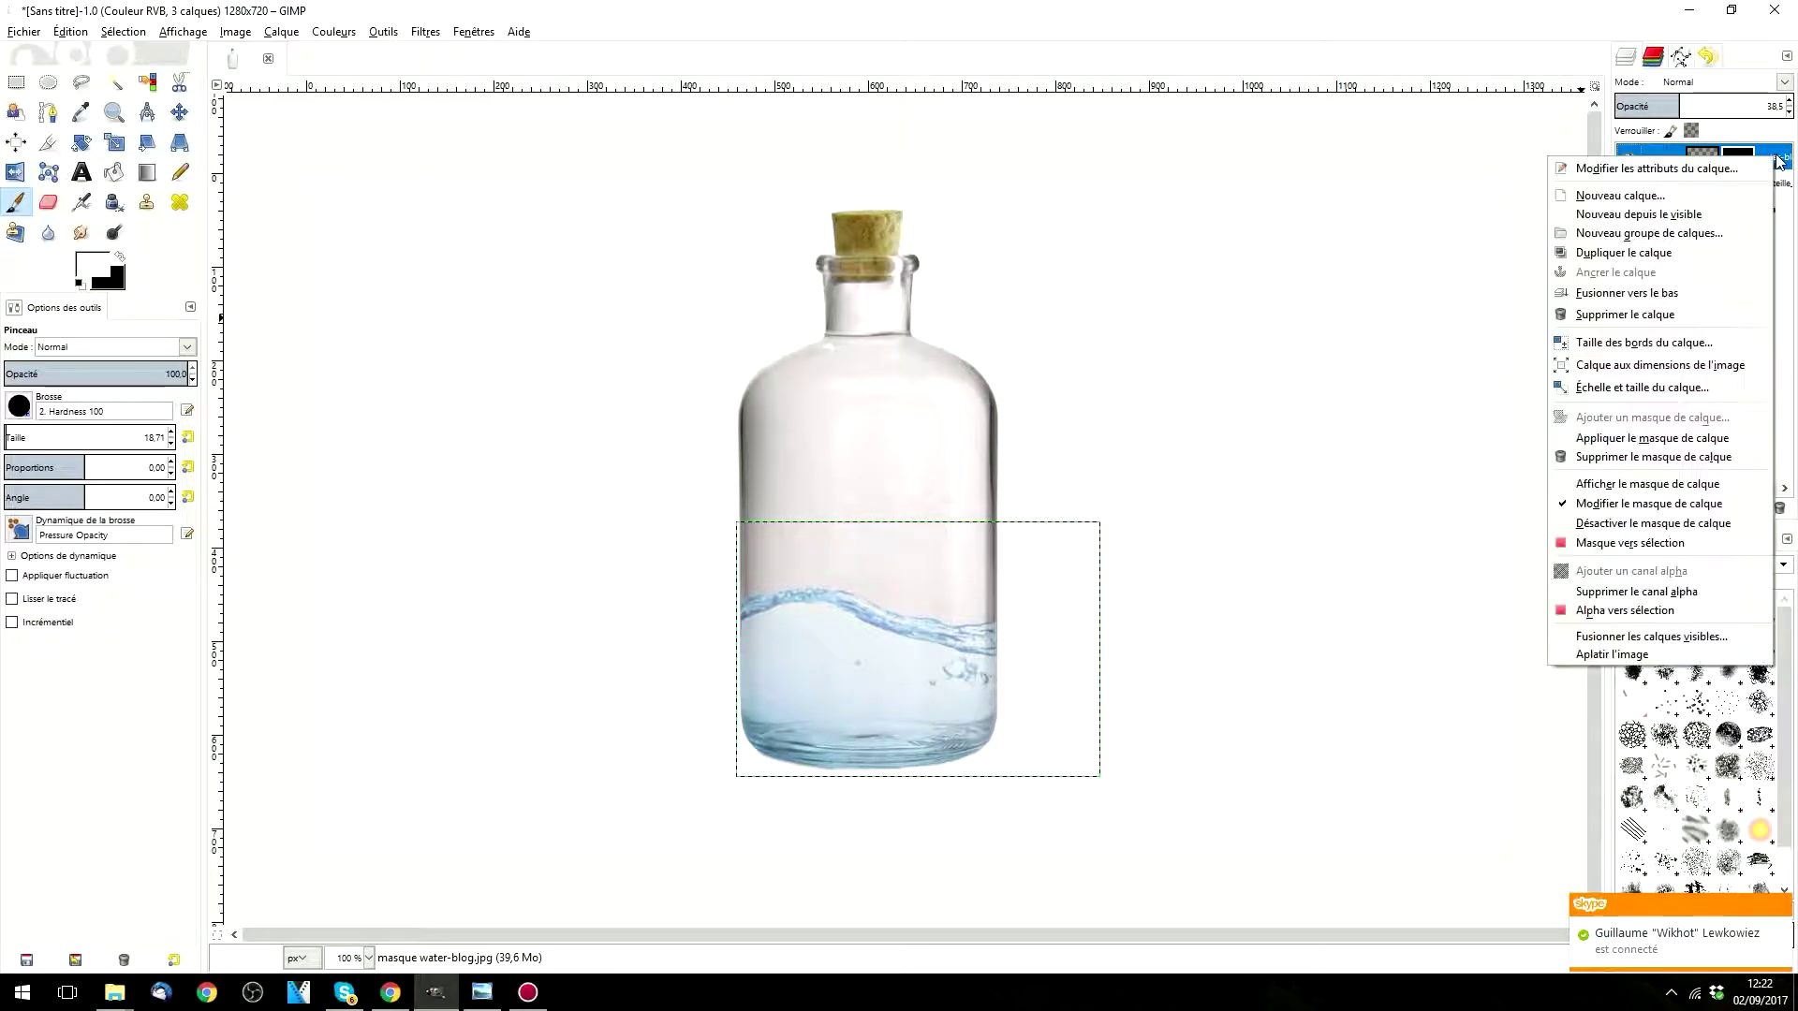
click(1650, 440)
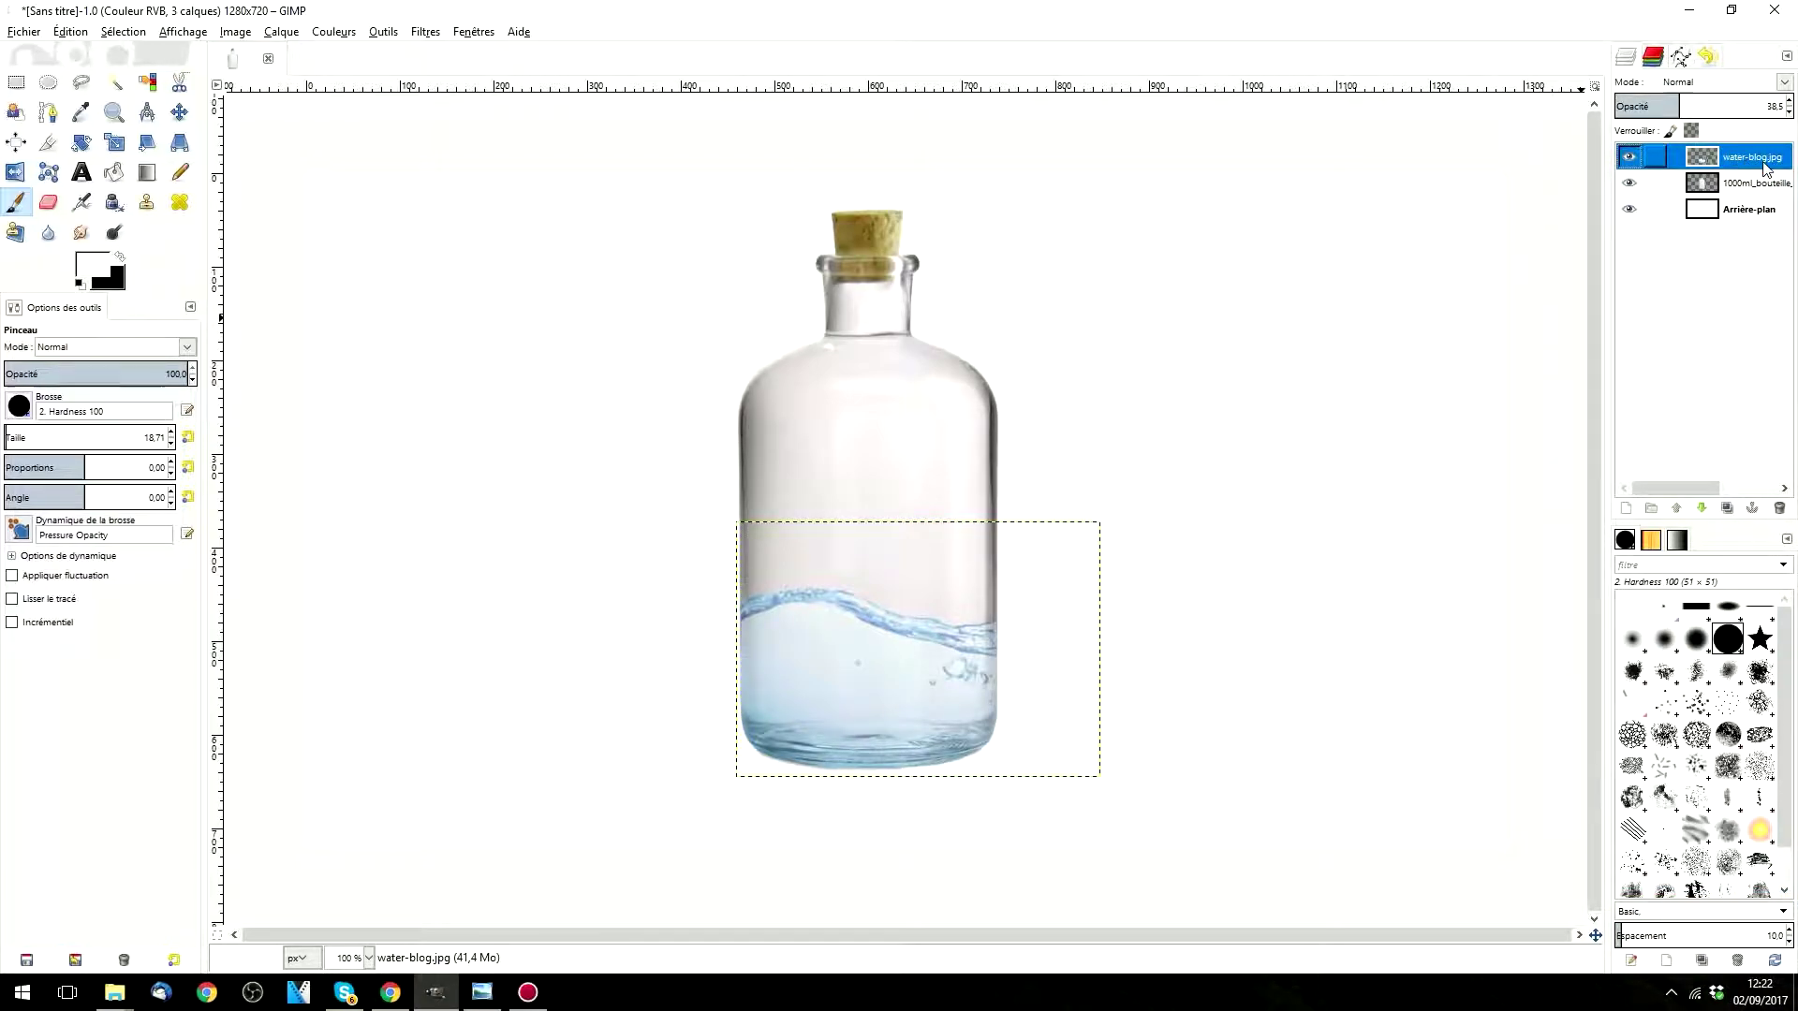
Step: Set the water-blog layer's blend mode to Multiplier and its opacity to 50.5
click(1783, 83)
click(1701, 265)
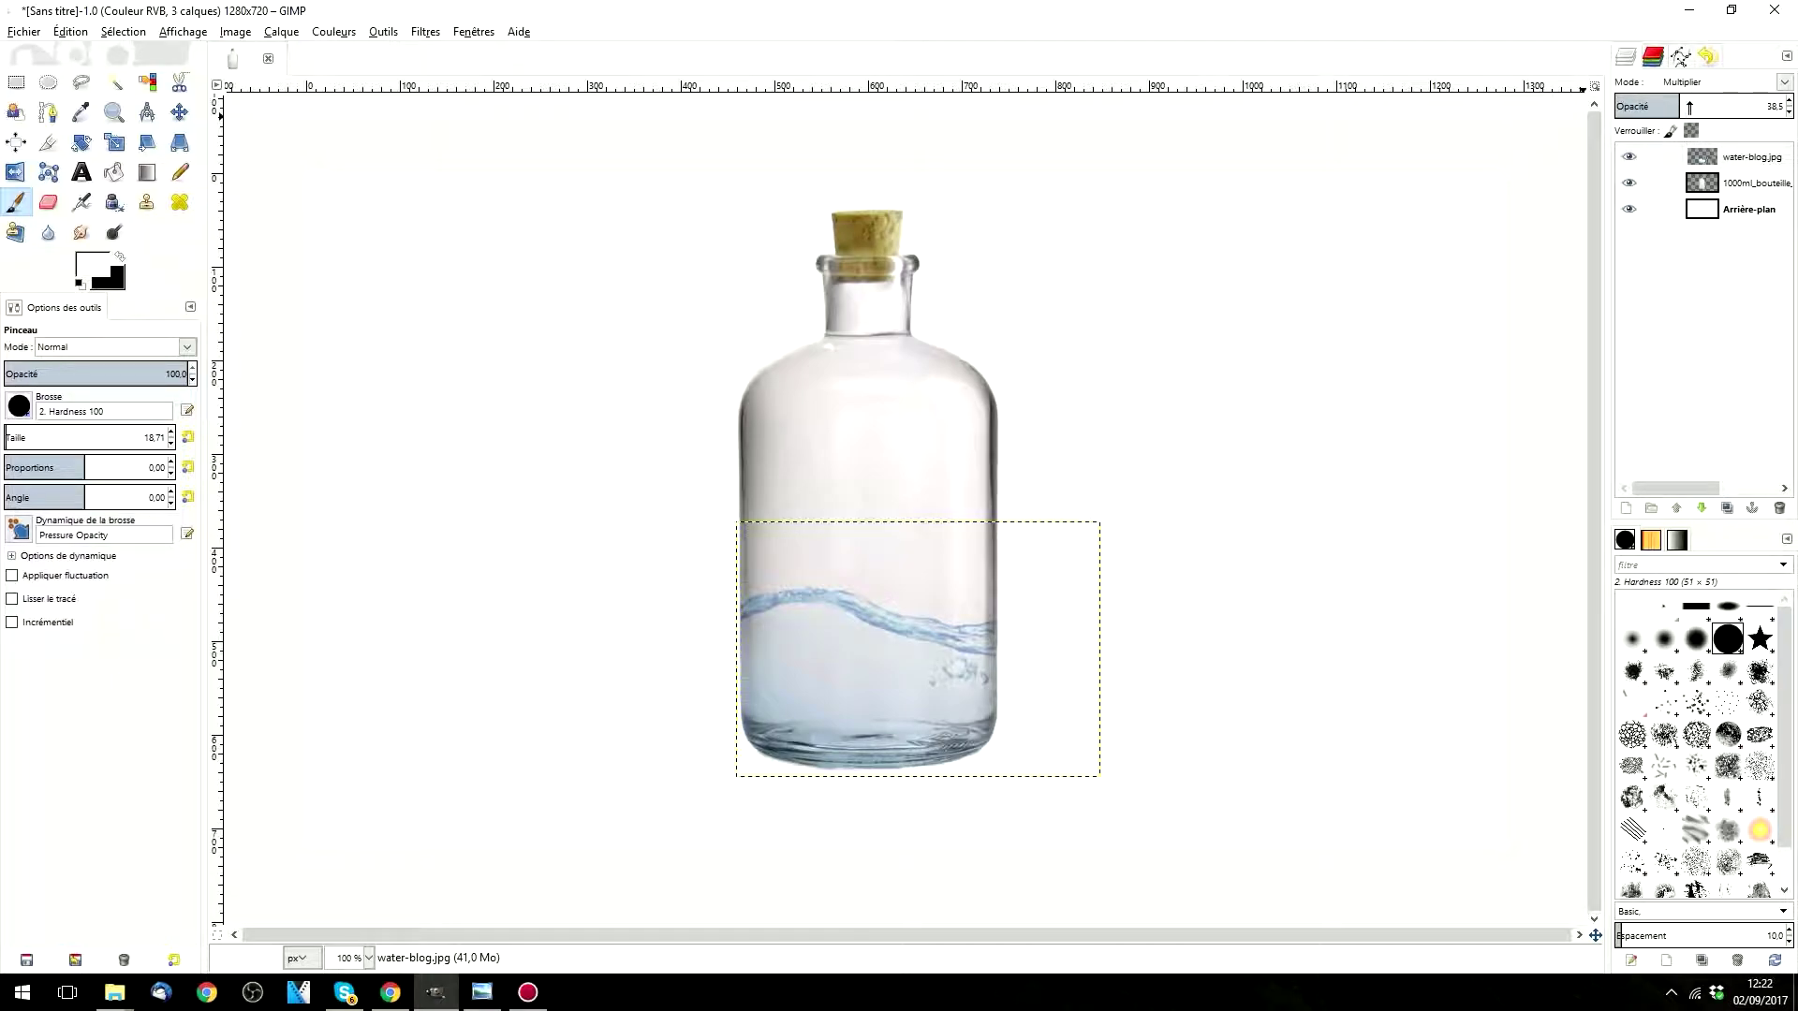
drag(1688, 106, 1707, 107)
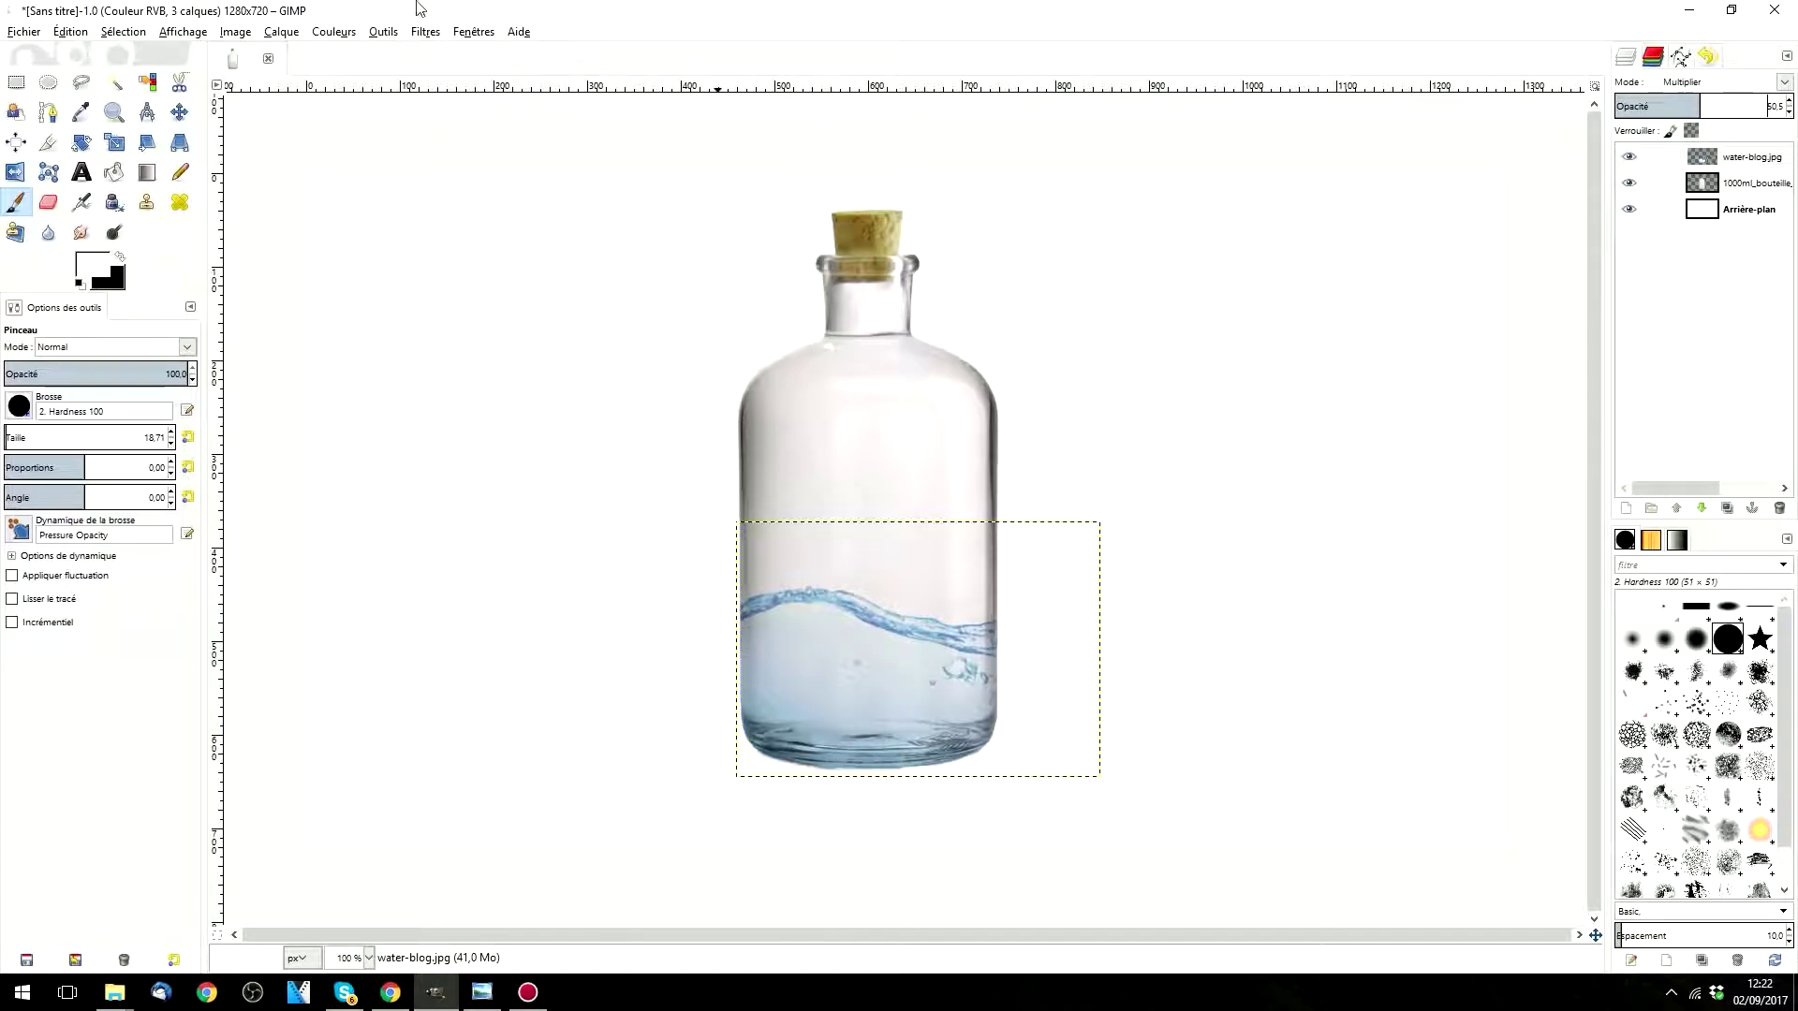
click(321, 35)
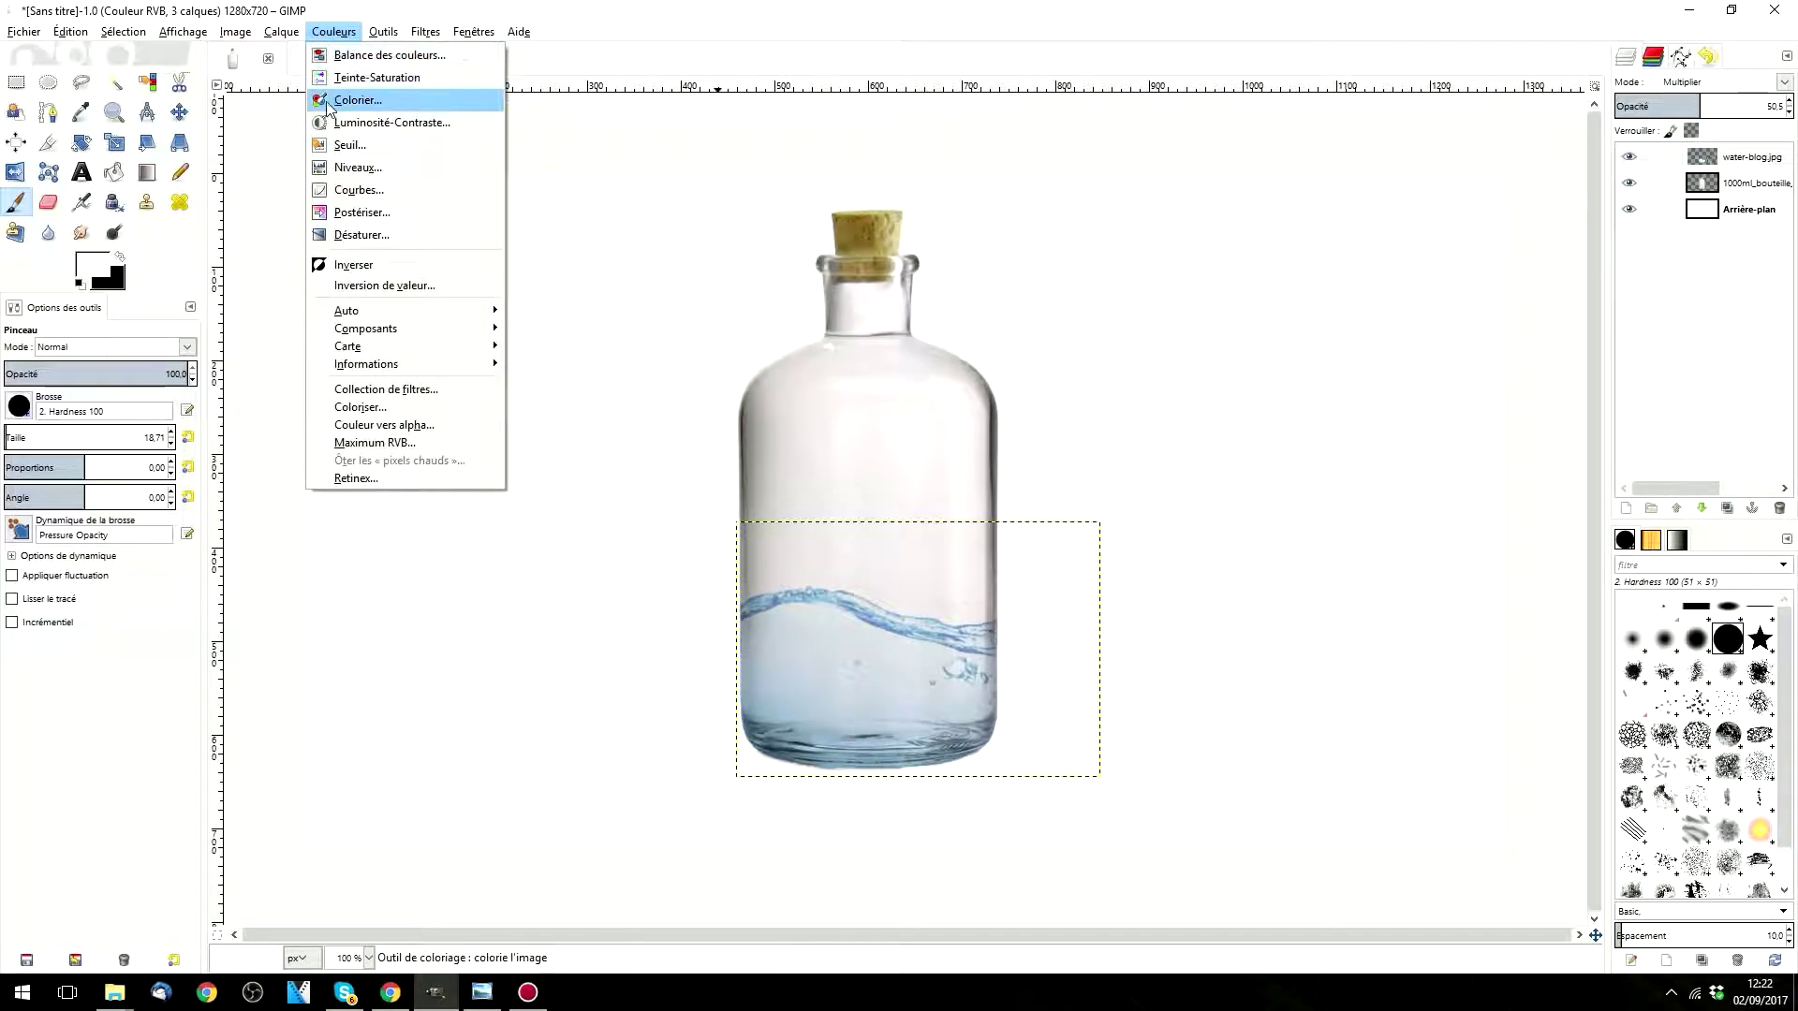
click(338, 80)
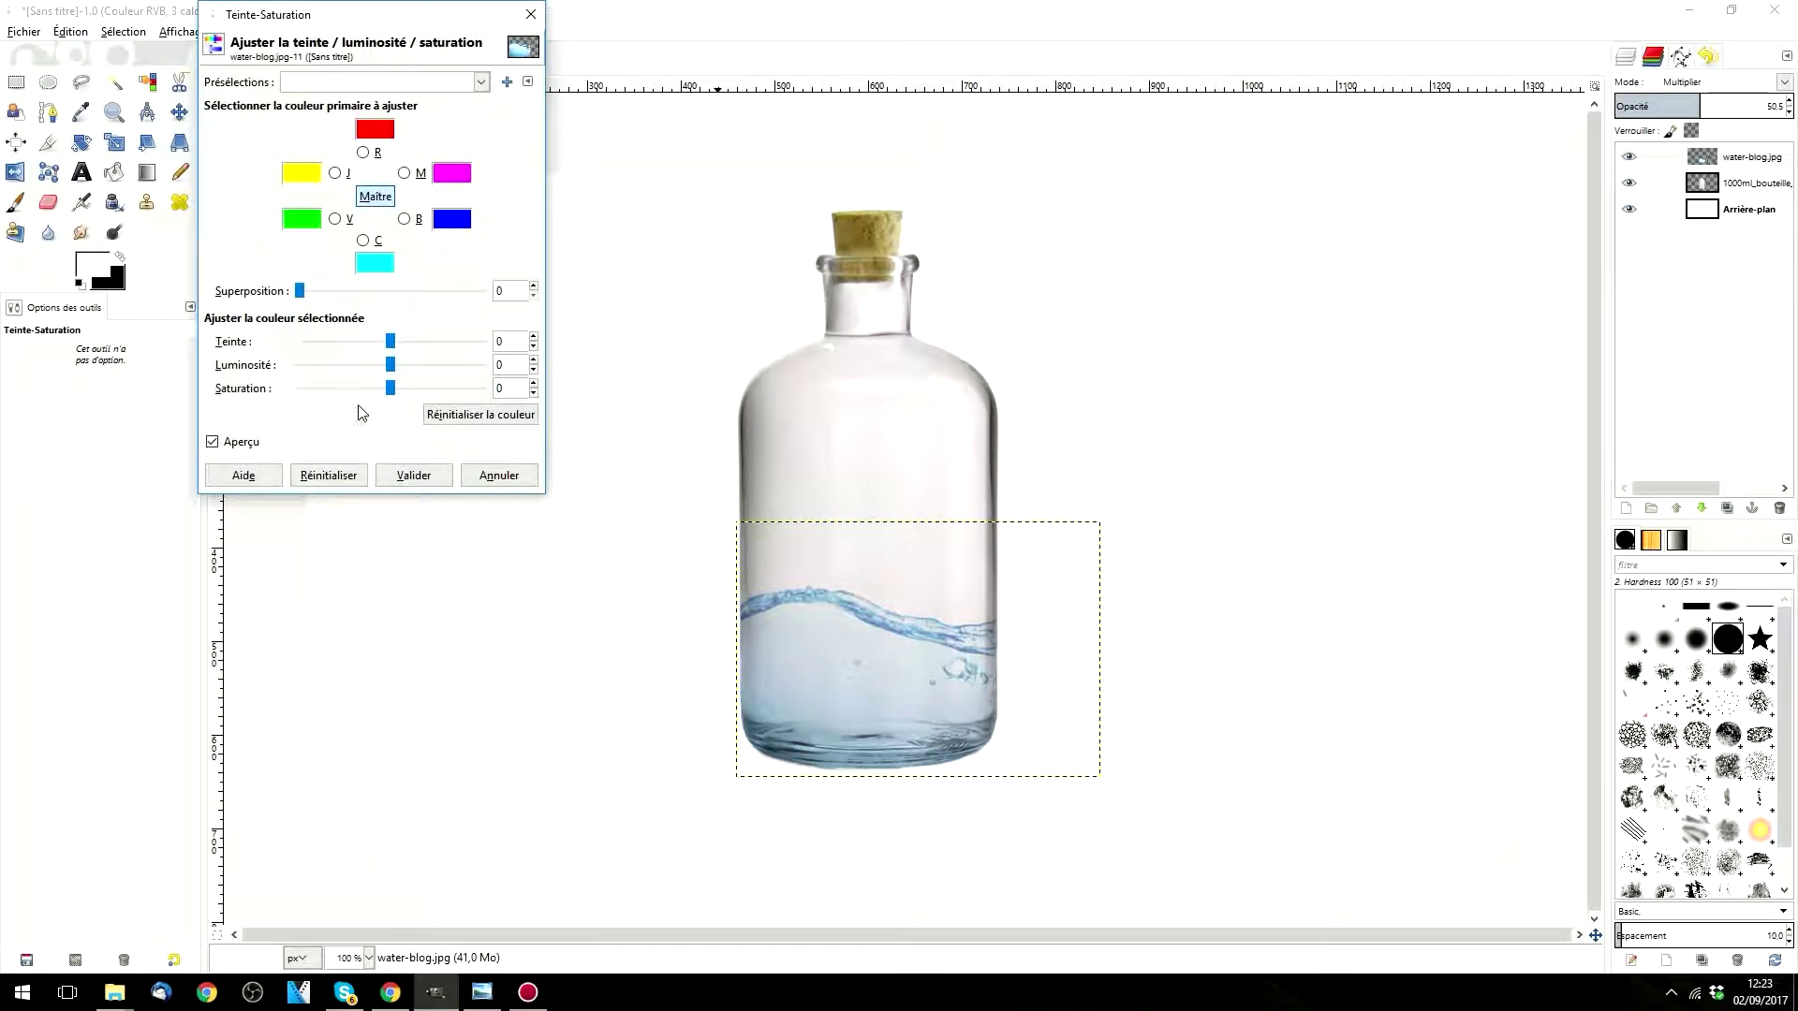
mouse_move(388, 395)
mouse_down()
mouse_move(441, 390)
mouse_move(313, 390)
mouse_move(392, 381)
mouse_move(364, 372)
mouse_up()
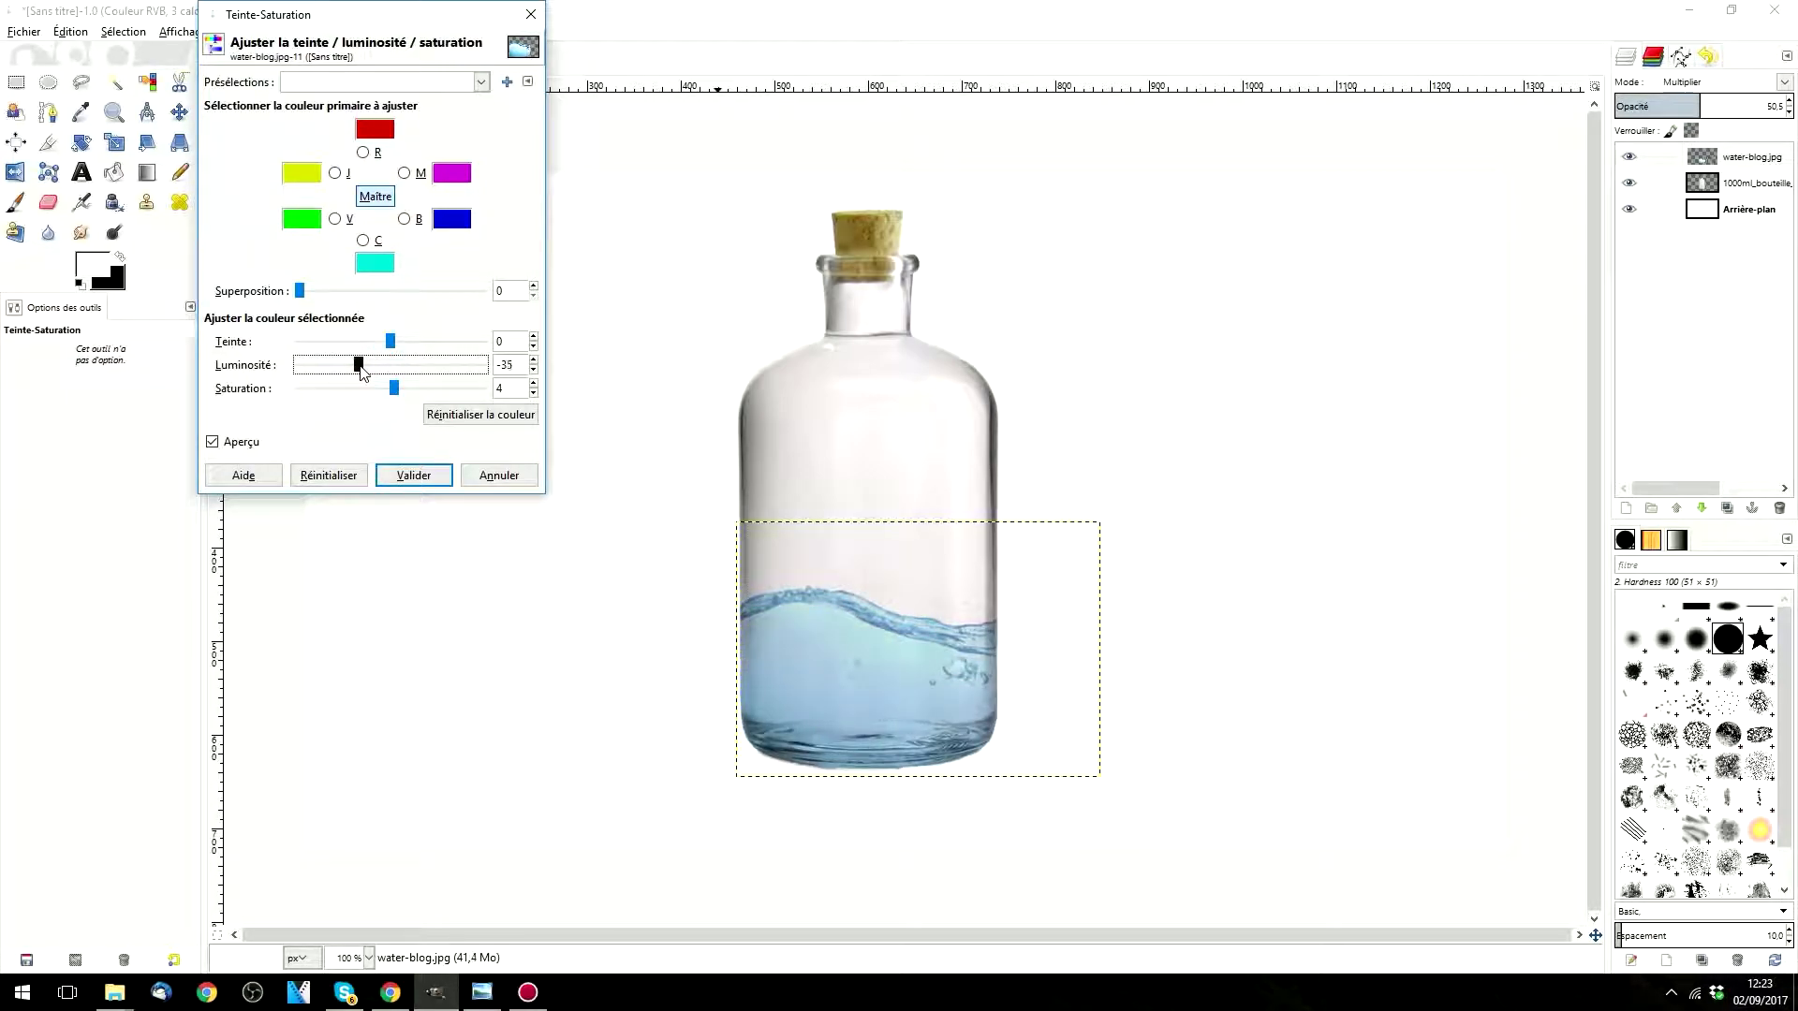
drag(364, 379, 372, 382)
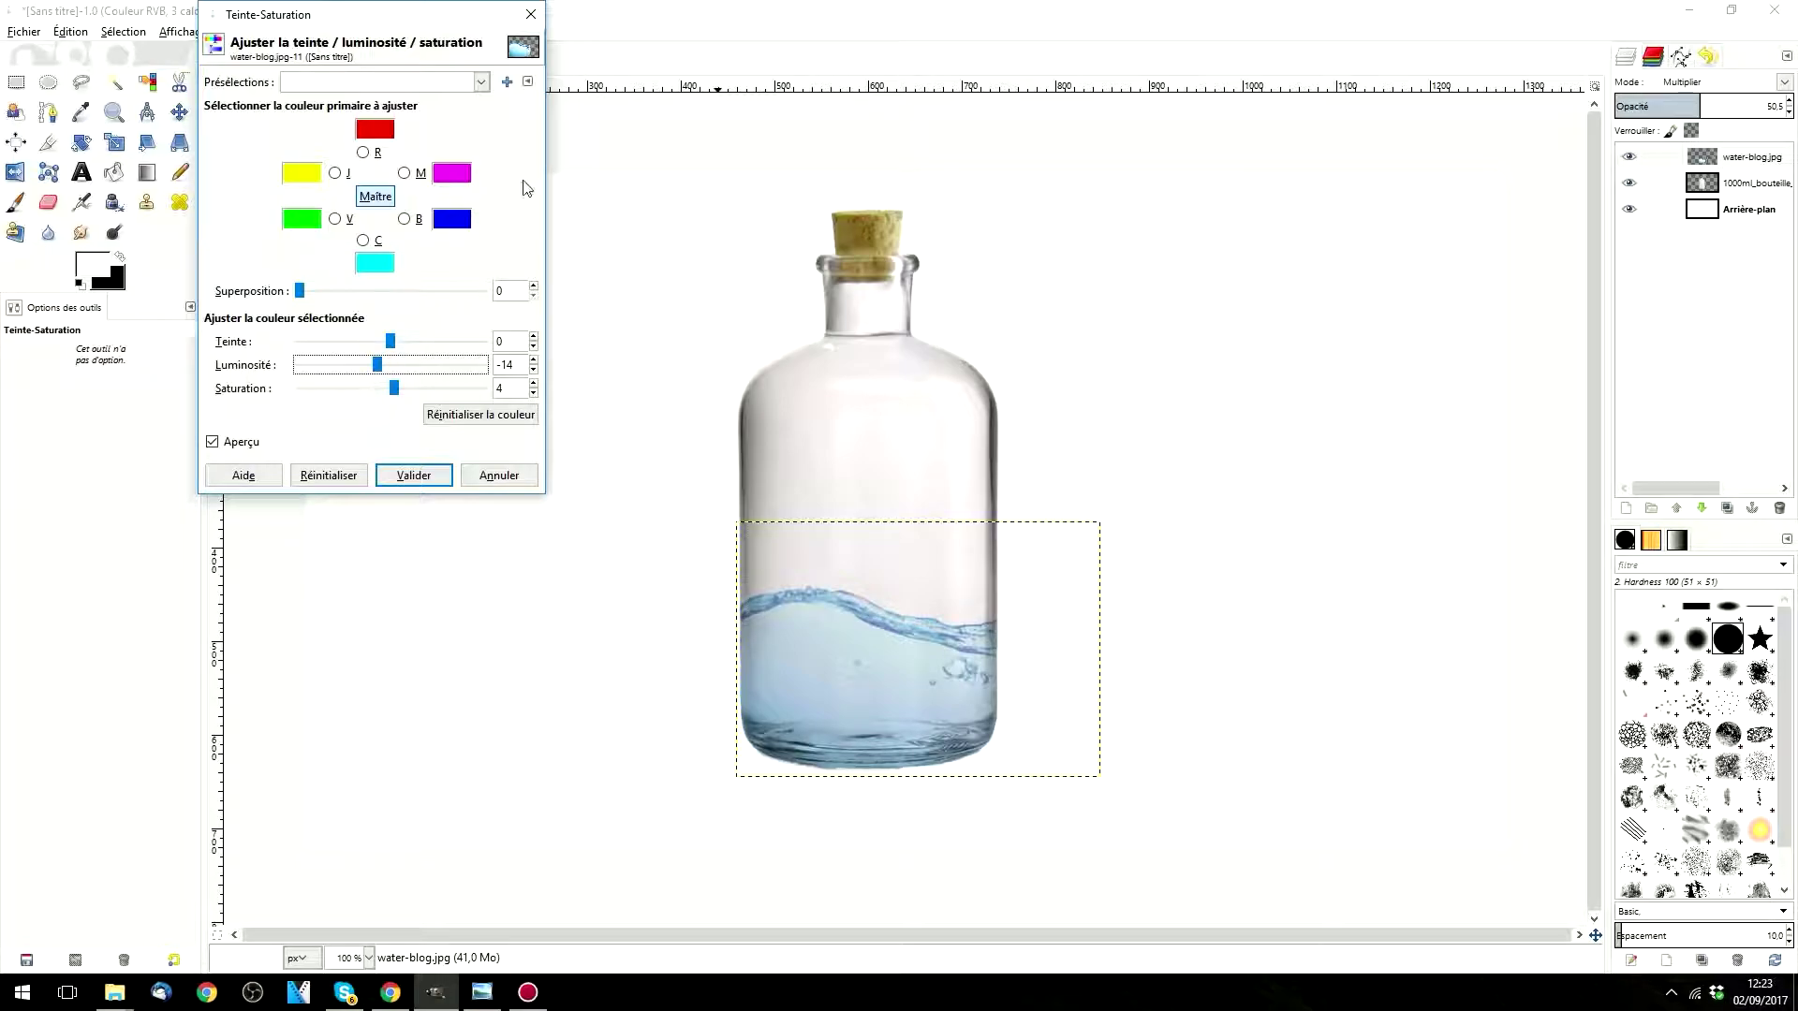
click(531, 15)
Step: Import the cloud image 983dbe29cf58d6515e8489c45f98f18a from the "1- bouteille bateau" folder in File Explorer as a new layer of the composition
scroll(957, 451, down, 1)
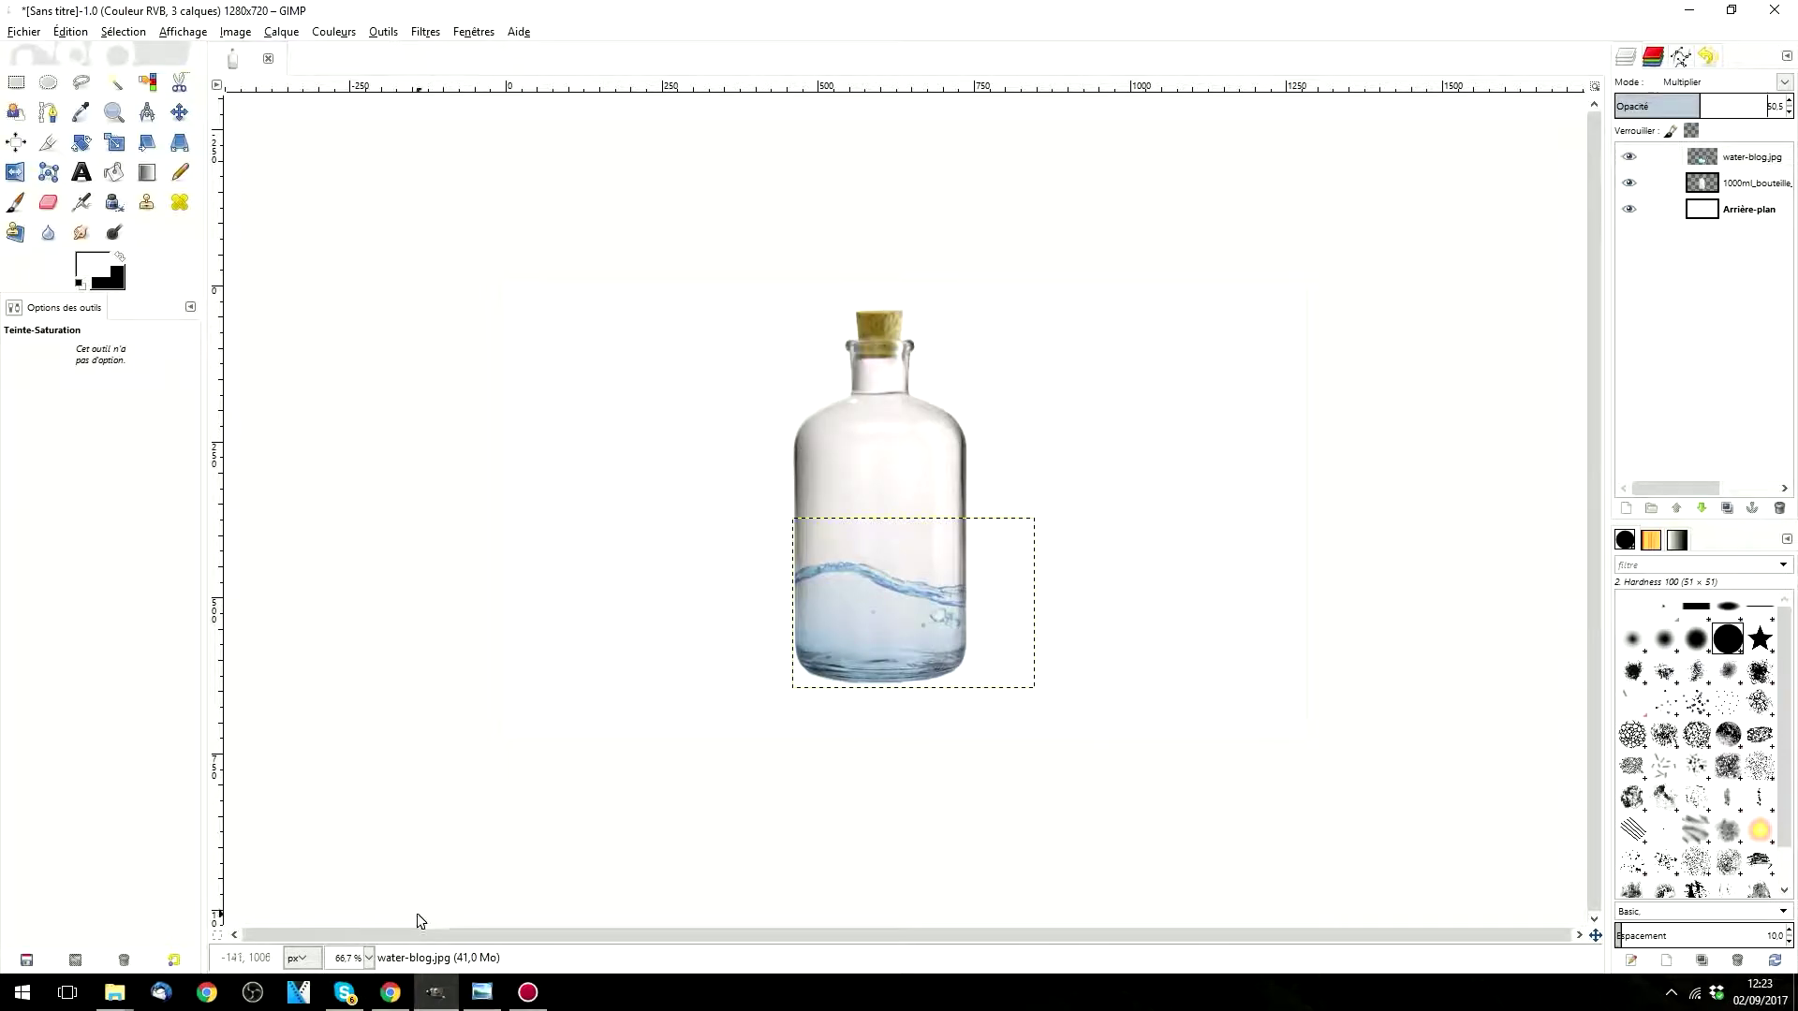
mouse_move(108, 998)
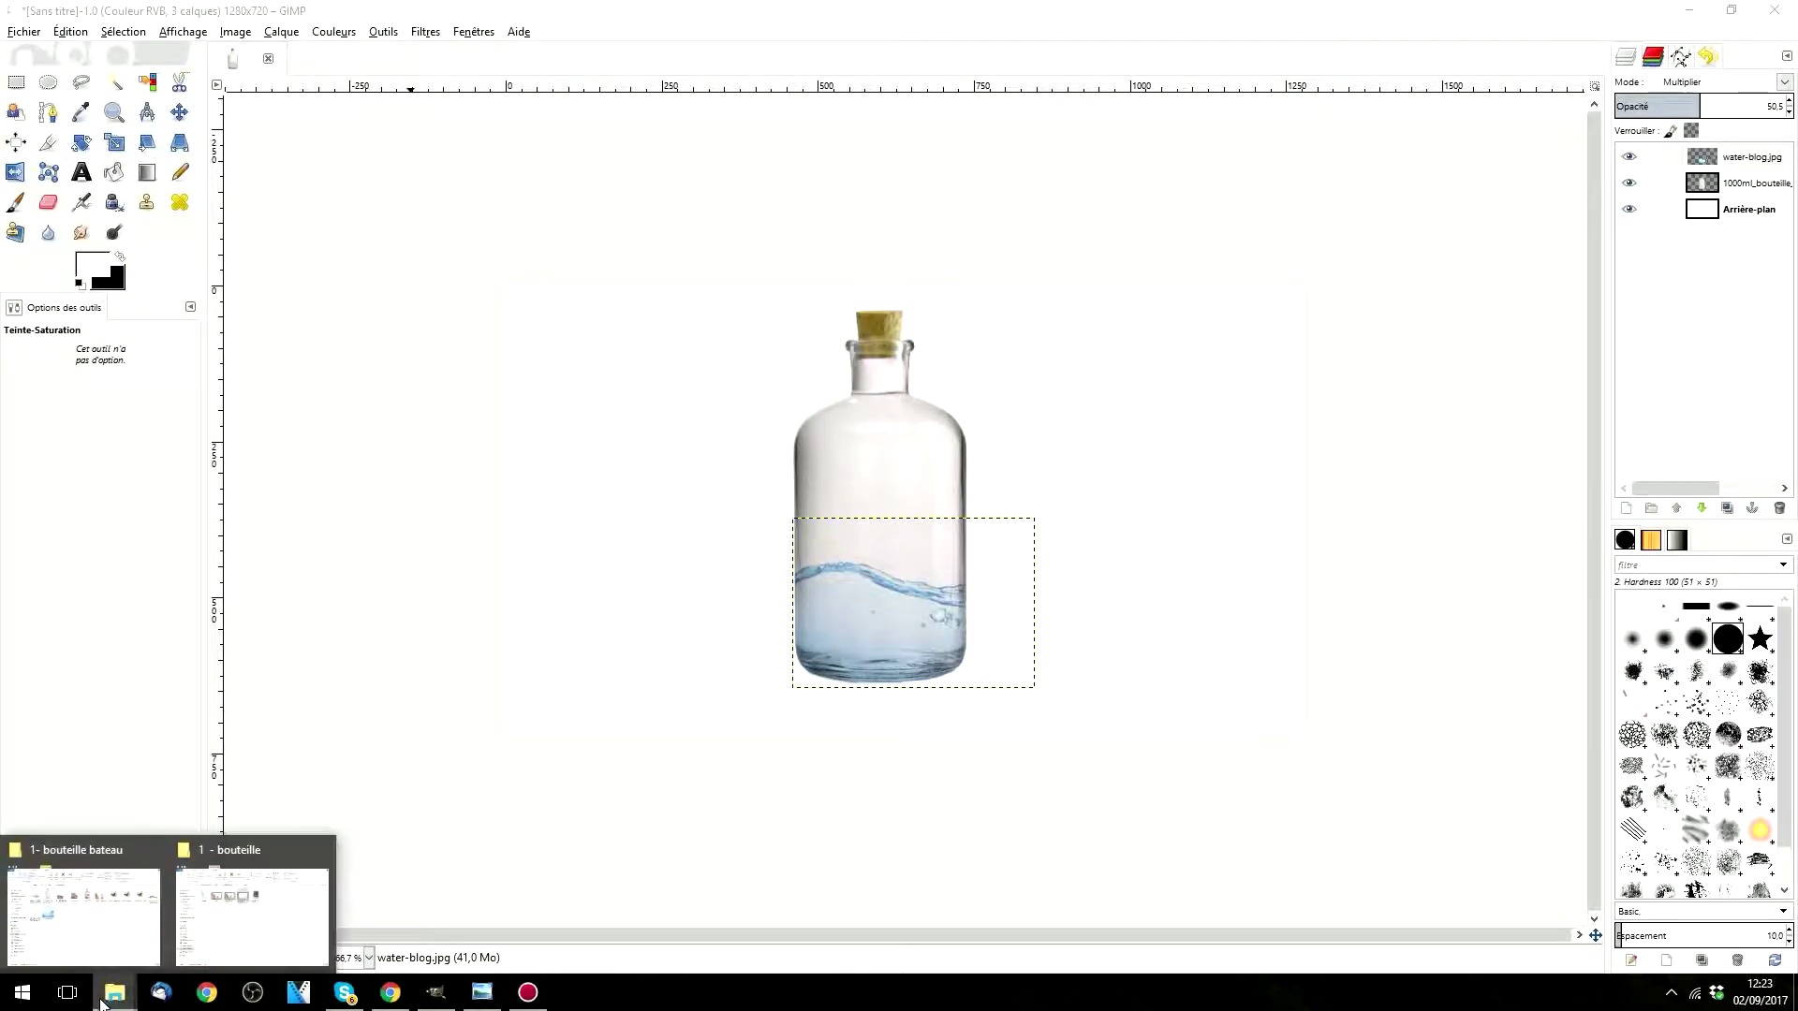
click(88, 942)
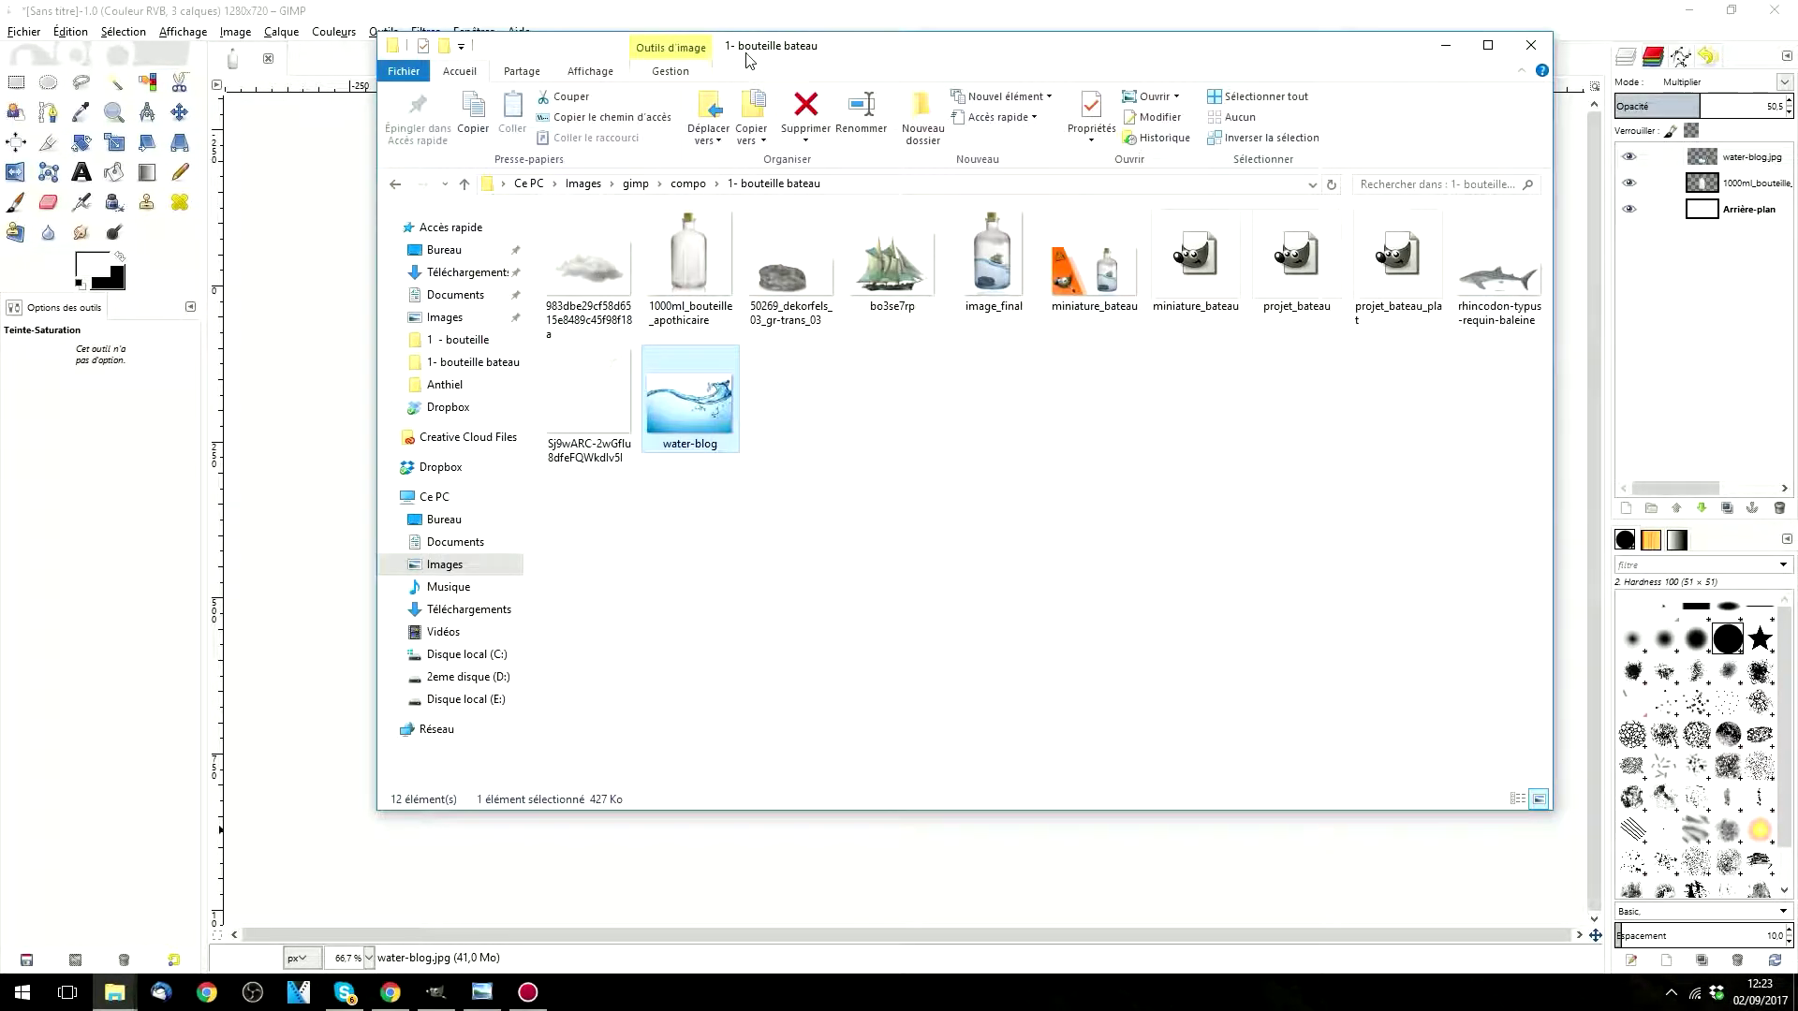
drag(874, 49, 1529, 67)
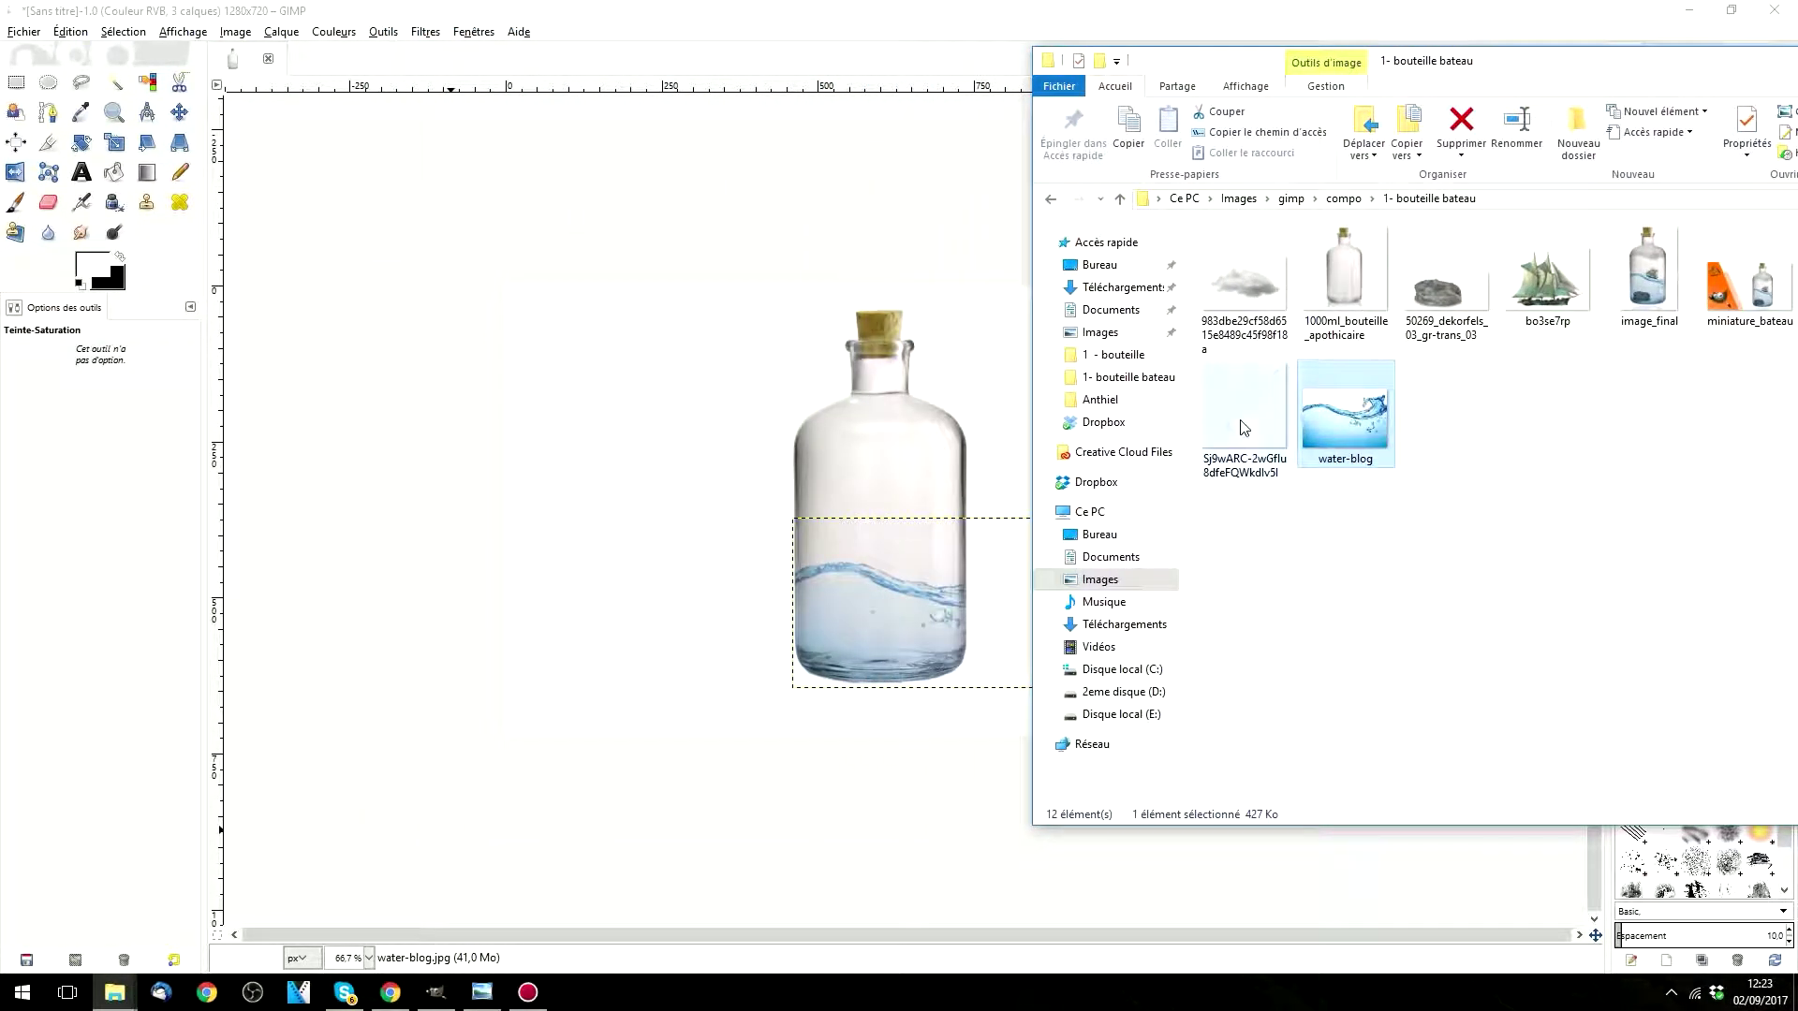
drag(1260, 285, 721, 432)
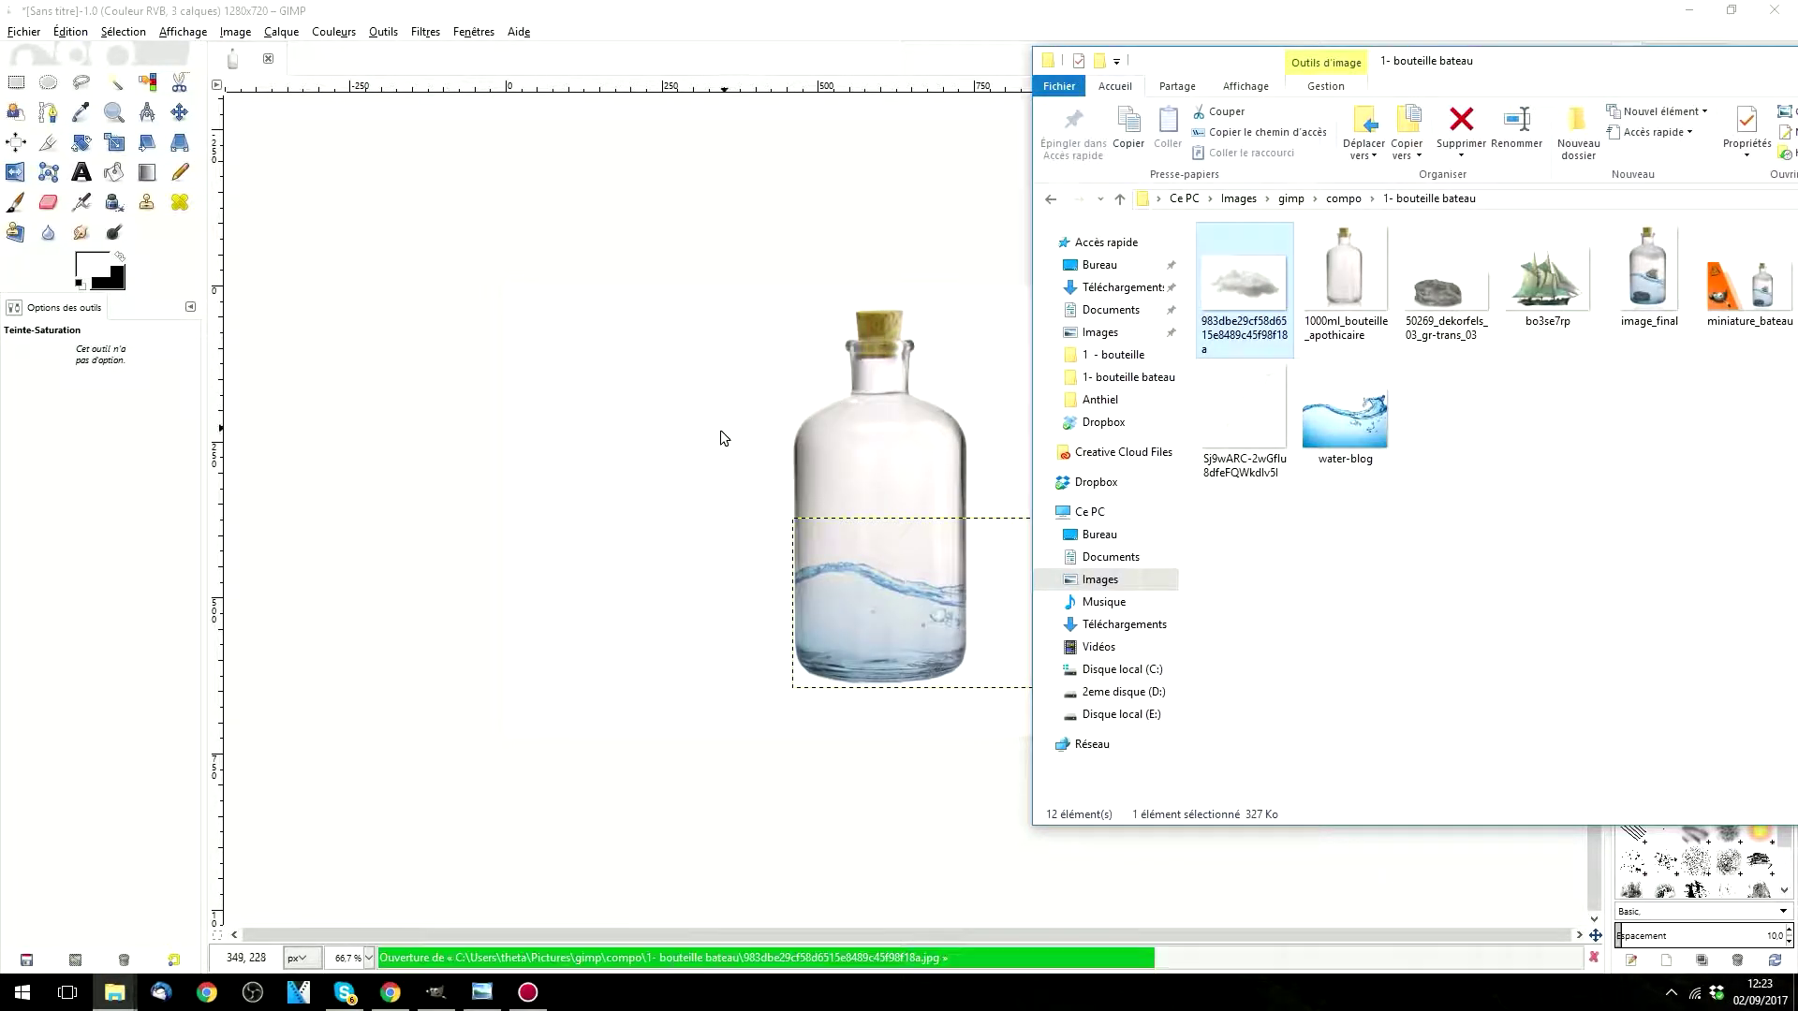
Step: Scale the cloud layer down proportionally to about a third of its width and move it over the upper half of the bottle
click(114, 141)
click(754, 481)
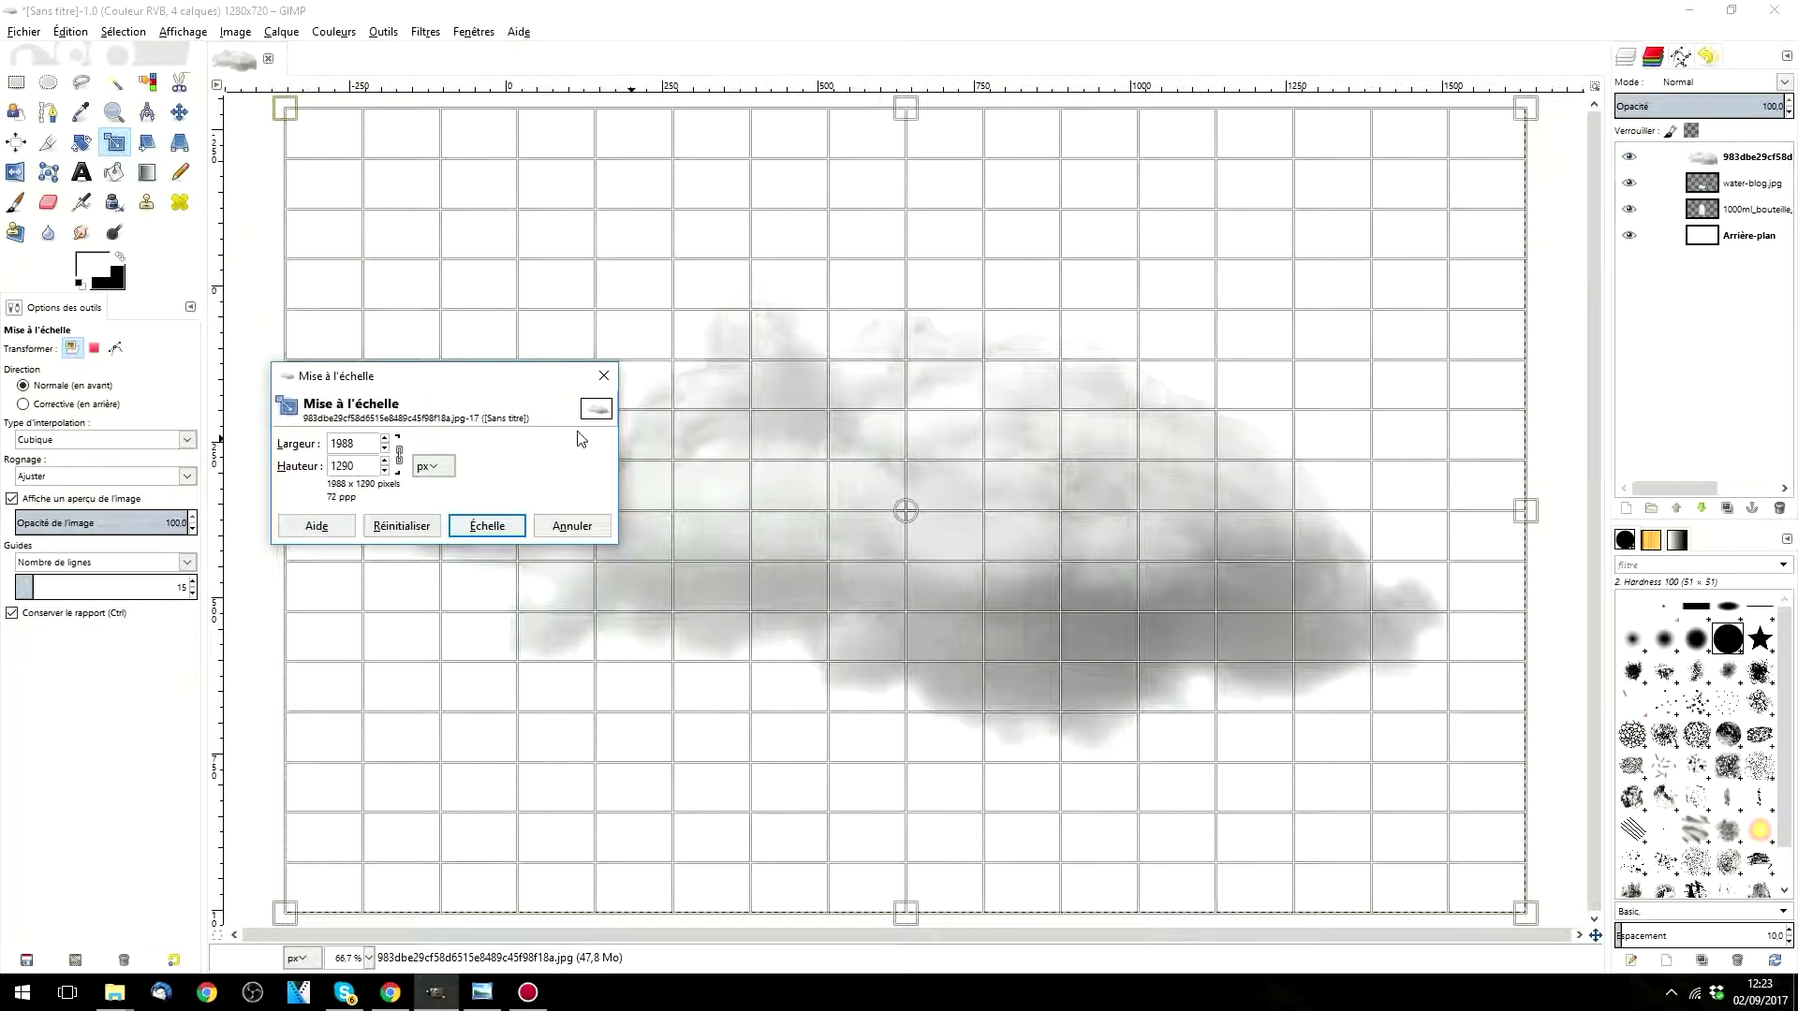
drag(285, 113, 956, 641)
click(494, 522)
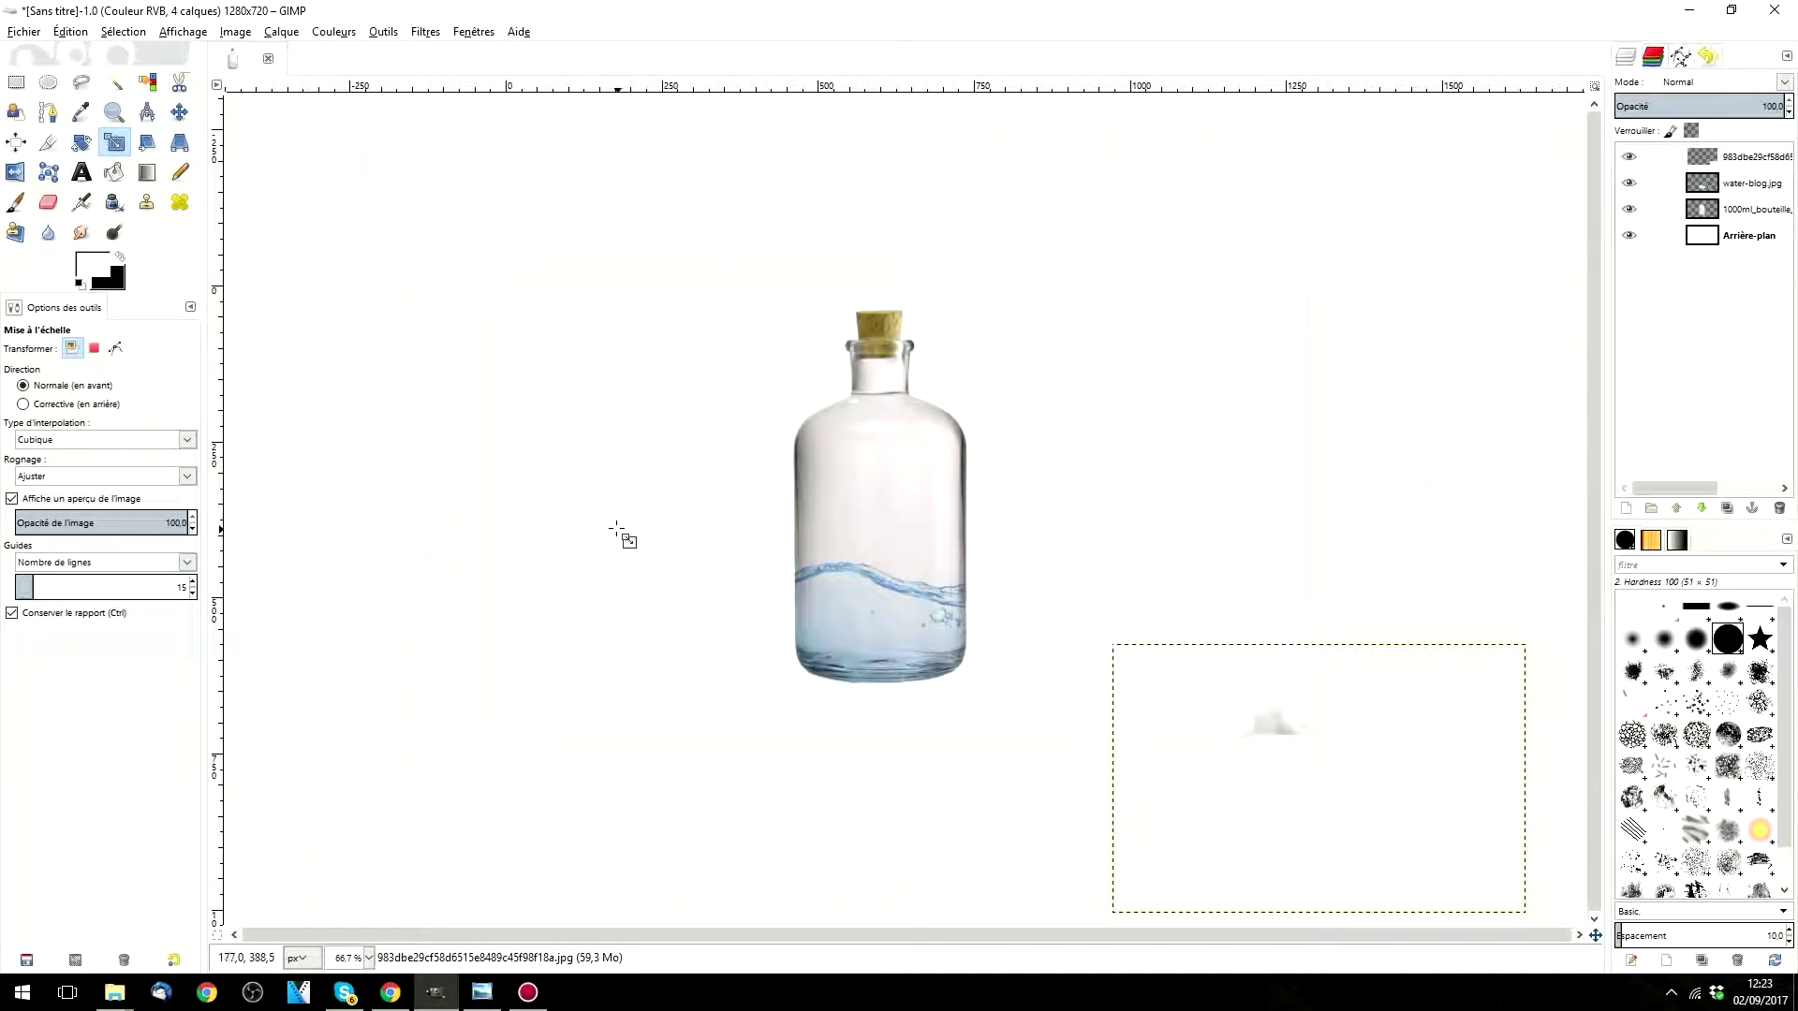
key(m)
drag(1316, 768, 868, 409)
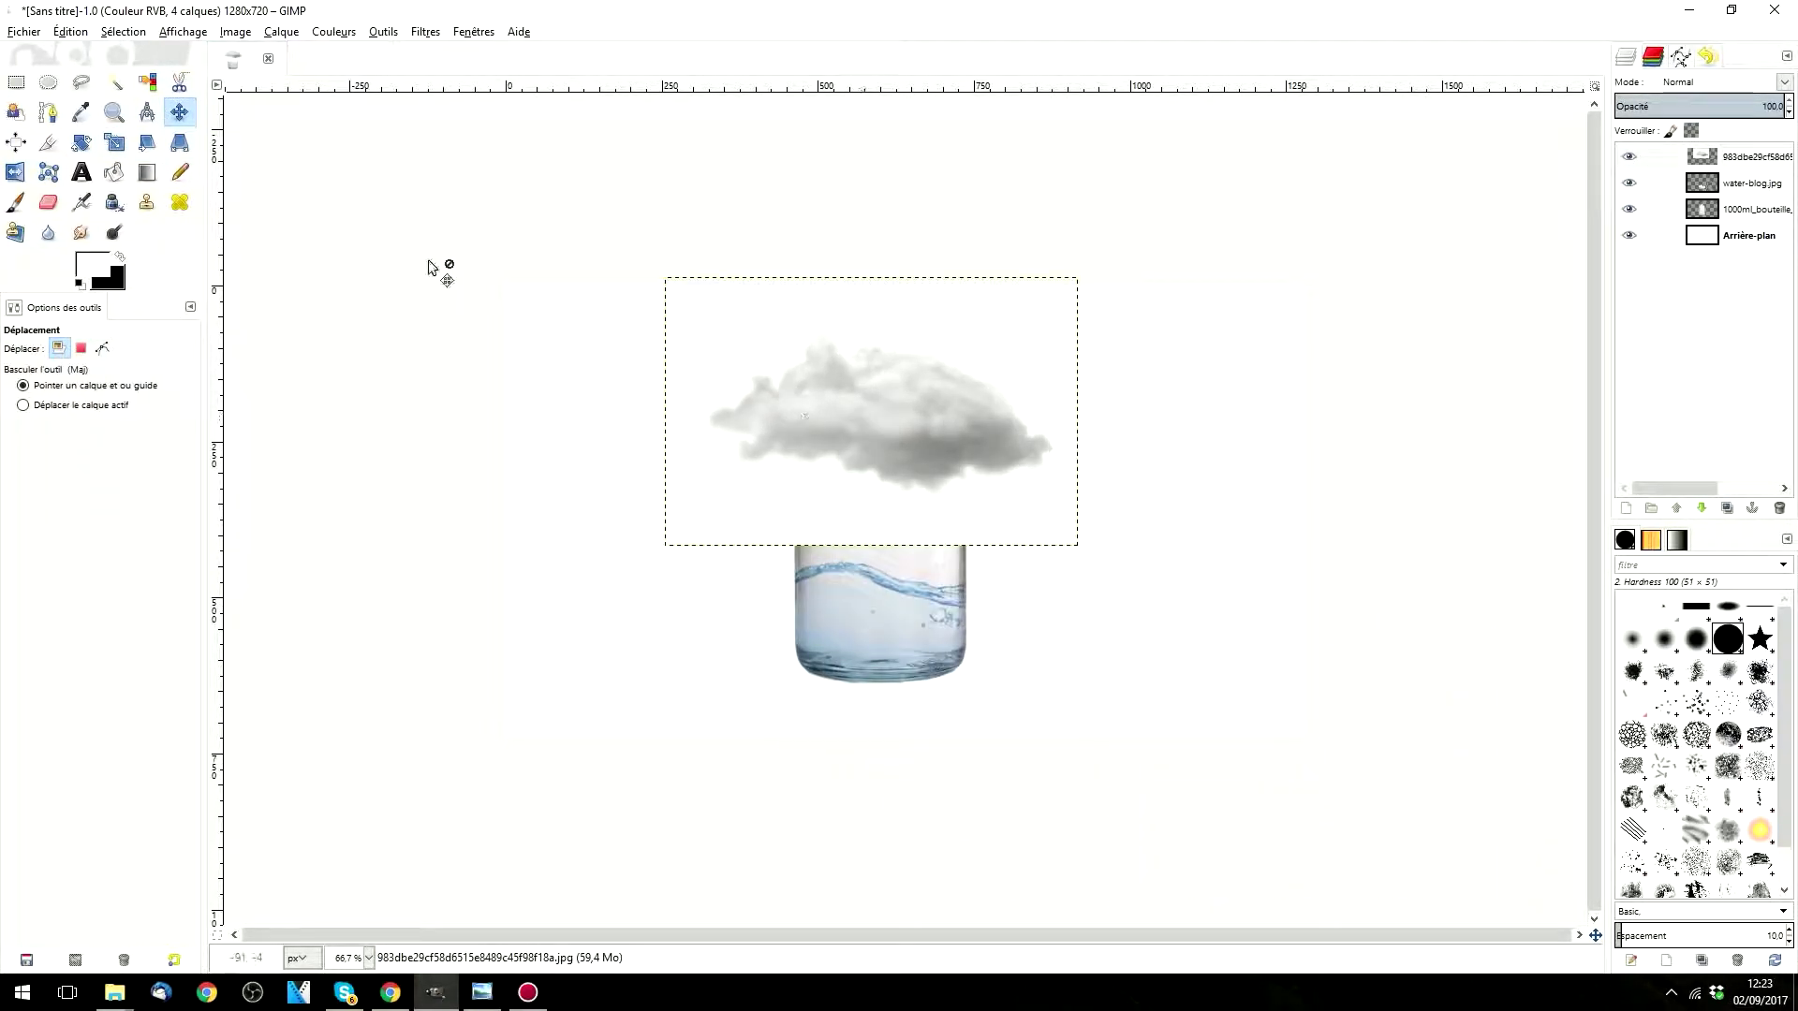
Step: Scale the cloud layer to 350 x 227 px and move it over the bottle's neck and shoulders
click(113, 141)
click(972, 295)
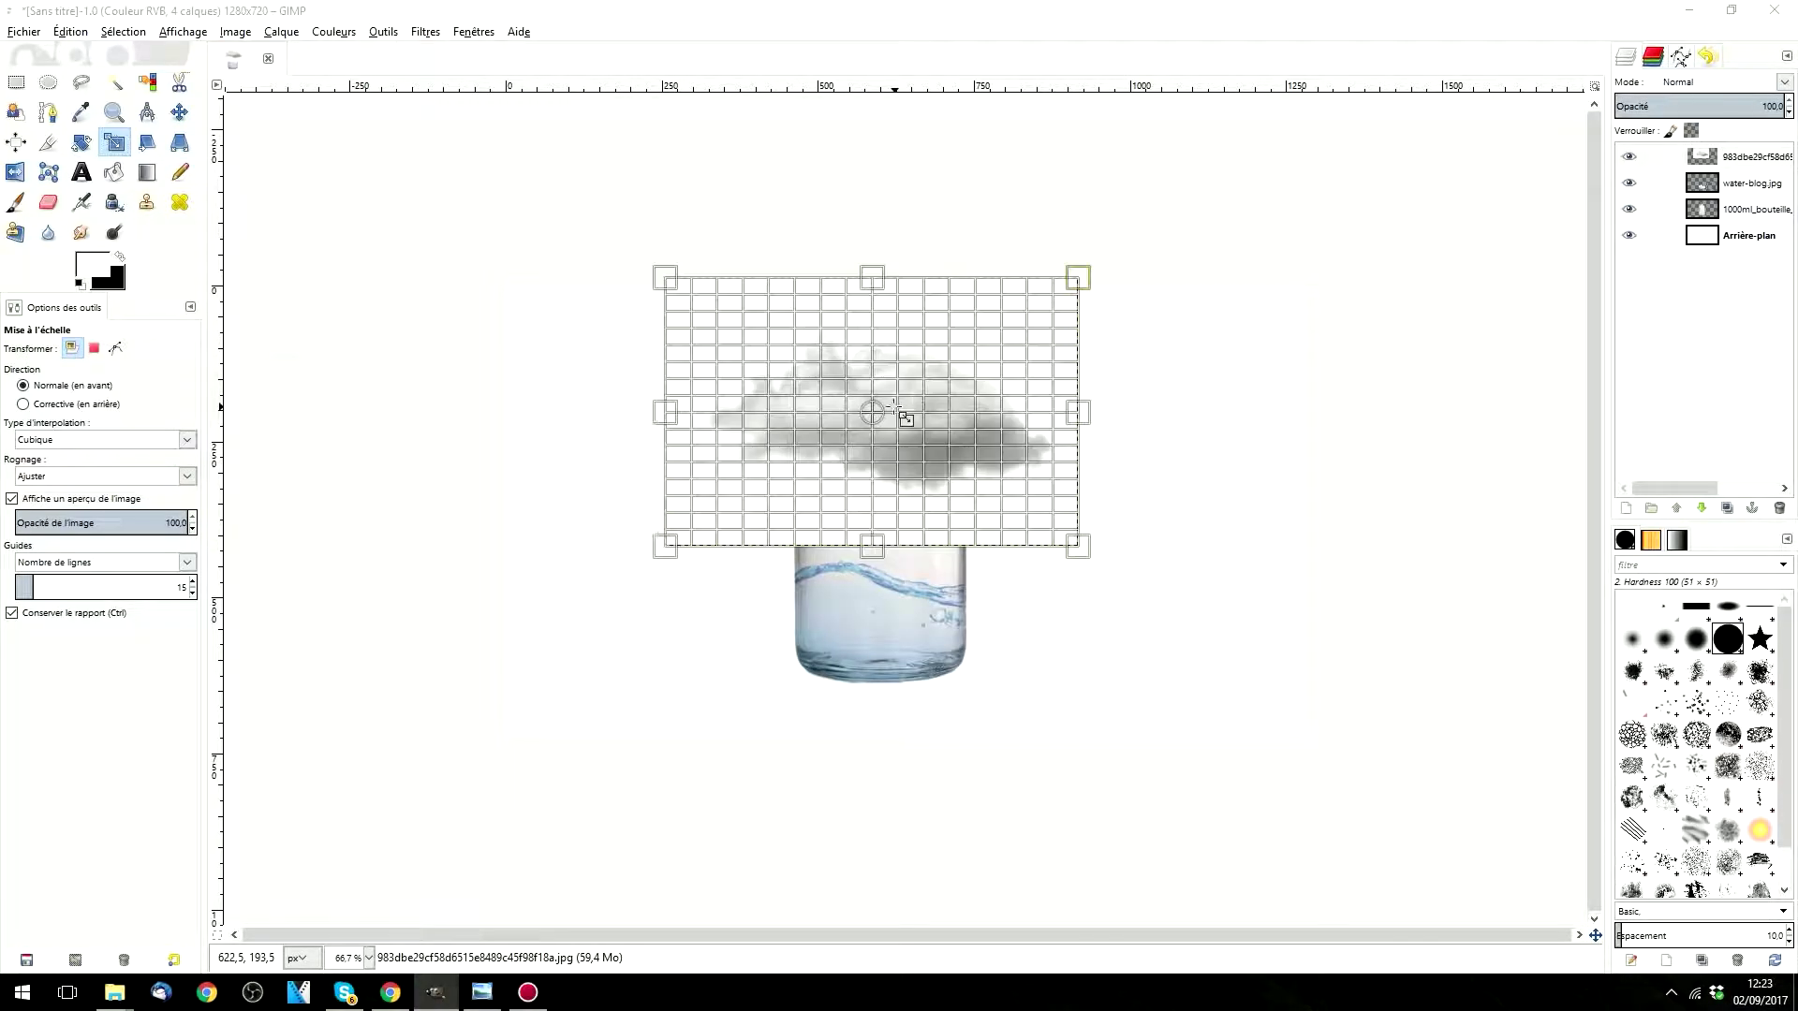
drag(1082, 281, 883, 406)
click(487, 524)
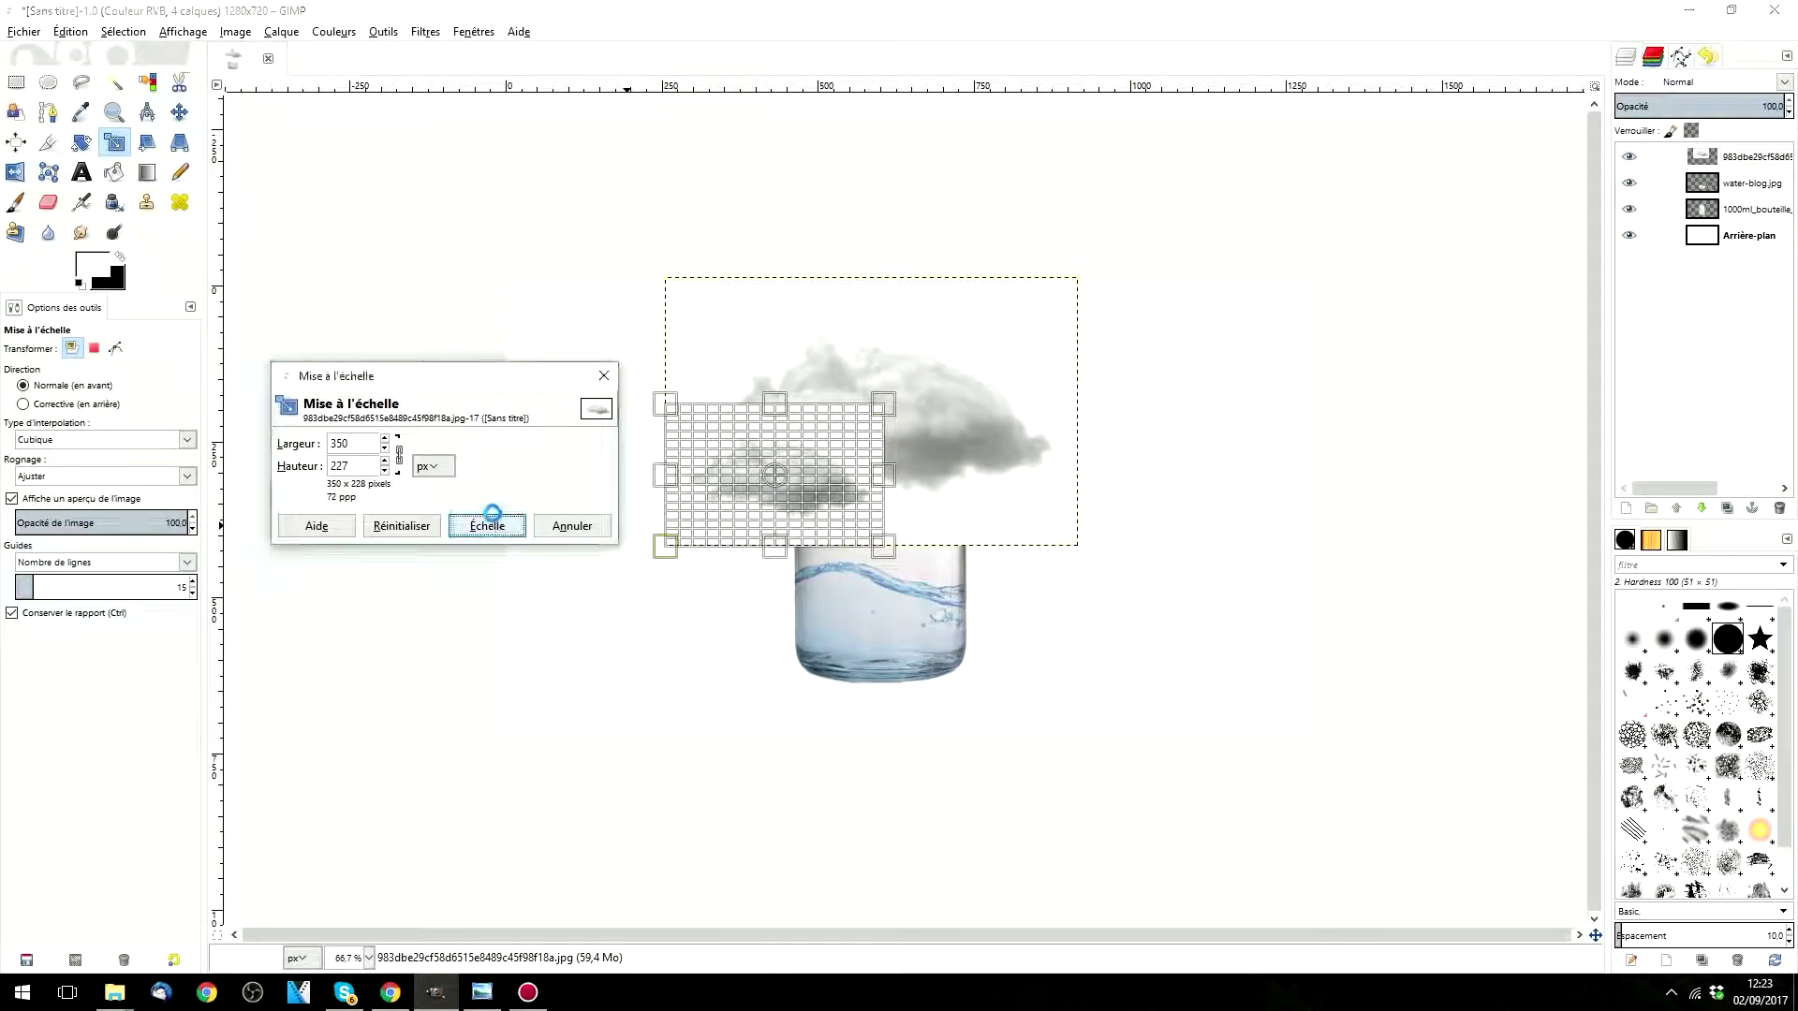
click(179, 112)
drag(807, 492, 895, 423)
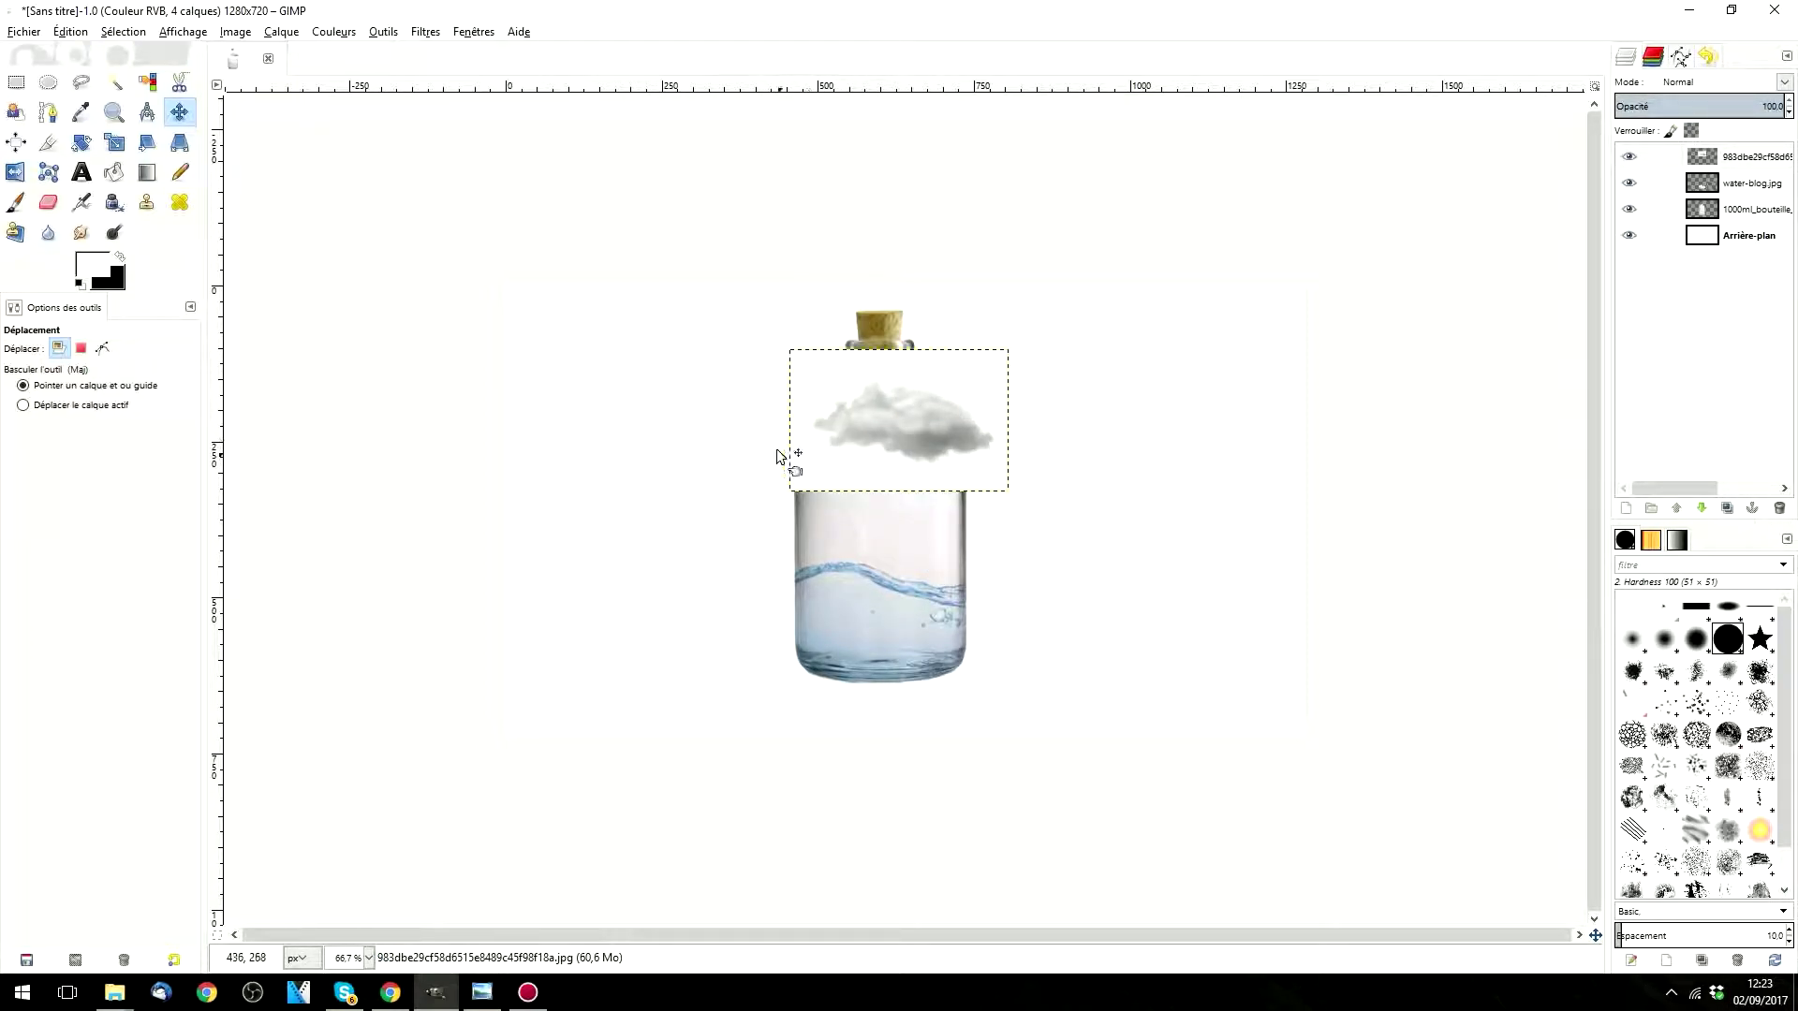
Step: Select the white background around the cloud with the contiguous selection tool and delete it from the cloud layer
scroll(942, 412, up, 2)
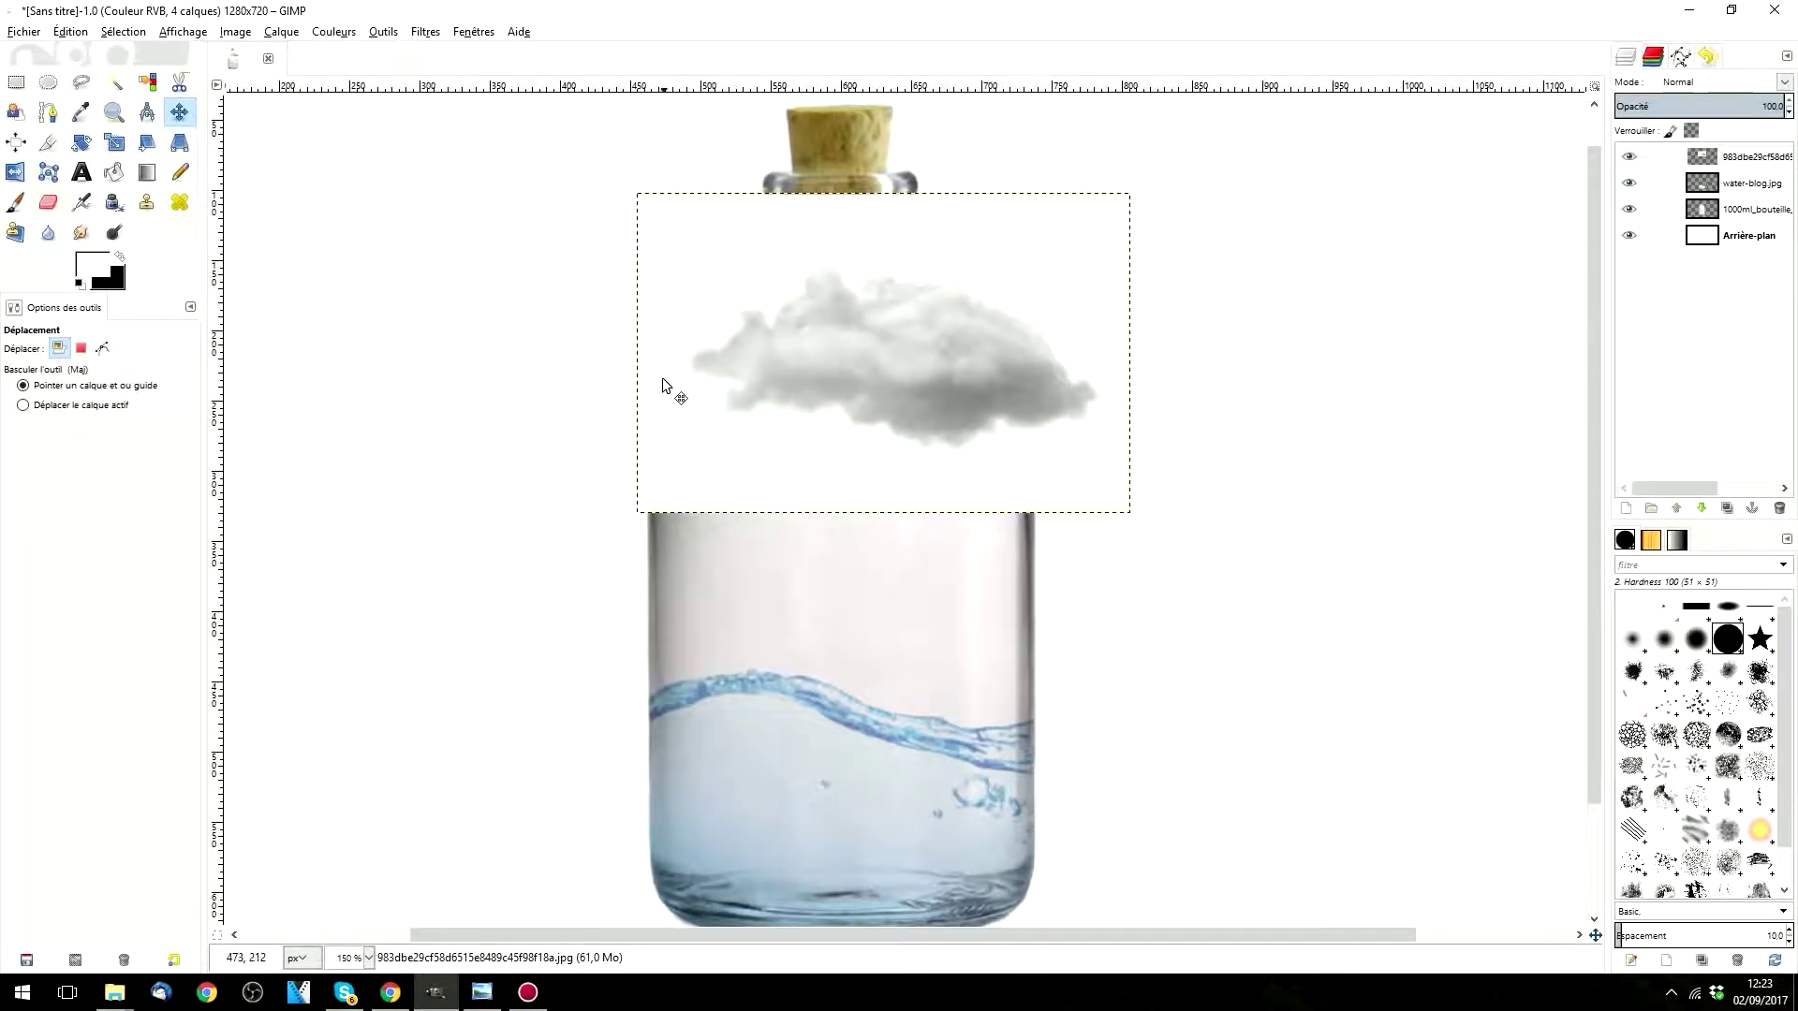
right_click(1744, 161)
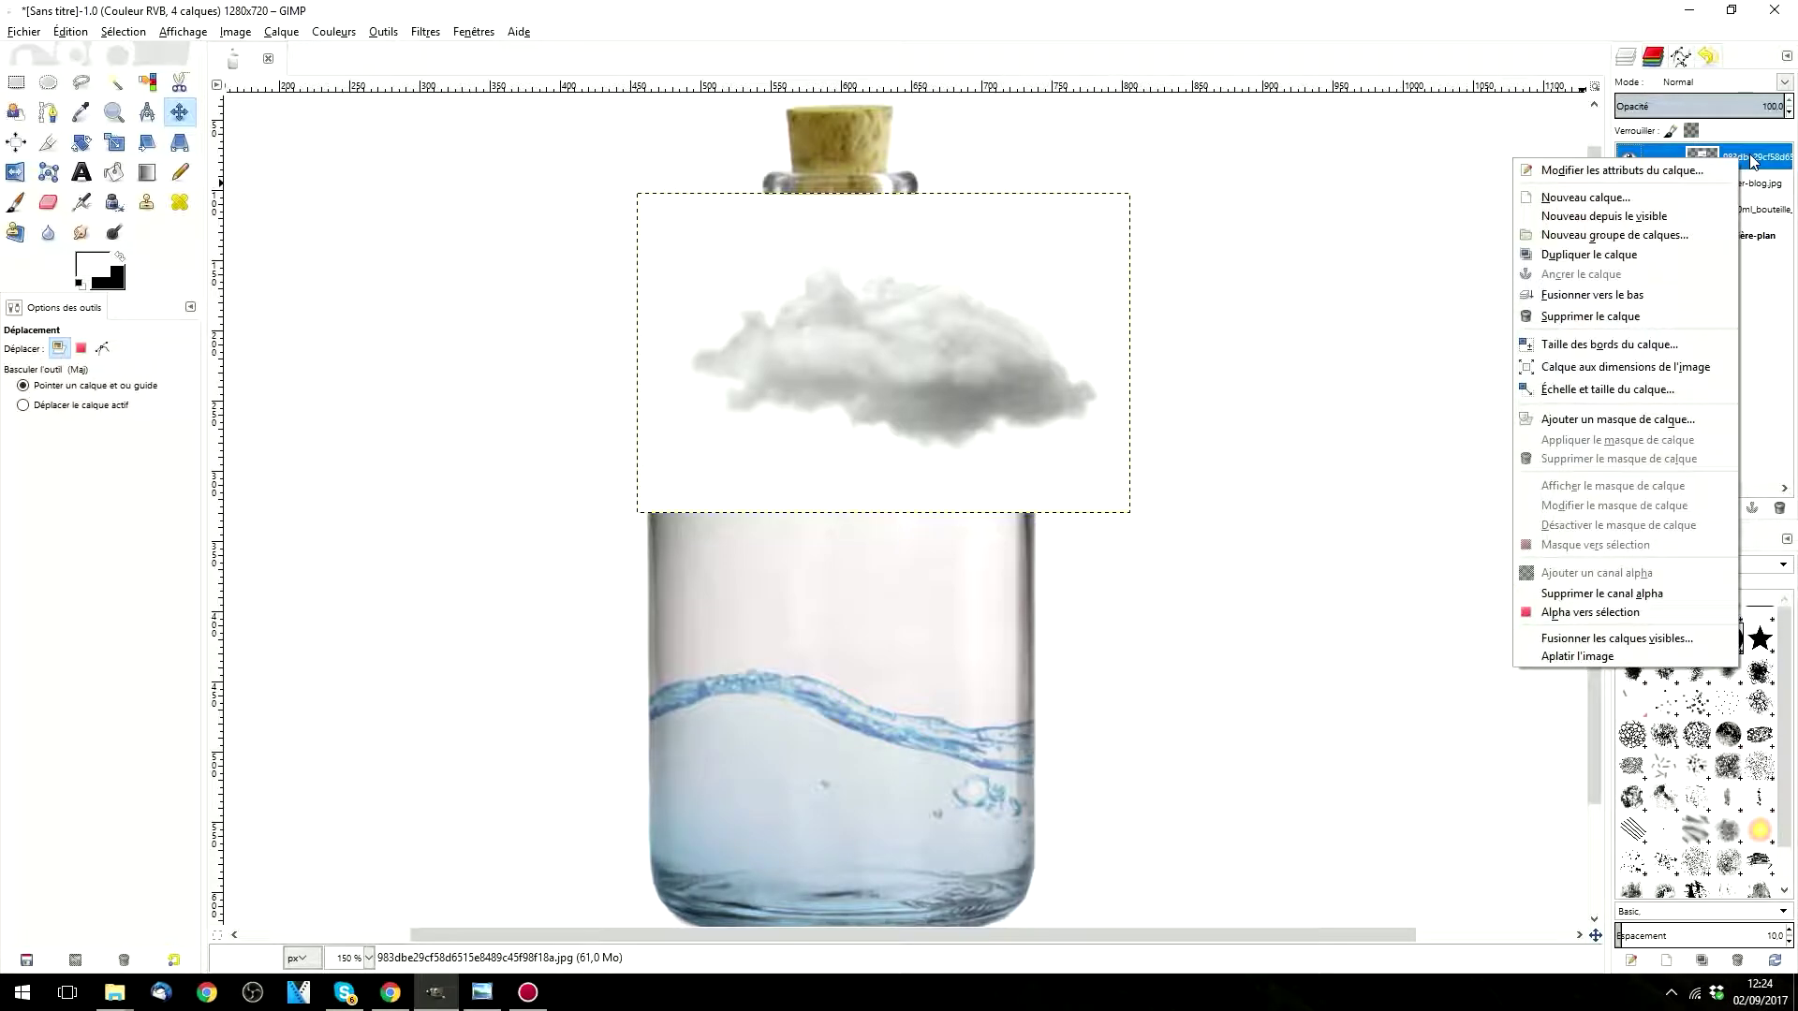
click(1754, 162)
click(114, 82)
click(785, 271)
click(732, 458)
key(Delete)
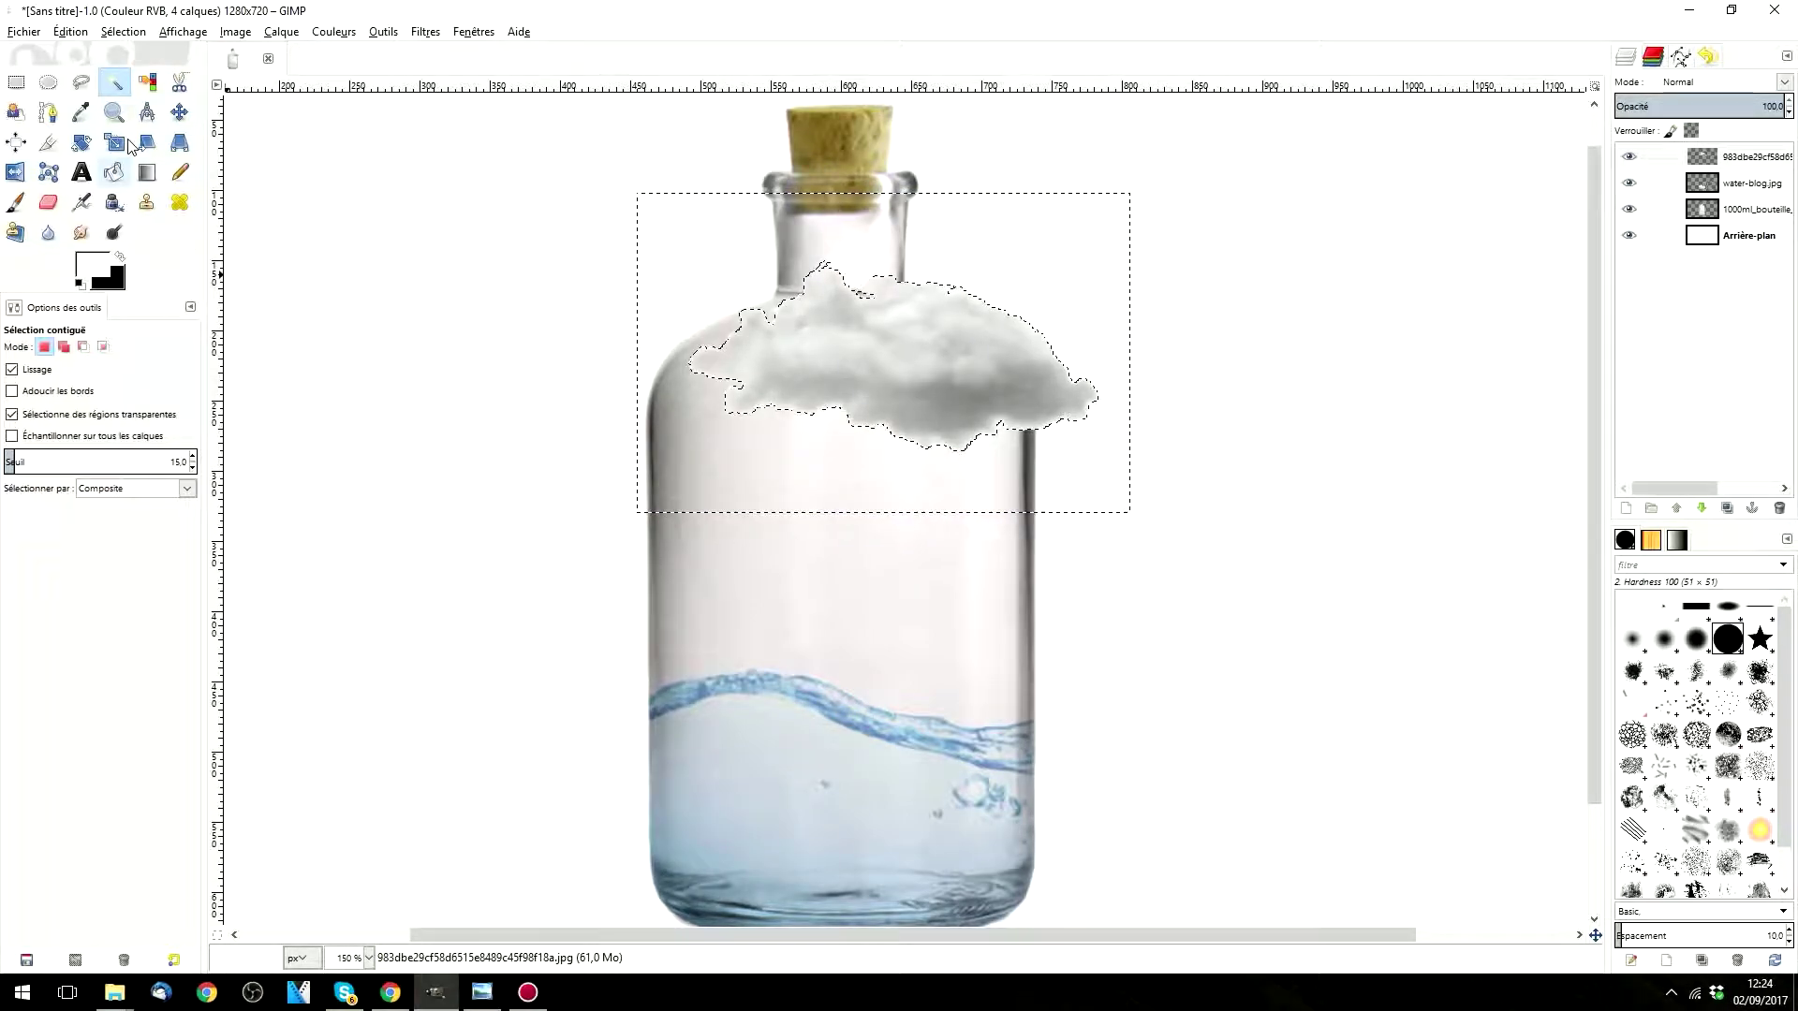
Step: Remove the selection and move the cloud slightly to the right across the bottle's shoulder
click(123, 30)
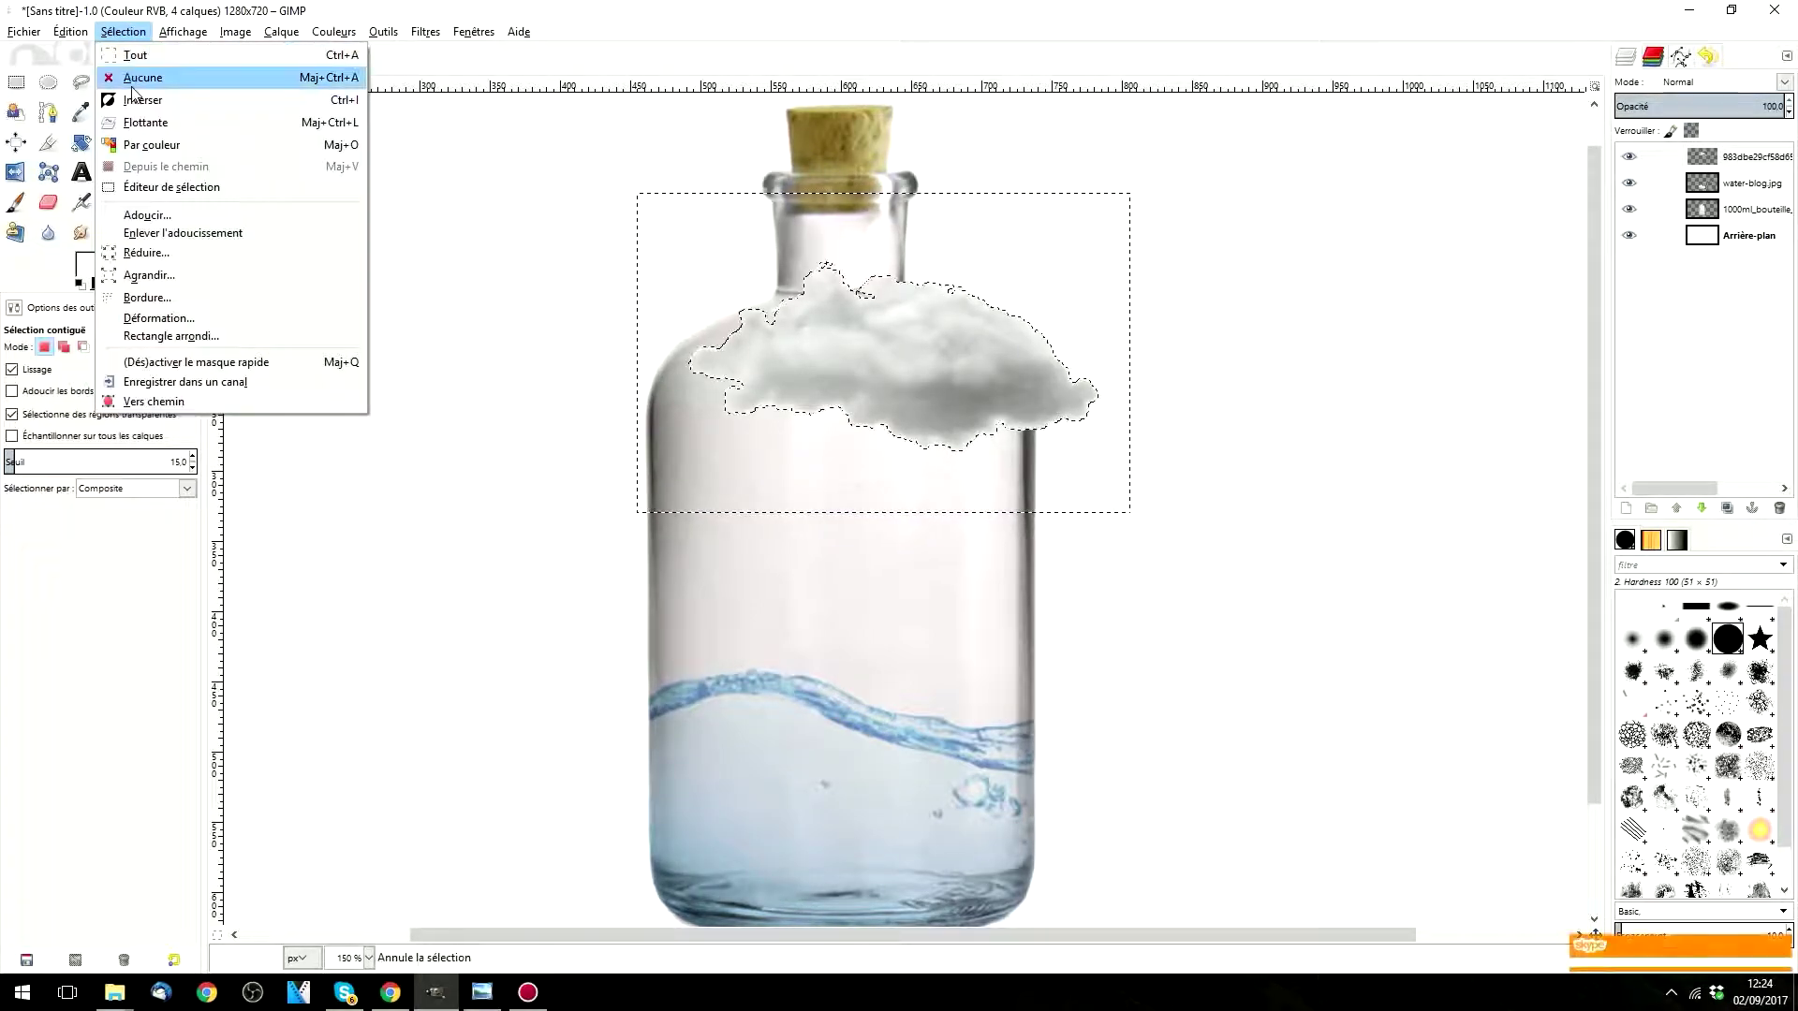
click(133, 85)
click(179, 111)
drag(823, 299, 941, 358)
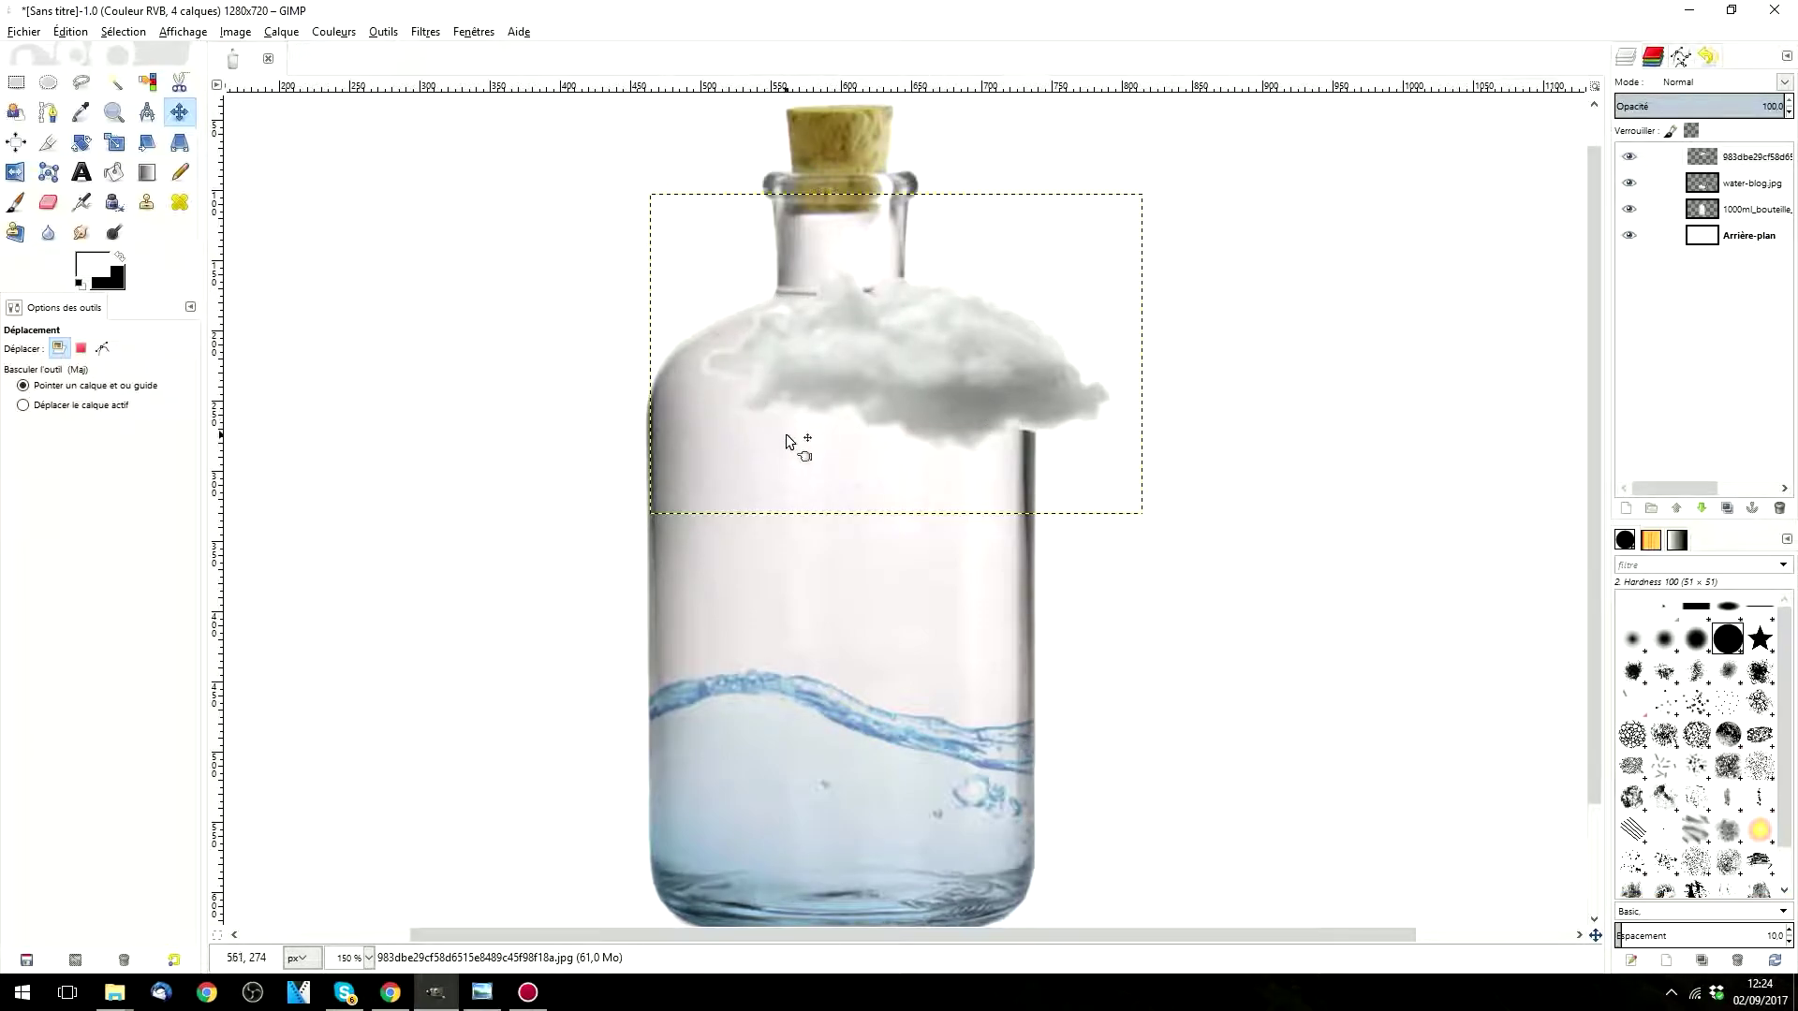
Step: Soften the white fringe along the cloud's left edge with the Blur tool, undoing an unwanted stroke
scroll(855, 289, up, 3)
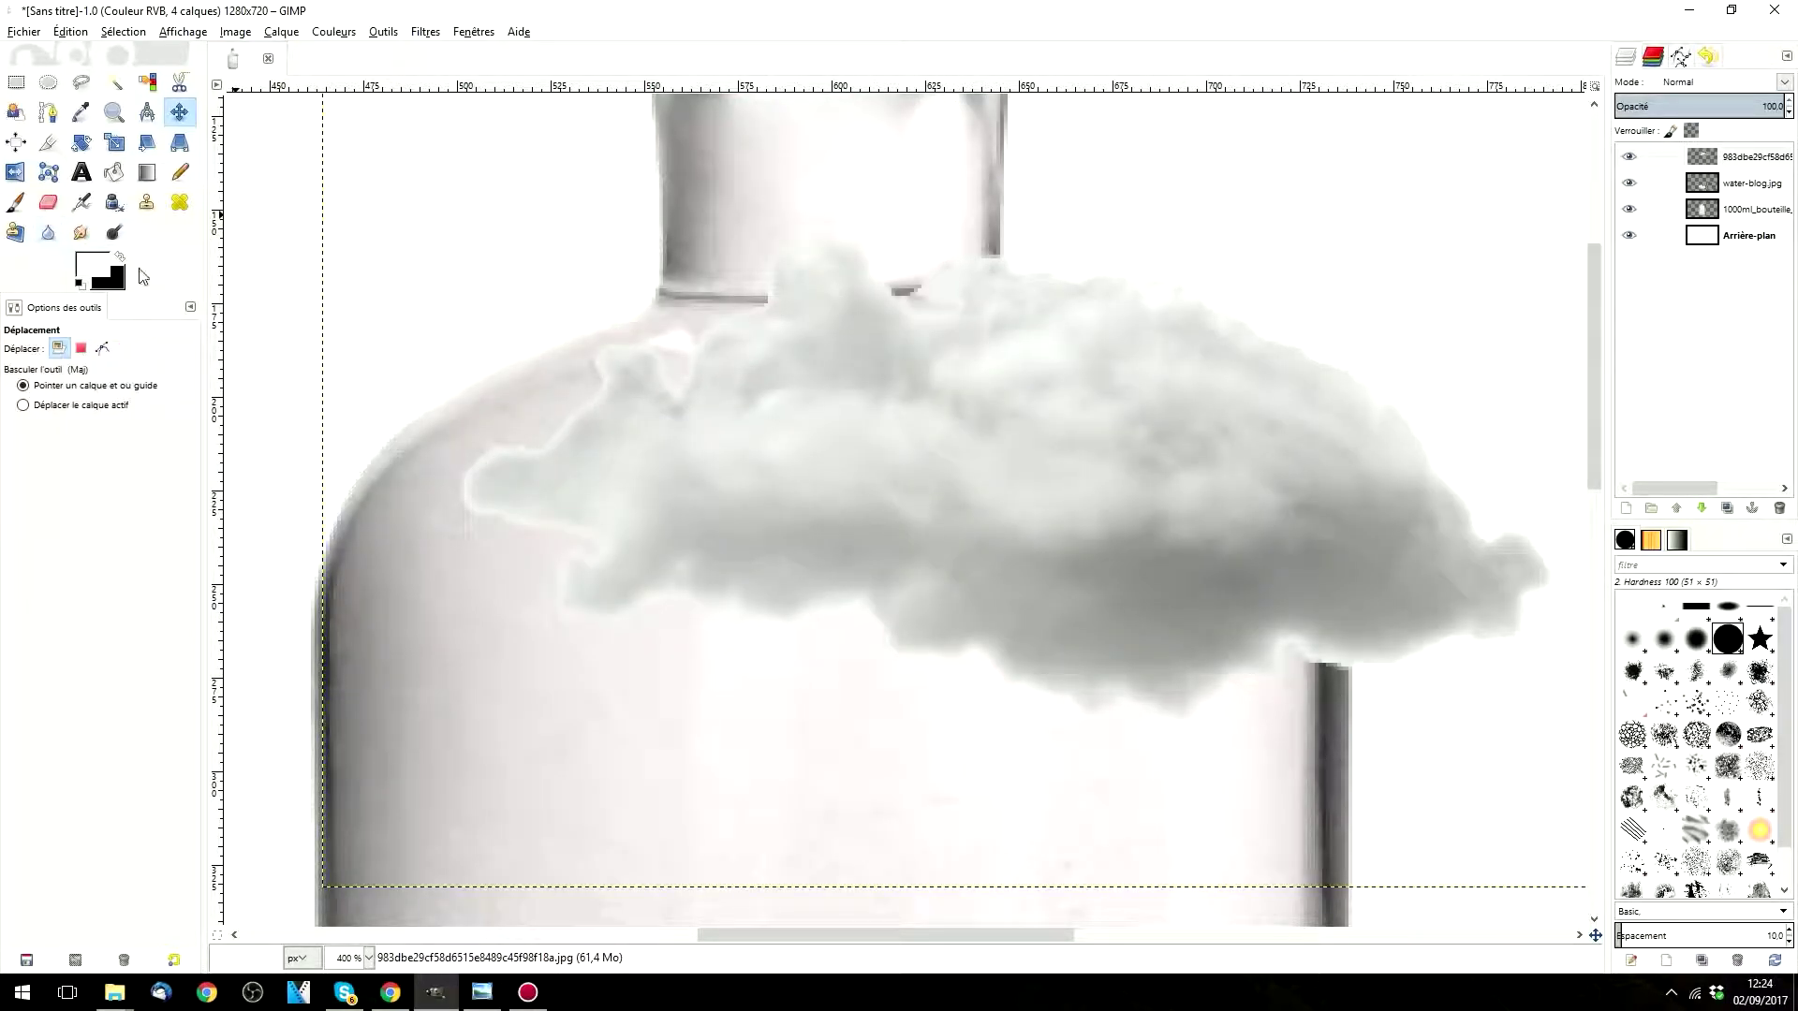
click(49, 234)
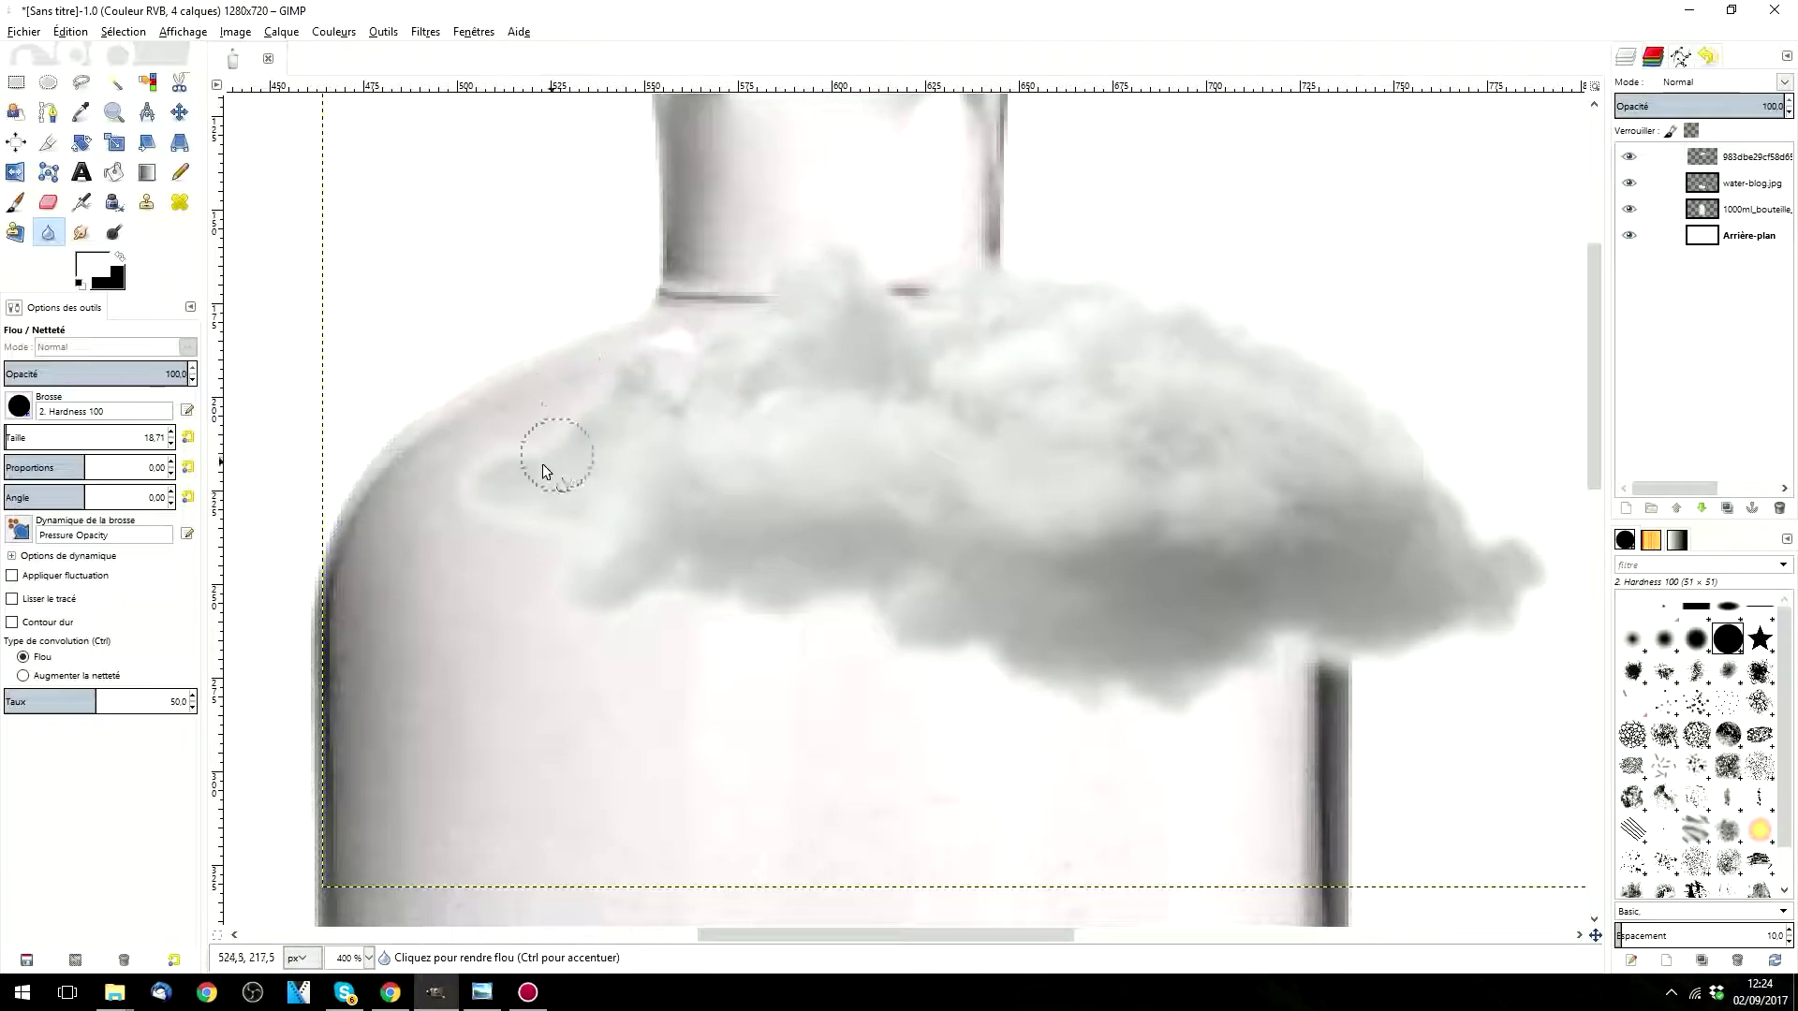
drag(626, 535, 542, 519)
key(ctrl+z)
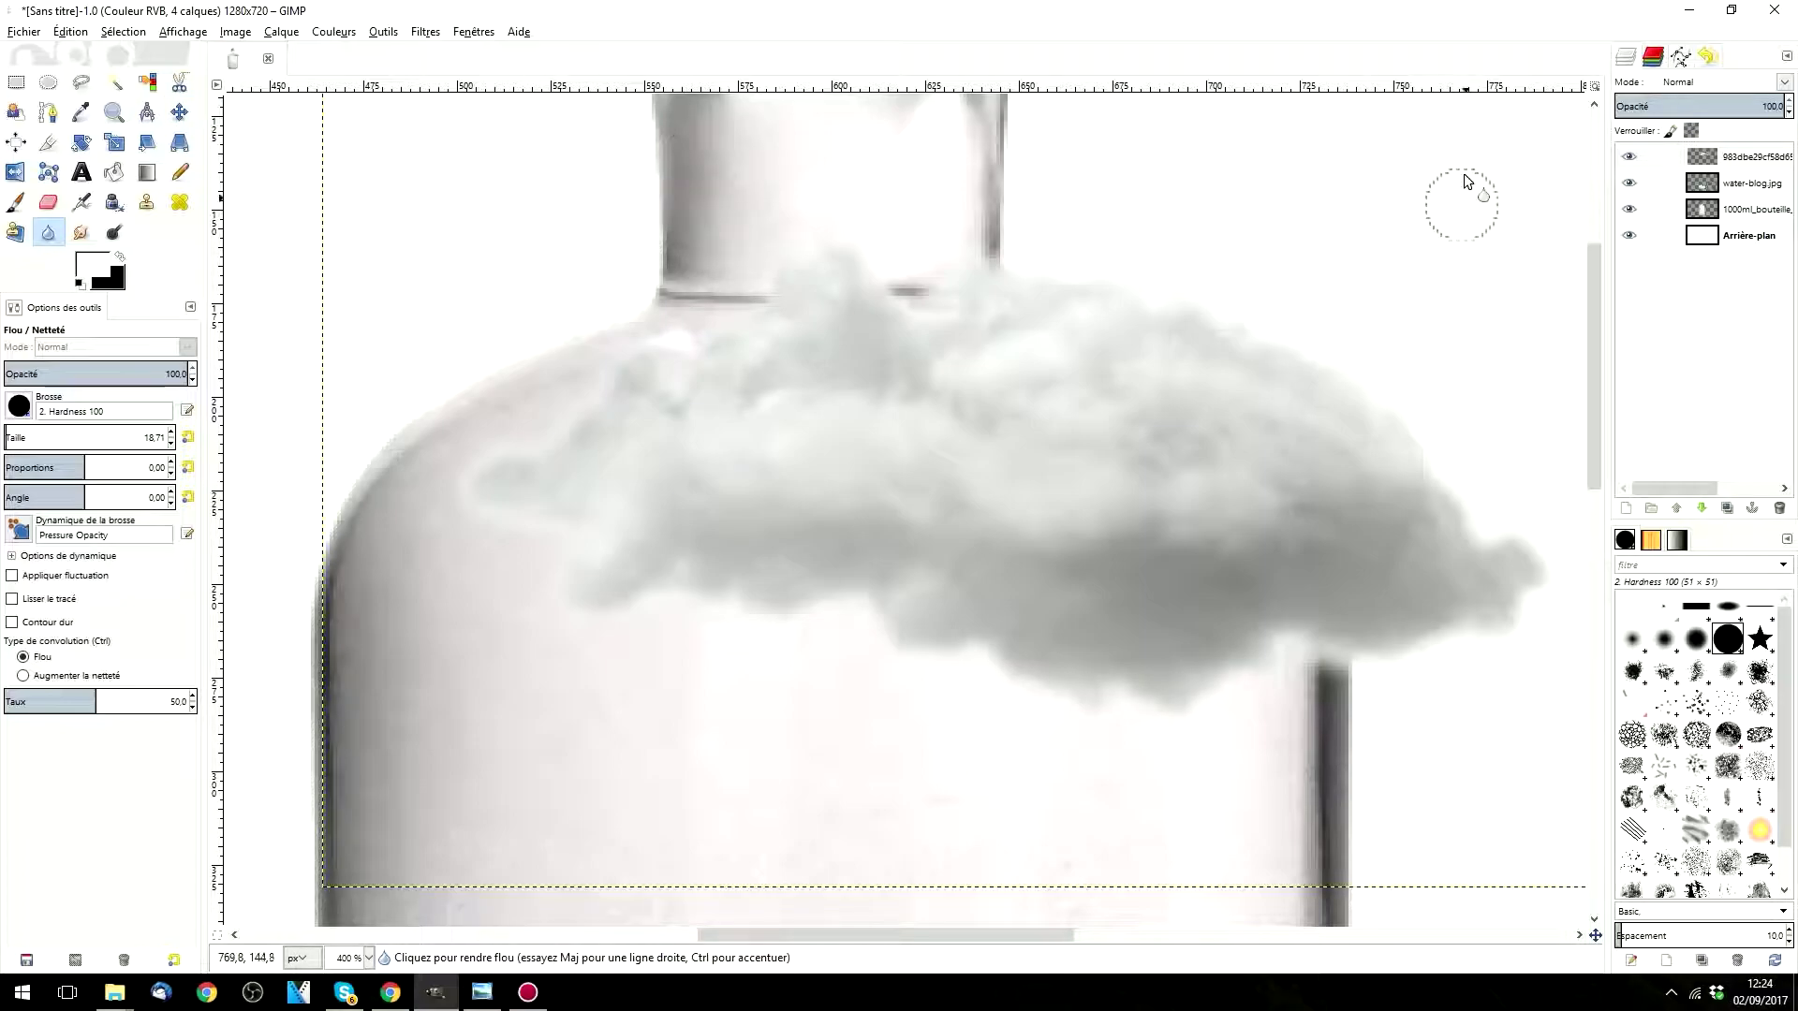
Step: Set the cloud layer's opacity to 54.4 and add a white, fully opaque layer mask to it
click(1722, 105)
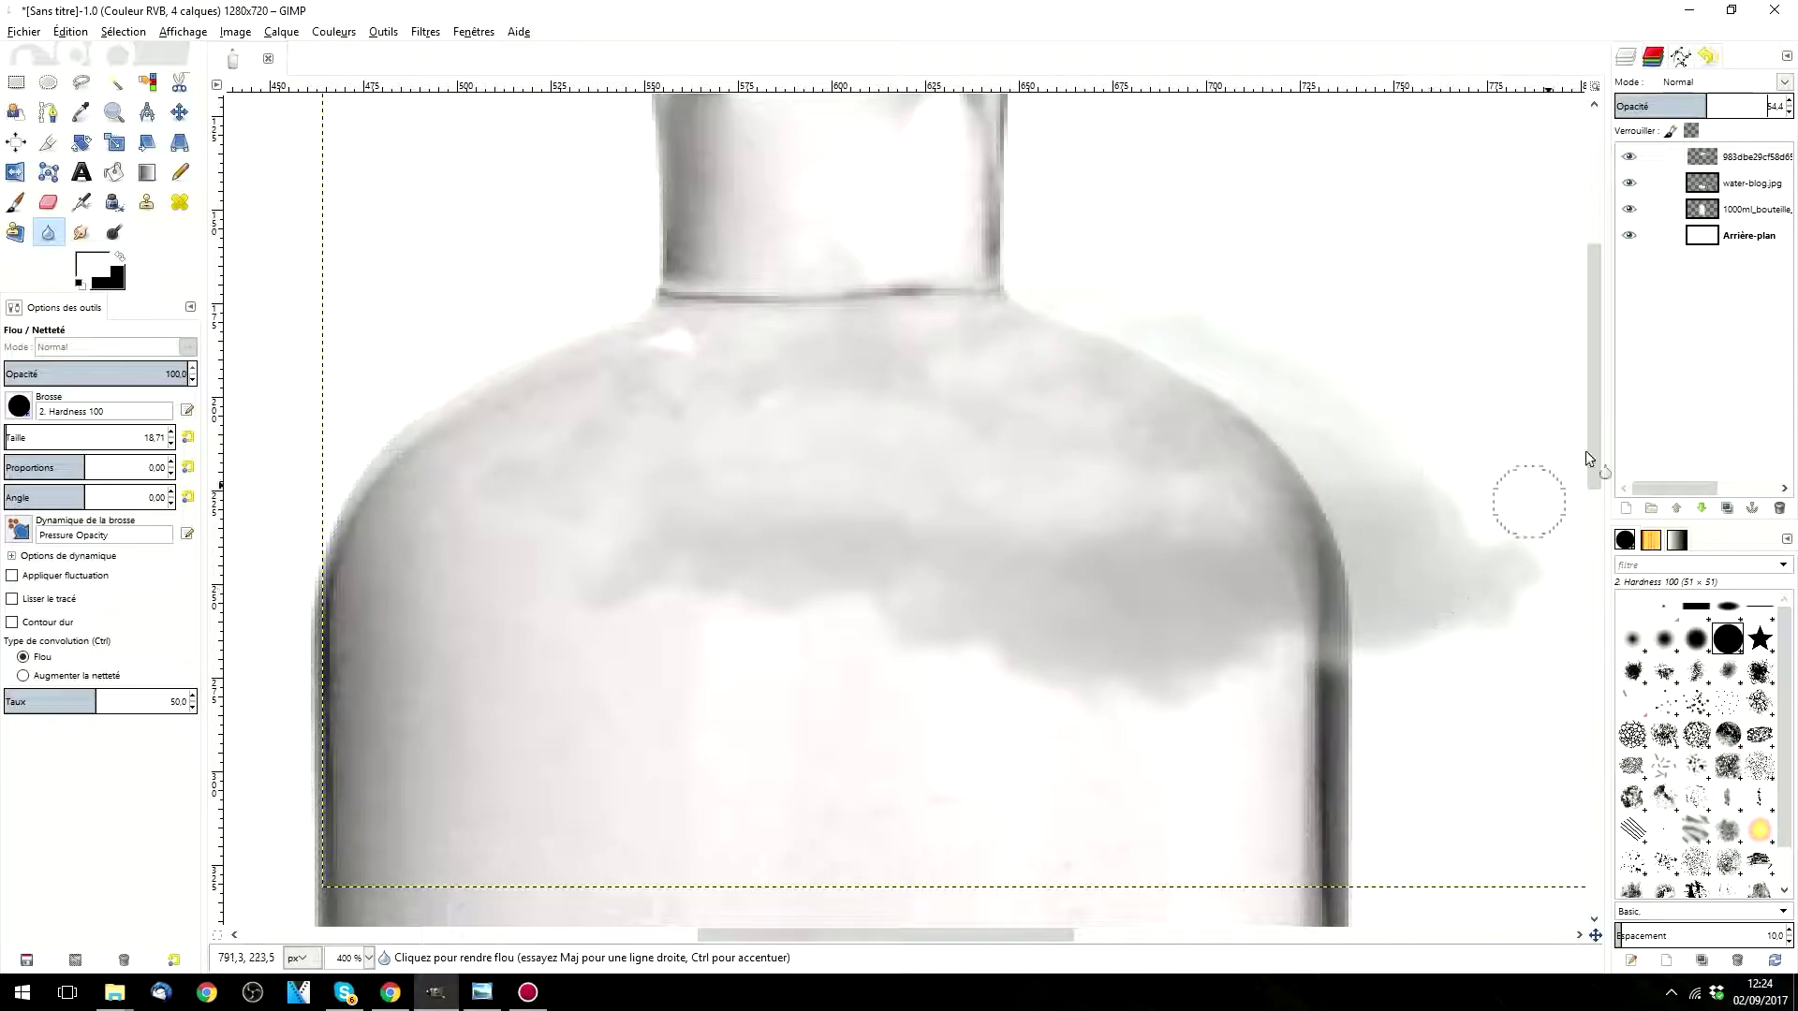
right_click(1724, 160)
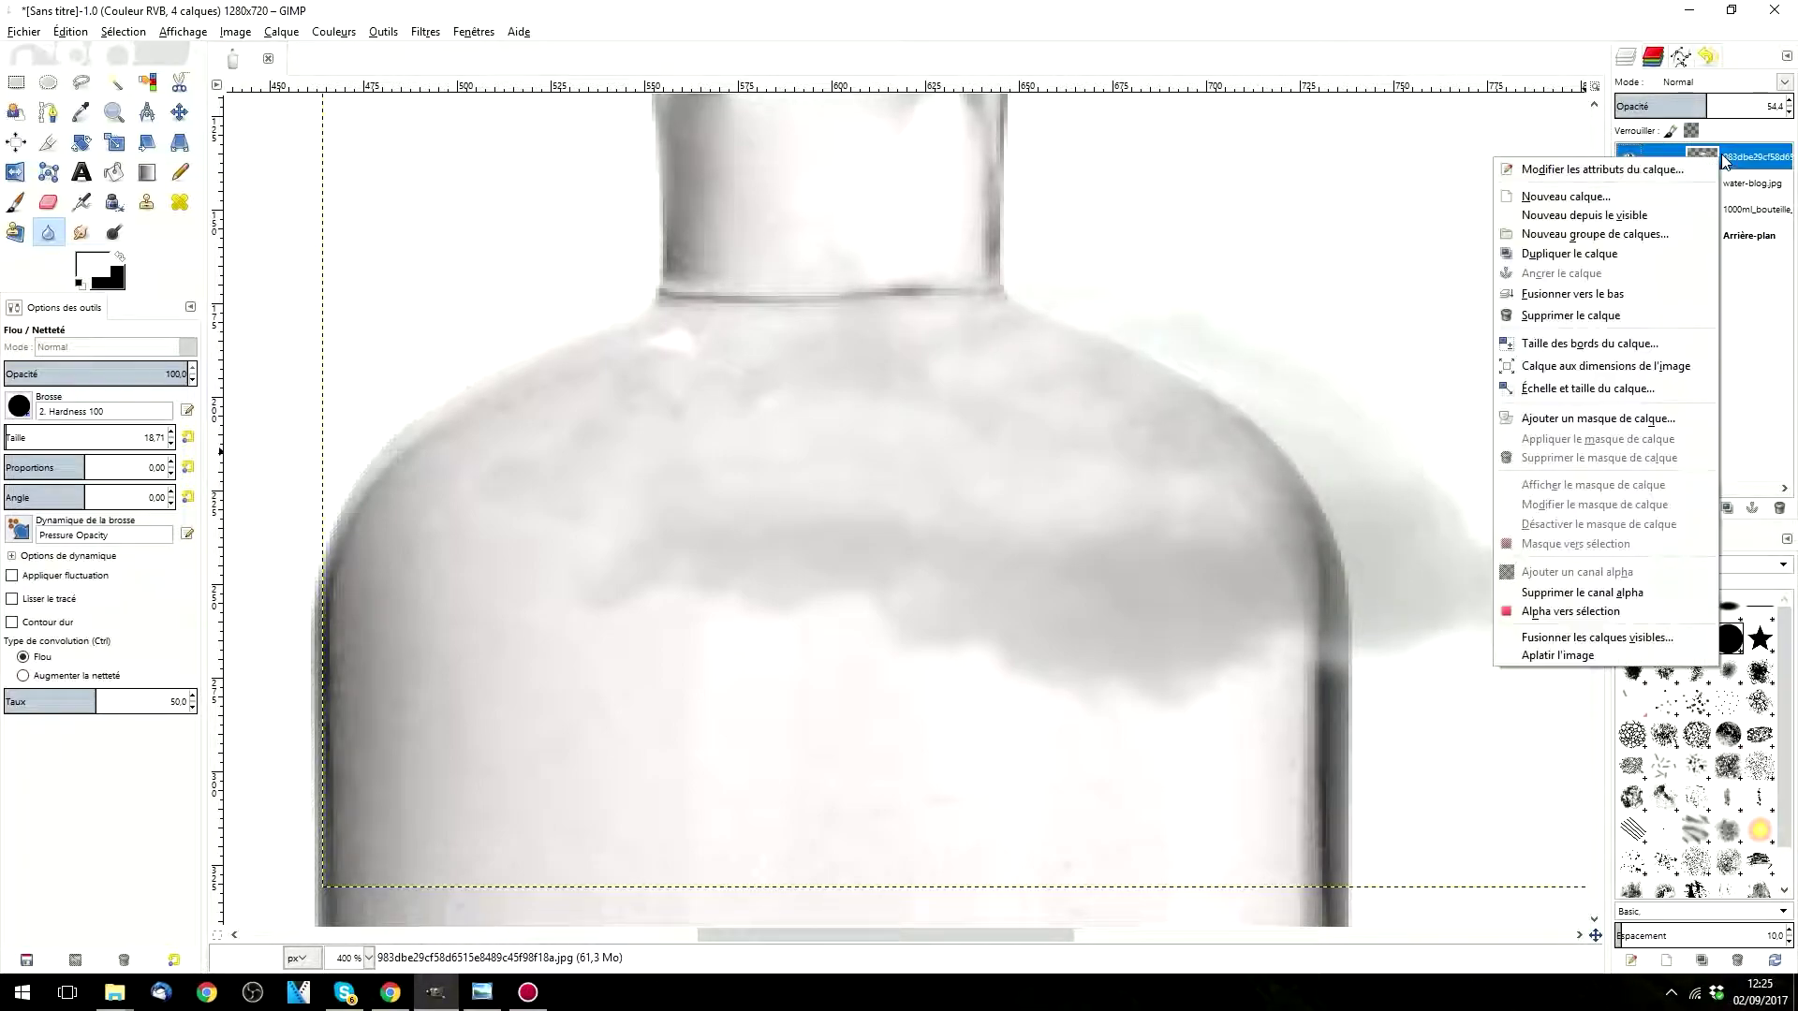
click(1559, 420)
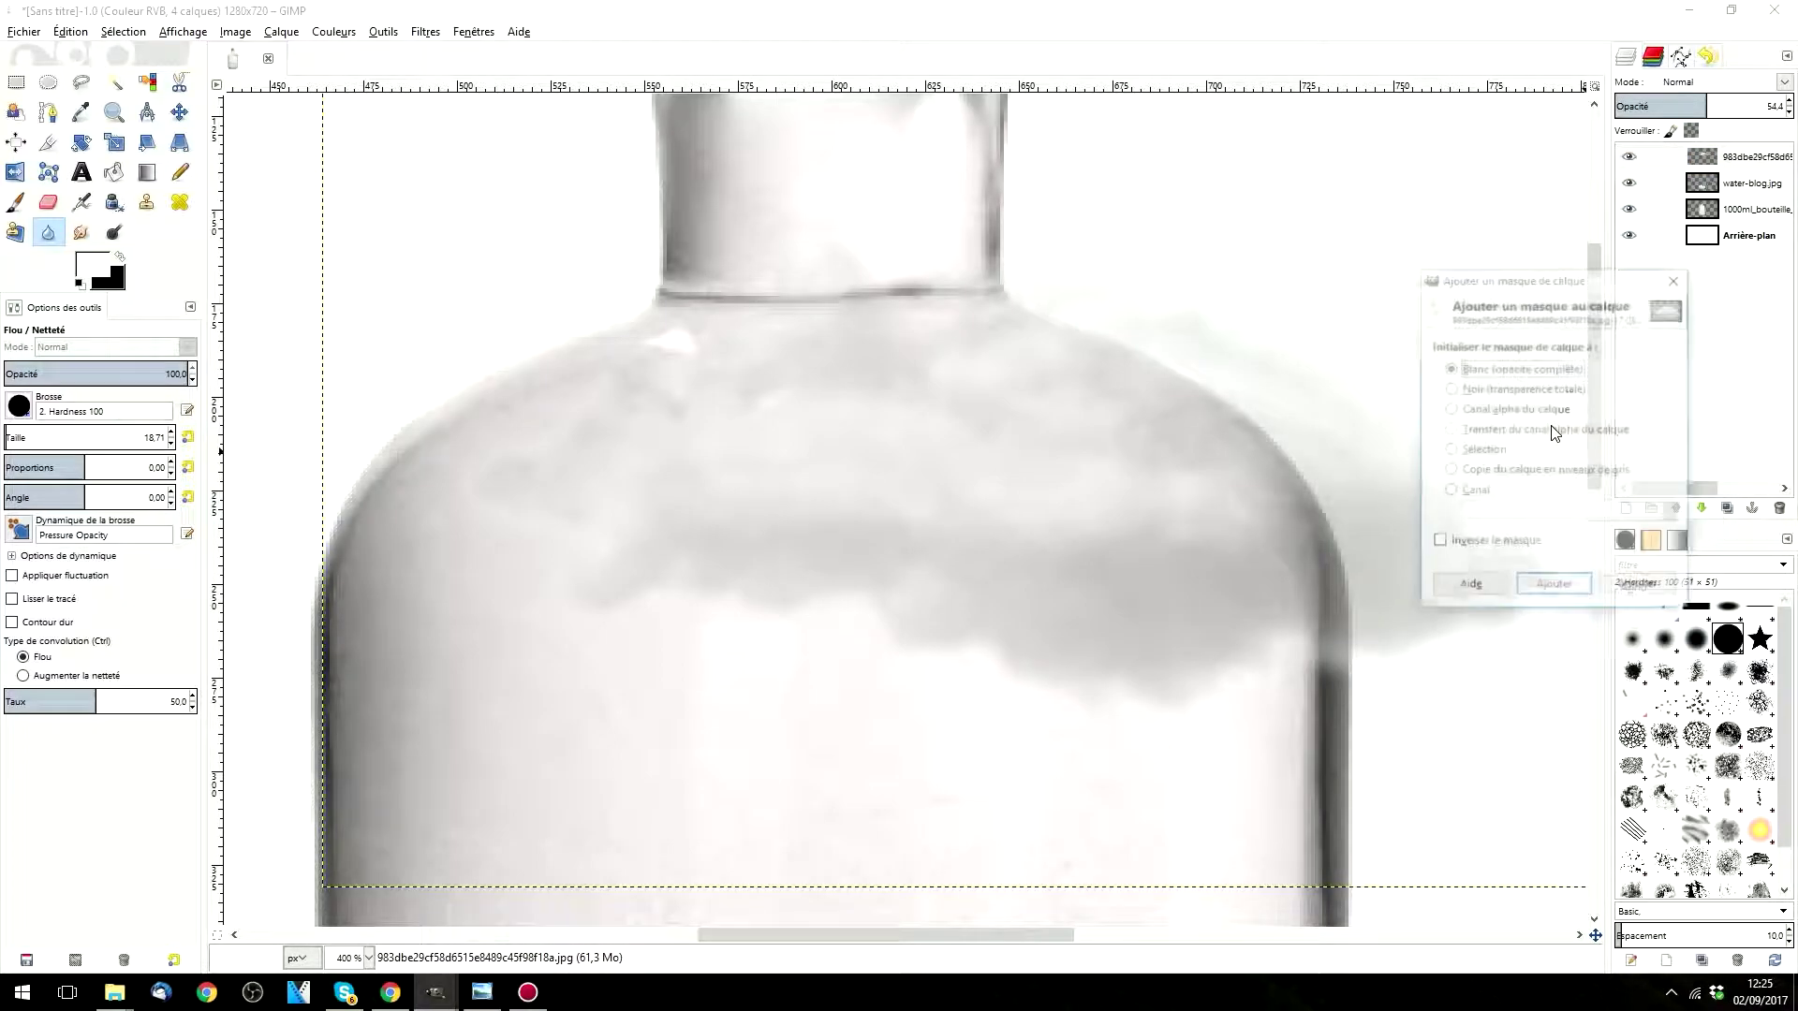
click(1554, 587)
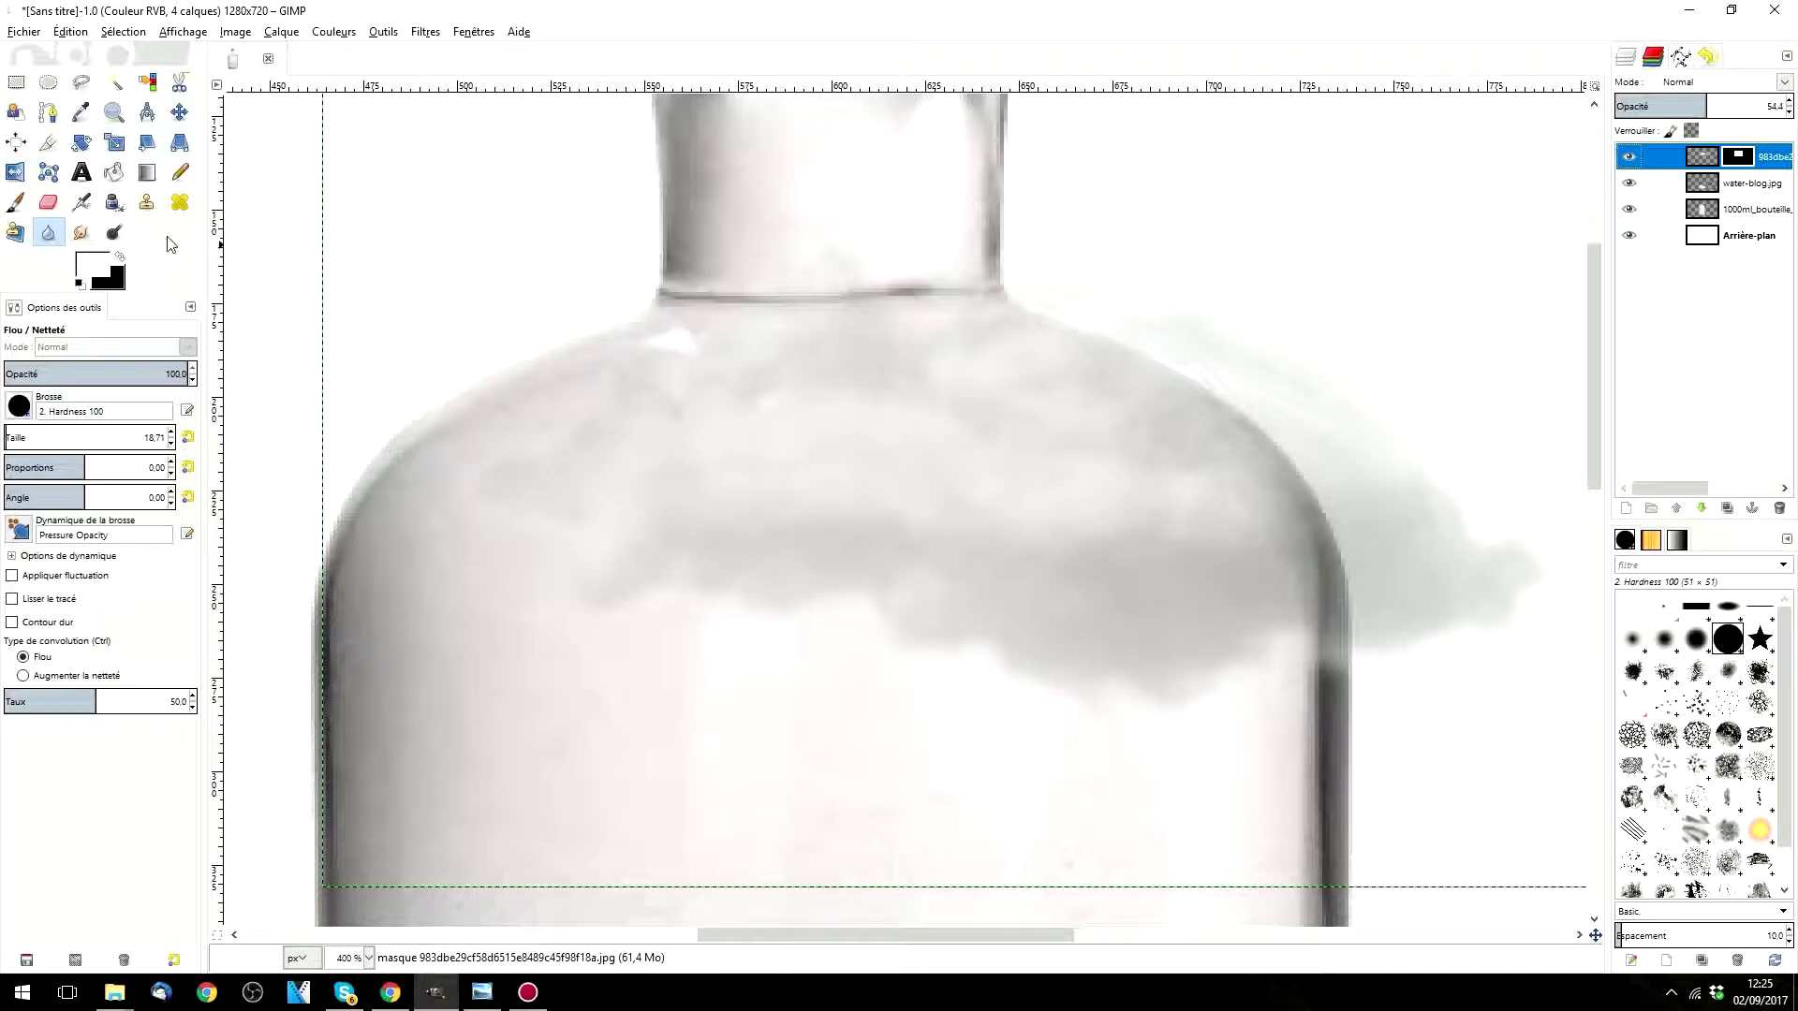
Step: Paint the cloud's far right tip out of the layer mask with a black brush
click(11, 204)
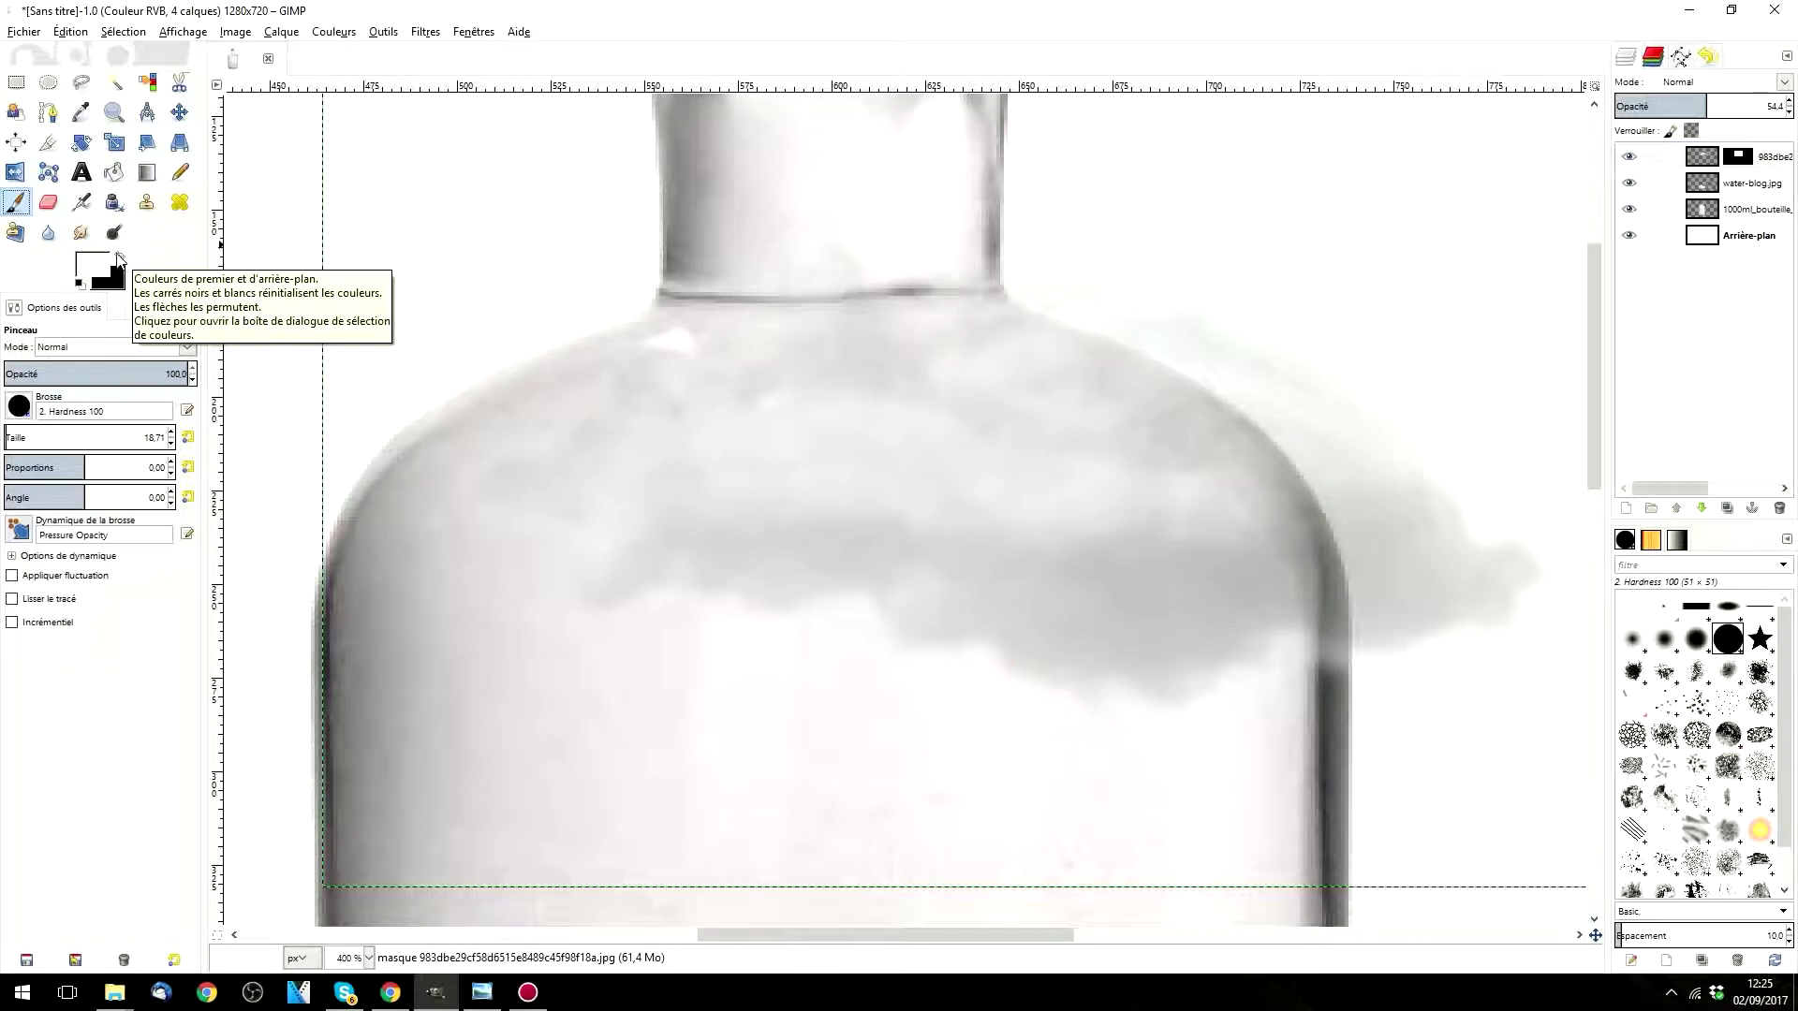
click(119, 258)
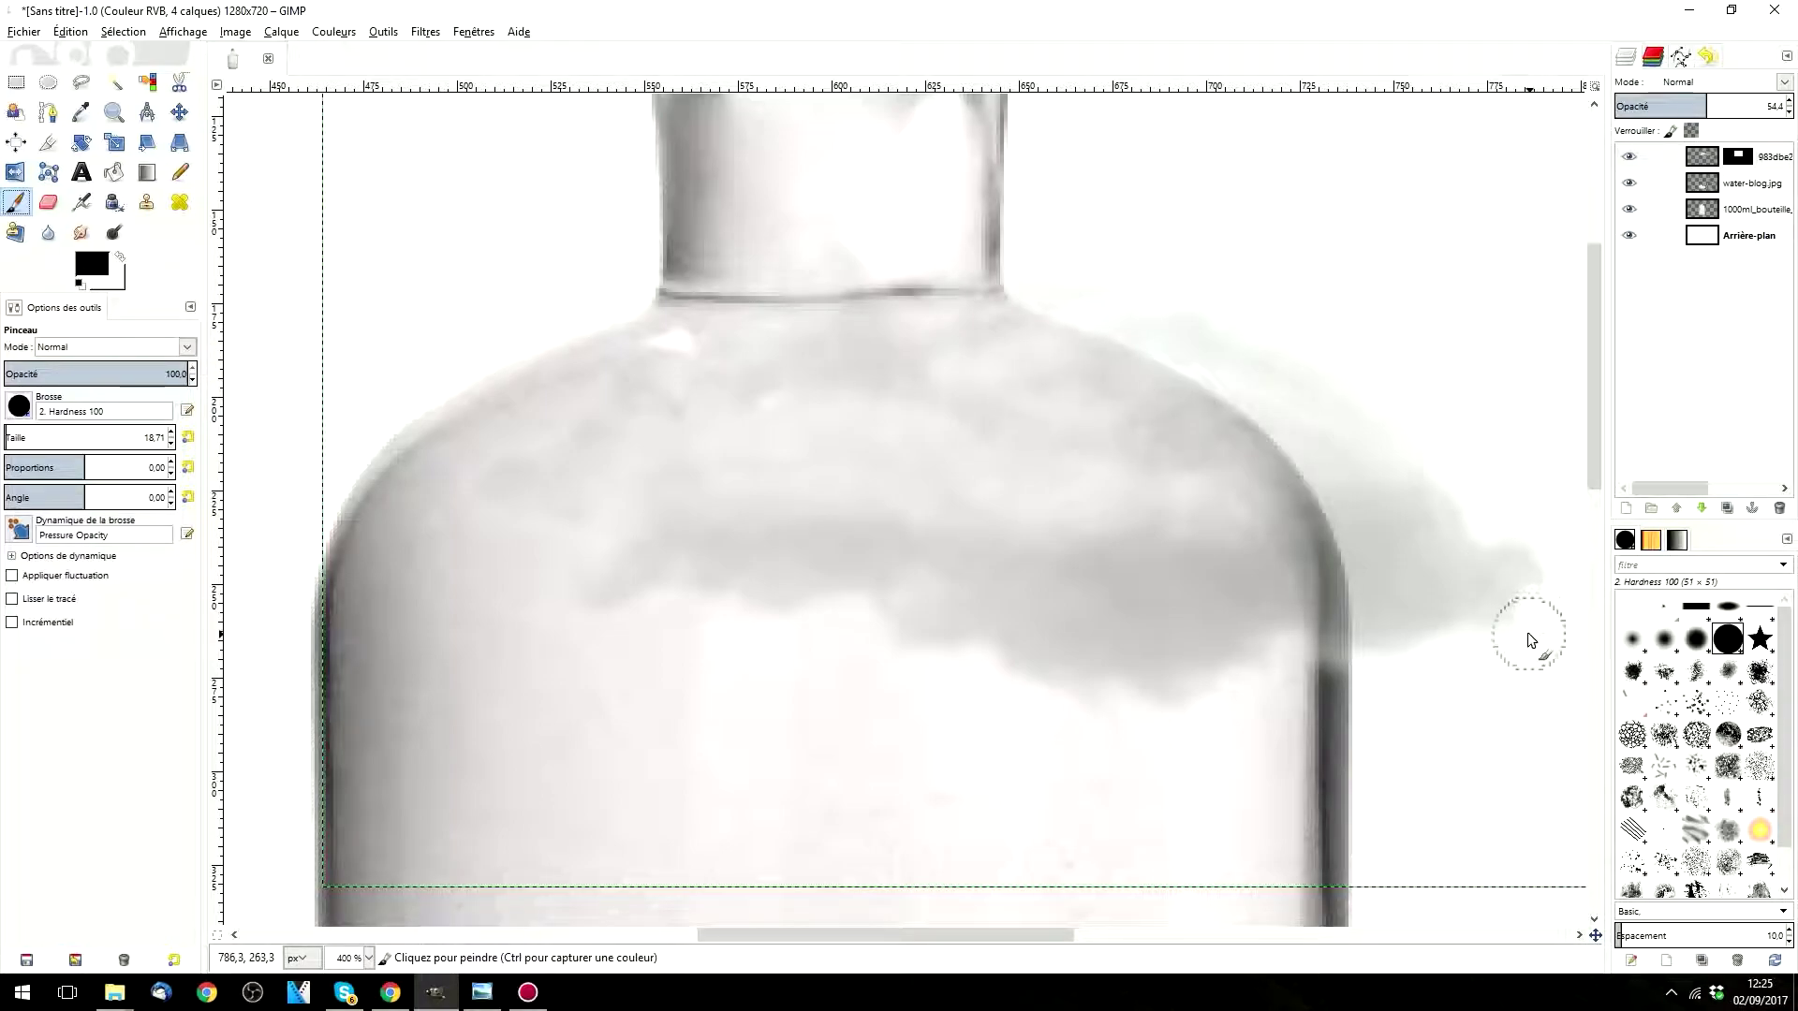
drag(1539, 629, 1504, 564)
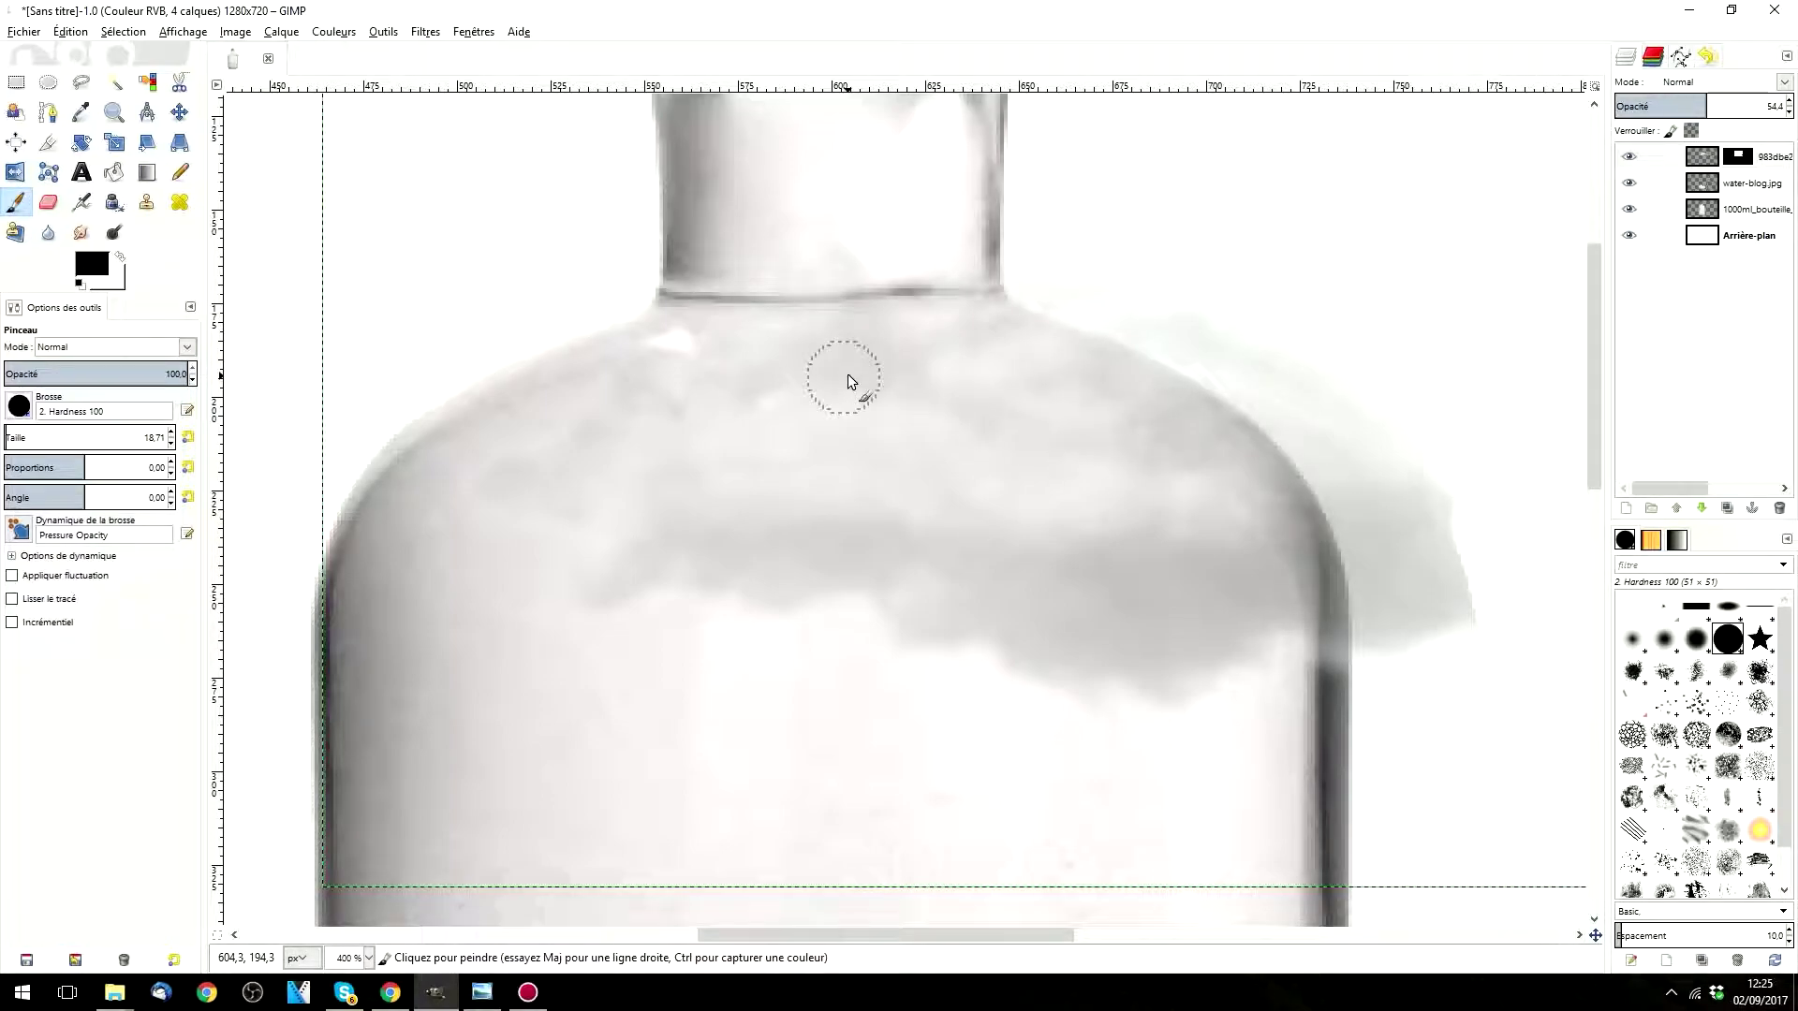
Step: Change the foreground colour to orange-red and reset the colours to the default black and white
click(90, 265)
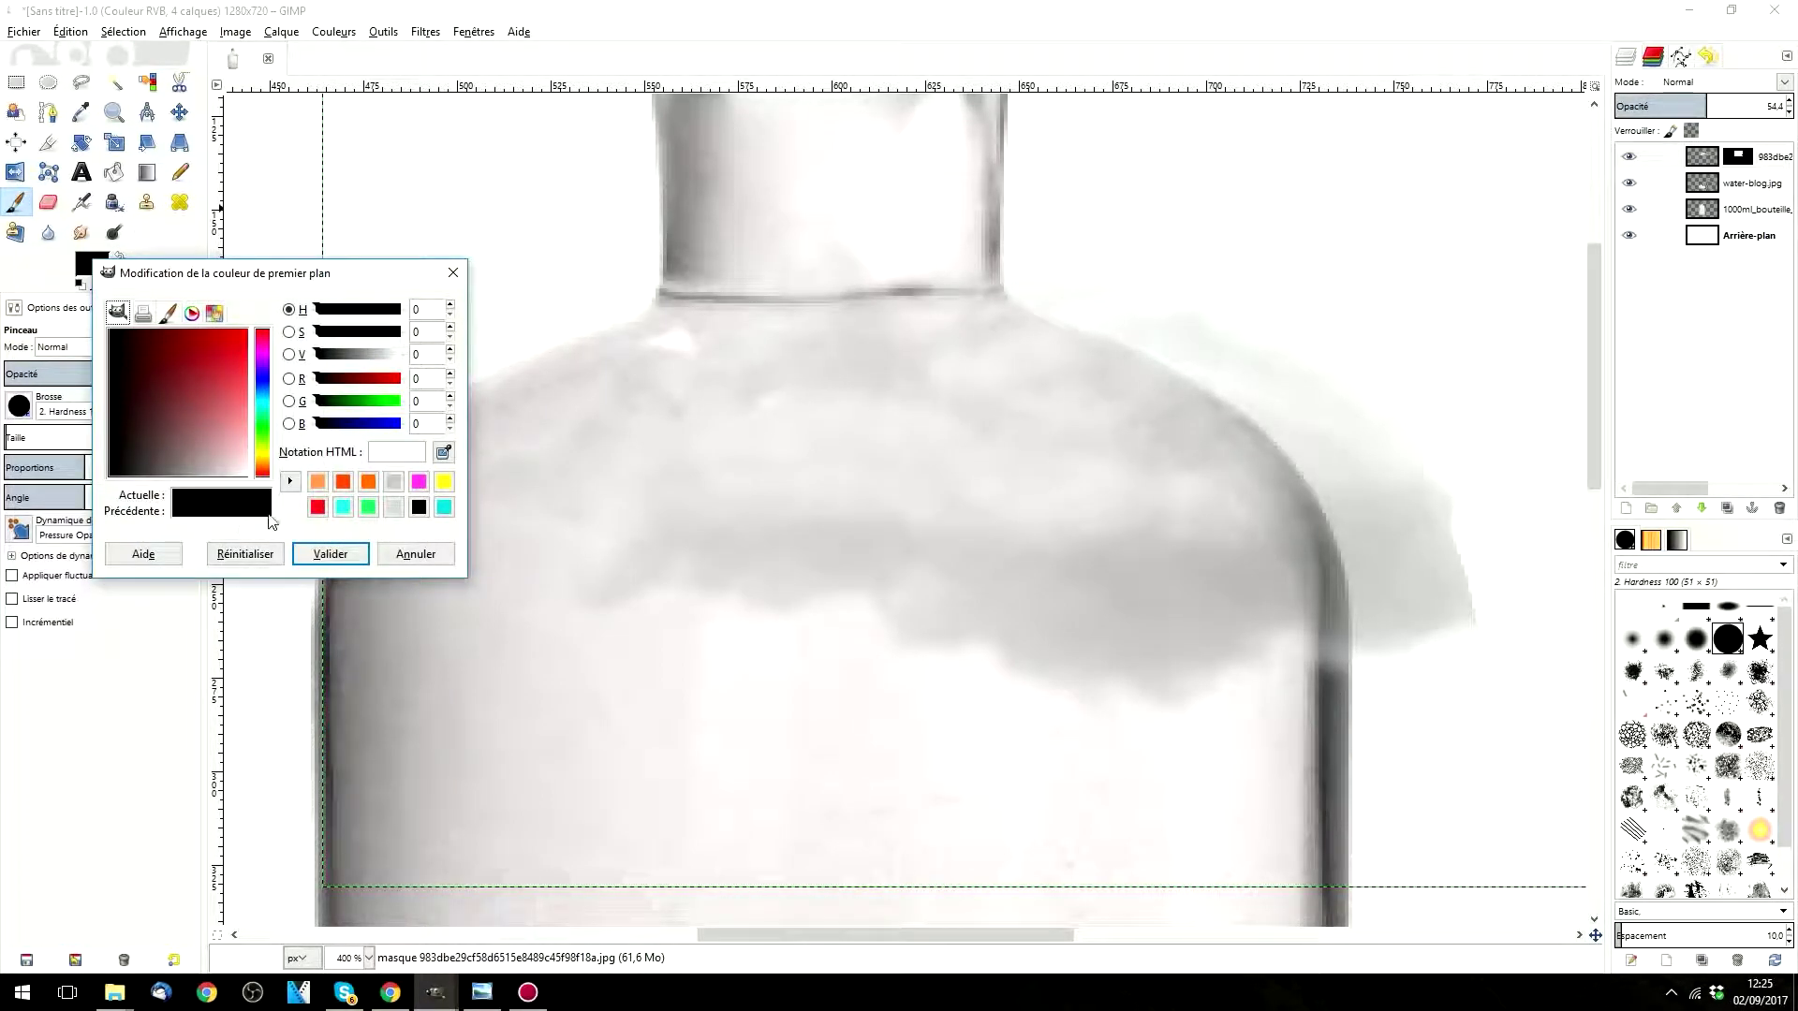
click(343, 481)
click(339, 559)
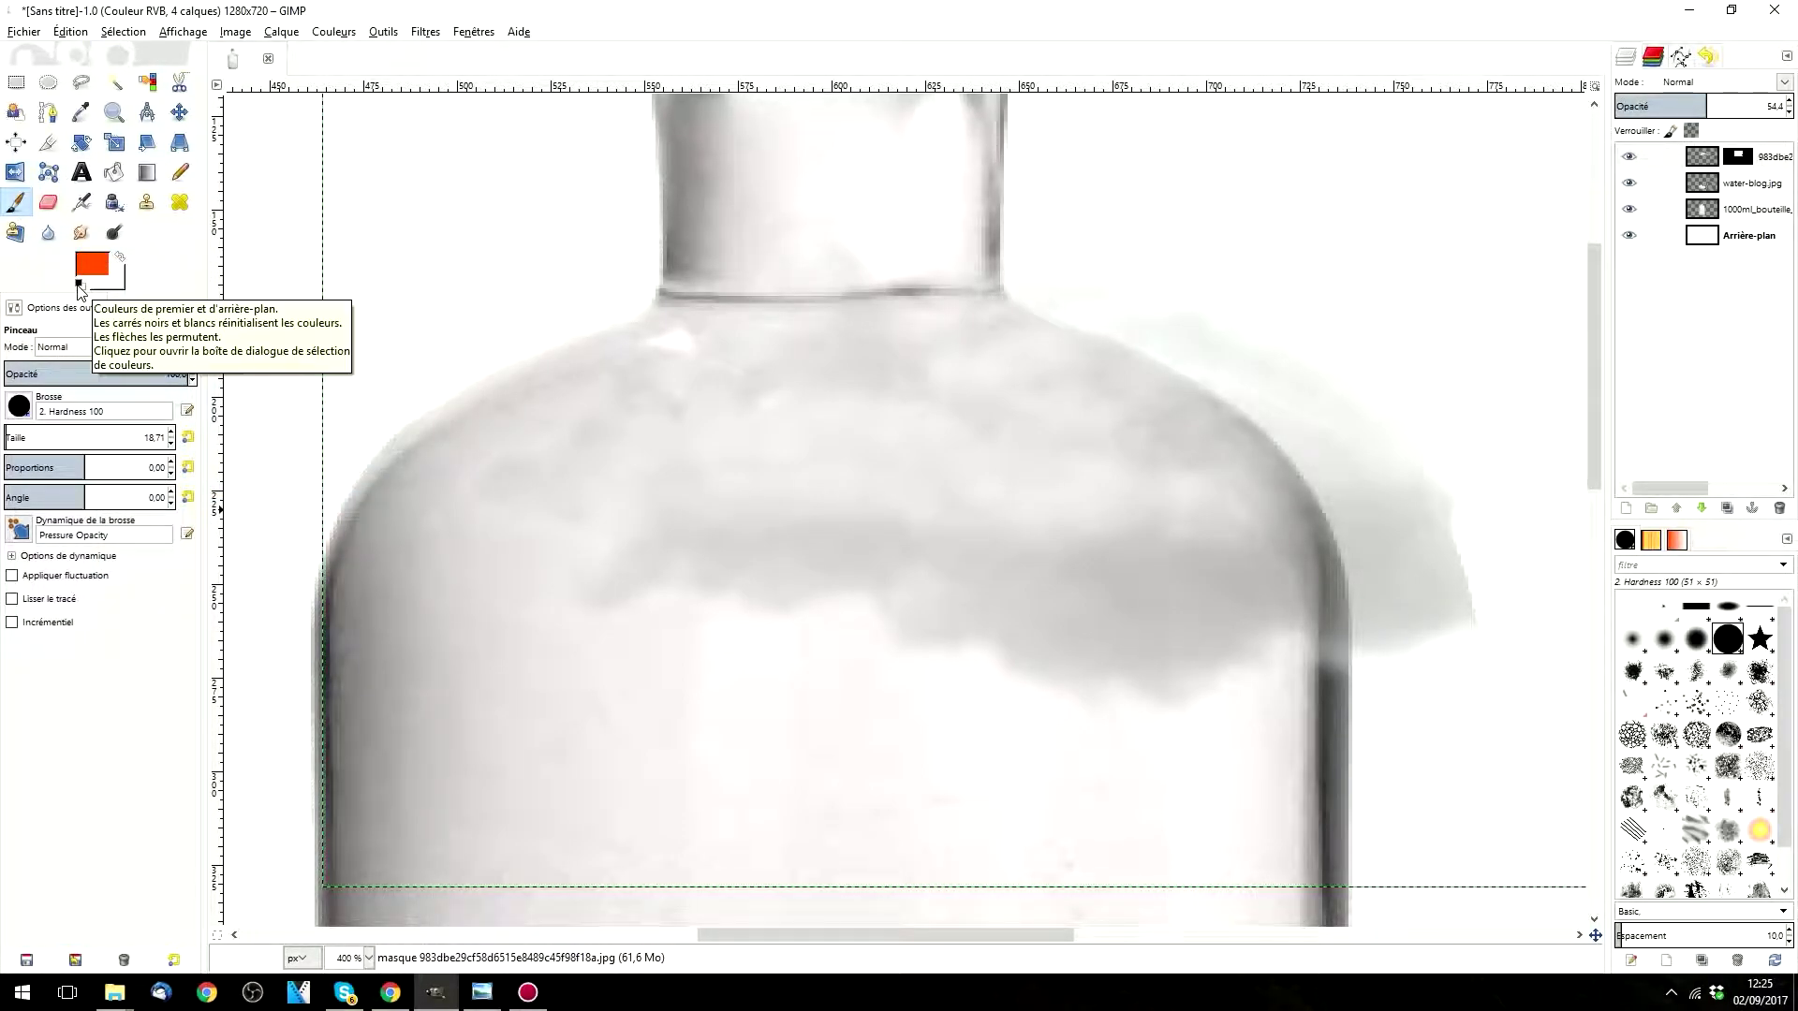
click(79, 284)
Step: Mask the cloud overflow outside the bottle's right shoulder in black, refining along the glass edge with a brush of size 4.71
mouse_move(1464, 665)
mouse_down()
mouse_move(1414, 464)
mouse_move(1426, 578)
mouse_move(1370, 425)
mouse_up()
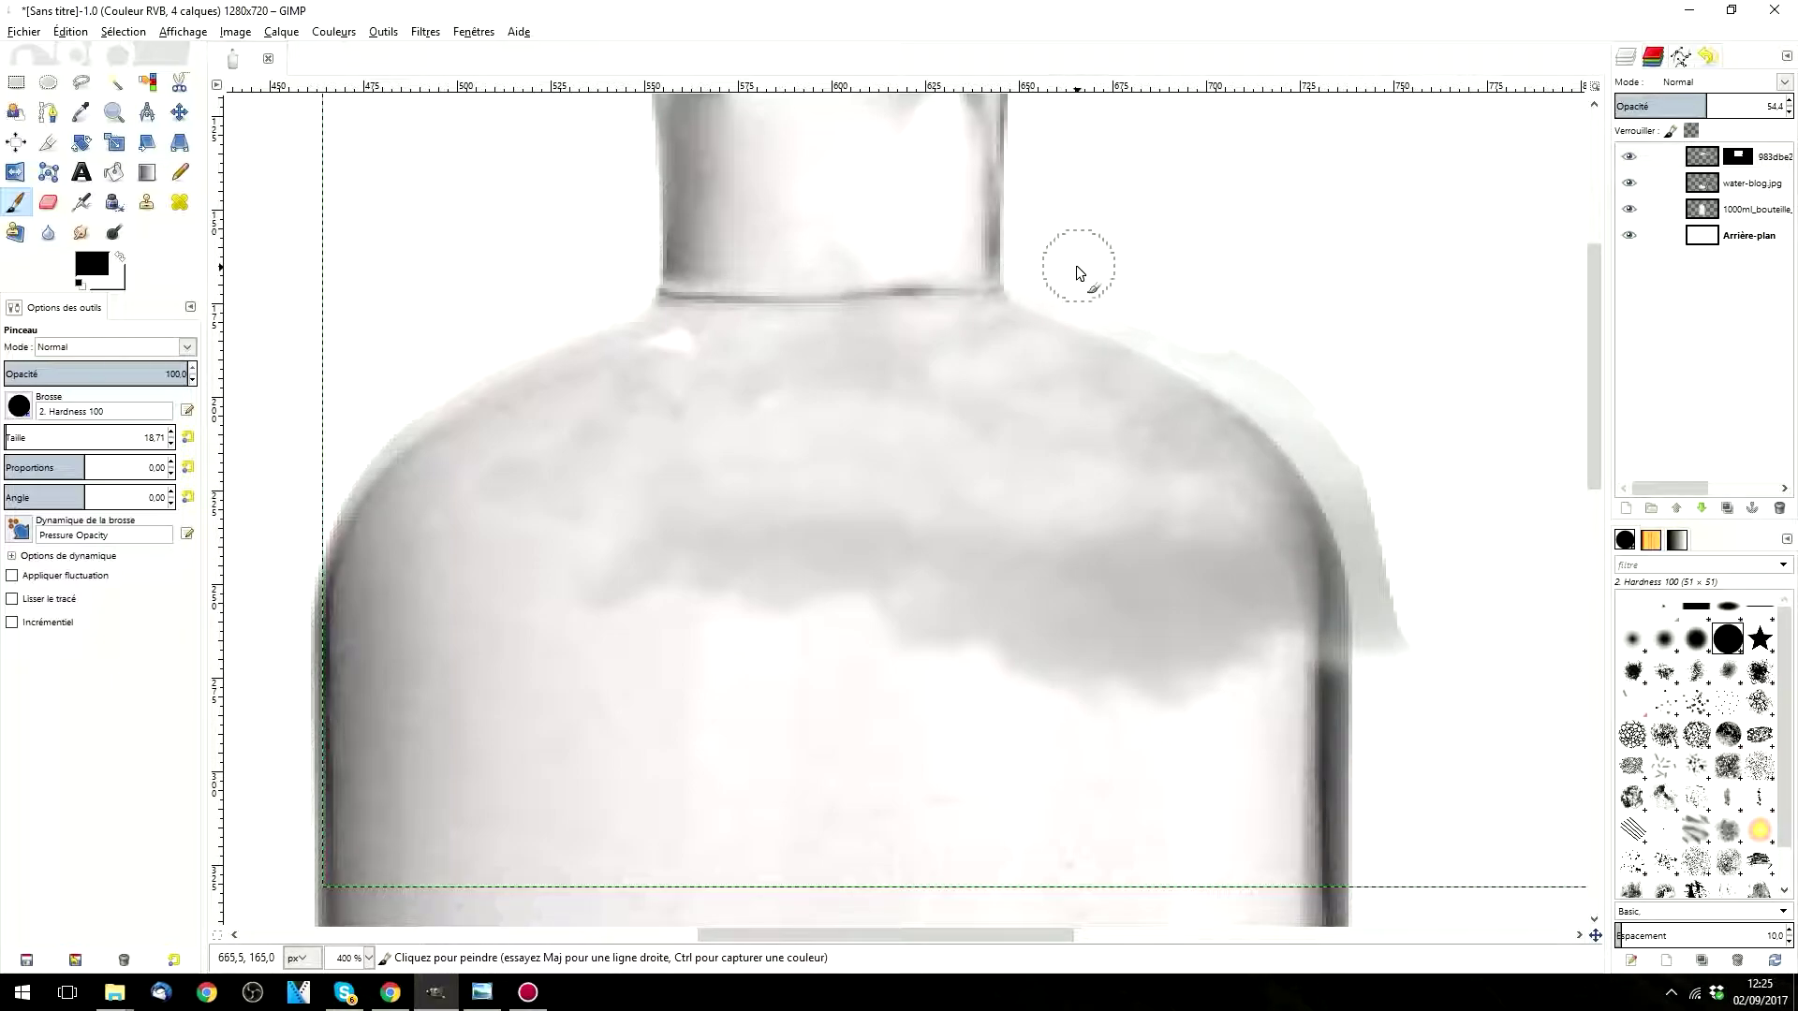
drag(1271, 353, 1345, 458)
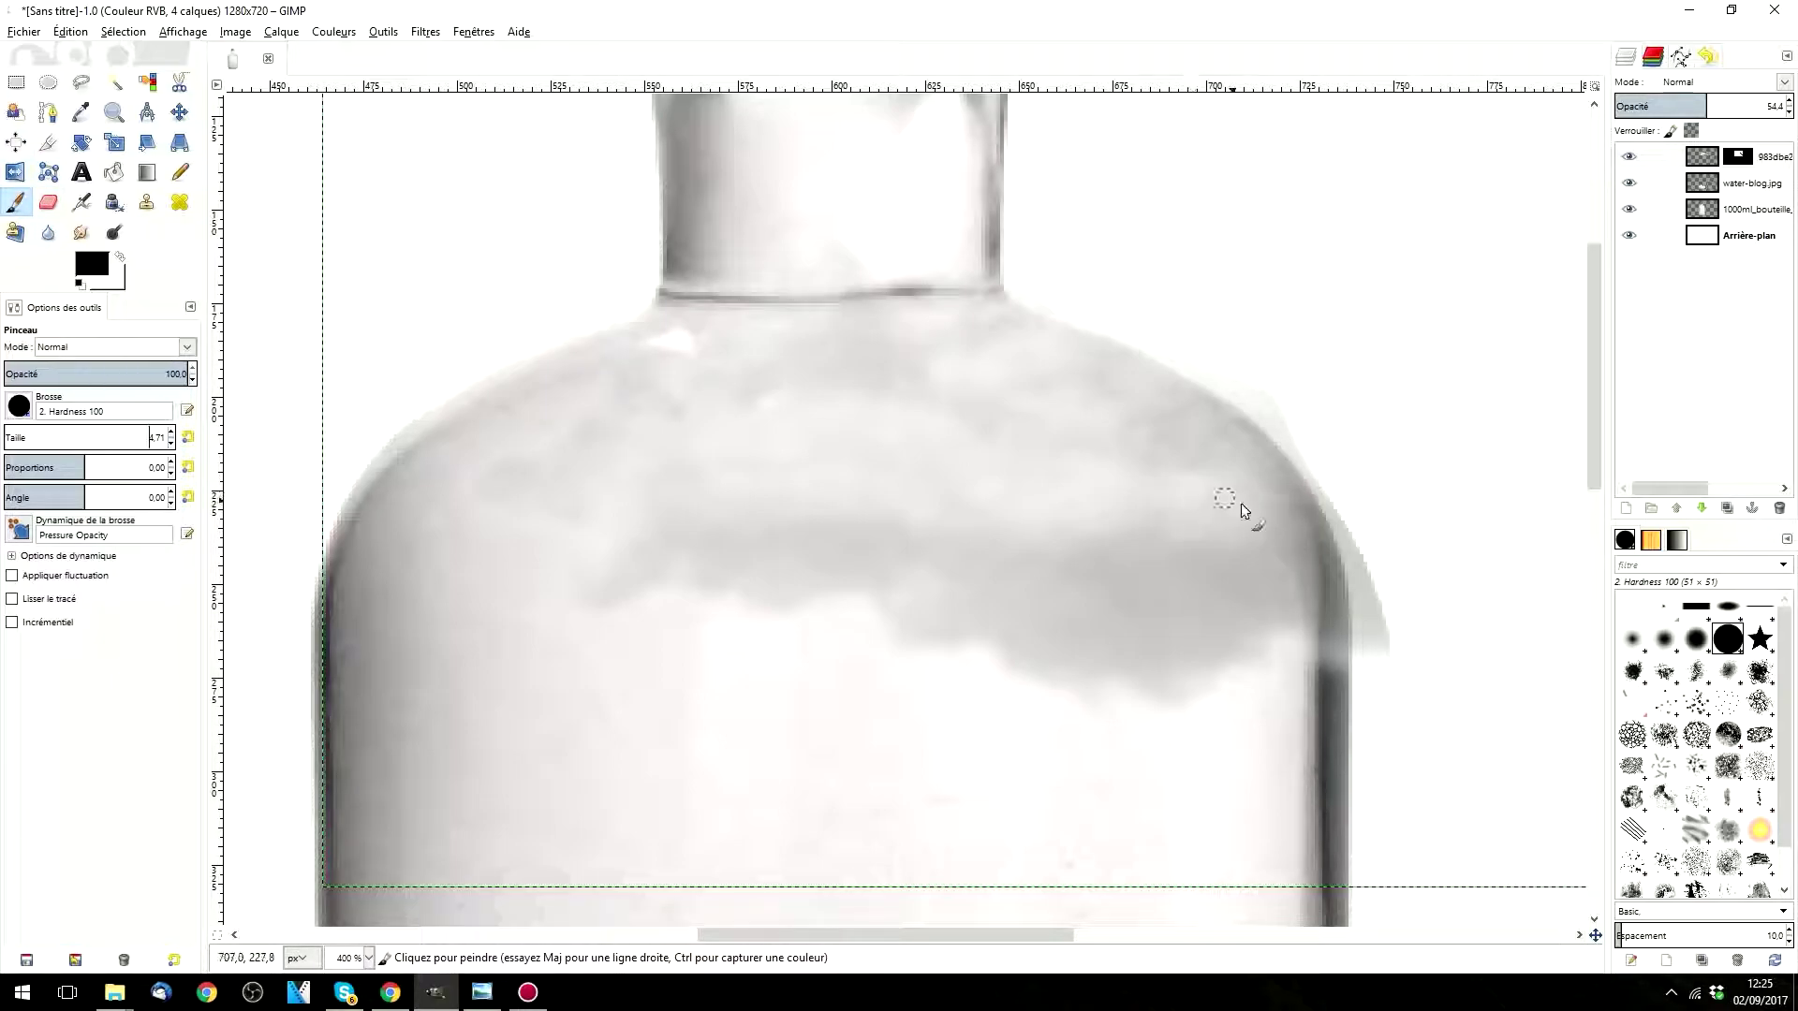
scroll(1402, 688, up, 5)
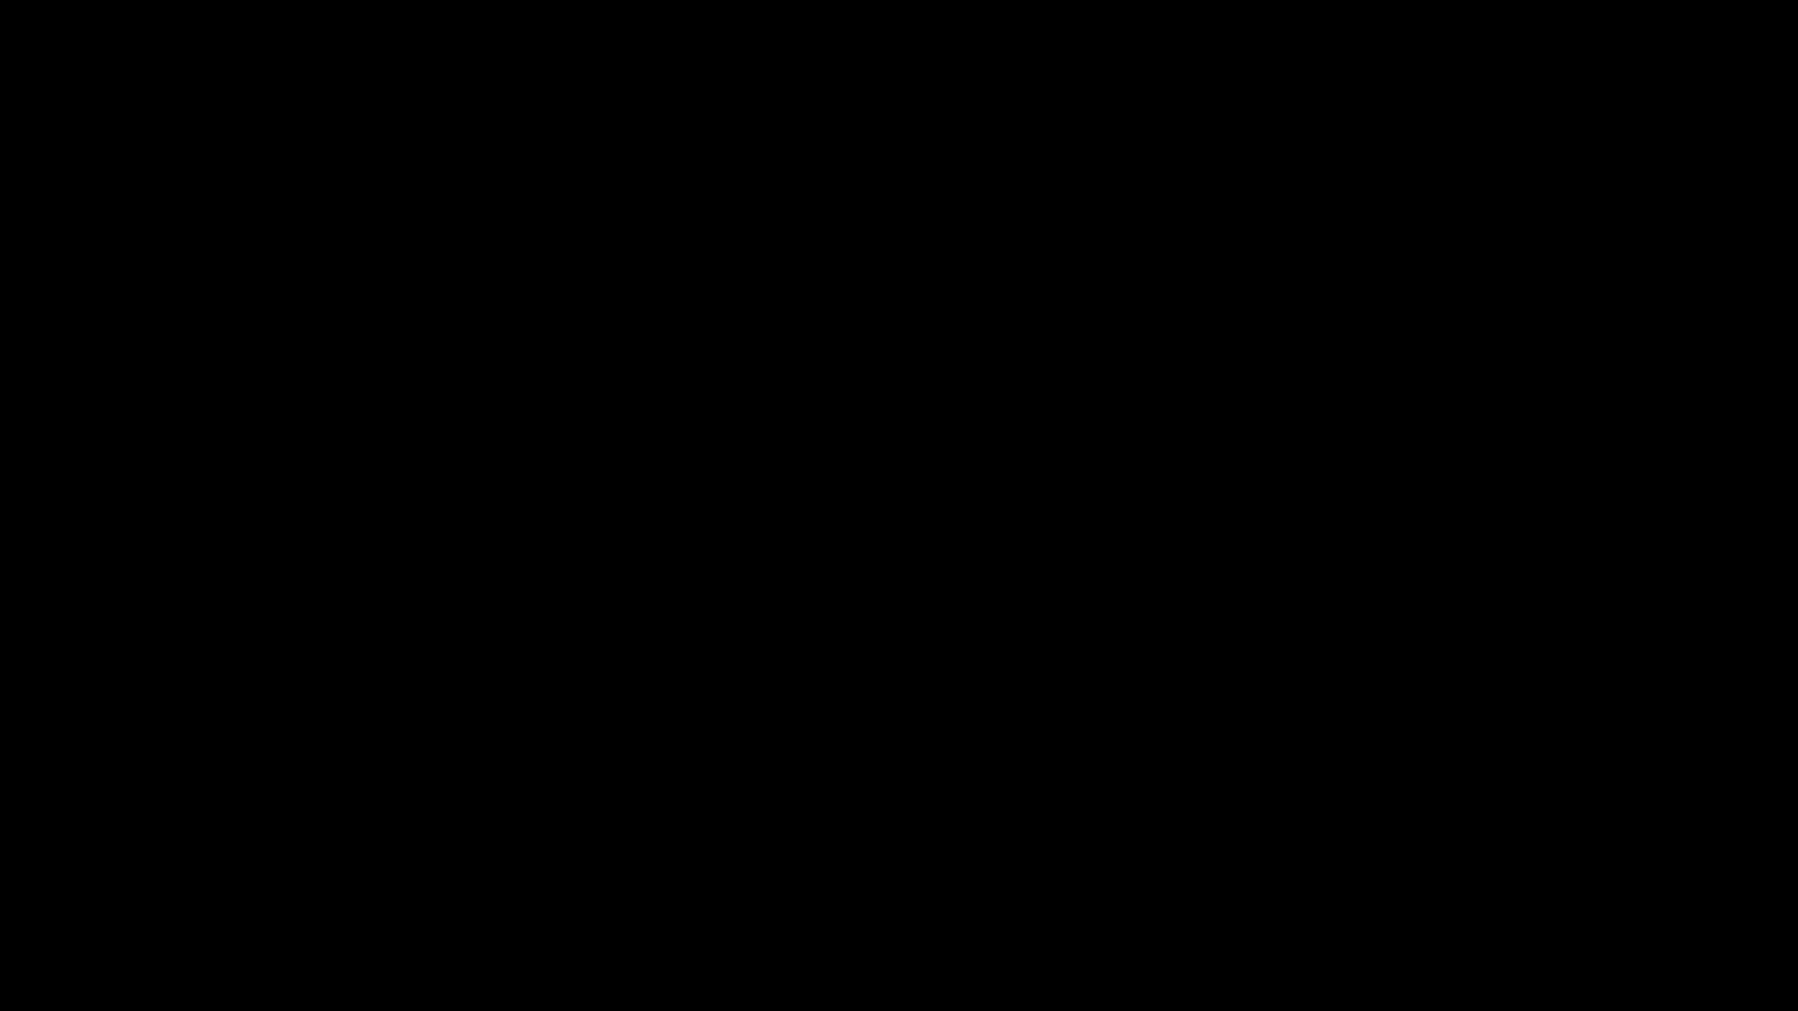
scroll(1246, 740, up, 5)
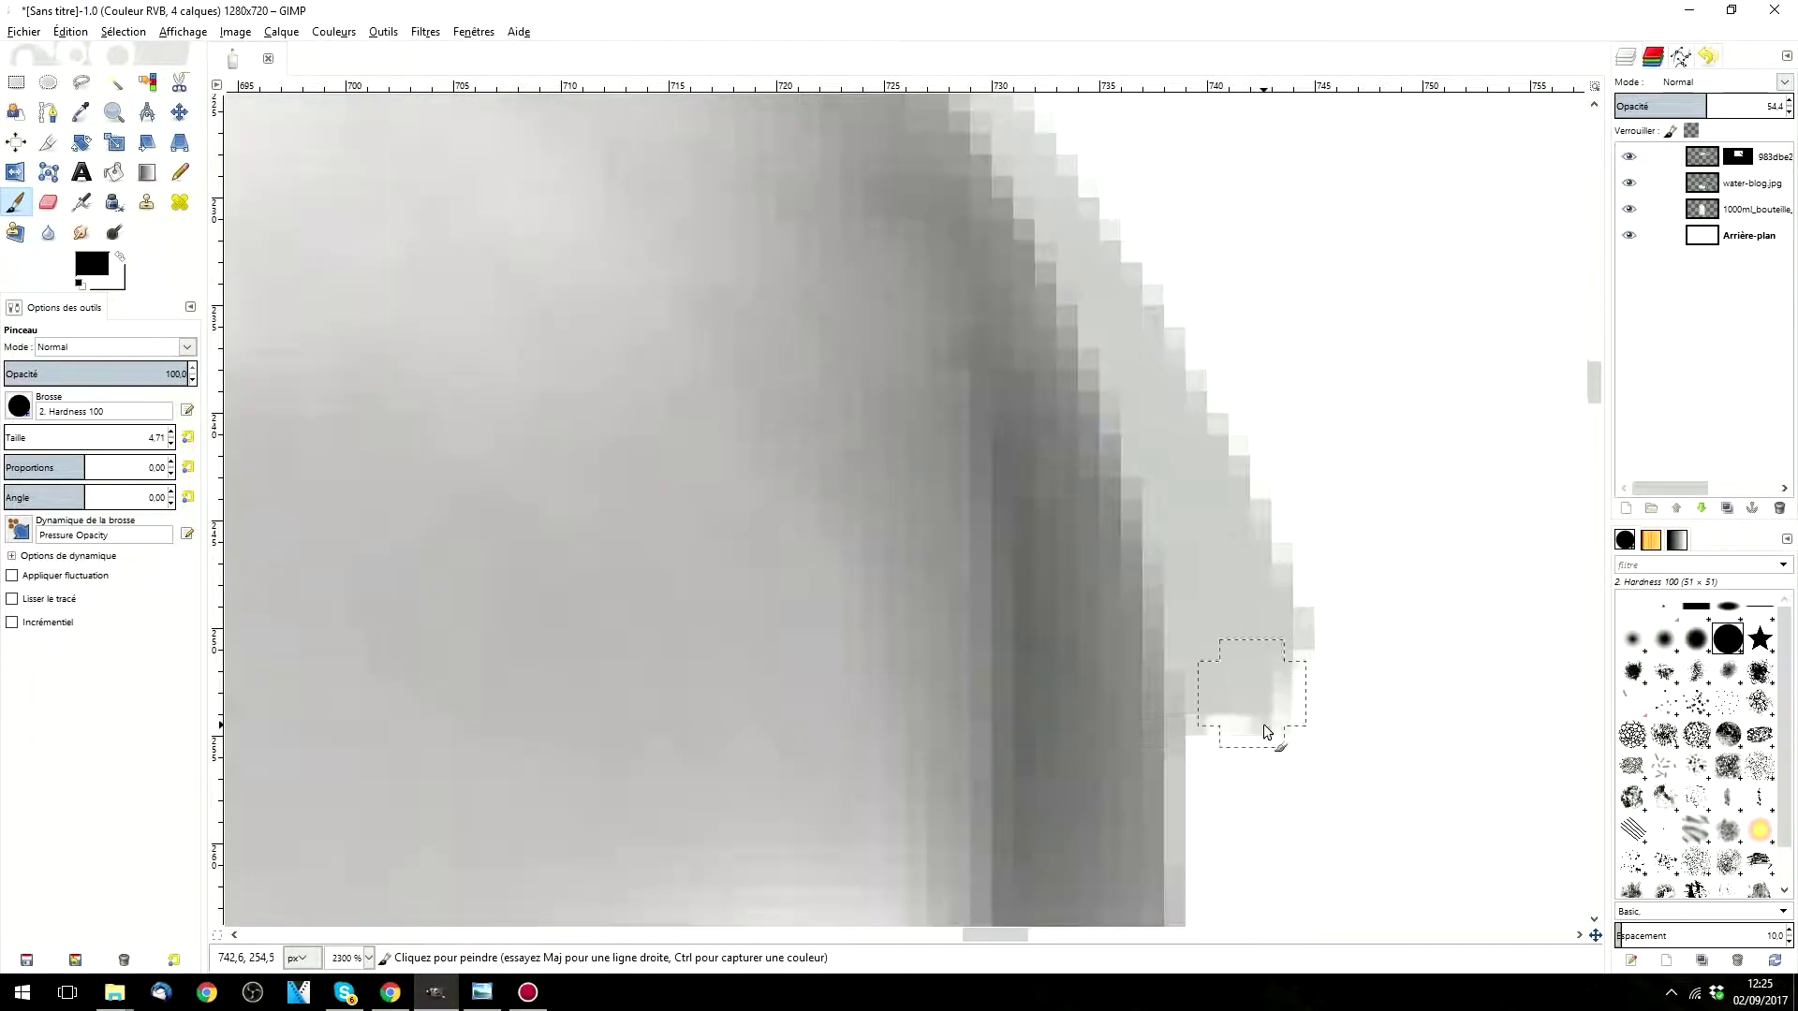
scroll(1026, 767, down, 2)
mouse_move(1161, 365)
mouse_down()
mouse_move(1214, 439)
mouse_move(1433, 551)
mouse_up()
drag(959, 936, 994, 937)
scroll(1171, 760, down, 2)
mouse_move(1019, 183)
mouse_down()
mouse_move(1259, 556)
mouse_move(946, 193)
mouse_move(1256, 610)
mouse_up()
scroll(1259, 610, down, 7)
drag(1311, 272, 1262, 222)
scroll(1458, 515, down, 3)
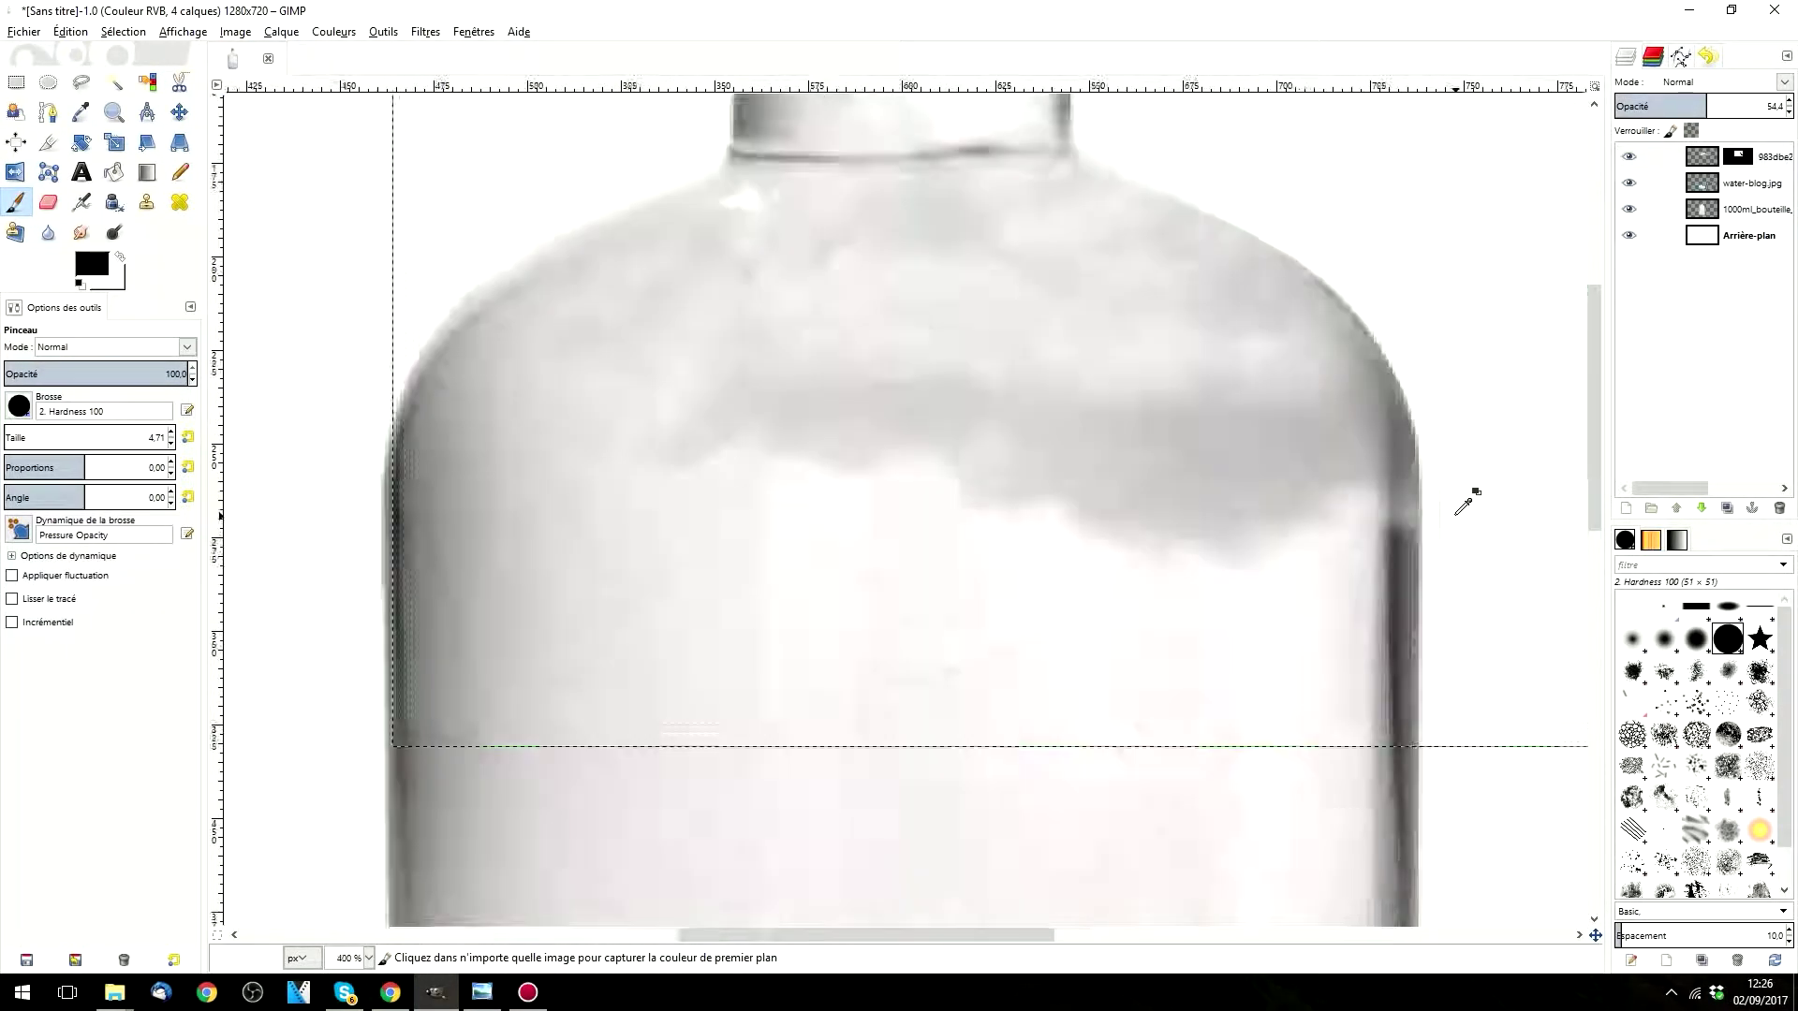
Step: Set the masked cloud layer's opacity to 54.6
scroll(1457, 515, down, 3)
scroll(1143, 402, up, 5)
scroll(1189, 460, down, 3)
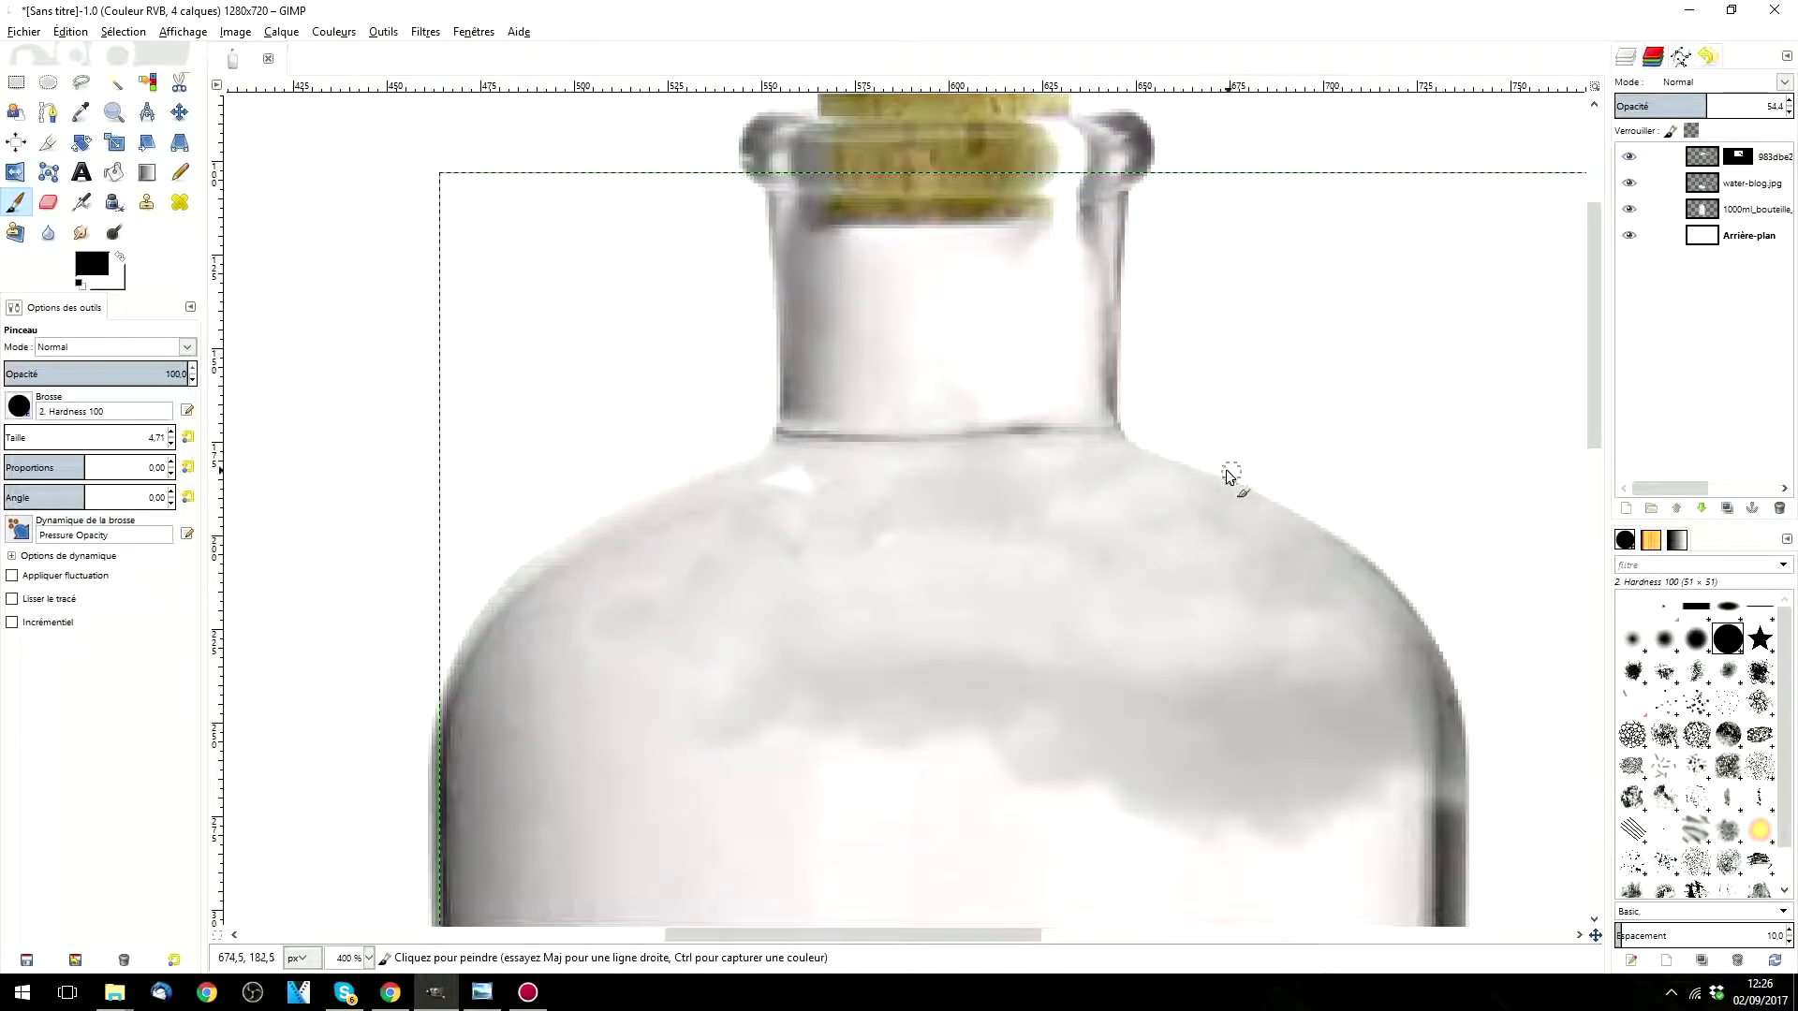
scroll(1250, 487, down, 2)
click(1702, 114)
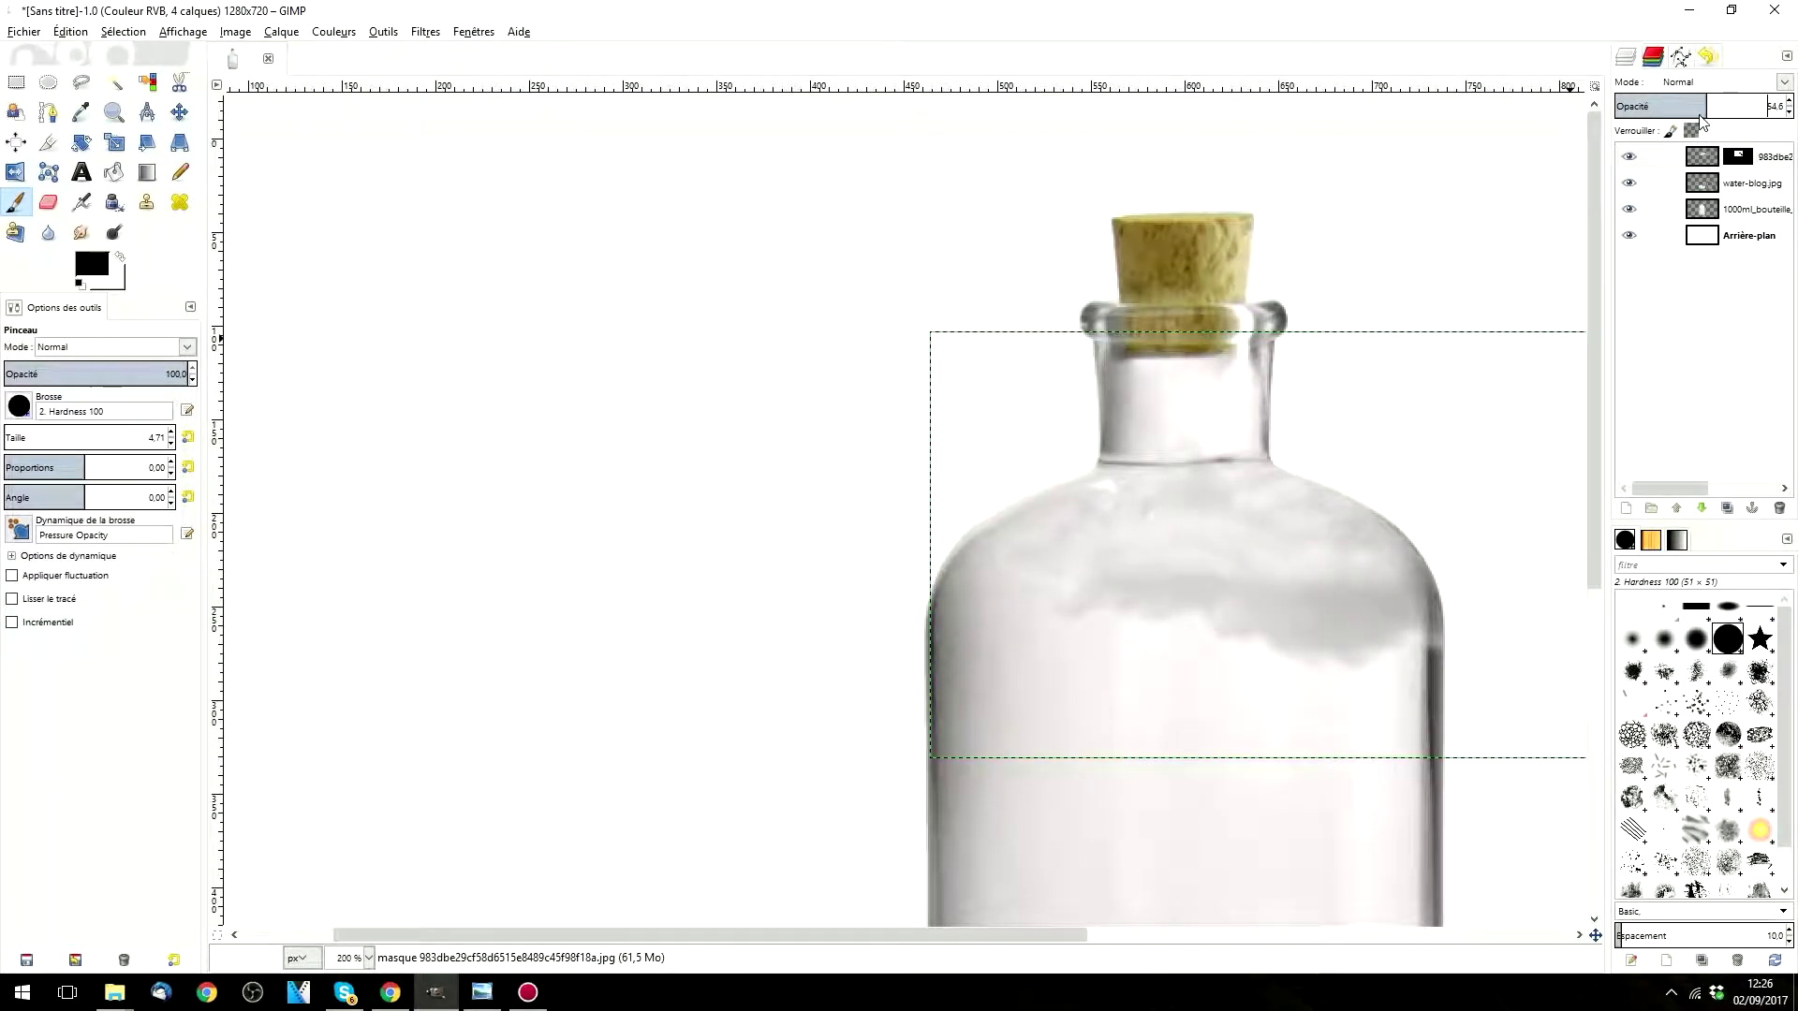
Step: Set the cloud layer's blend mode to Multiply (Multiplier) and raise its opacity to about 88
scroll(1499, 796, up, 4)
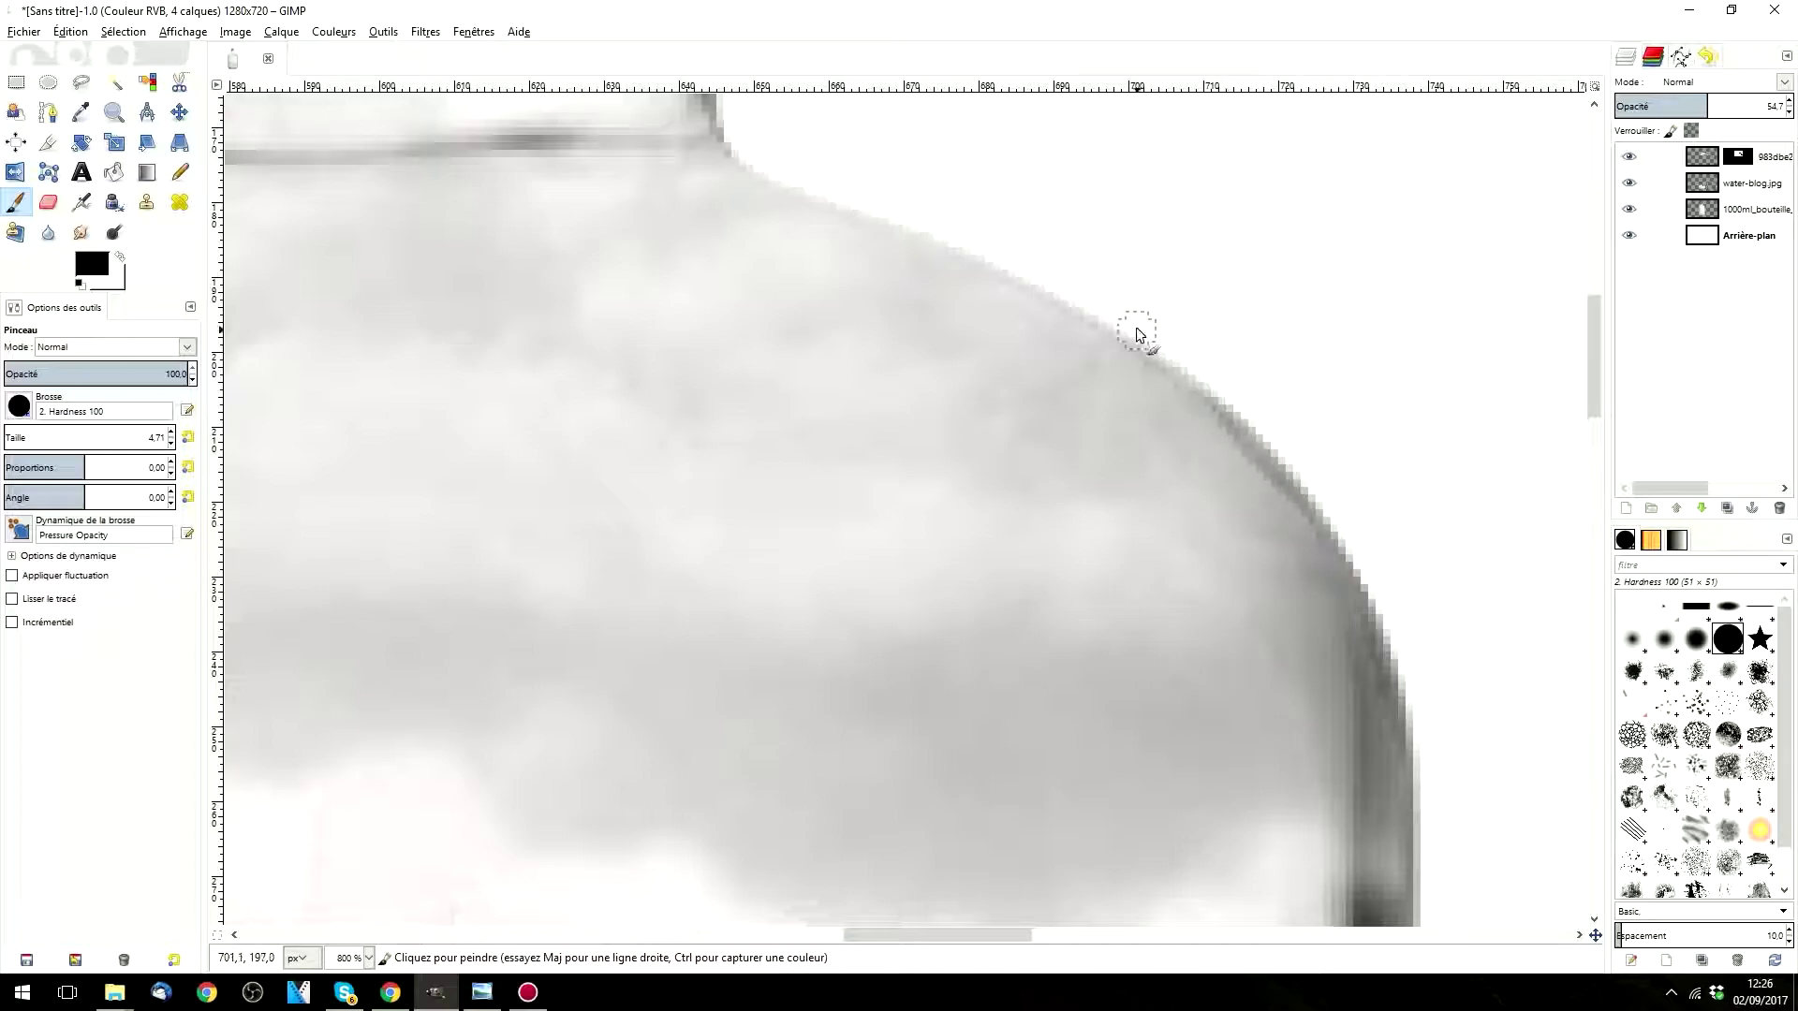
key(x)
scroll(1218, 556, up, 3)
key(x)
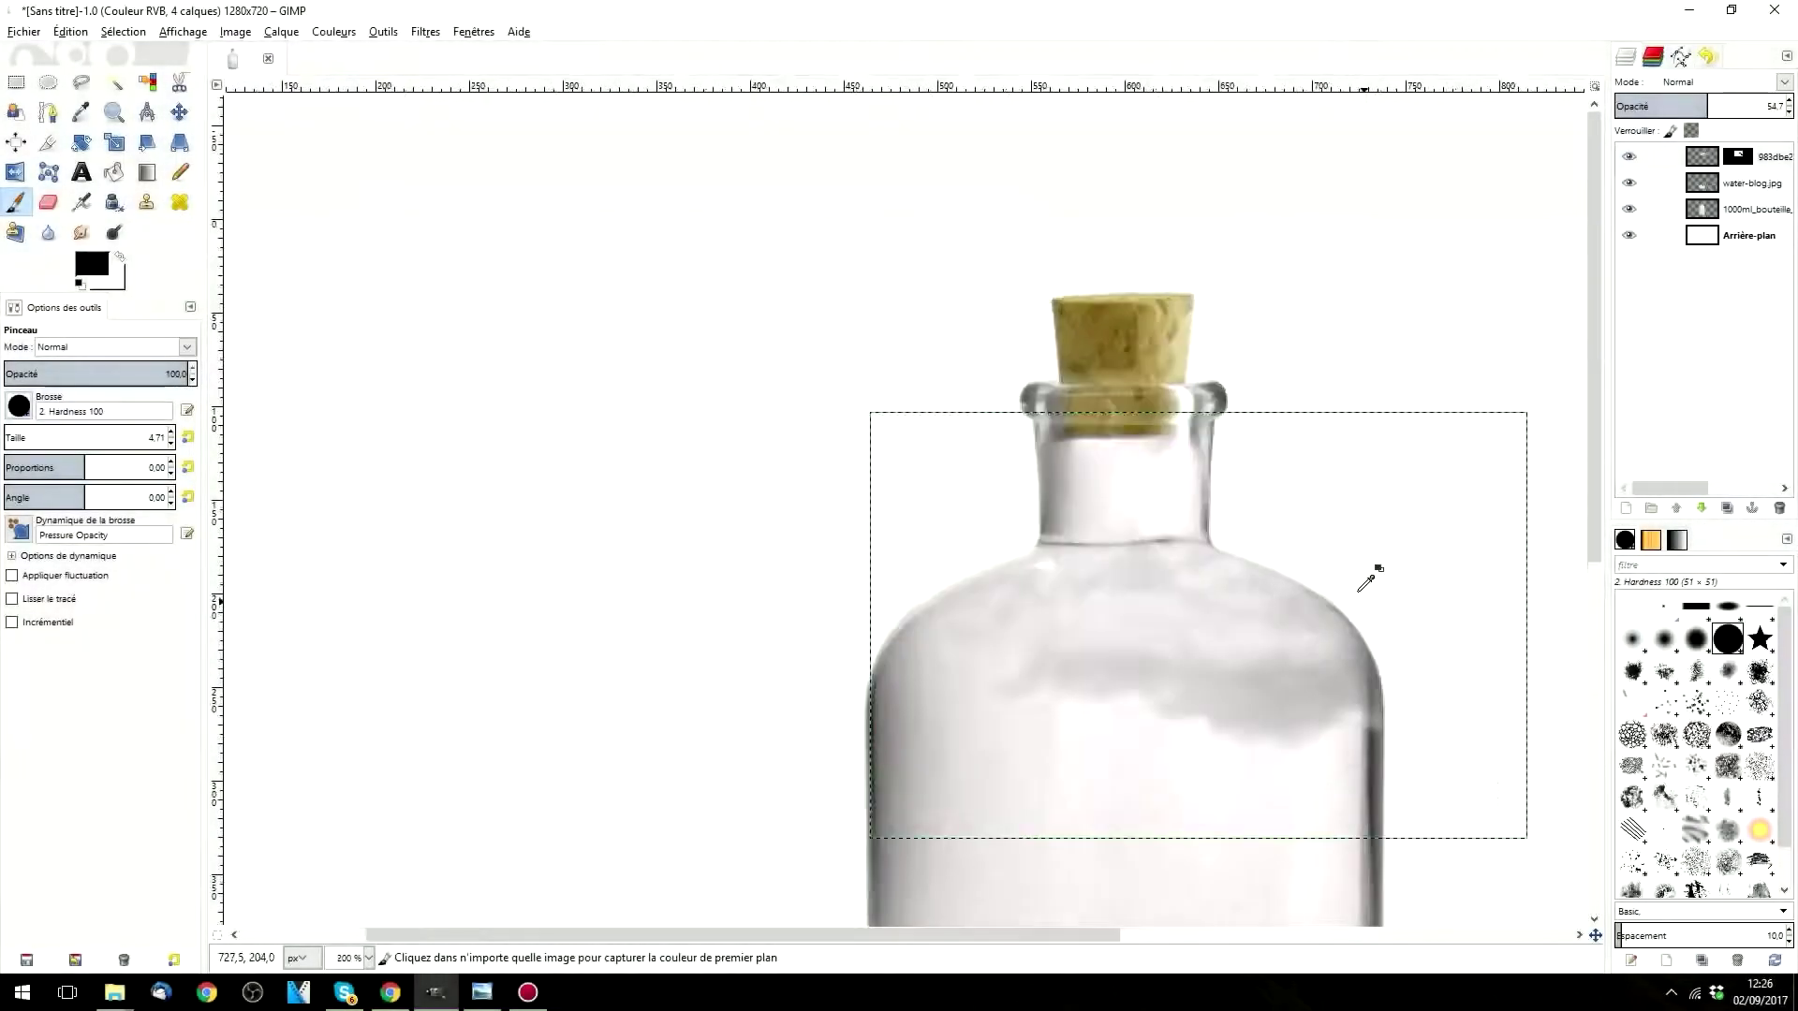
scroll(1388, 556, down, 1)
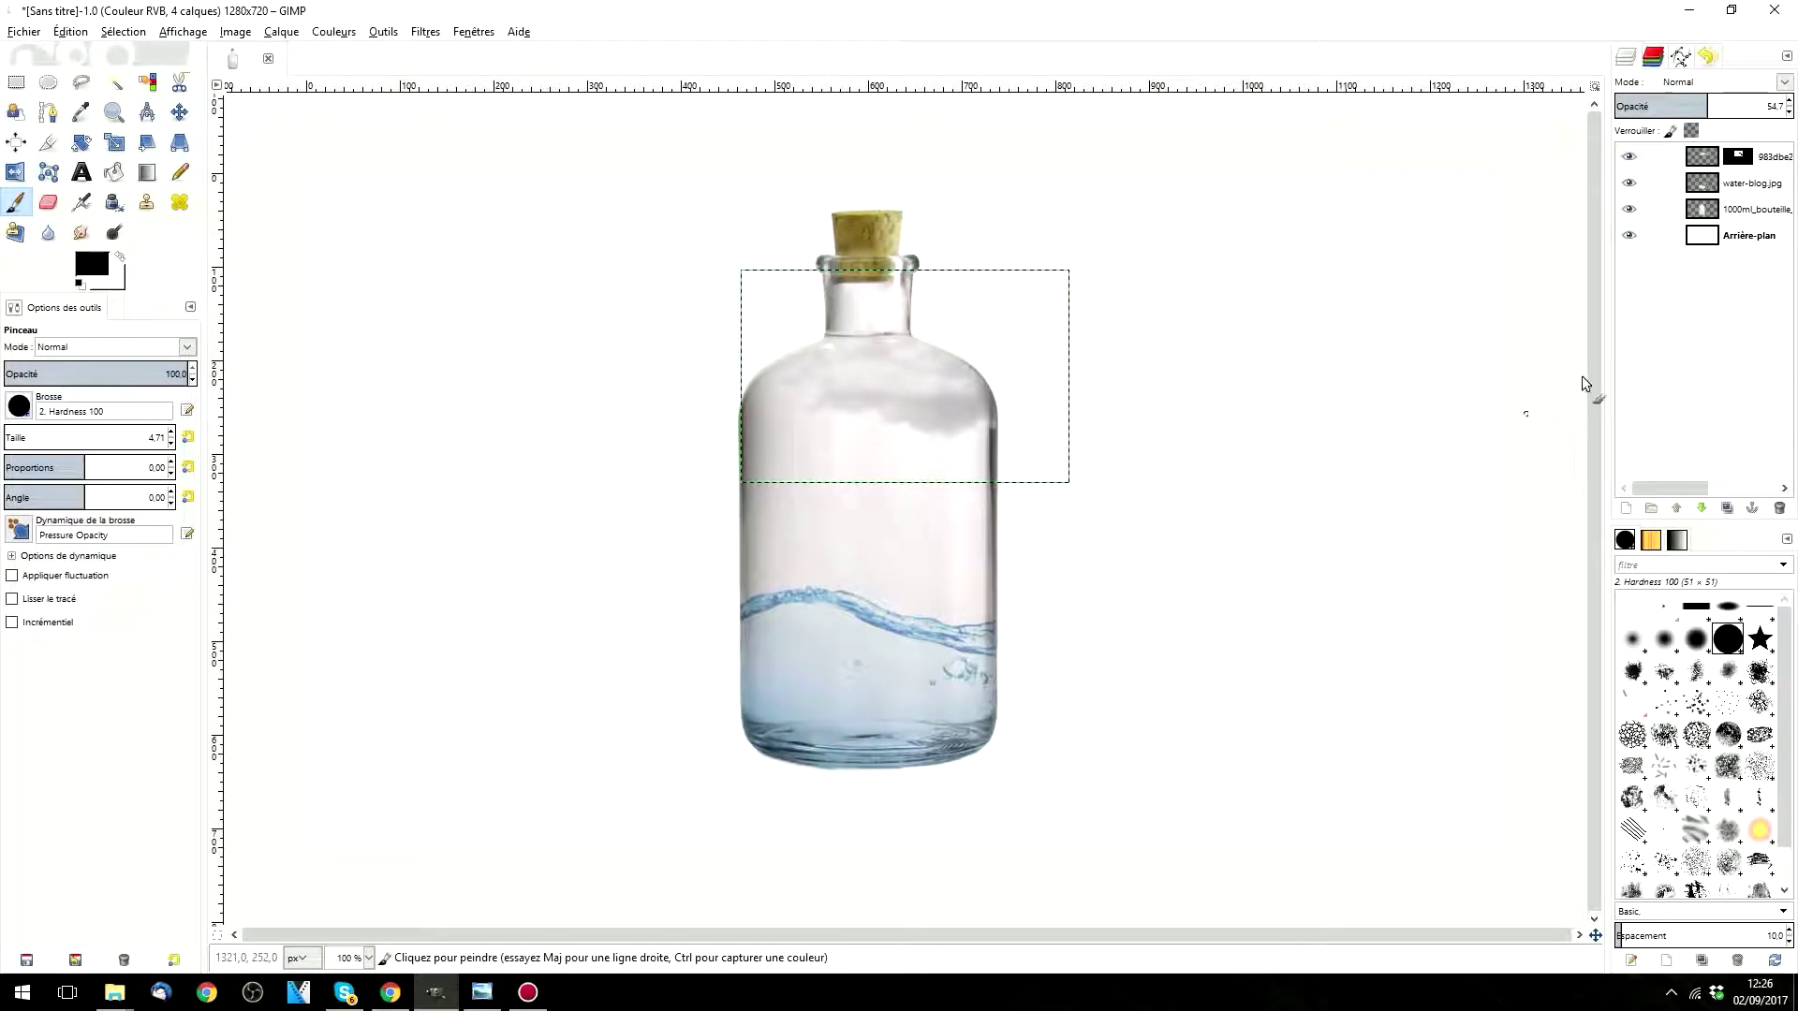
click(1782, 83)
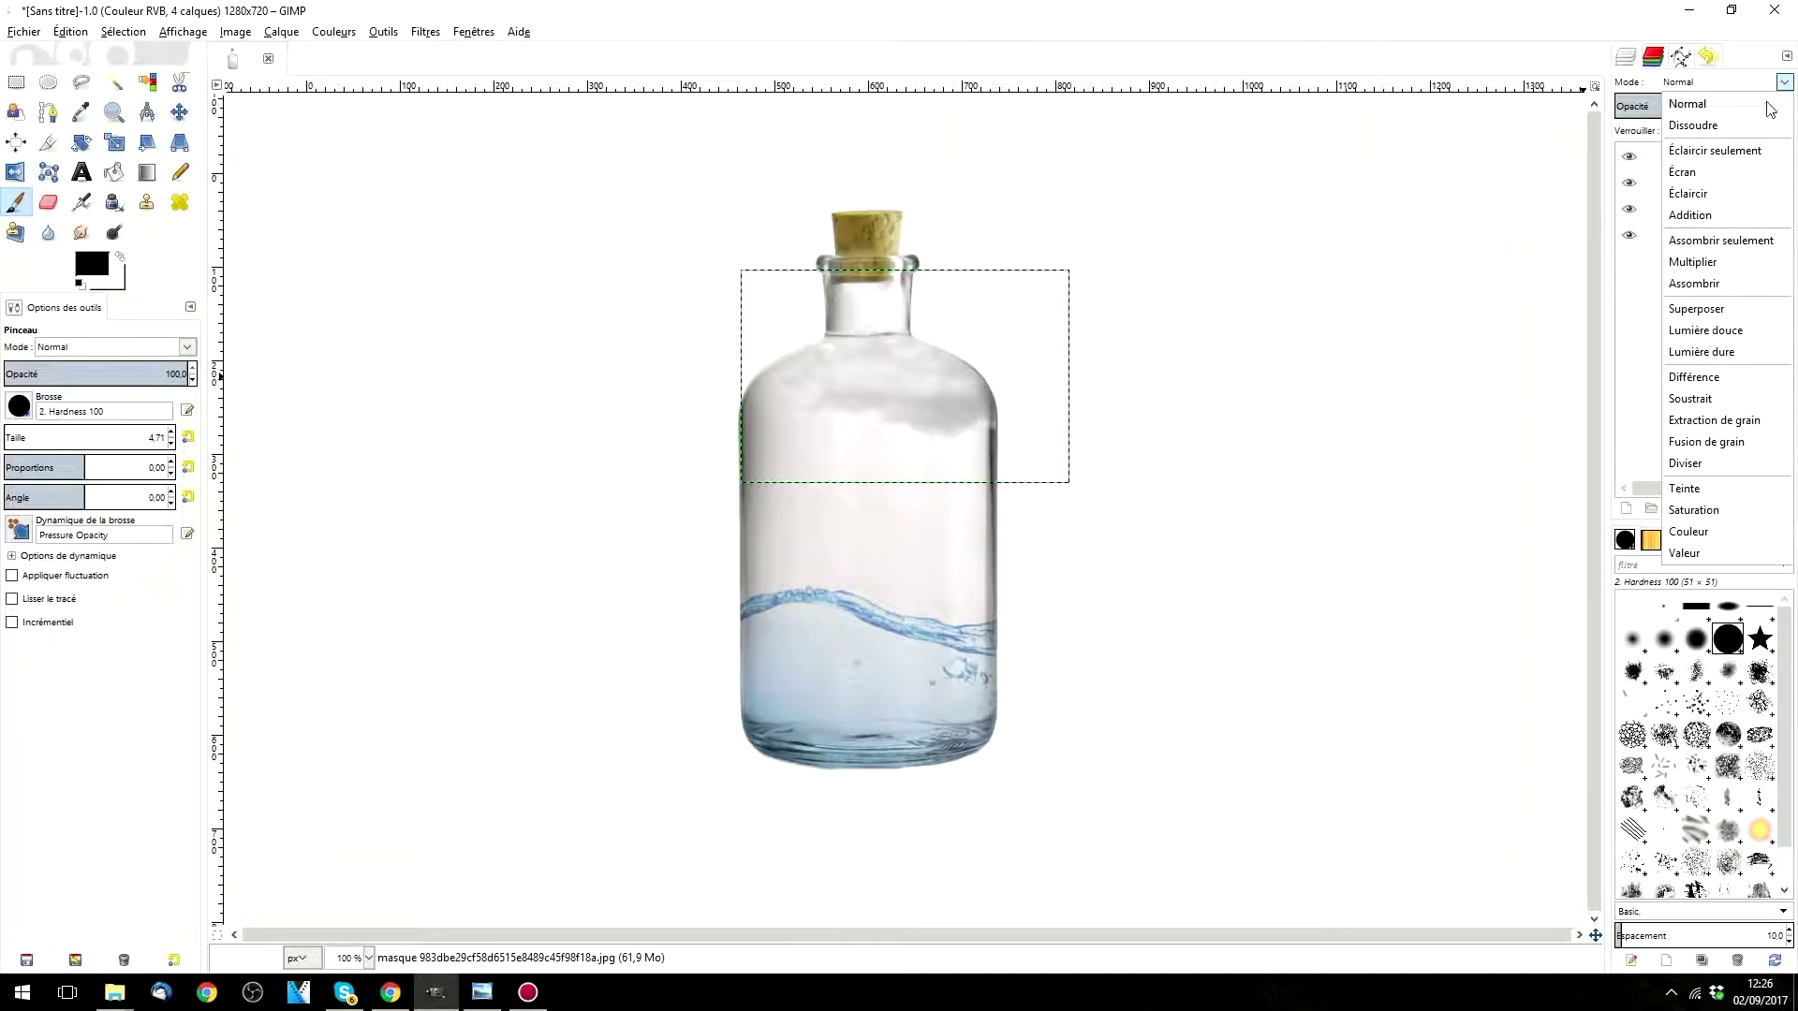
click(1710, 265)
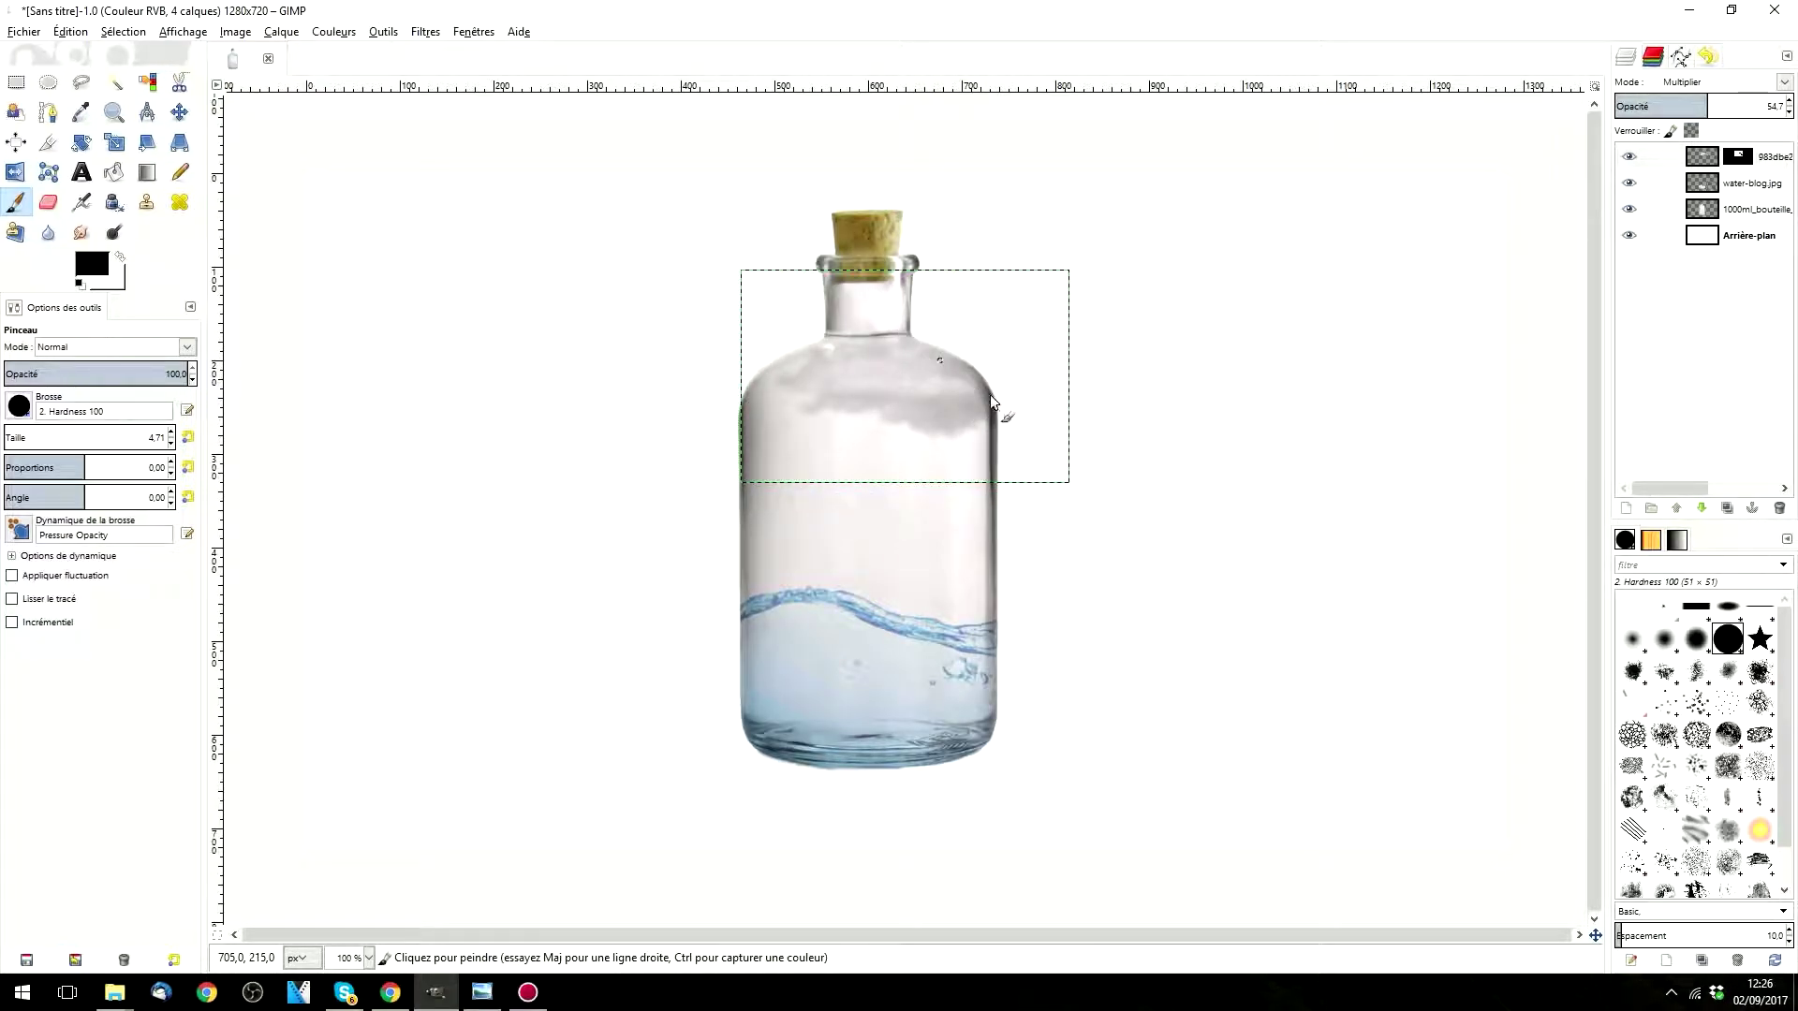
drag(1734, 98, 1755, 106)
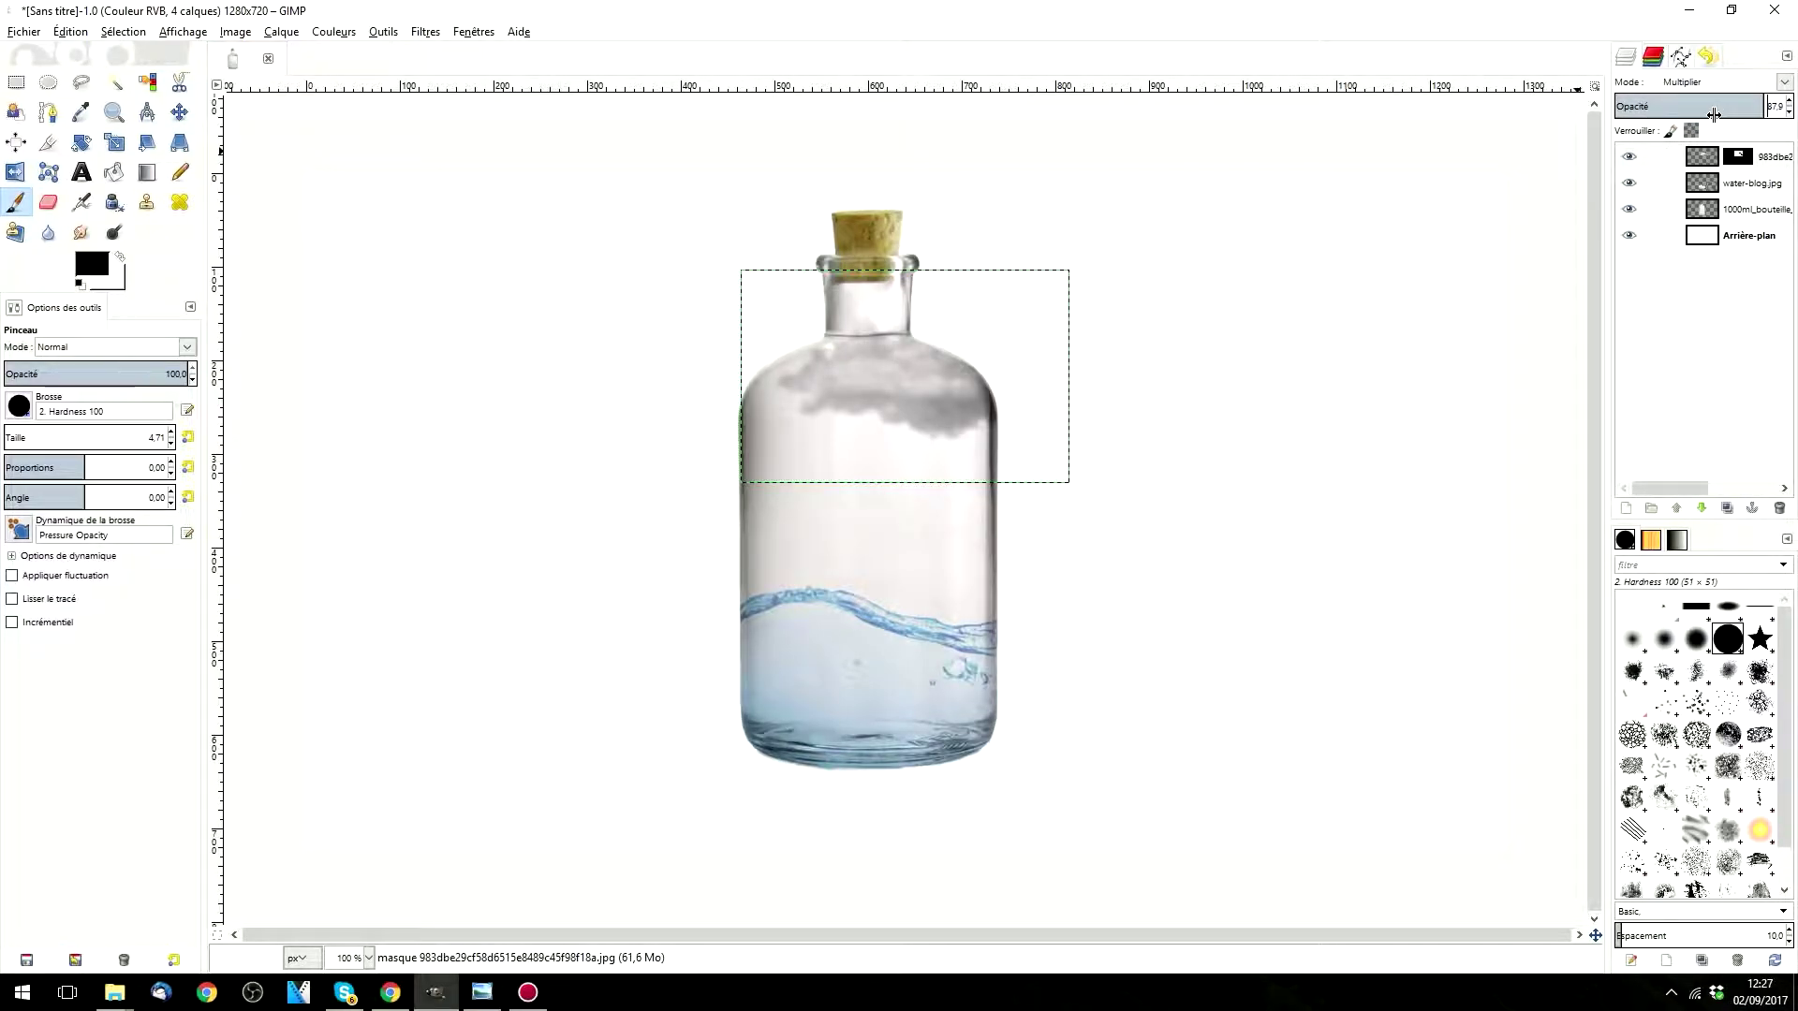
Step: Add the rock image 50269_dekorfels_03_gr-trans_03 from the project folder "1- bouteille bateau" as a new layer in the composition
drag(1797, 75, 1433, 66)
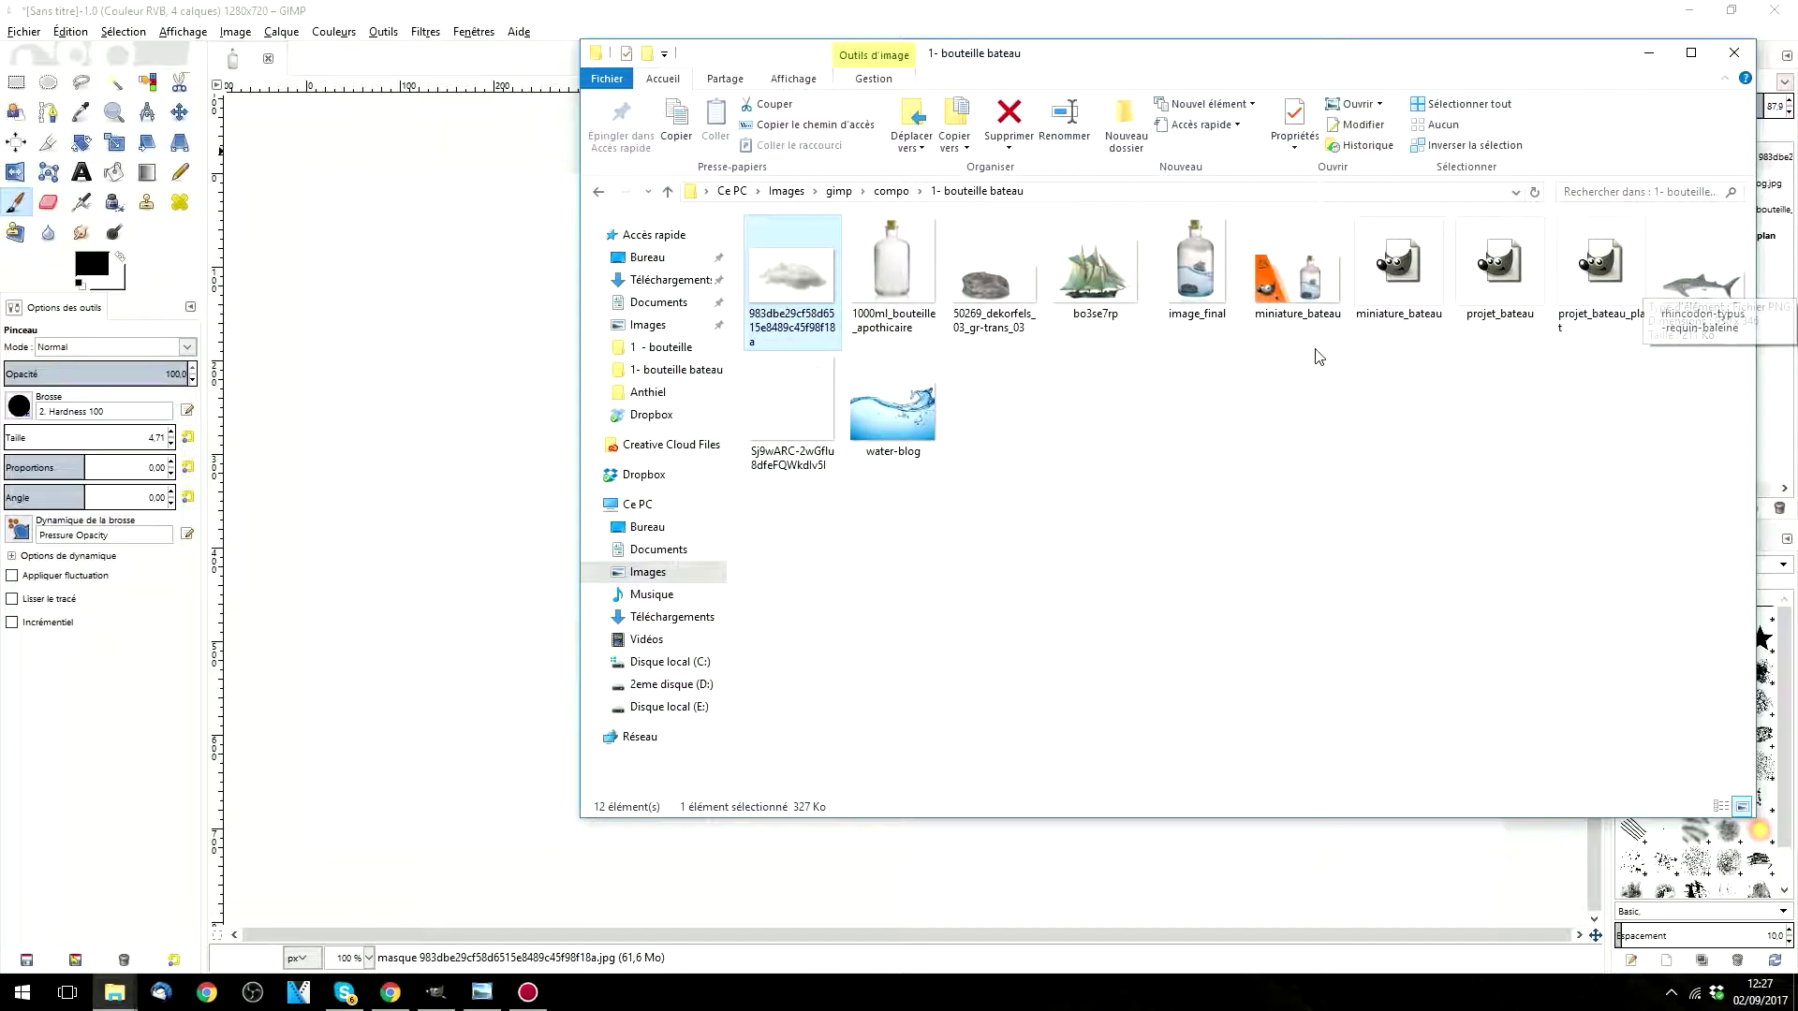
drag(1133, 68, 1316, 94)
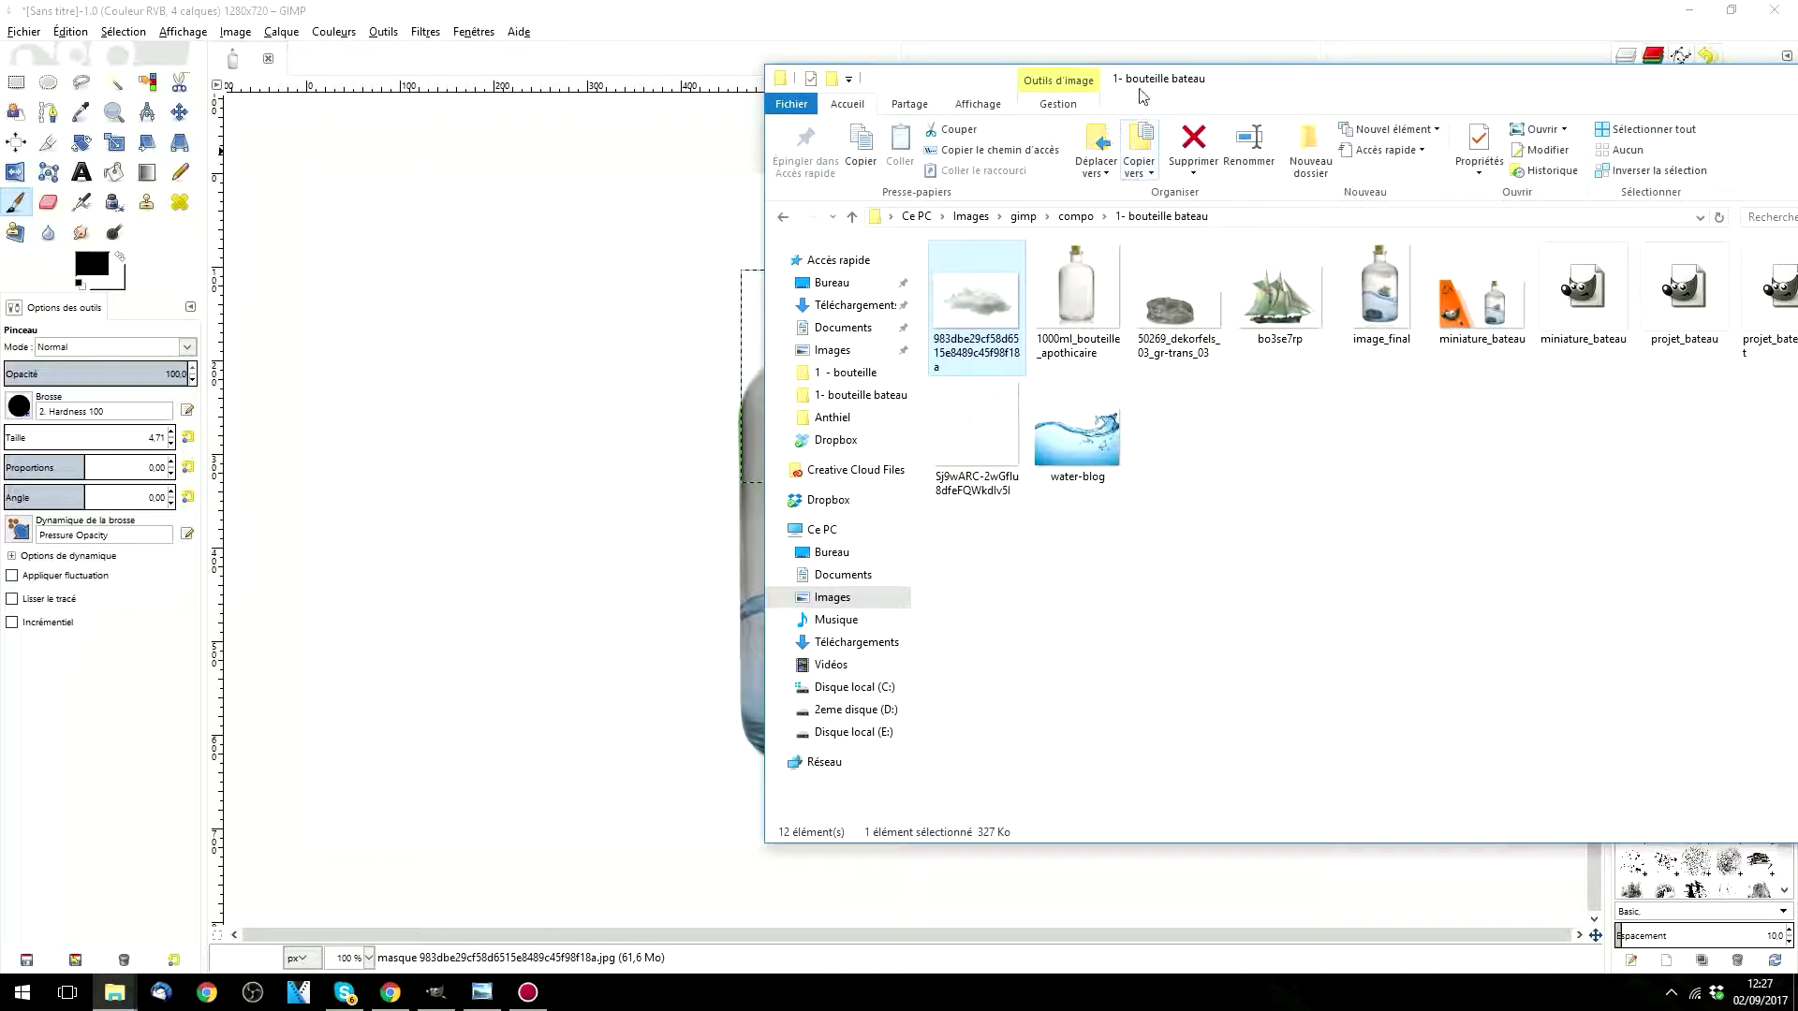
click(1178, 323)
drag(1178, 323, 575, 402)
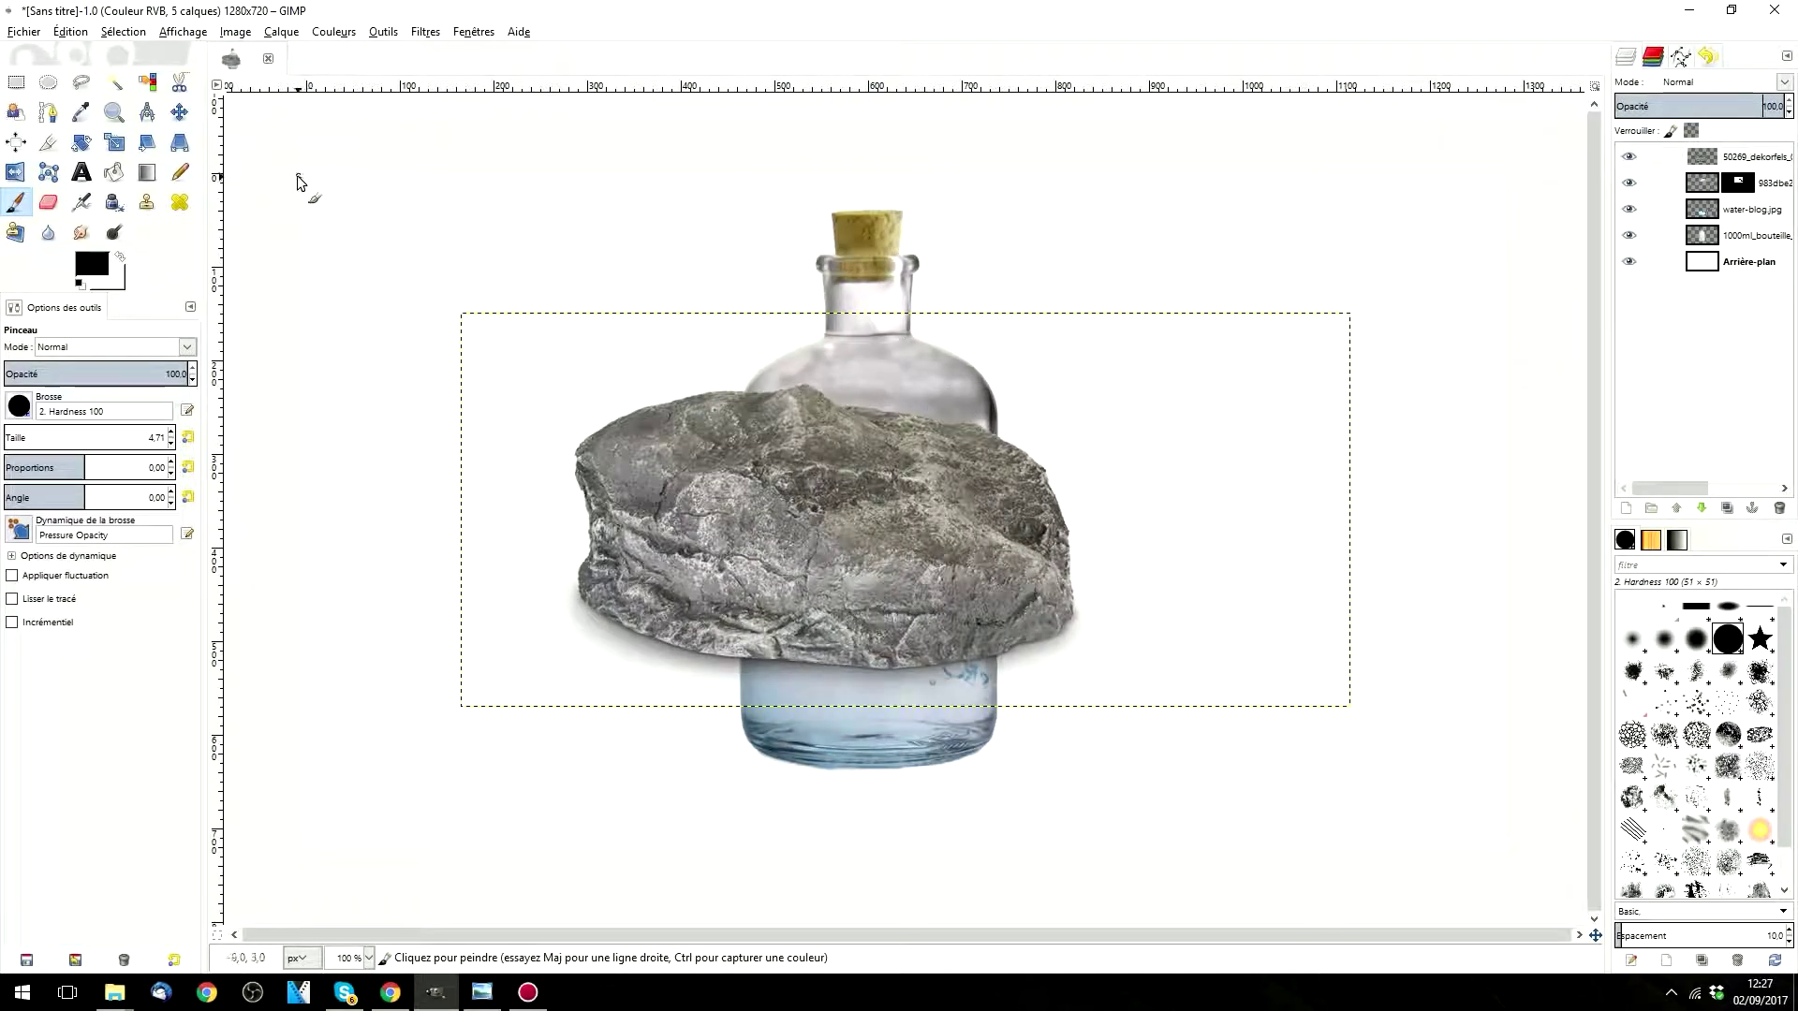
Step: Scale the rock layer proportionally to about a quarter of its size so it fits in the base of the bottle
click(113, 144)
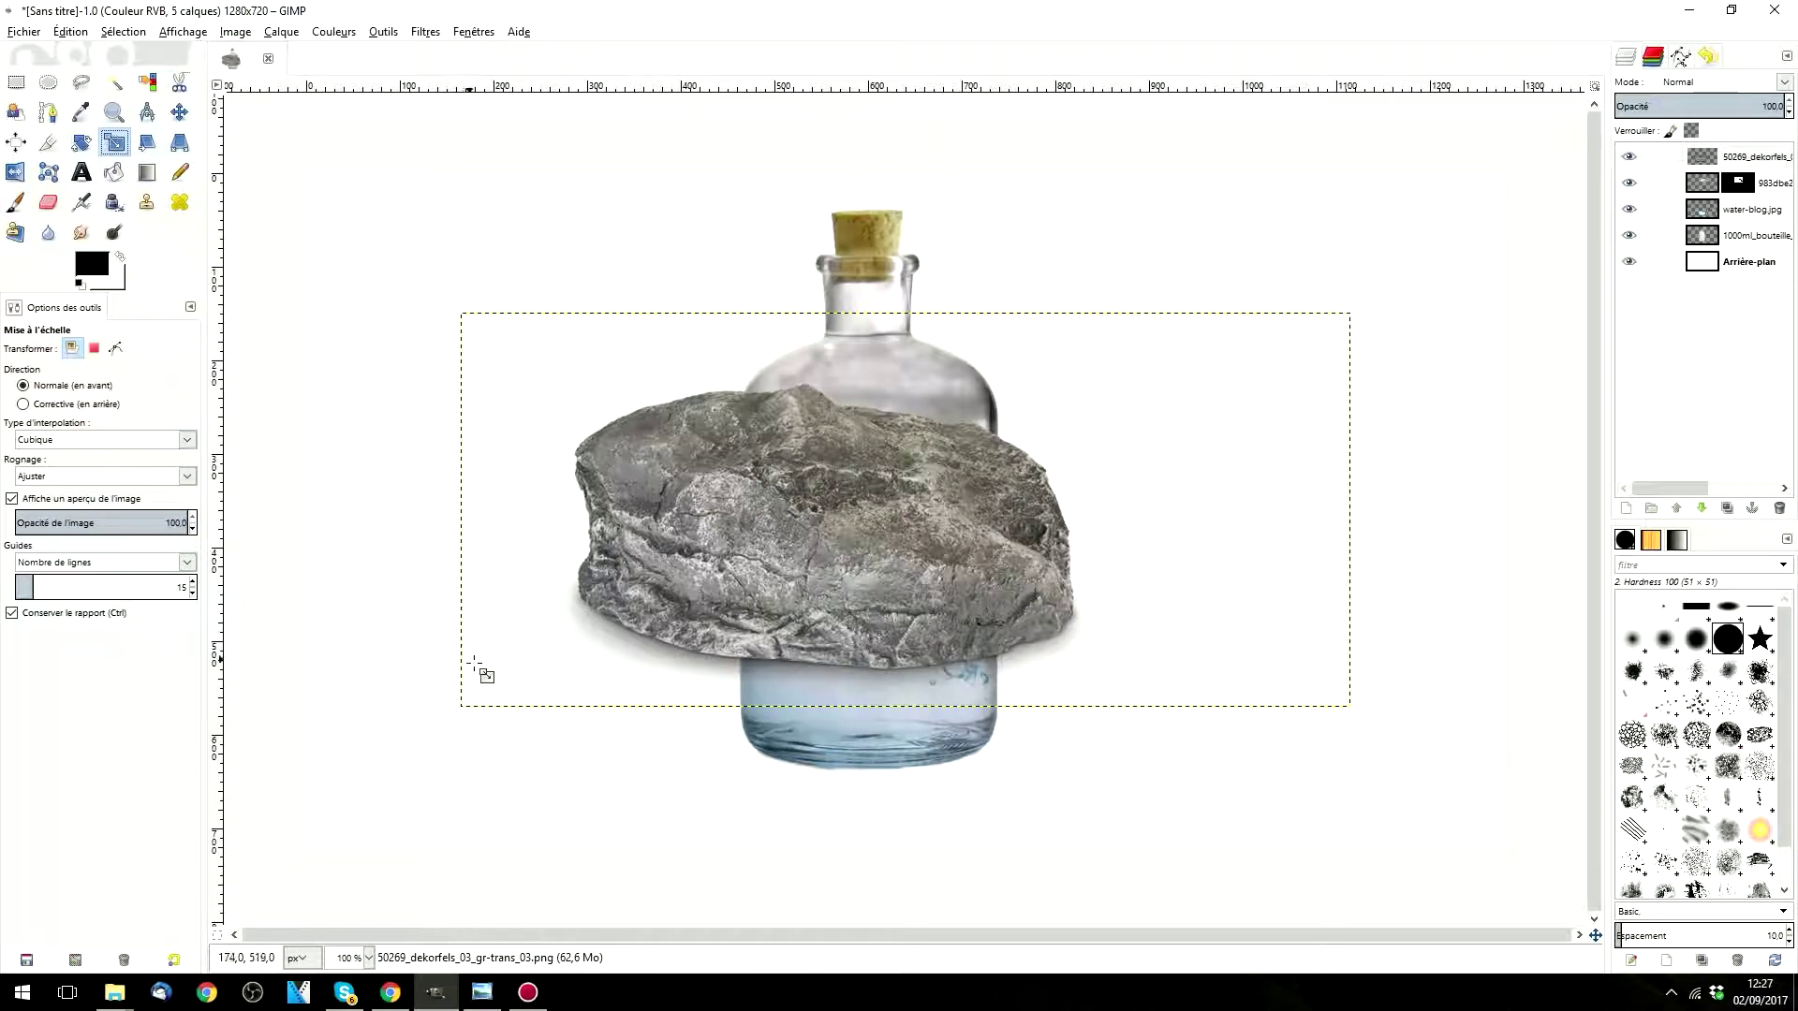
click(940, 481)
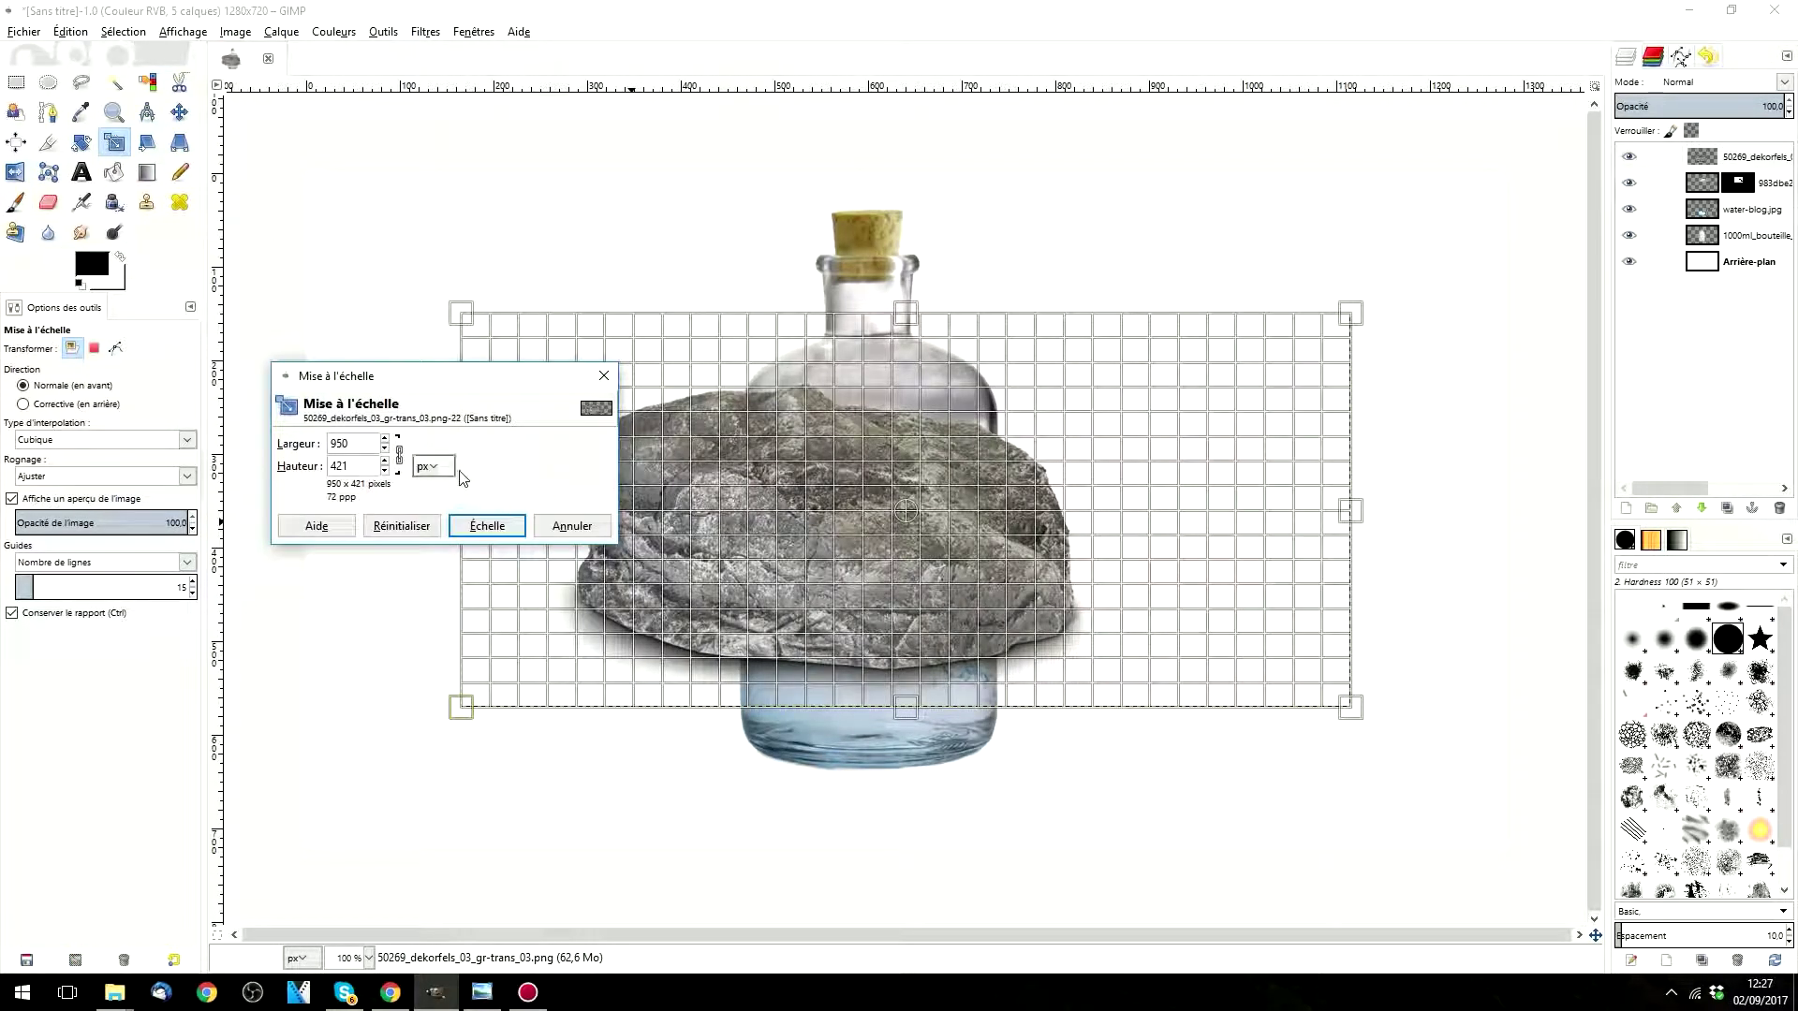
drag(1350, 314, 892, 724)
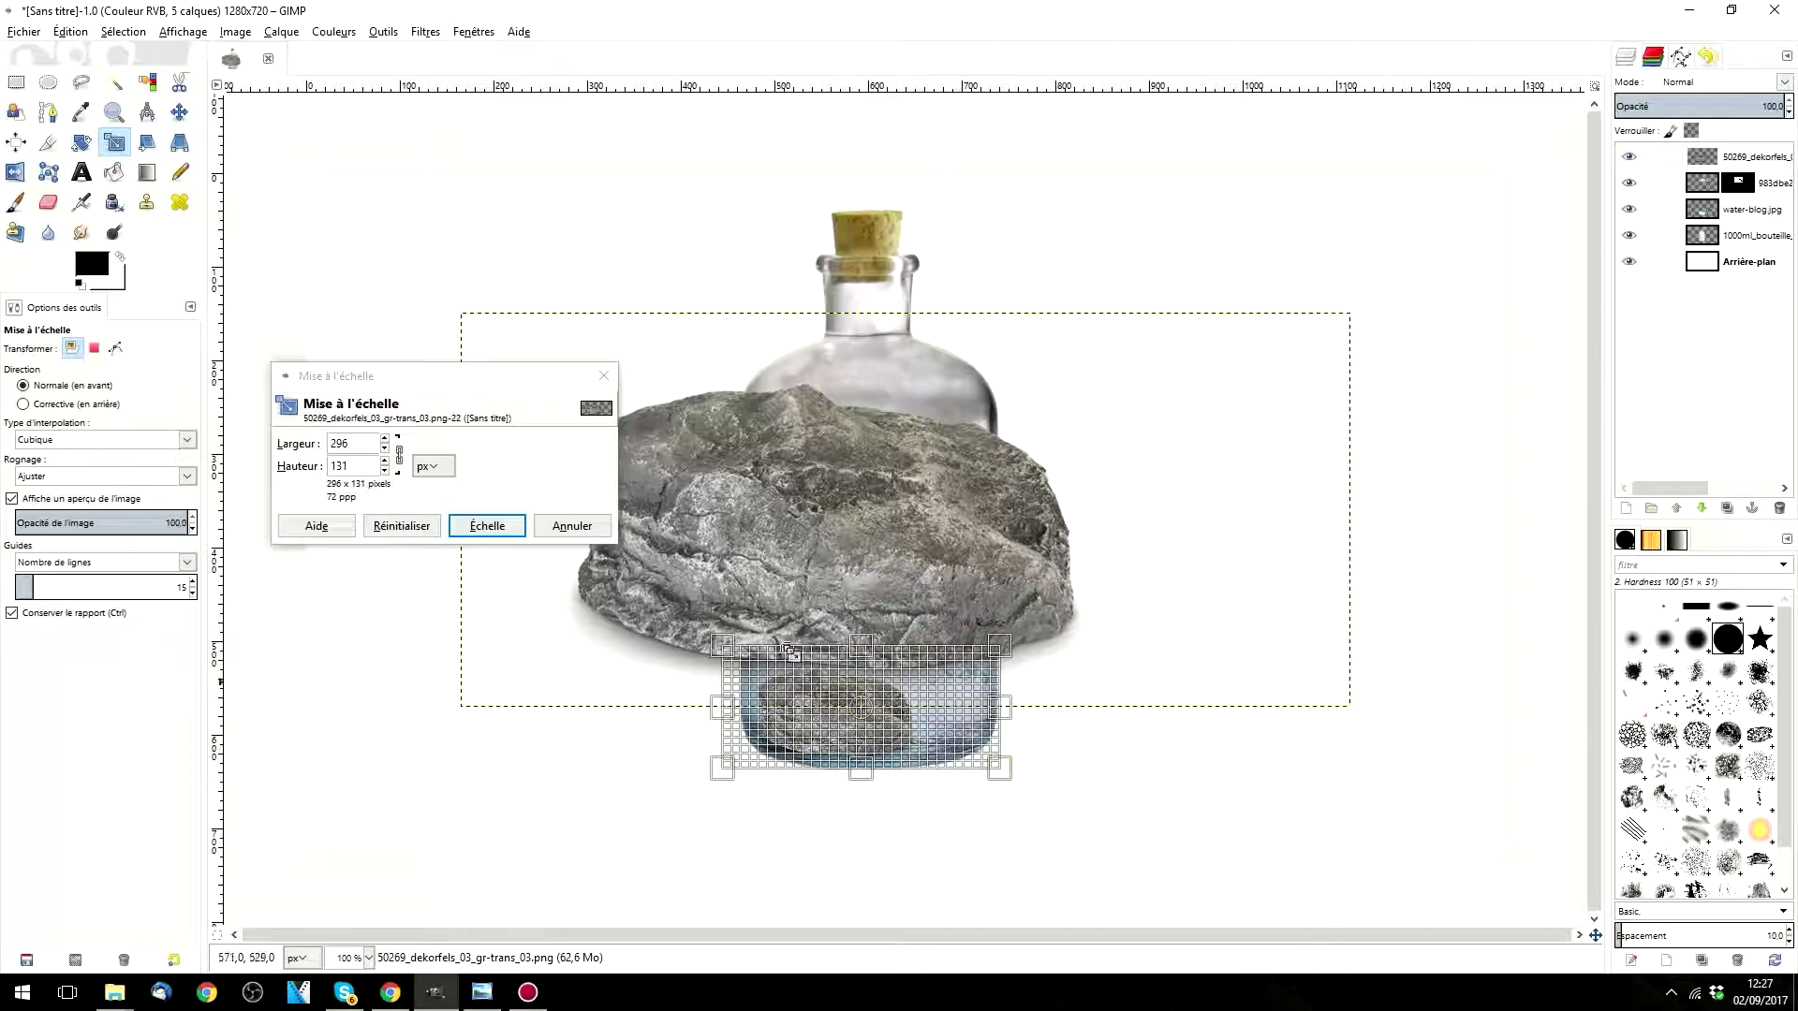
drag(1021, 656, 981, 673)
click(487, 525)
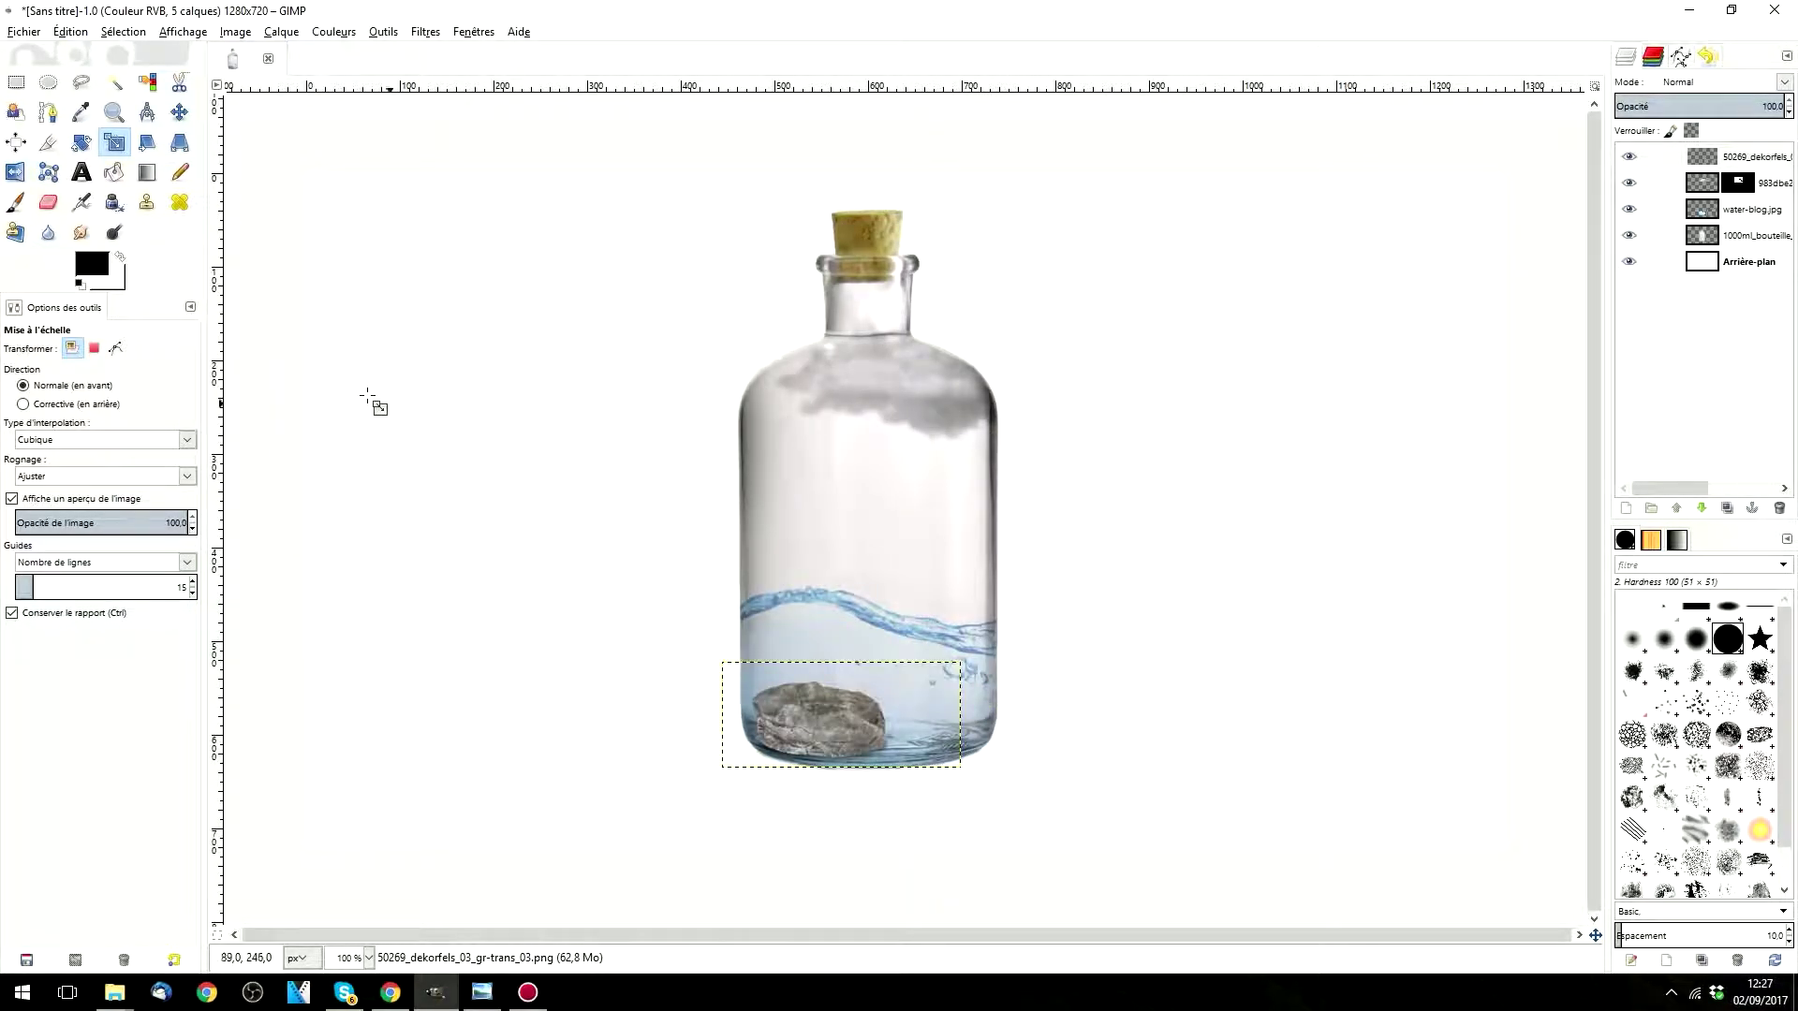
Step: Nudge the rock slightly up and right inside the bottle and set its layer's blend mode to Multiply (Multiplier)
click(179, 111)
drag(815, 717, 820, 711)
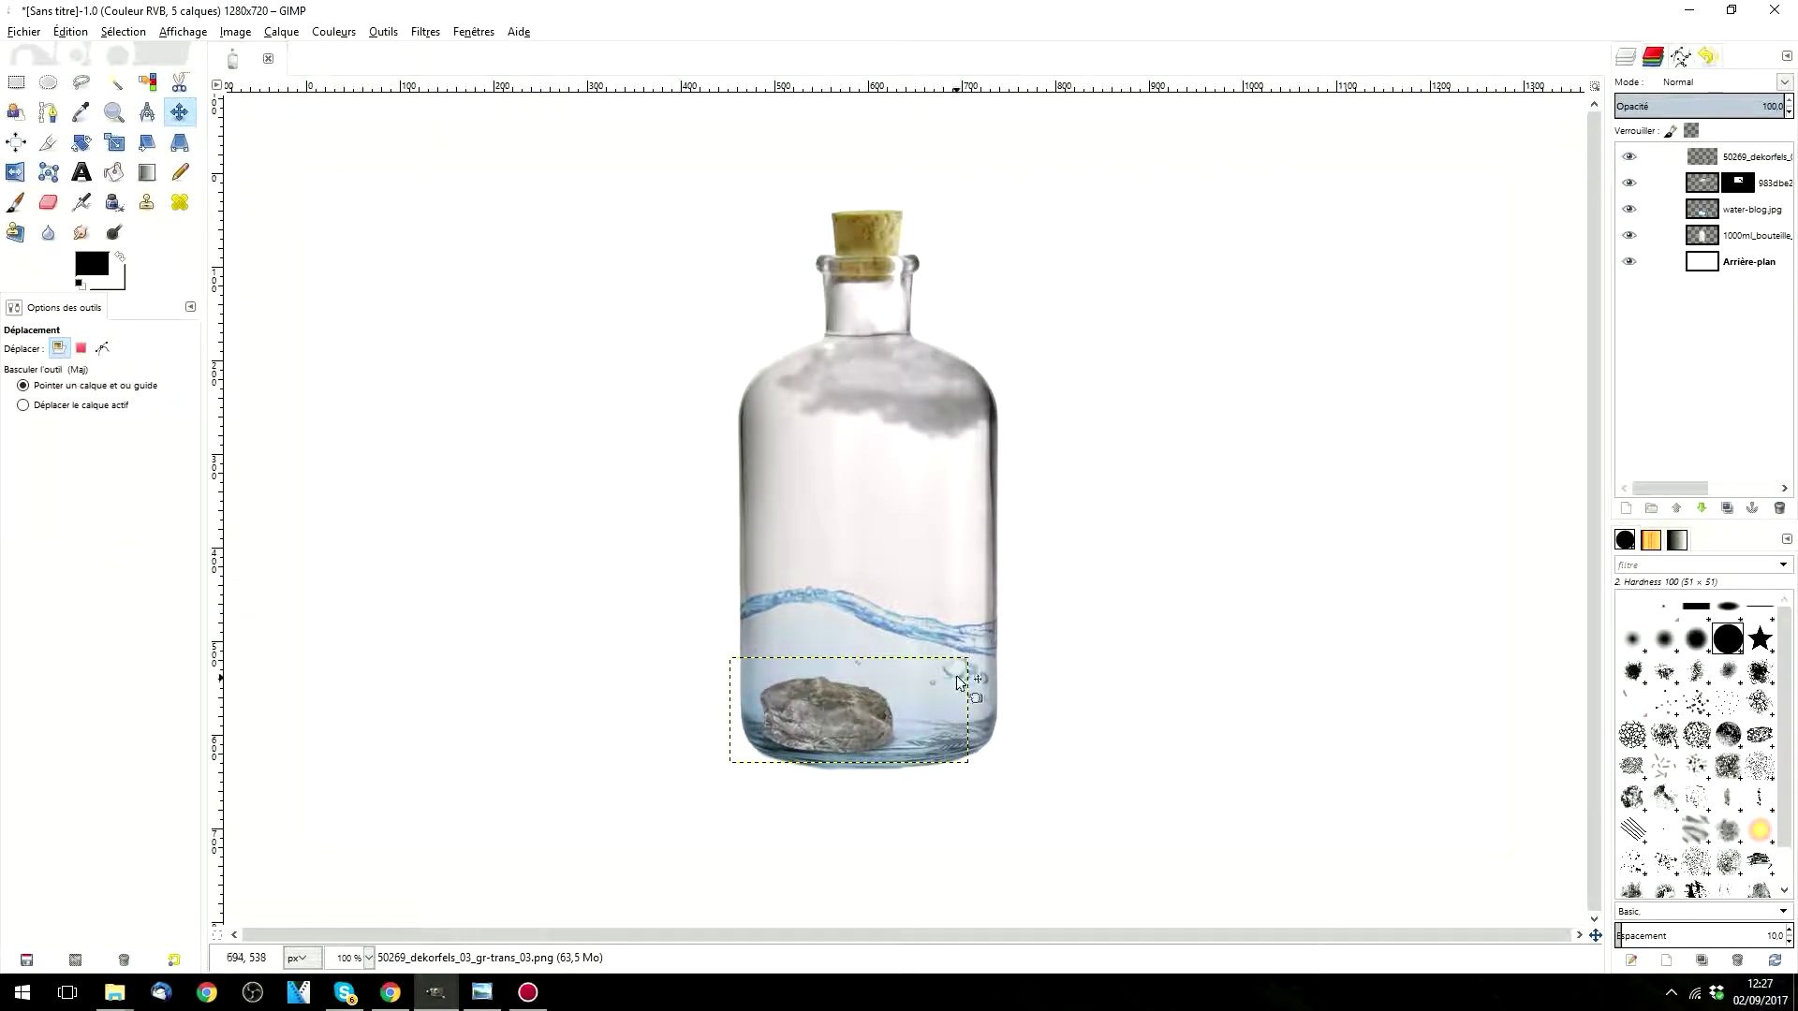
click(1783, 84)
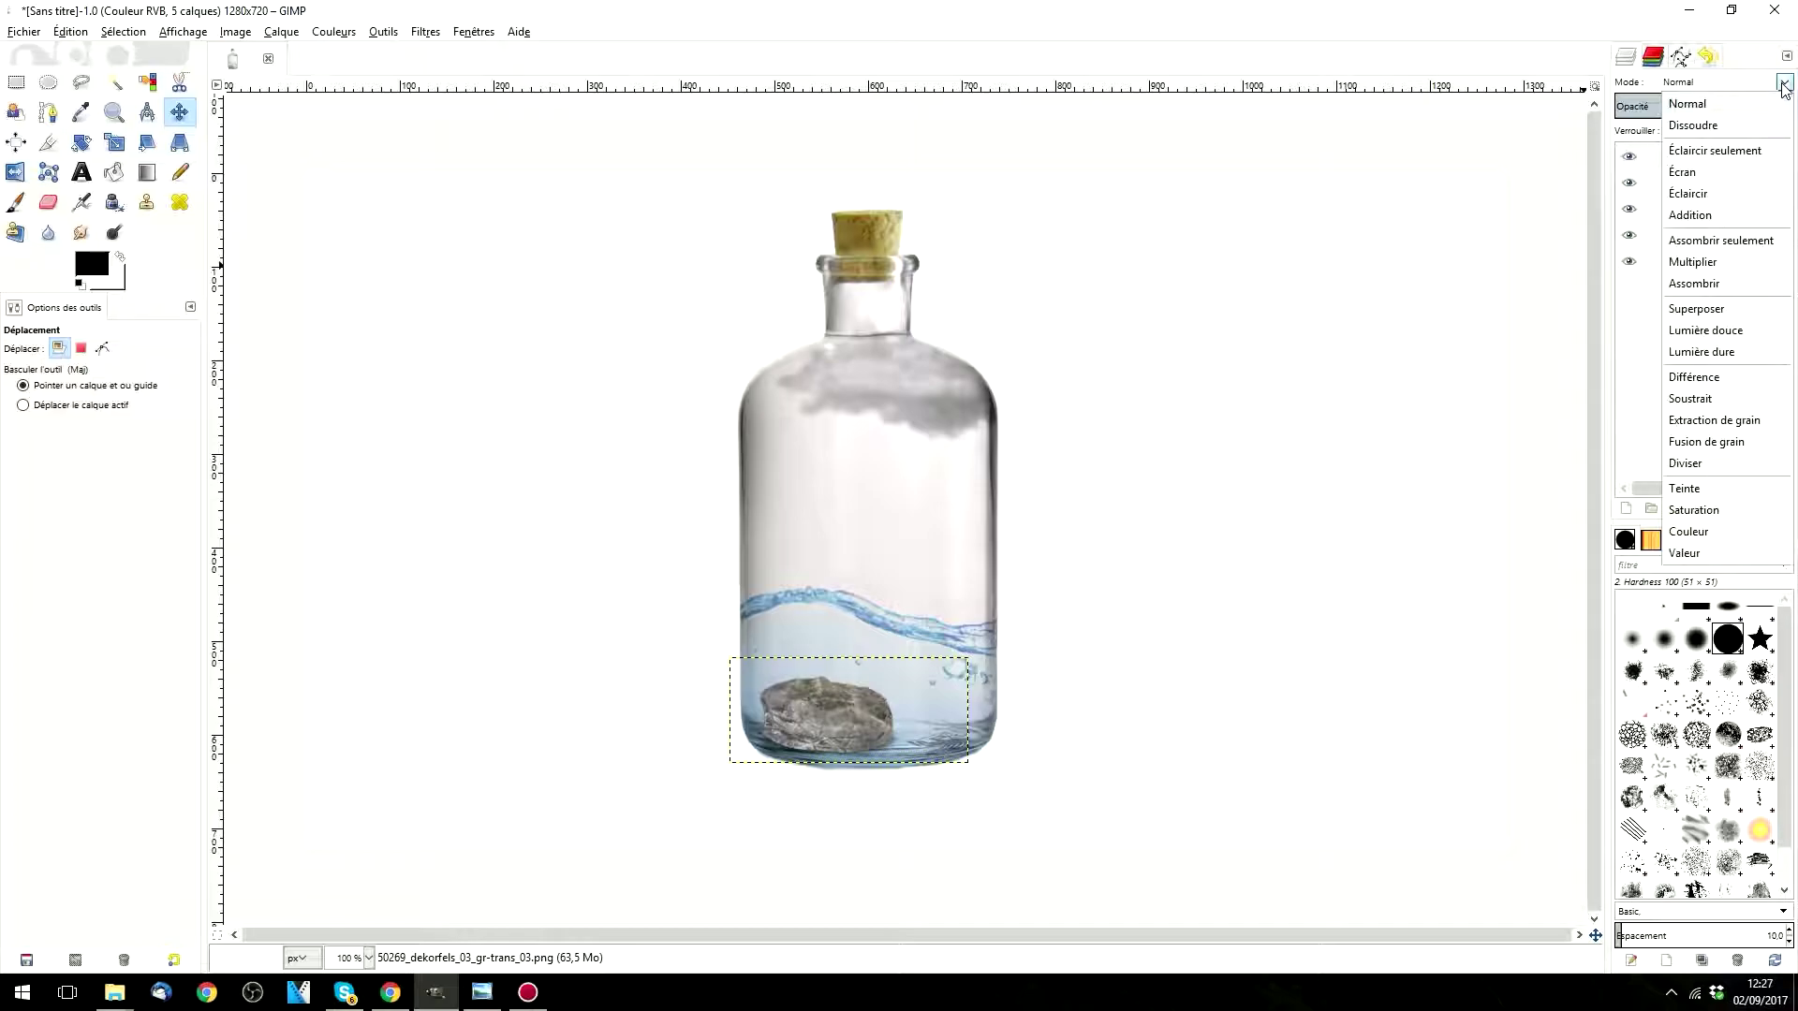
click(1721, 264)
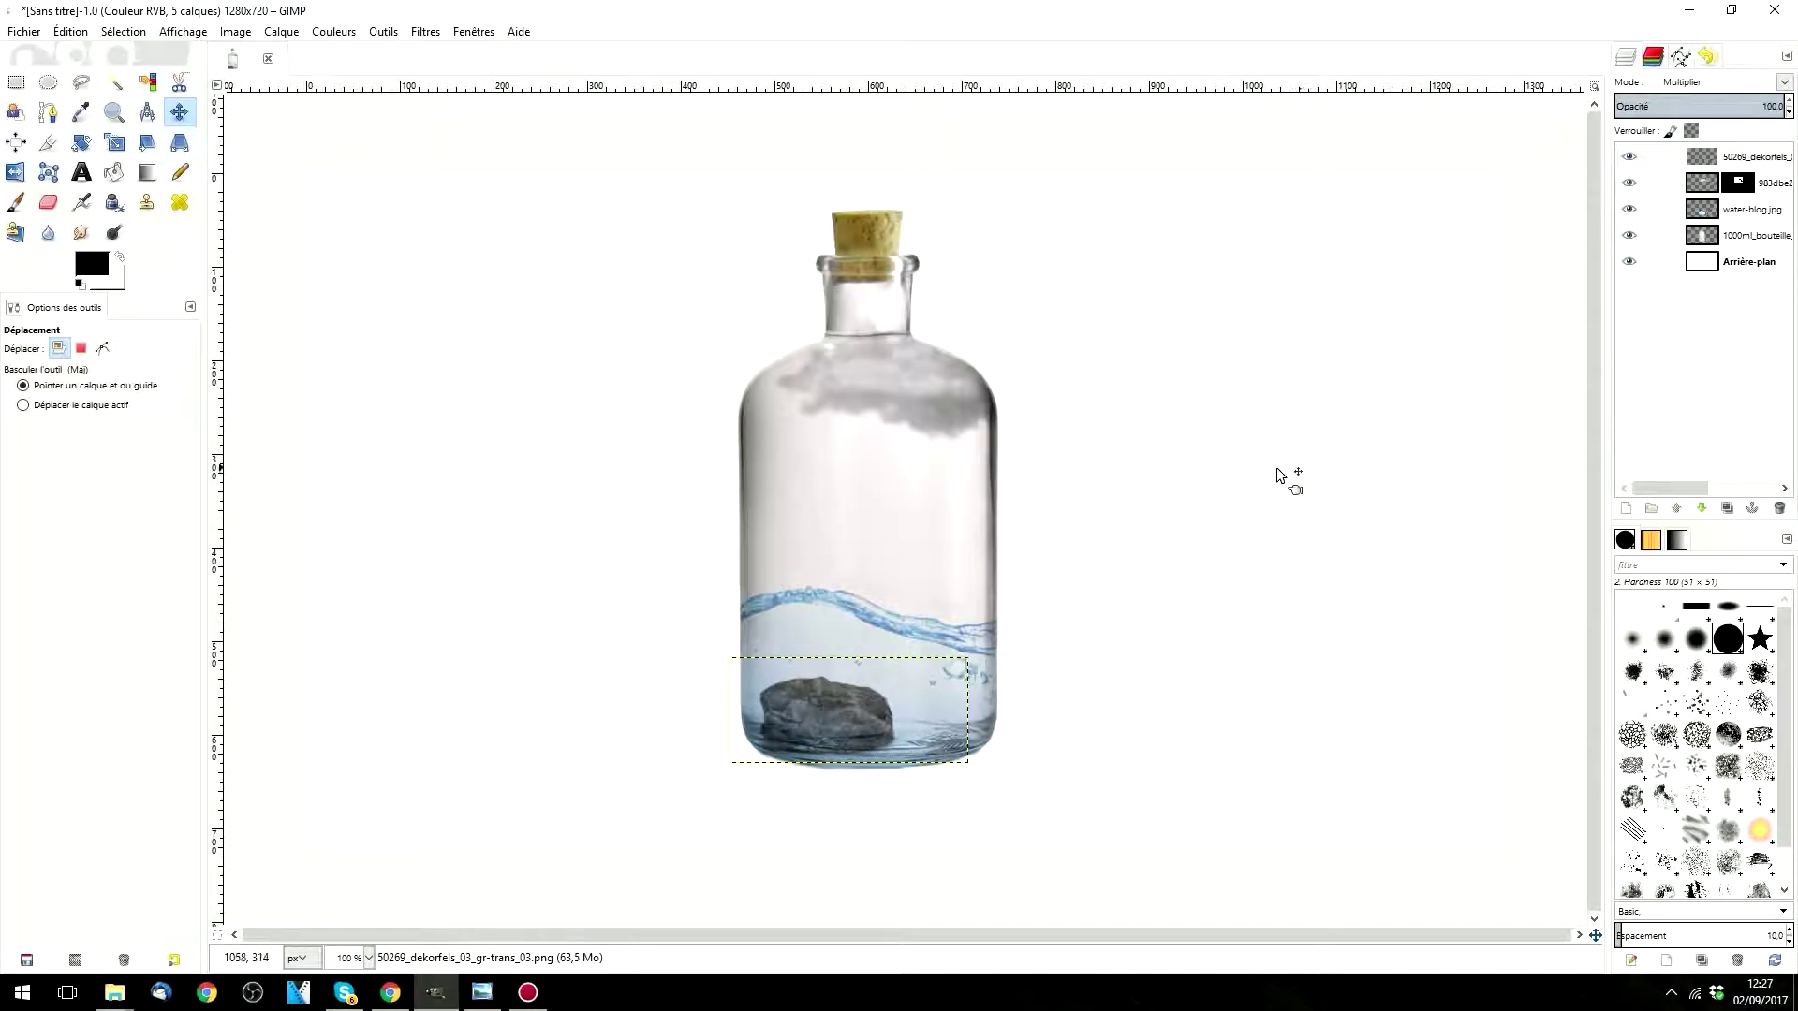
Step: Examine how the rock's edges and base blend with the water at the bottom of the bottle
scroll(818, 746, up, 3)
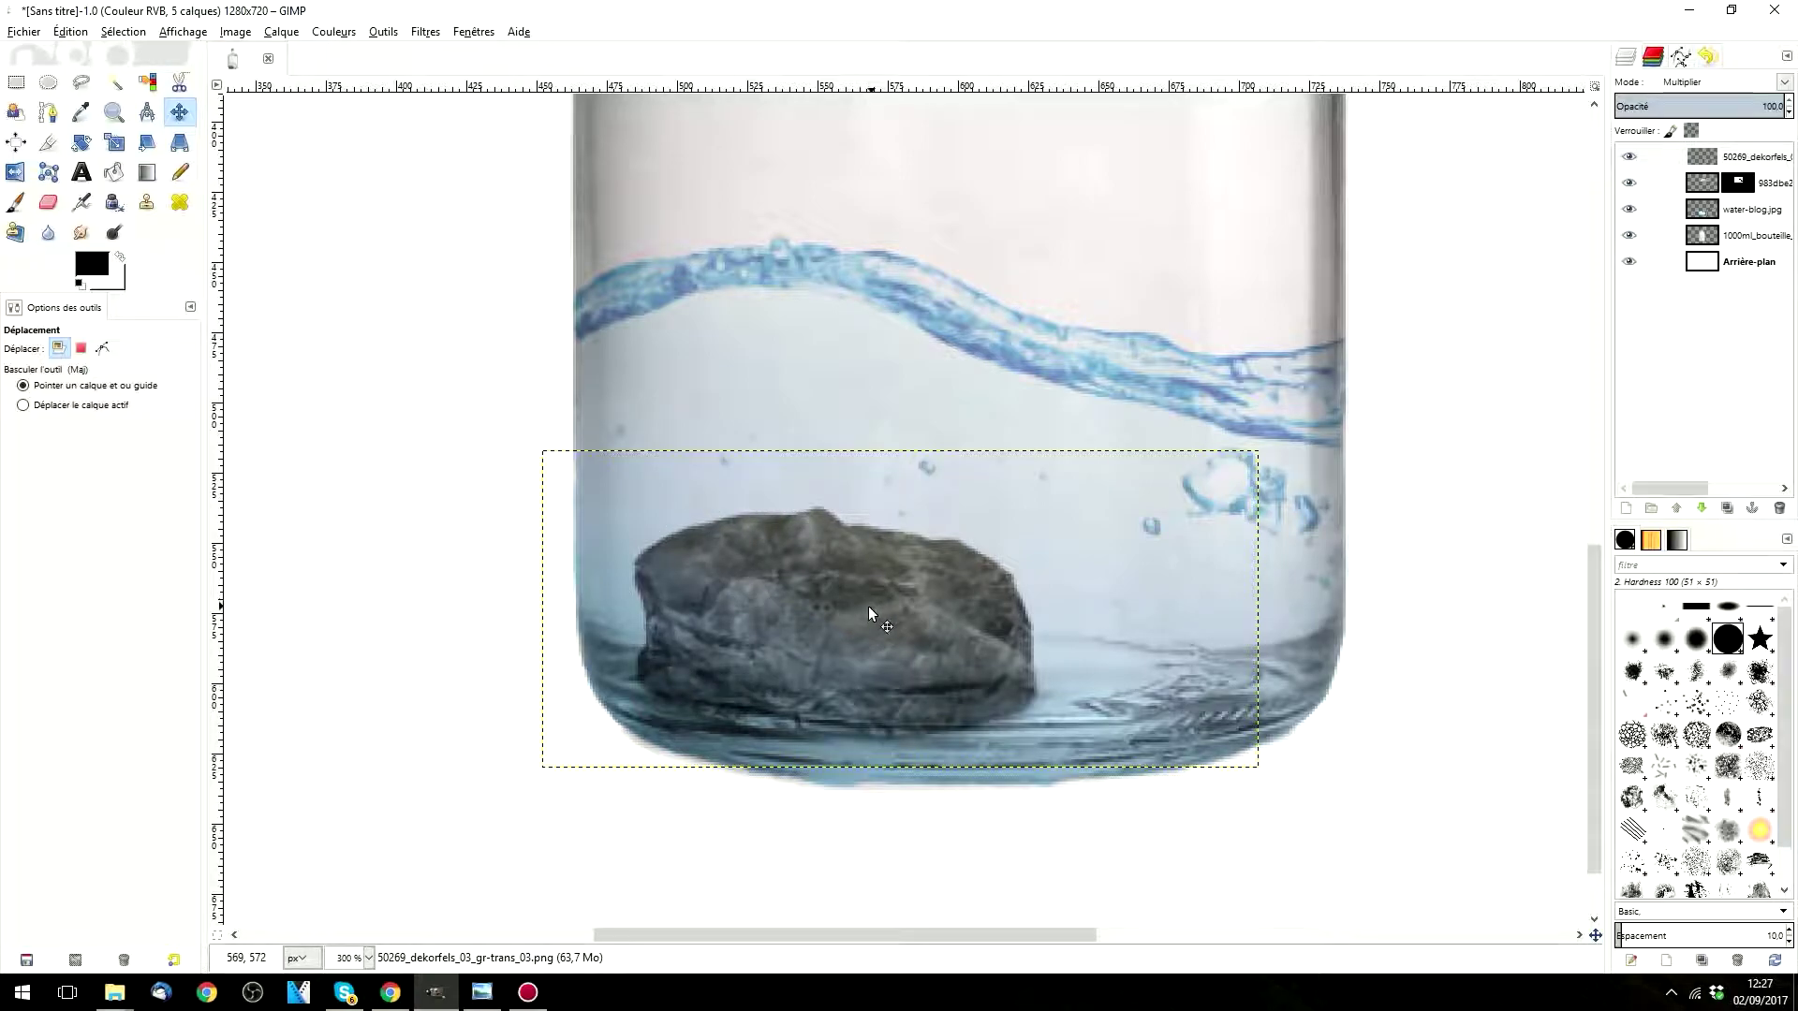
scroll(869, 608, down, 2)
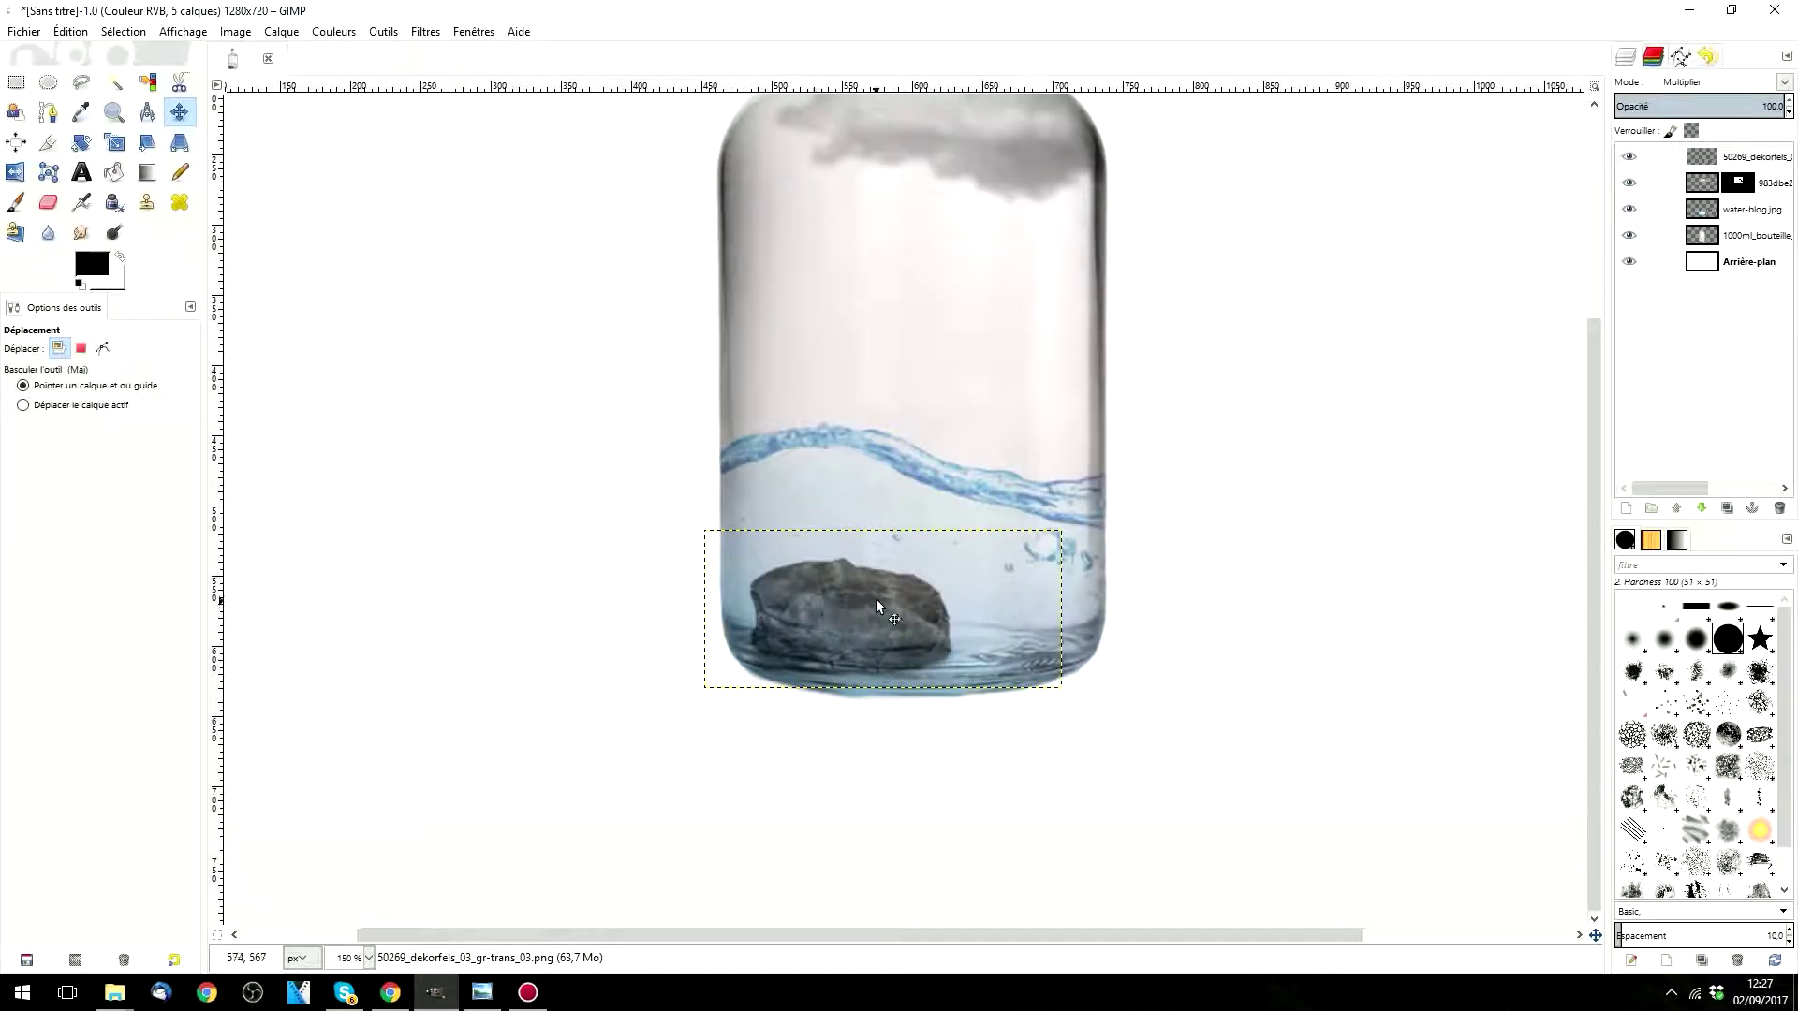
scroll(876, 604, down, 2)
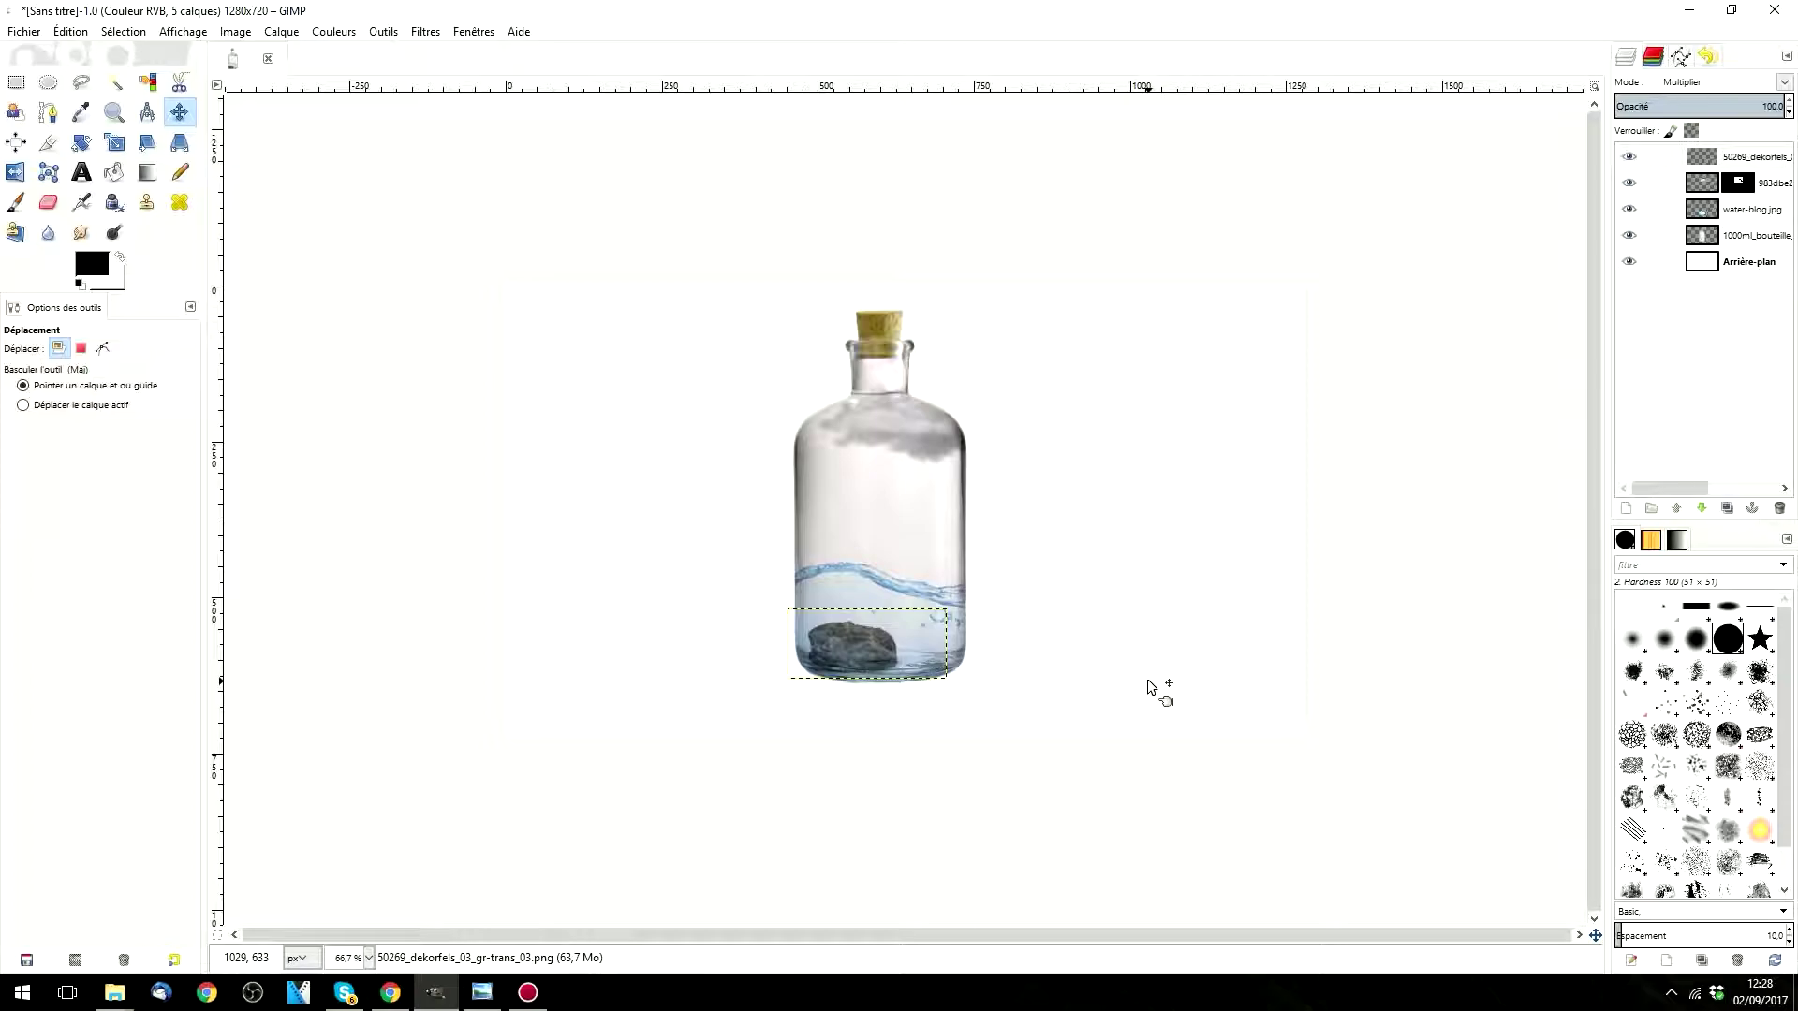
scroll(918, 693, up, 3)
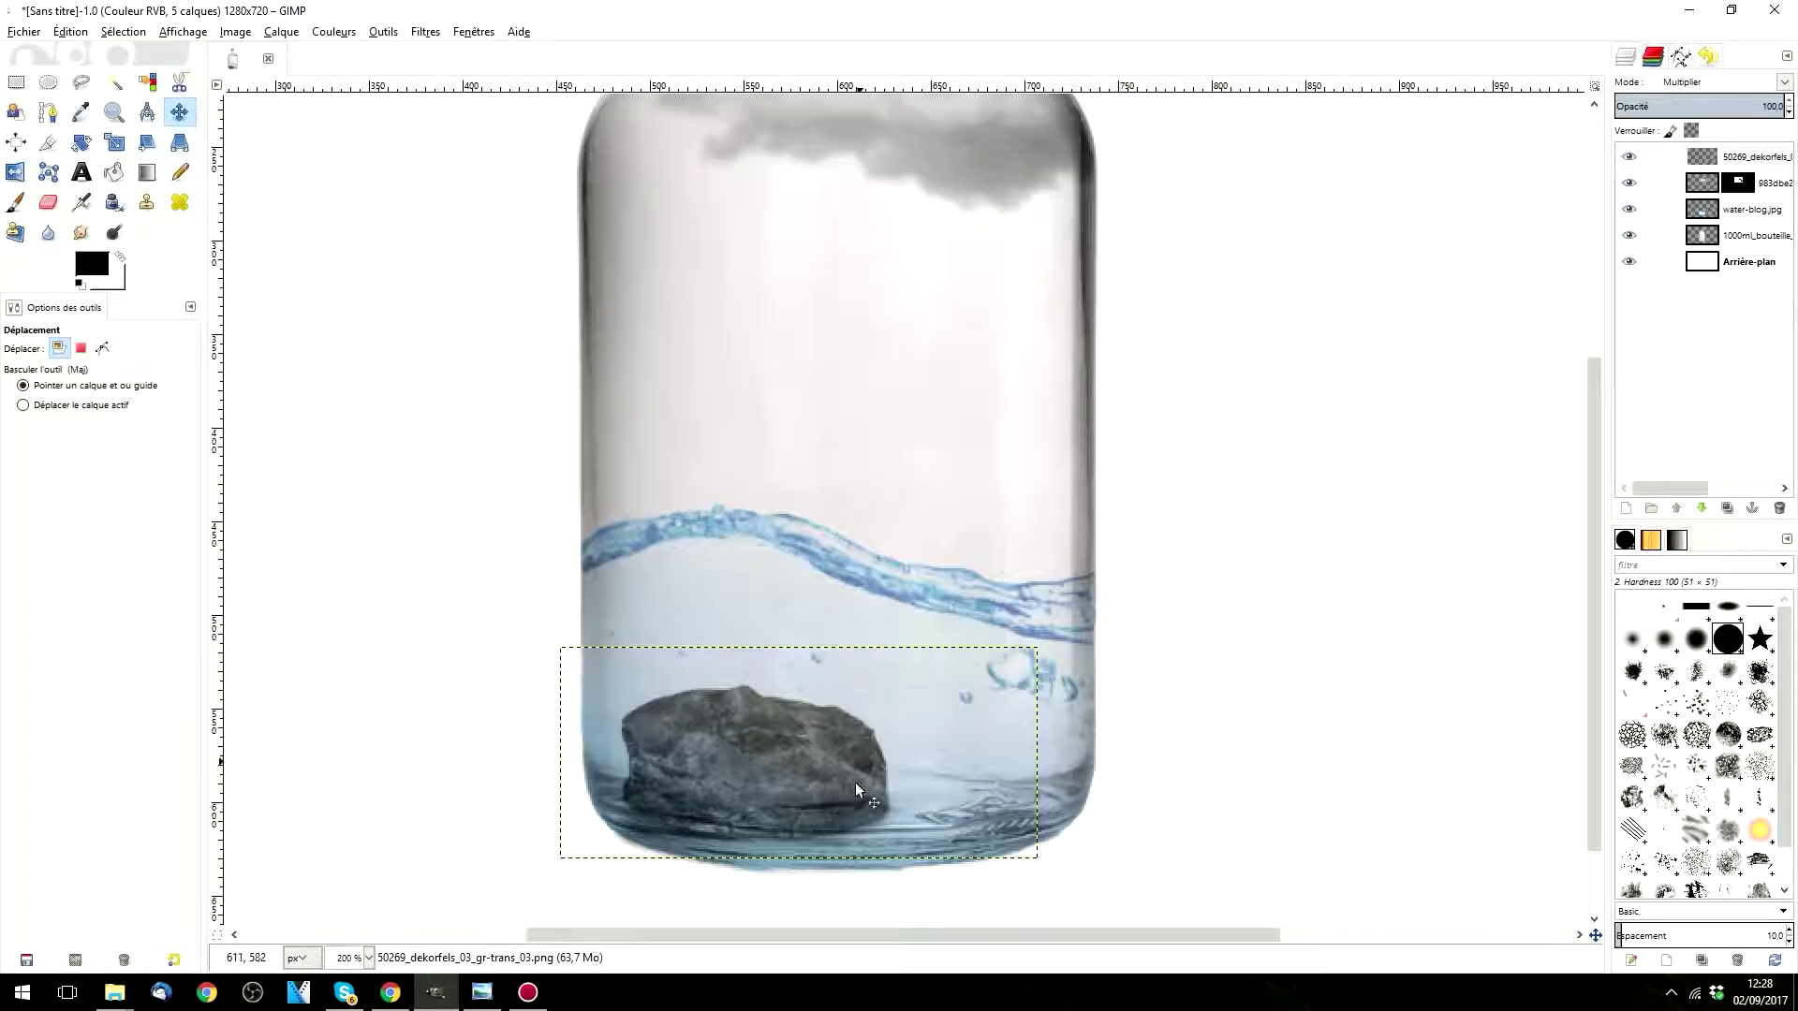
scroll(858, 761, up, 4)
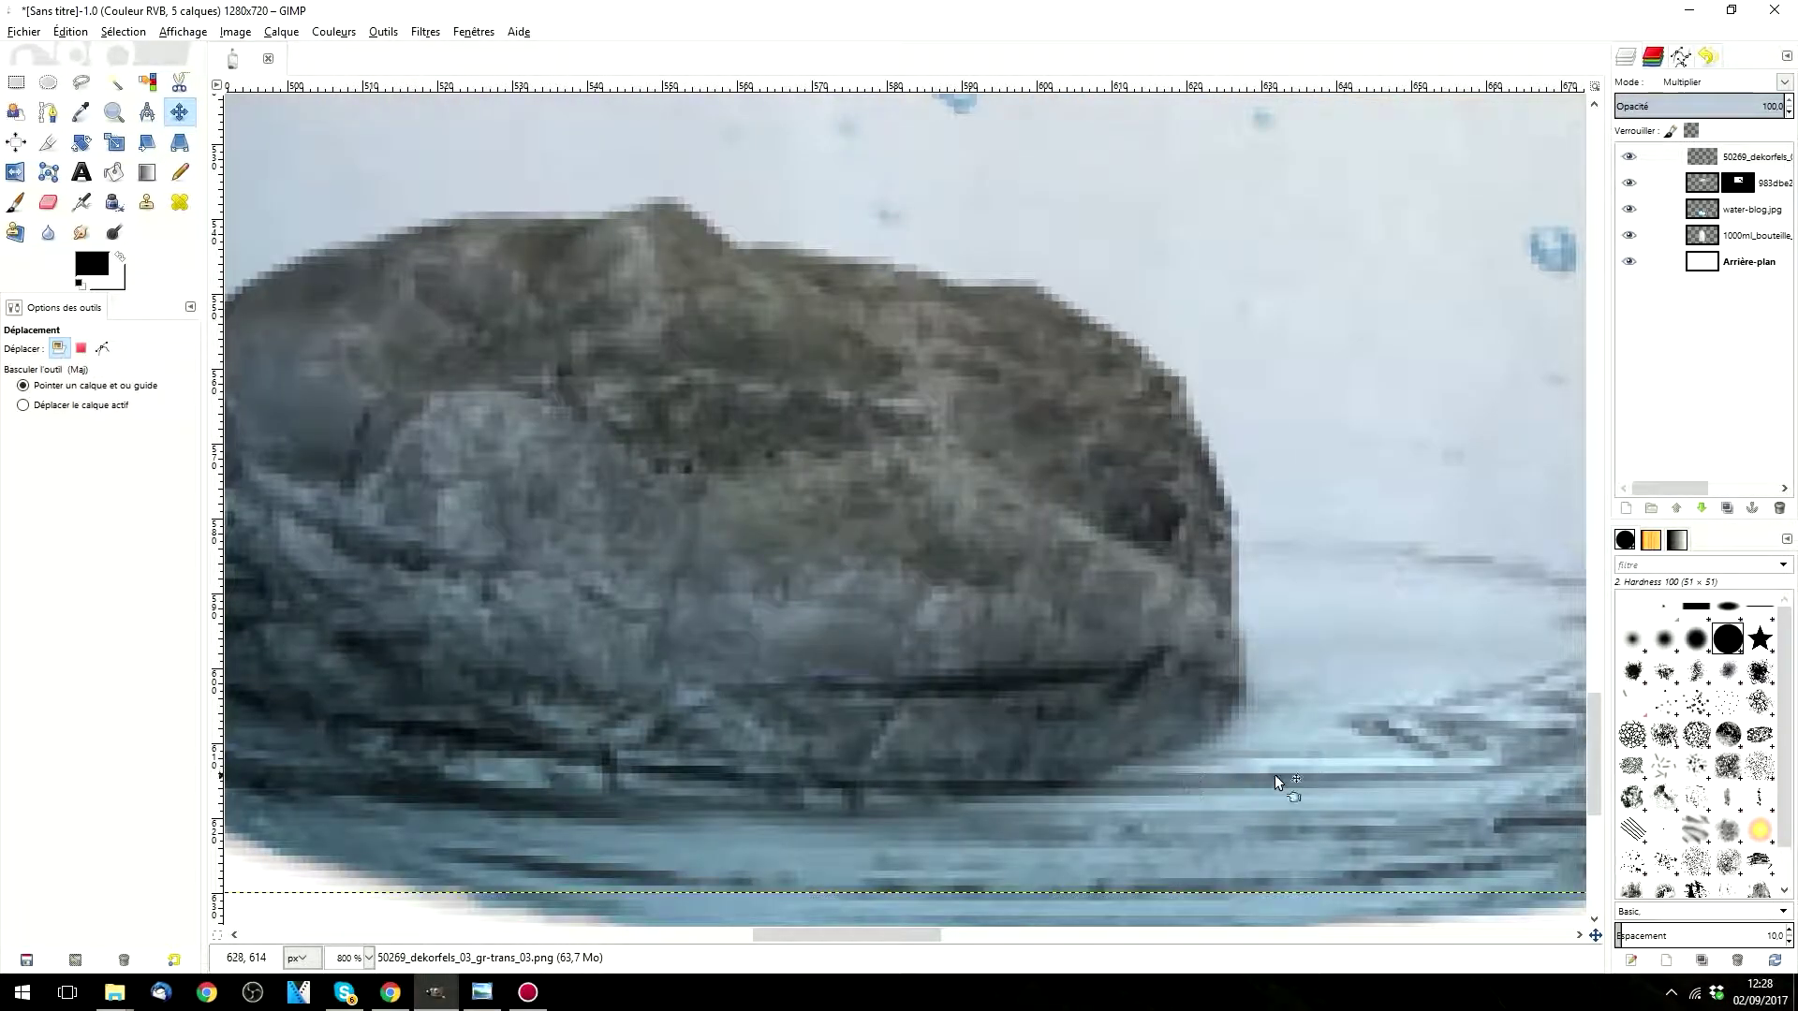
scroll(1185, 717, down, 2)
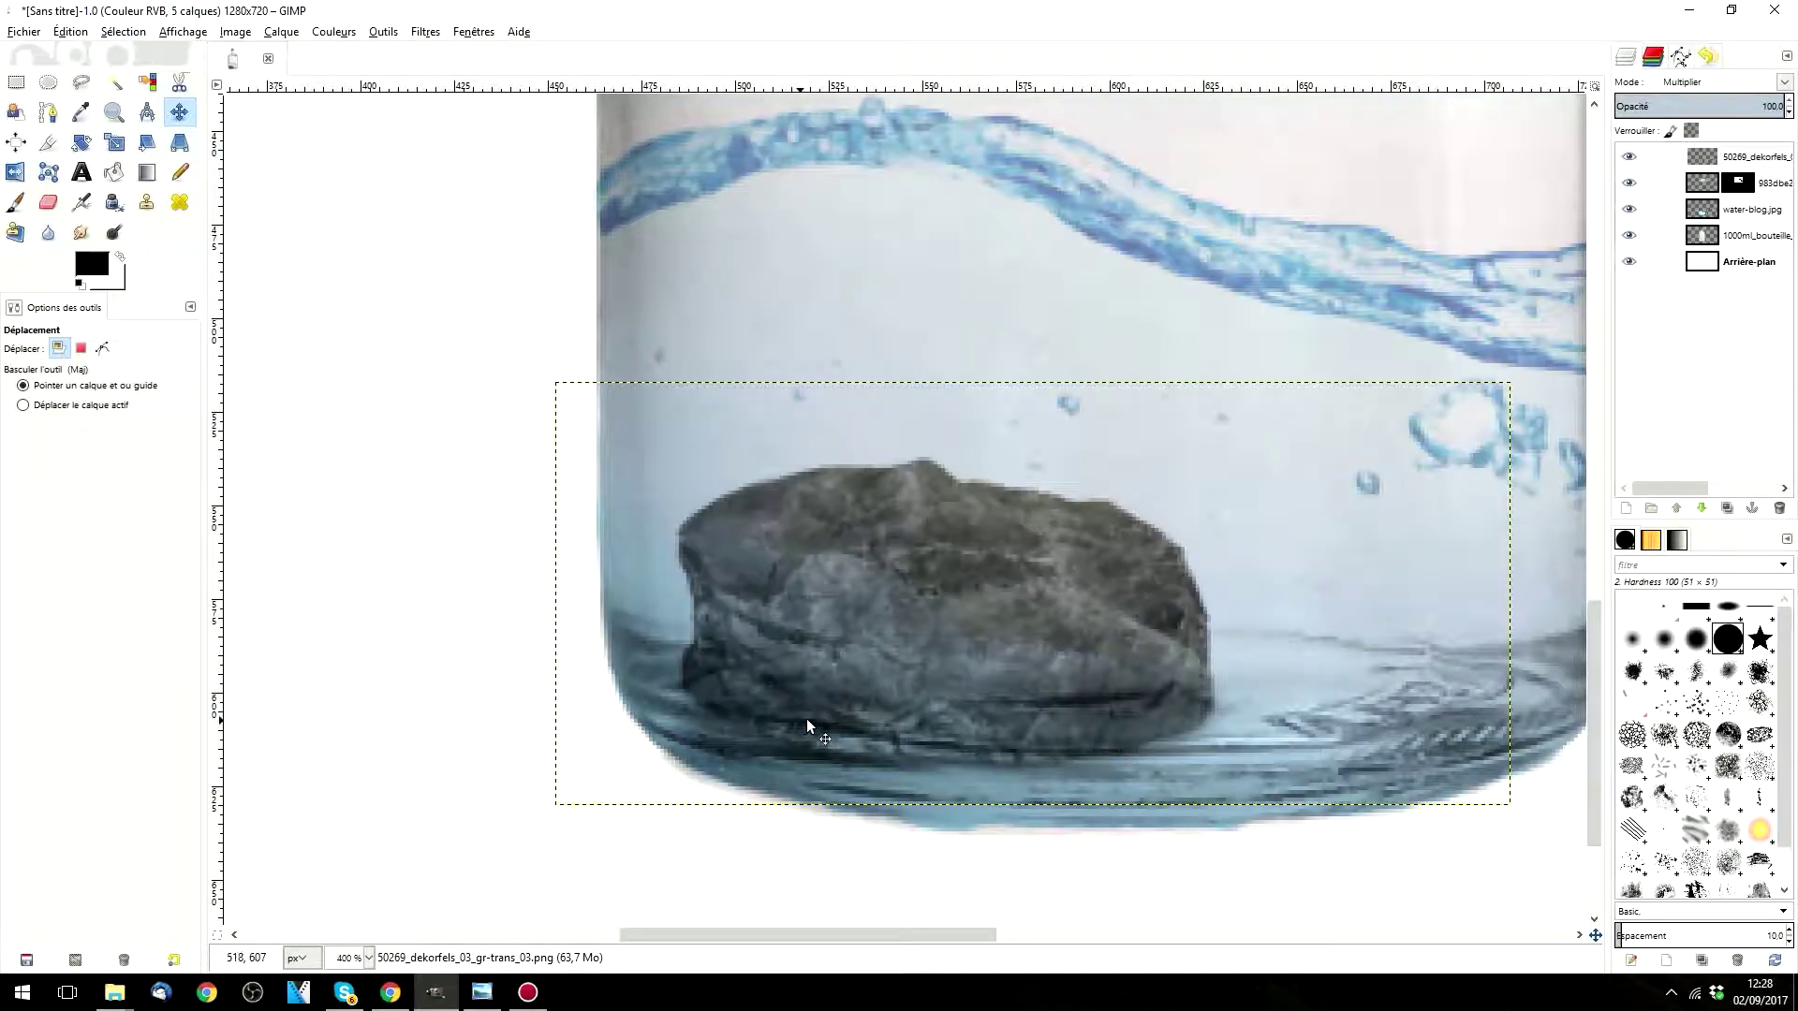
scroll(913, 666, down, 1)
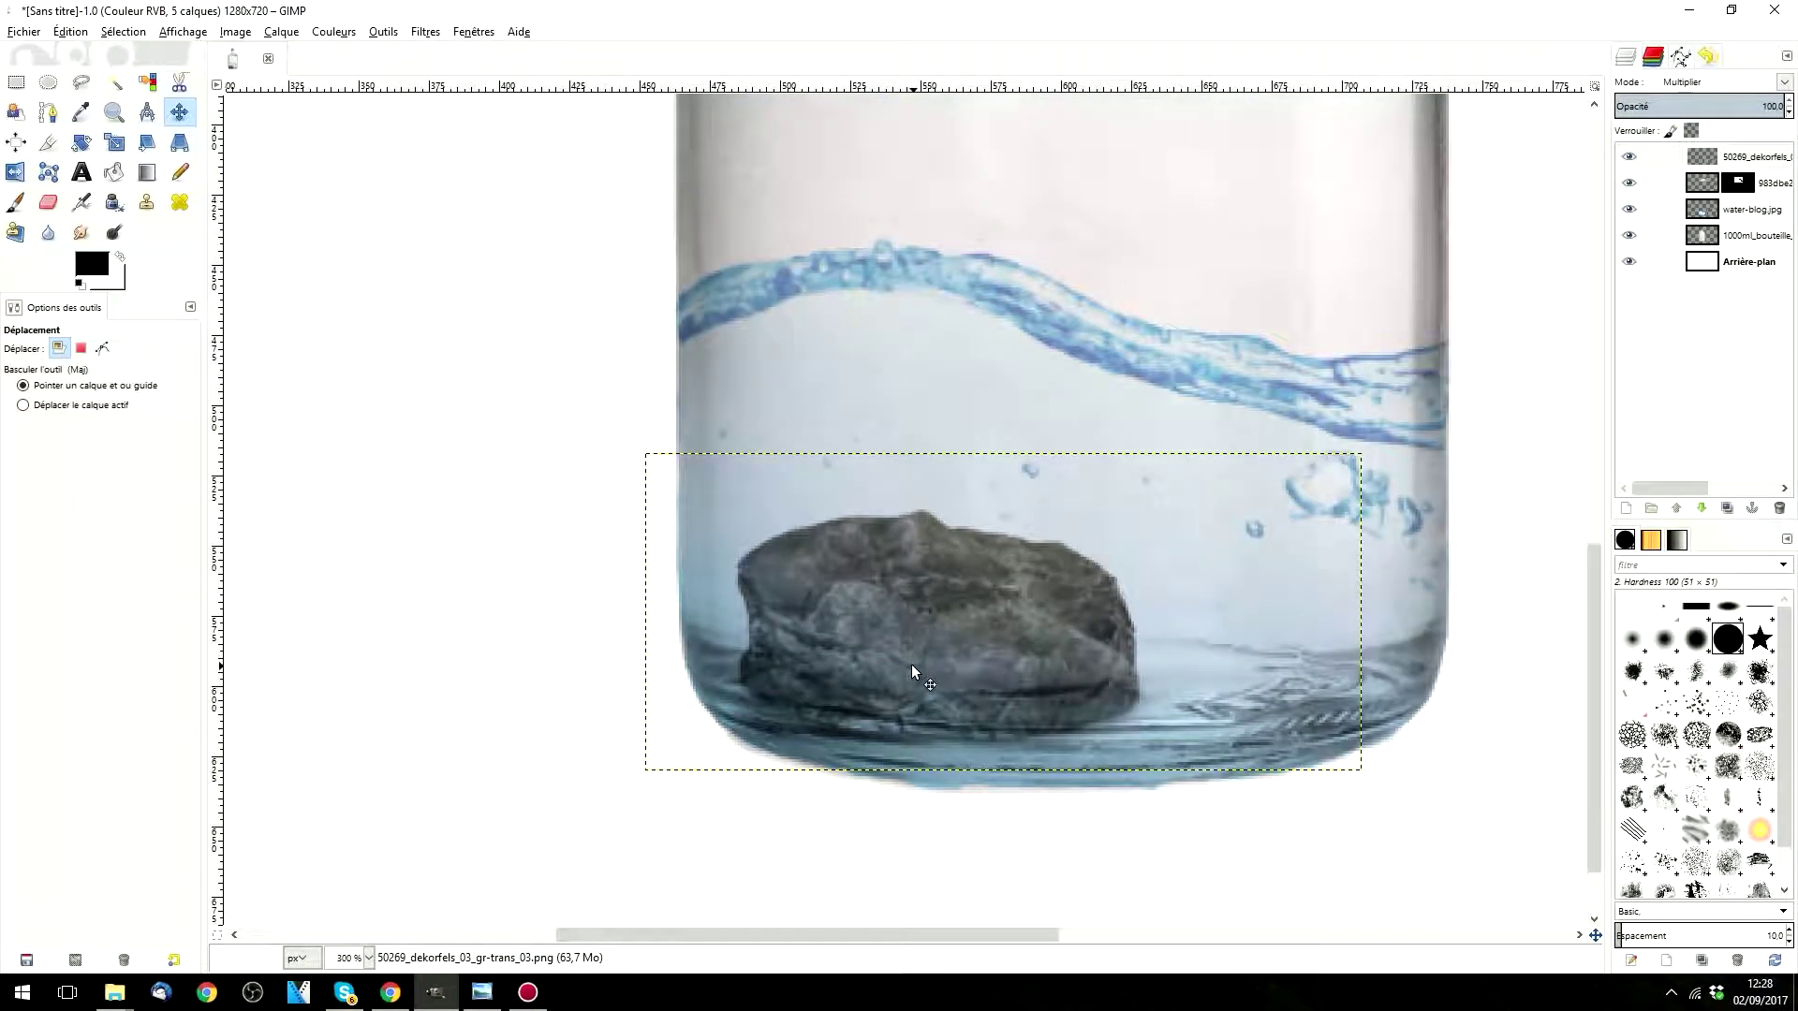
scroll(912, 665, down, 1)
scroll(1174, 543, down, 1)
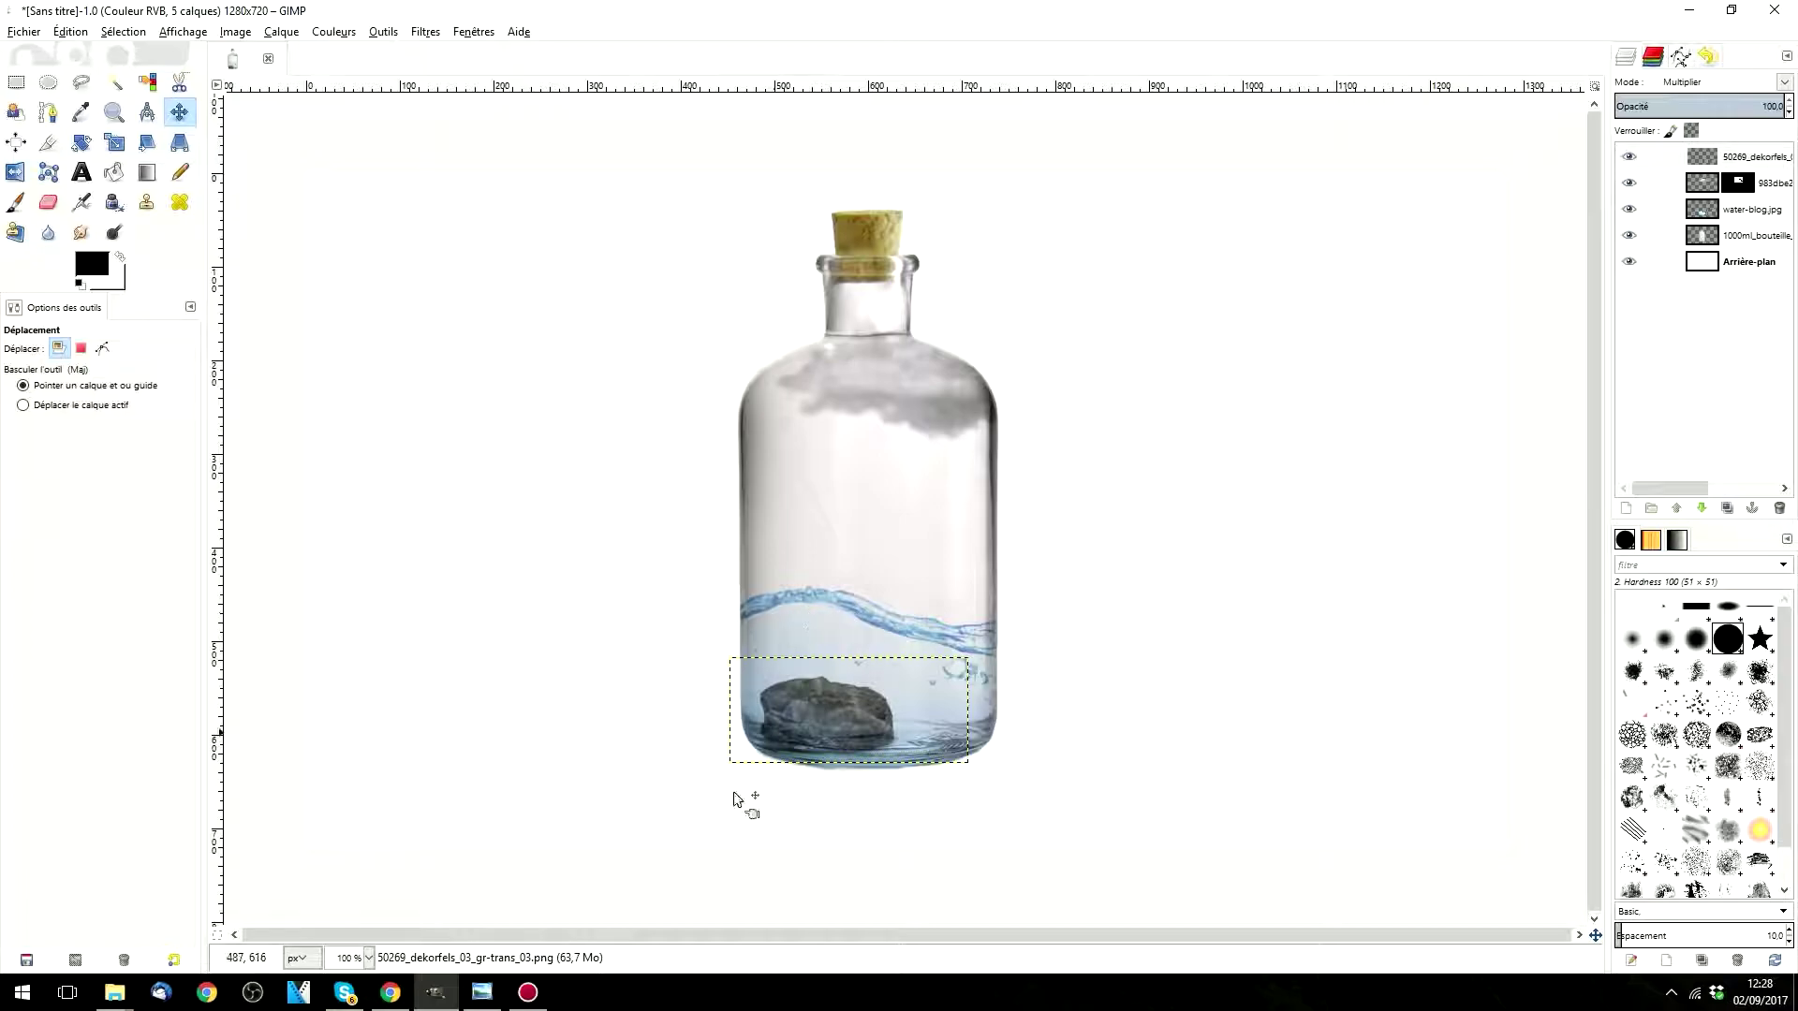
Step: Check the finished reference image miniature_bateau in the Windows photo viewer and return to the composition in GIMP
click(115, 997)
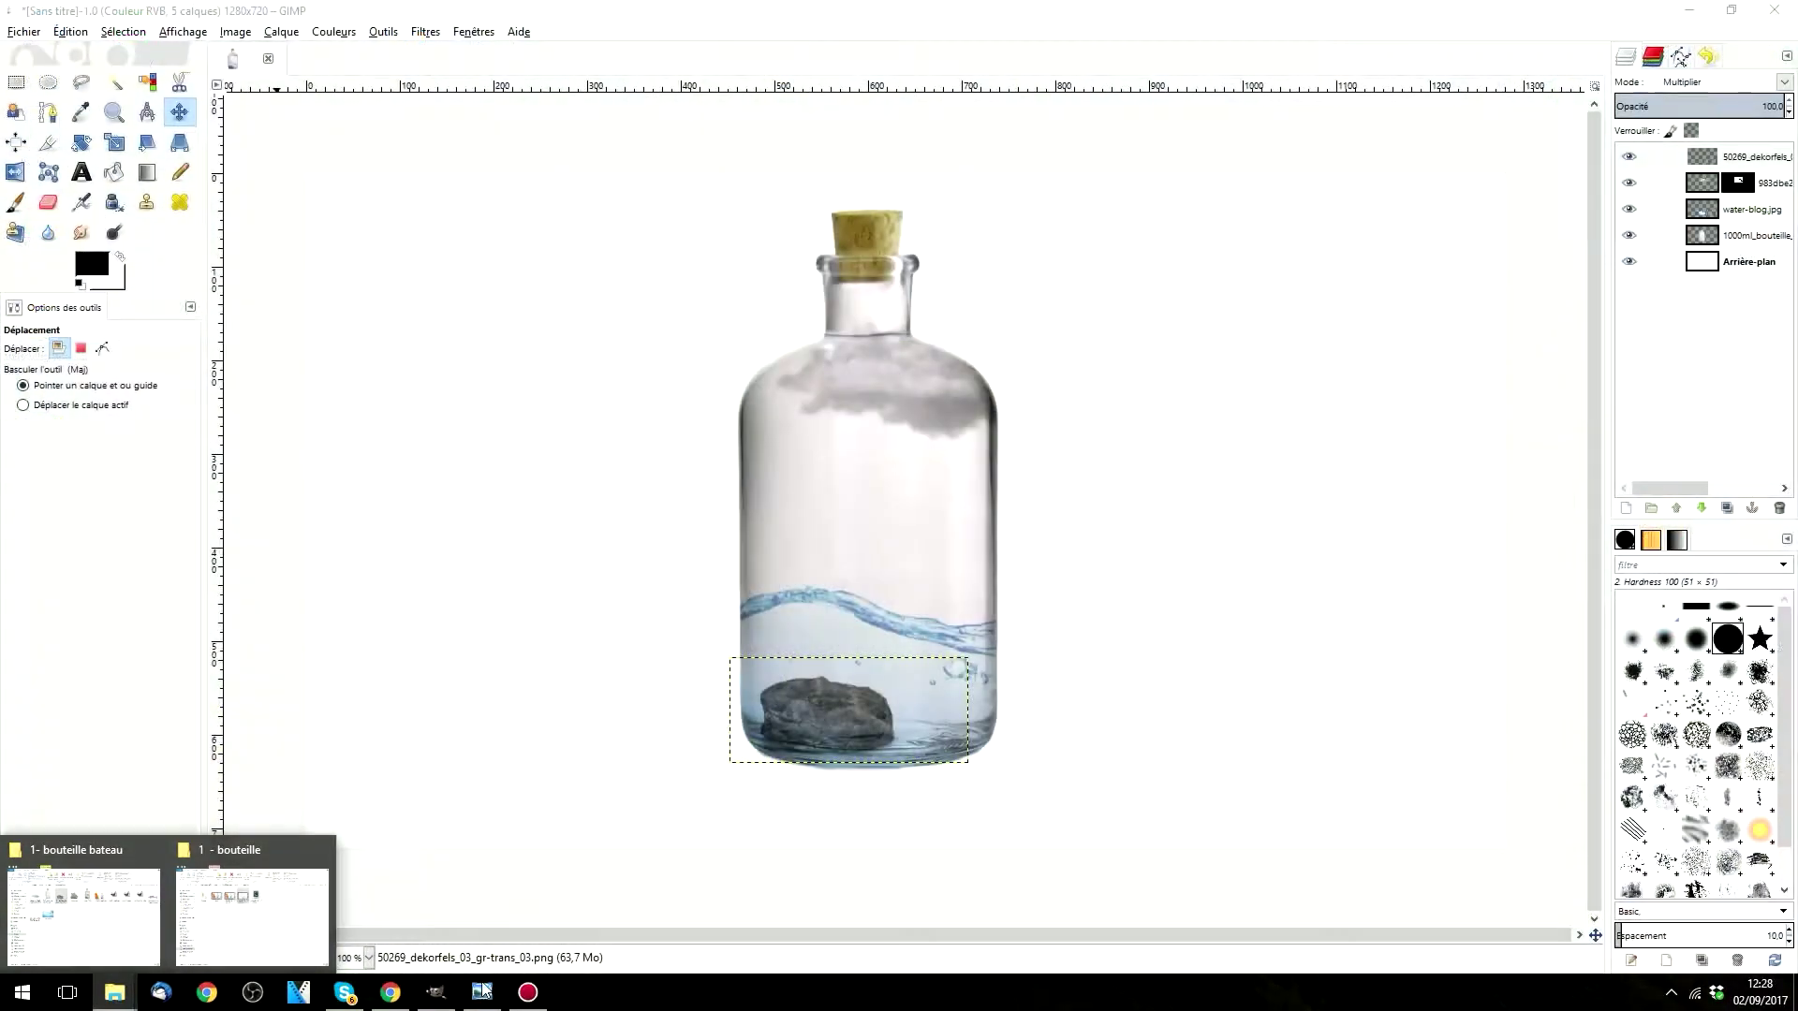
click(496, 998)
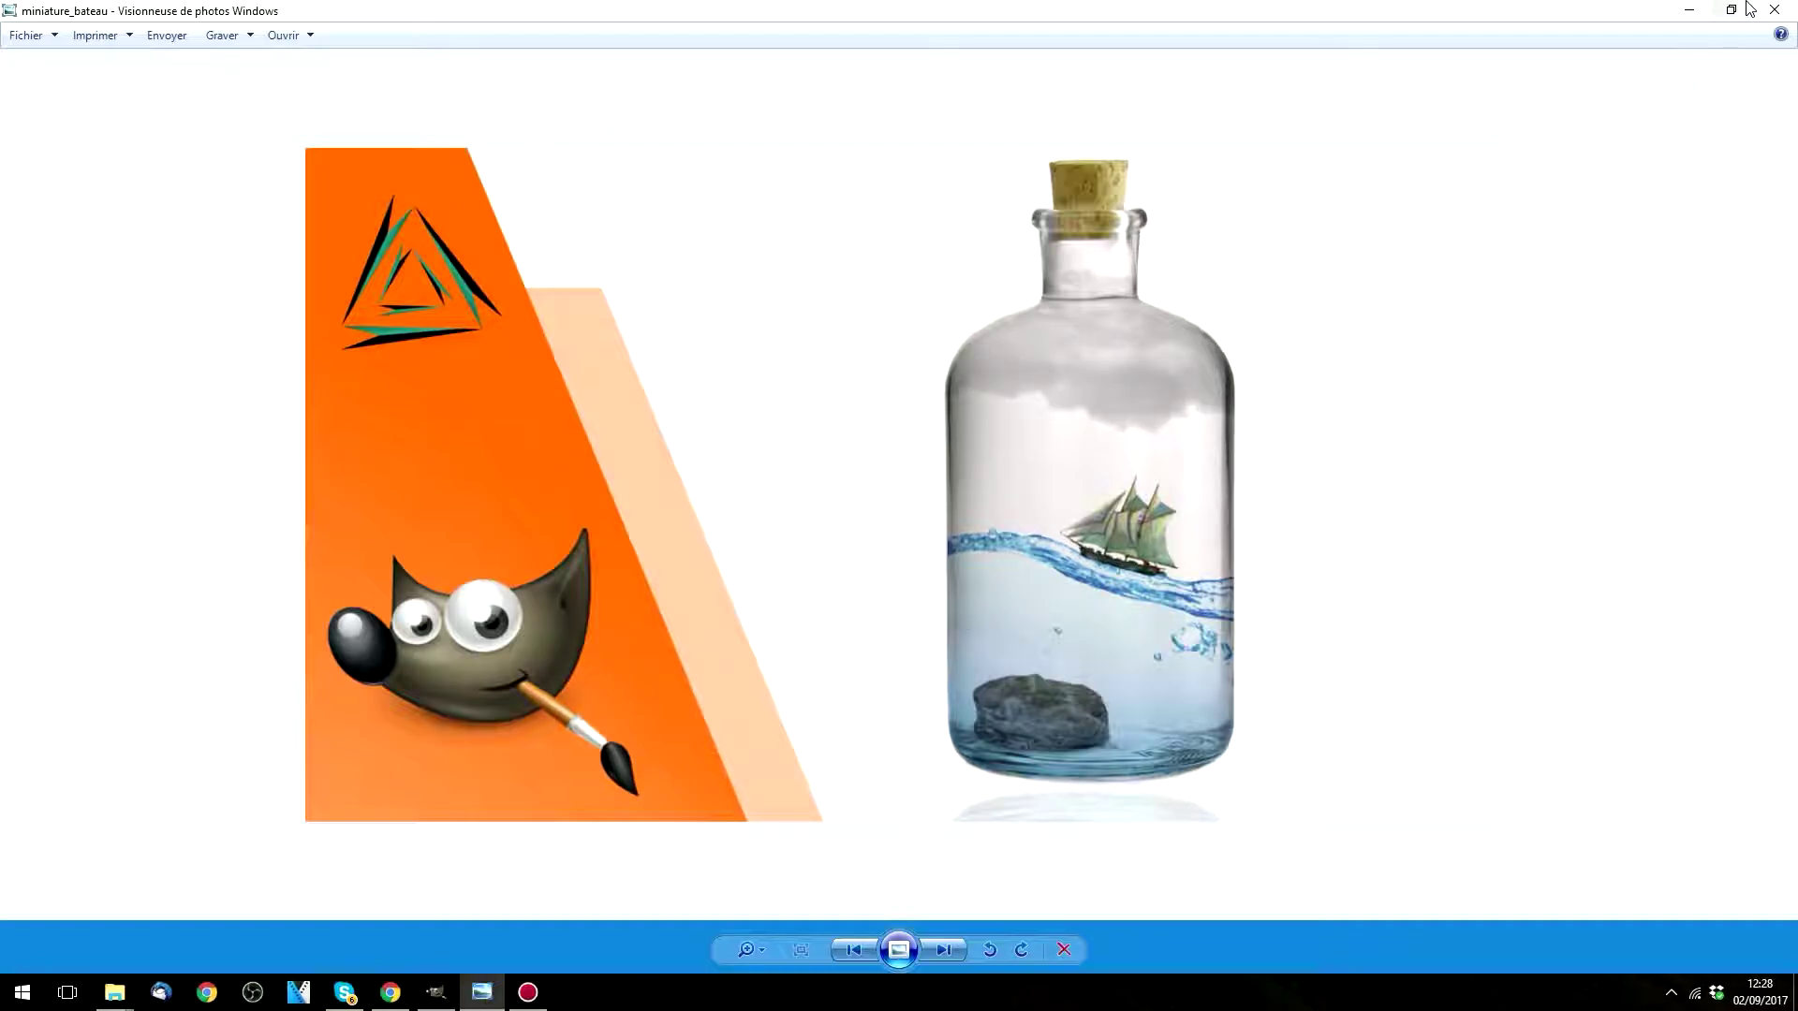
click(1691, 10)
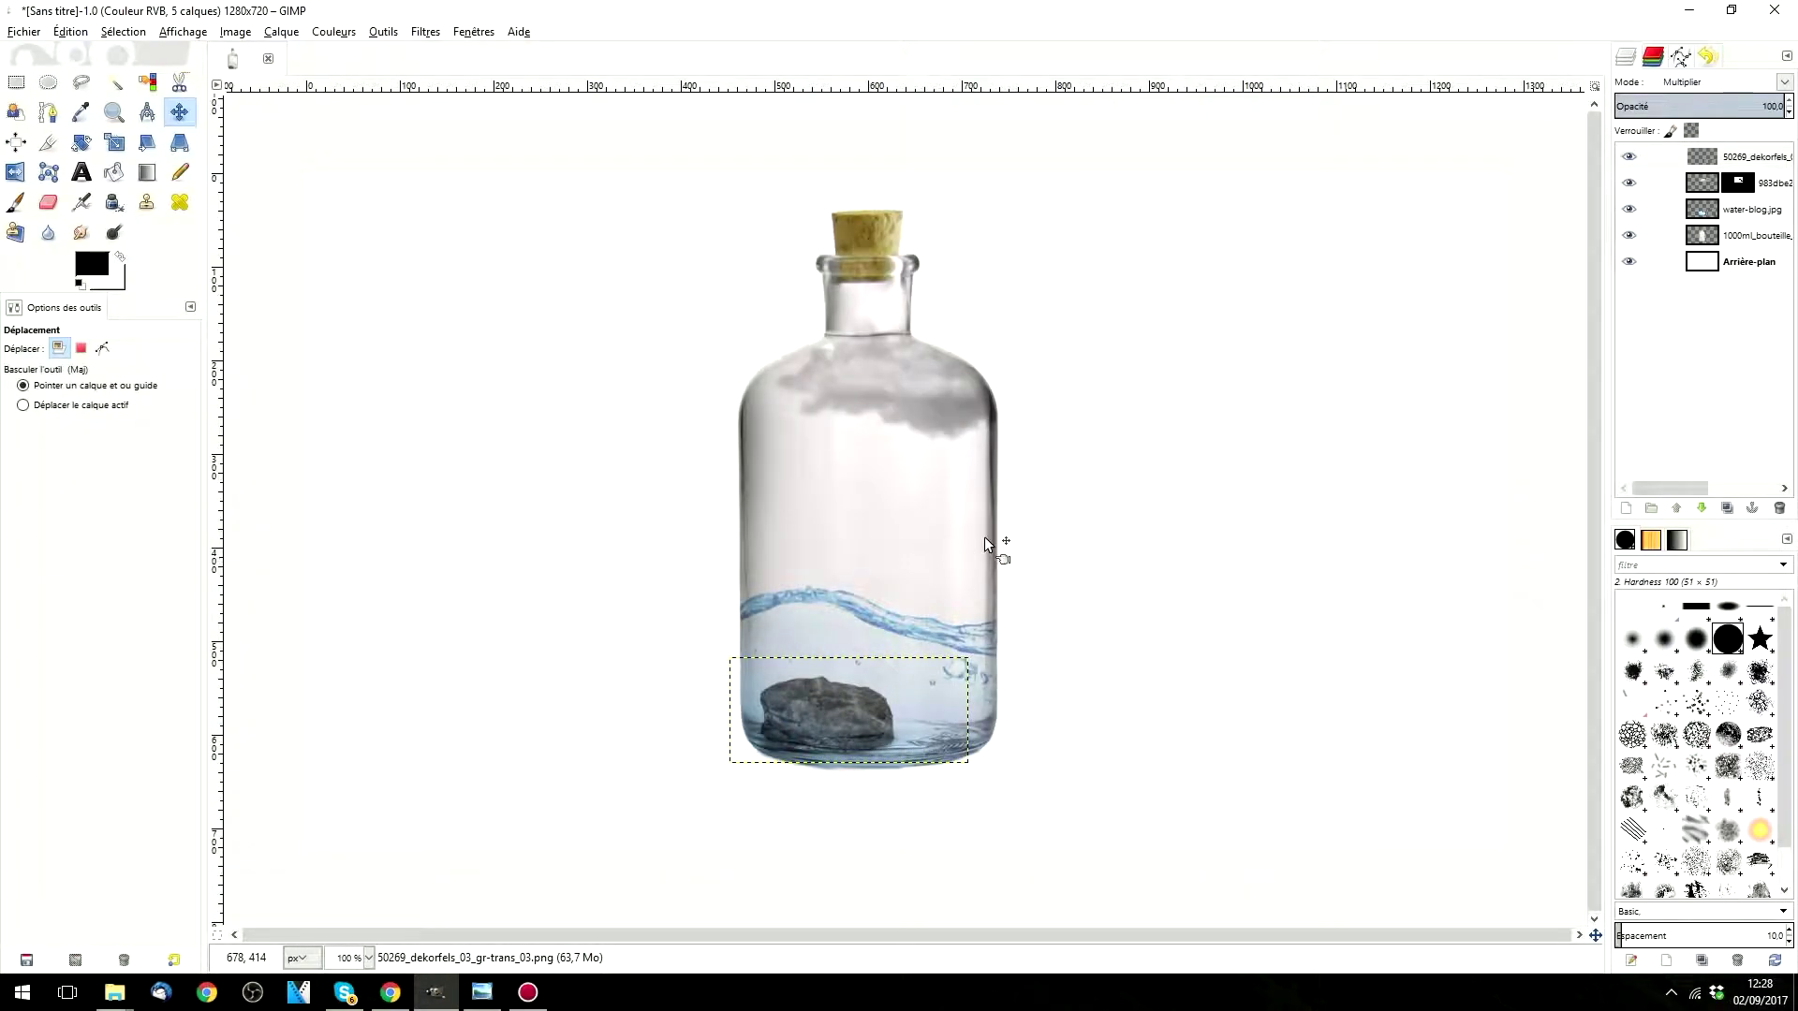
Step: Add the sailing ship image bo3se7rp from the project folder "1- bouteille bateau" as a new top layer
click(103, 997)
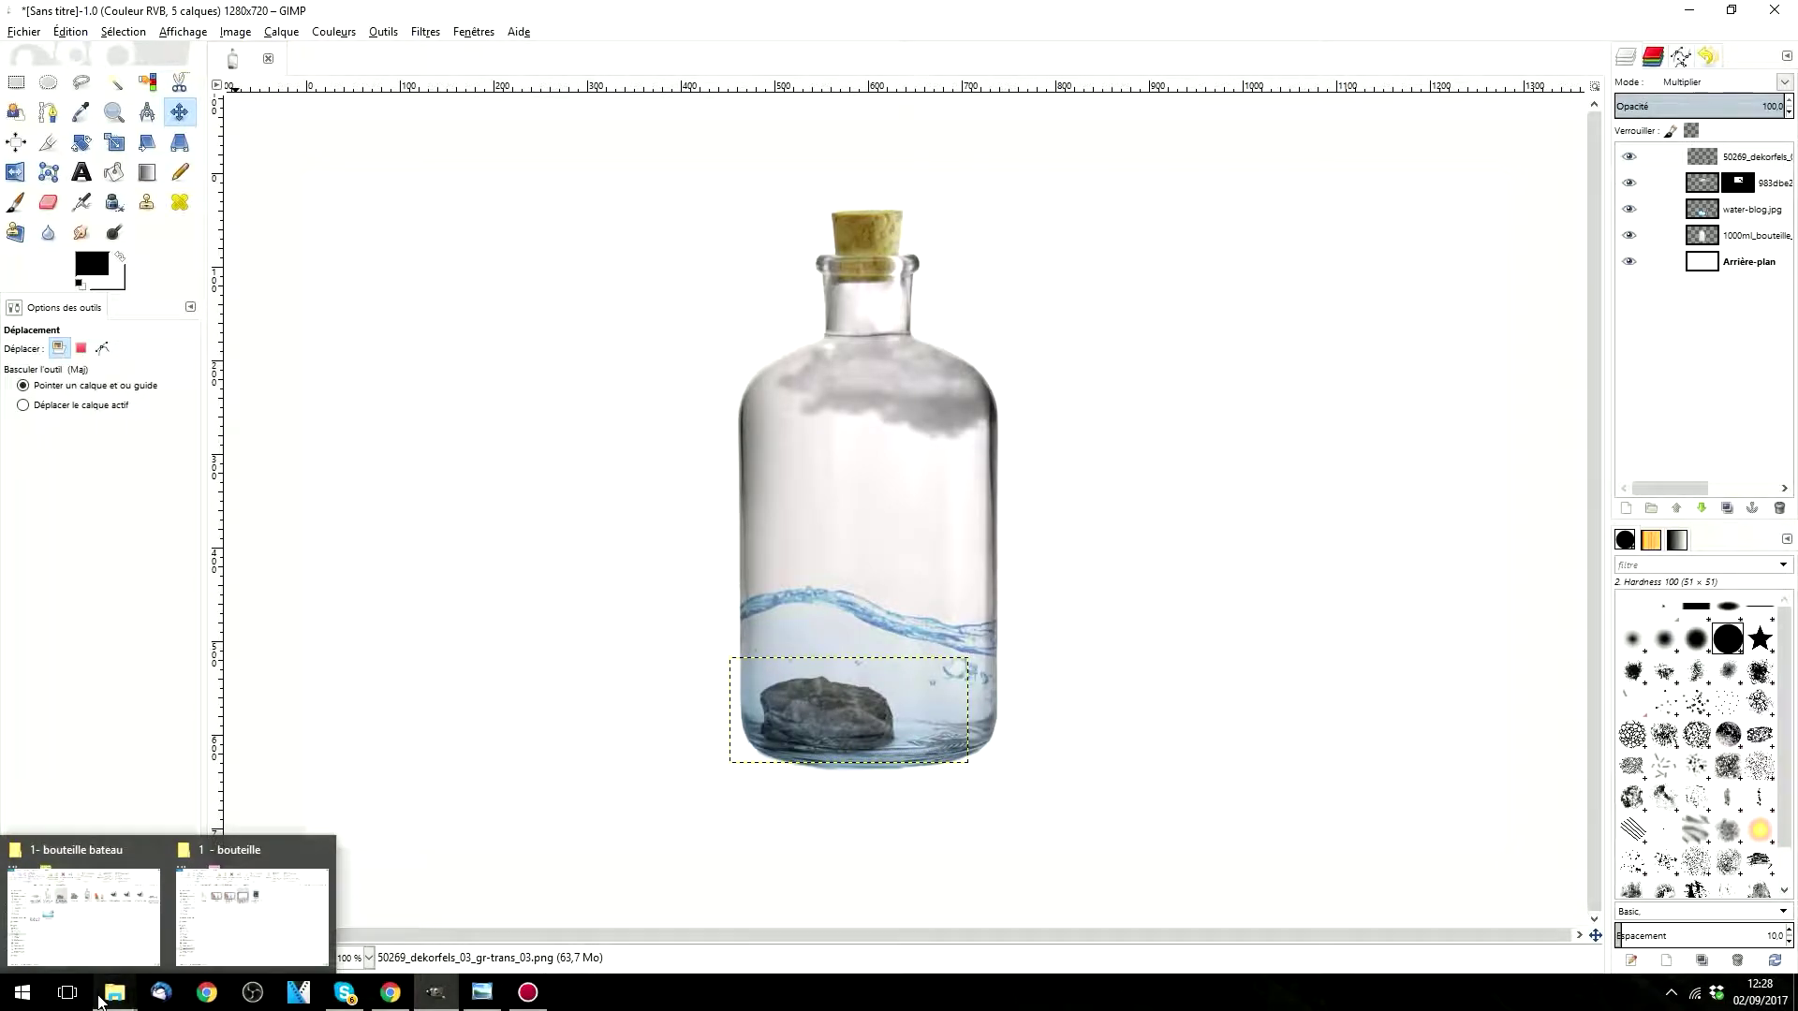
click(126, 932)
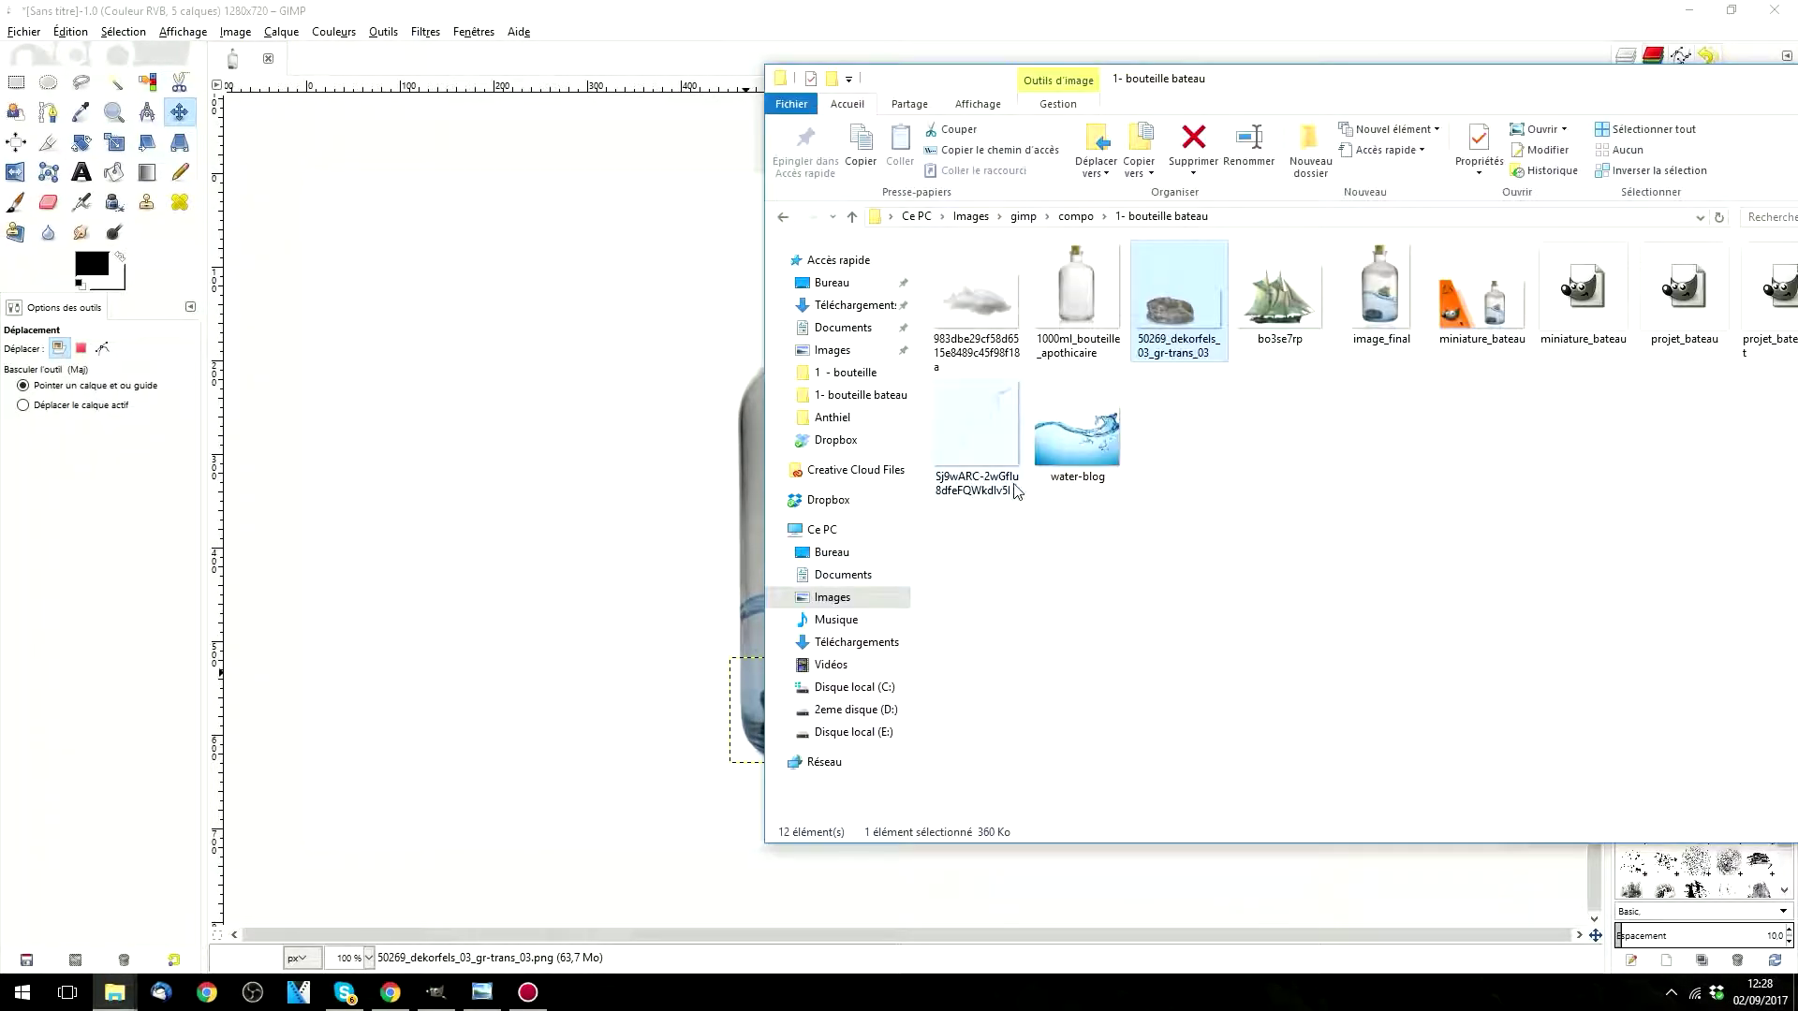
drag(1282, 87, 1446, 99)
click(1431, 335)
drag(1431, 335, 899, 478)
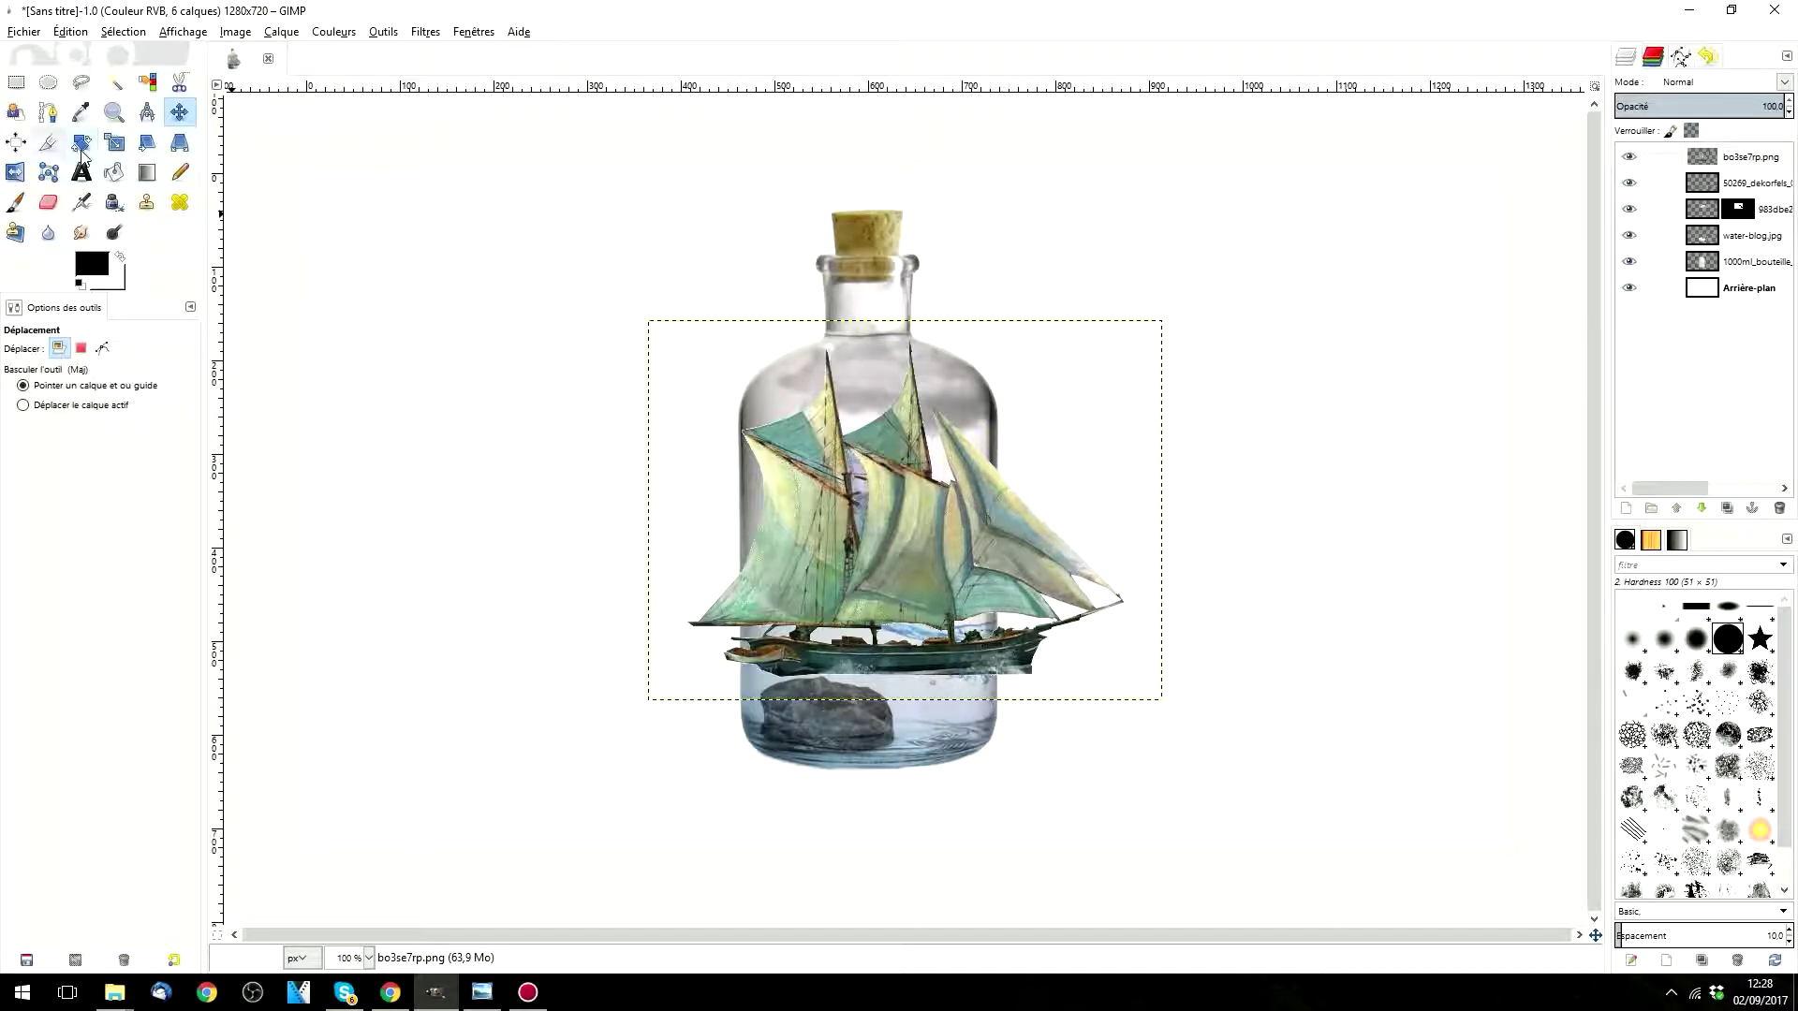
Step: Flip the ship layer horizontally so that its bow points left
click(16, 174)
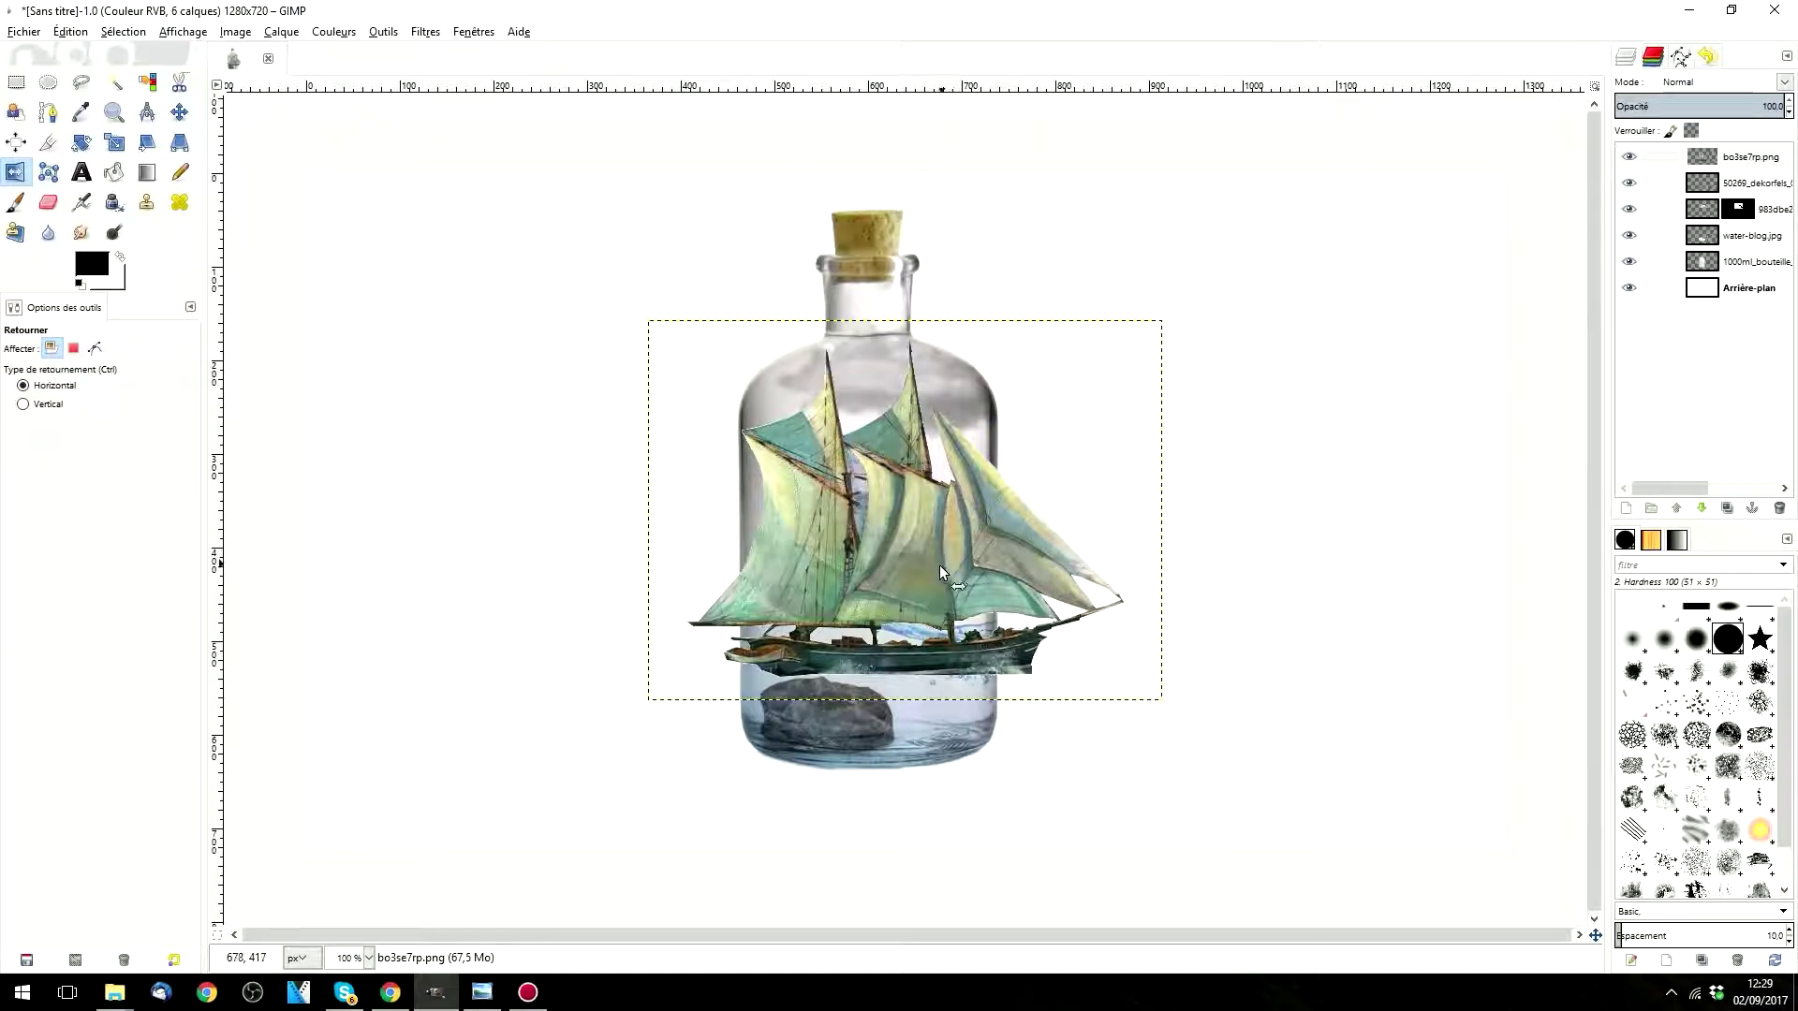
click(901, 560)
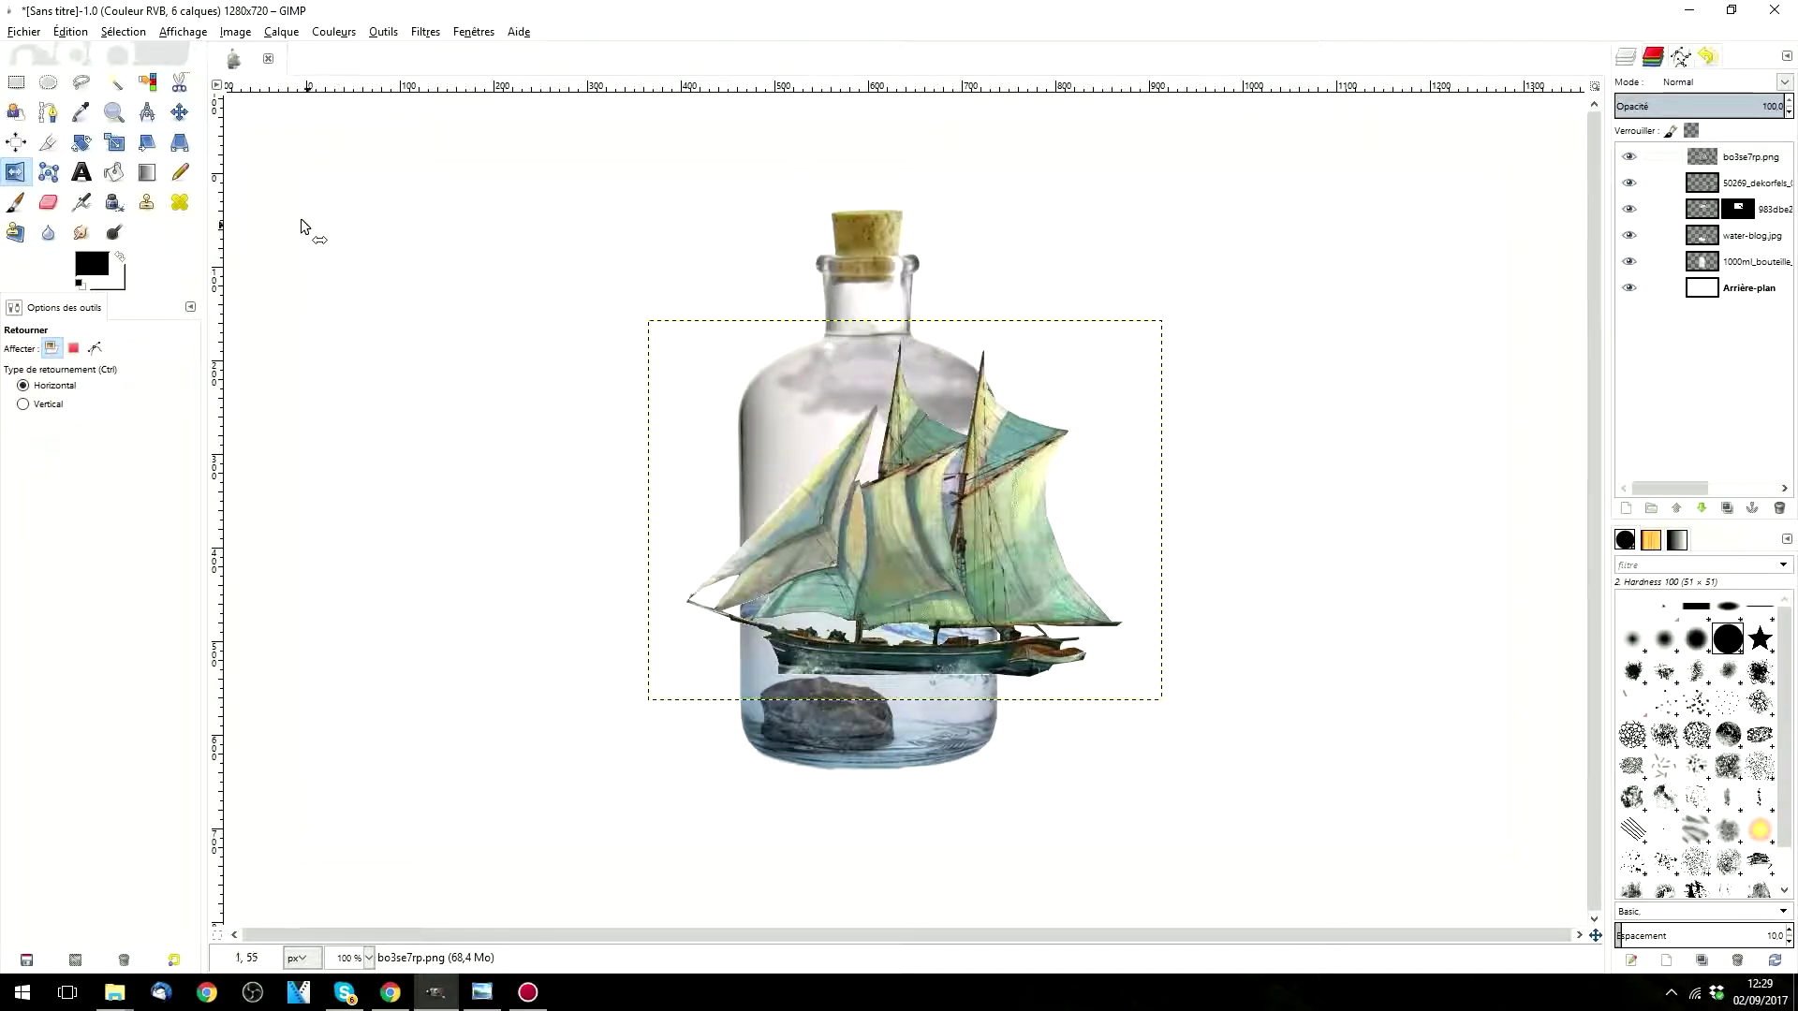
click(180, 112)
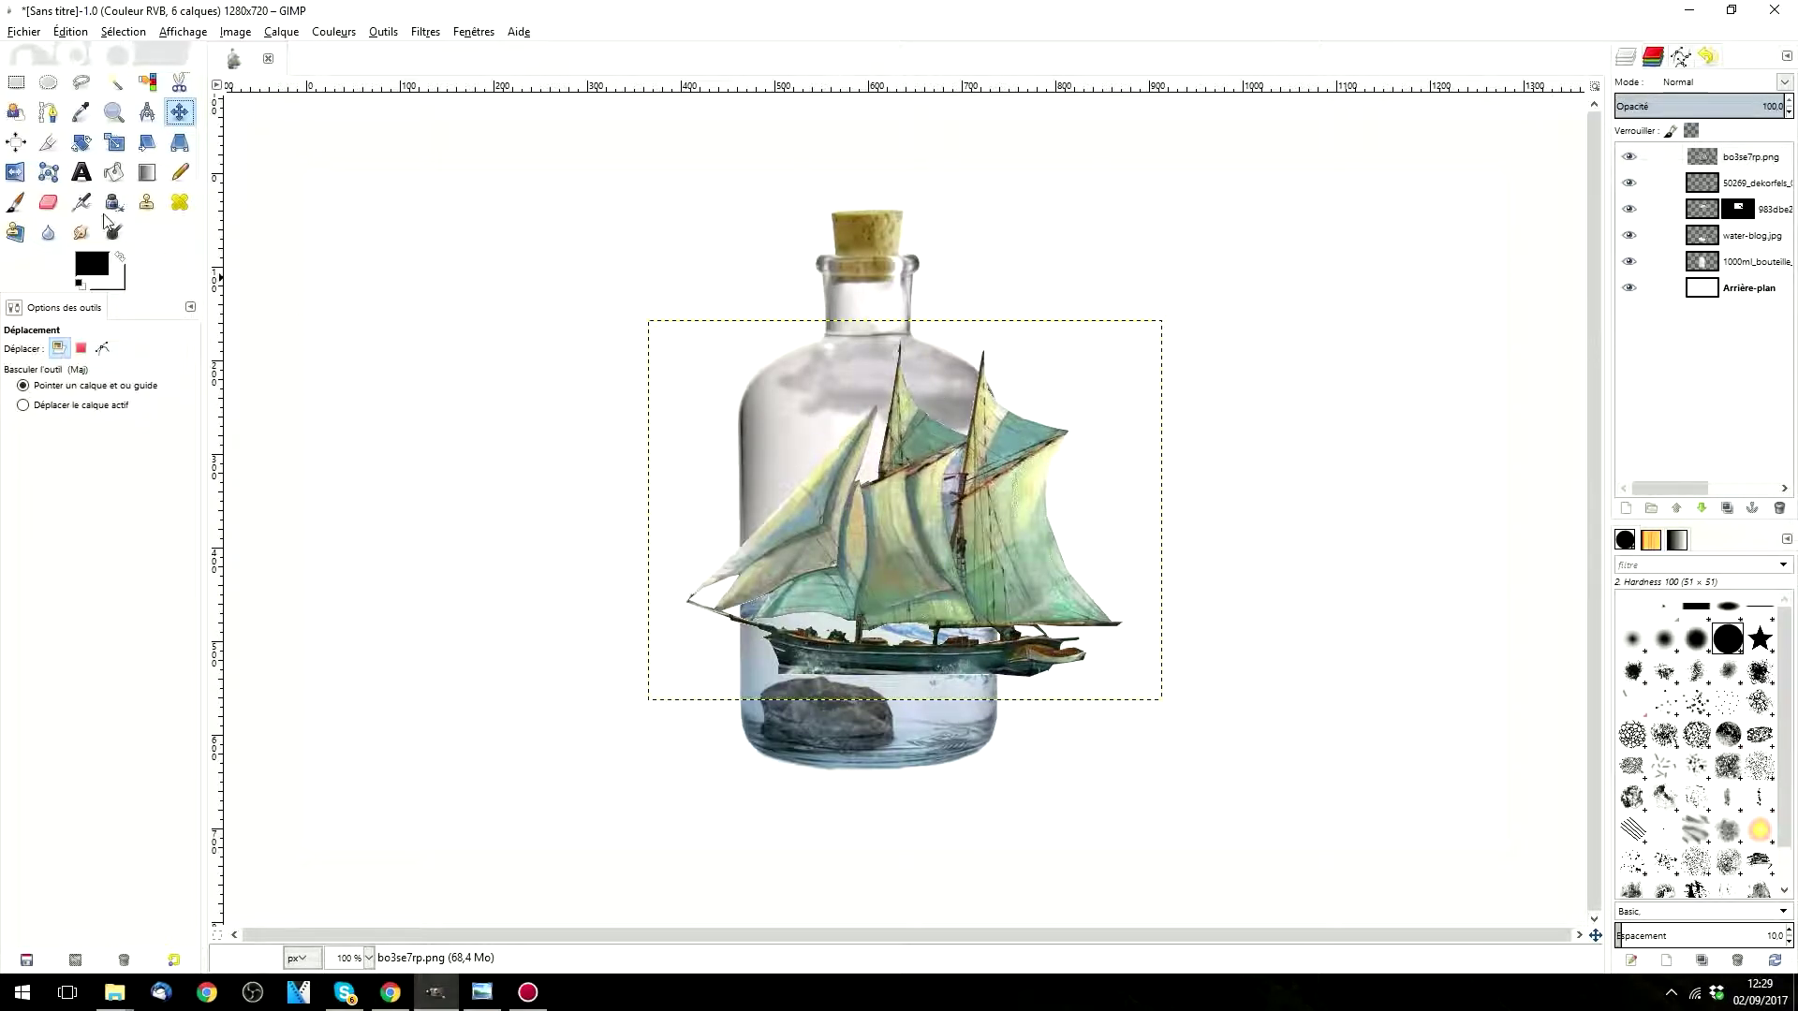
Step: Scale the ship layer down proportionally to 197 × 146 px and move it onto the water surface inside the bottle
click(115, 143)
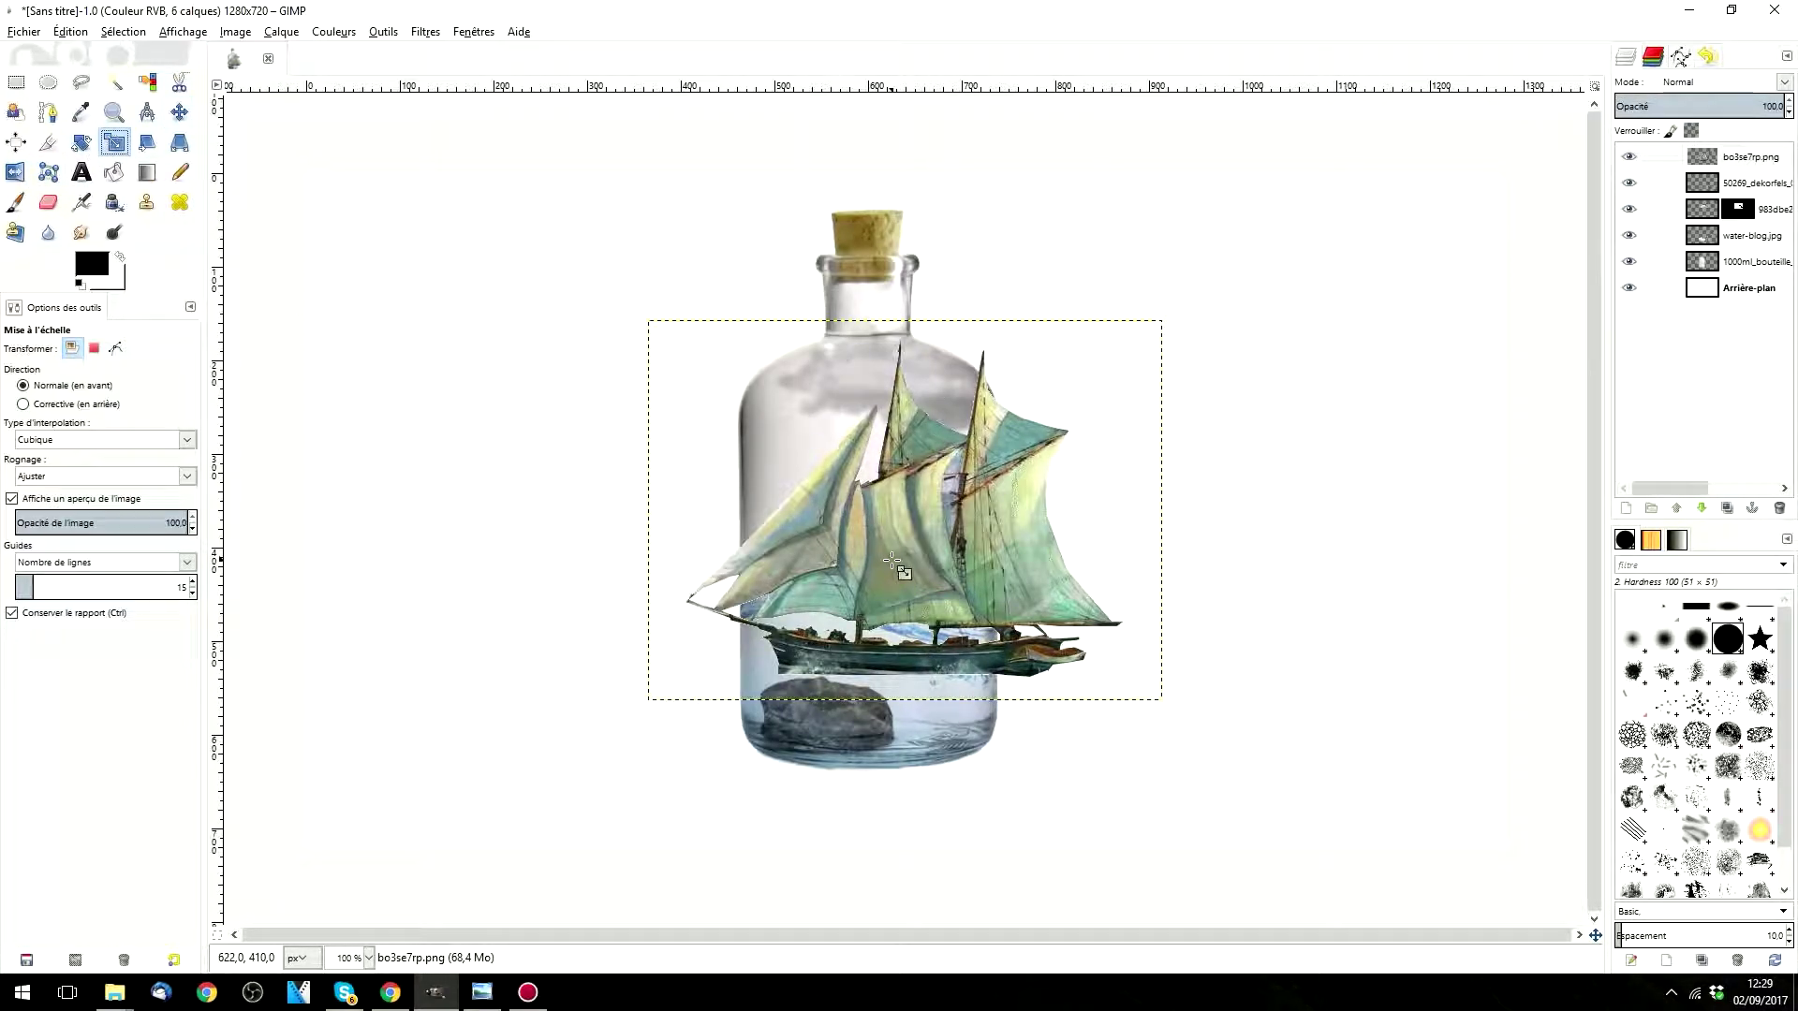
click(902, 560)
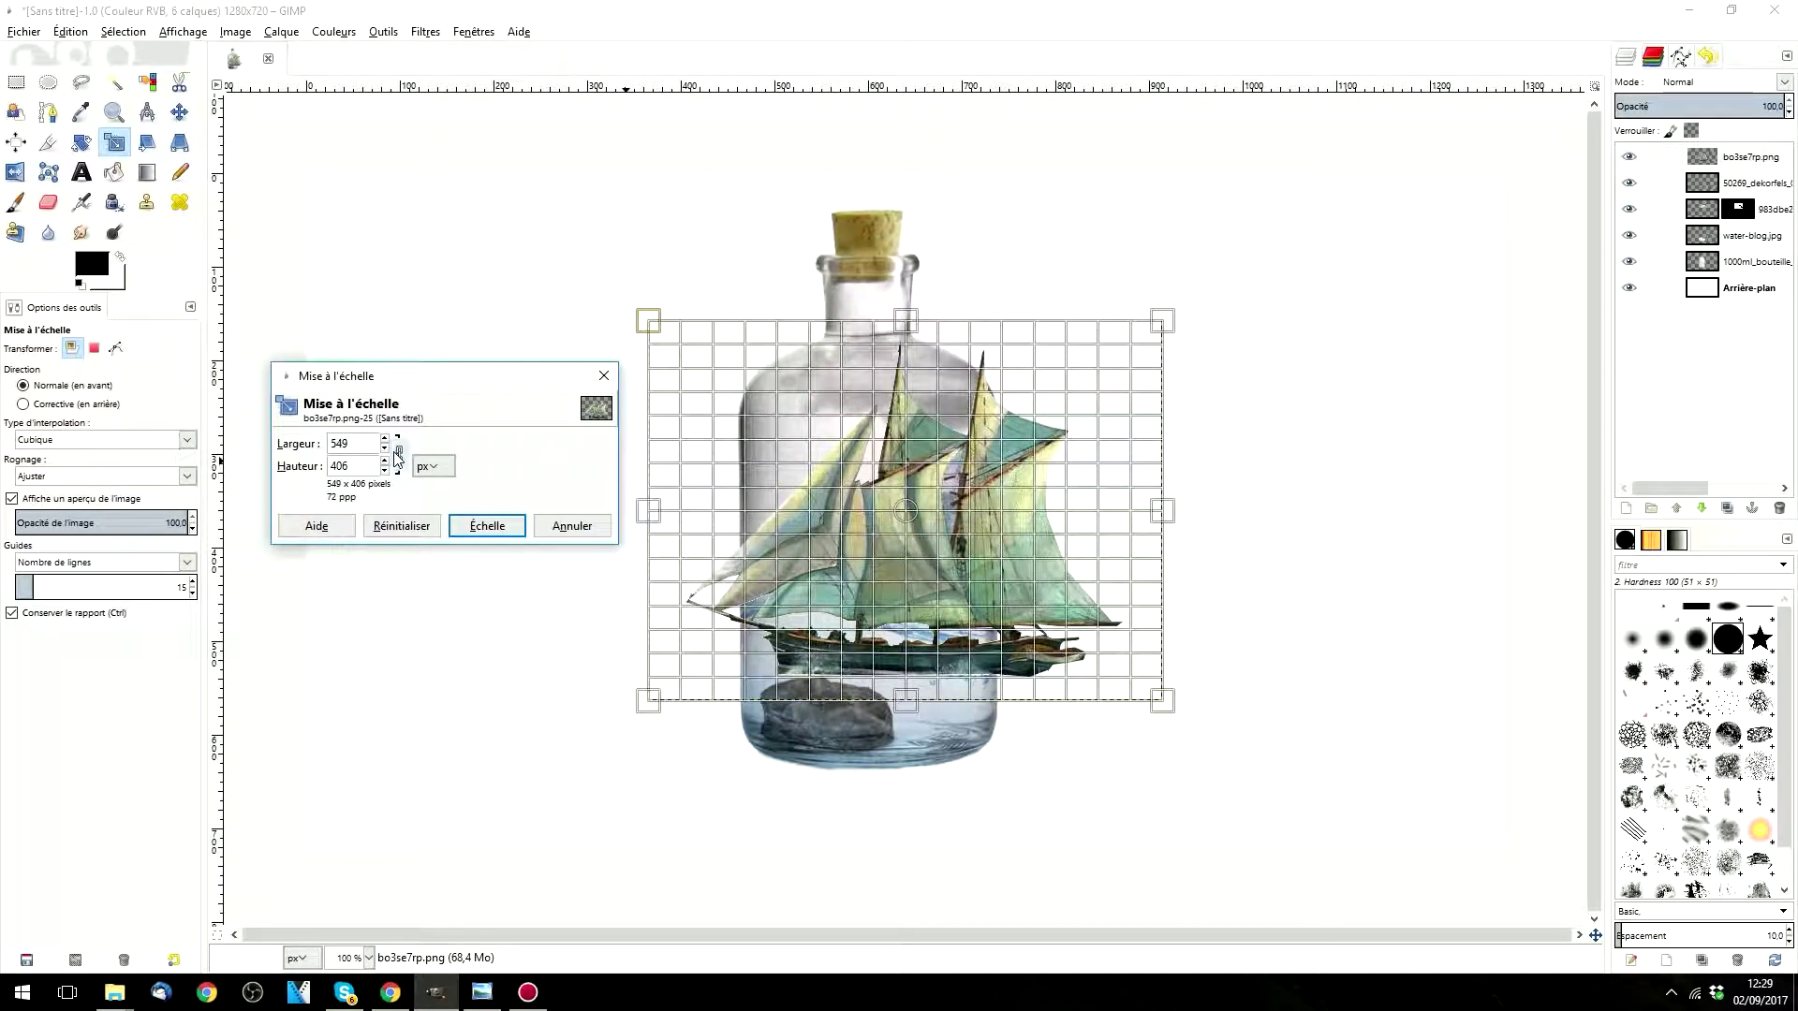
drag(1173, 323, 905, 564)
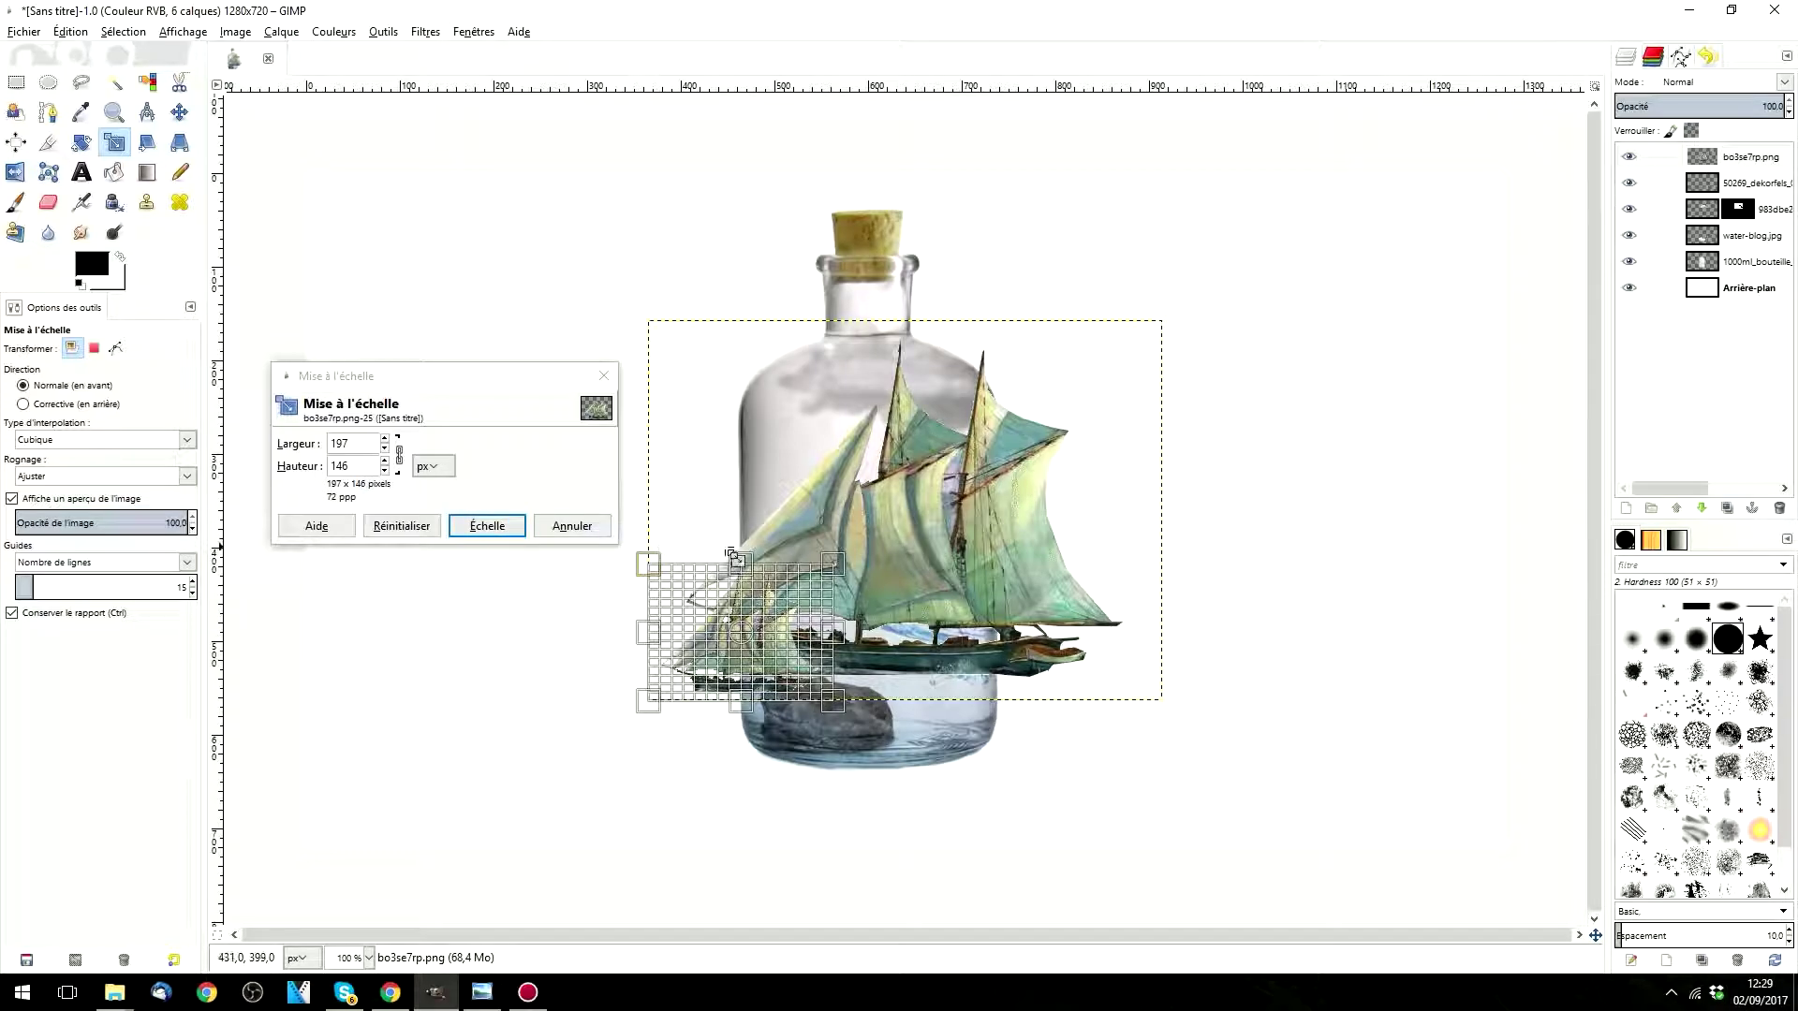
click(502, 528)
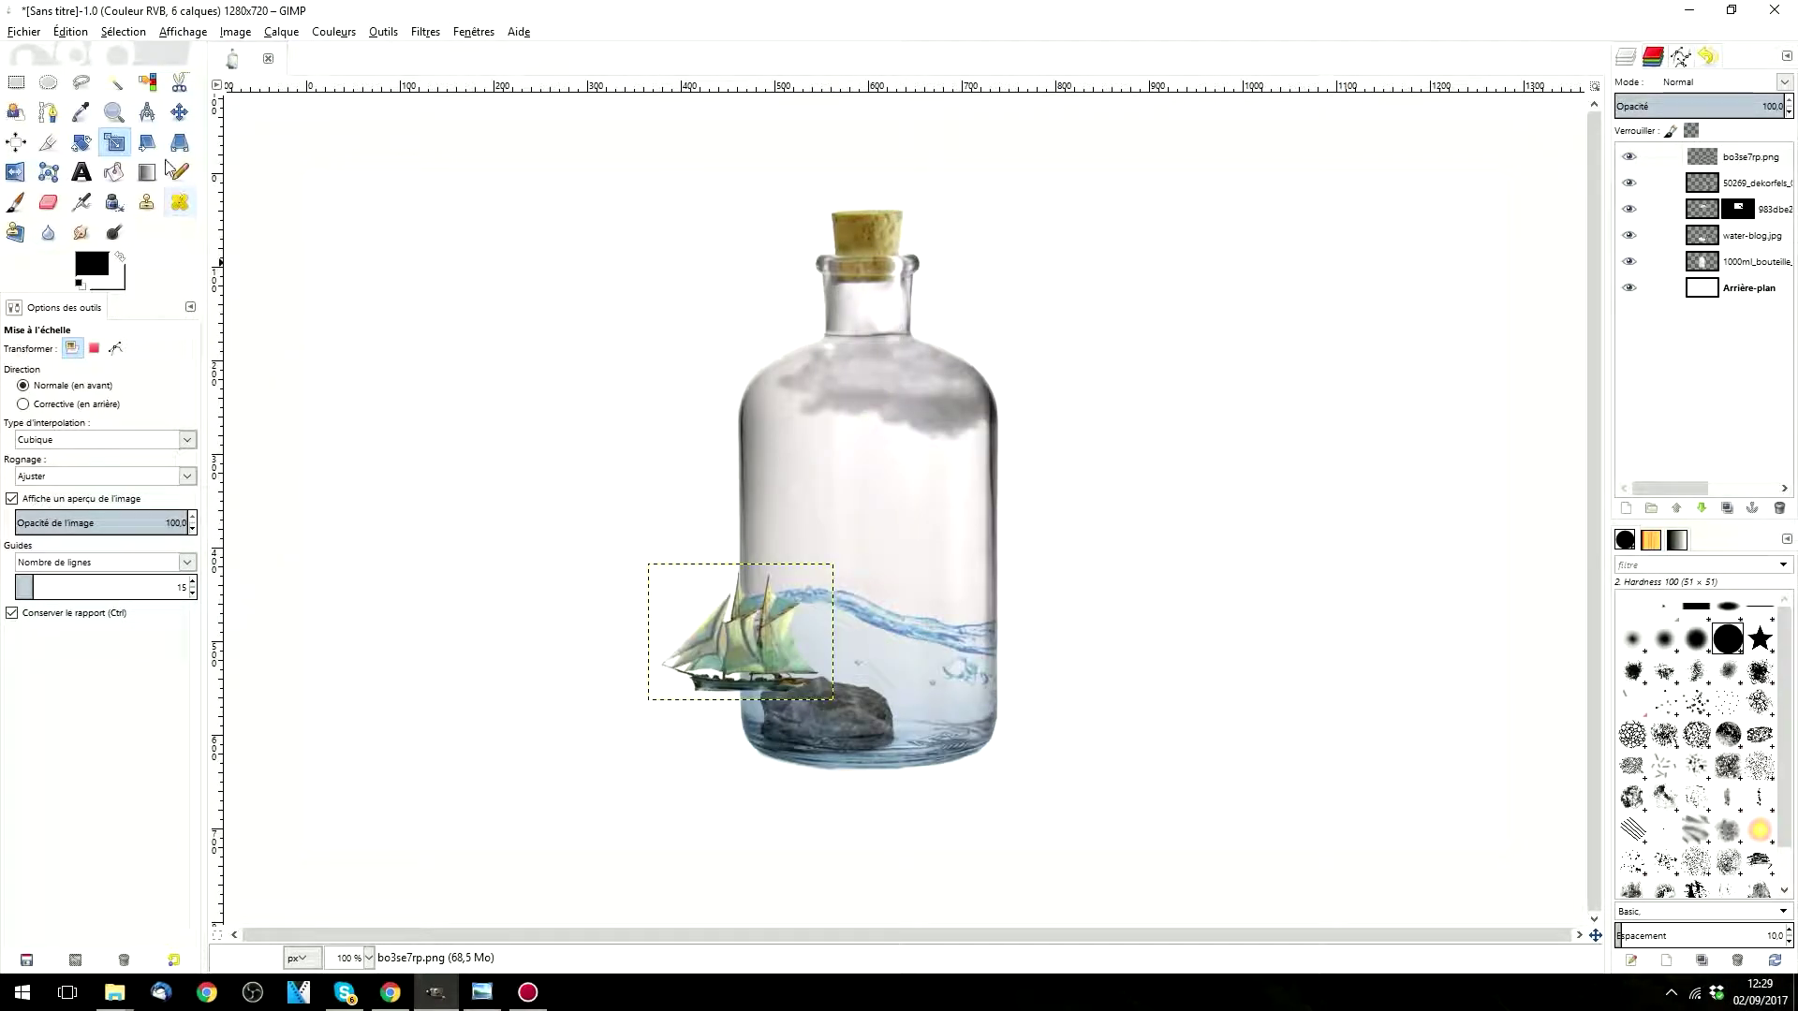
click(179, 111)
drag(738, 671, 891, 598)
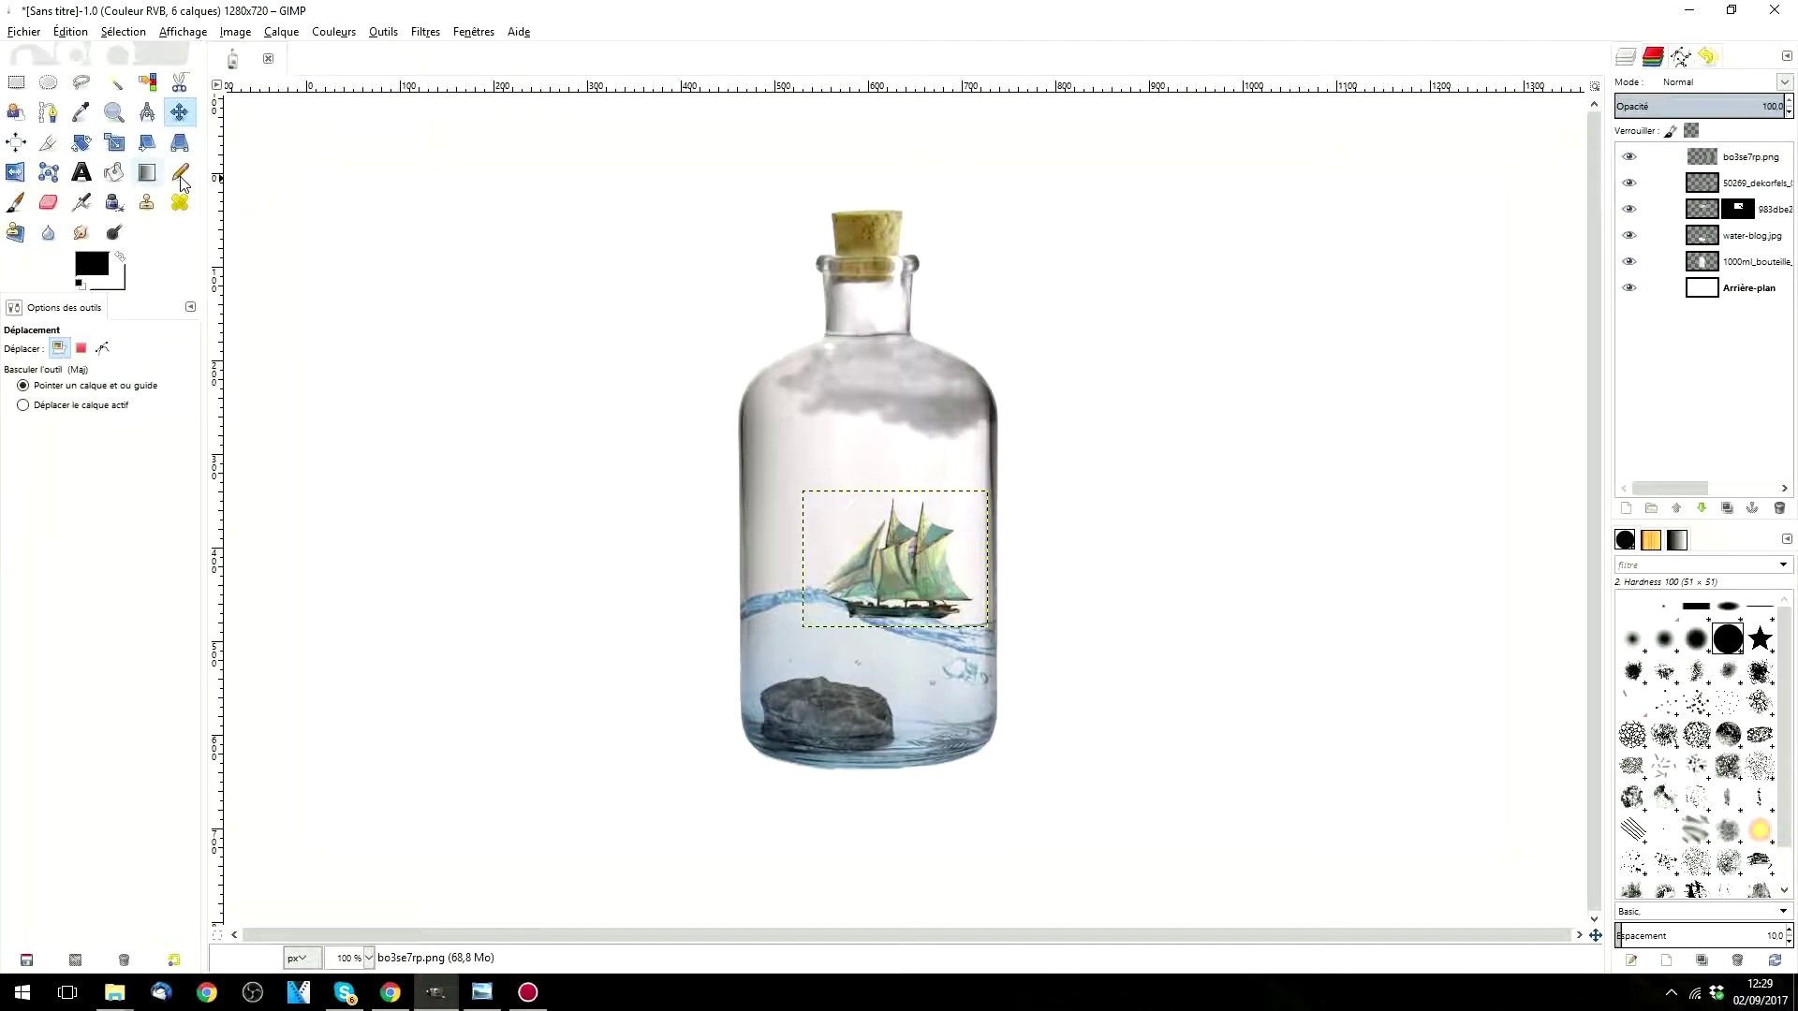
Step: Scale the ship layer down slightly further and set it down on the wave near the bottle's right side
click(114, 142)
click(880, 573)
drag(386, 451, 386, 450)
click(486, 526)
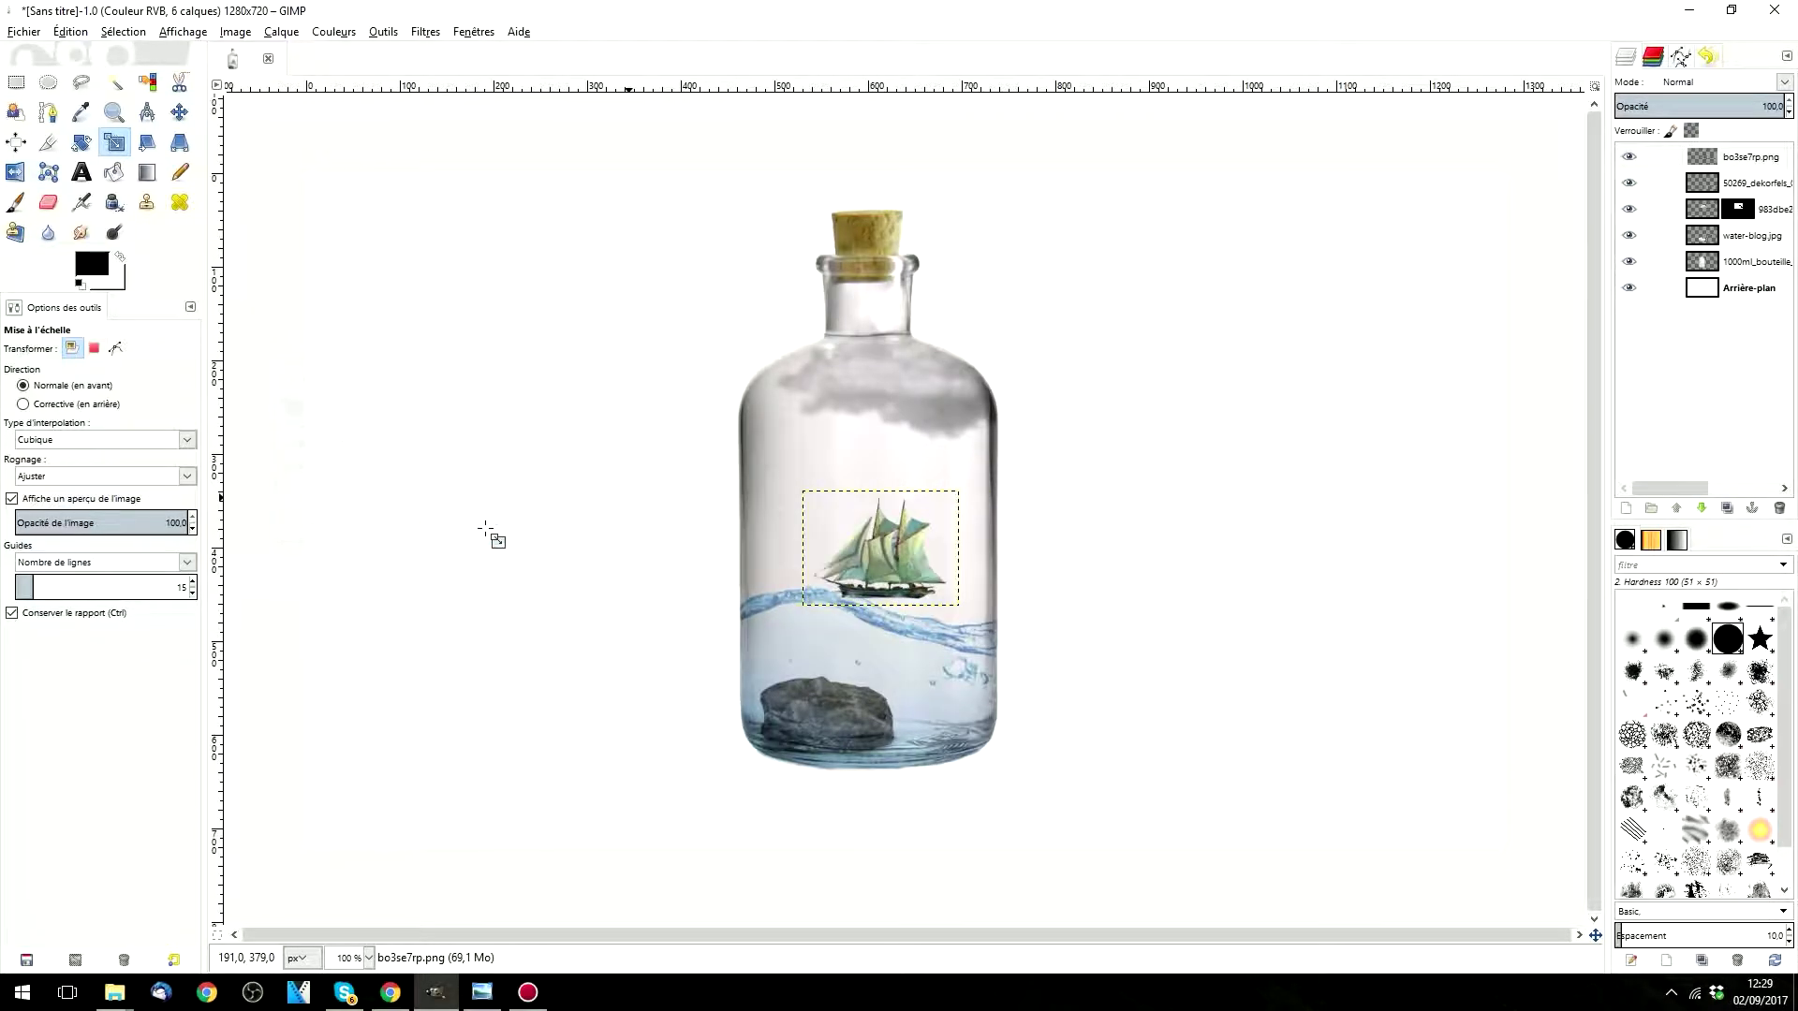
click(179, 111)
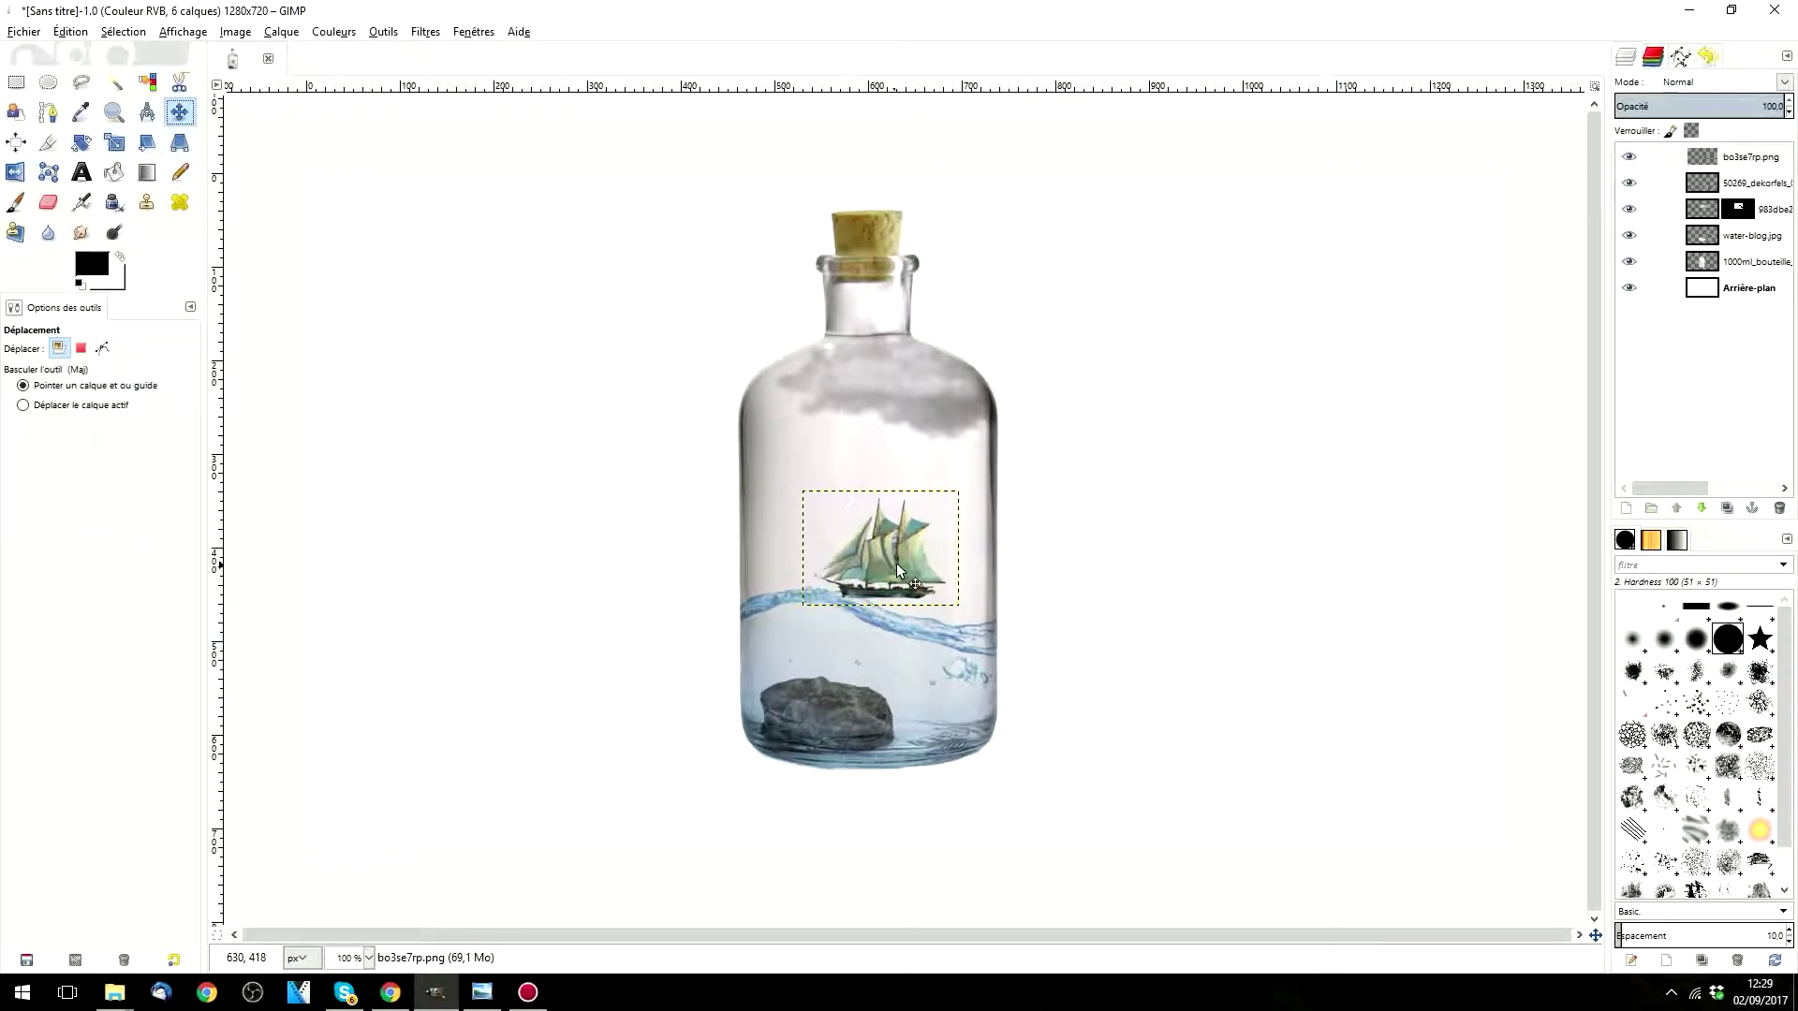
drag(897, 569, 920, 590)
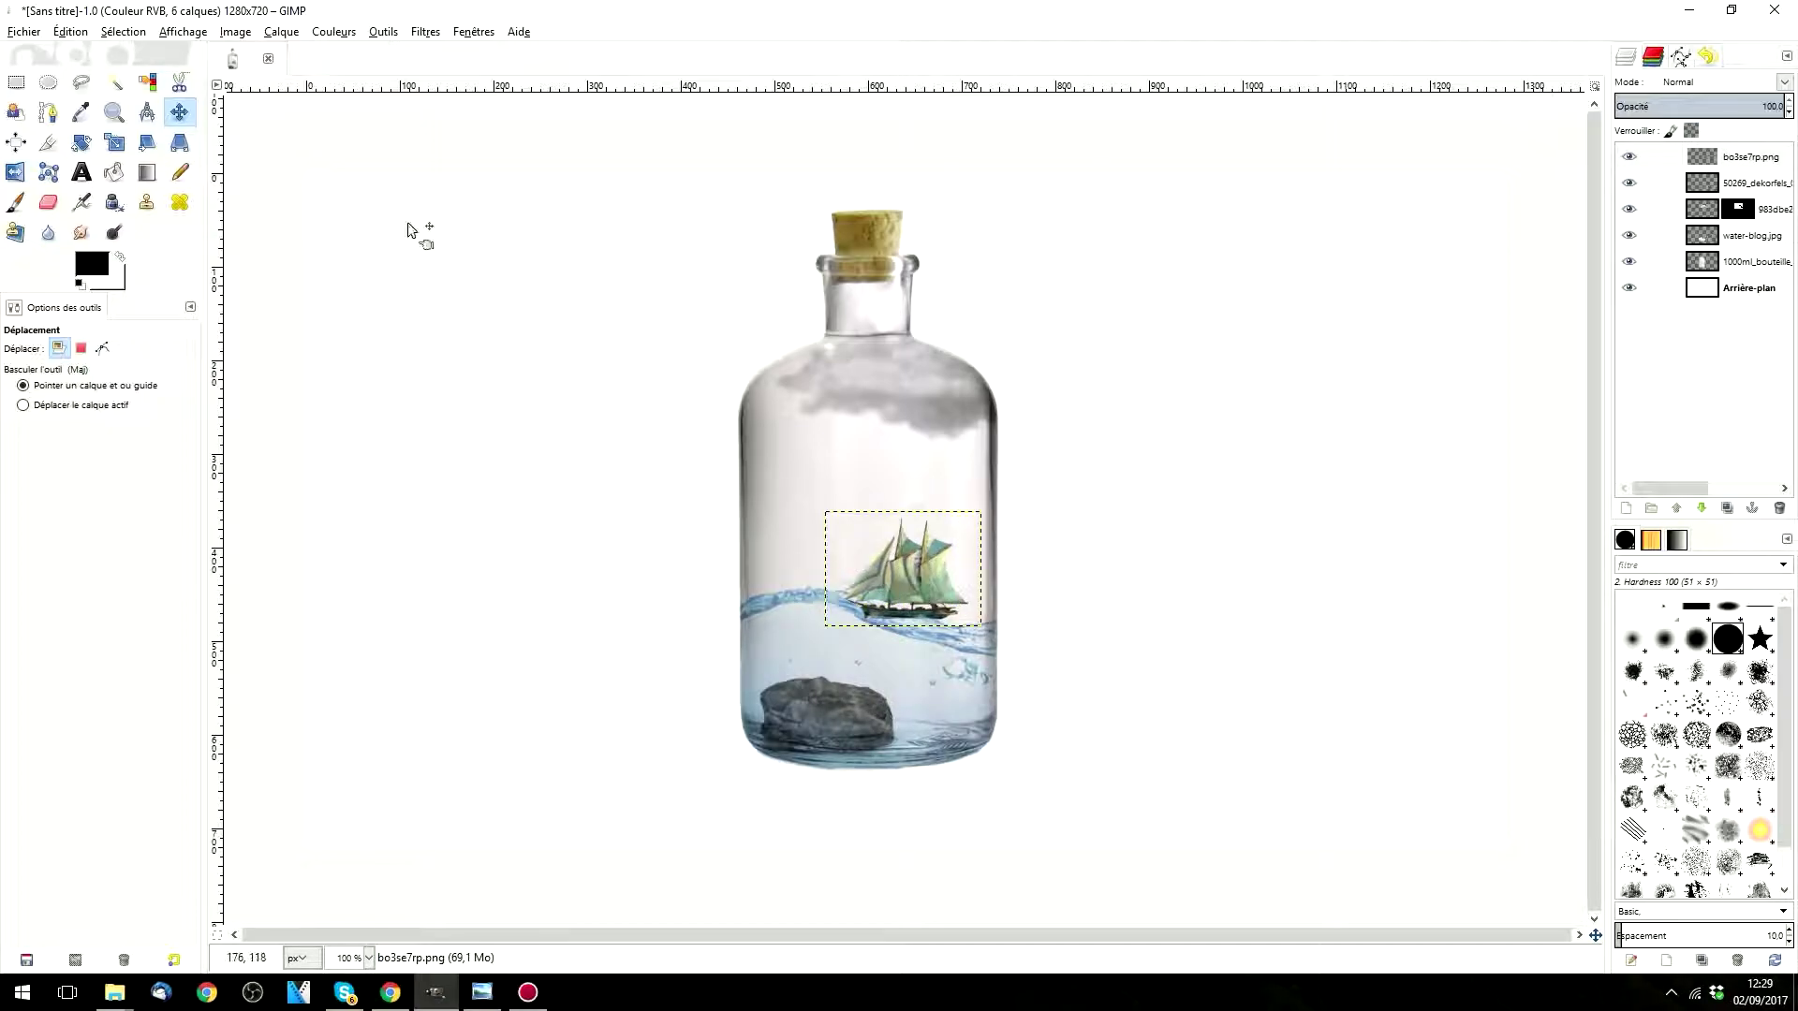
Step: Rotate the ship clockwise to follow the slope of the wave and reposition its hull on the water line
click(90, 145)
click(833, 592)
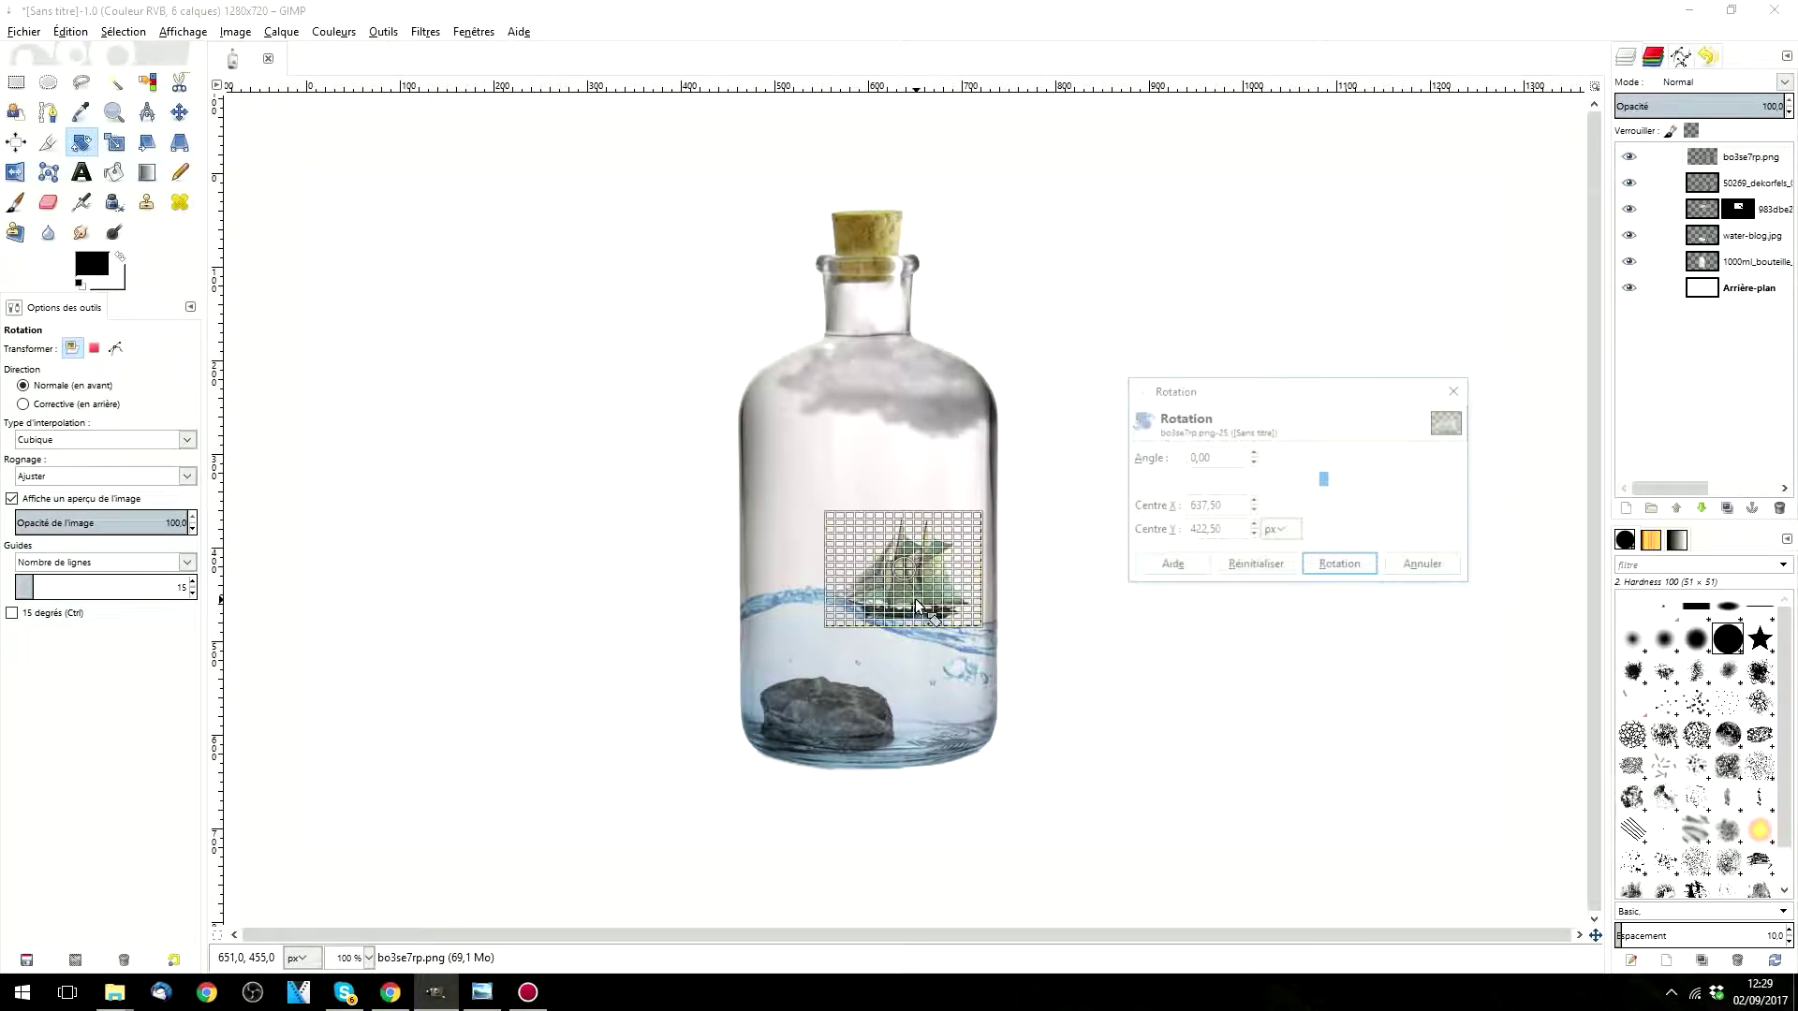
drag(1341, 487, 1341, 490)
click(1355, 568)
scroll(942, 666, up, 4)
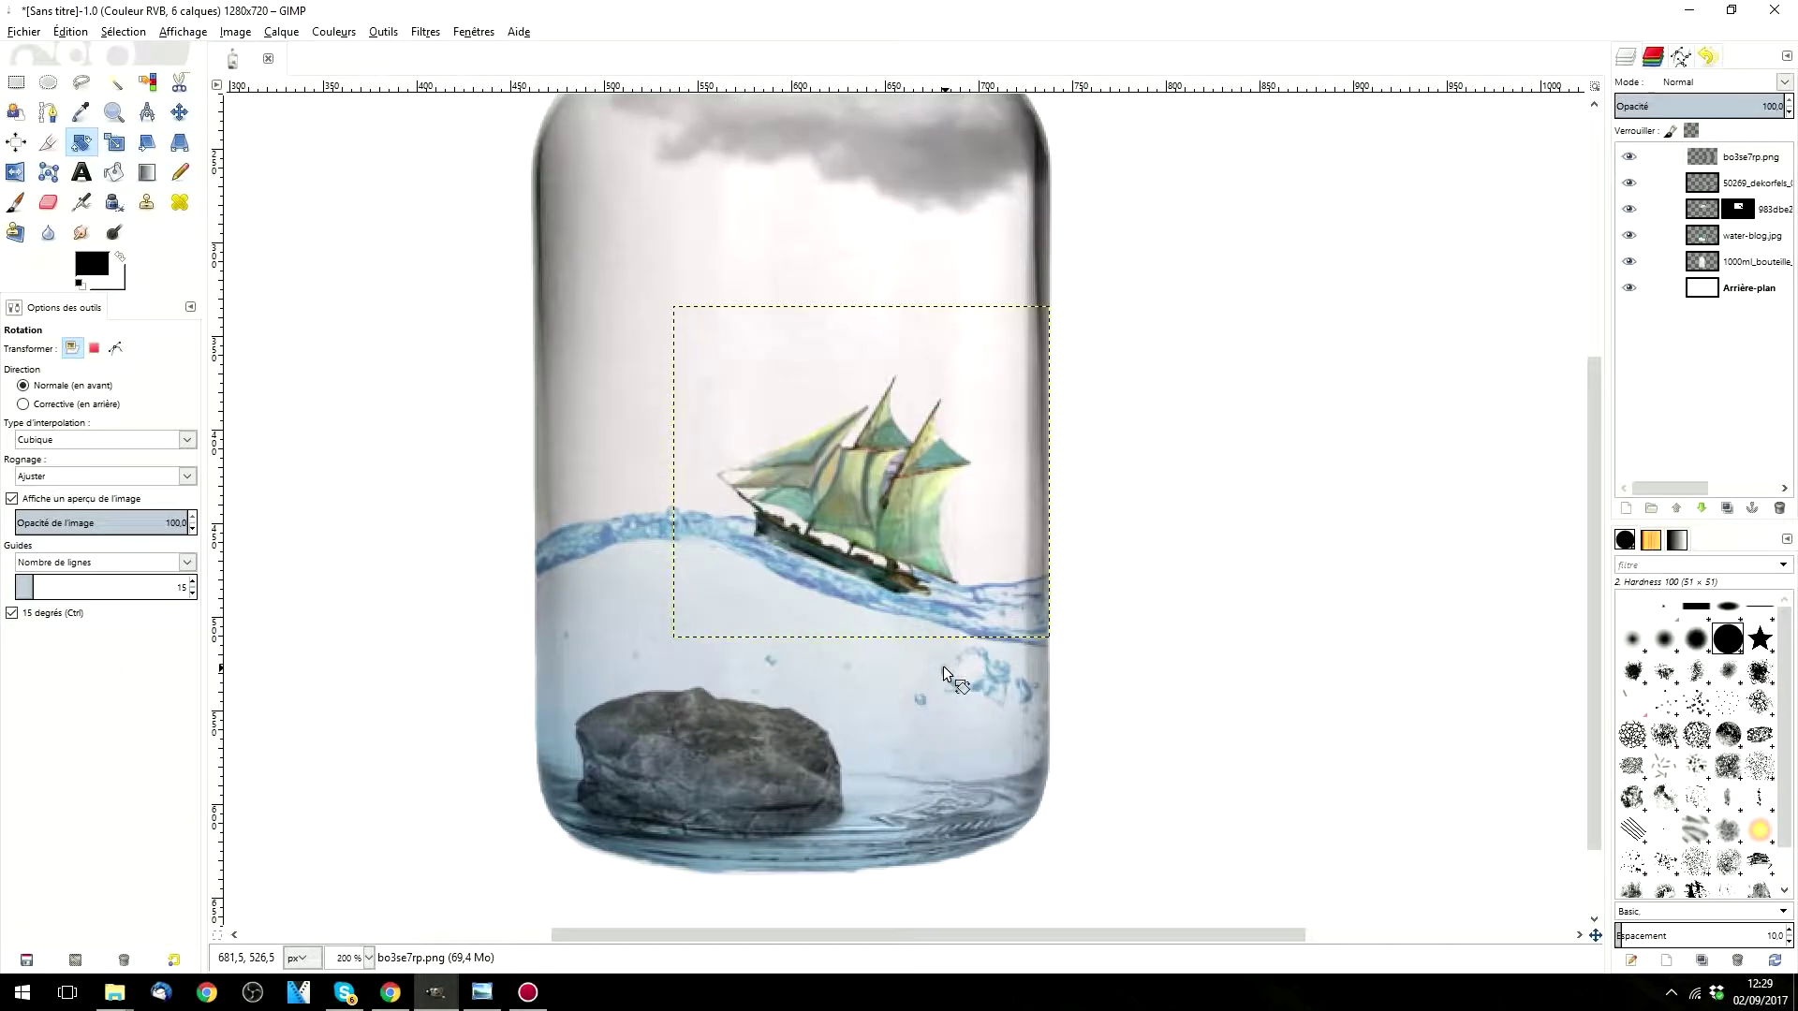
click(179, 112)
drag(863, 454, 913, 470)
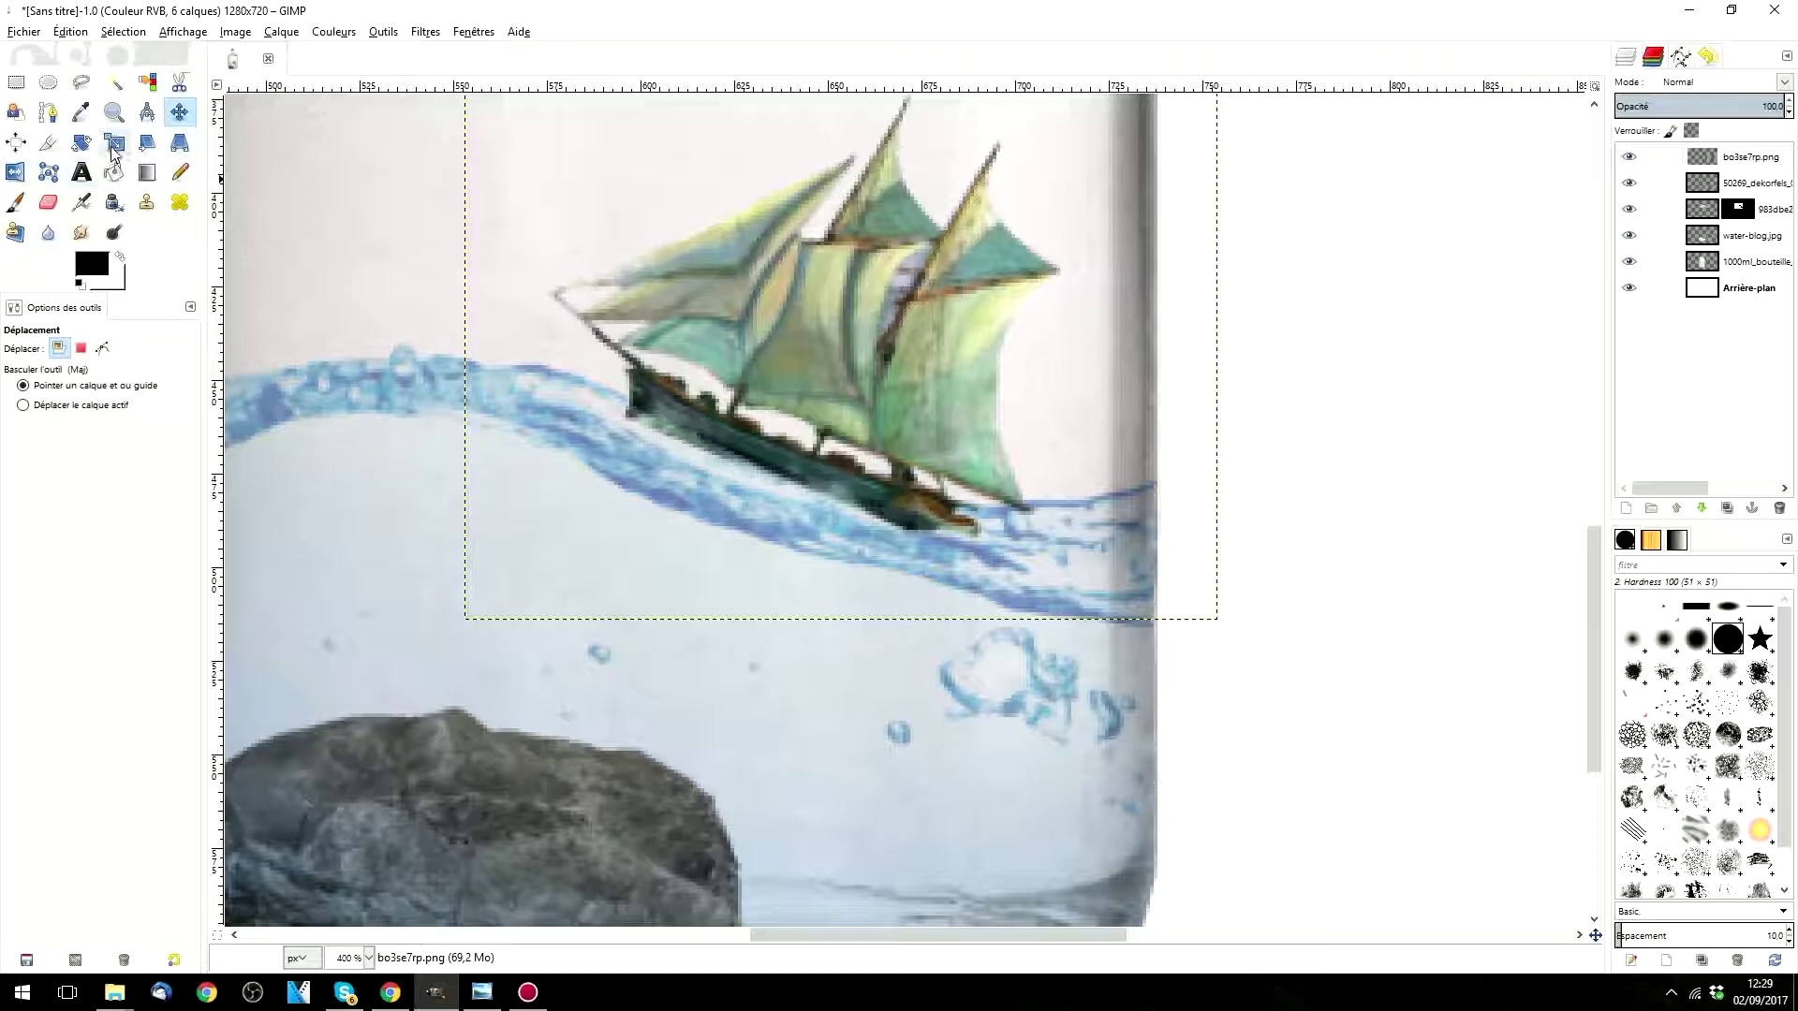
Step: Rotate the ship layer by -10.07° to reduce its tilt and check how it sits on the wave
click(79, 144)
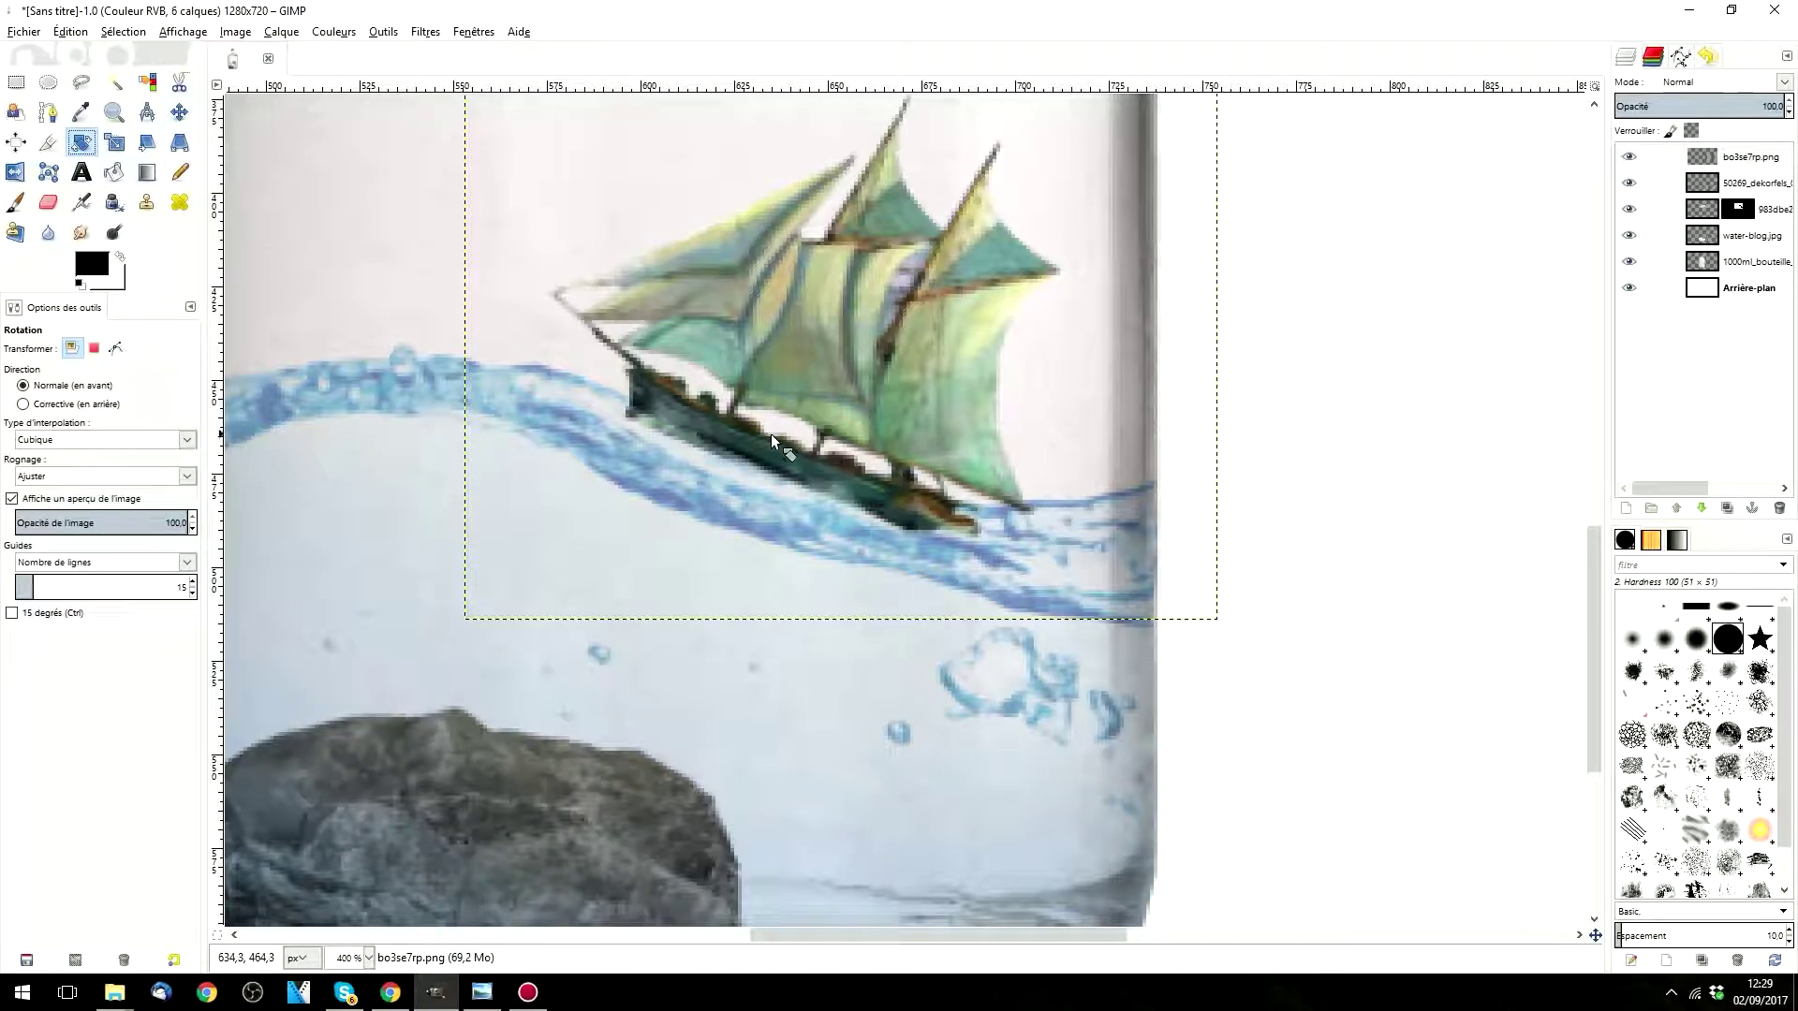
click(823, 446)
drag(1325, 479, 1319, 497)
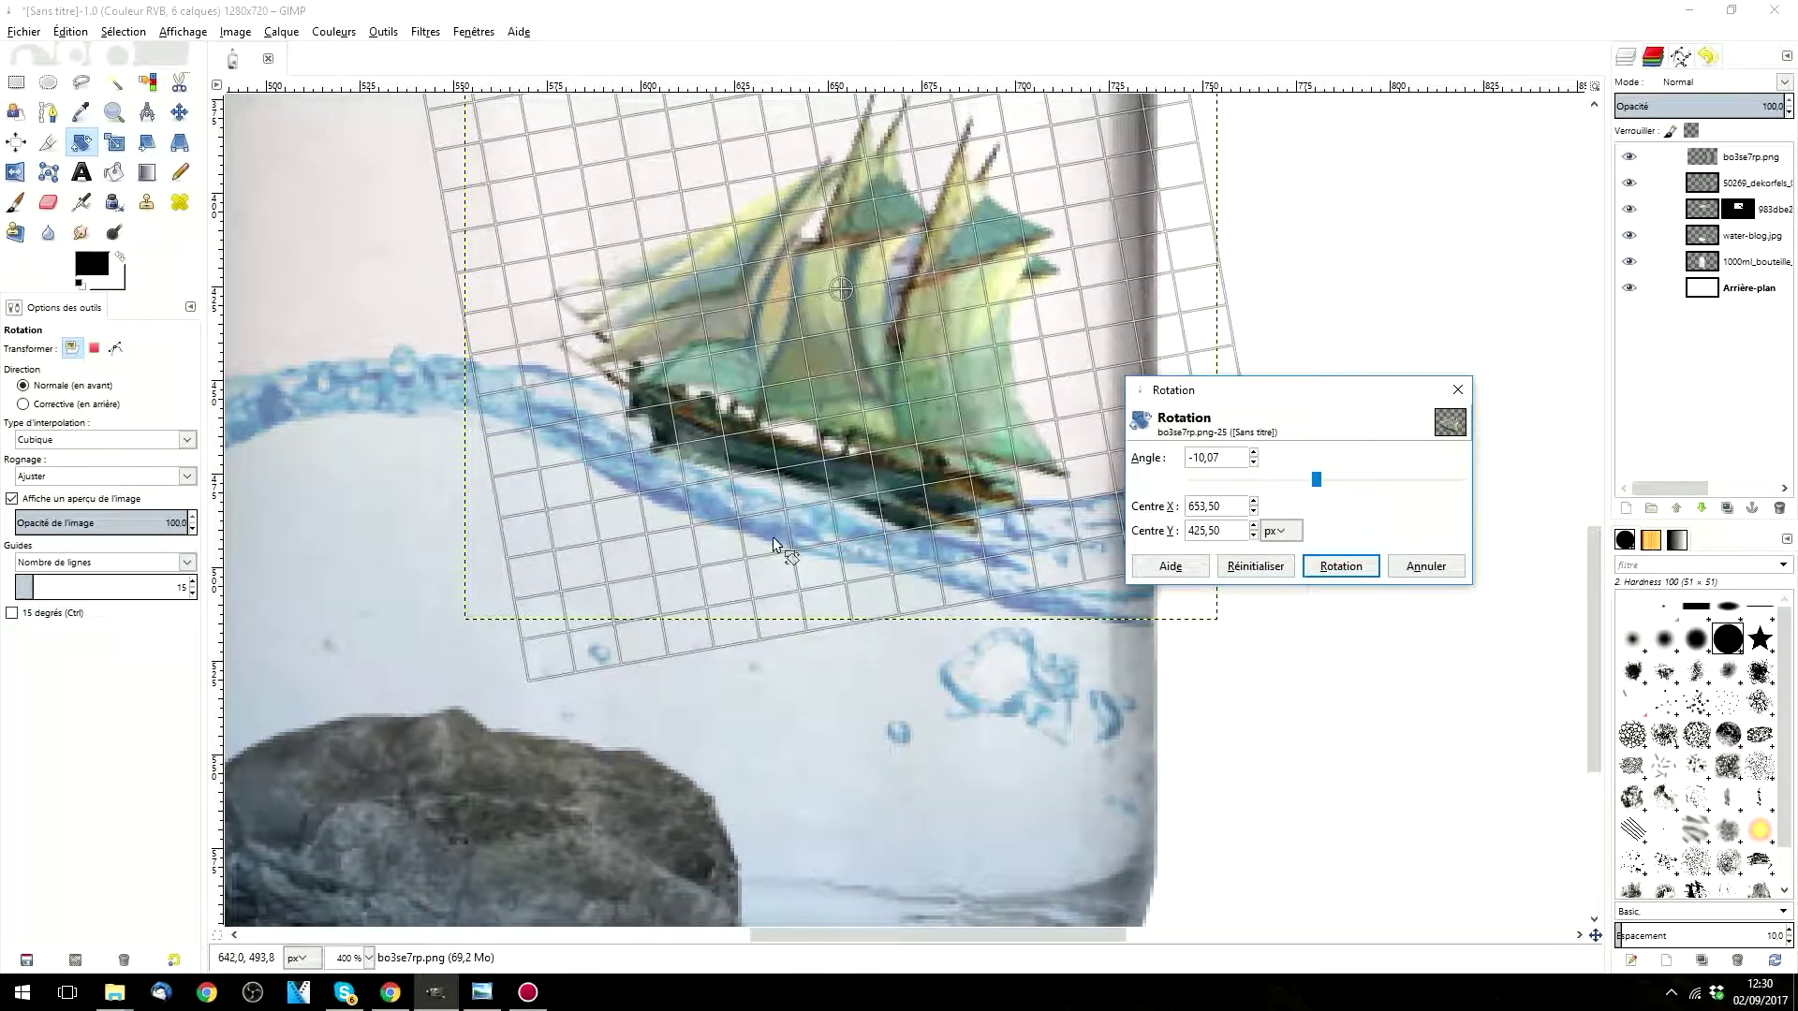
click(1341, 566)
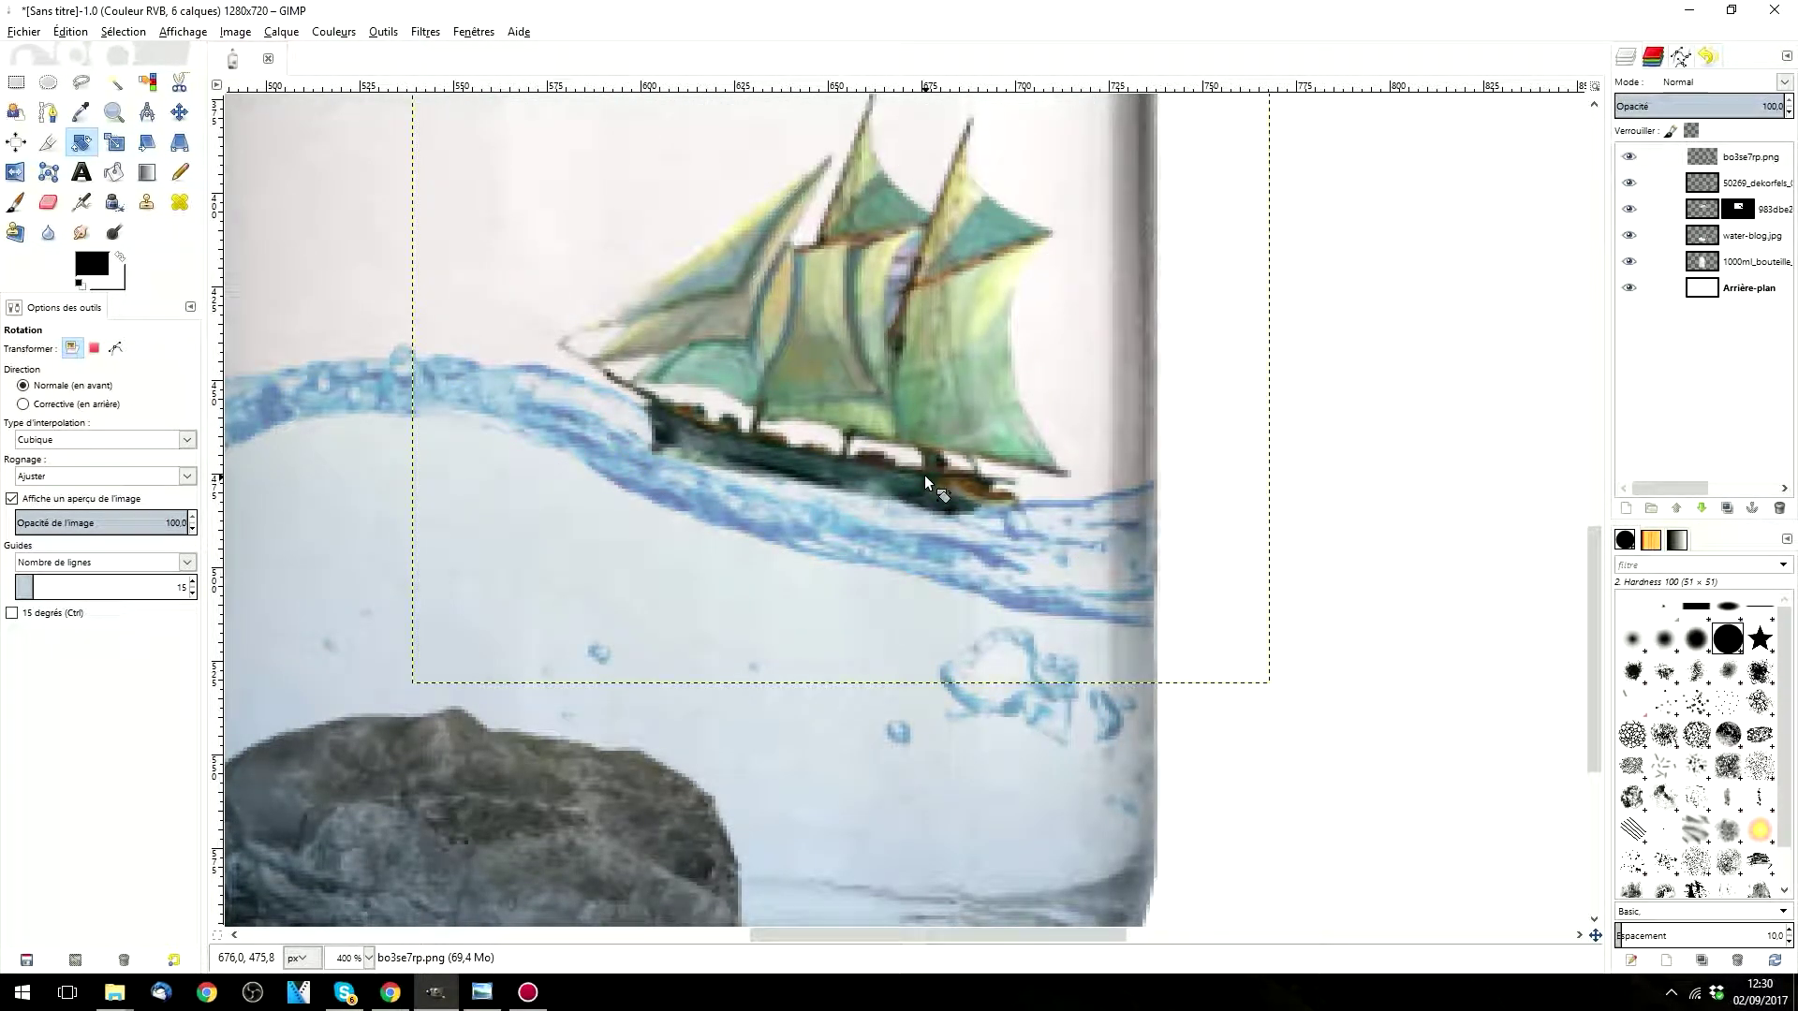
scroll(957, 530, down, 4)
scroll(852, 532, up, 3)
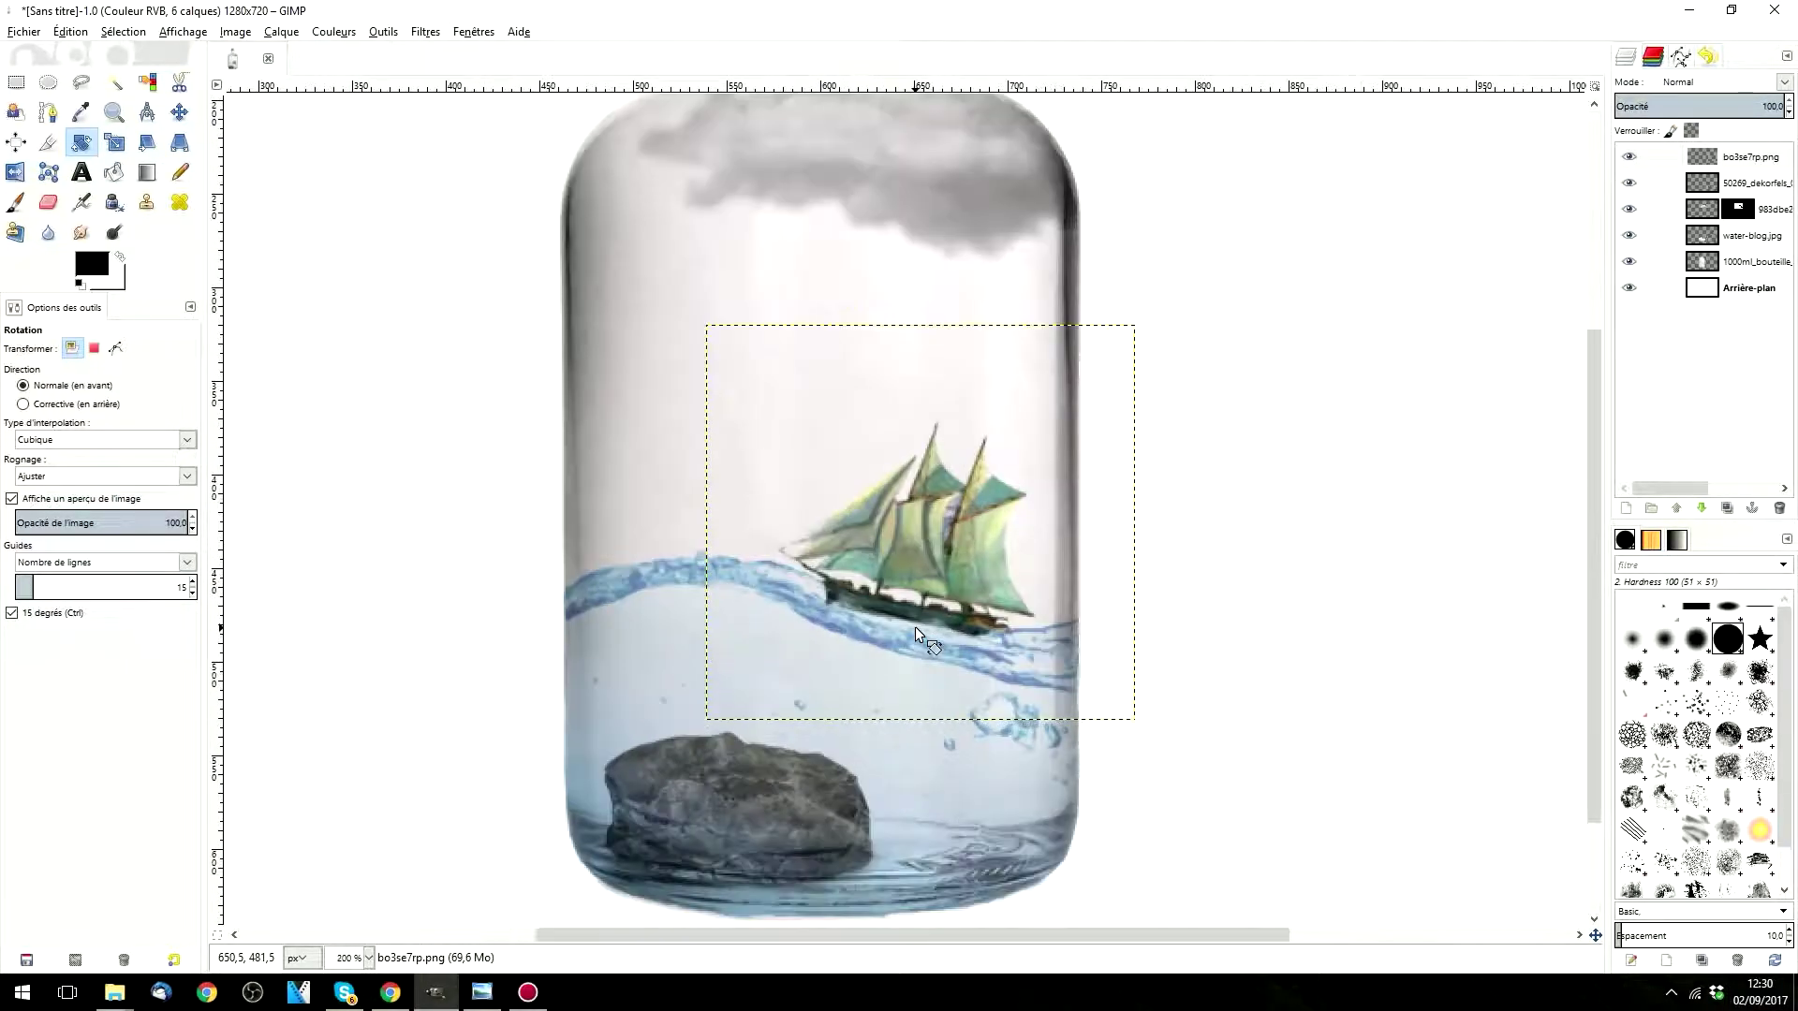
scroll(826, 607, up, 2)
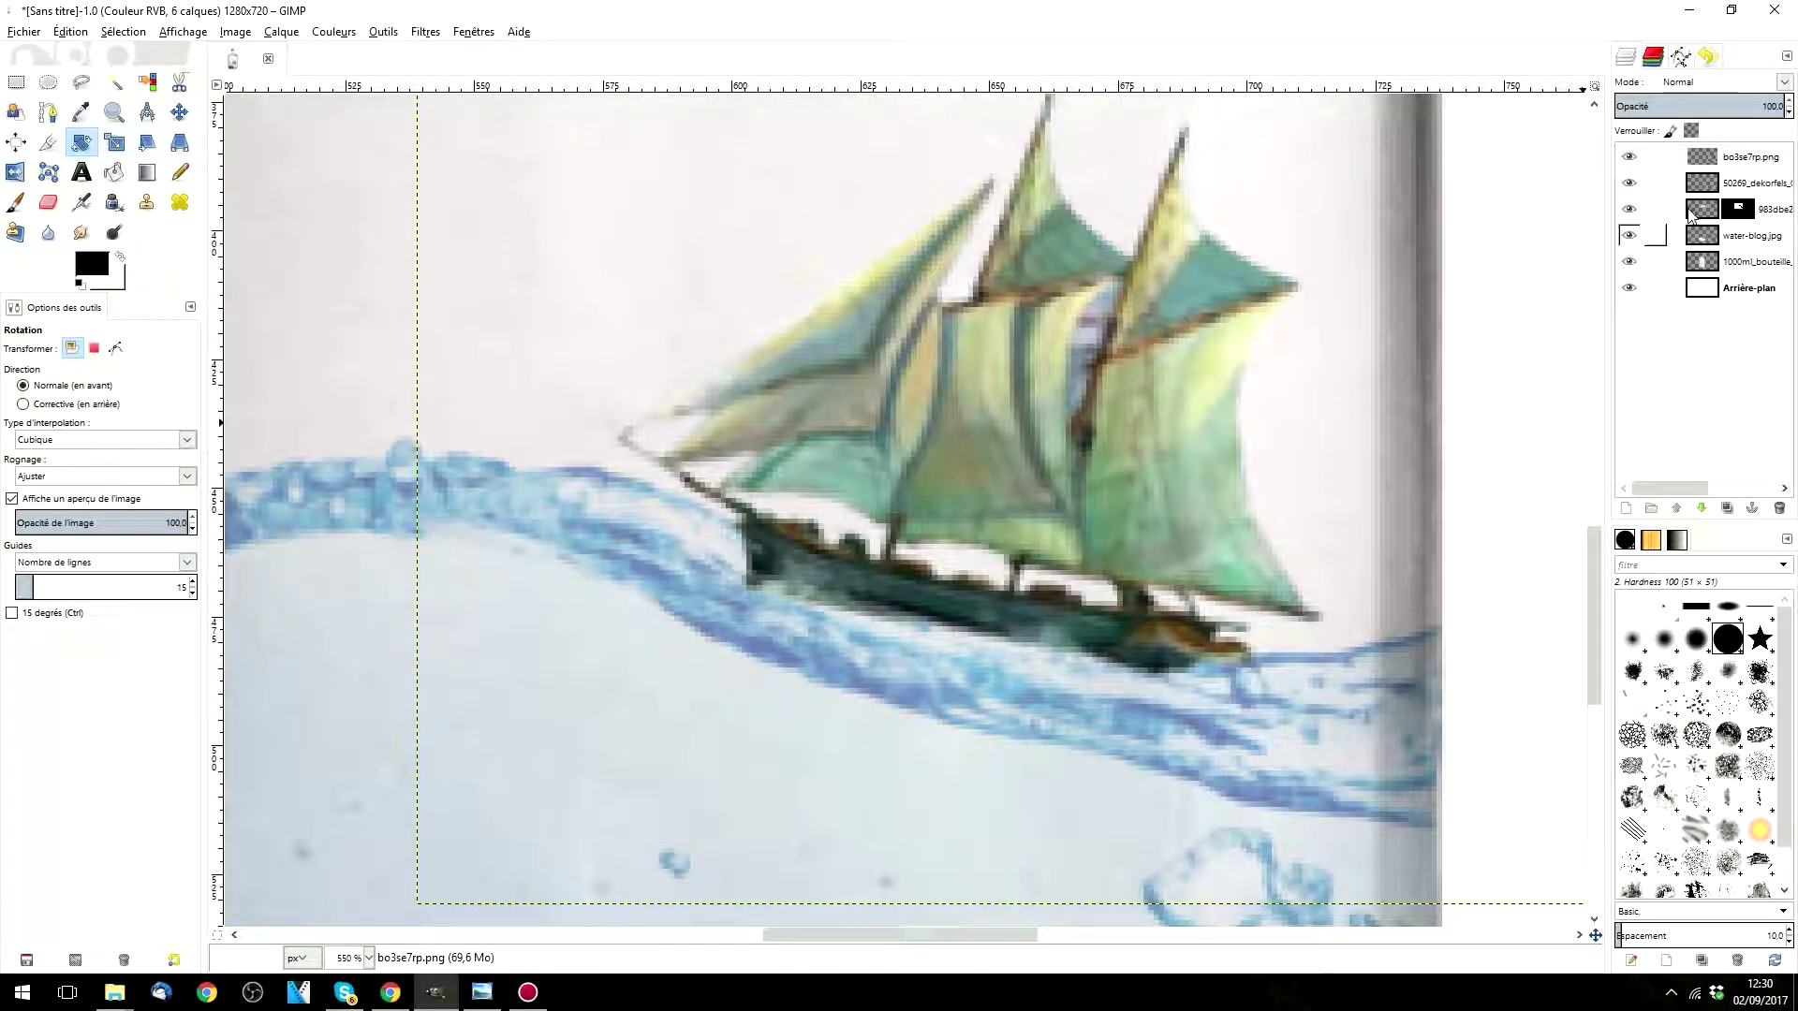
Step: Add a white (full opacity) layer mask to the ship layer bo3se7rp.png
click(1744, 159)
right_click(1742, 159)
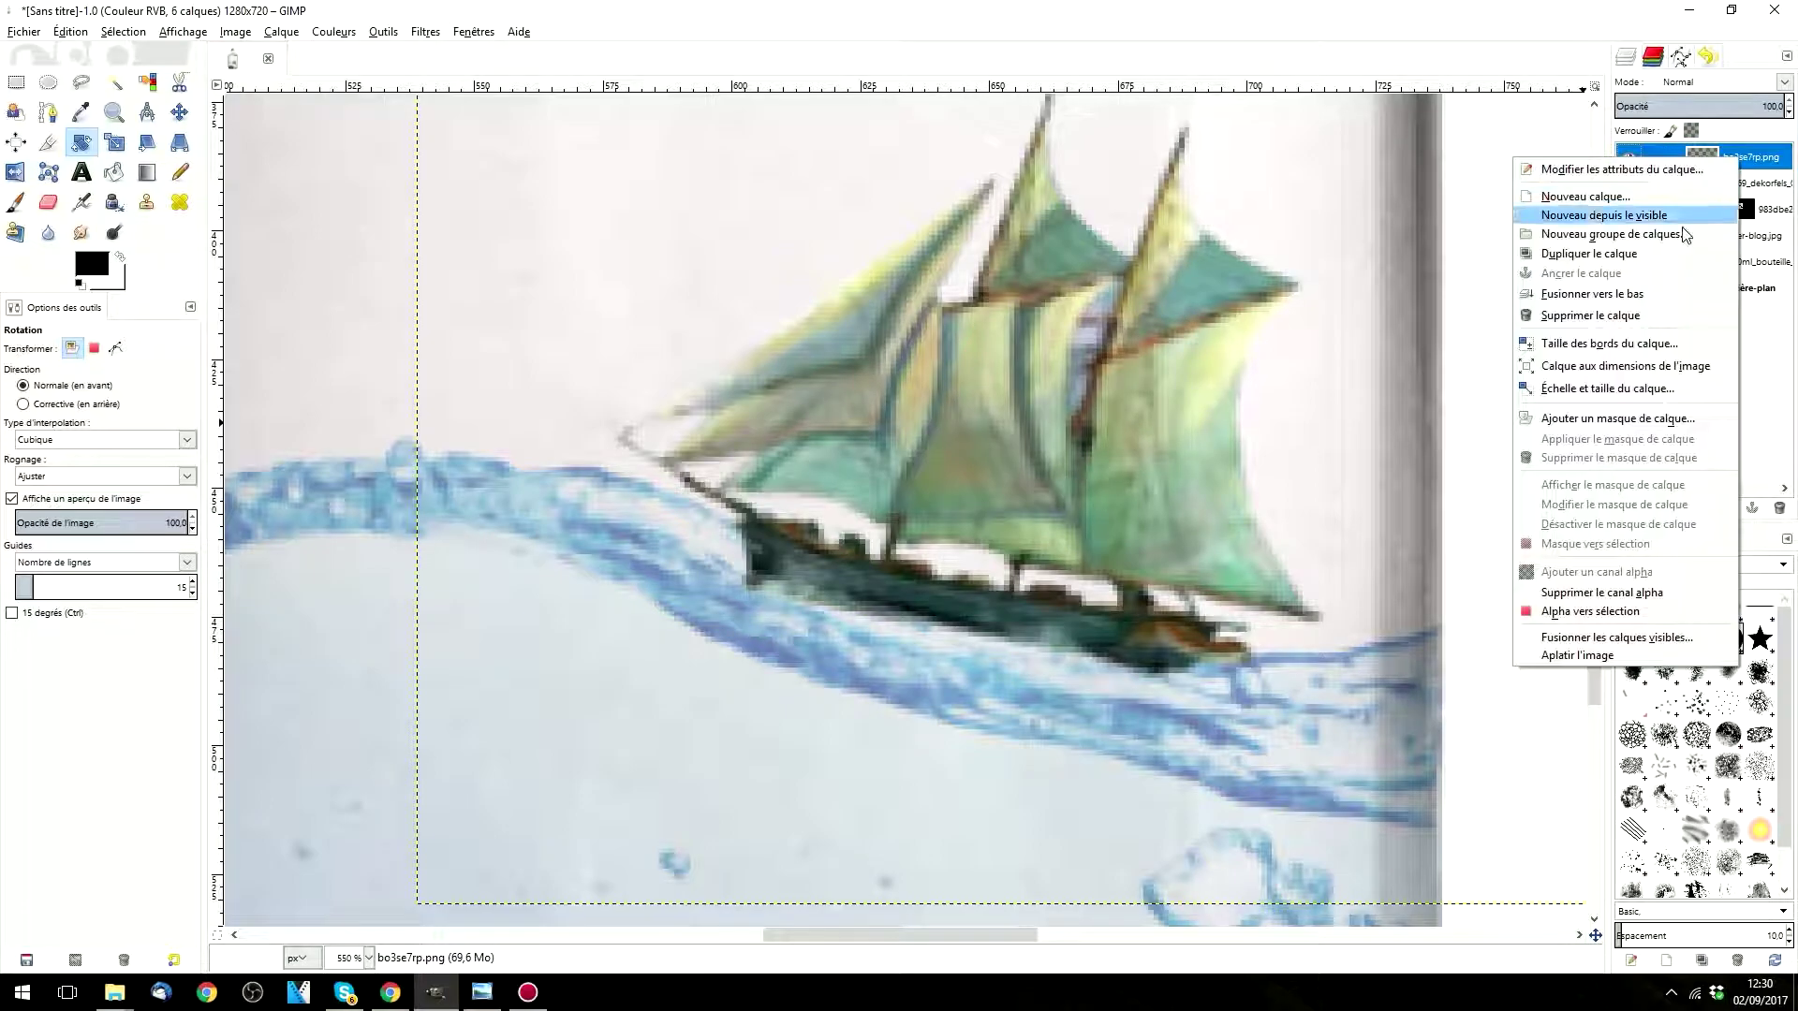
click(1577, 420)
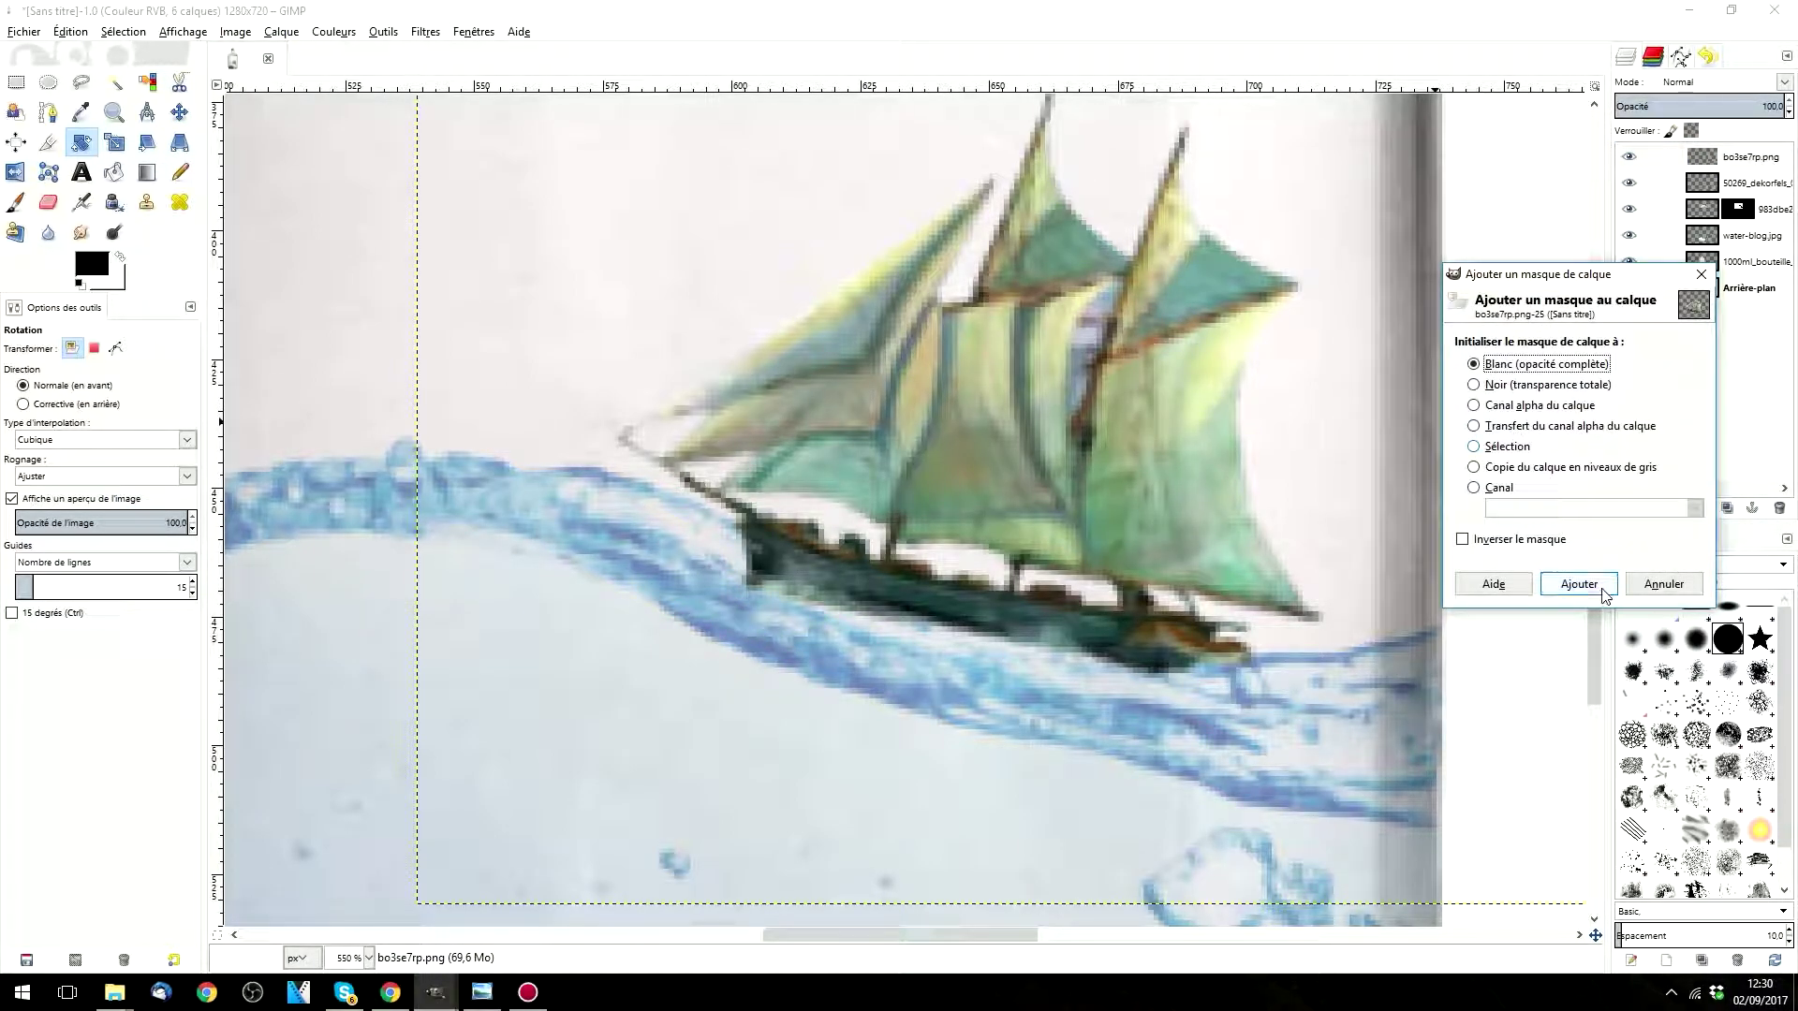
click(1605, 592)
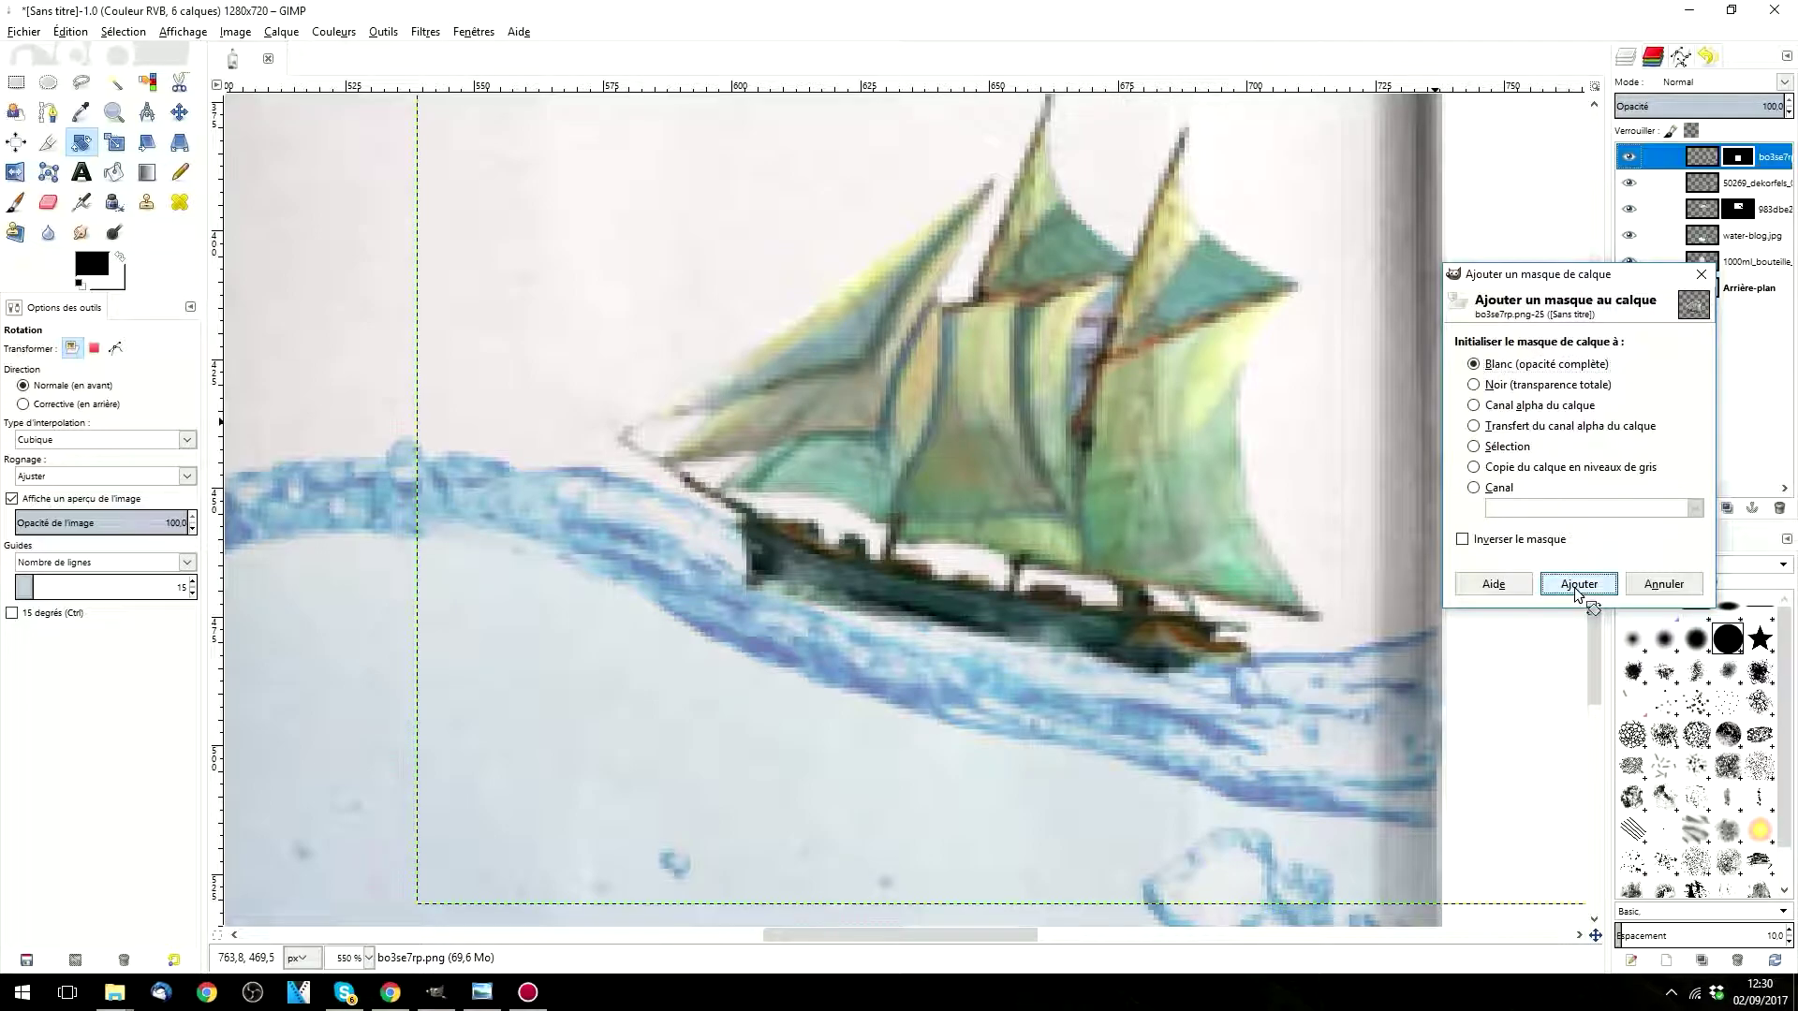
Step: Paint black on the ship's mask along the underside of the stern with the 2. Hardness 050 brush
click(15, 201)
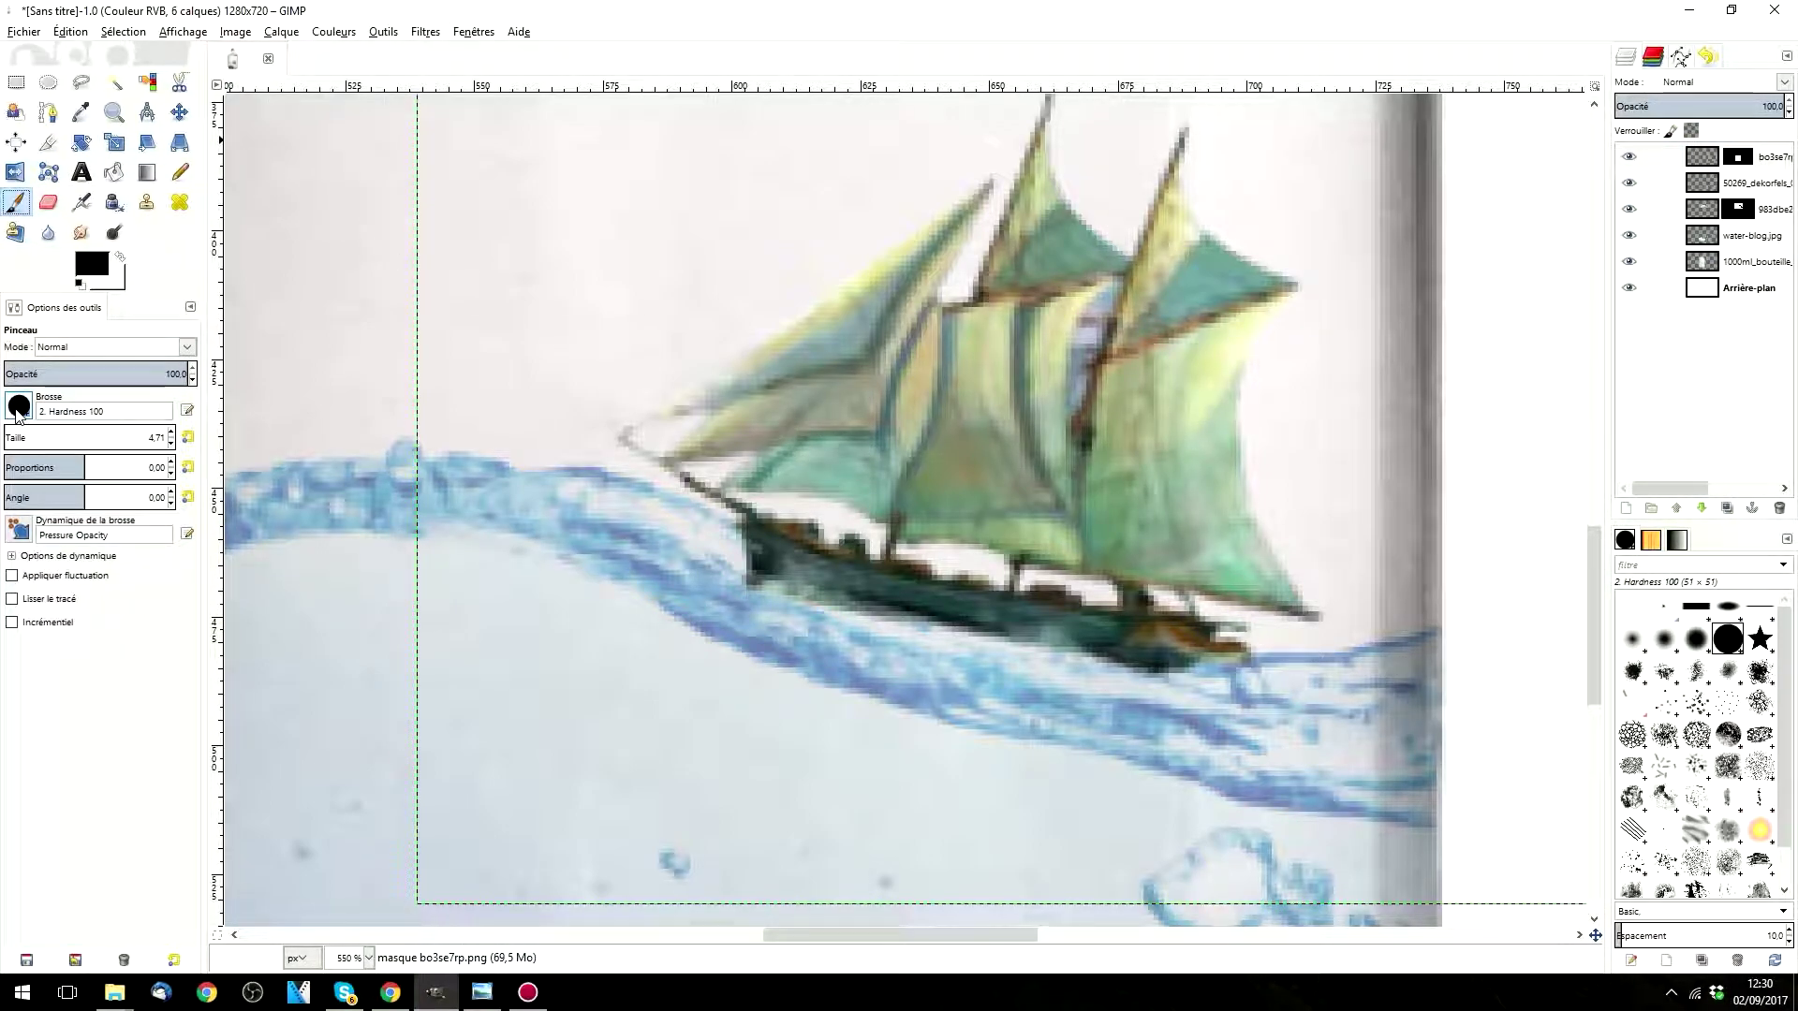
click(19, 408)
click(41, 468)
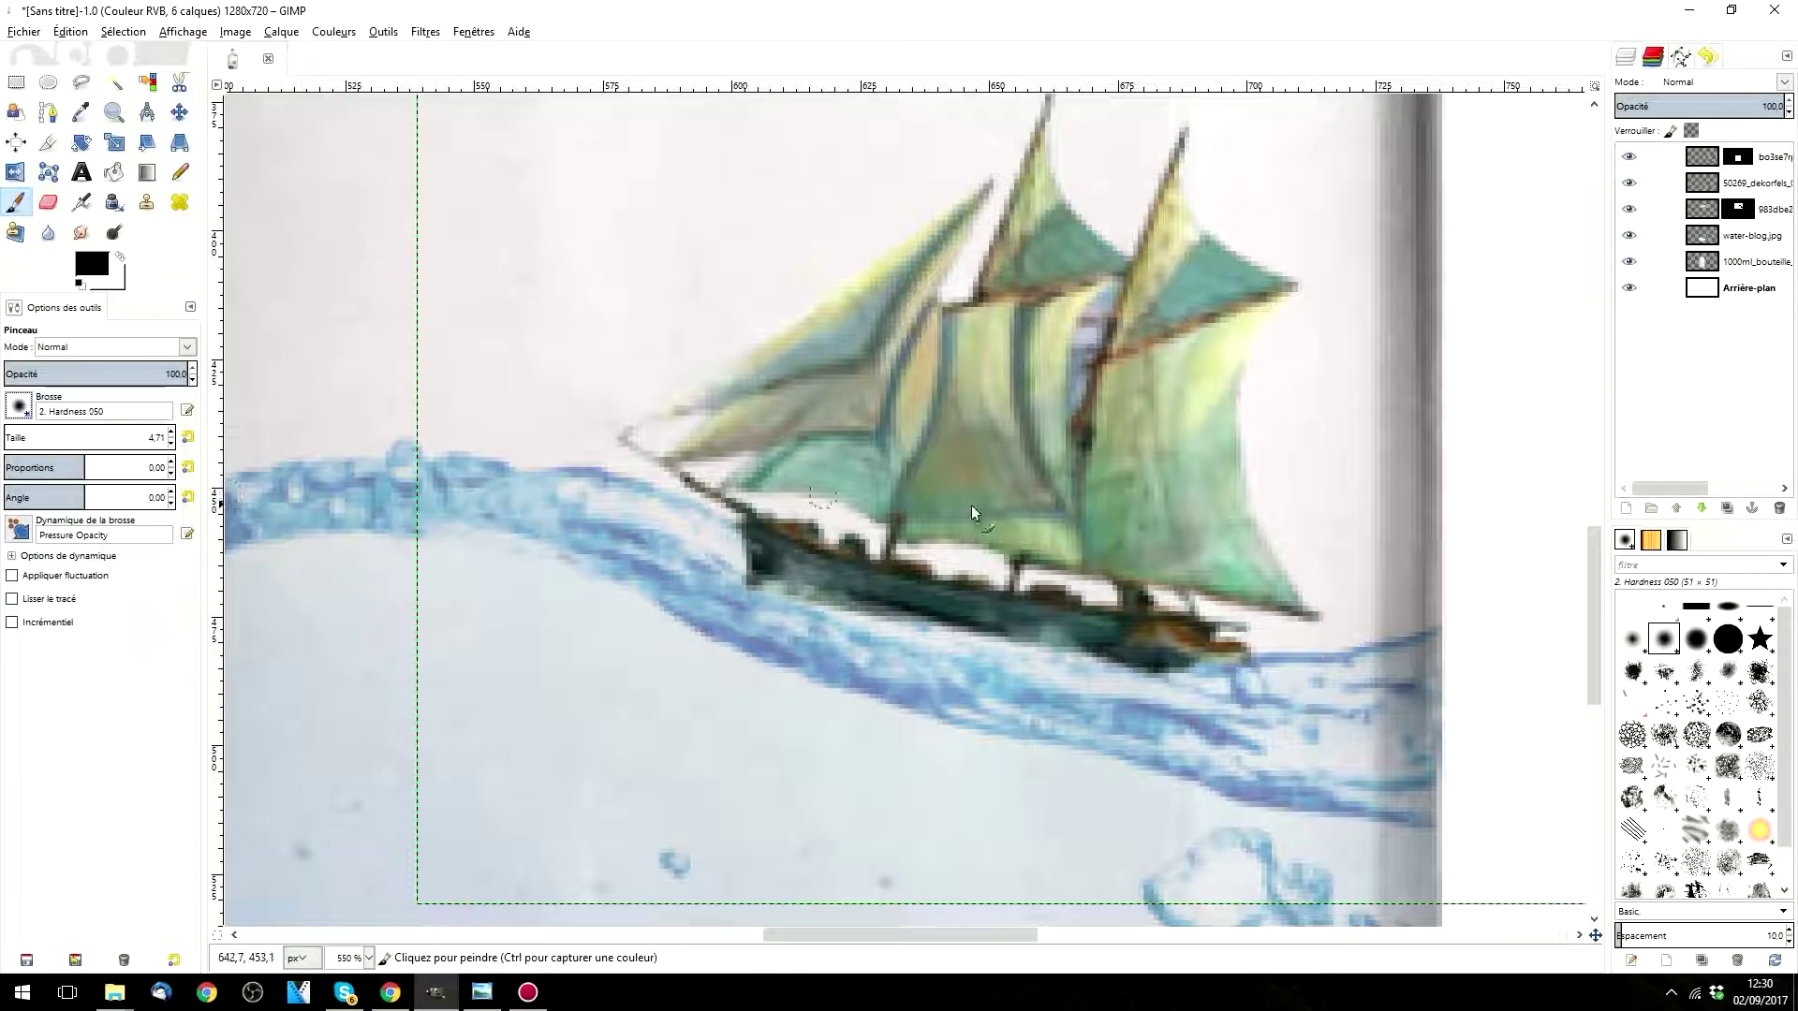
drag(1138, 666, 1113, 661)
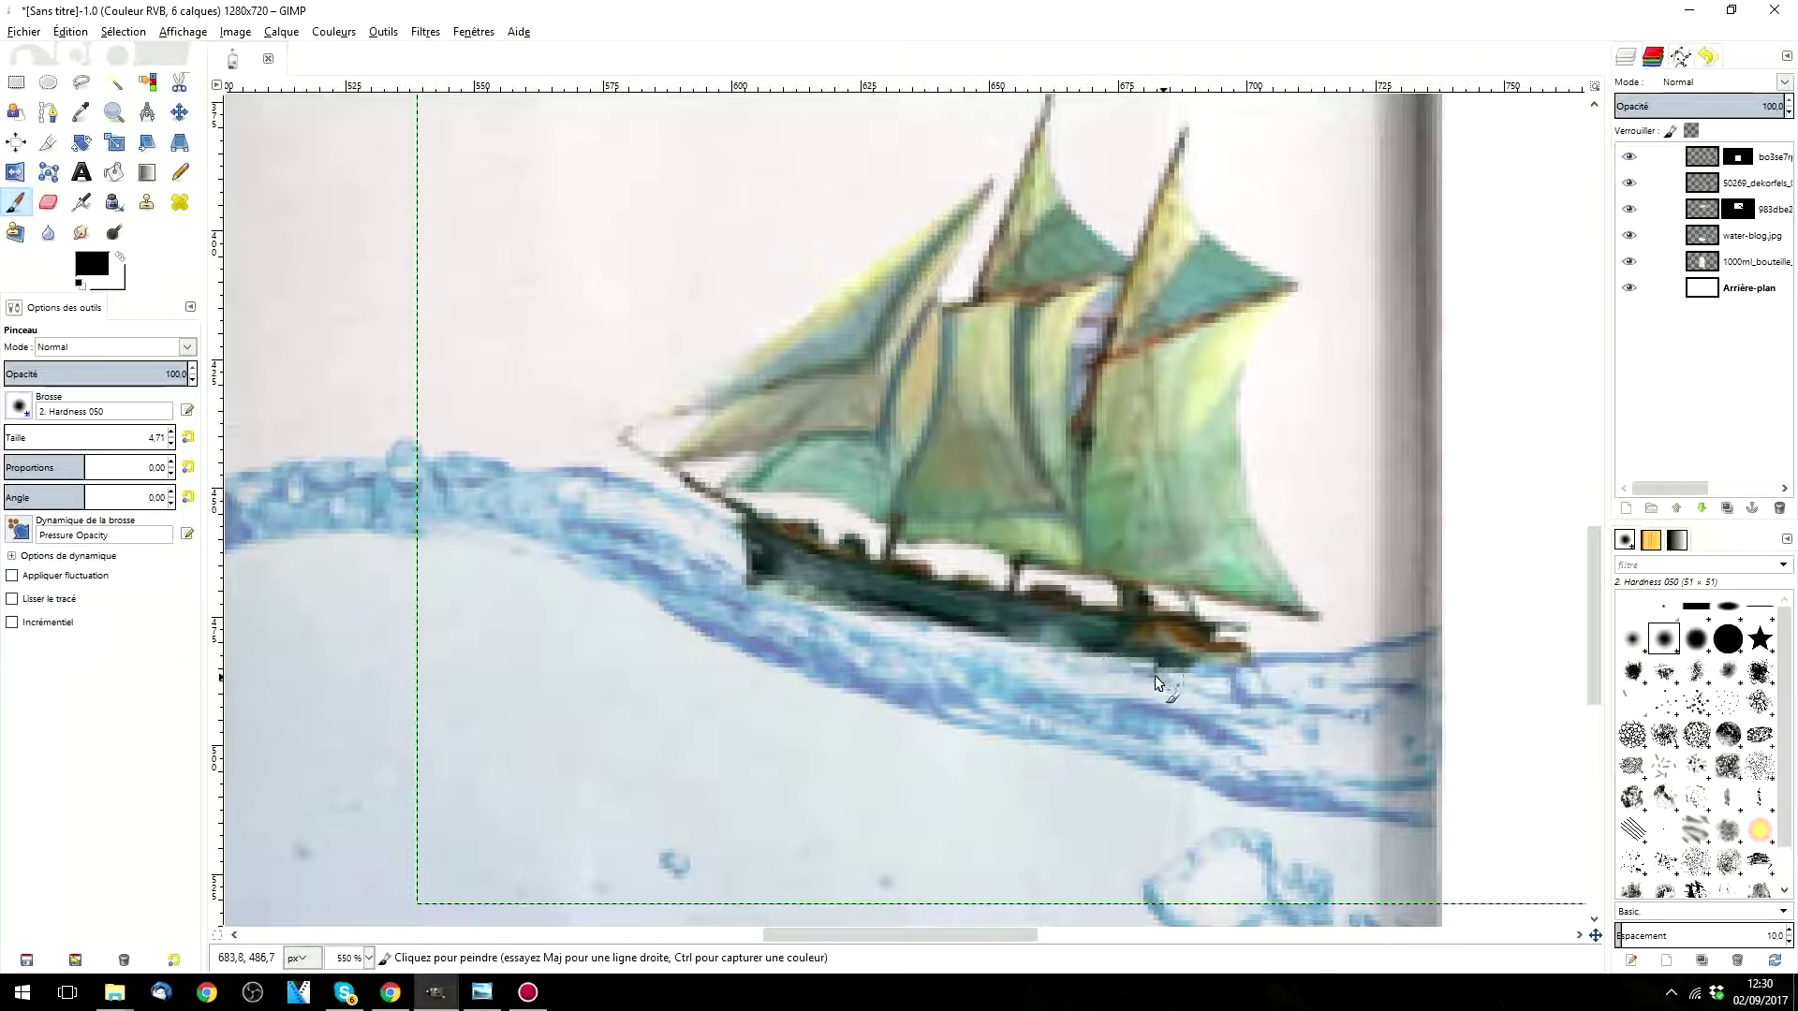
Step: Switch to the softer 2. Hardness 025 brush at size 52.67 and check how the hull blends with the water
click(20, 411)
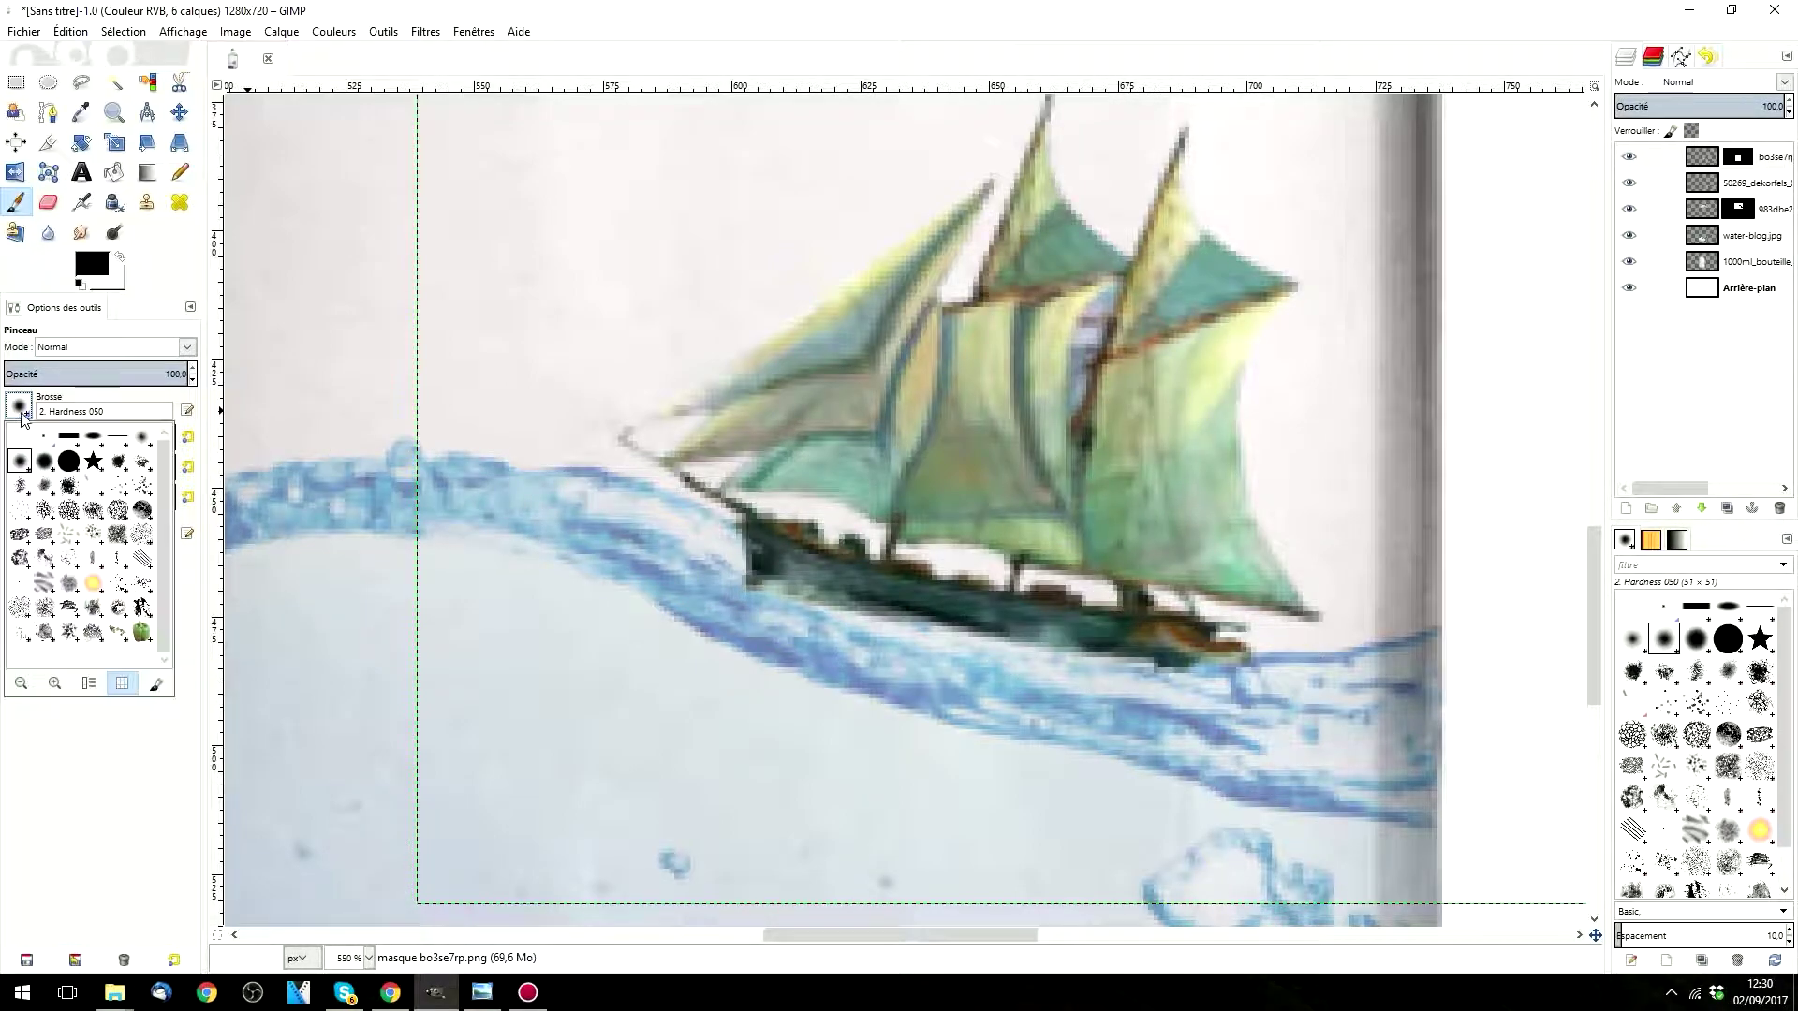
click(142, 436)
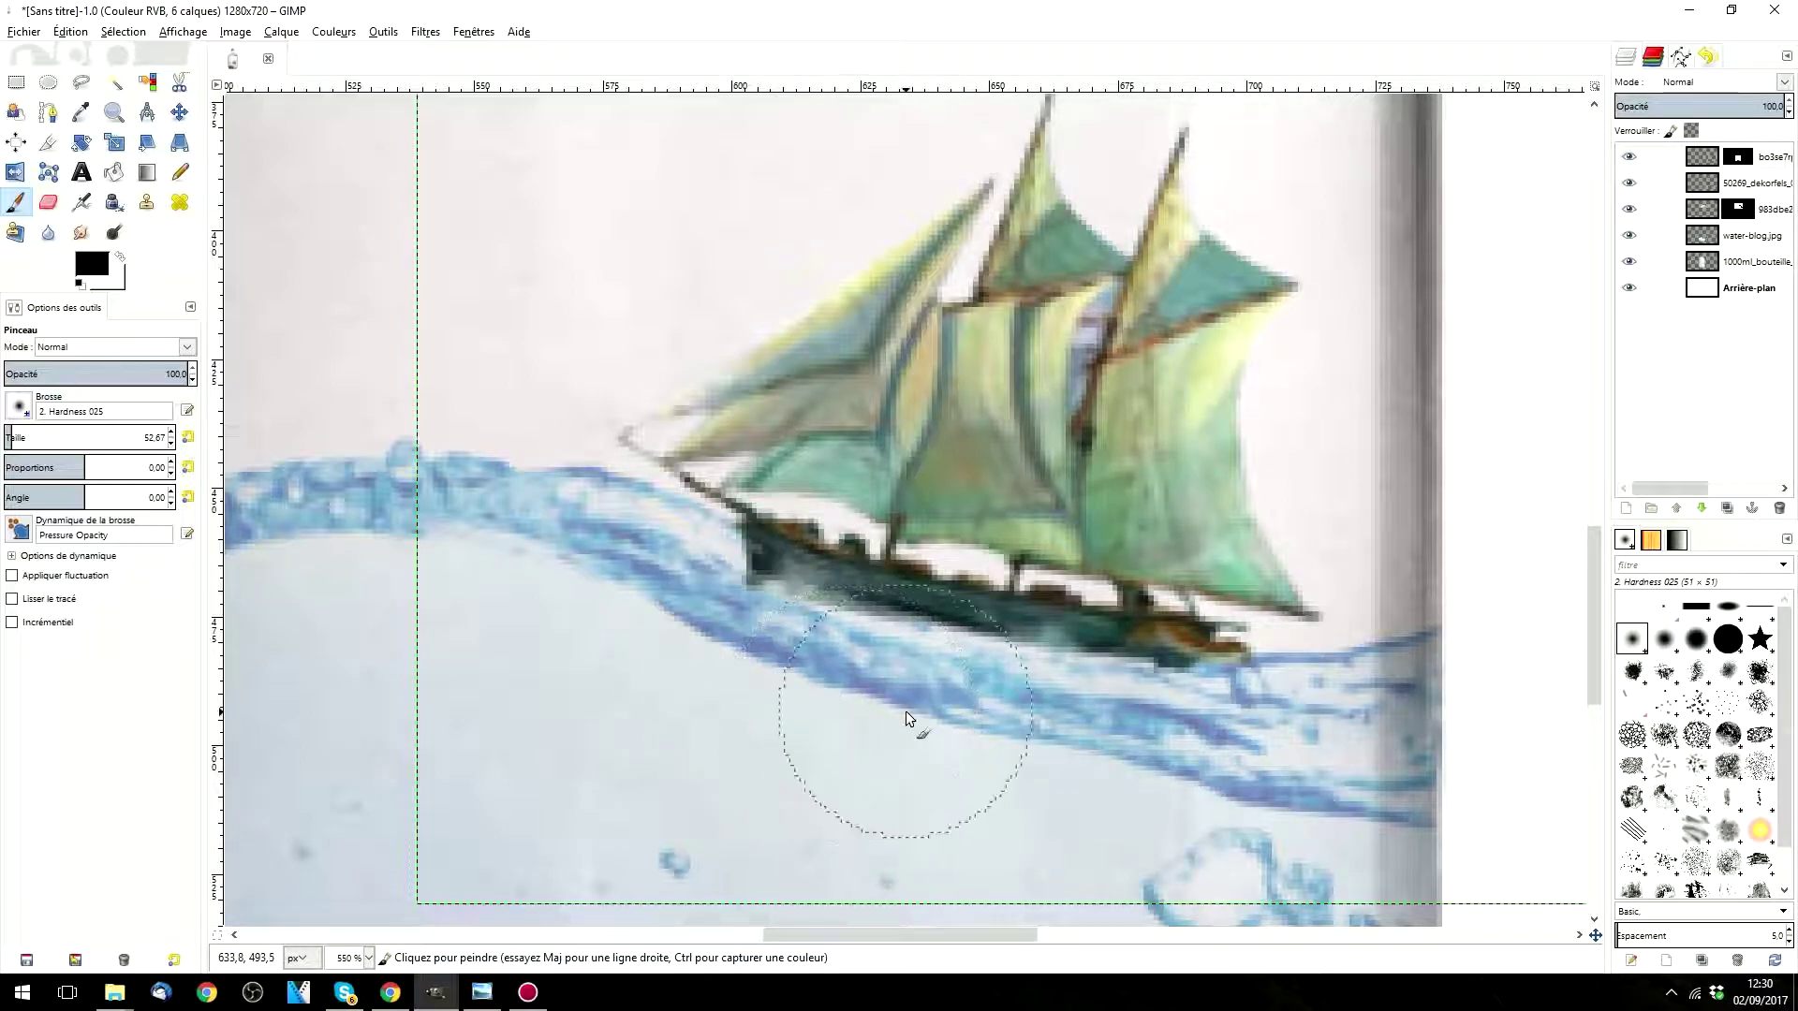
ctrl+scroll(1114, 740, down, 3)
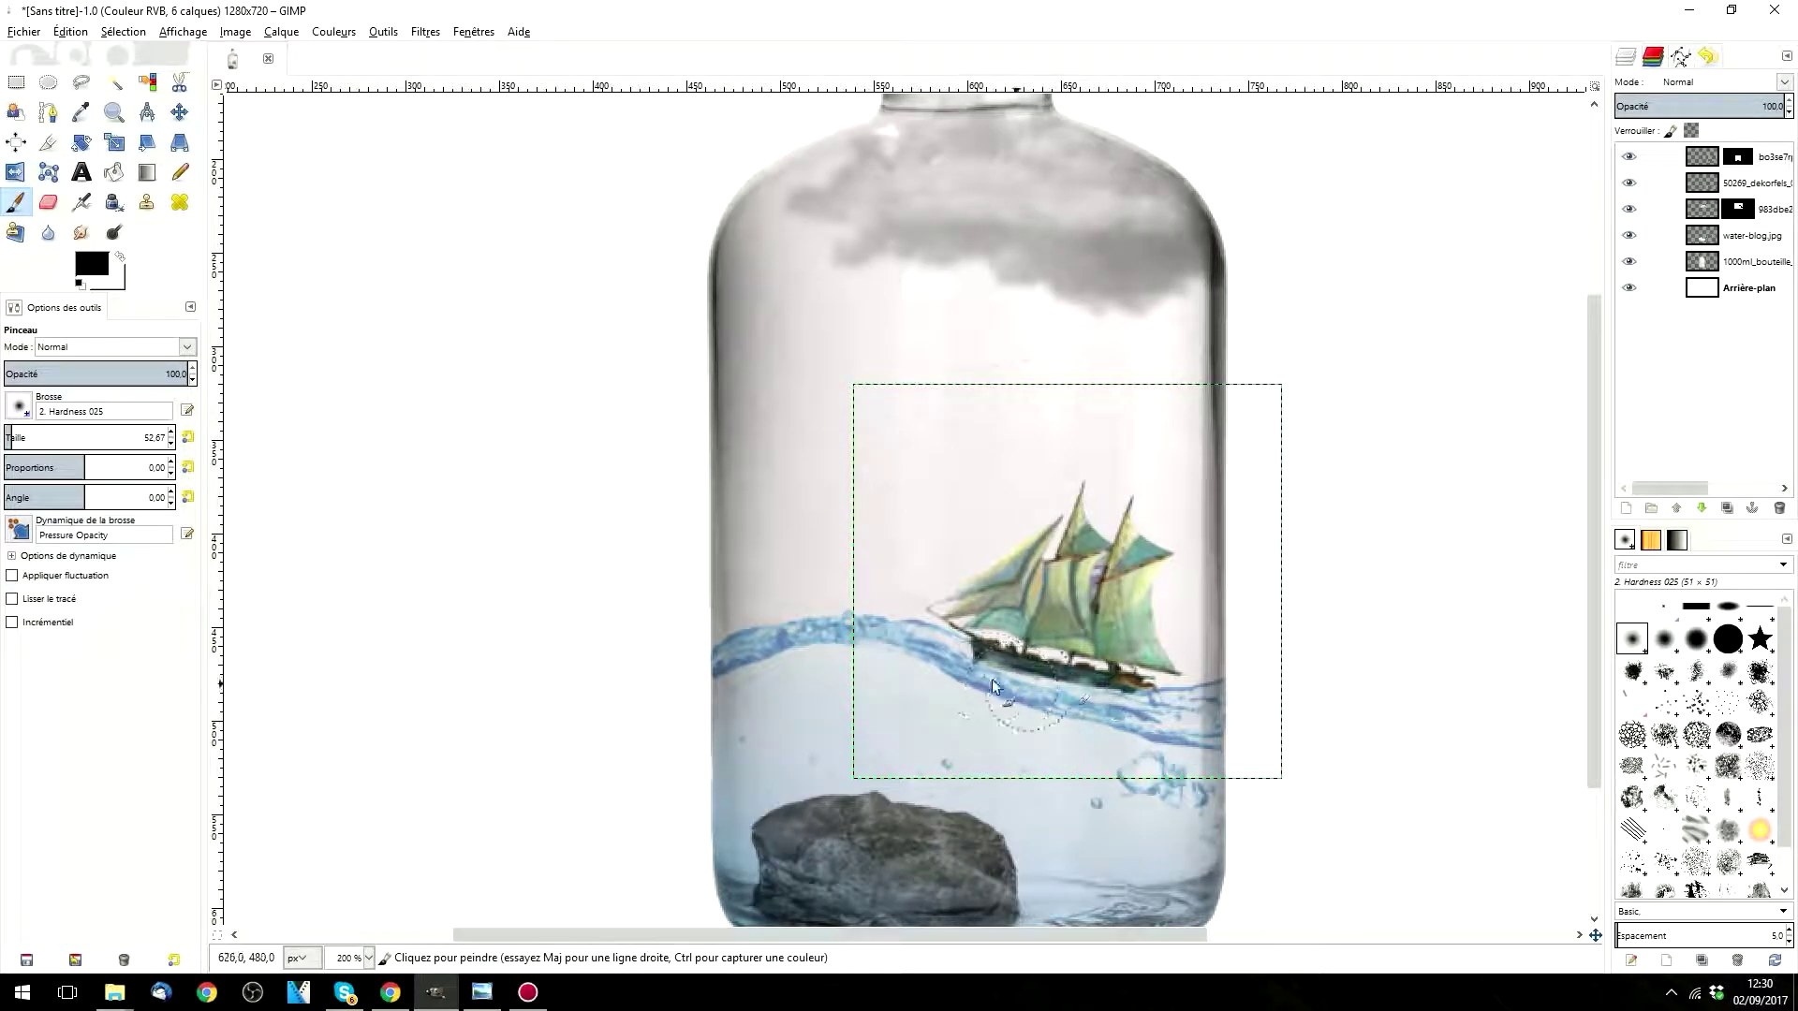
ctrl+scroll(1009, 714, up, 2)
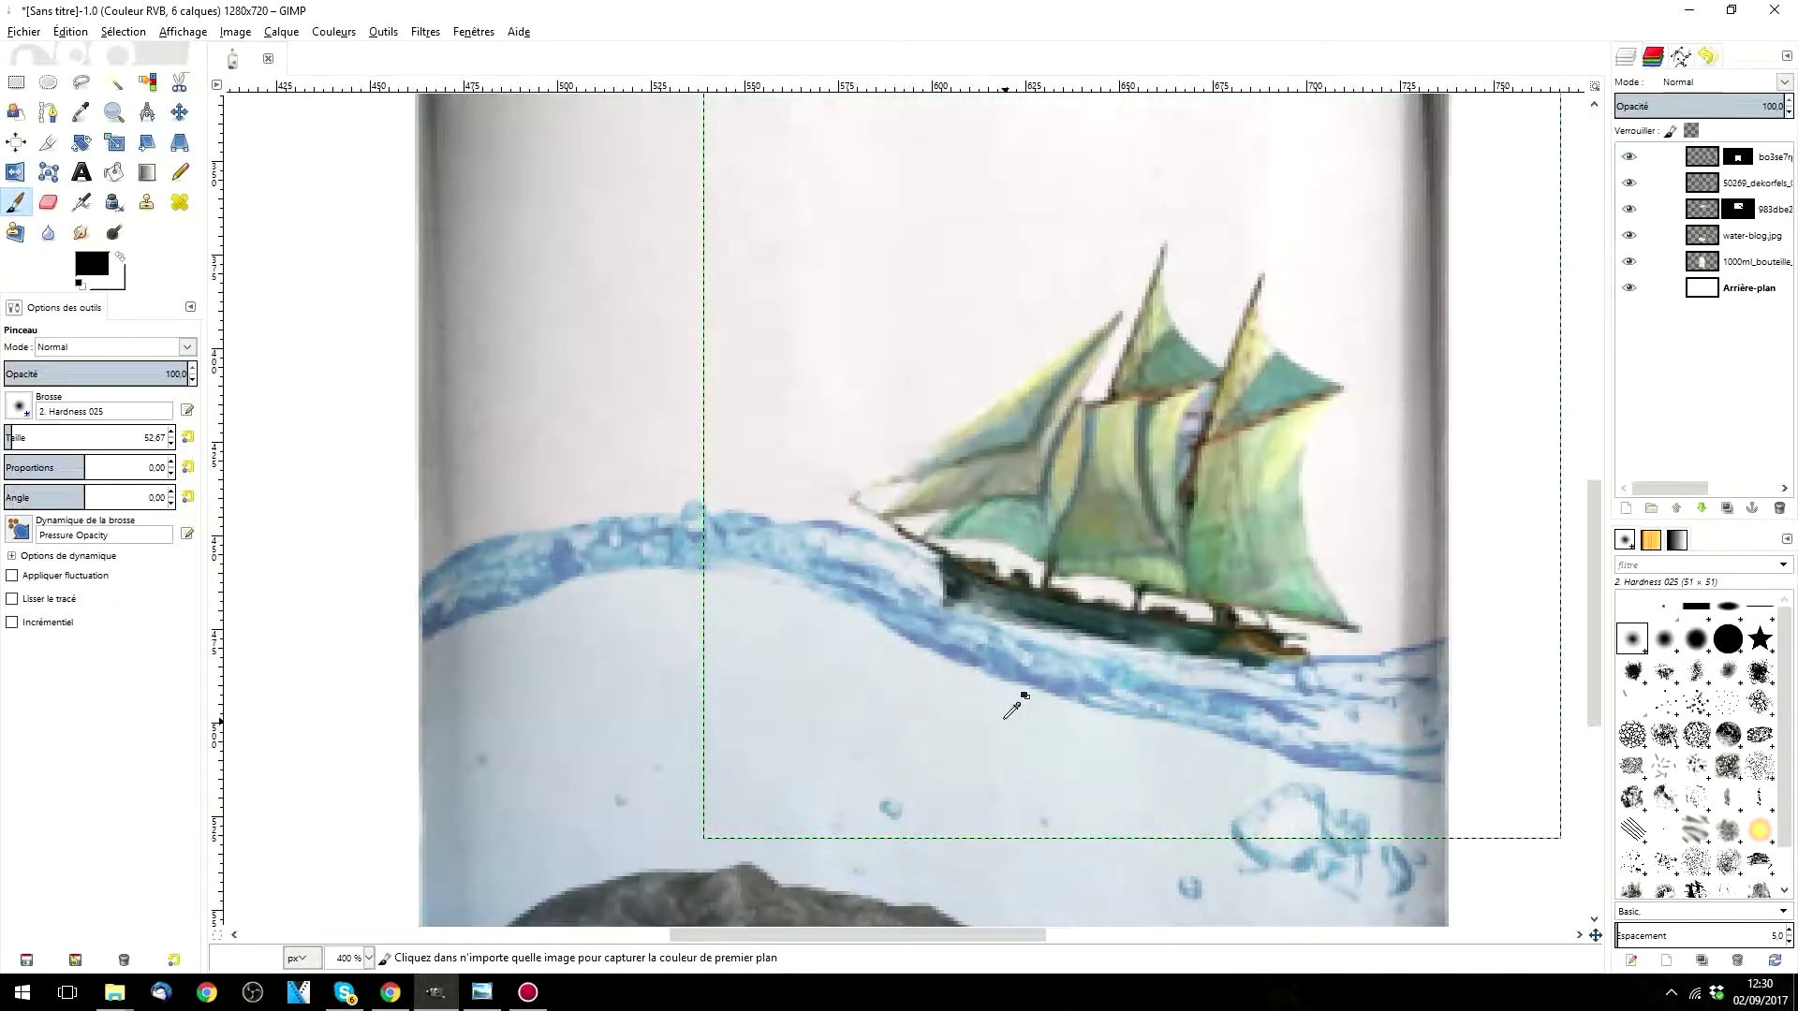
ctrl+scroll(1061, 633, up, 1)
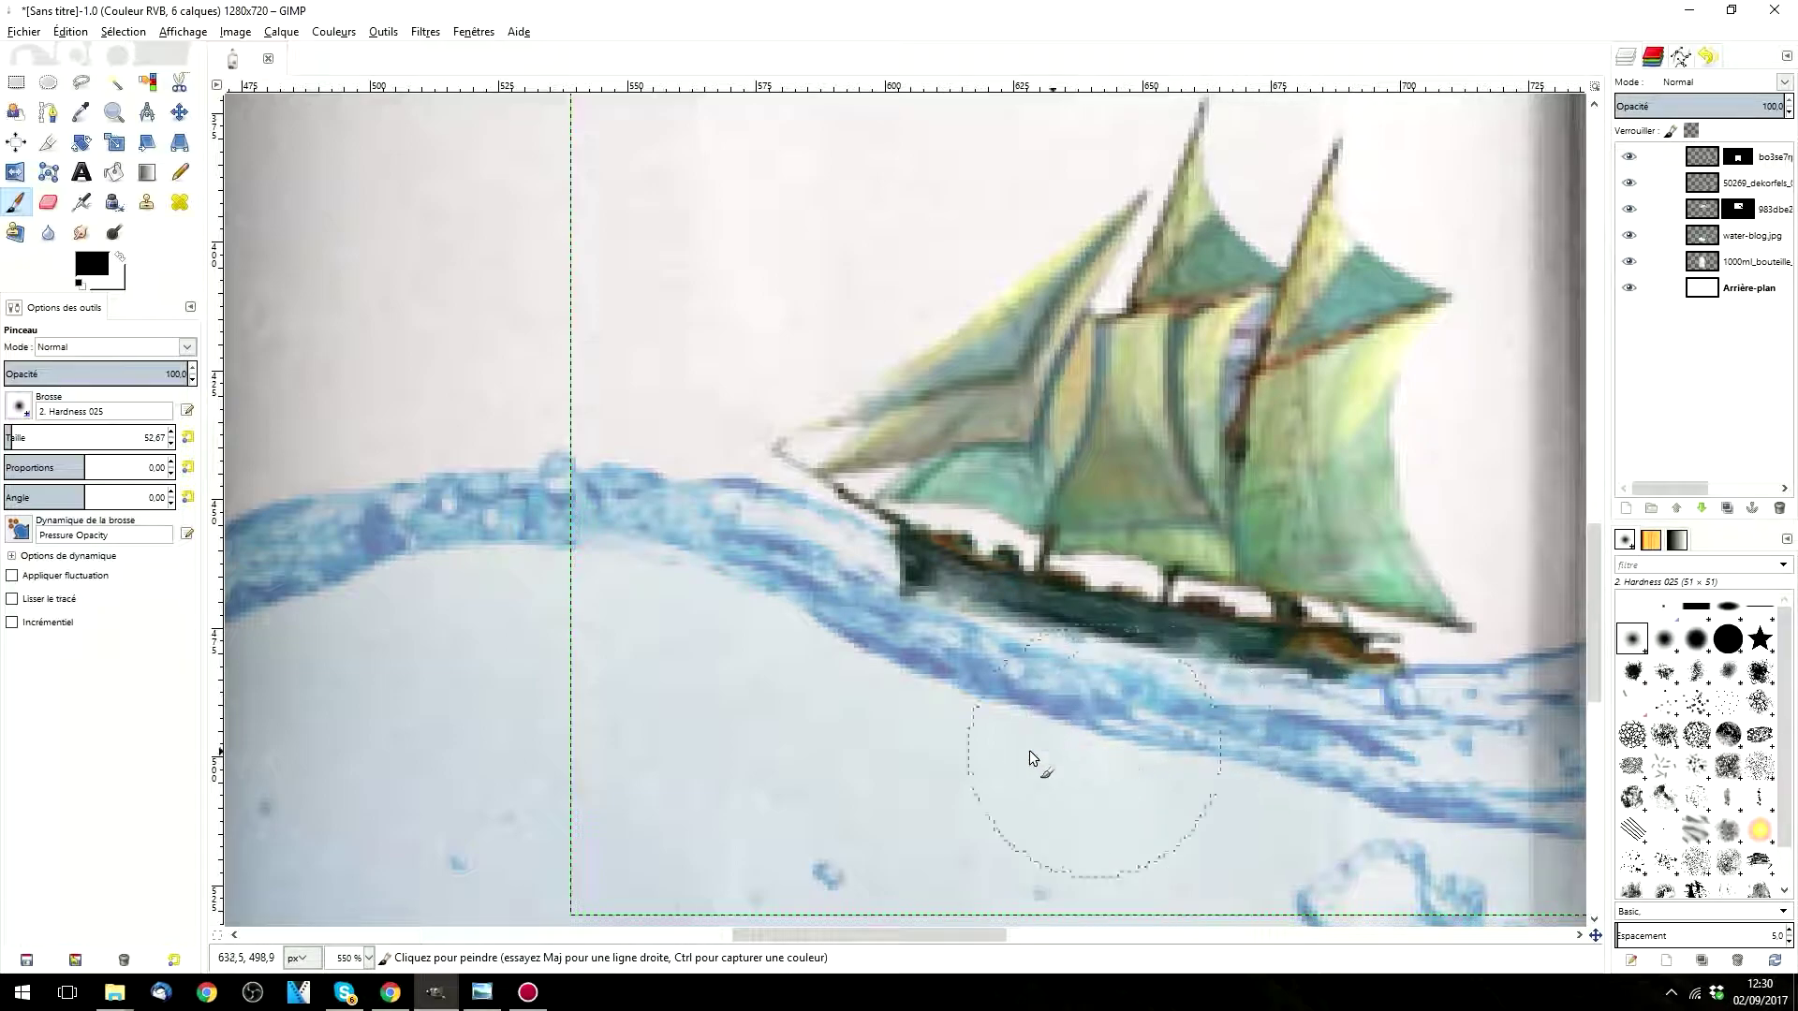
scroll(952, 642, down, 4)
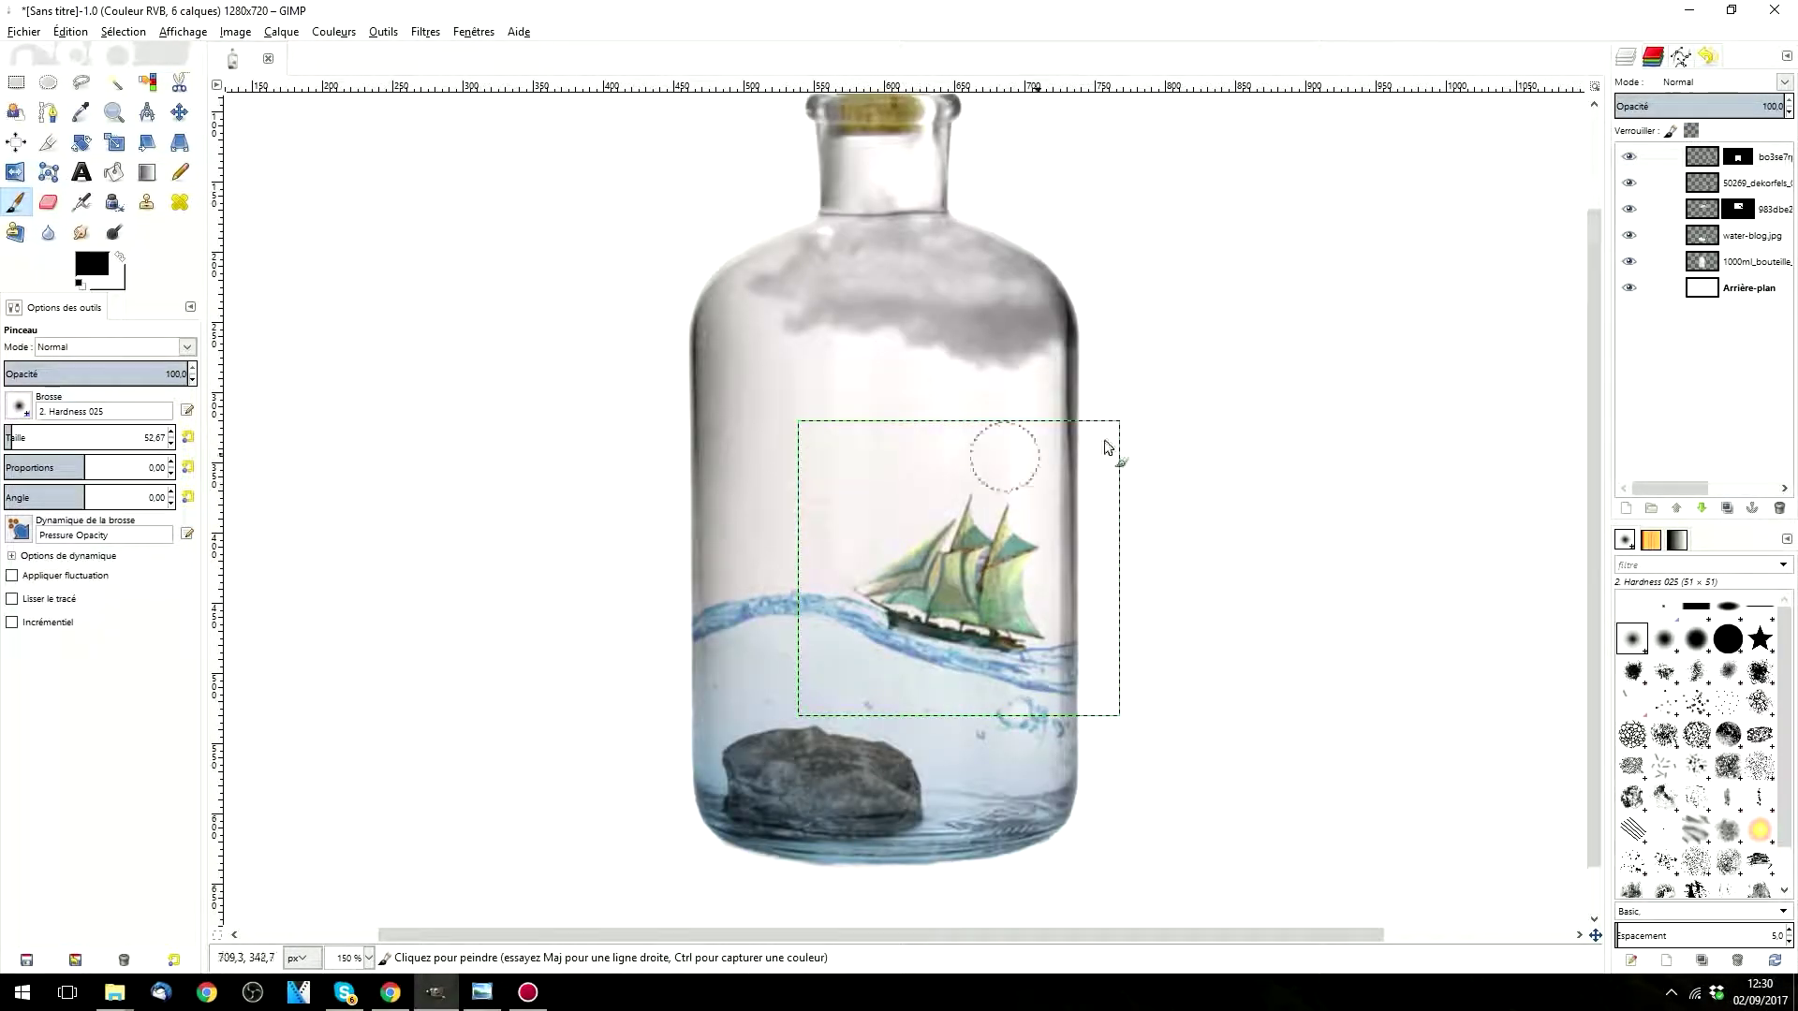
Step: Set the ship layer's blend mode to Multiplier and compare the composition with the reference image miniature_bateau
click(1783, 83)
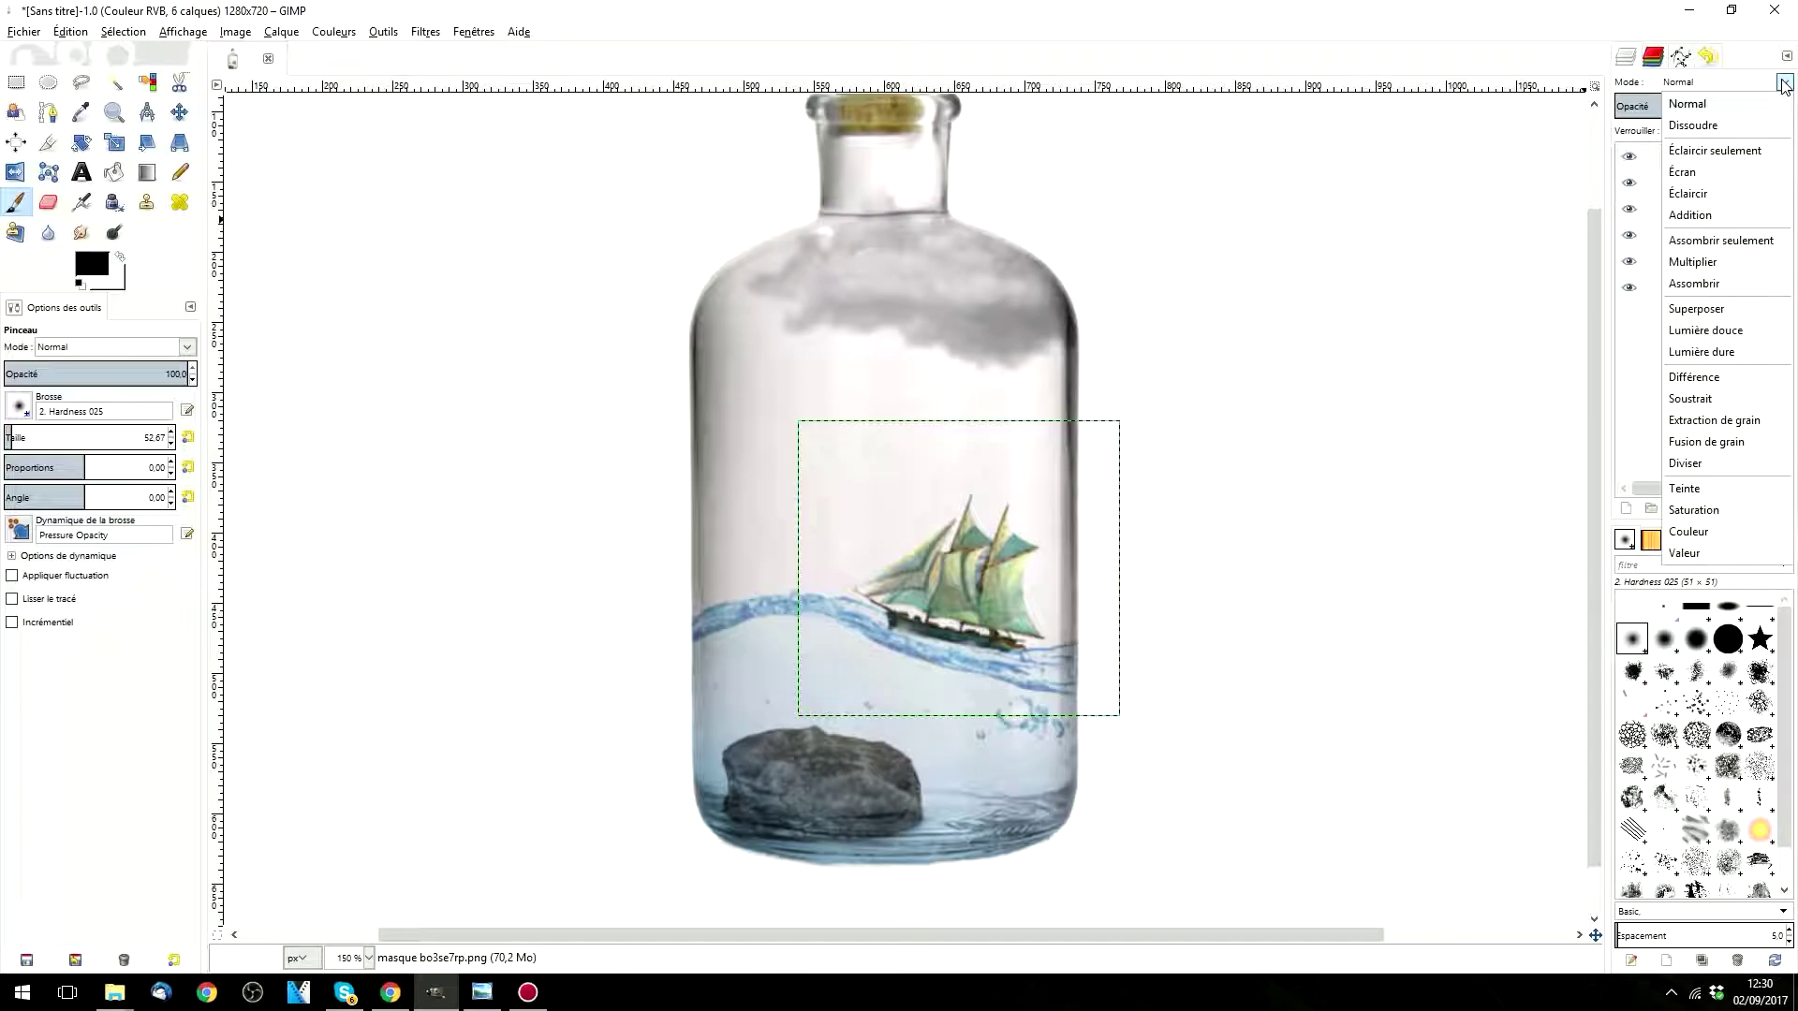
click(1695, 263)
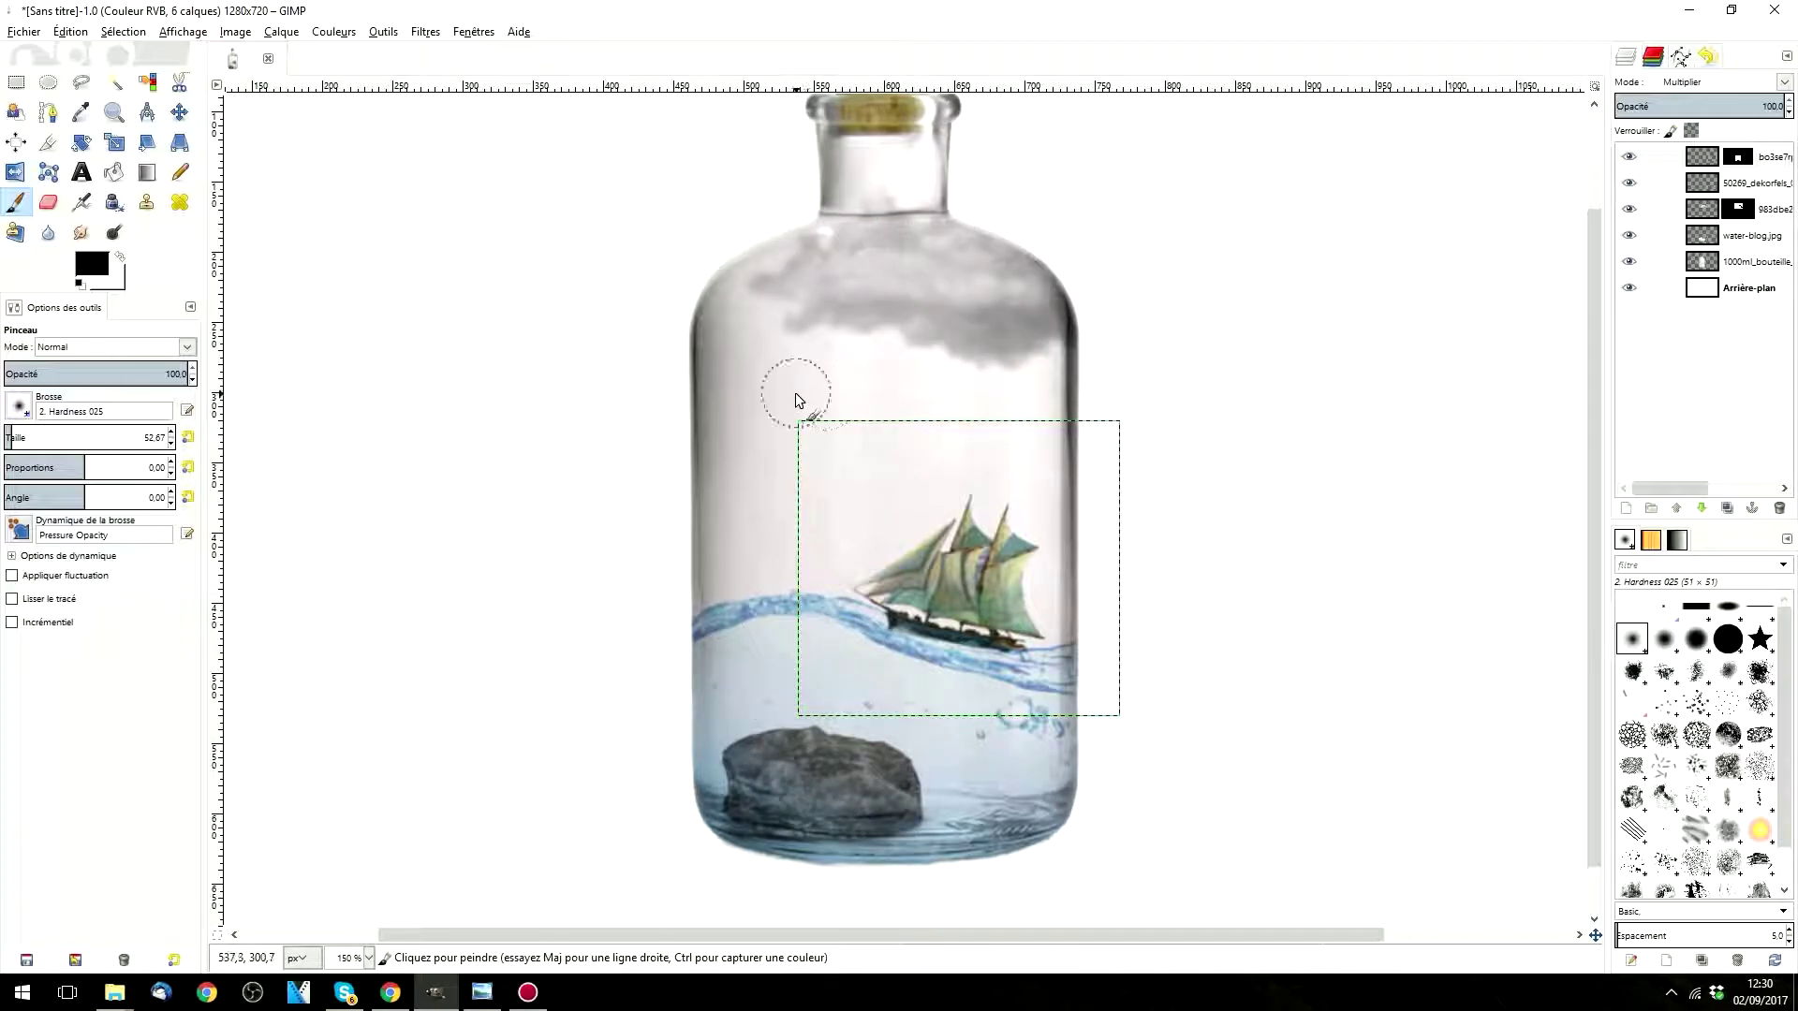
click(491, 995)
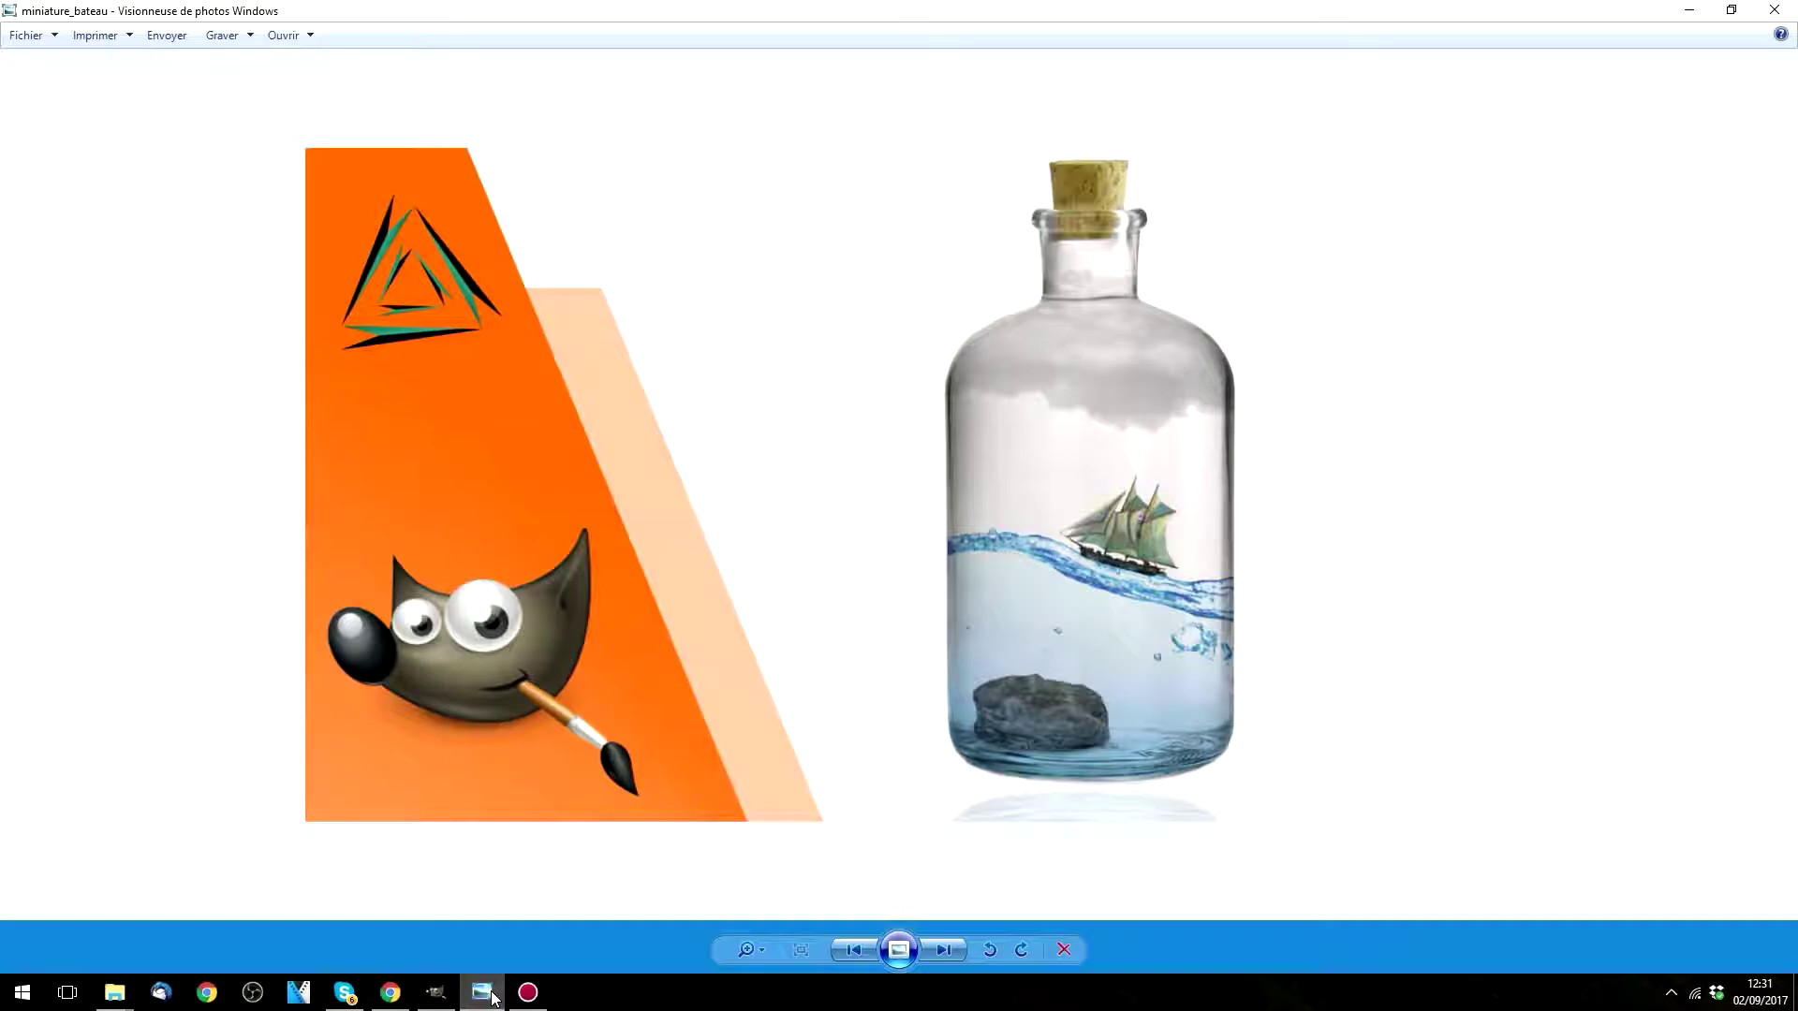
click(477, 998)
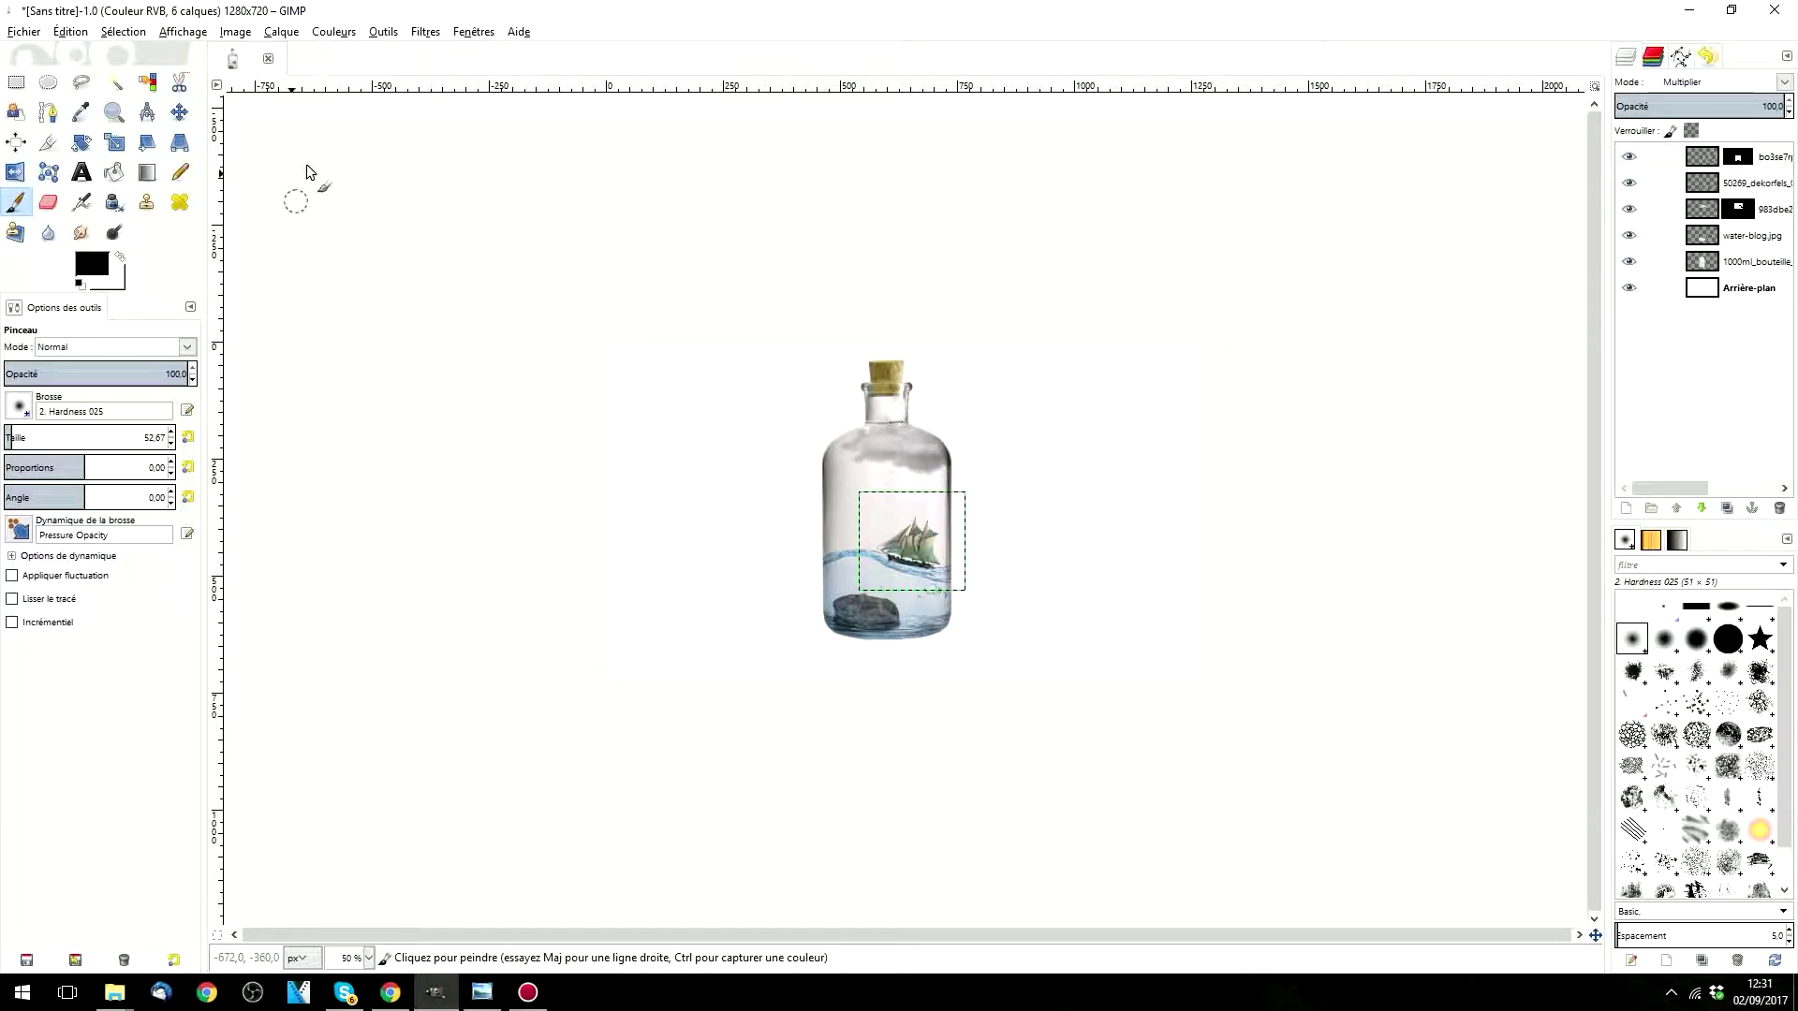
Step: Select the background layer Arrière-plan and place the miniature_bateau photo viewer as a small window beside the bottle
click(1726, 290)
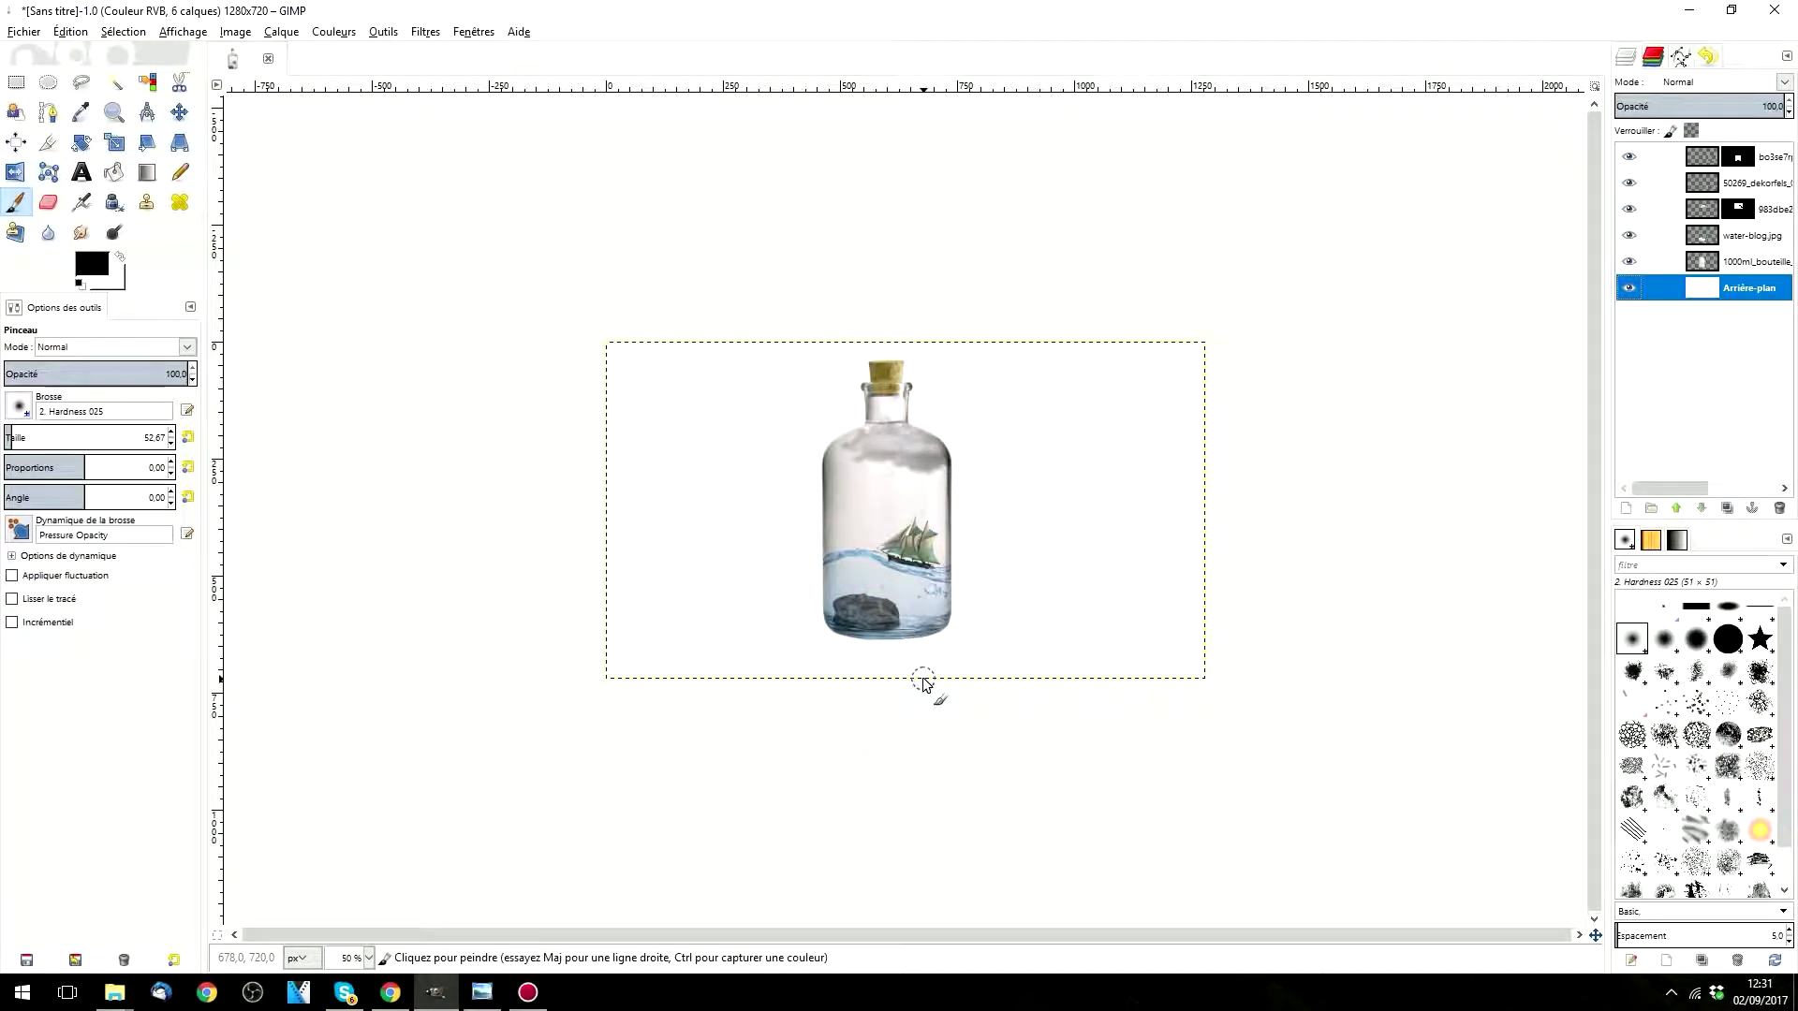
click(482, 992)
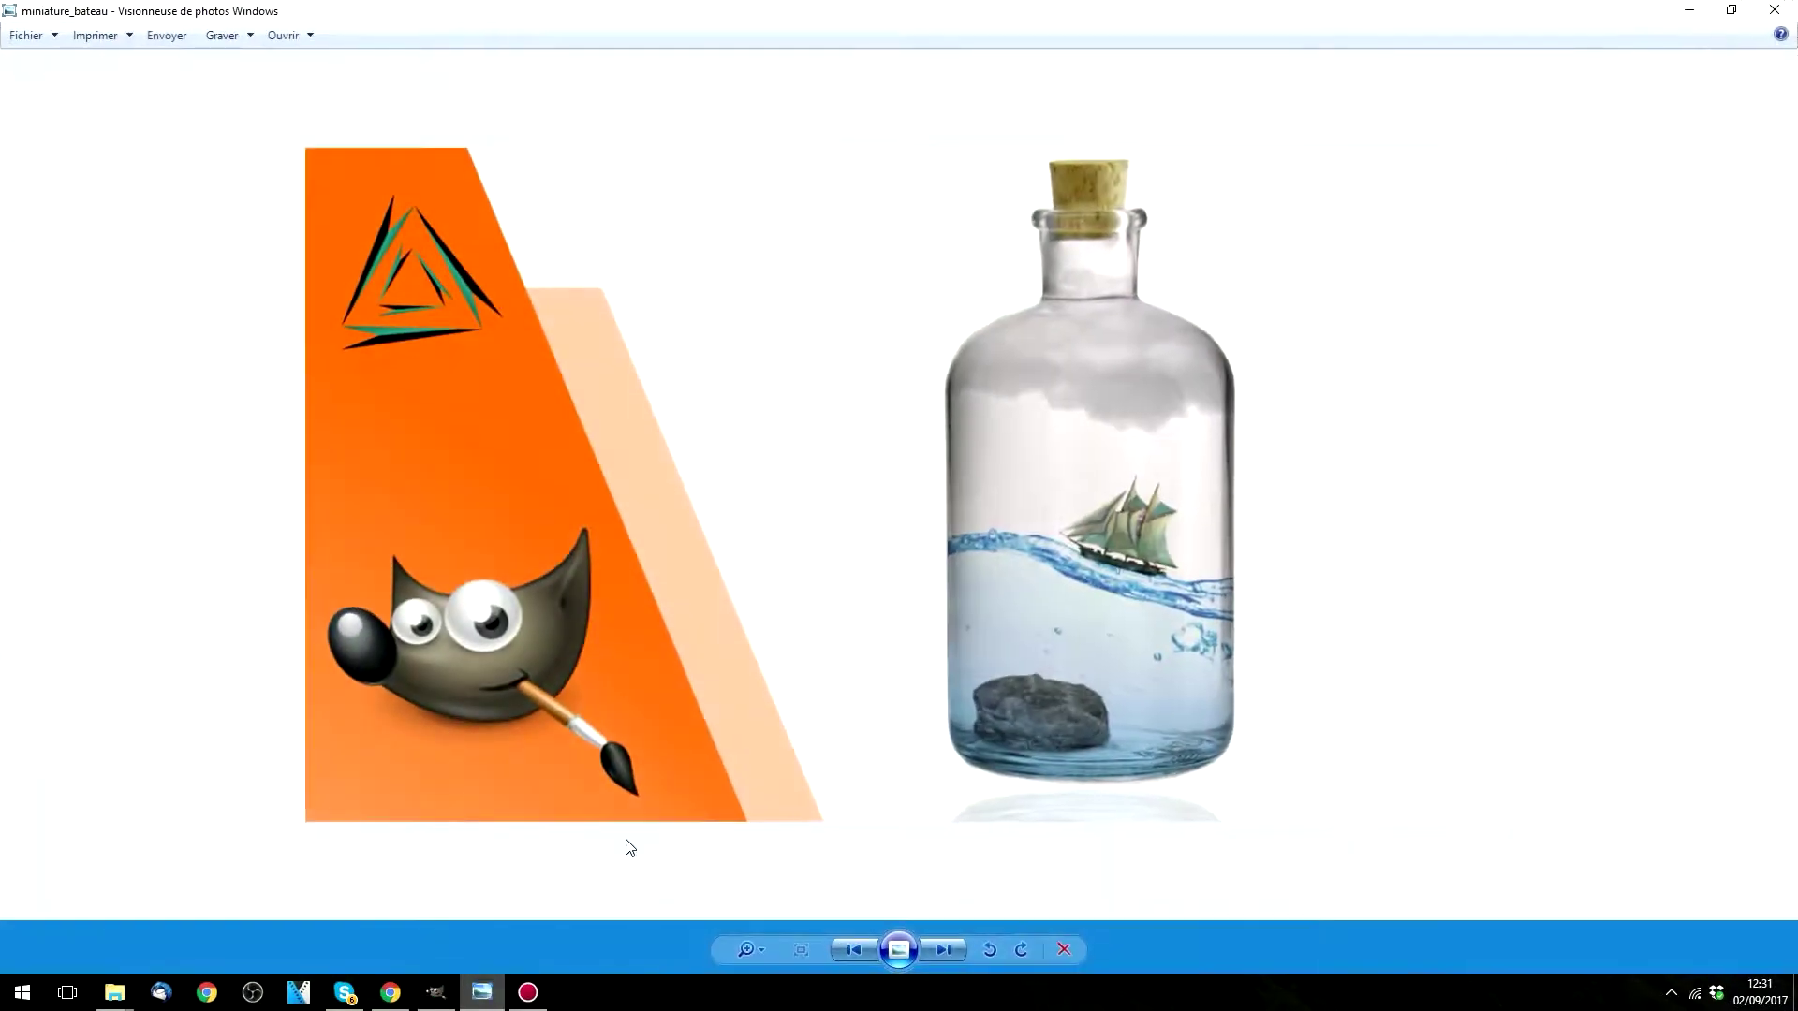
drag(890, 3, 293, 297)
drag(475, 624, 774, 840)
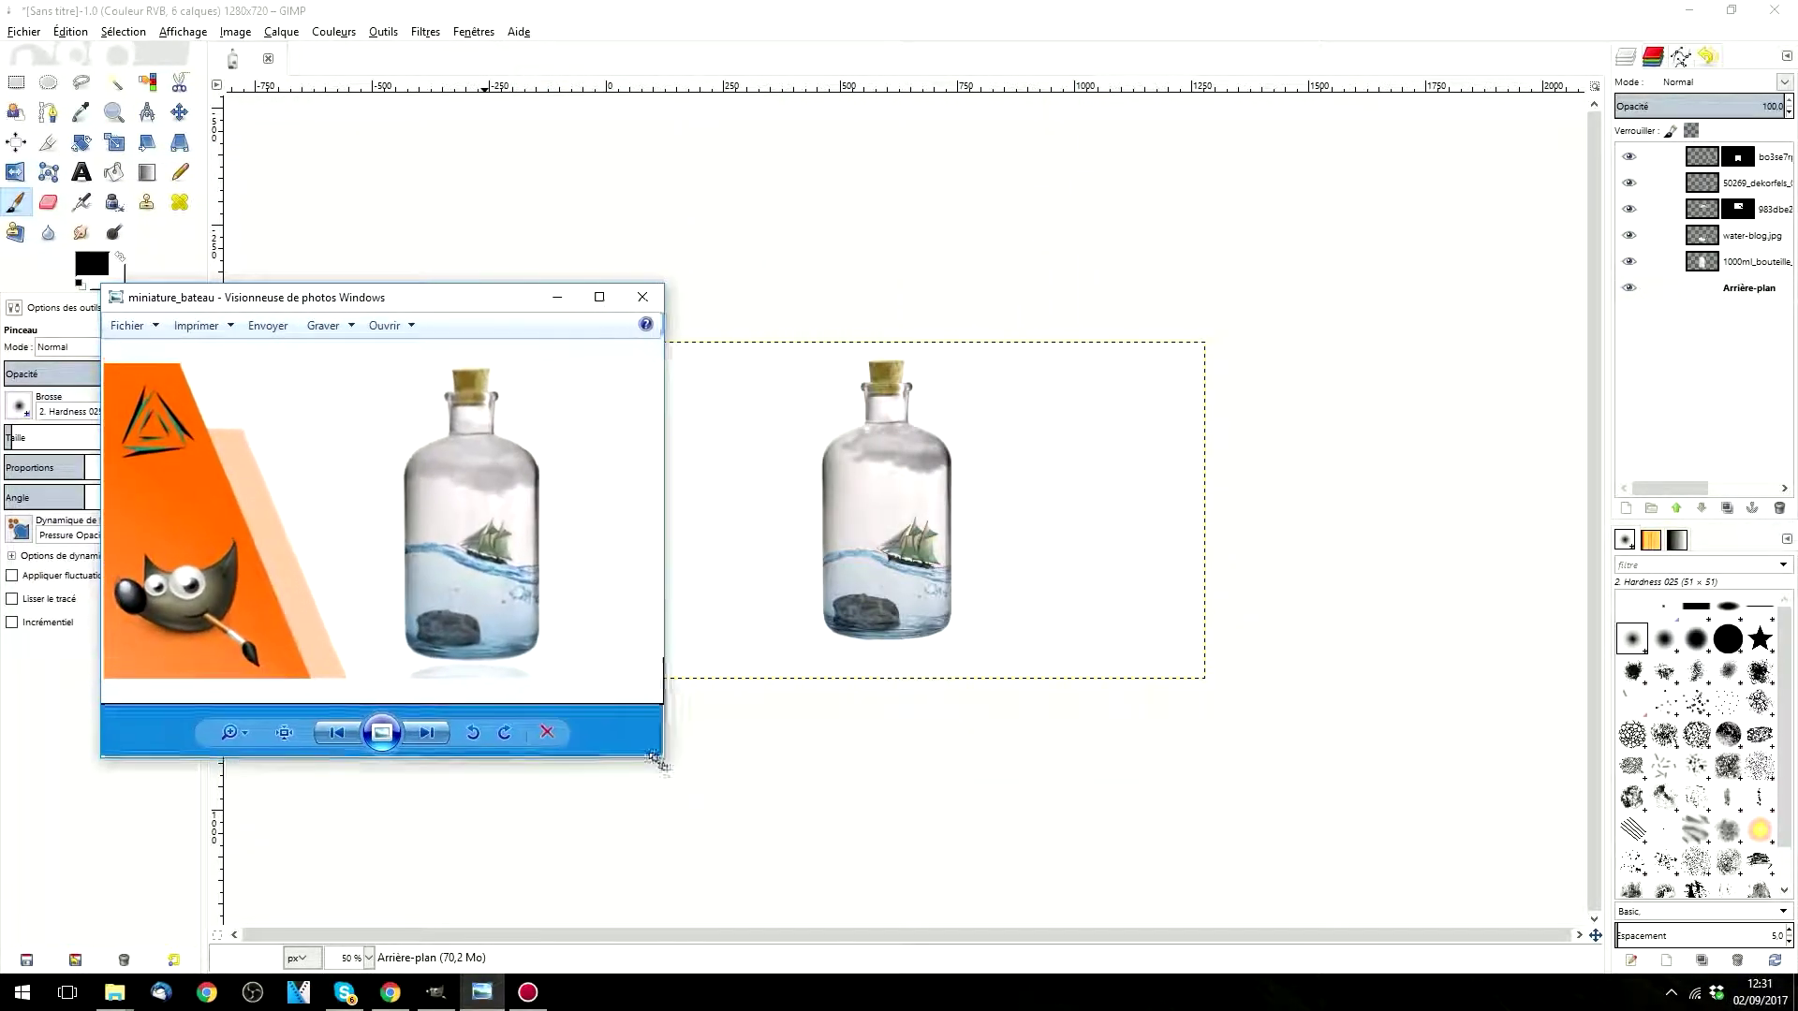
Step: Compare the composition with the enlarged miniature_bateau reference image, put the viewer away and undo the stray brush dab
drag(565, 285, 462, 214)
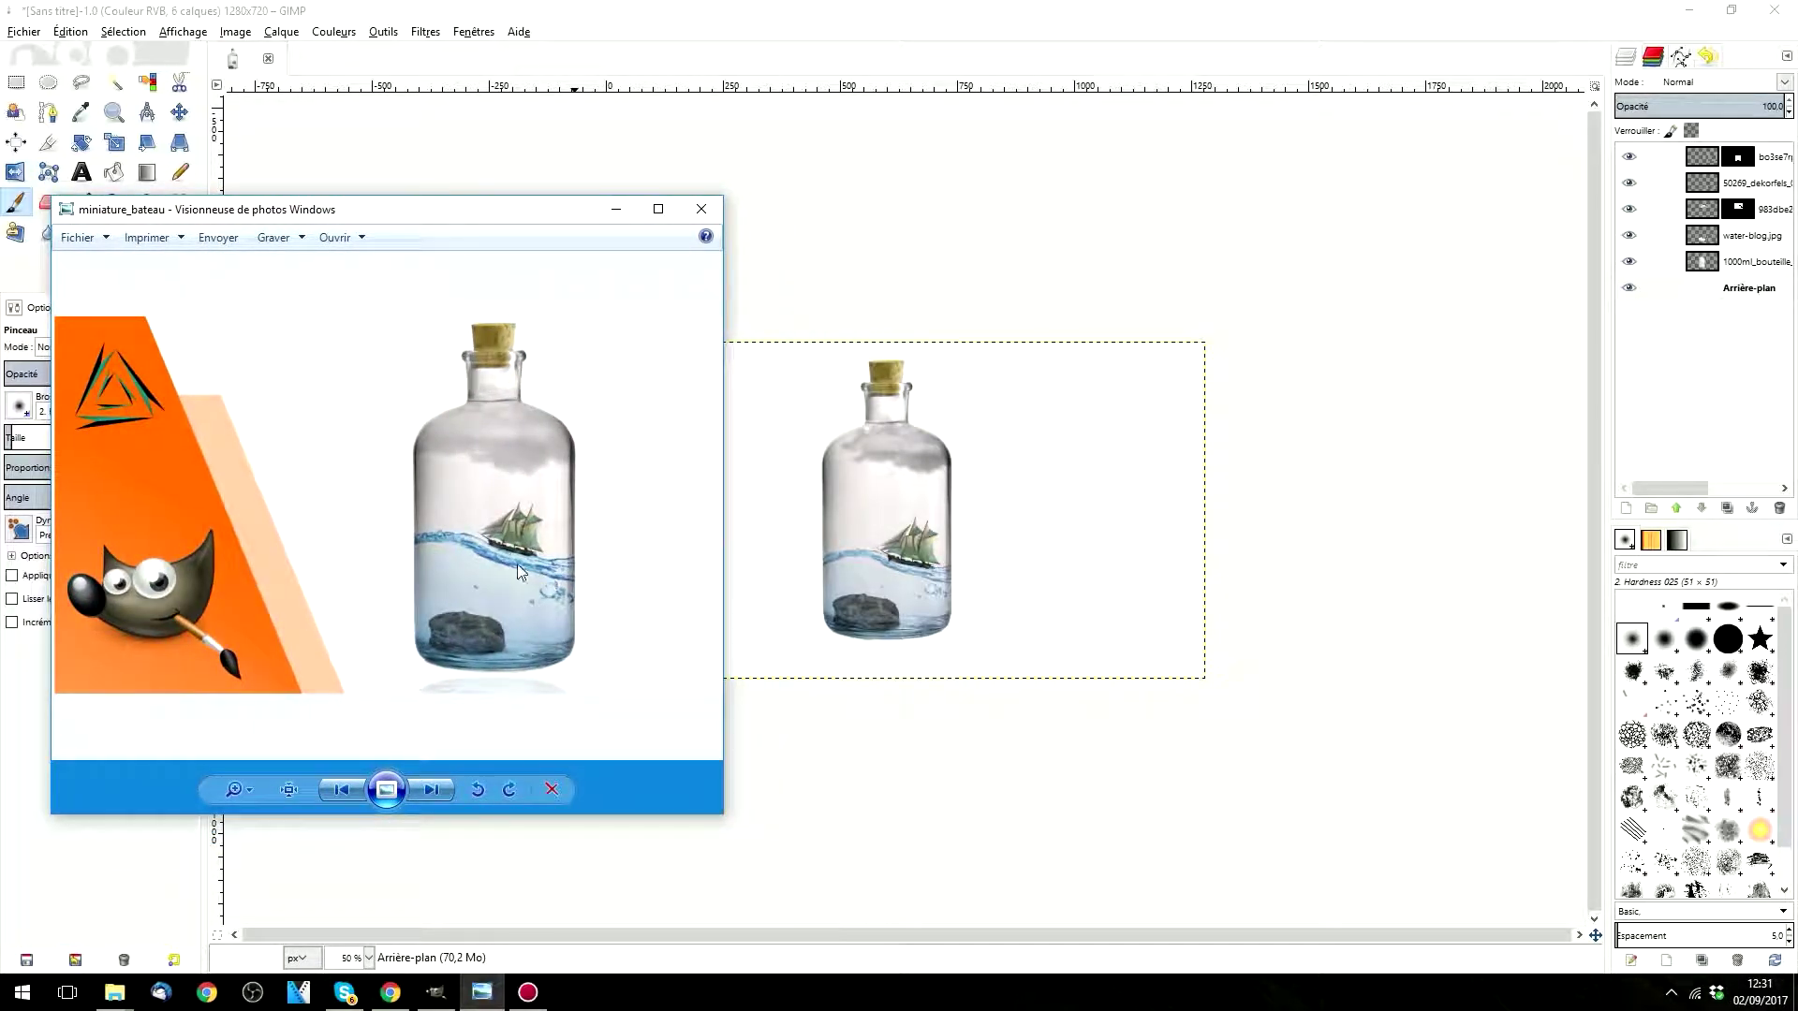
click(334, 31)
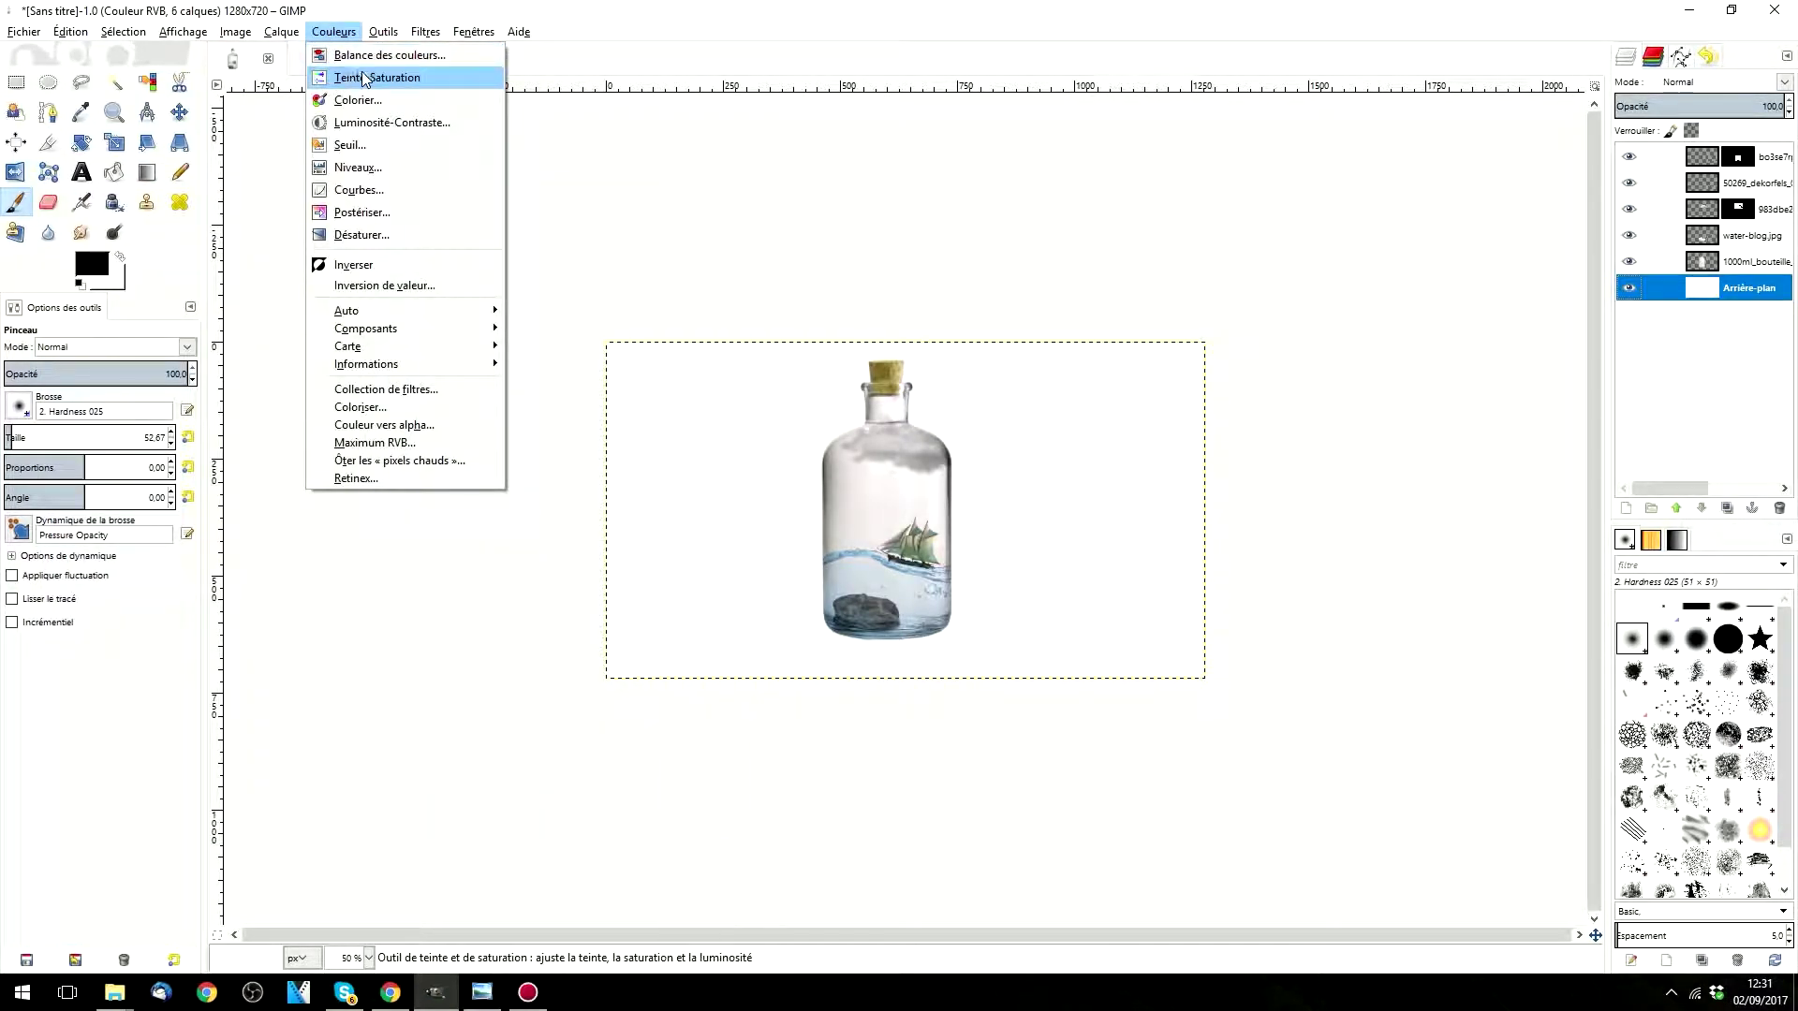
click(481, 991)
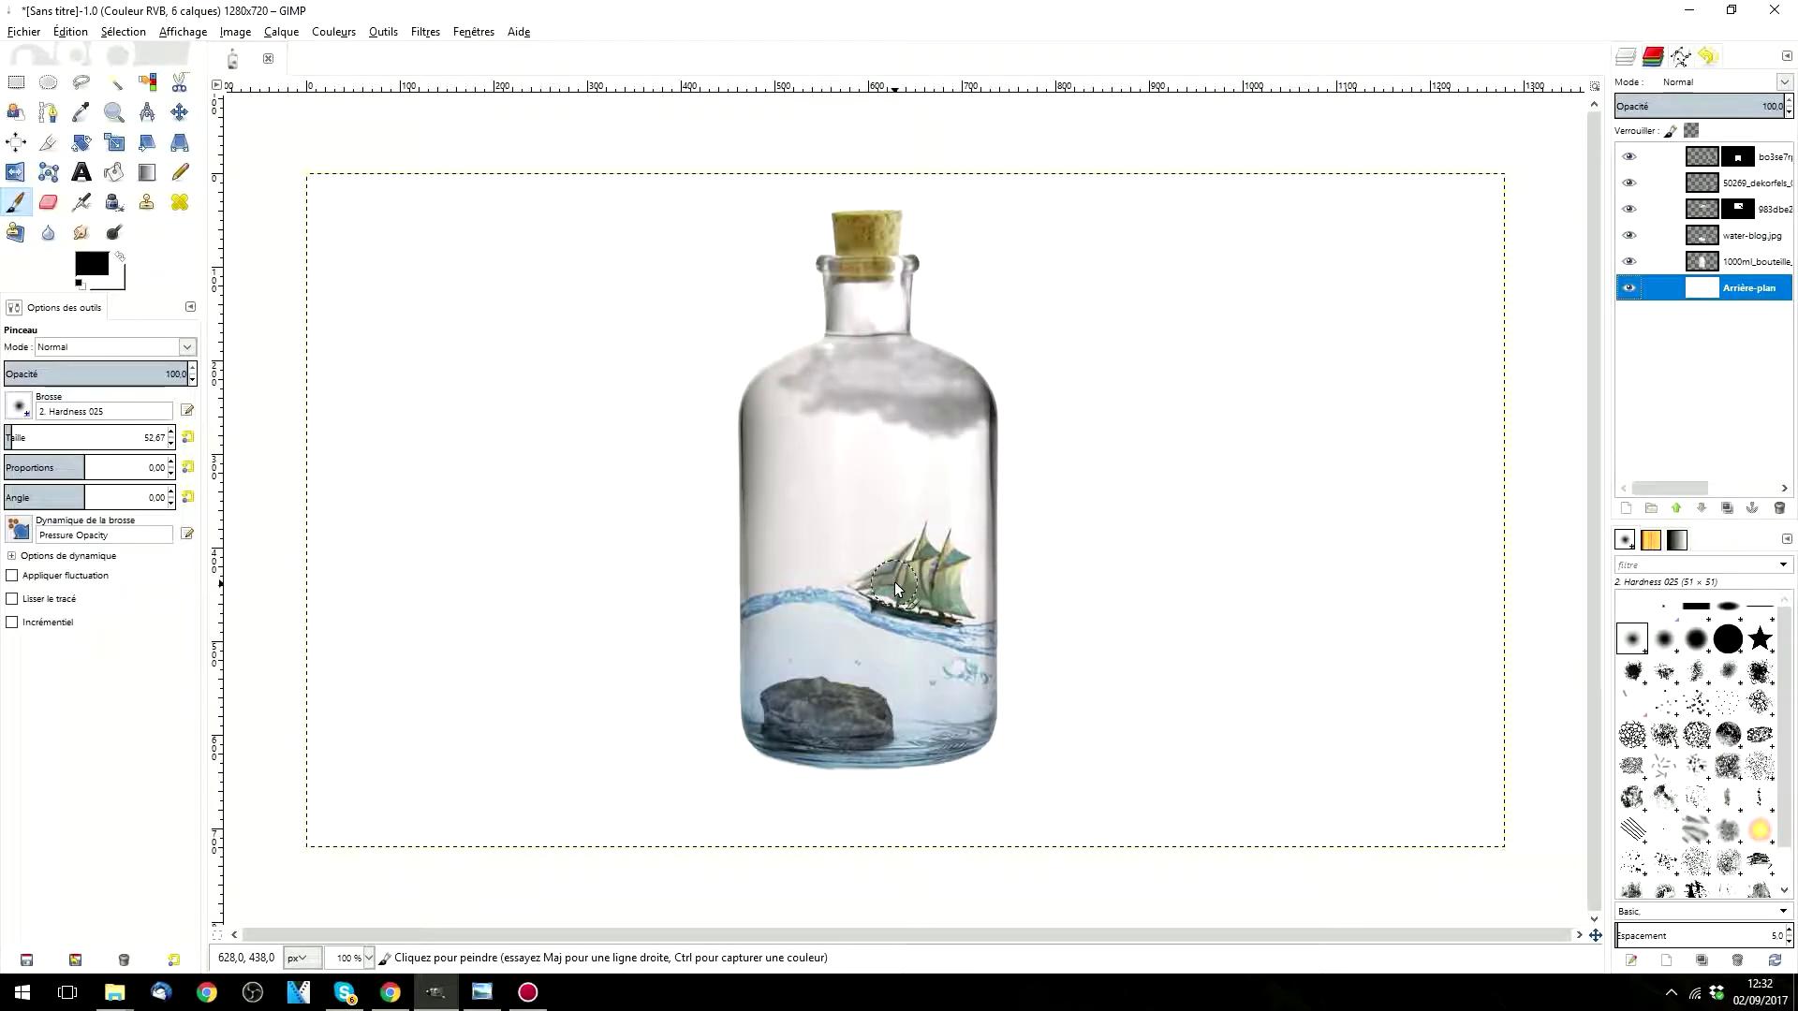
click(482, 992)
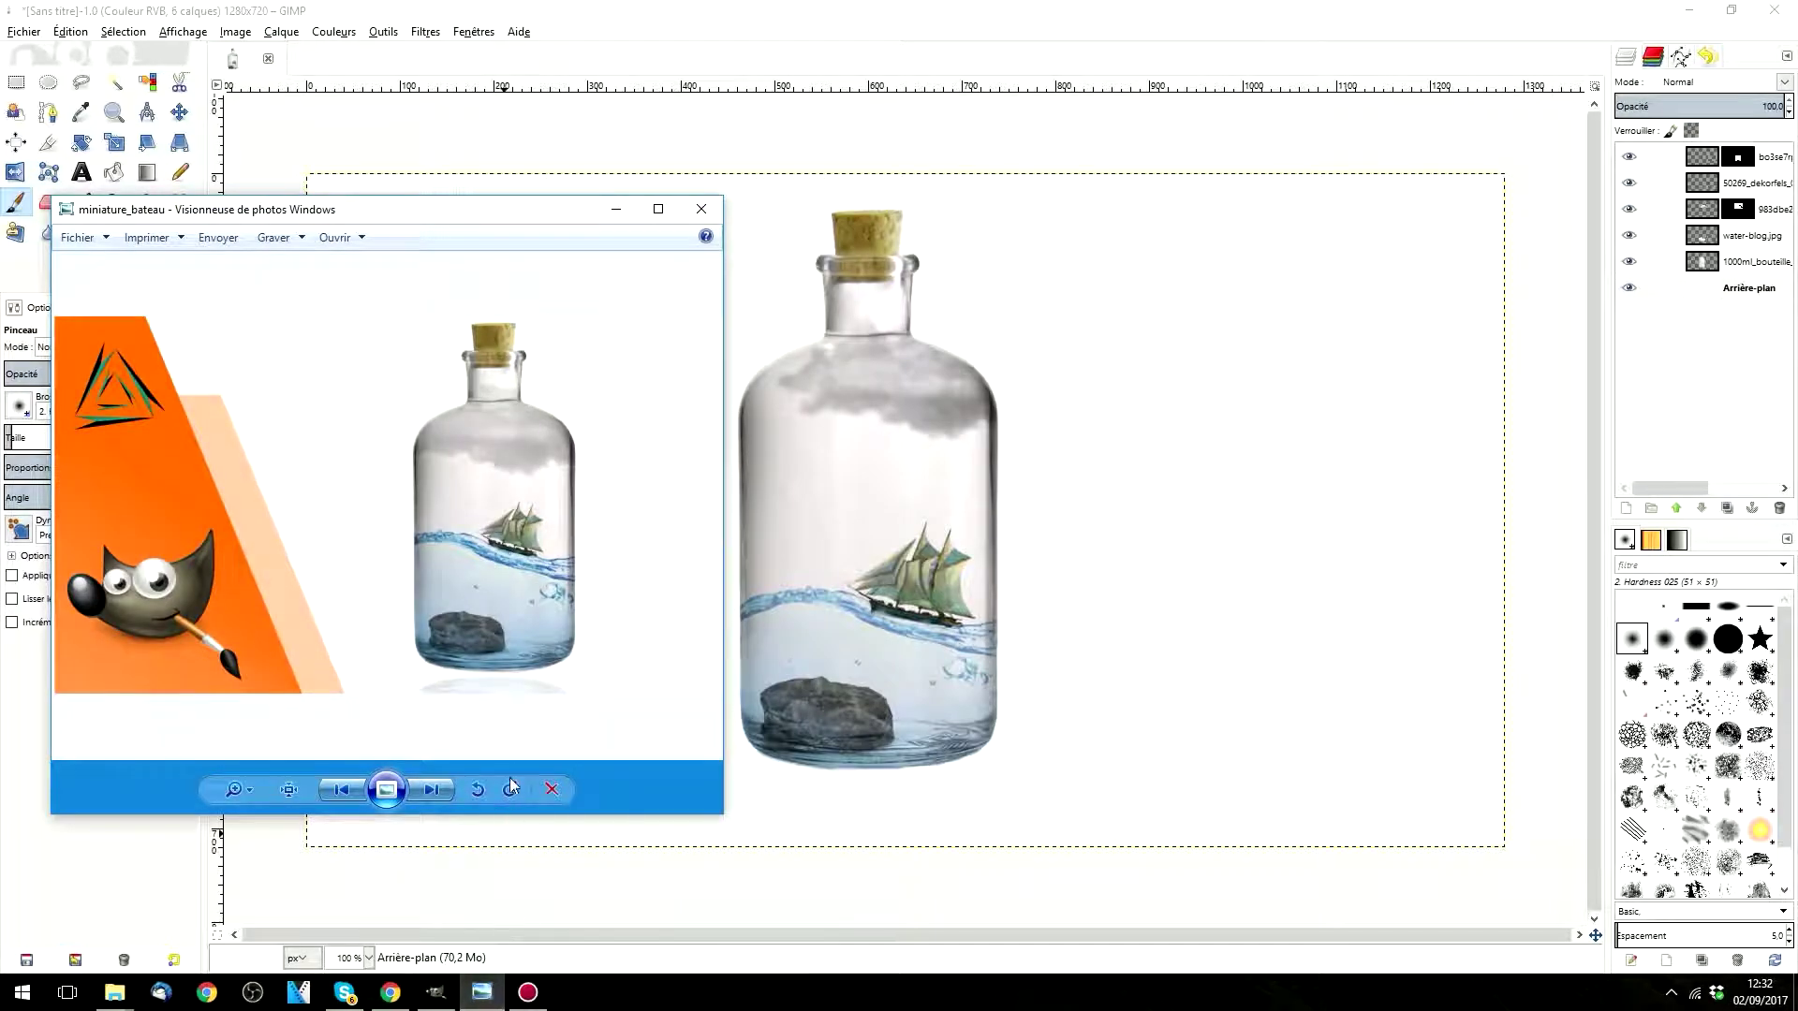
scroll(482, 701, up, 3)
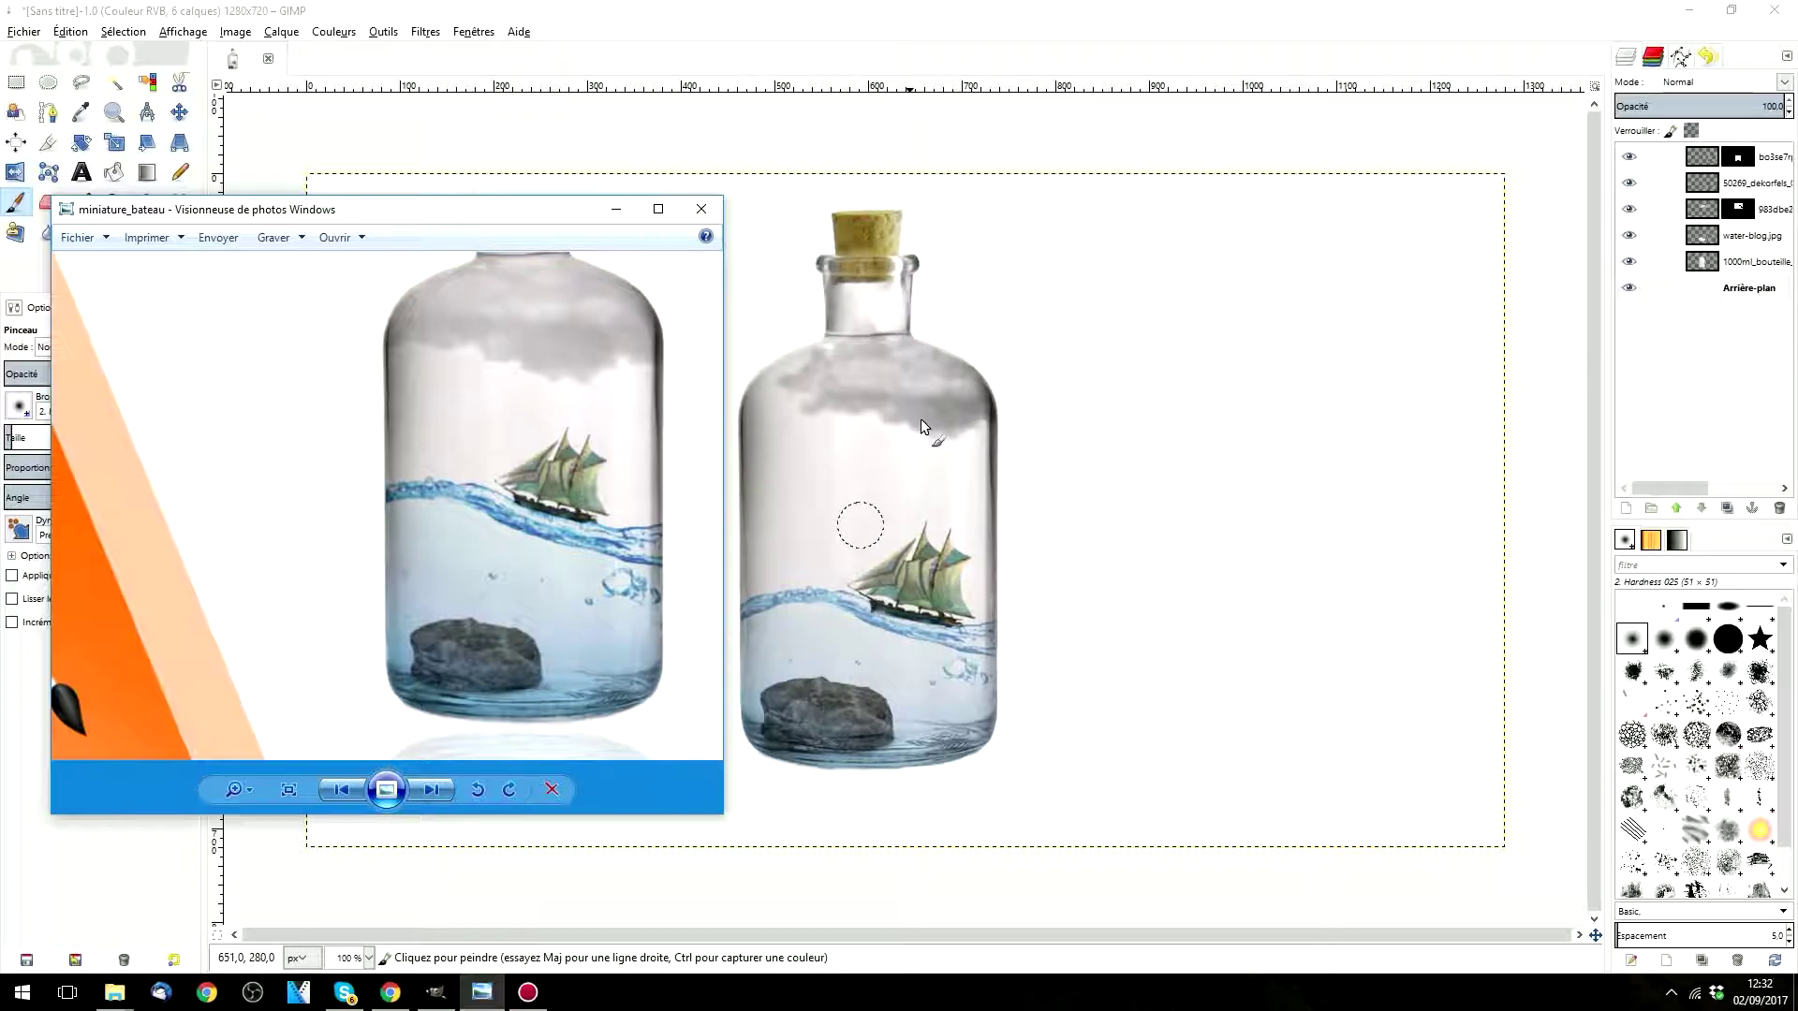
click(700, 208)
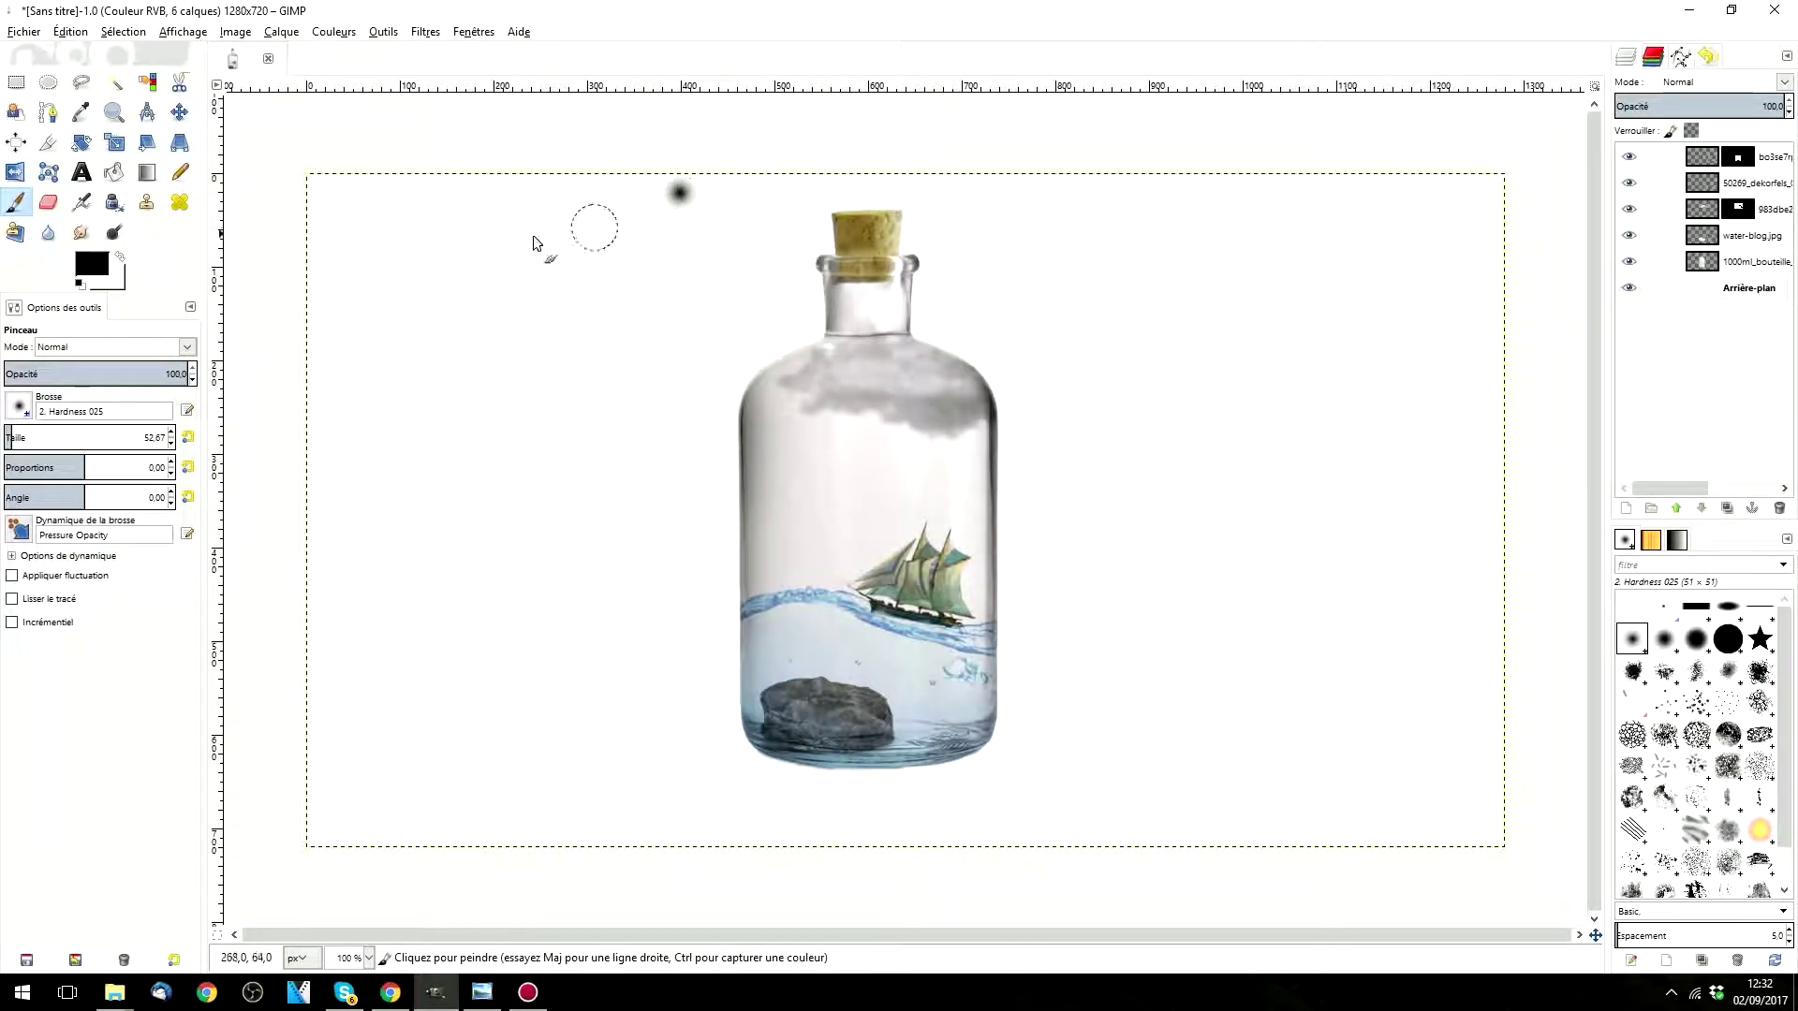
key(ctrl+z)
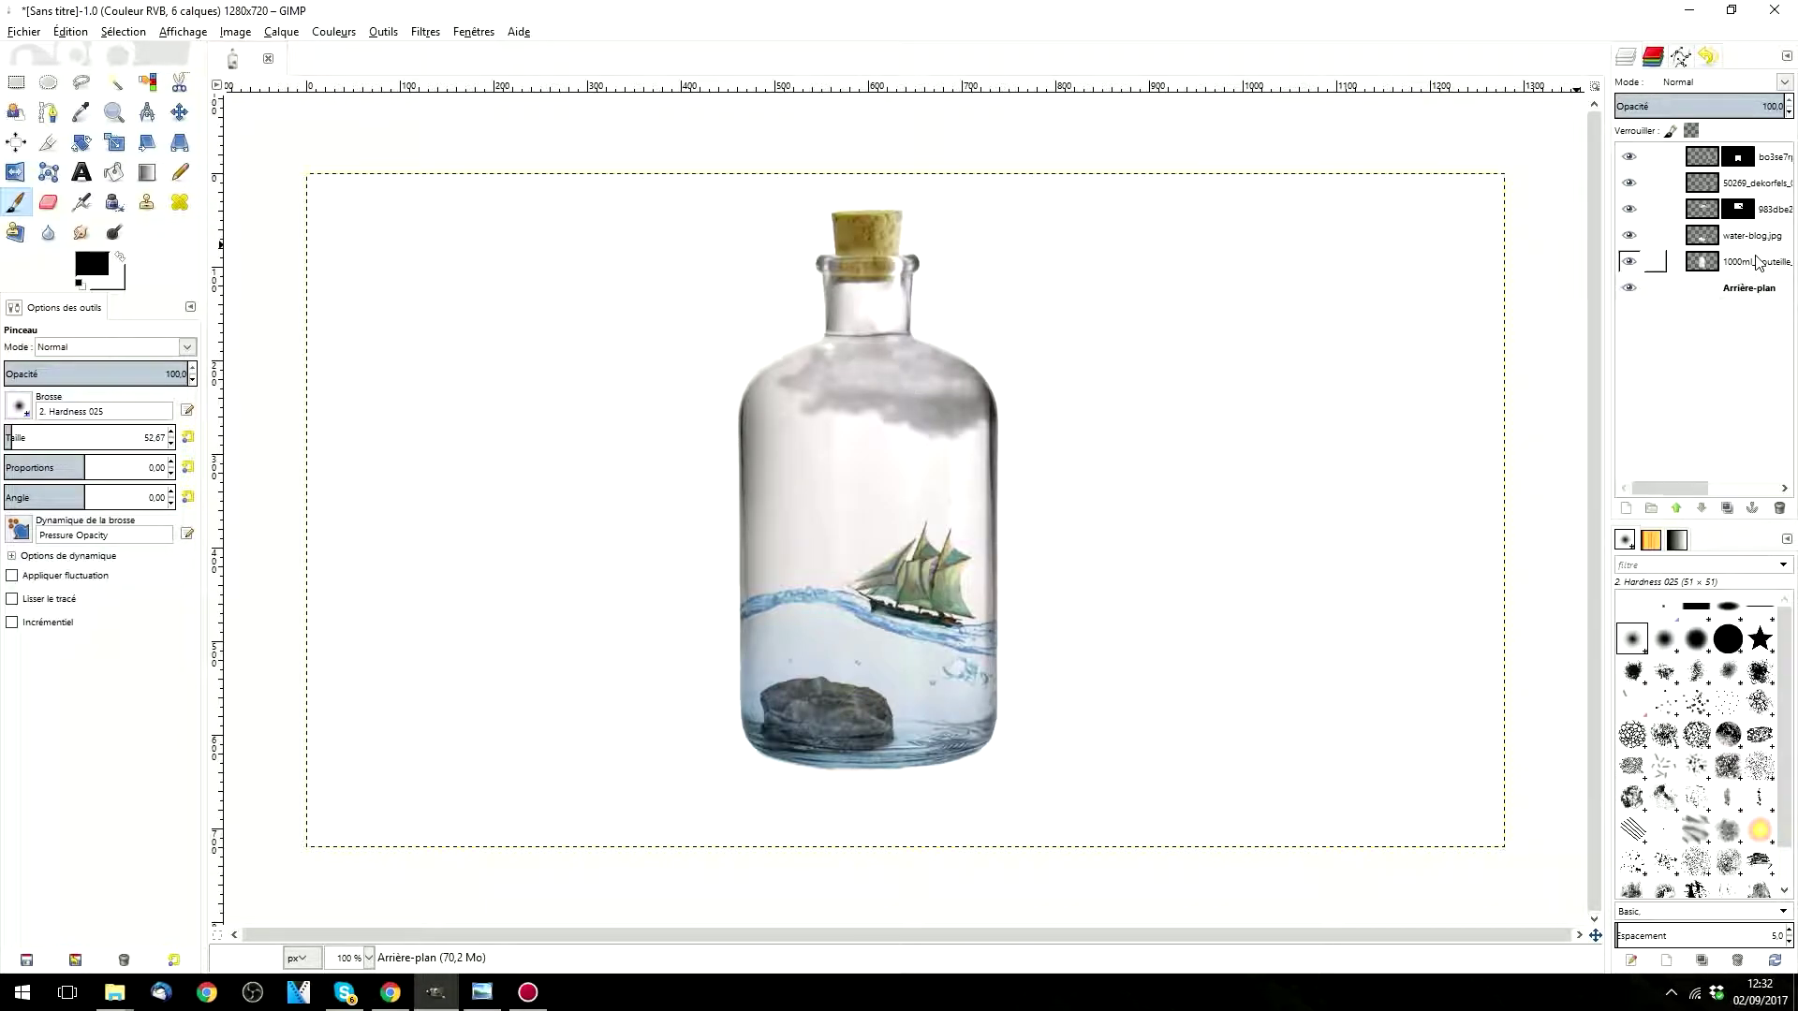
Step: Flatten the image so all six layers become a single background layer
right_click(1773, 160)
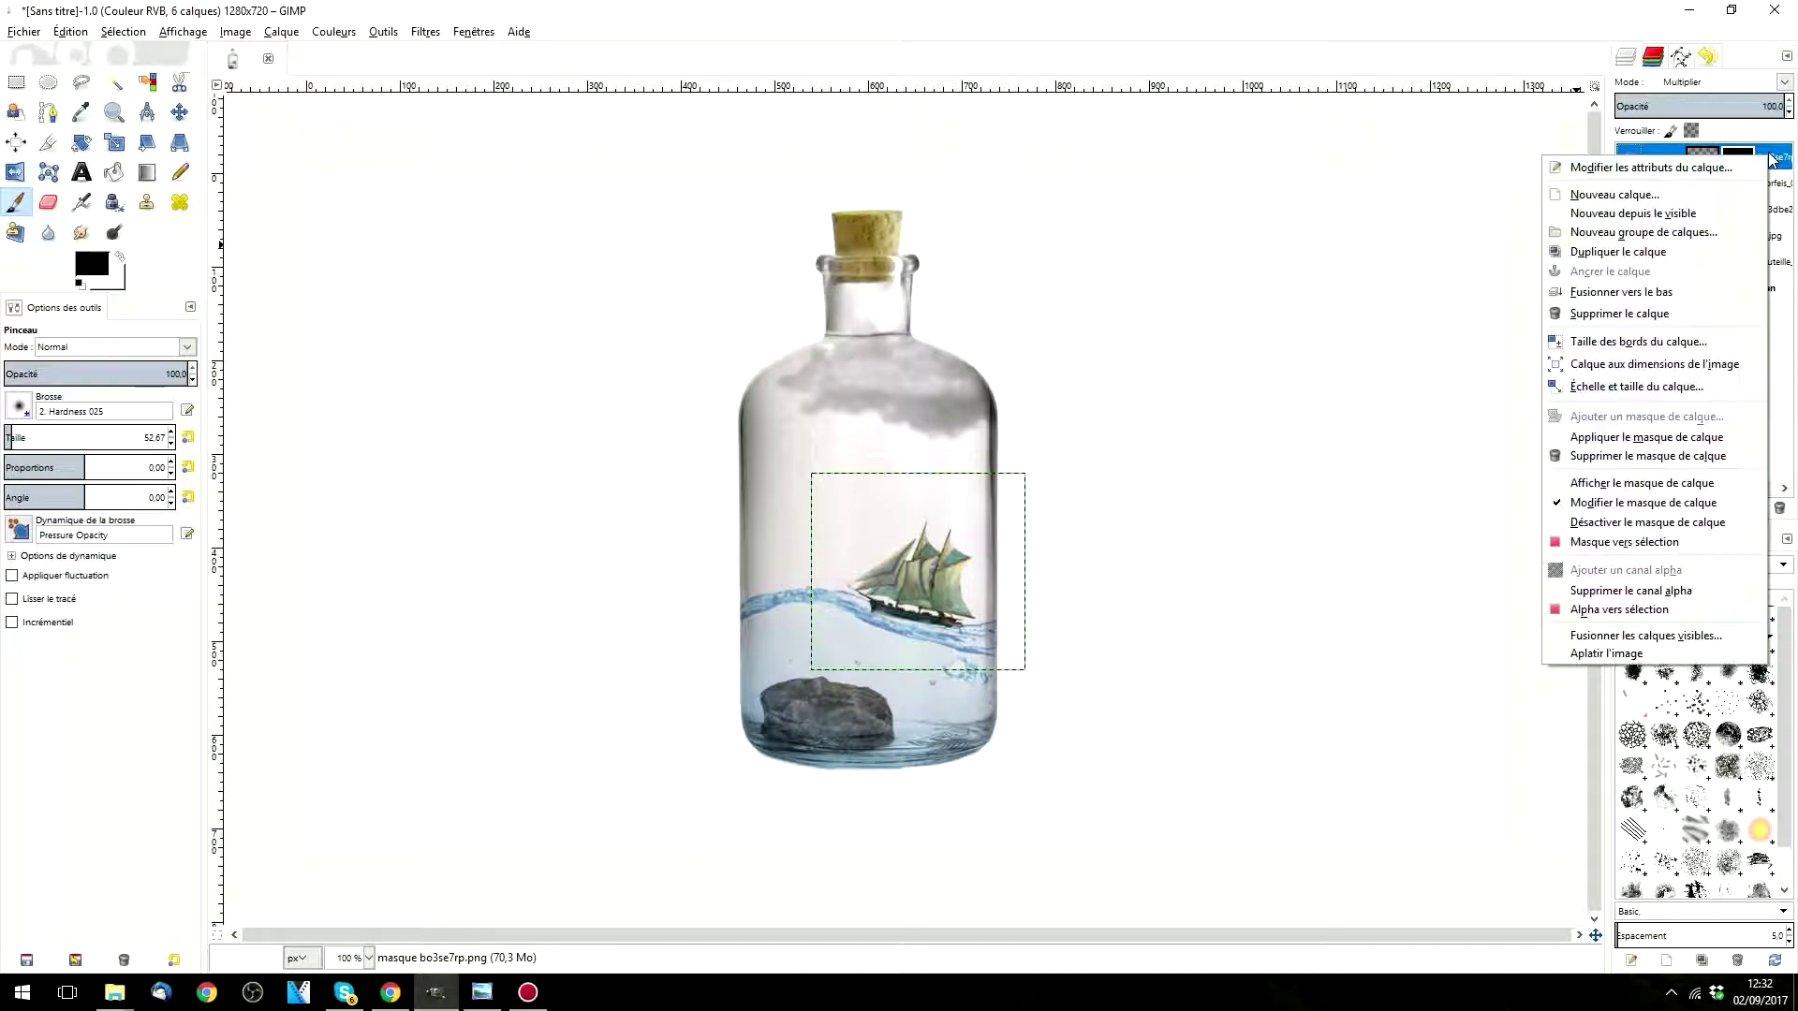
click(1607, 654)
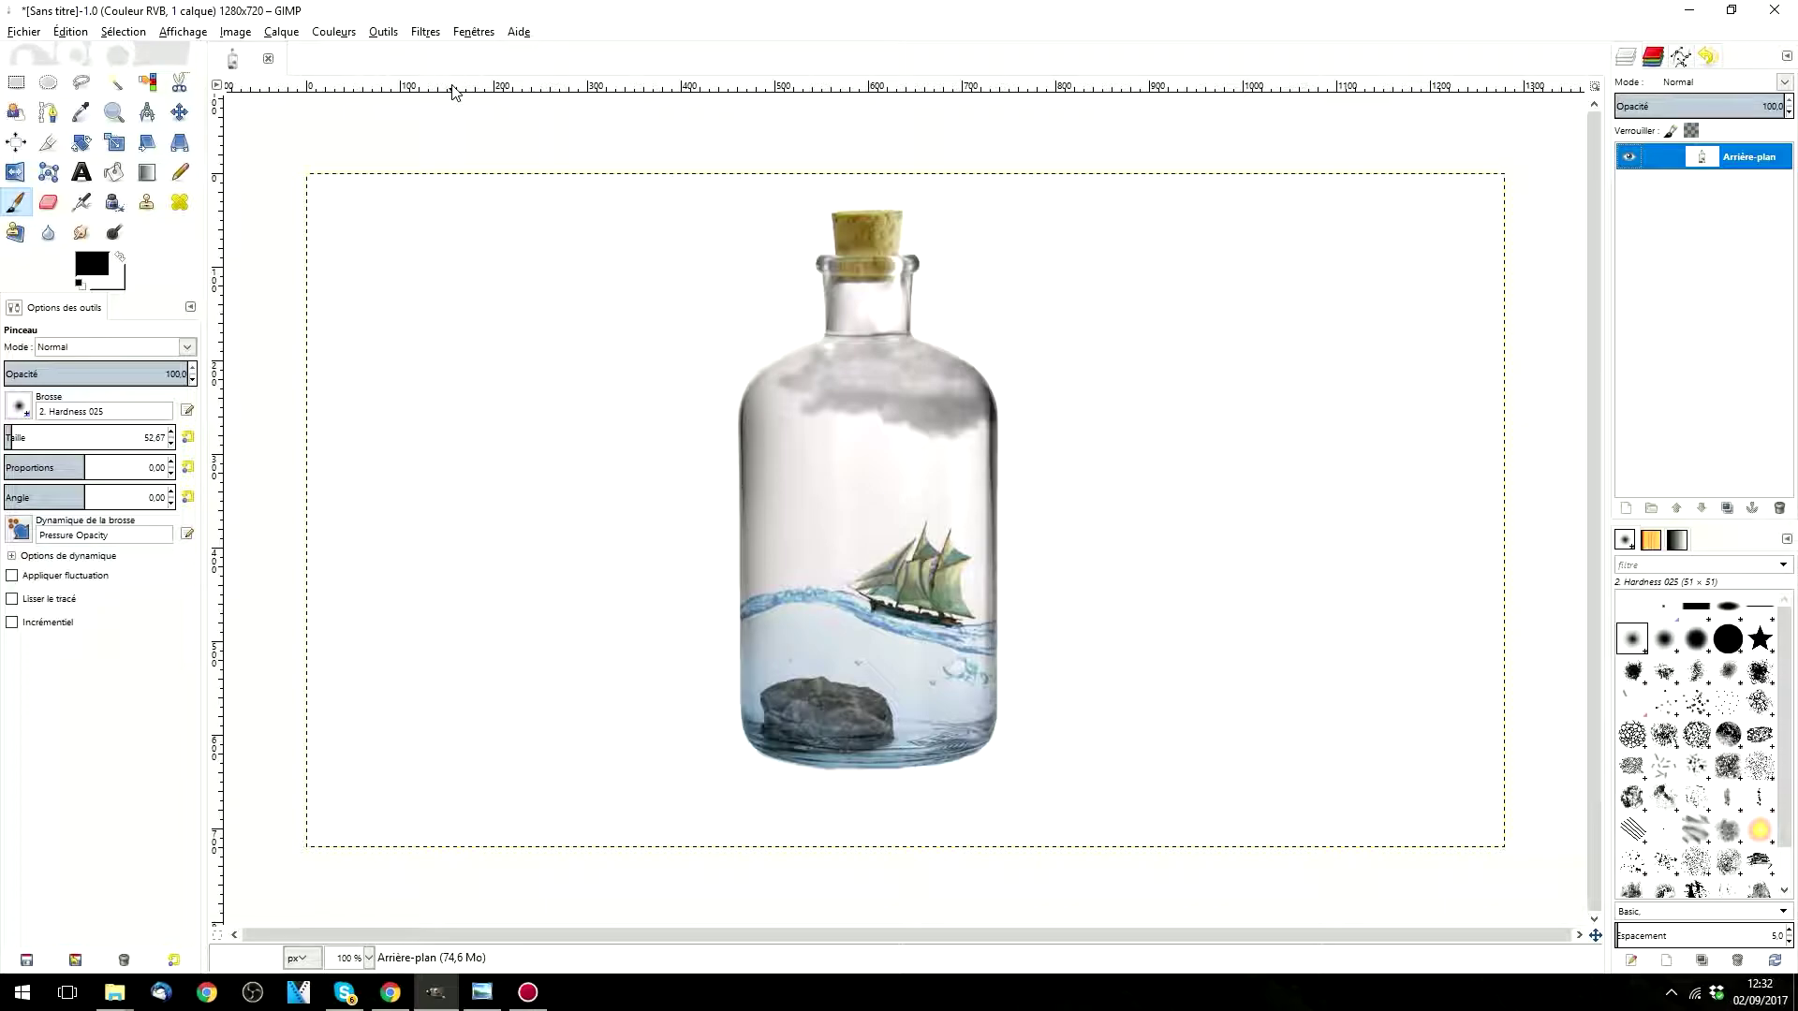
click(17, 34)
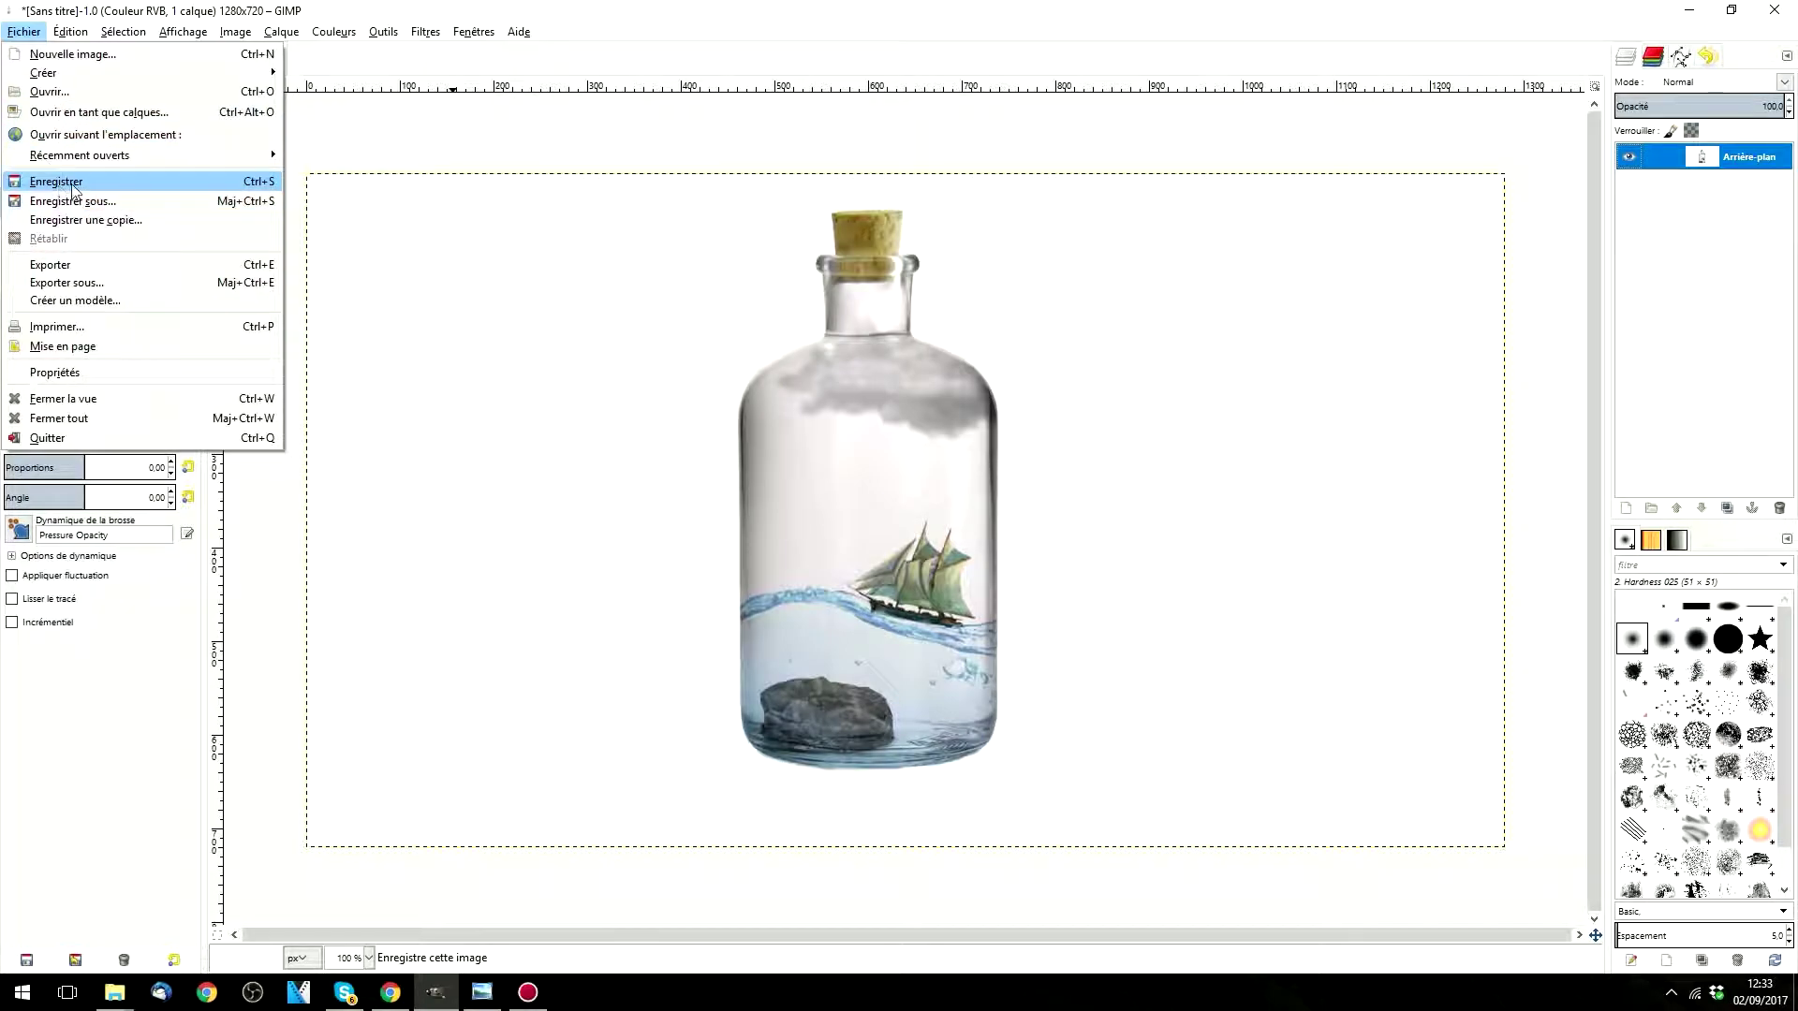
click(425, 11)
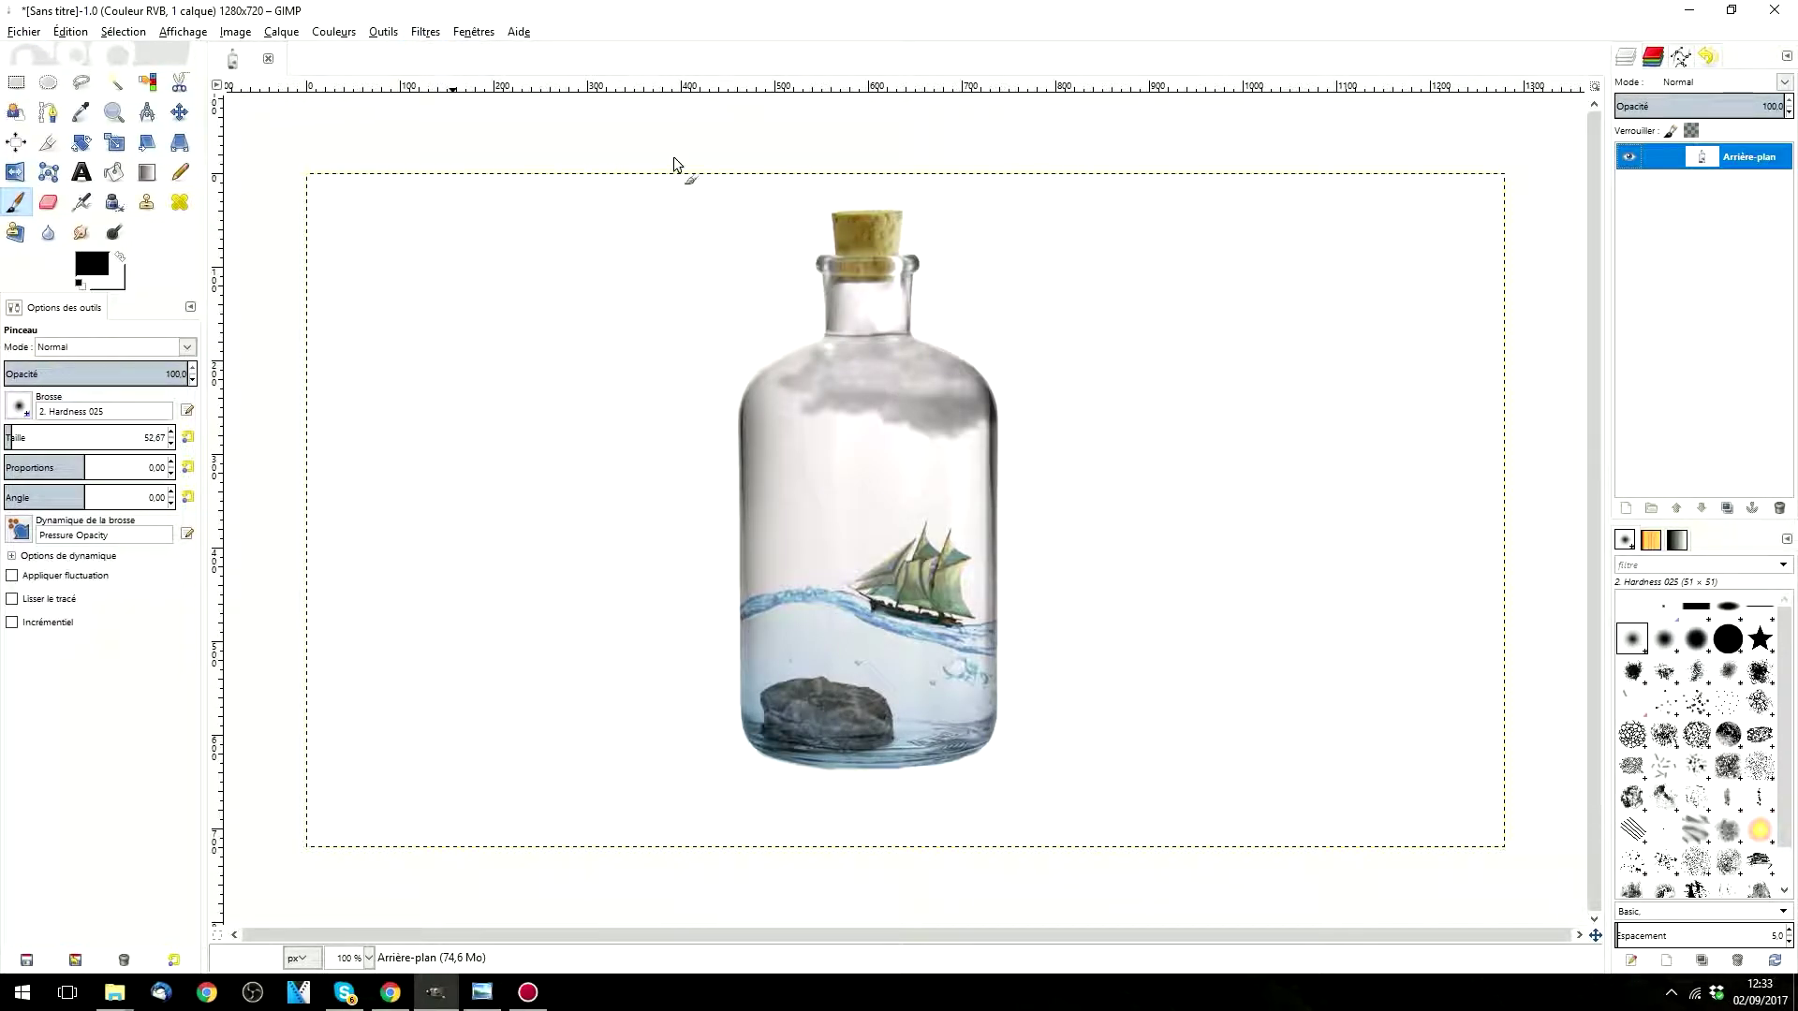
Step: Duplicate the flattened Arrière-plan layer and select the copy
right_click(1729, 159)
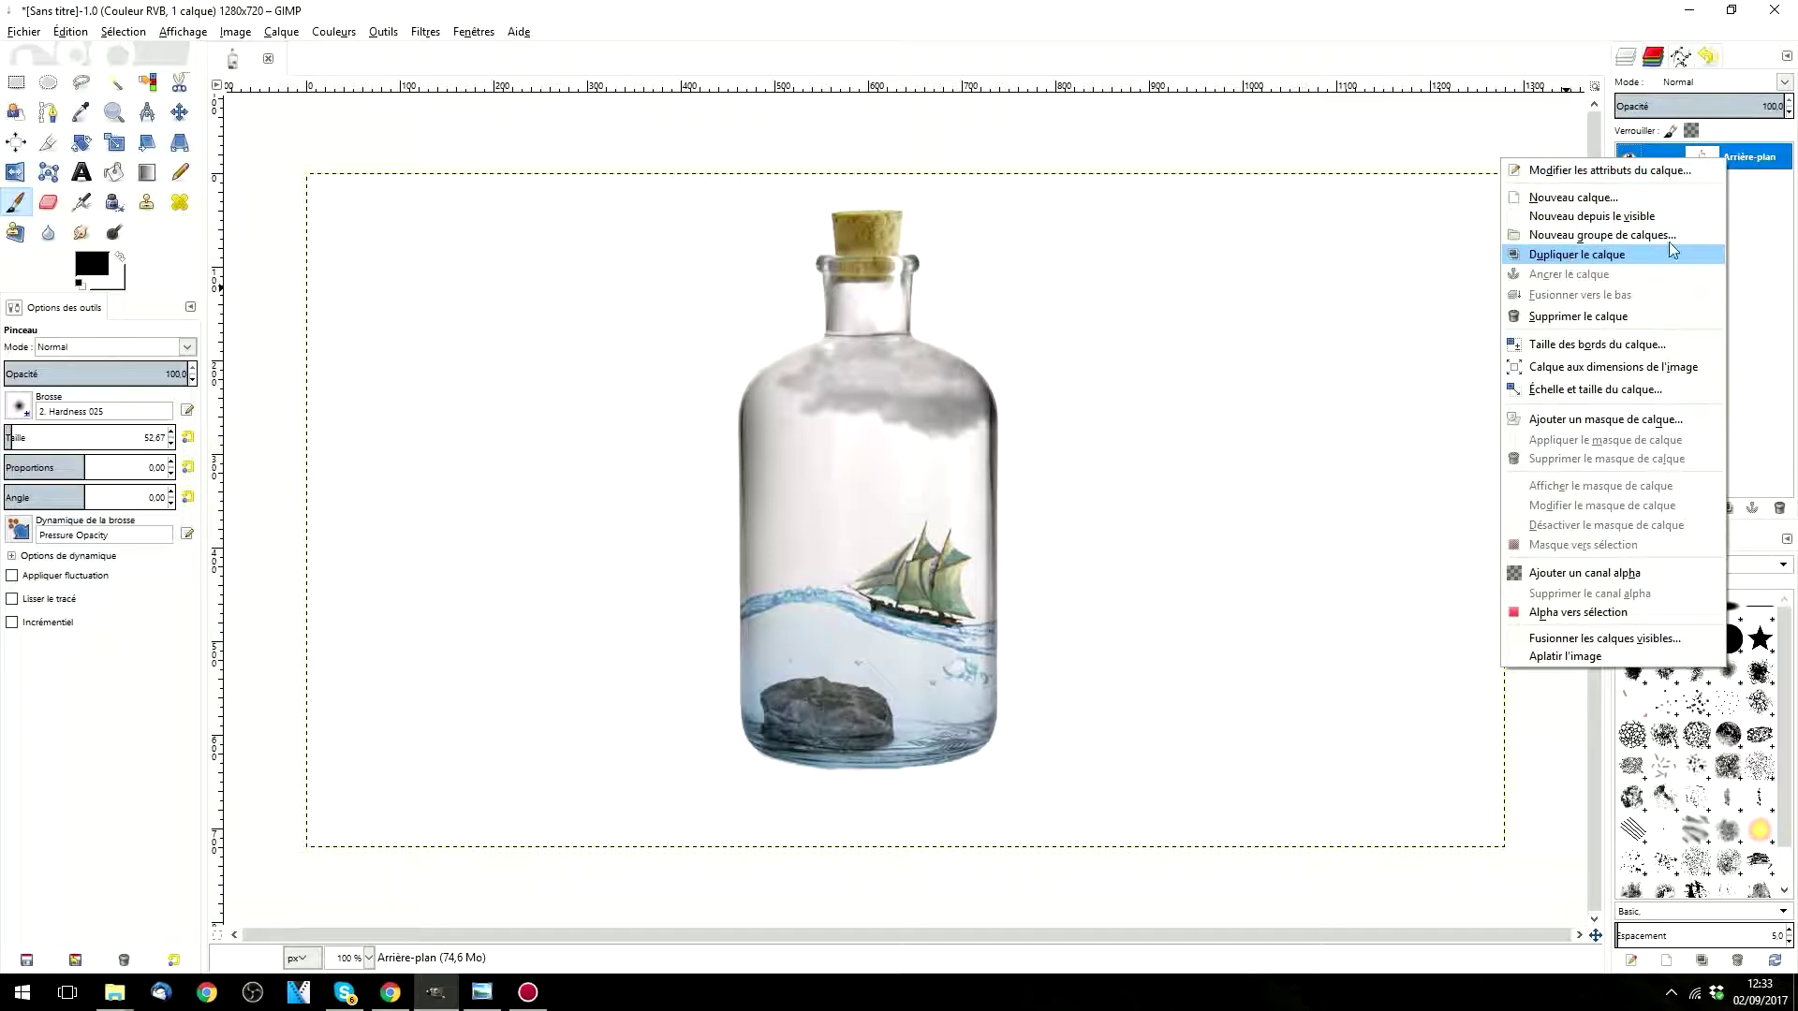
click(1764, 164)
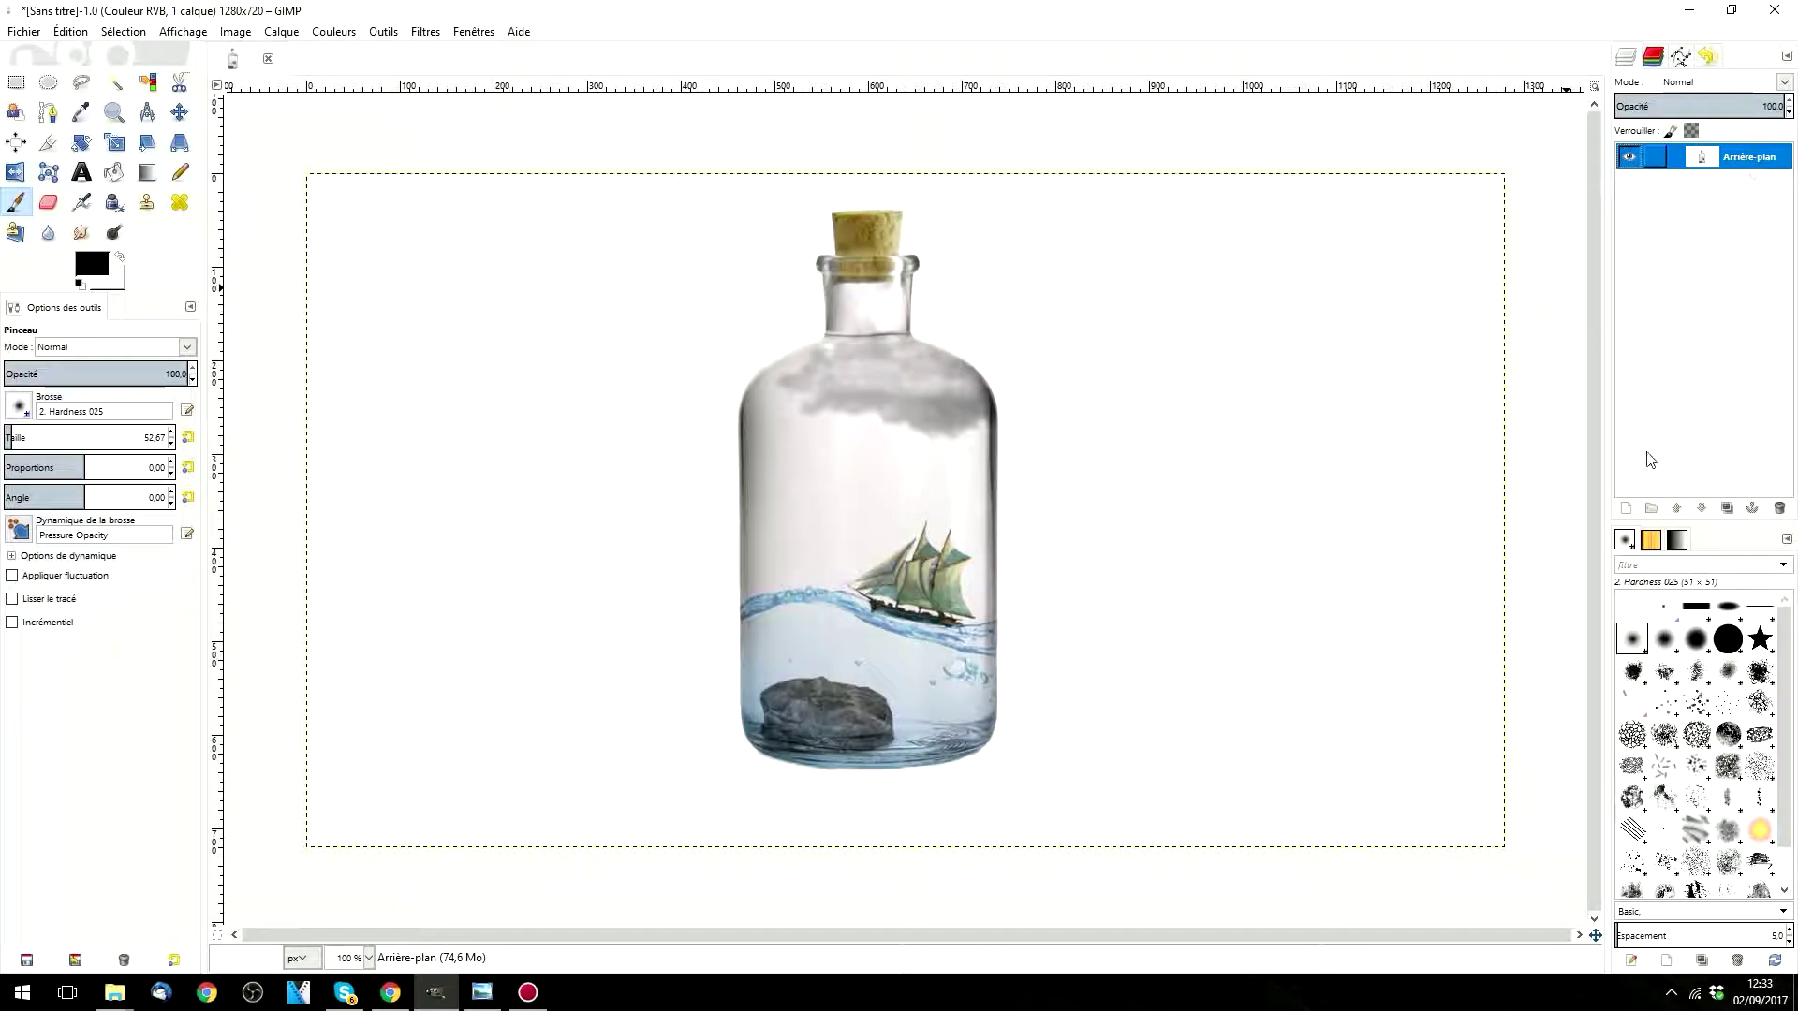
click(1728, 510)
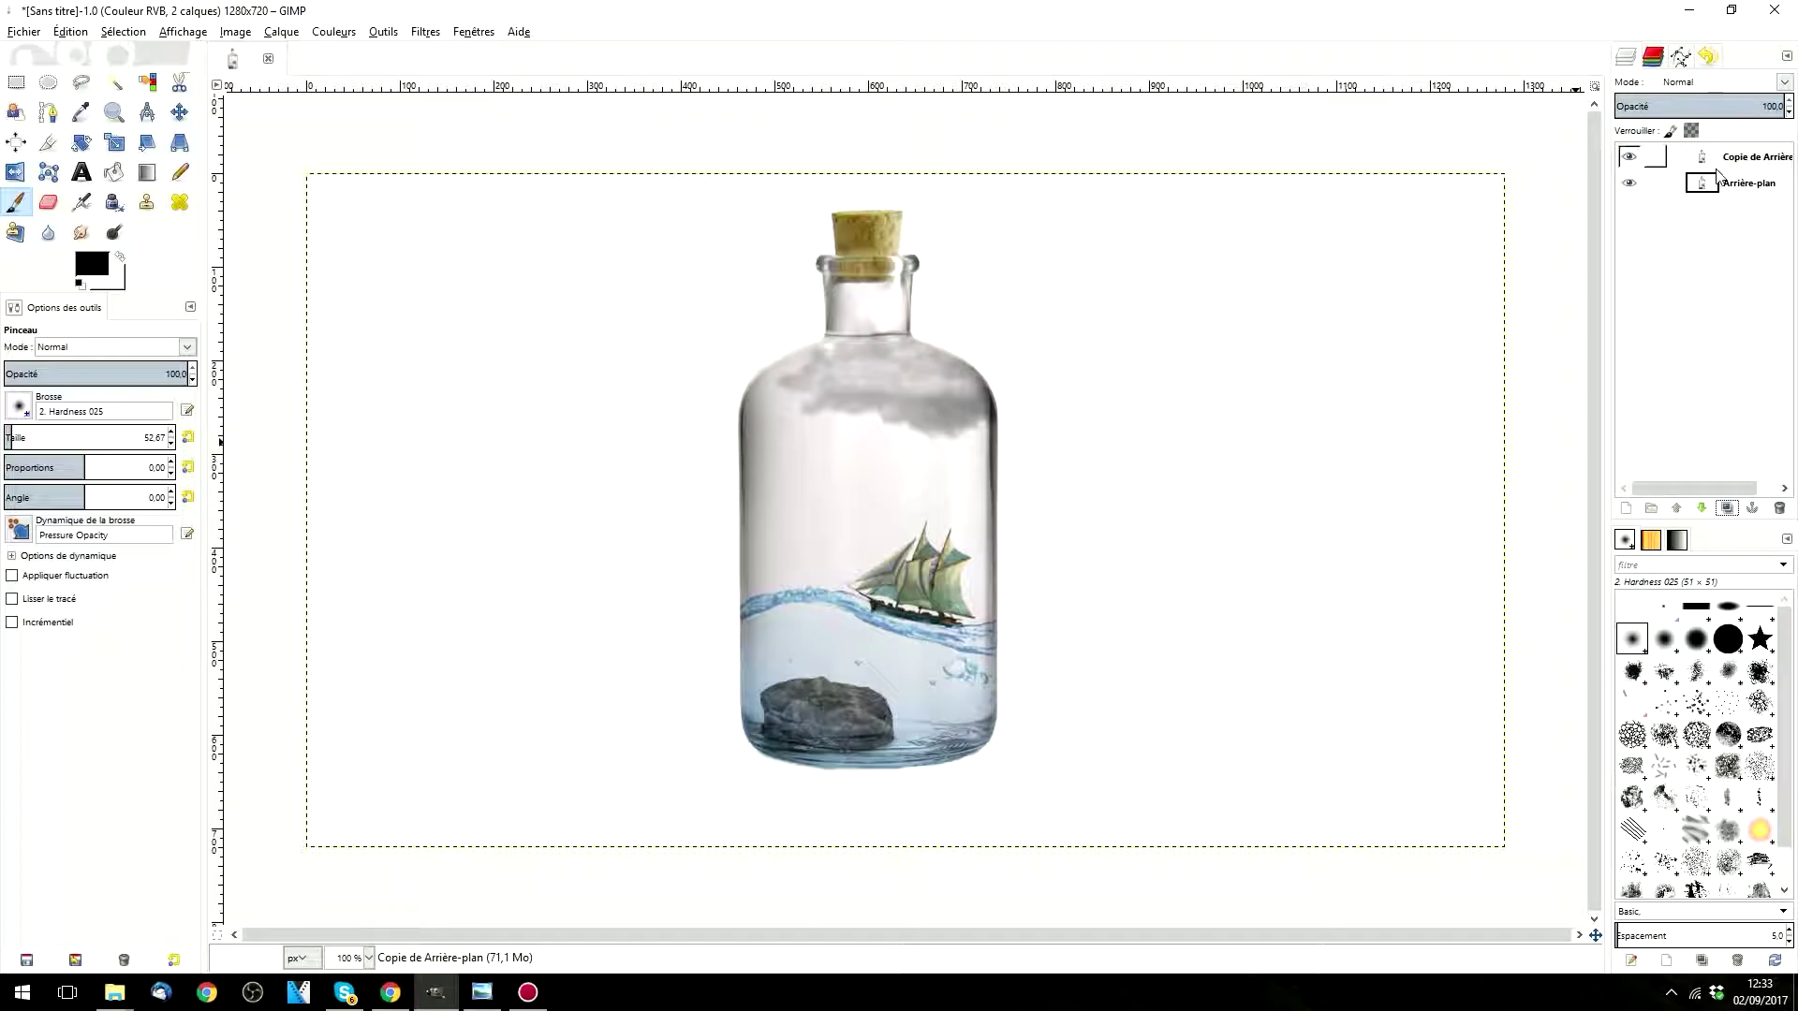
click(1733, 157)
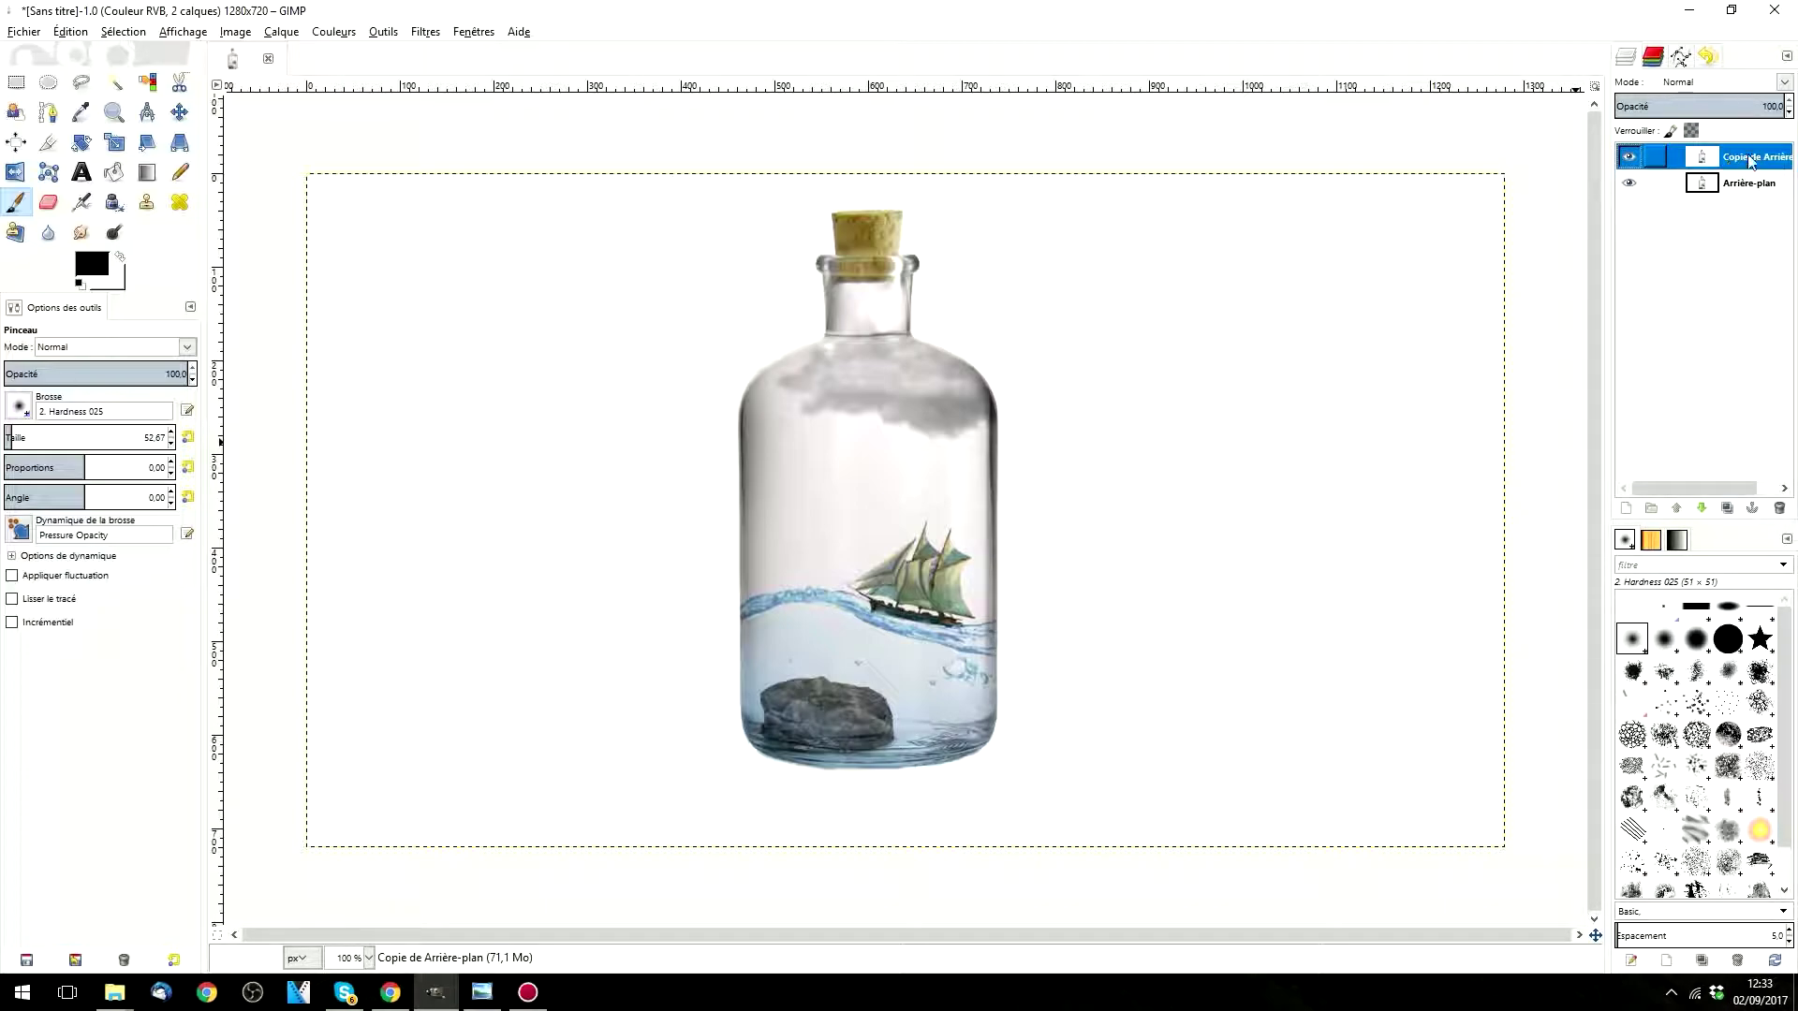
Step: Flip the copied layer vertically and move it down so the inverted bottle base sits below the upright bottle
click(17, 172)
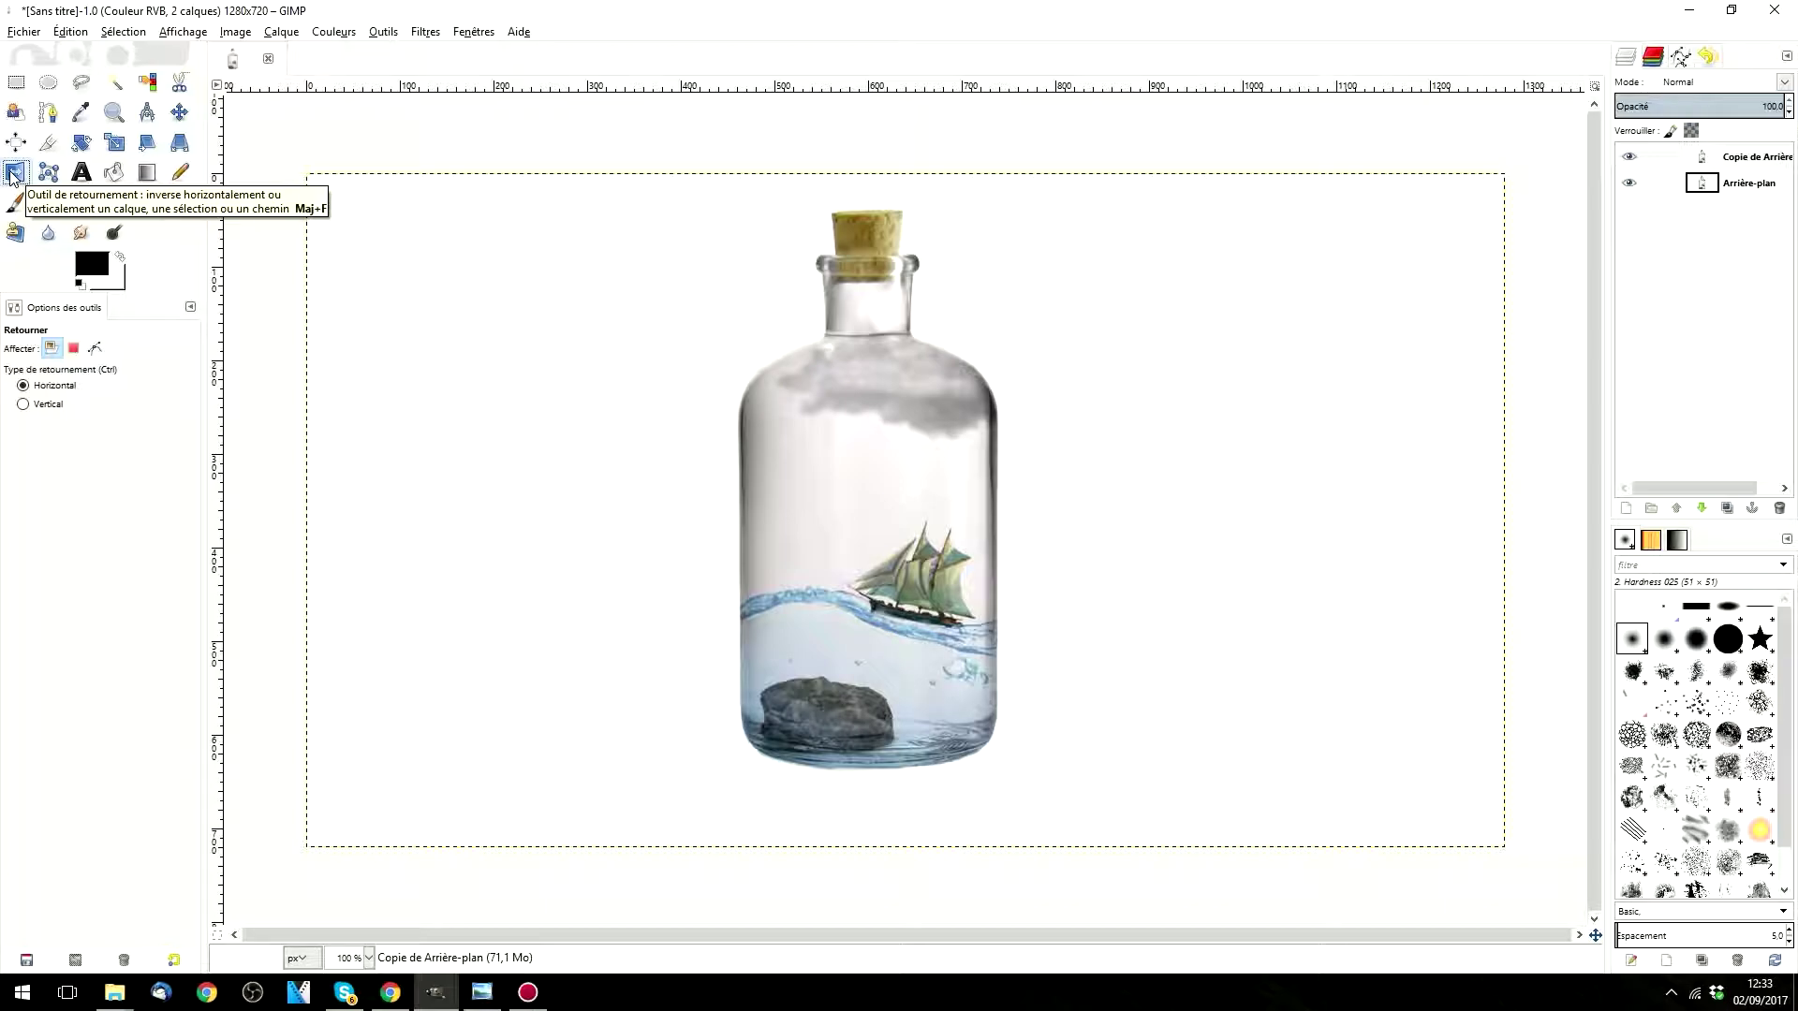
click(23, 404)
click(873, 502)
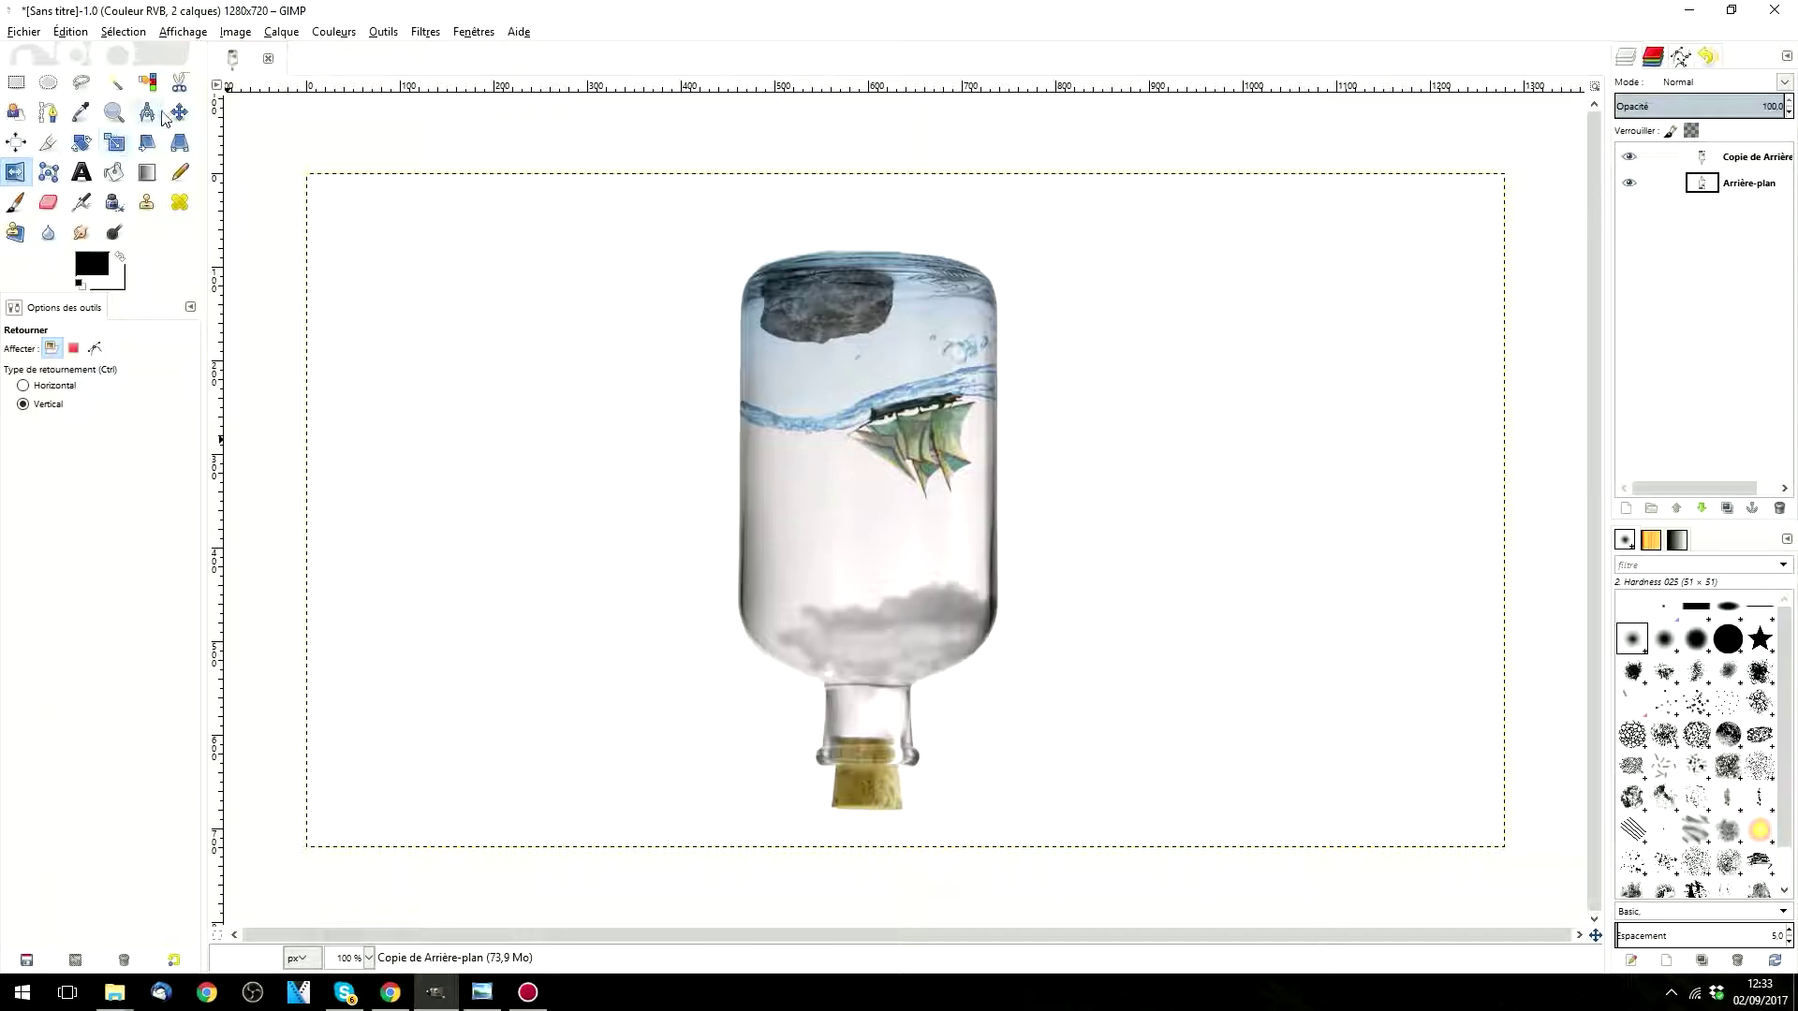
click(178, 111)
drag(867, 379, 864, 925)
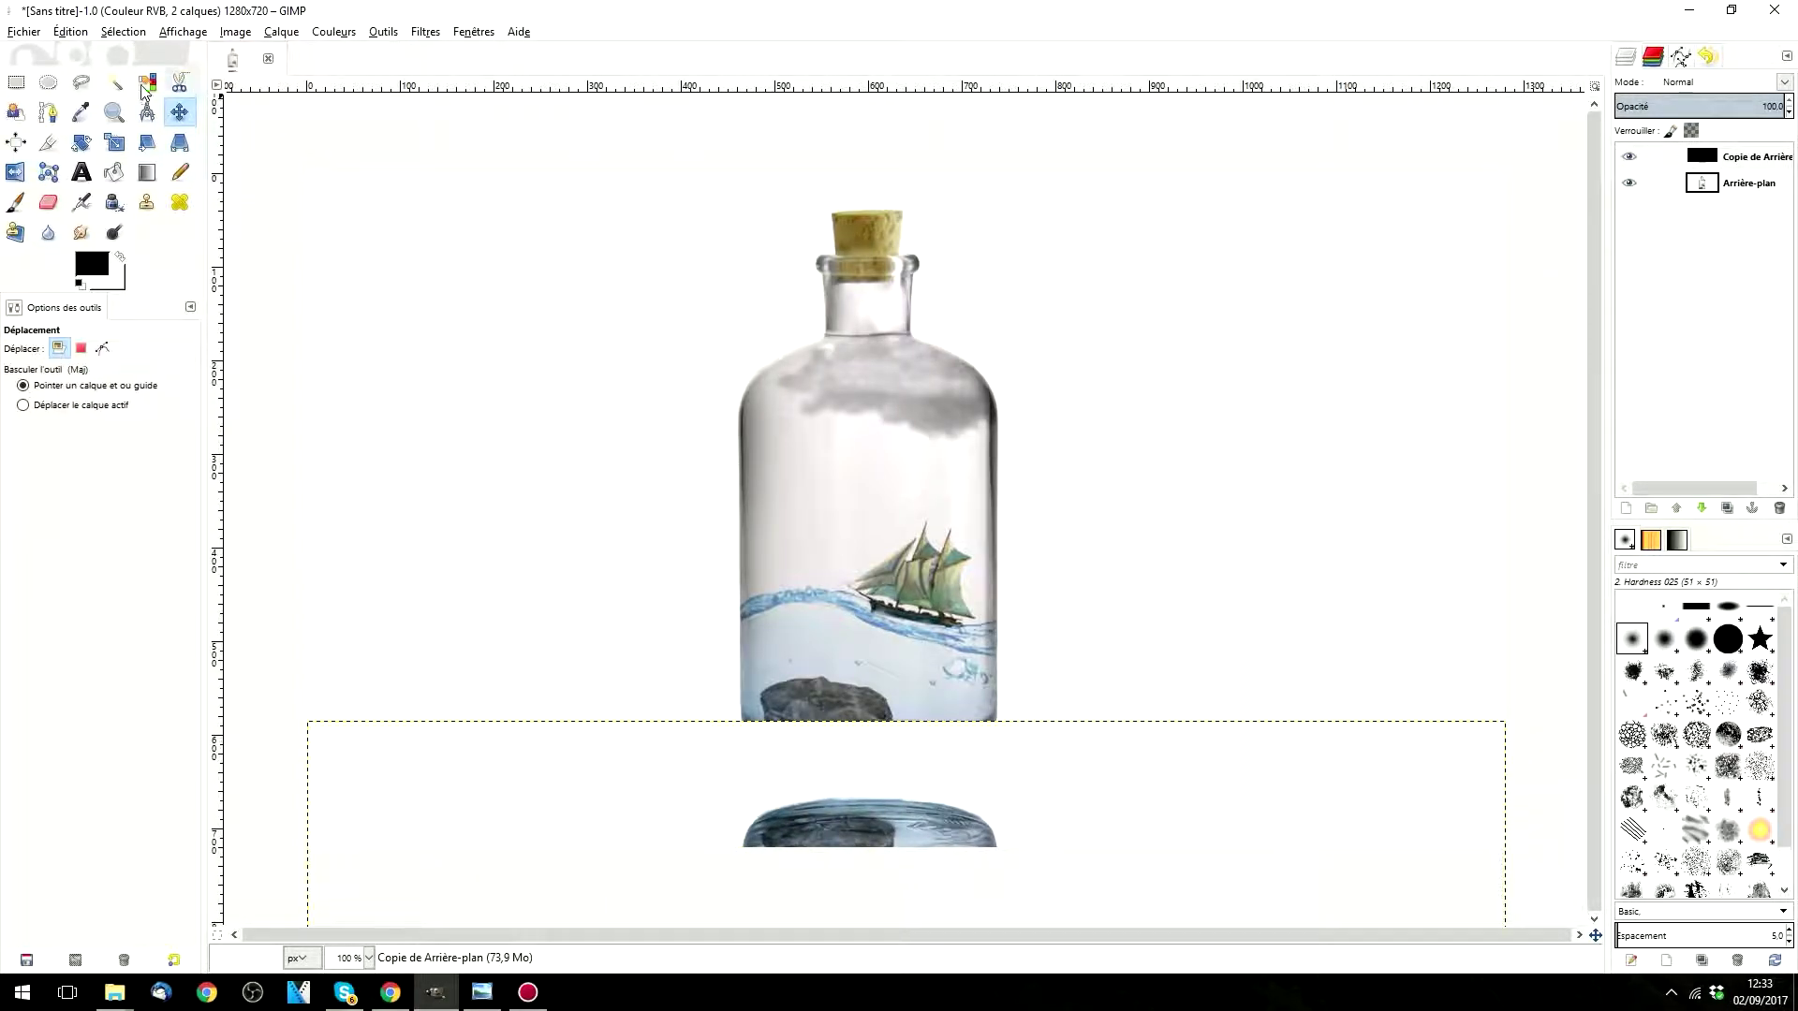
Step: Select the white area around the flipped bottle with contiguous selection at threshold 15, add an alpha channel and remove the white
click(114, 82)
click(1111, 788)
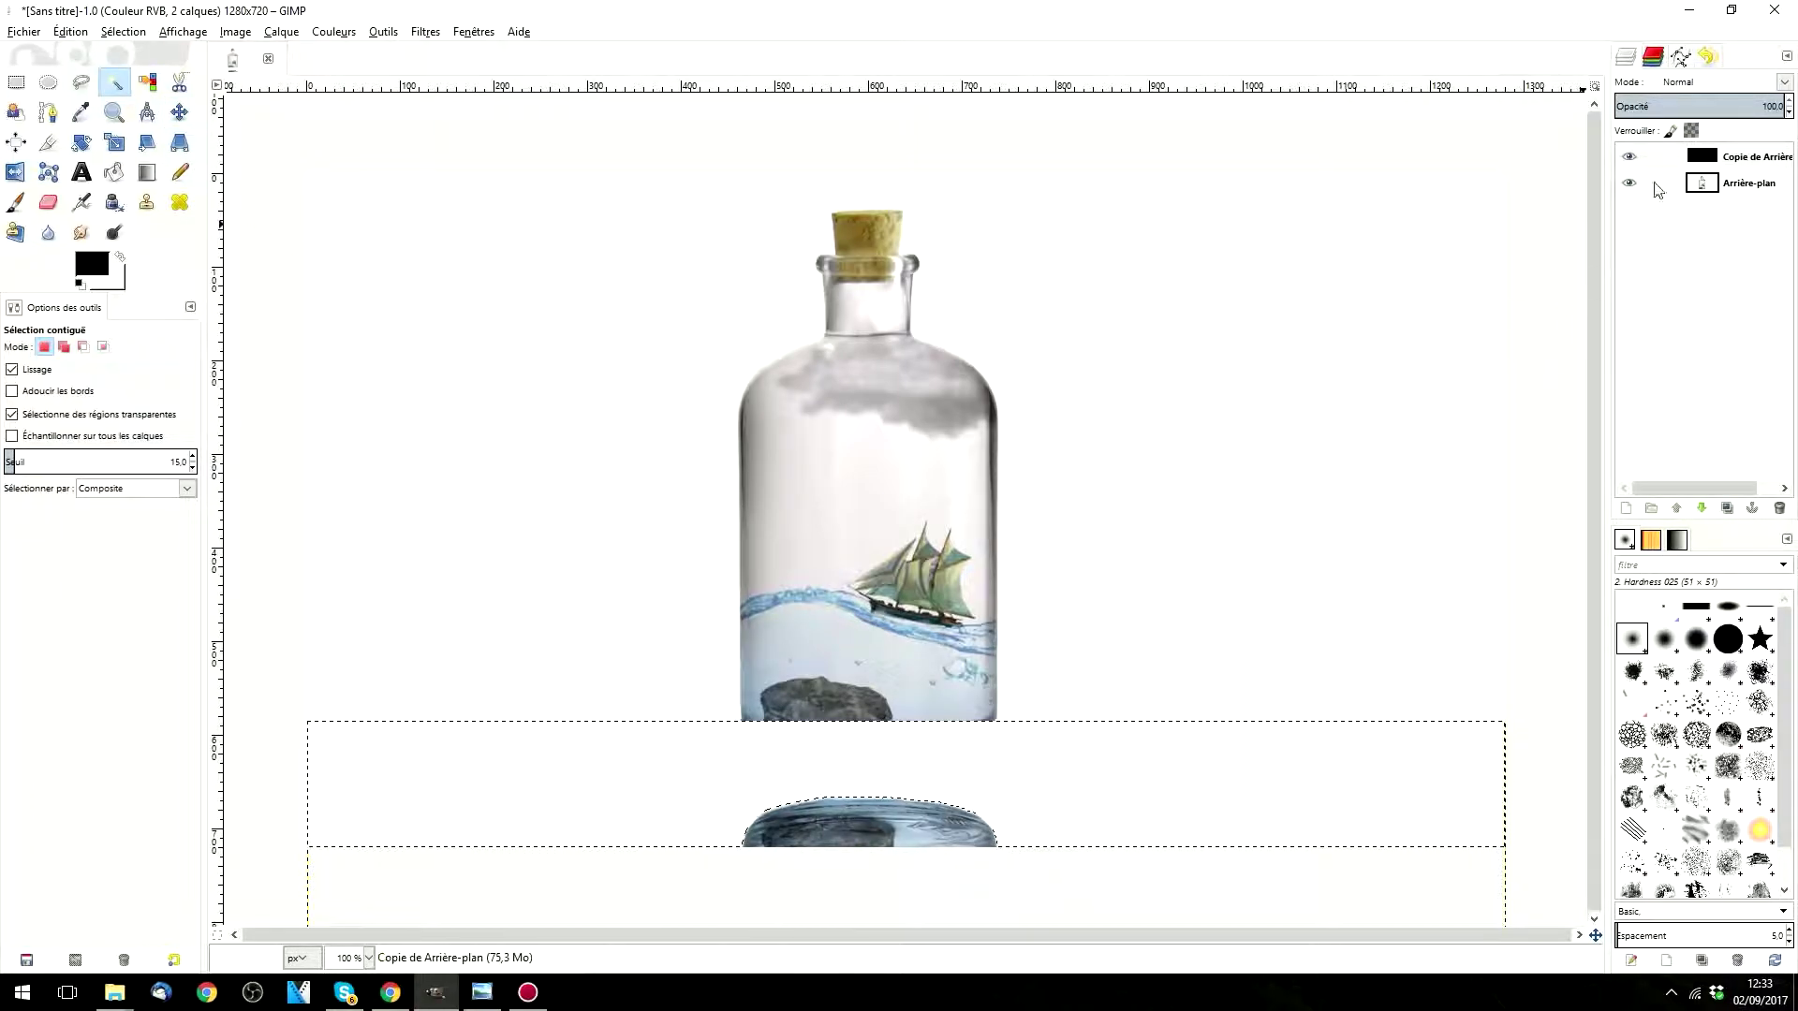
key(ctrl+x)
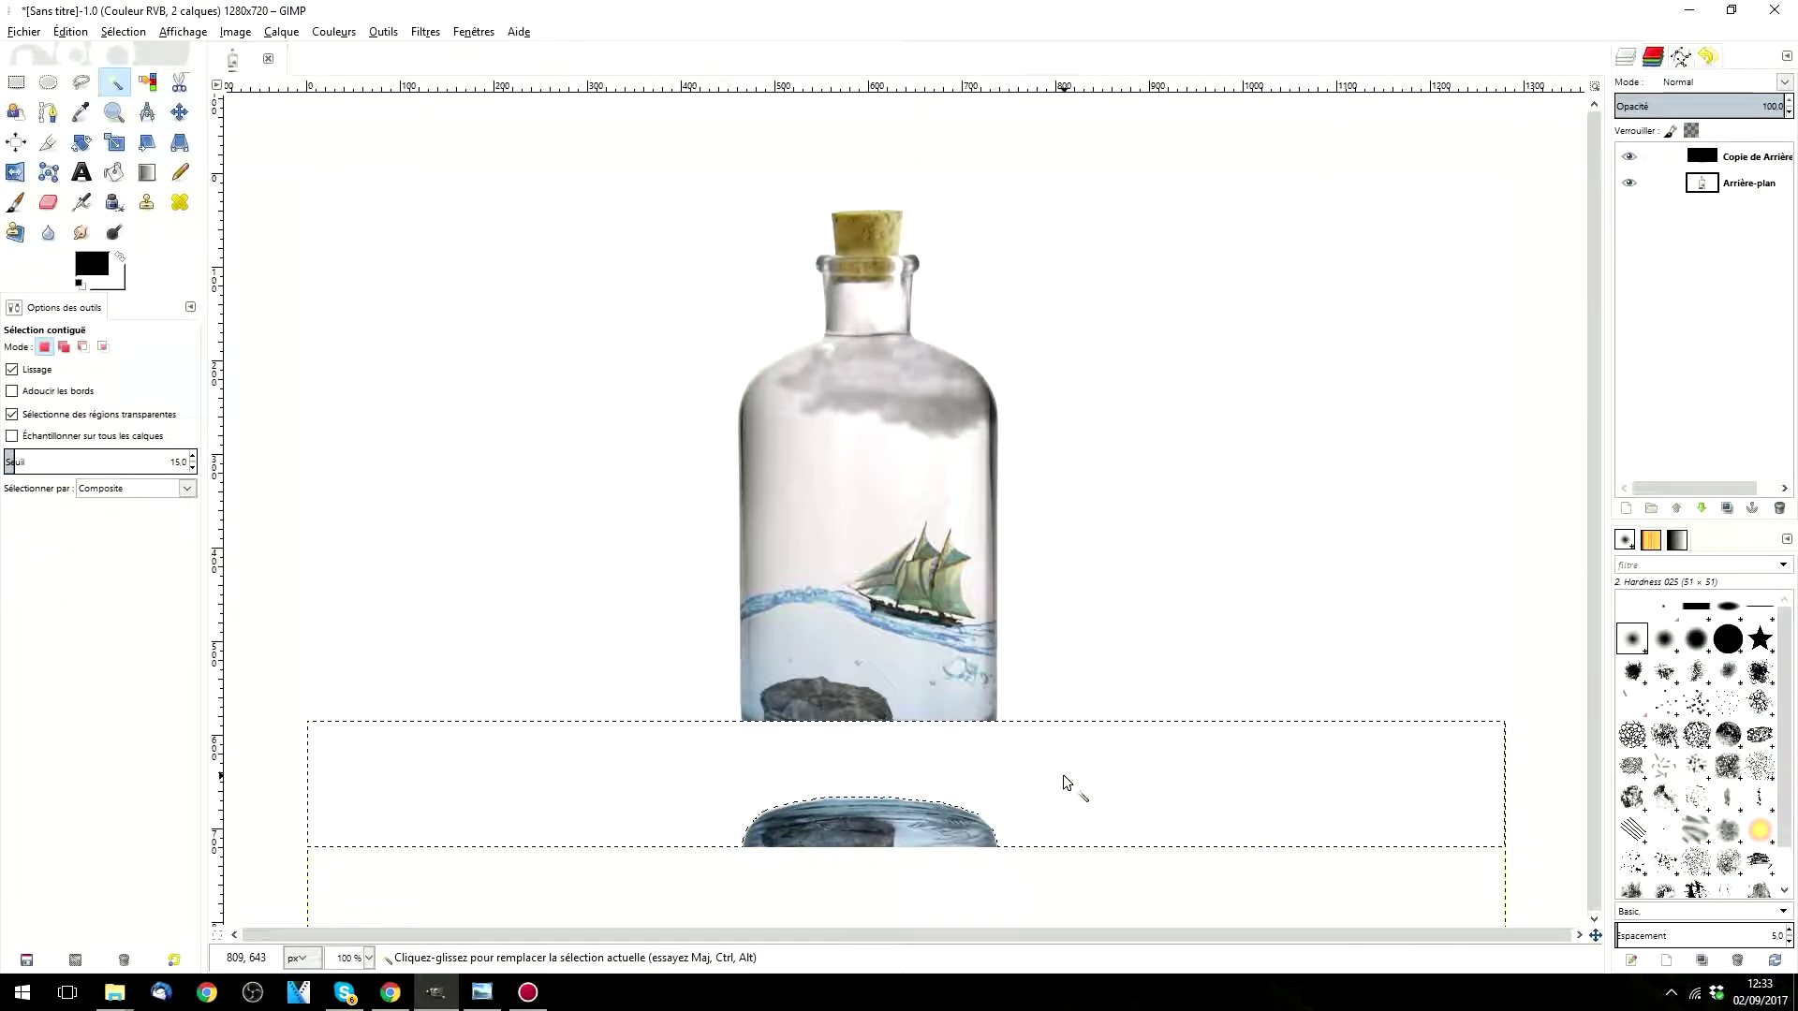
right_click(1762, 157)
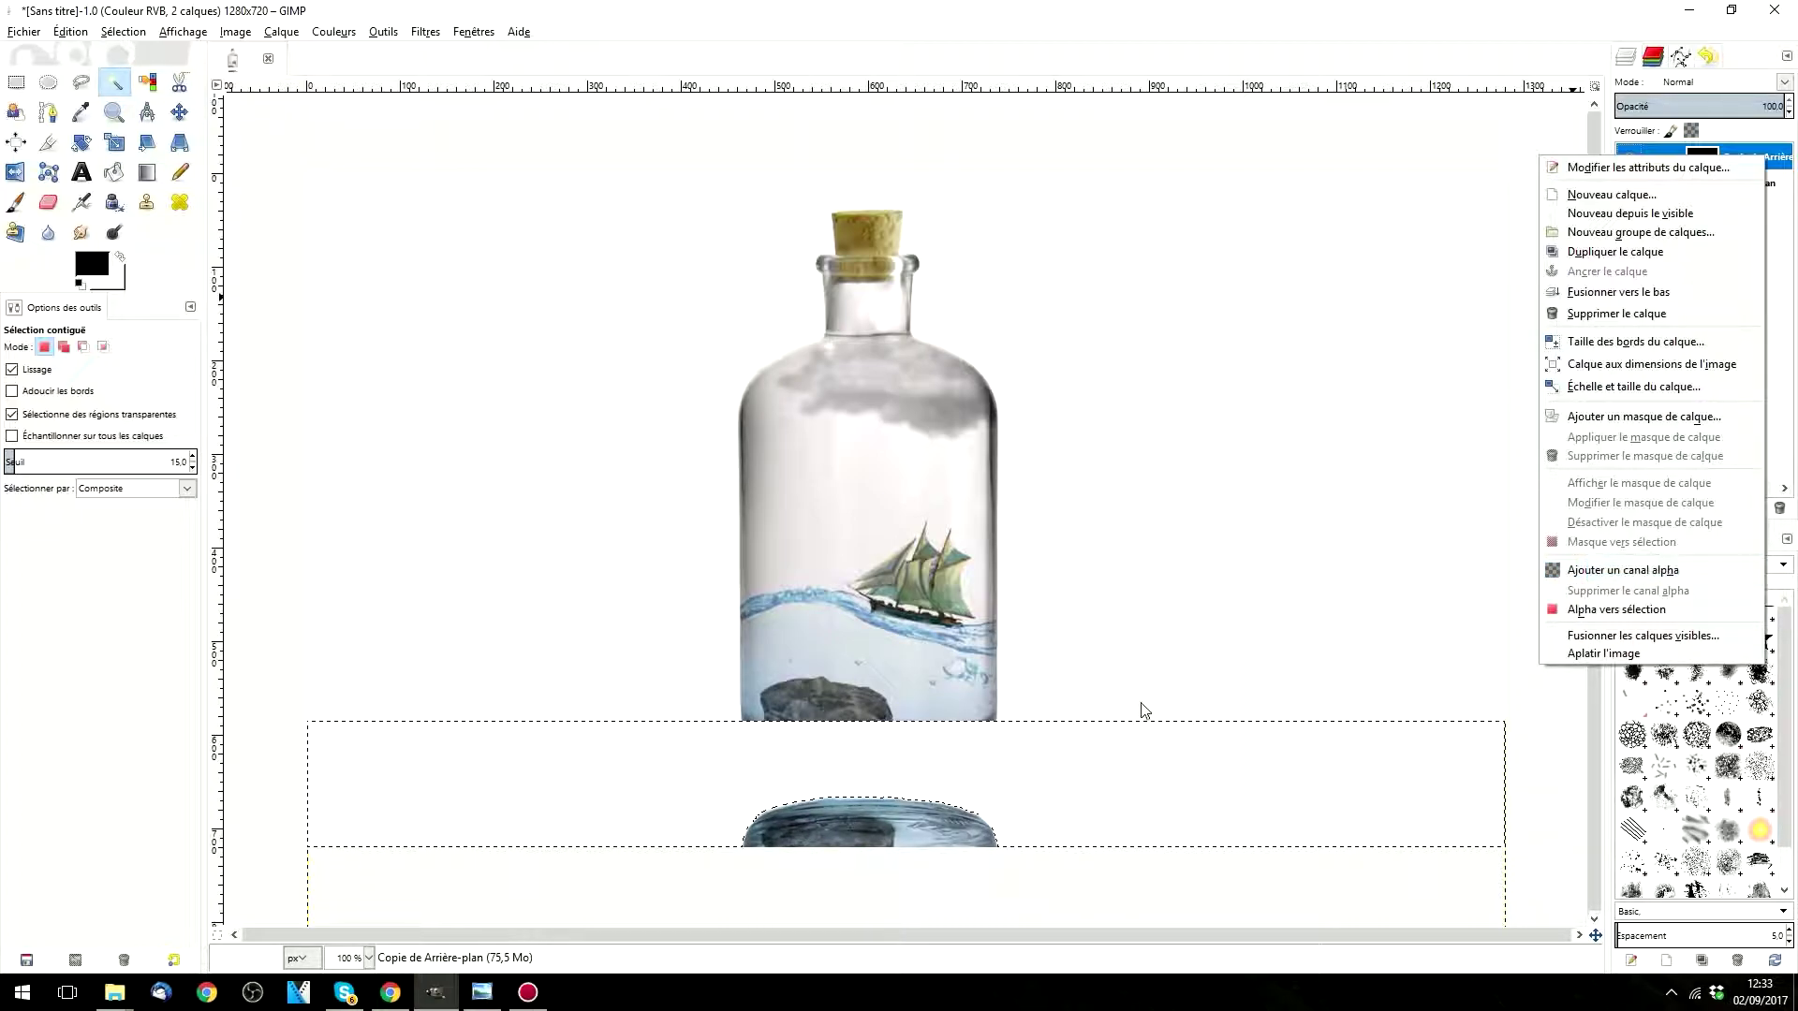
click(1671, 574)
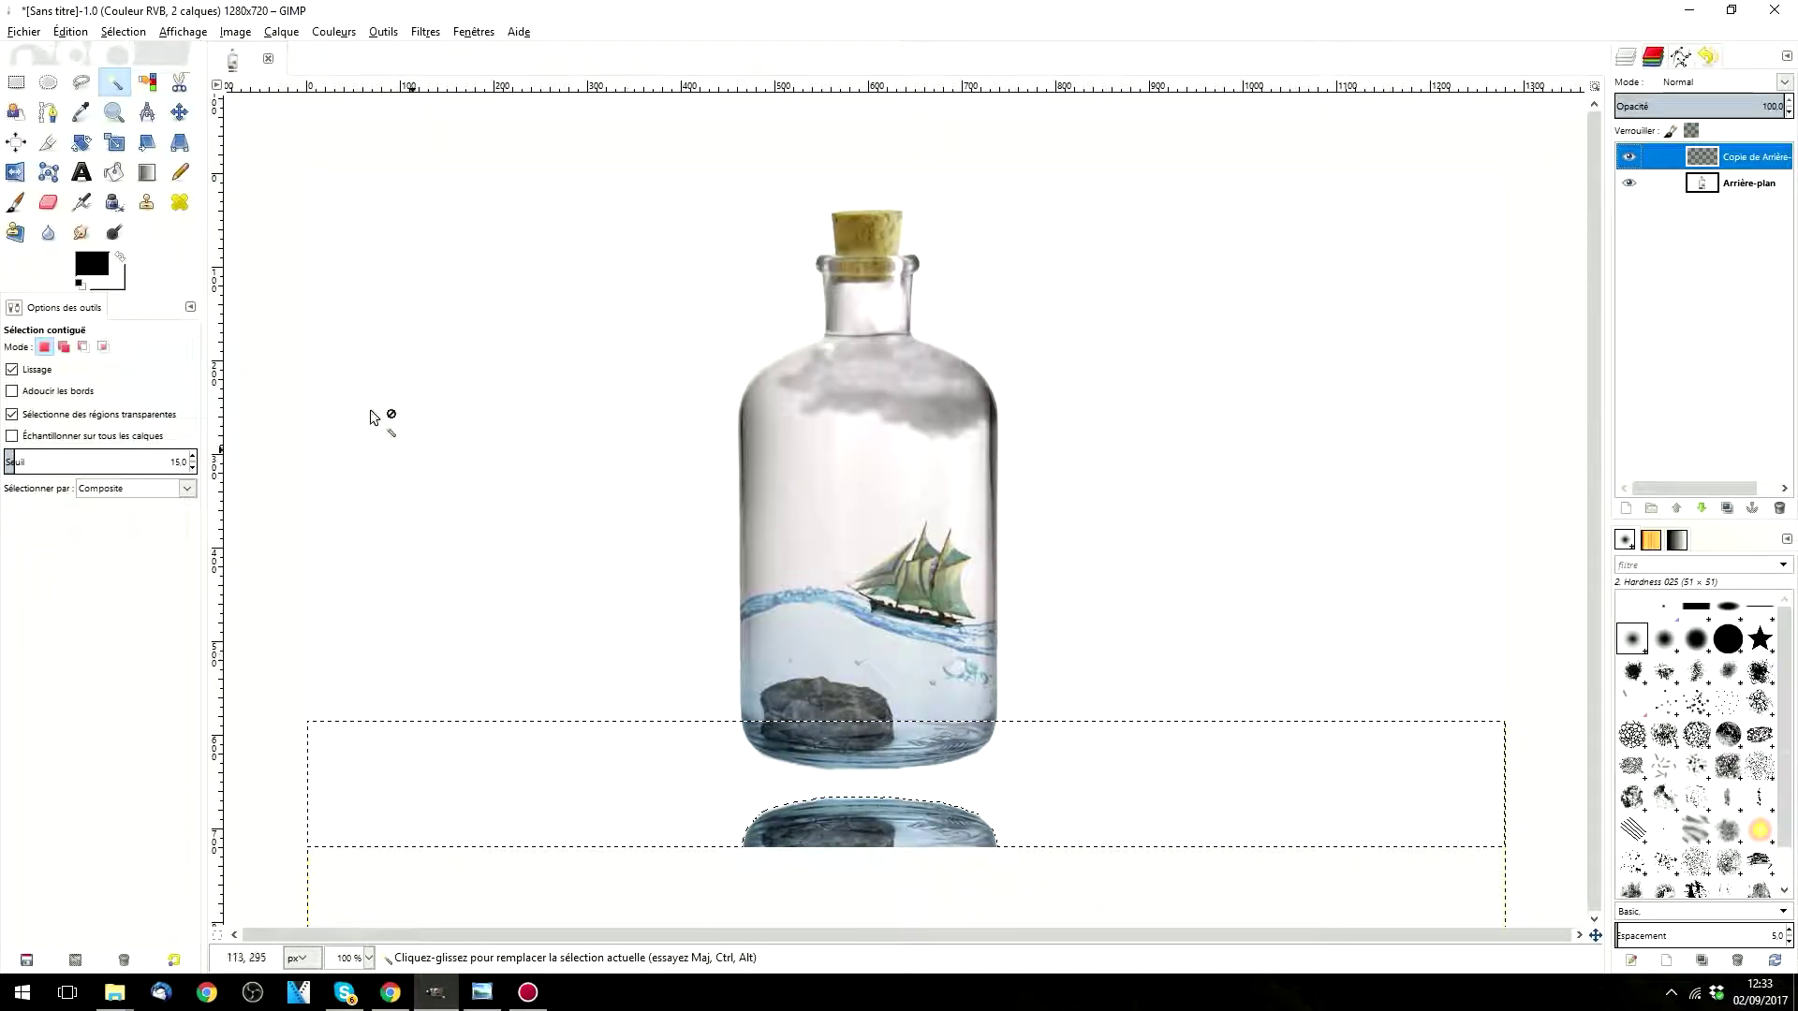
Step: Move the flipped copy up by about 29 px so the reflection nearly touches the bottle's base
click(179, 111)
mouse_move(896, 822)
mouse_down()
mouse_move(880, 818)
mouse_move(895, 795)
mouse_up()
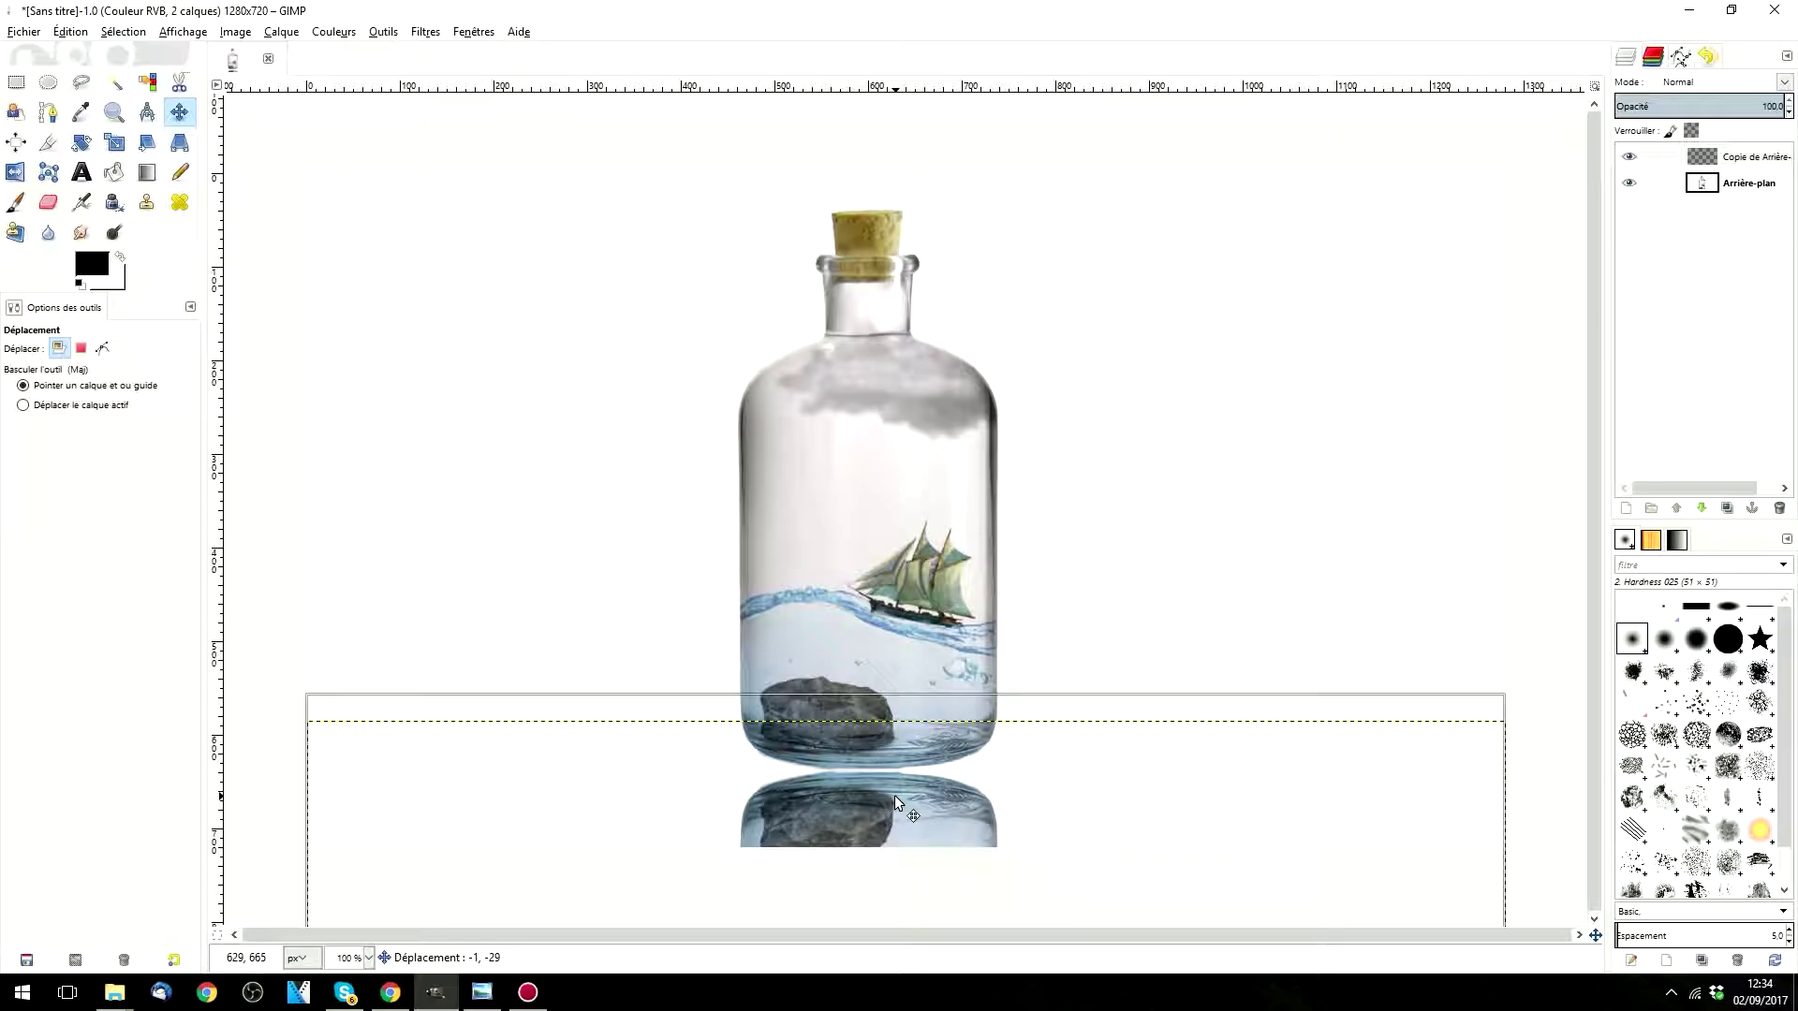
drag(896, 795, 895, 795)
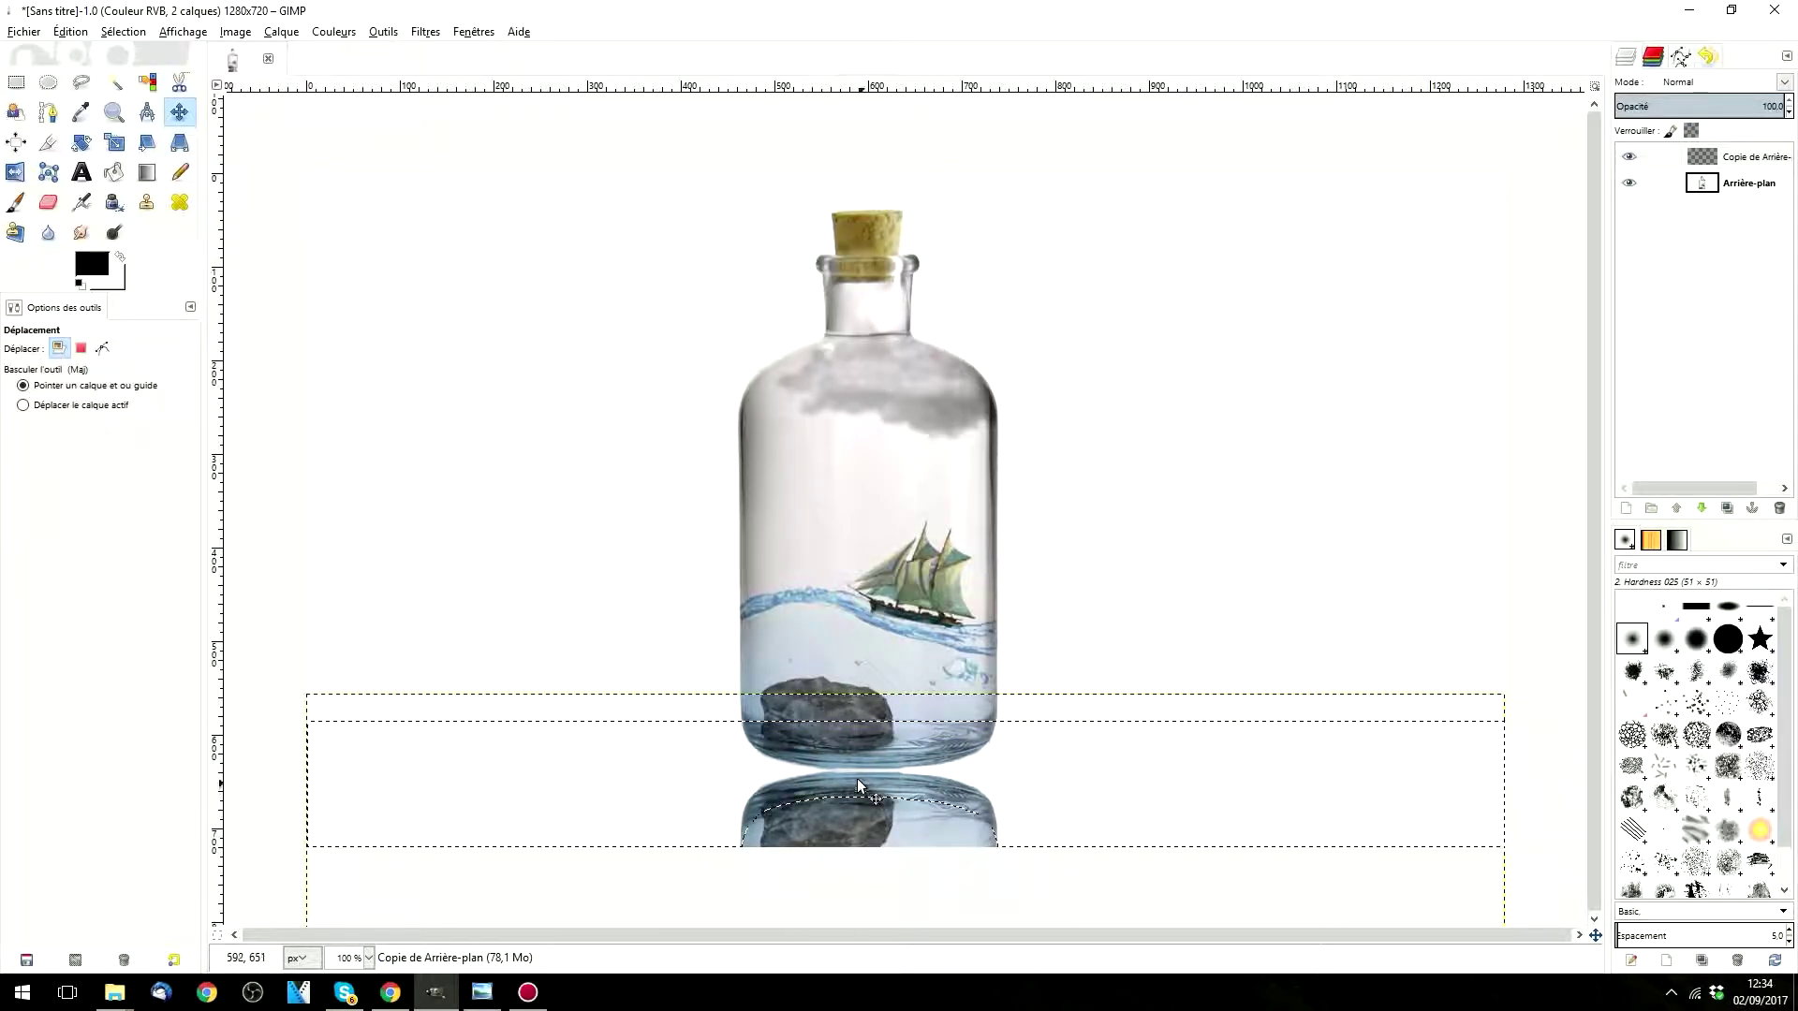
Step: Paint white with the 2. Hardness 025 brush at size 1 over the tinted strip between bottle and reflection on both layers
scroll(866, 807, up, 5)
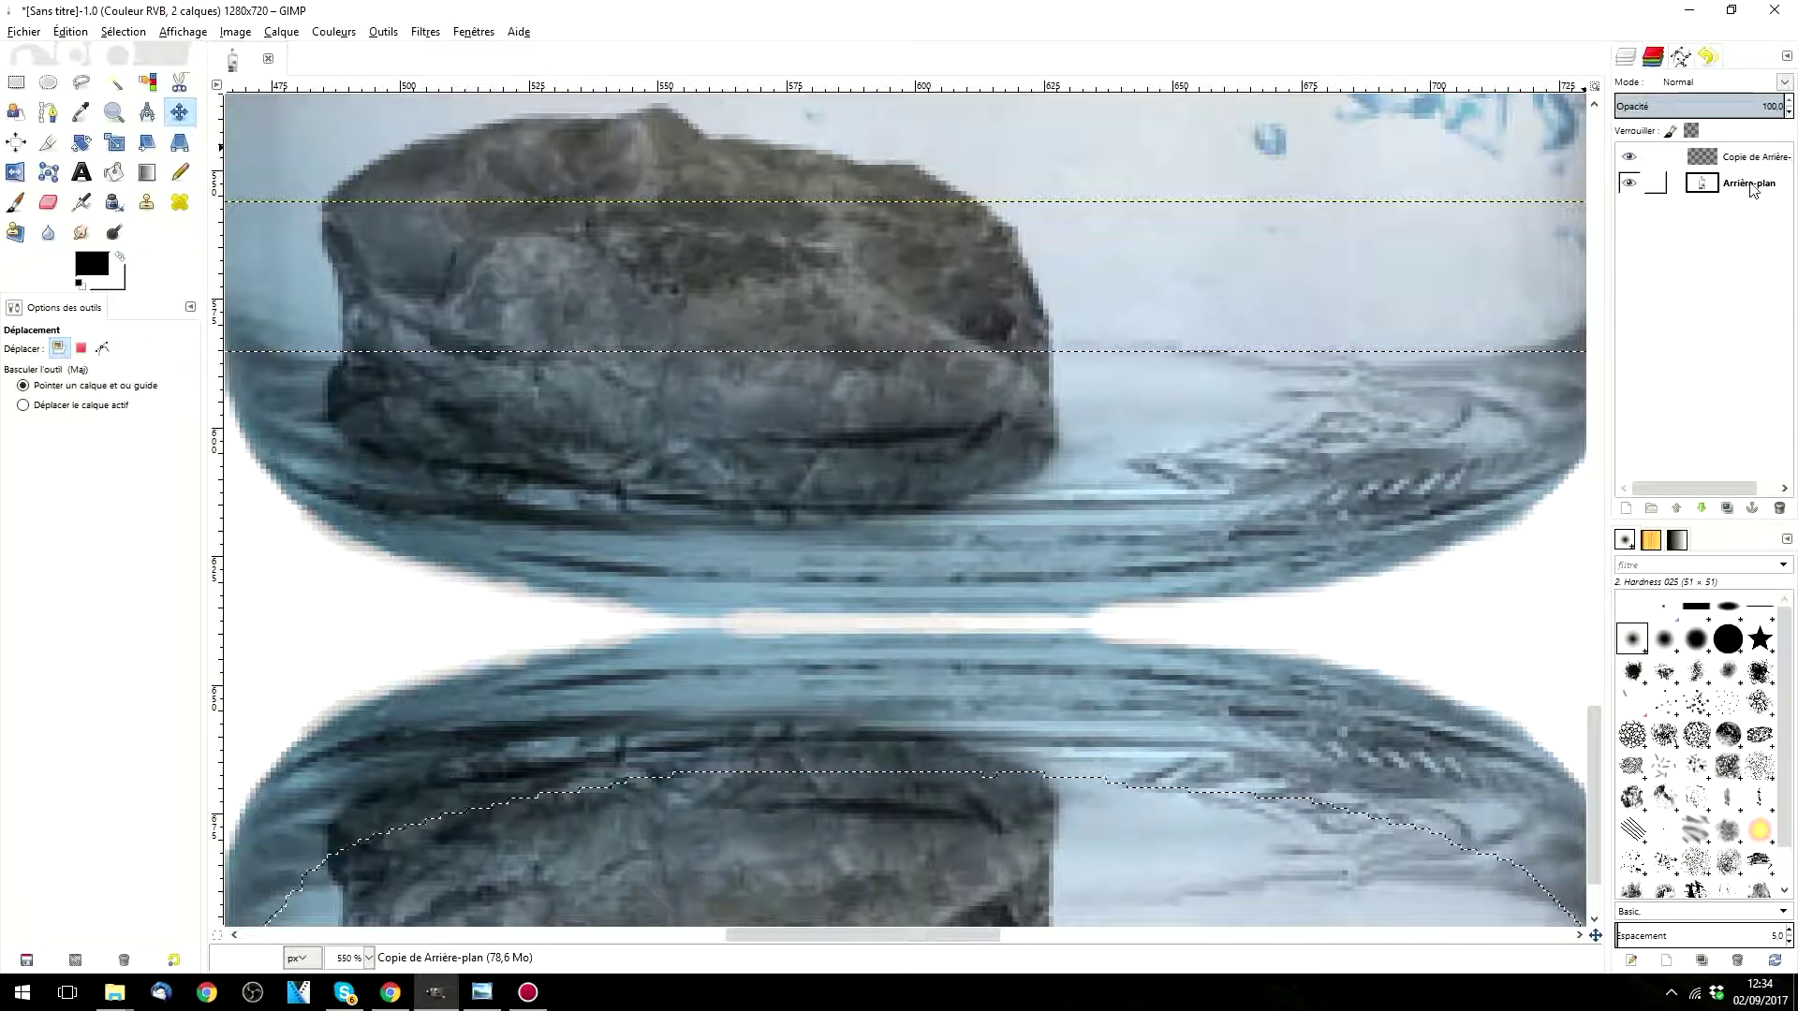
click(1738, 187)
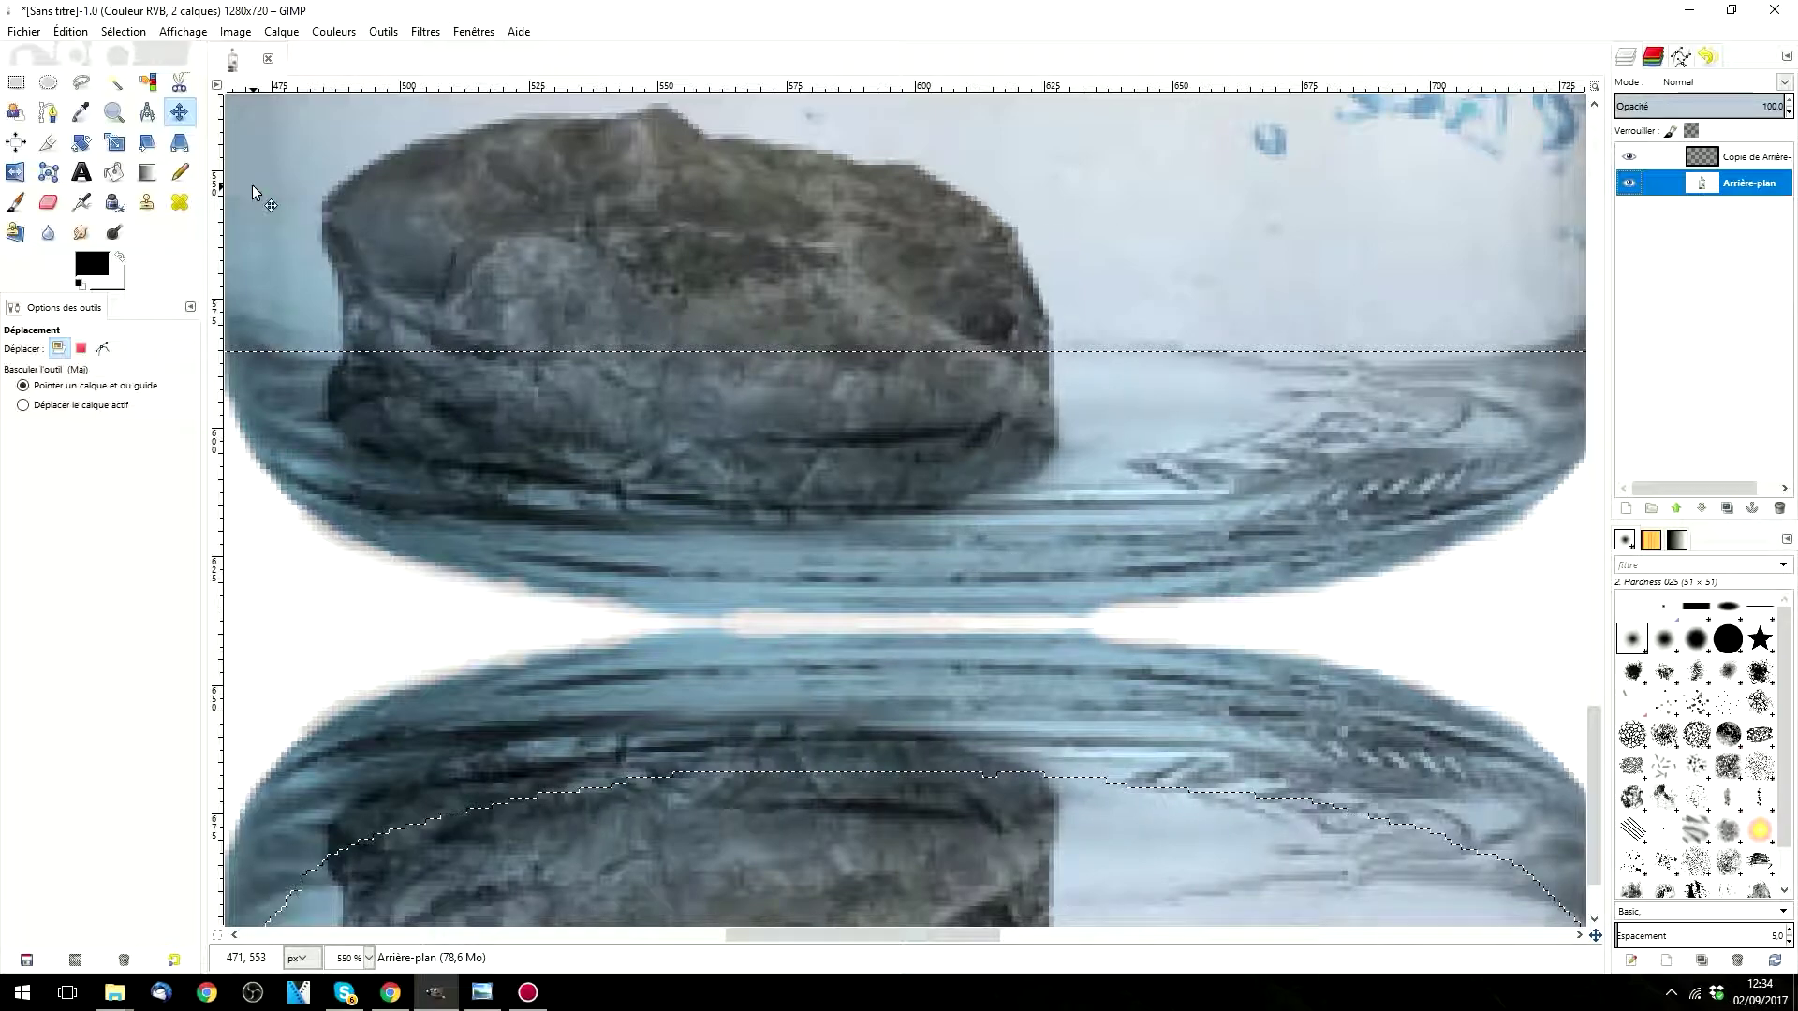
click(18, 202)
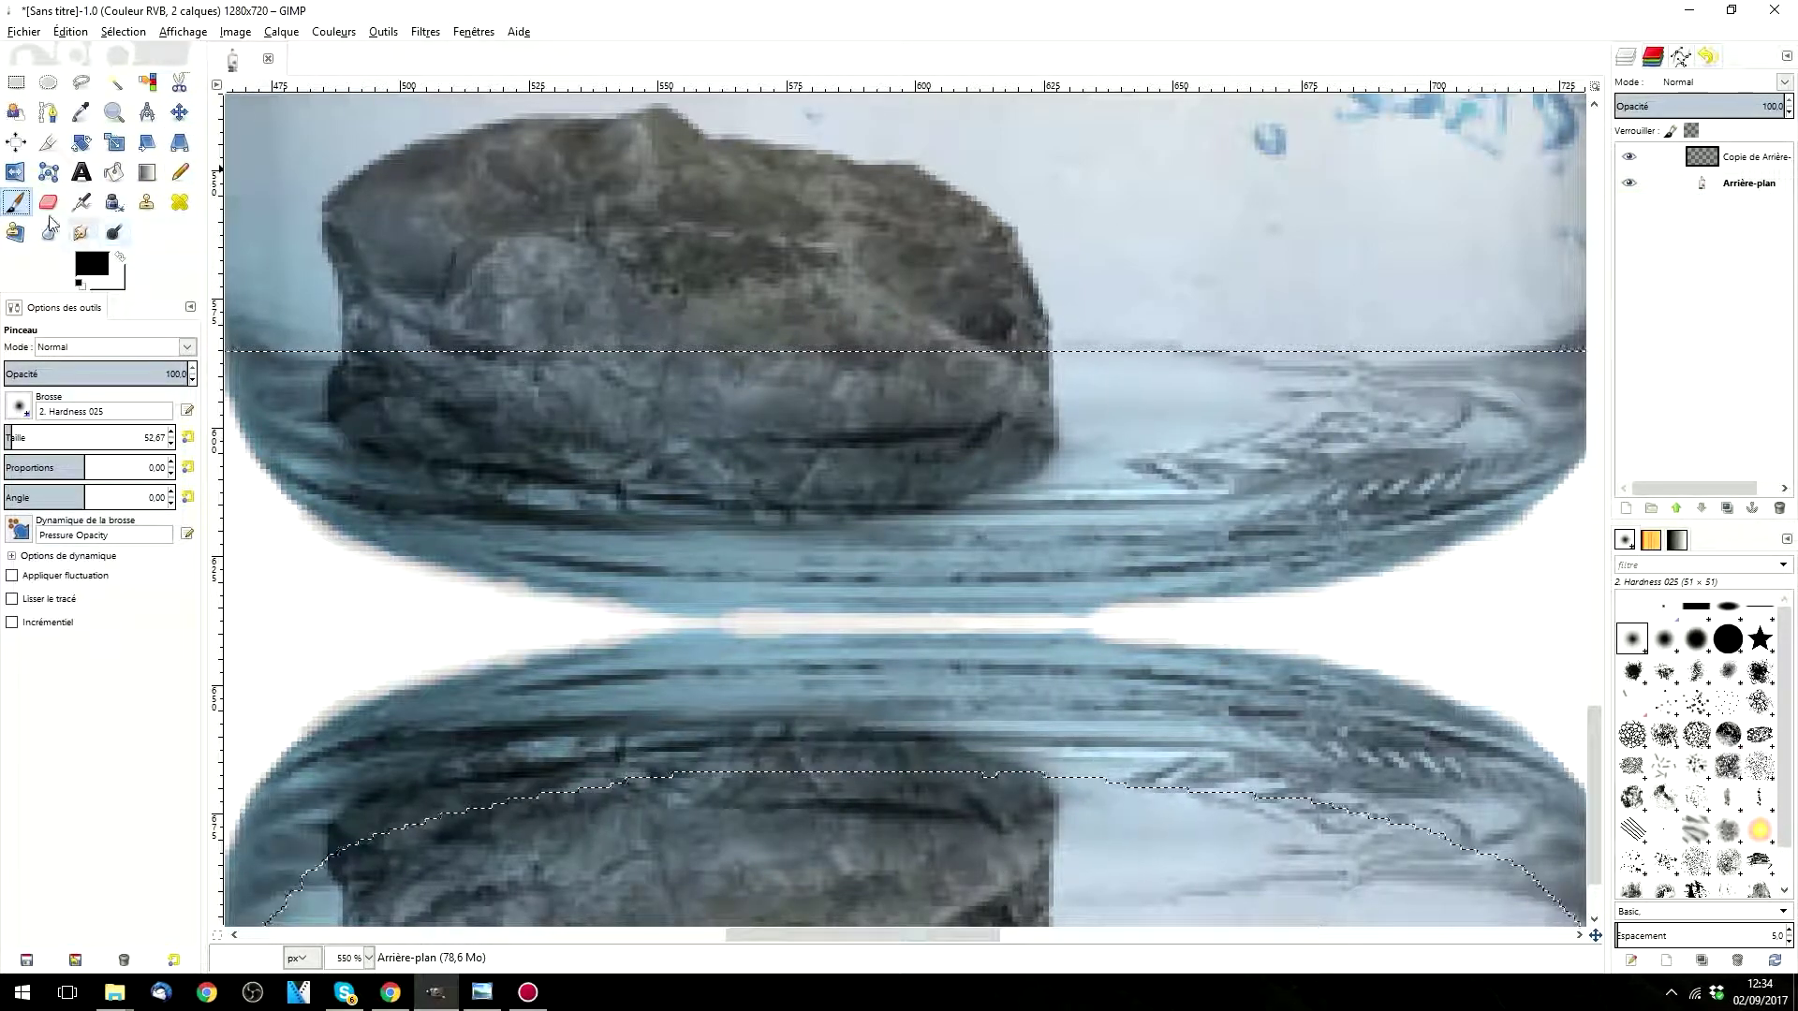
click(119, 257)
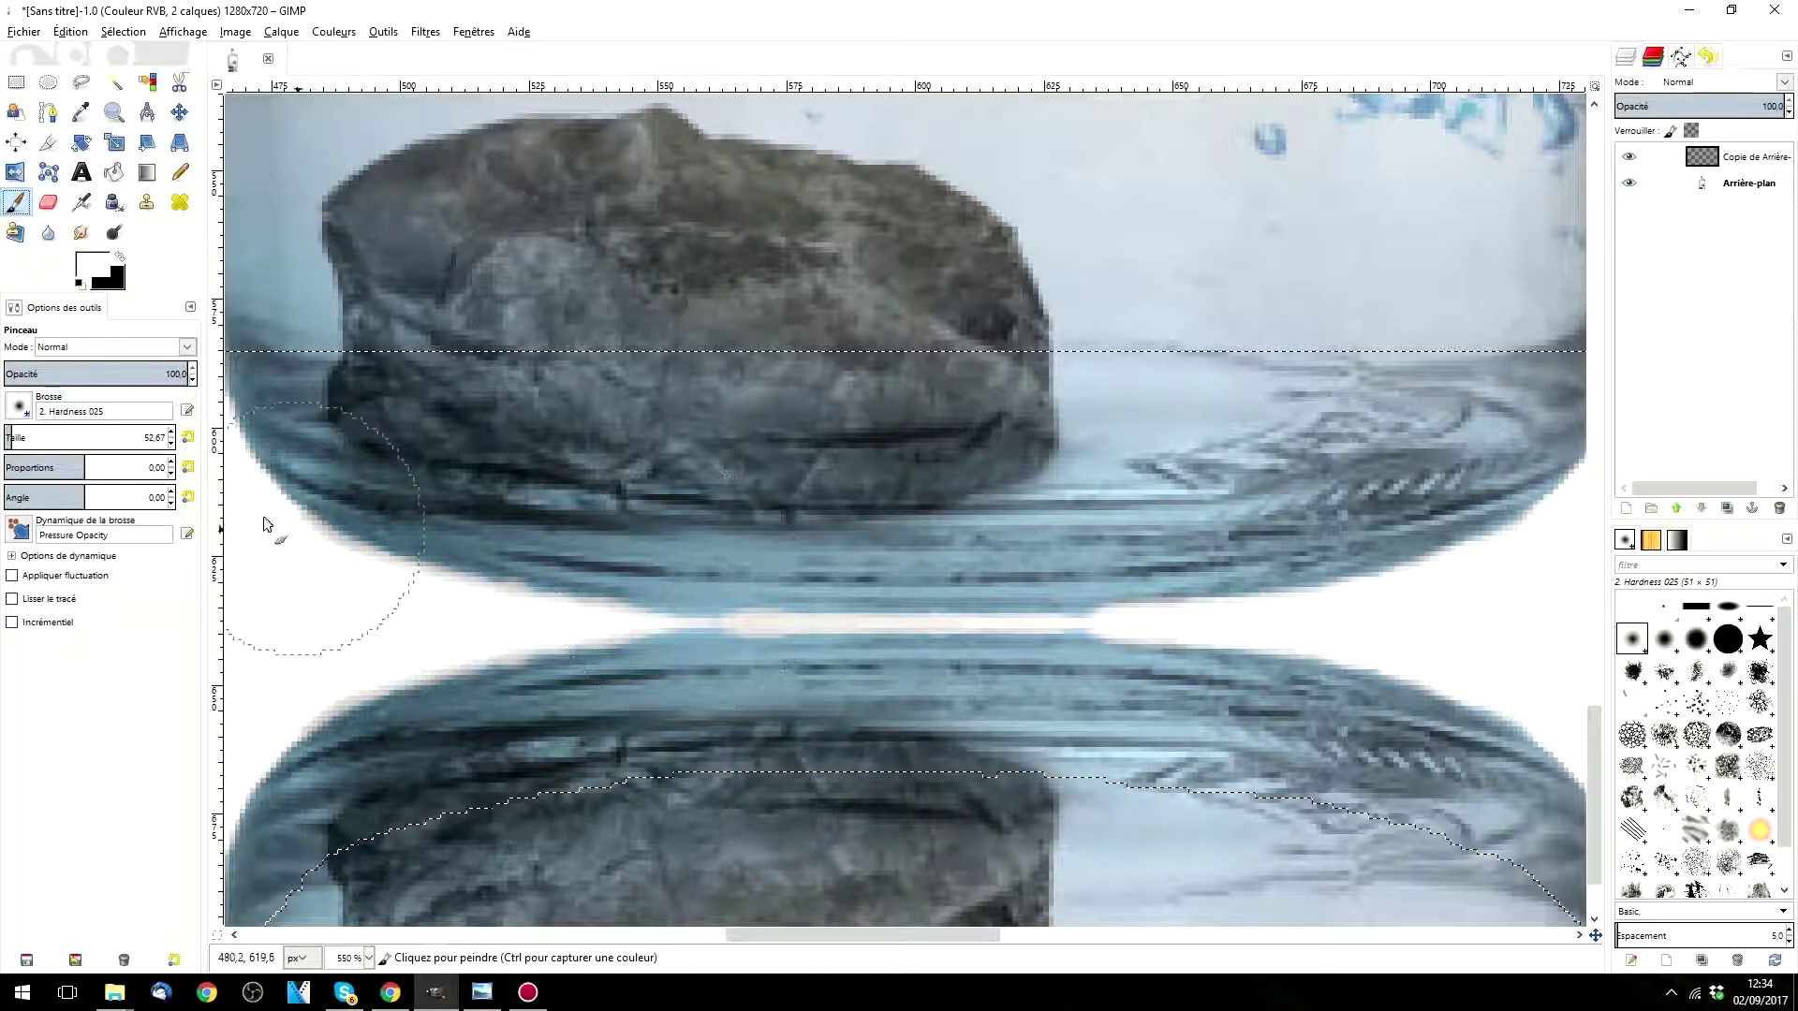
click(3, 439)
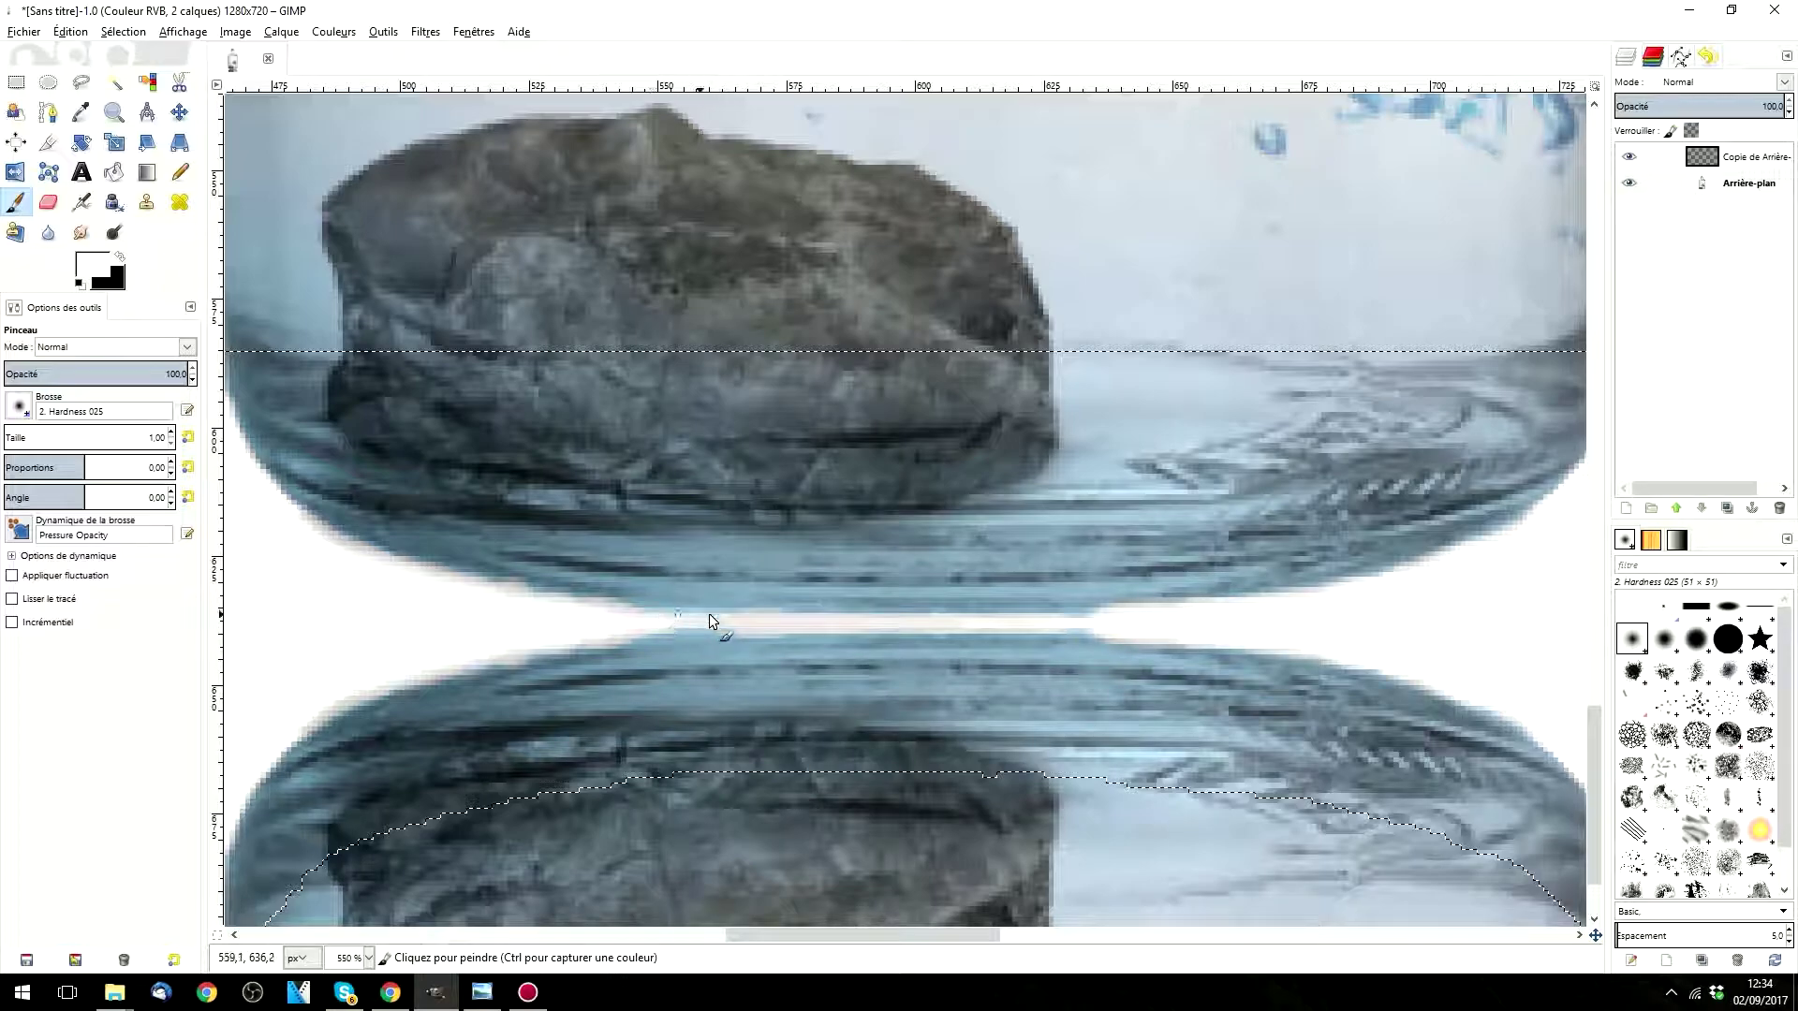
click(754, 620)
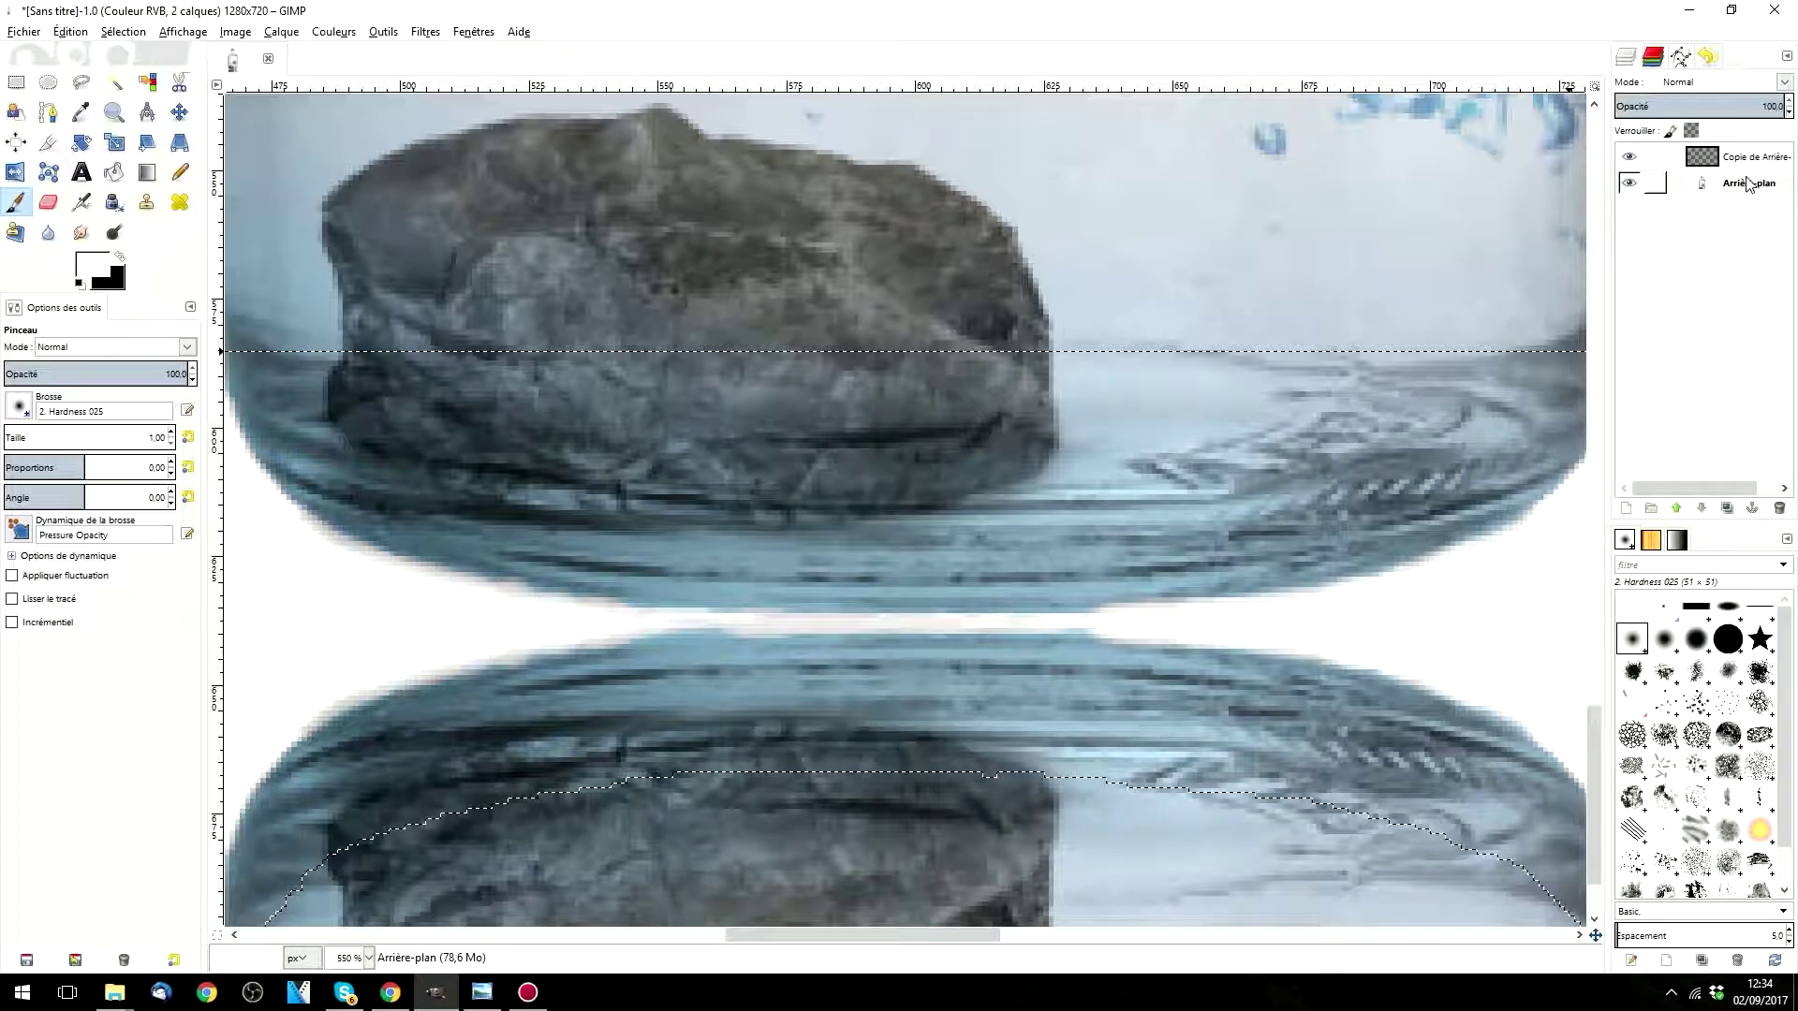
click(1648, 167)
drag(727, 631, 707, 631)
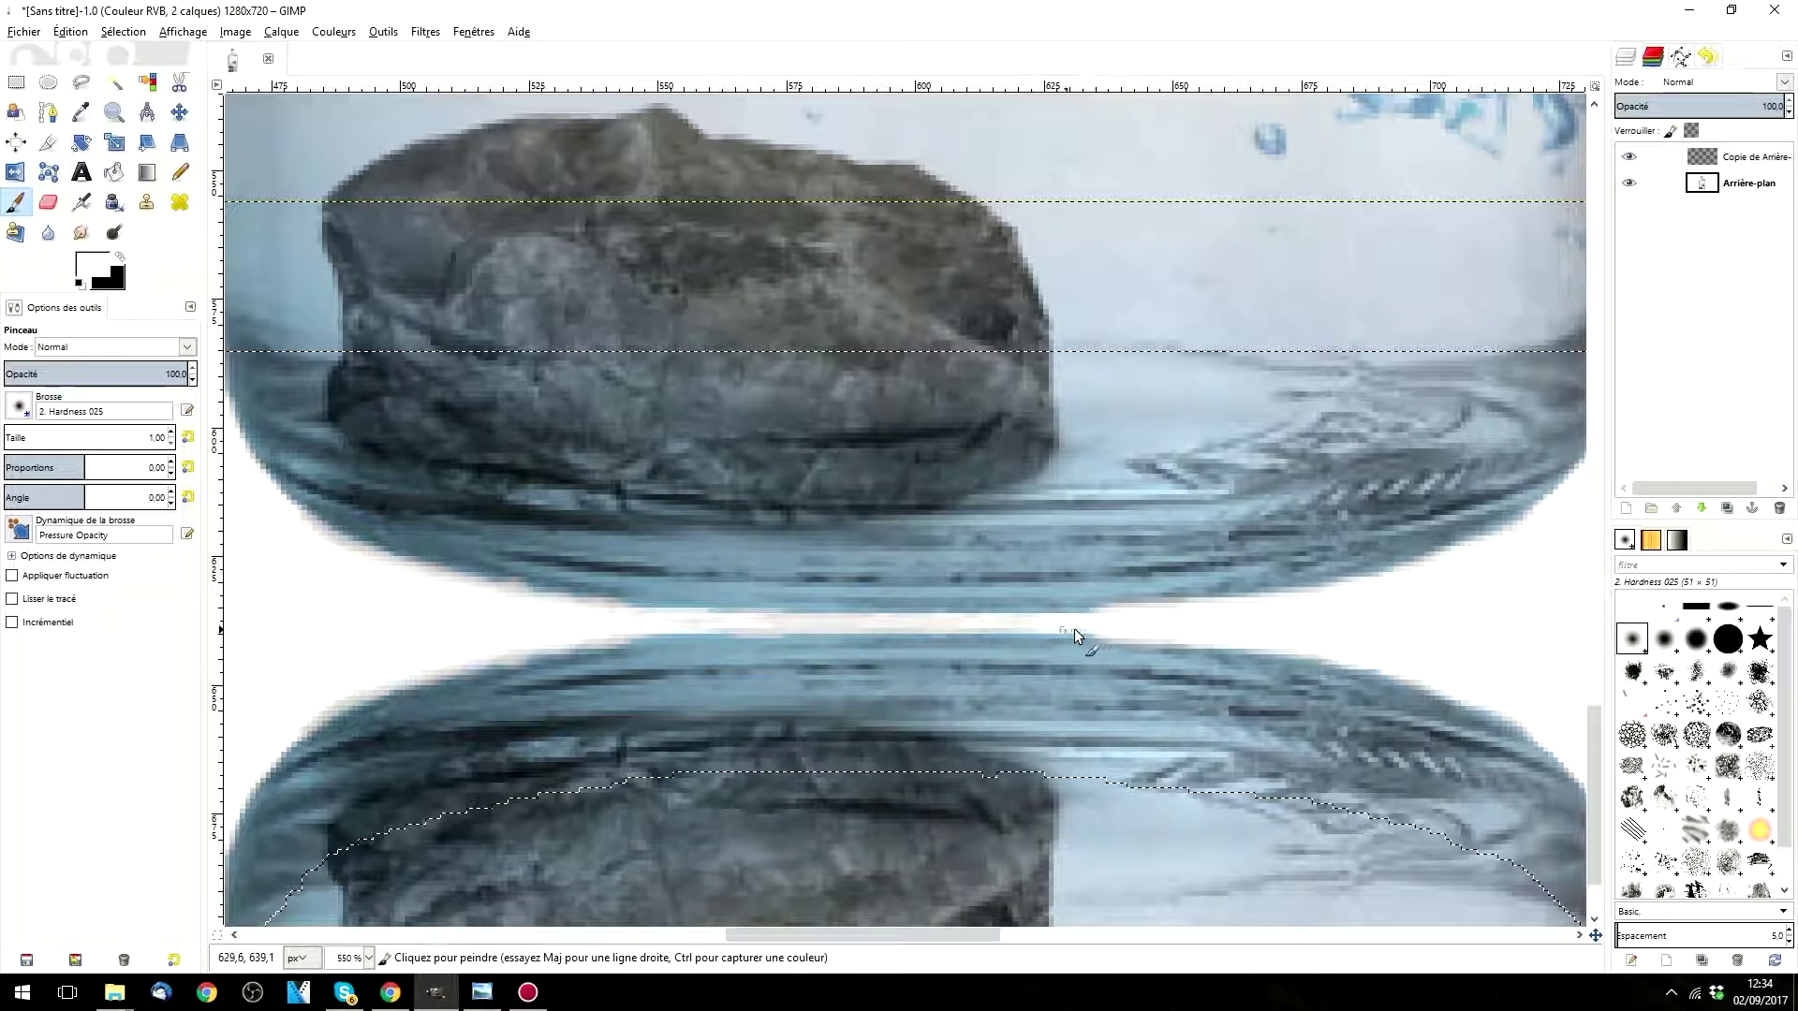
Step: Clear the selection and nudge the reflection layer slightly beneath the bottle
scroll(1062, 521, down, 3)
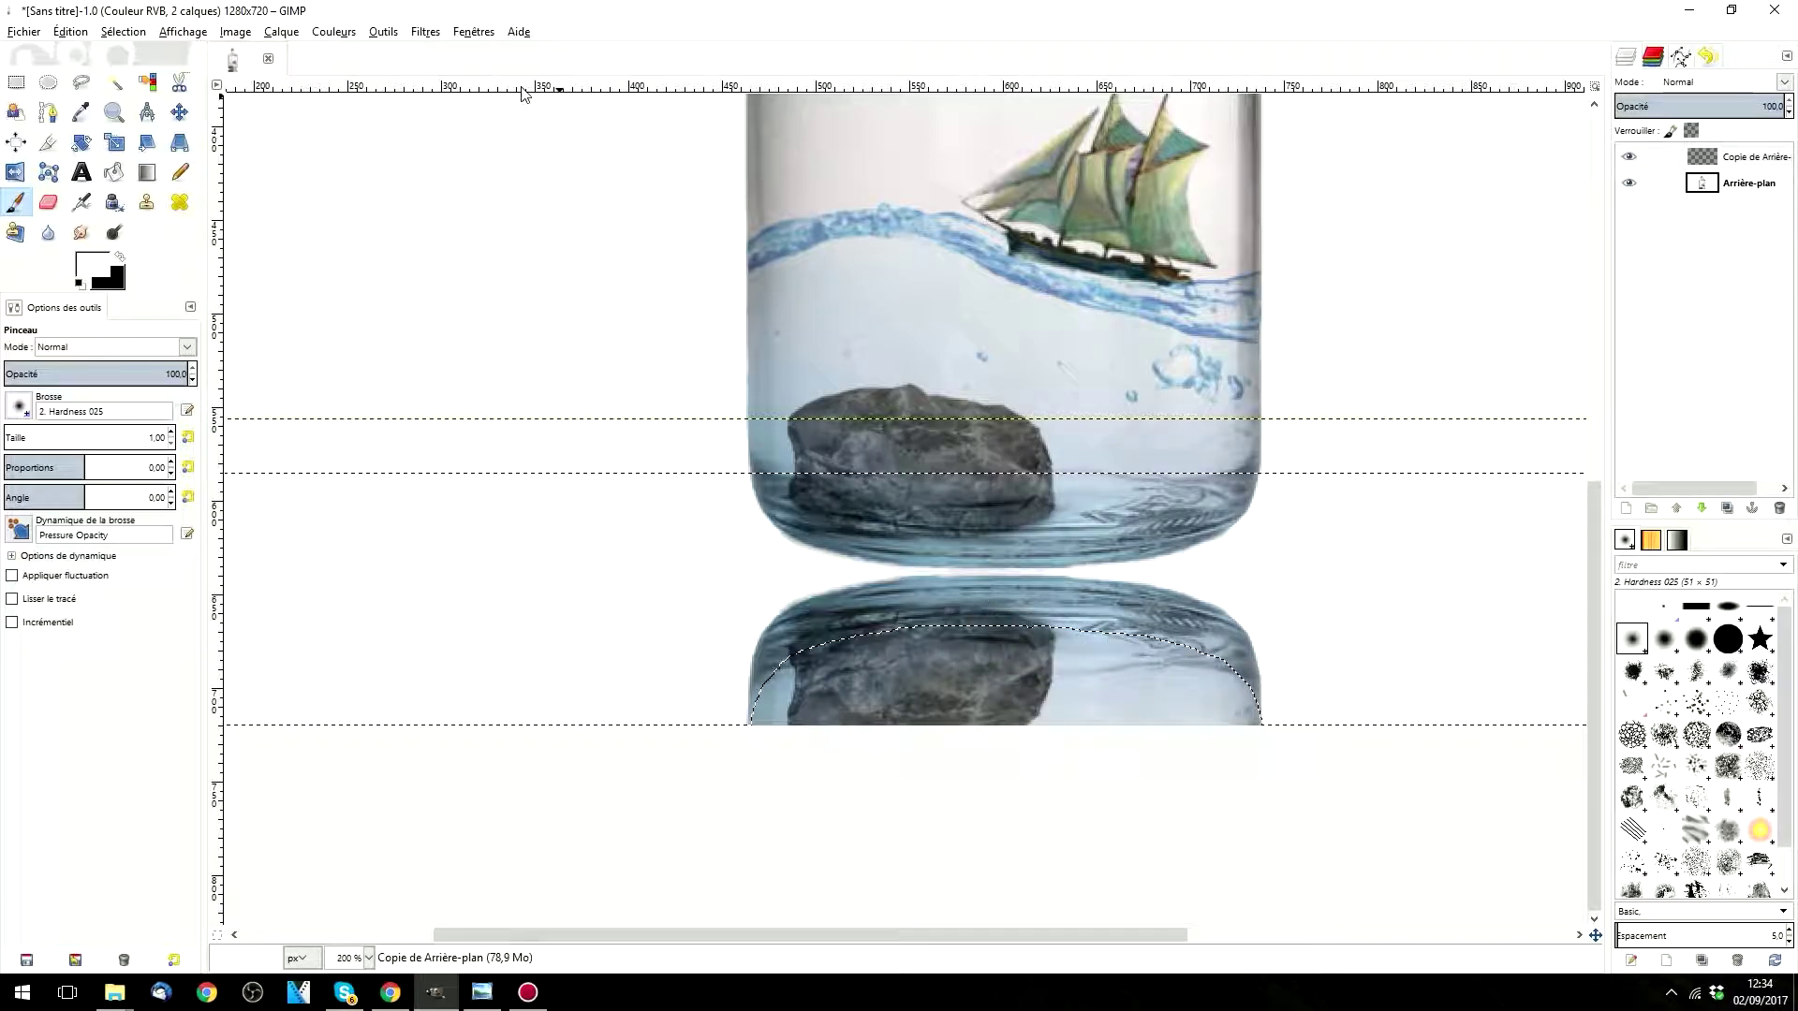
click(138, 34)
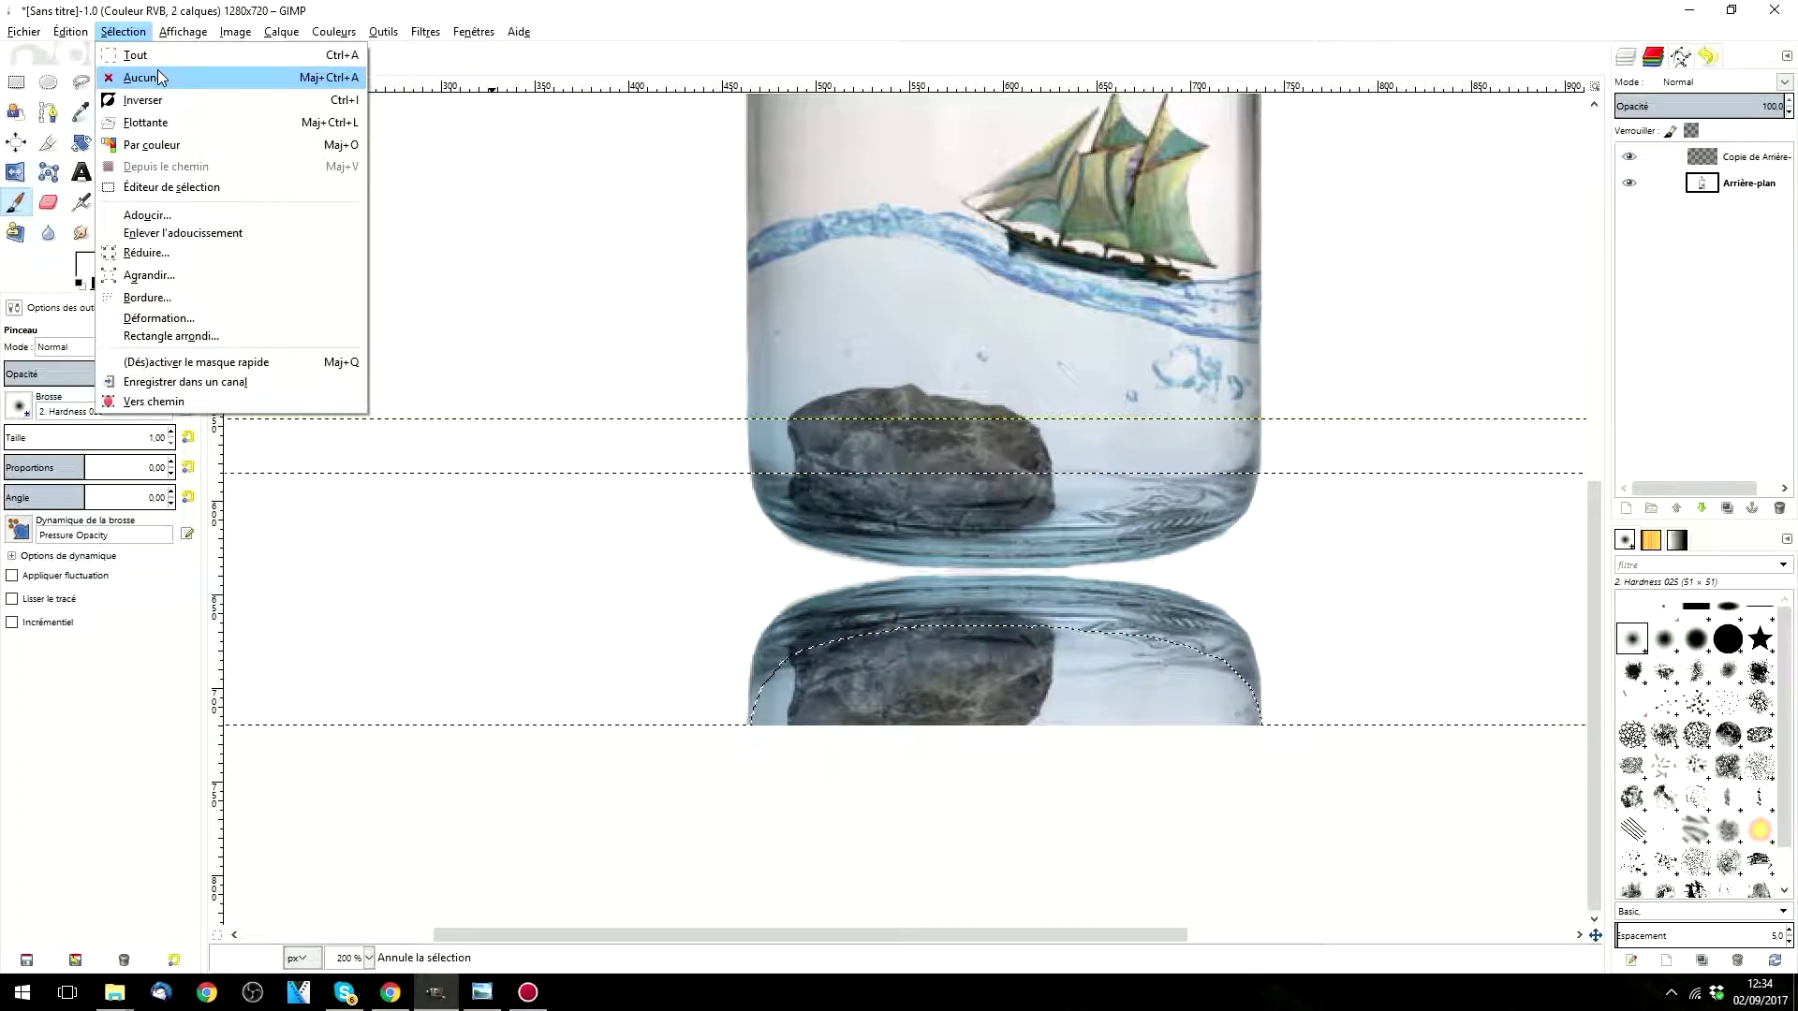
click(160, 77)
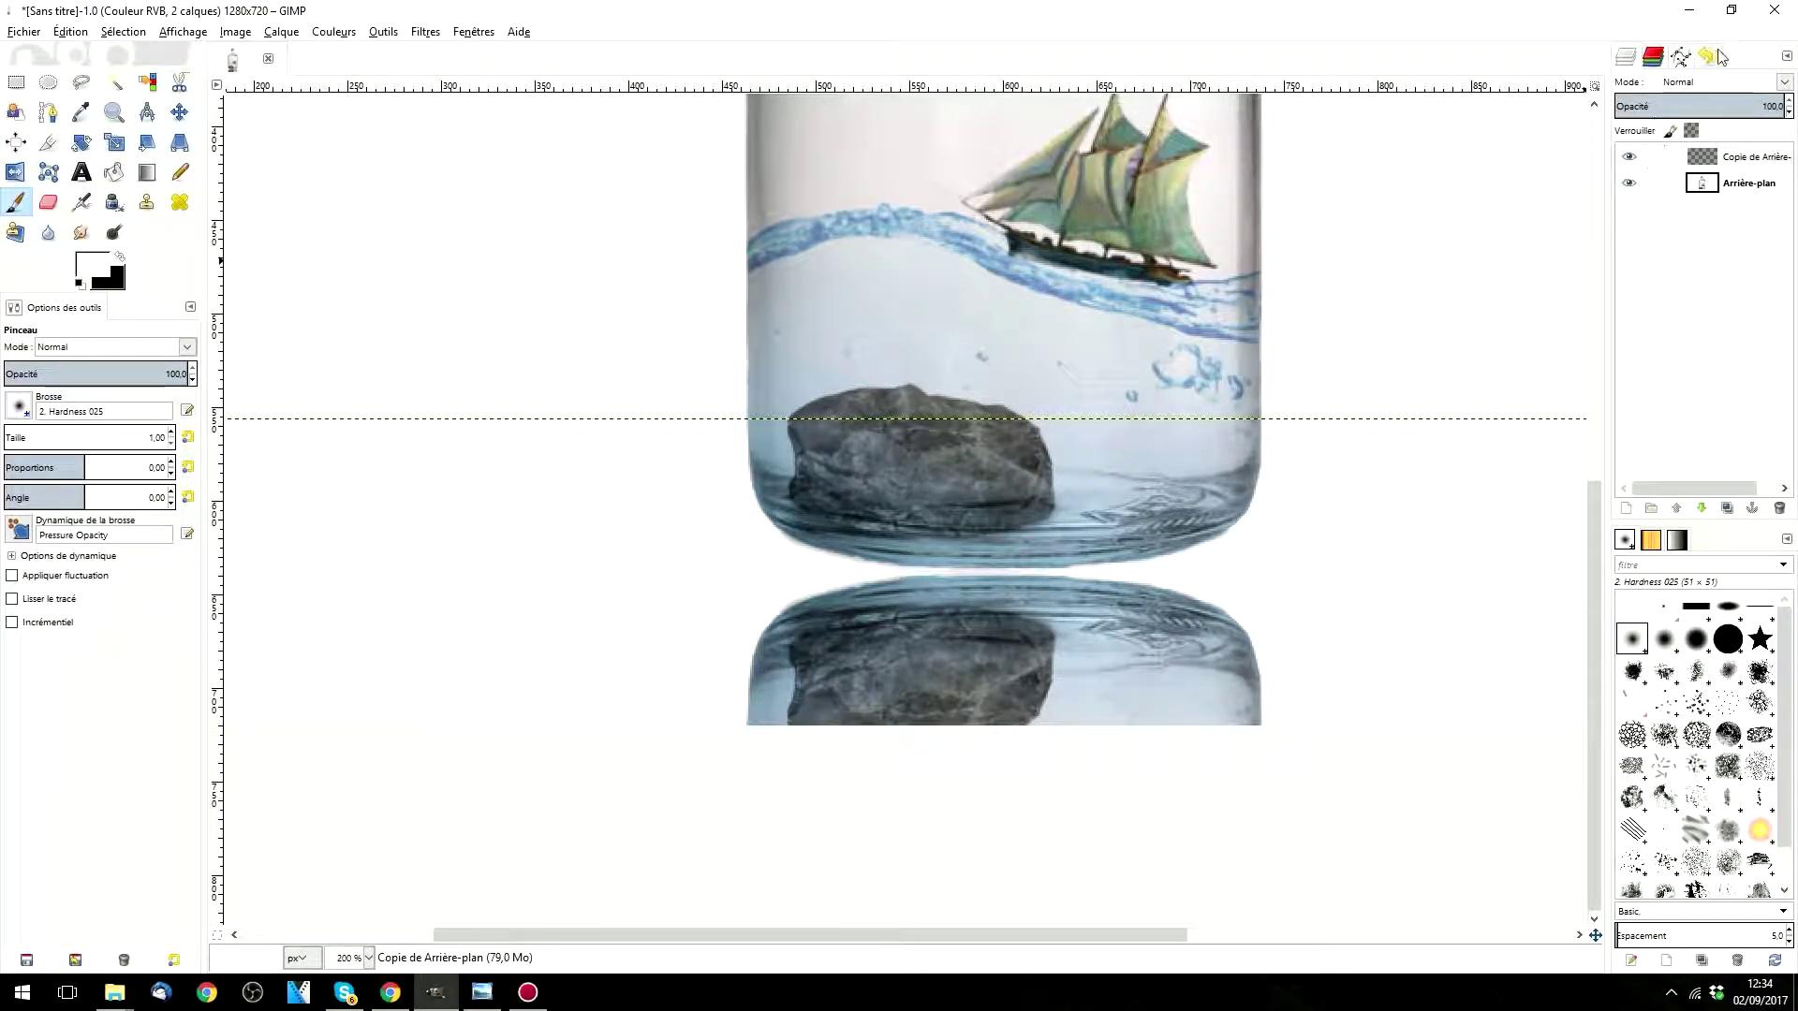
click(178, 111)
drag(1019, 632, 1025, 632)
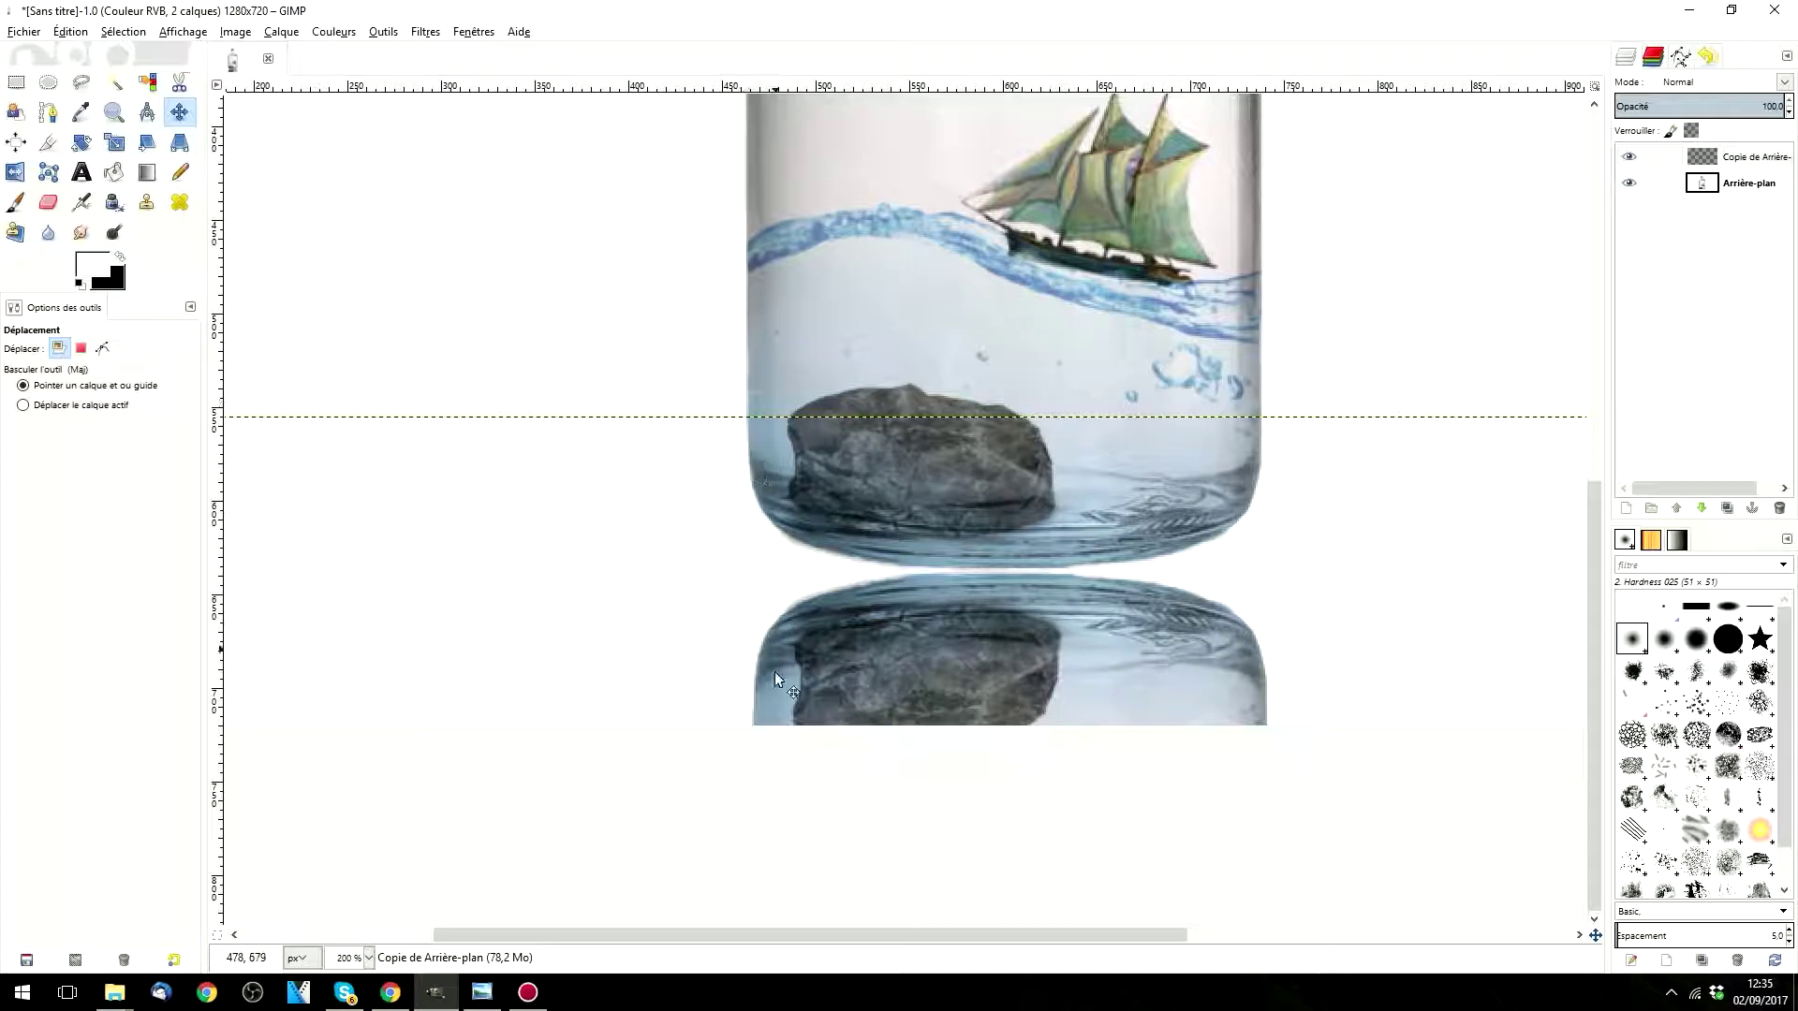
Step: Lower the reflection layer's opacity to 18.7, realign it under the bottle, and check the result at 100% with the Arrière-plan layer selected
drag(1700, 108, 1653, 106)
scroll(1299, 345, down, 4)
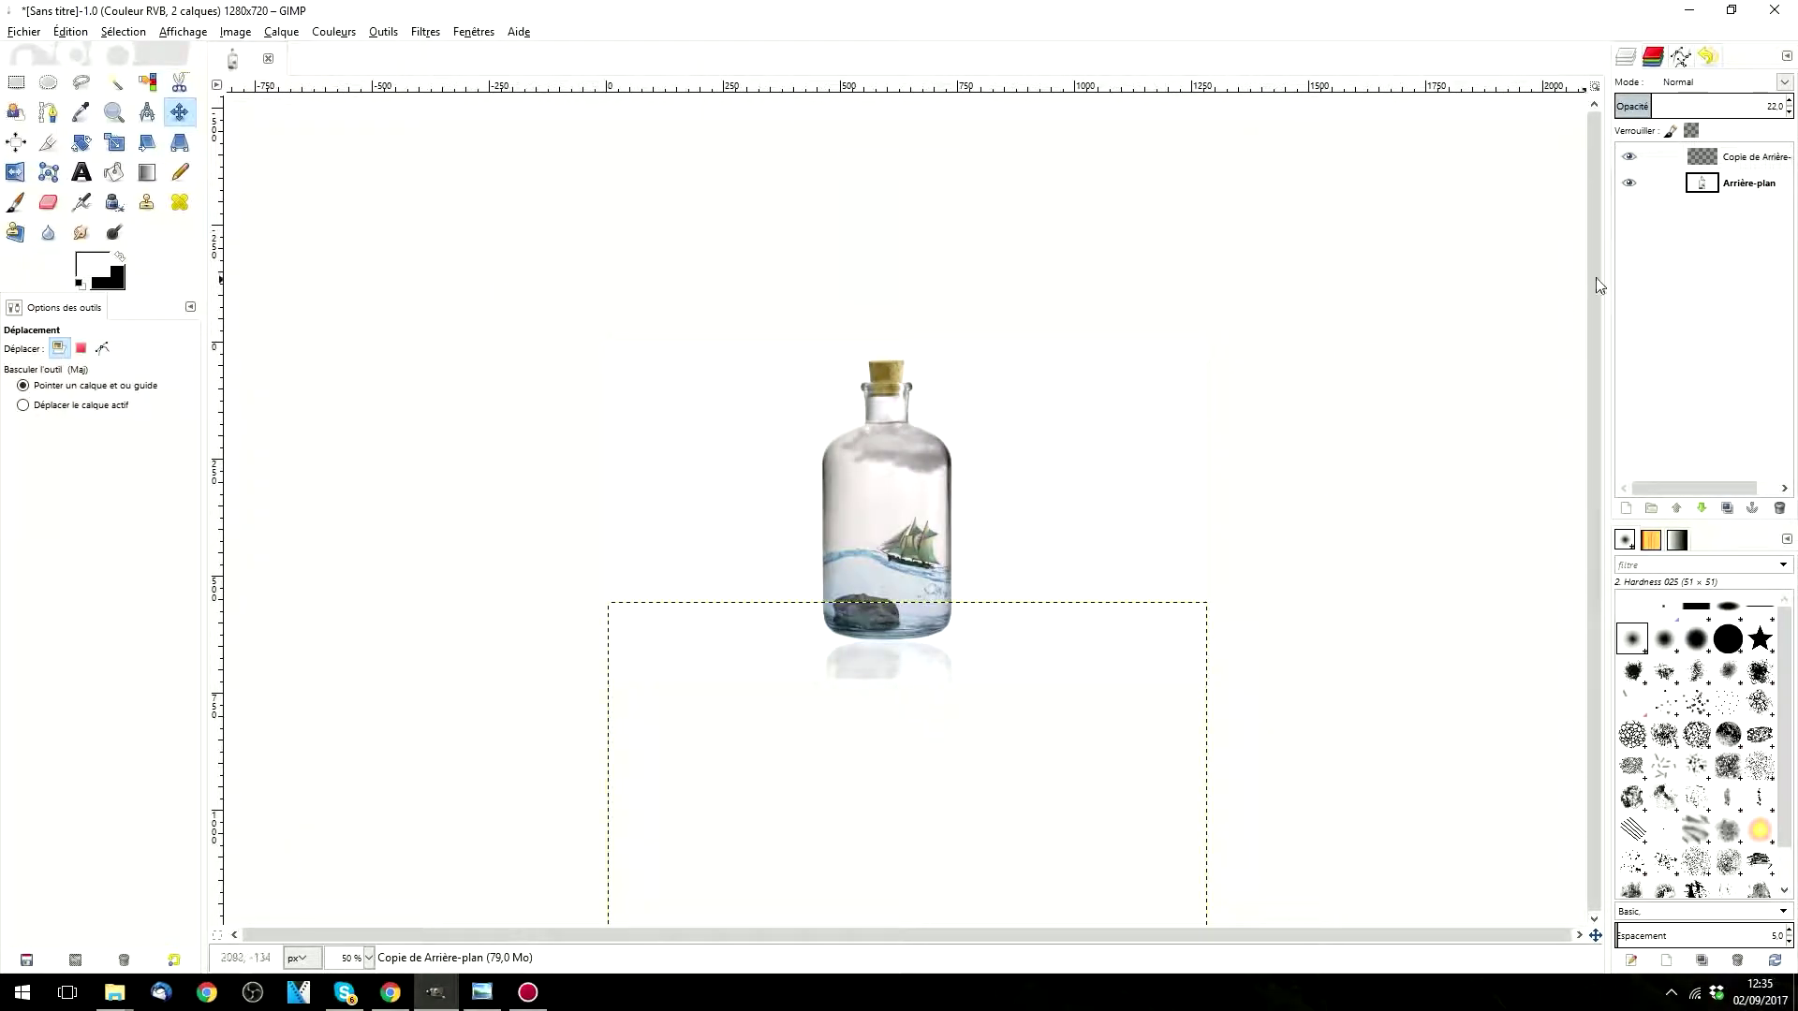
drag(1648, 106, 1652, 119)
drag(891, 666, 890, 665)
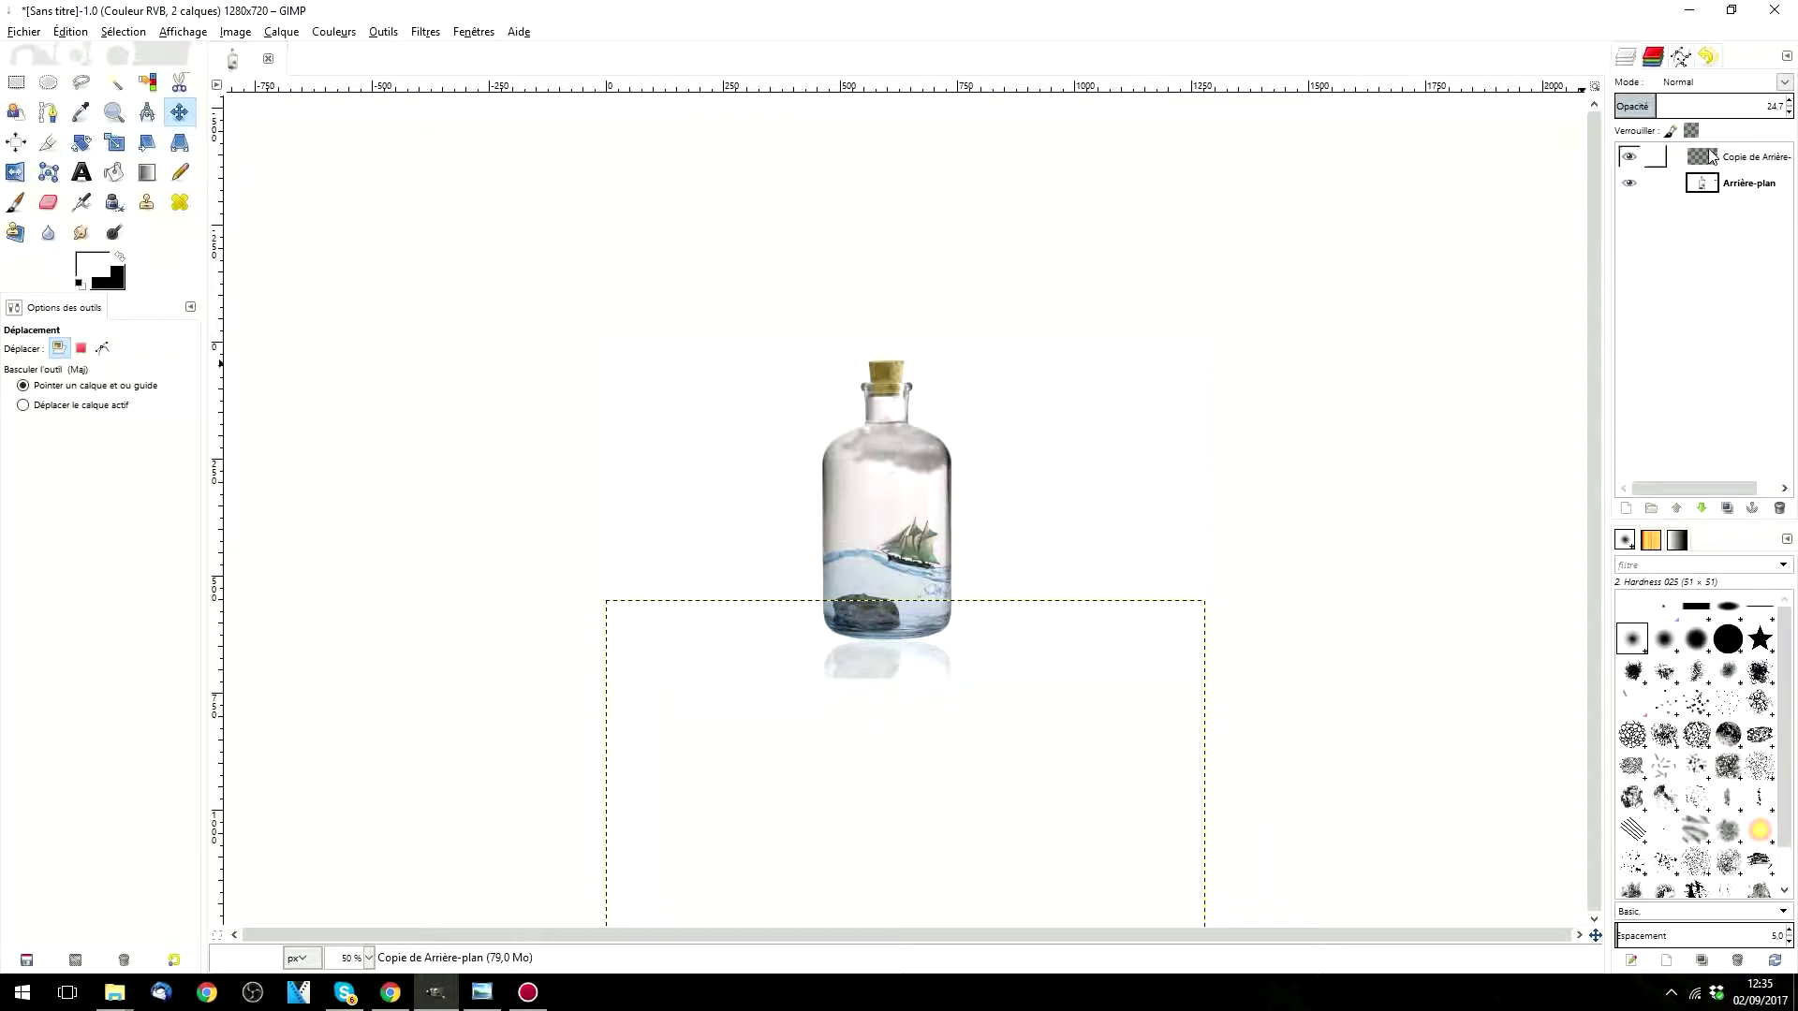
drag(1654, 106, 1645, 106)
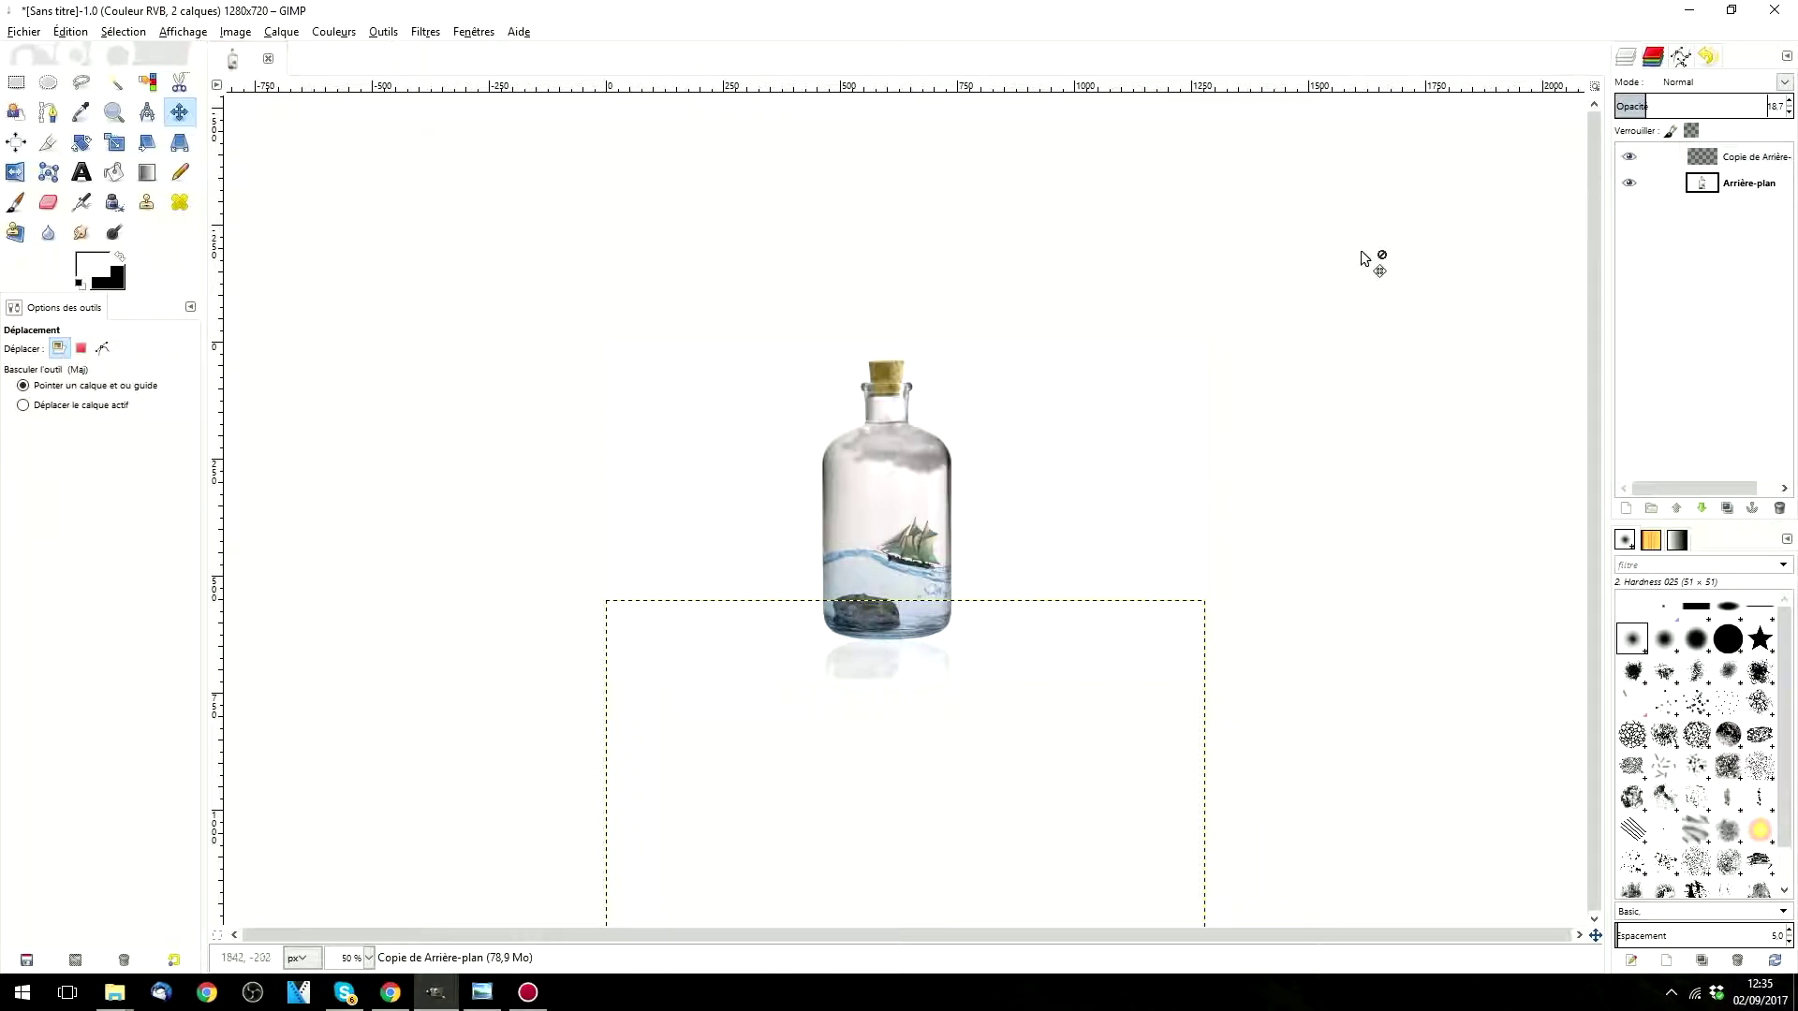
click(1748, 186)
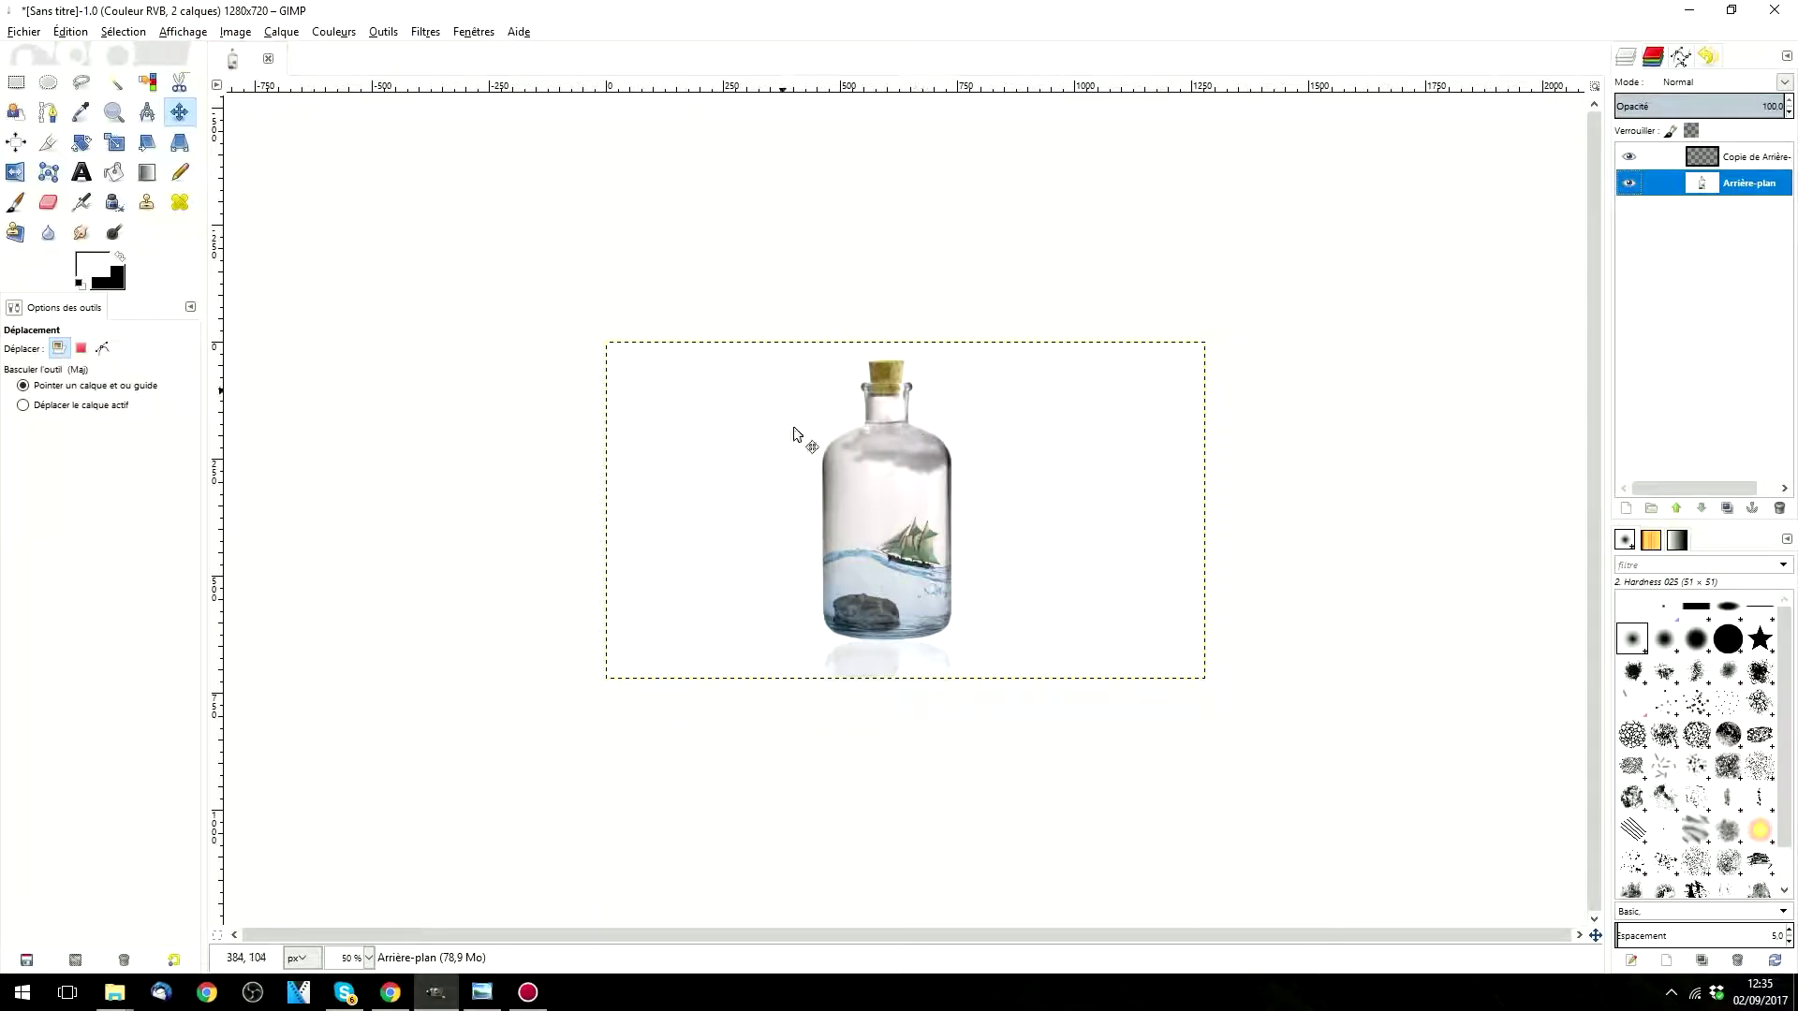
key(1)
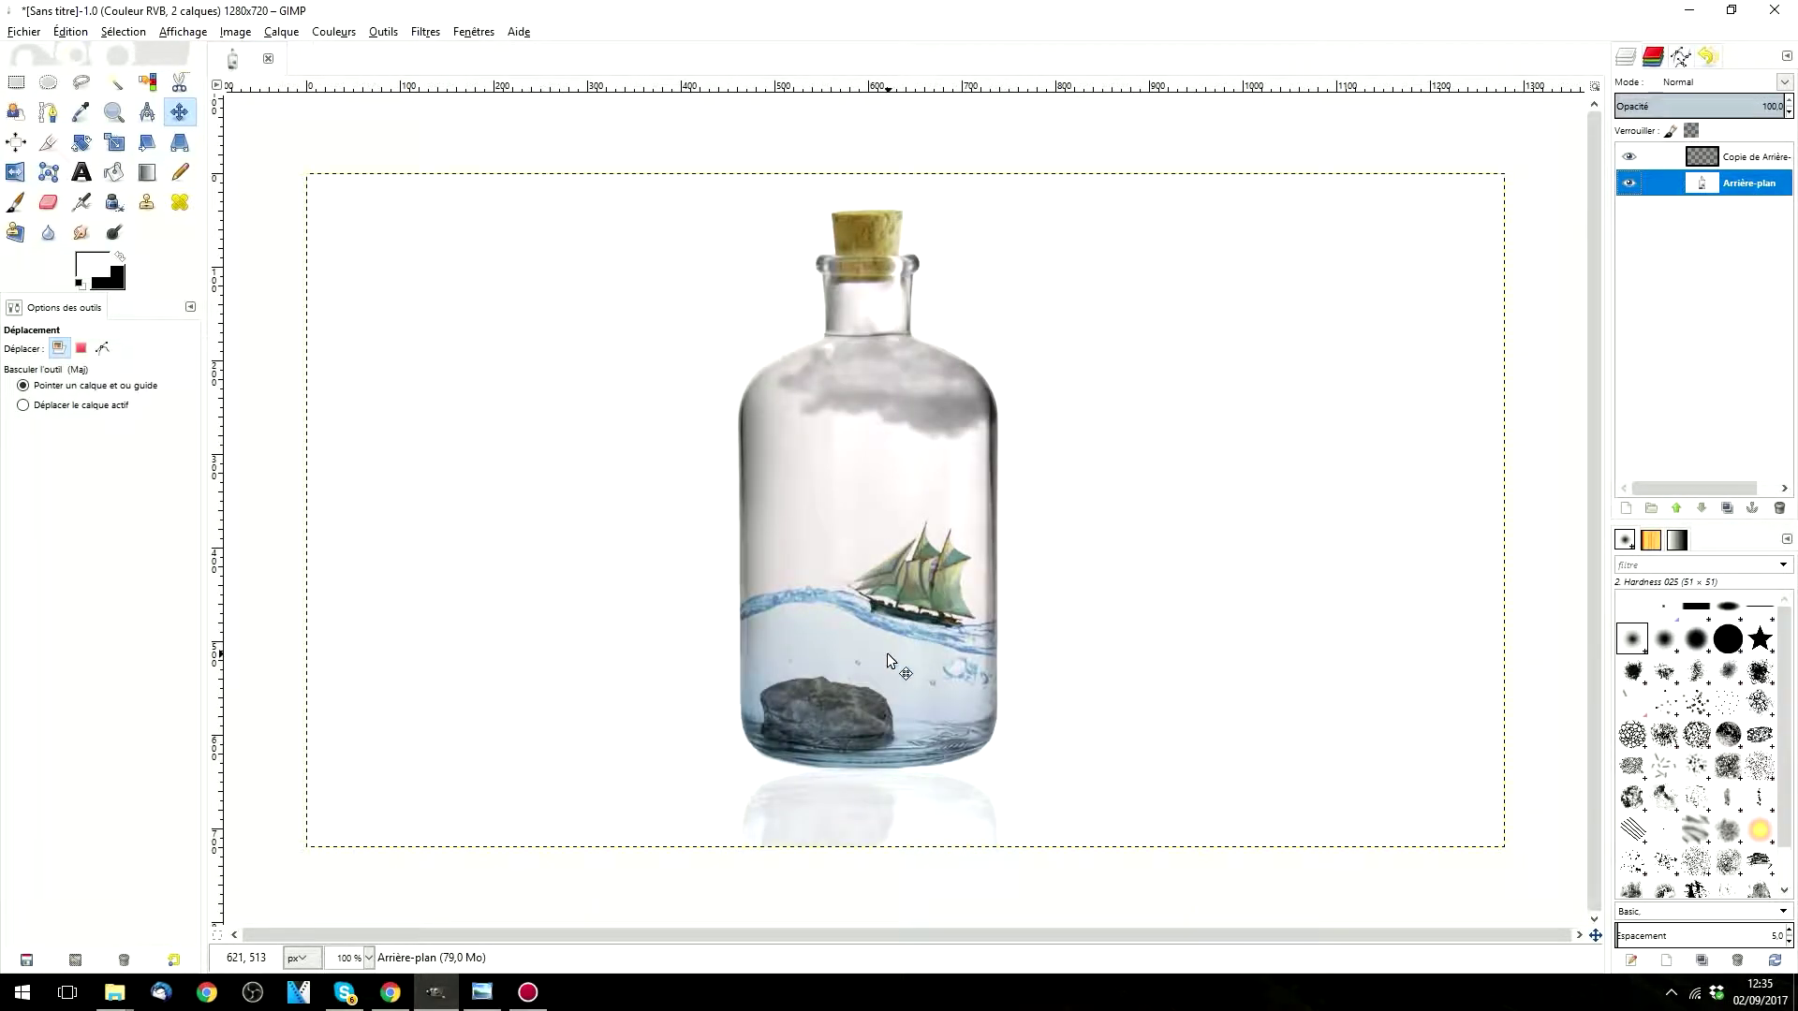